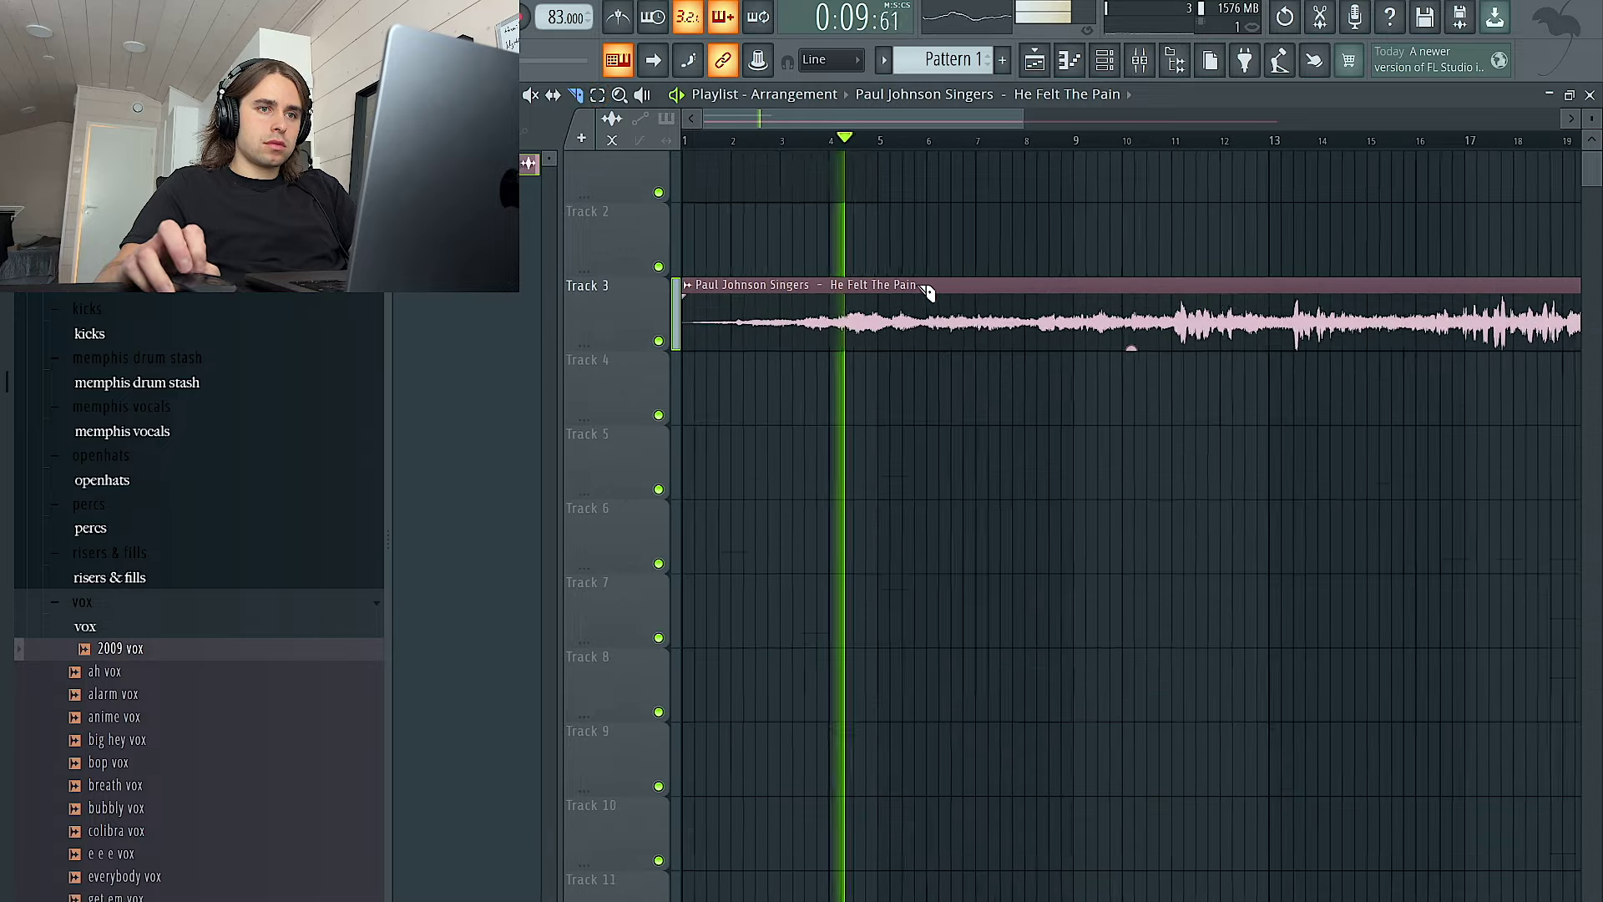
# Slice the He Felt The Pain clip on Track 3 just after bar 4 and delete the part before the cut
pyautogui.scroll(5, 852, 327)
pyautogui.click(847, 324)
pyautogui.click(841, 142)
pyautogui.keyDown('ctrl'); pyautogui.click(803, 339); pyautogui.keyUp('ctrl')
pyautogui.press('Delete')
pyautogui.hscroll(4, 1062, 289)
pyautogui.scroll(-4, 1069, 309)
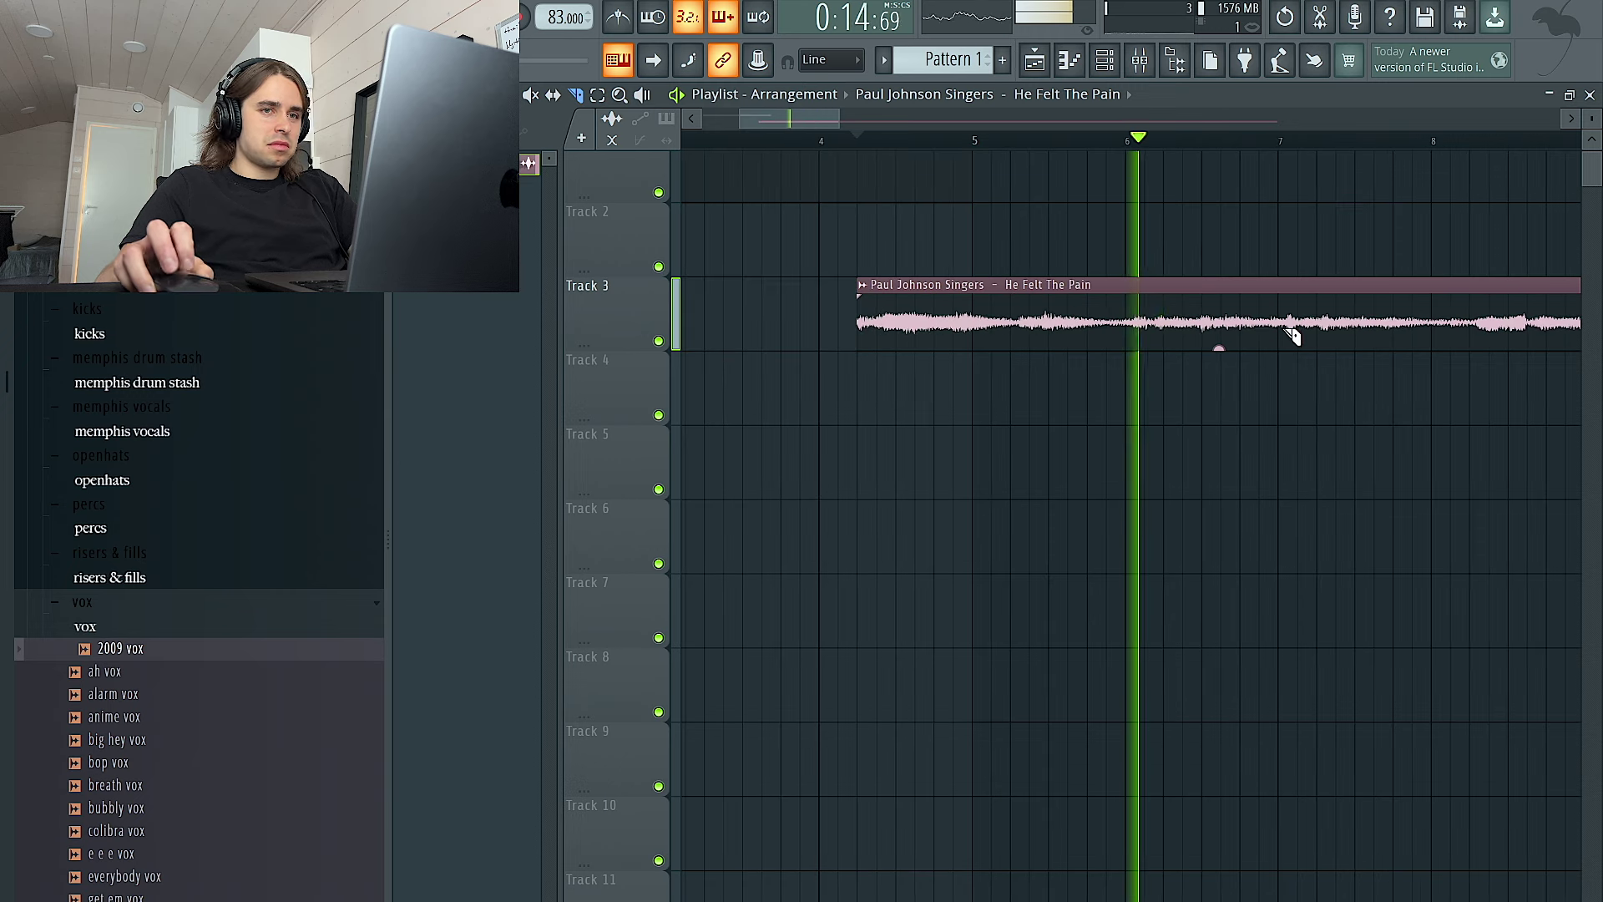
# Play through the sample from about bar 6 onward and slice it at bar 16
pyautogui.scroll(4, 1186, 334)
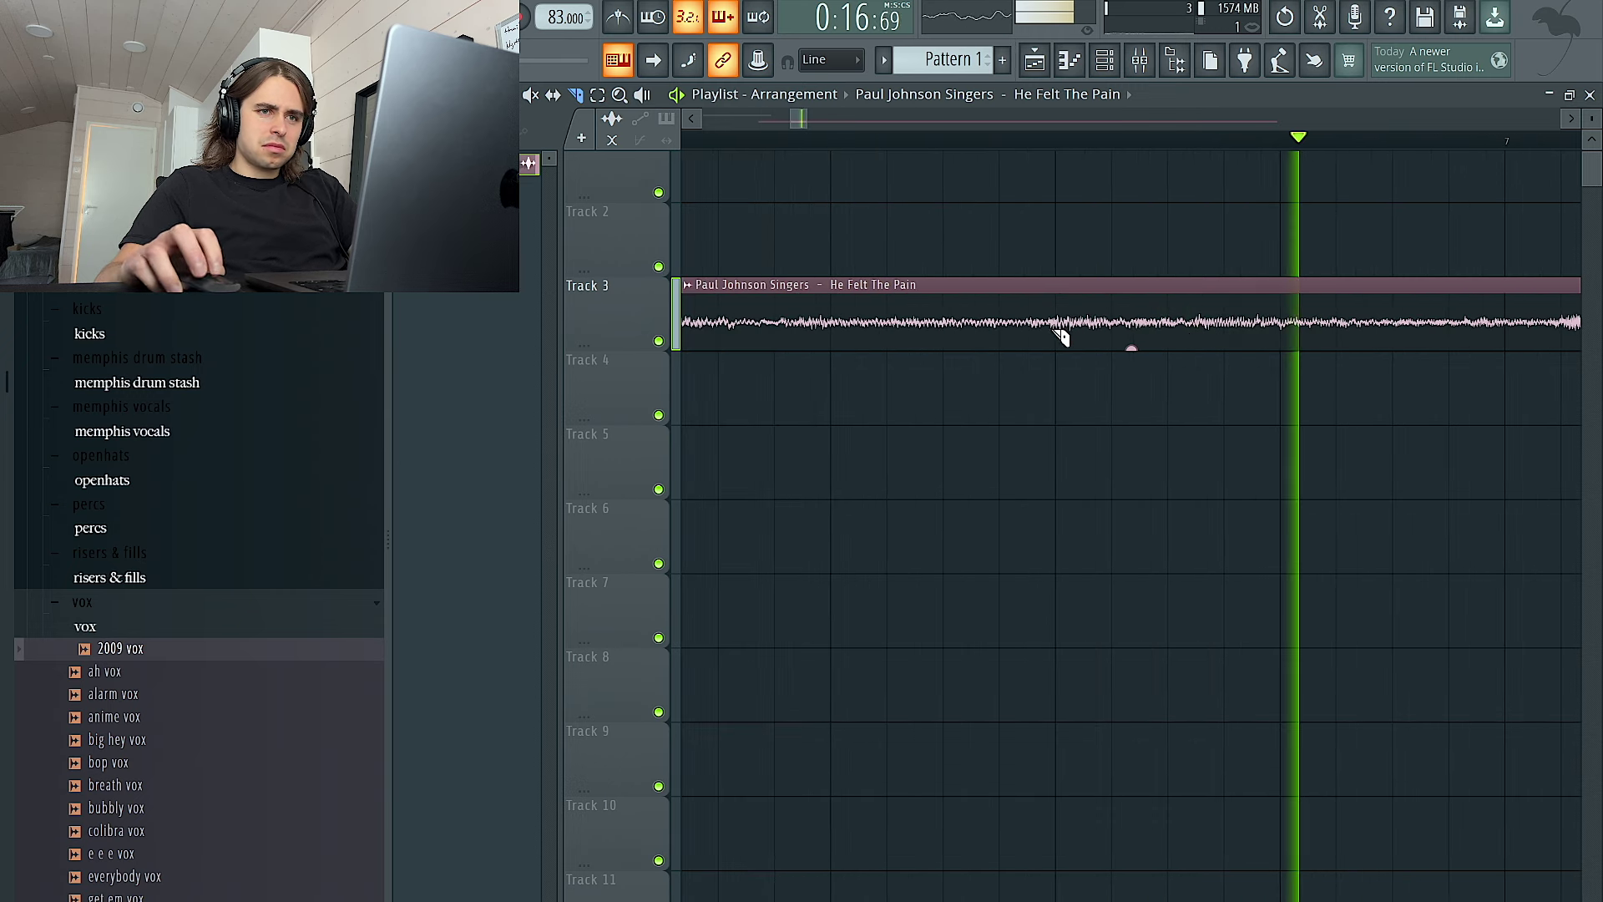
pyautogui.click(894, 141)
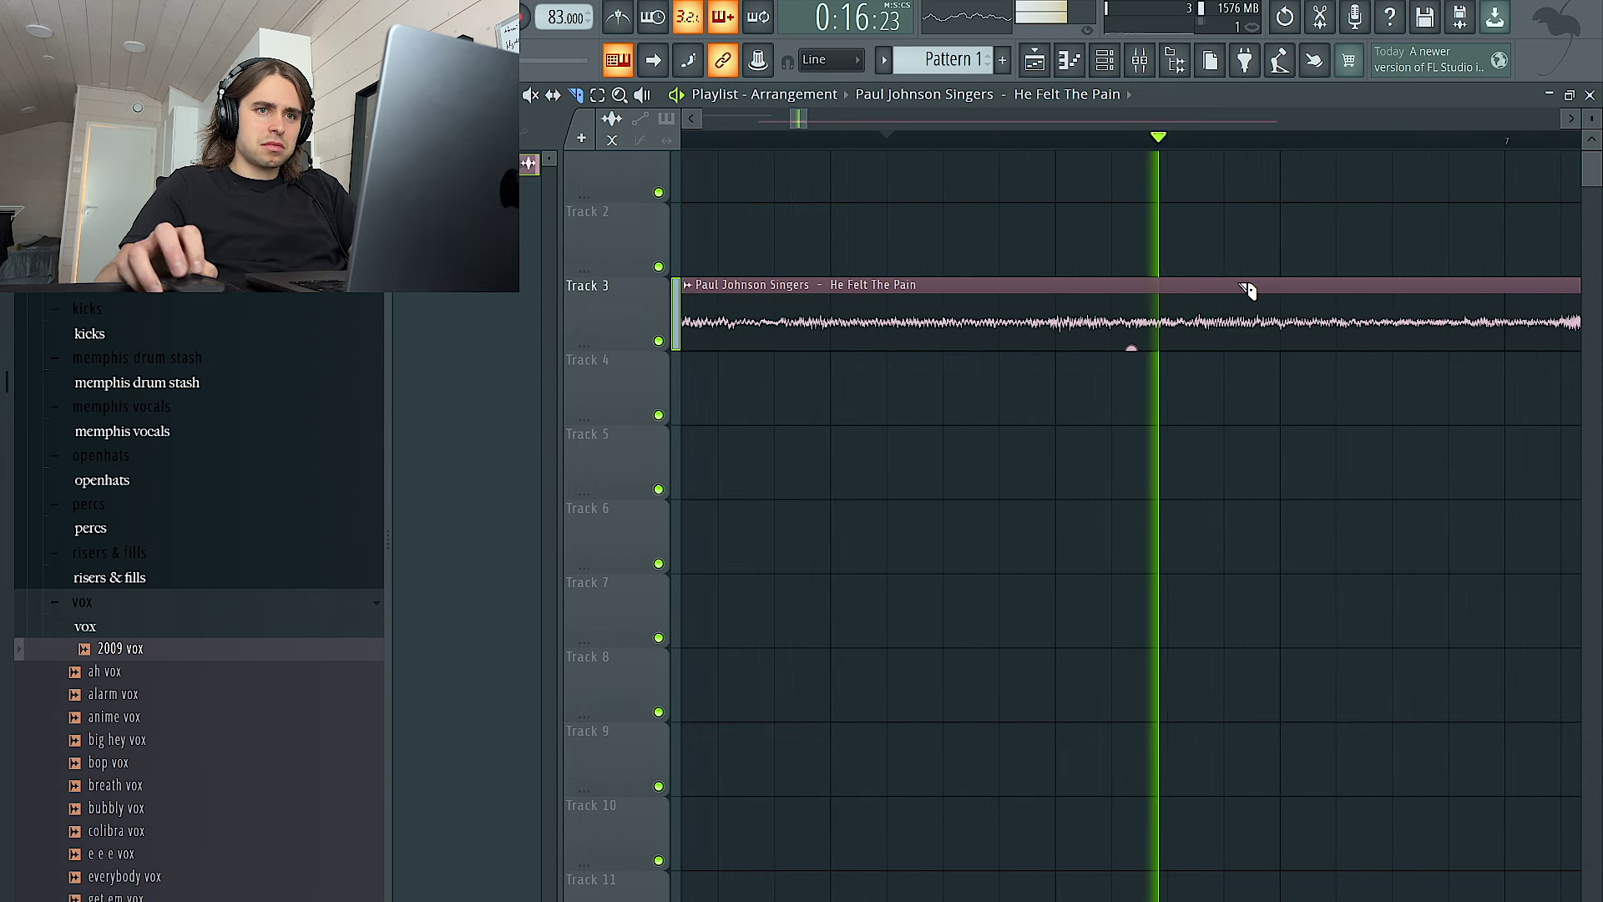
pyautogui.scroll(2, 1203, 314)
pyautogui.scroll(-2, 1166, 332)
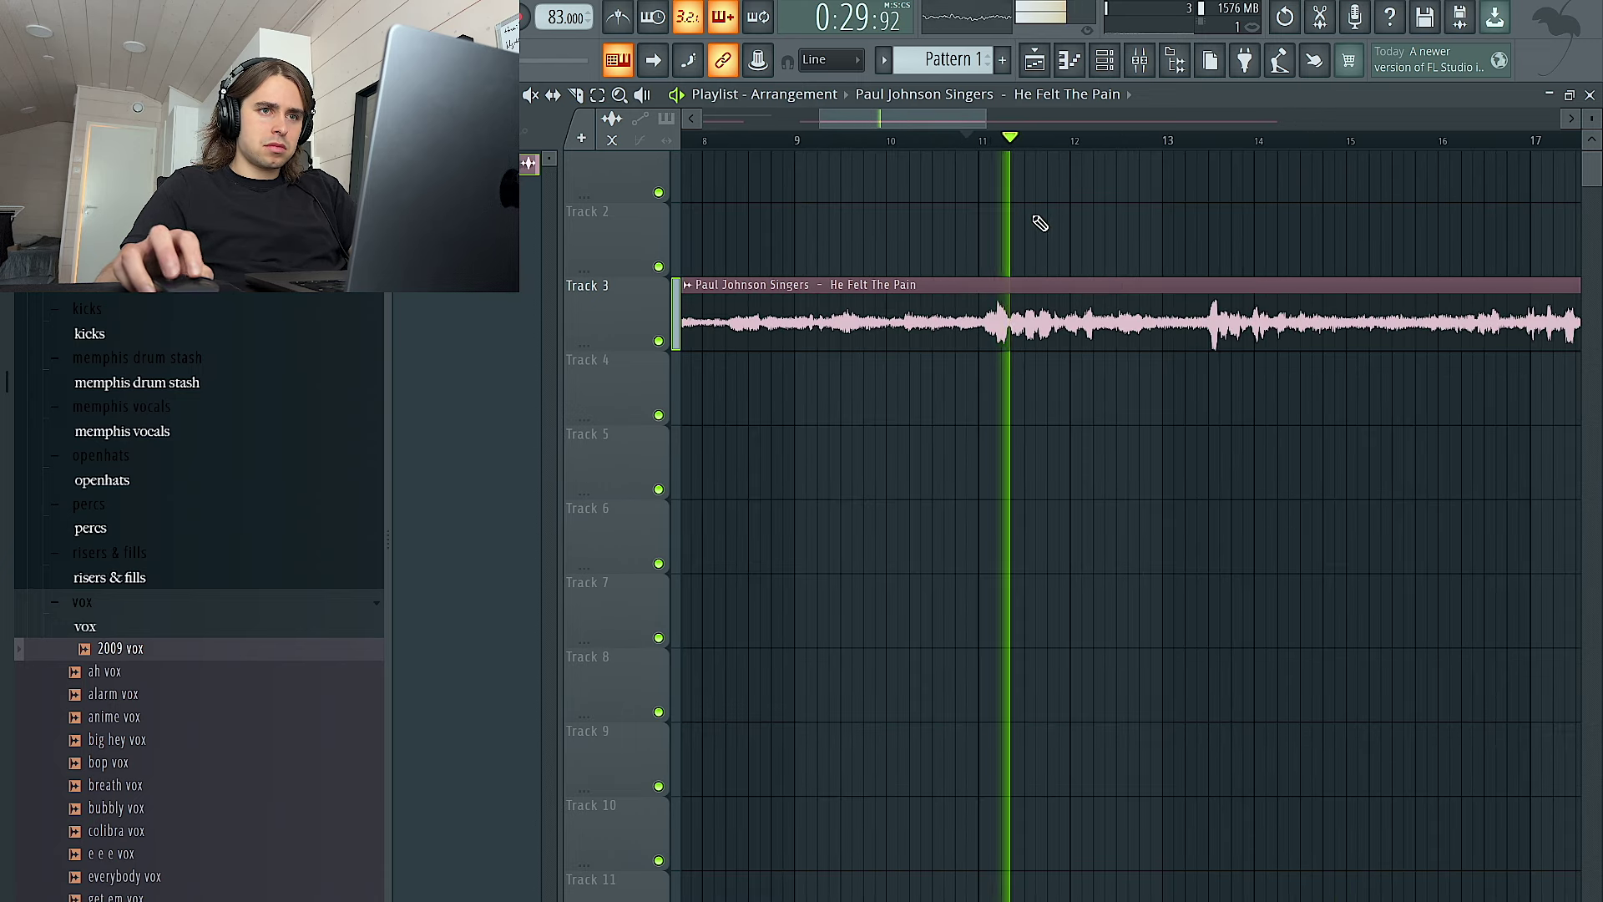
pyautogui.scroll(3, 1034, 236)
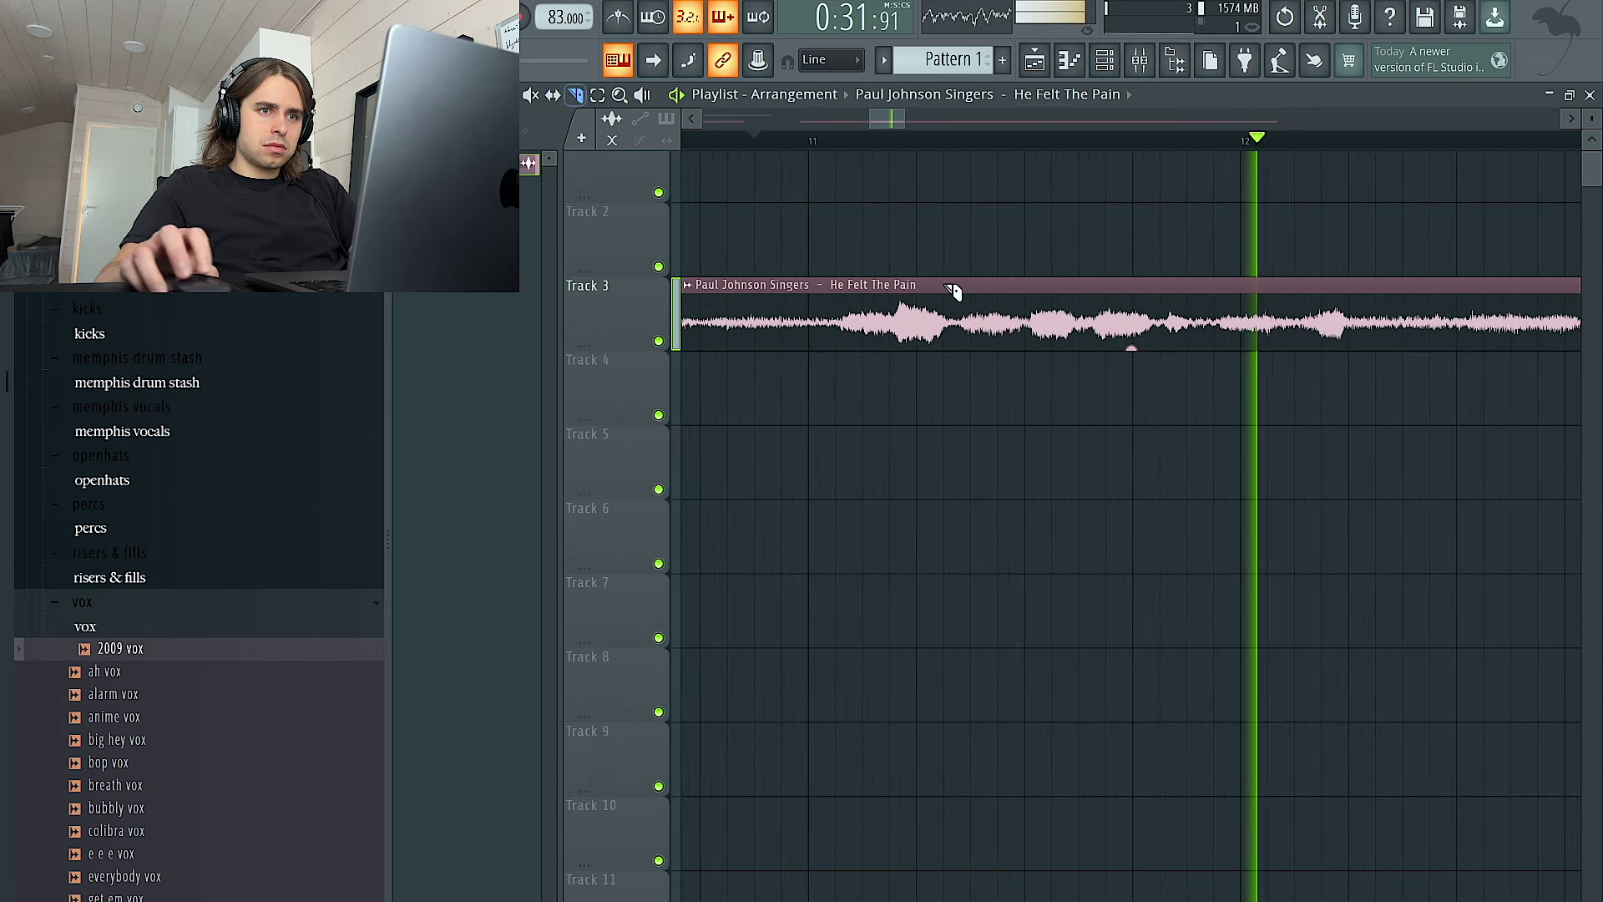
pyautogui.scroll(2, 958, 331)
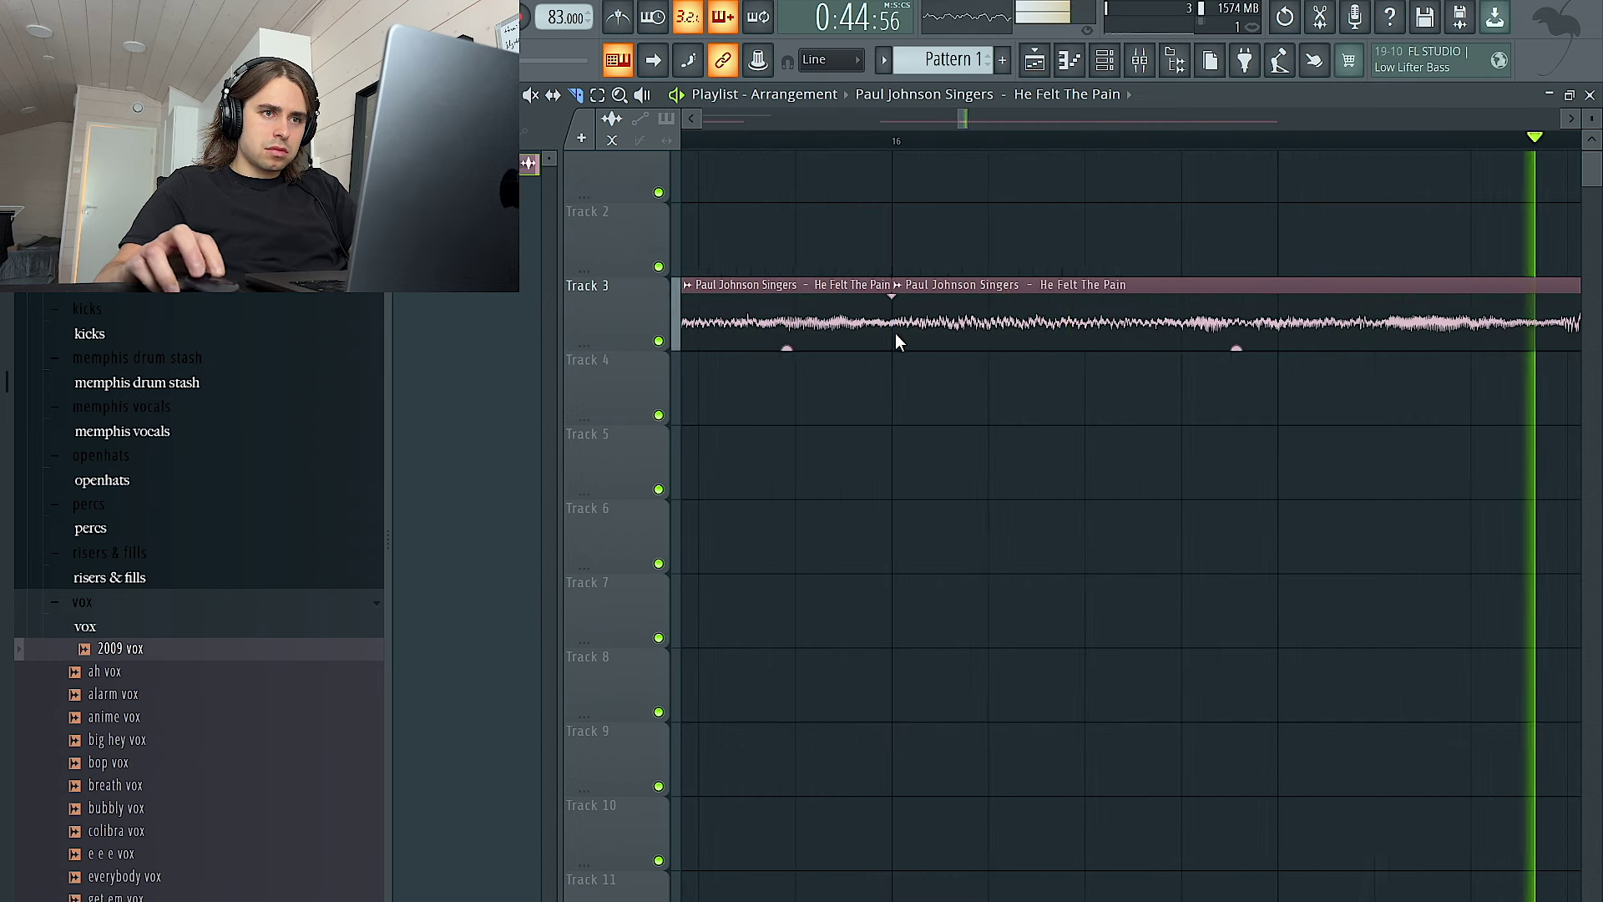
pyautogui.scroll(-4, 898, 334)
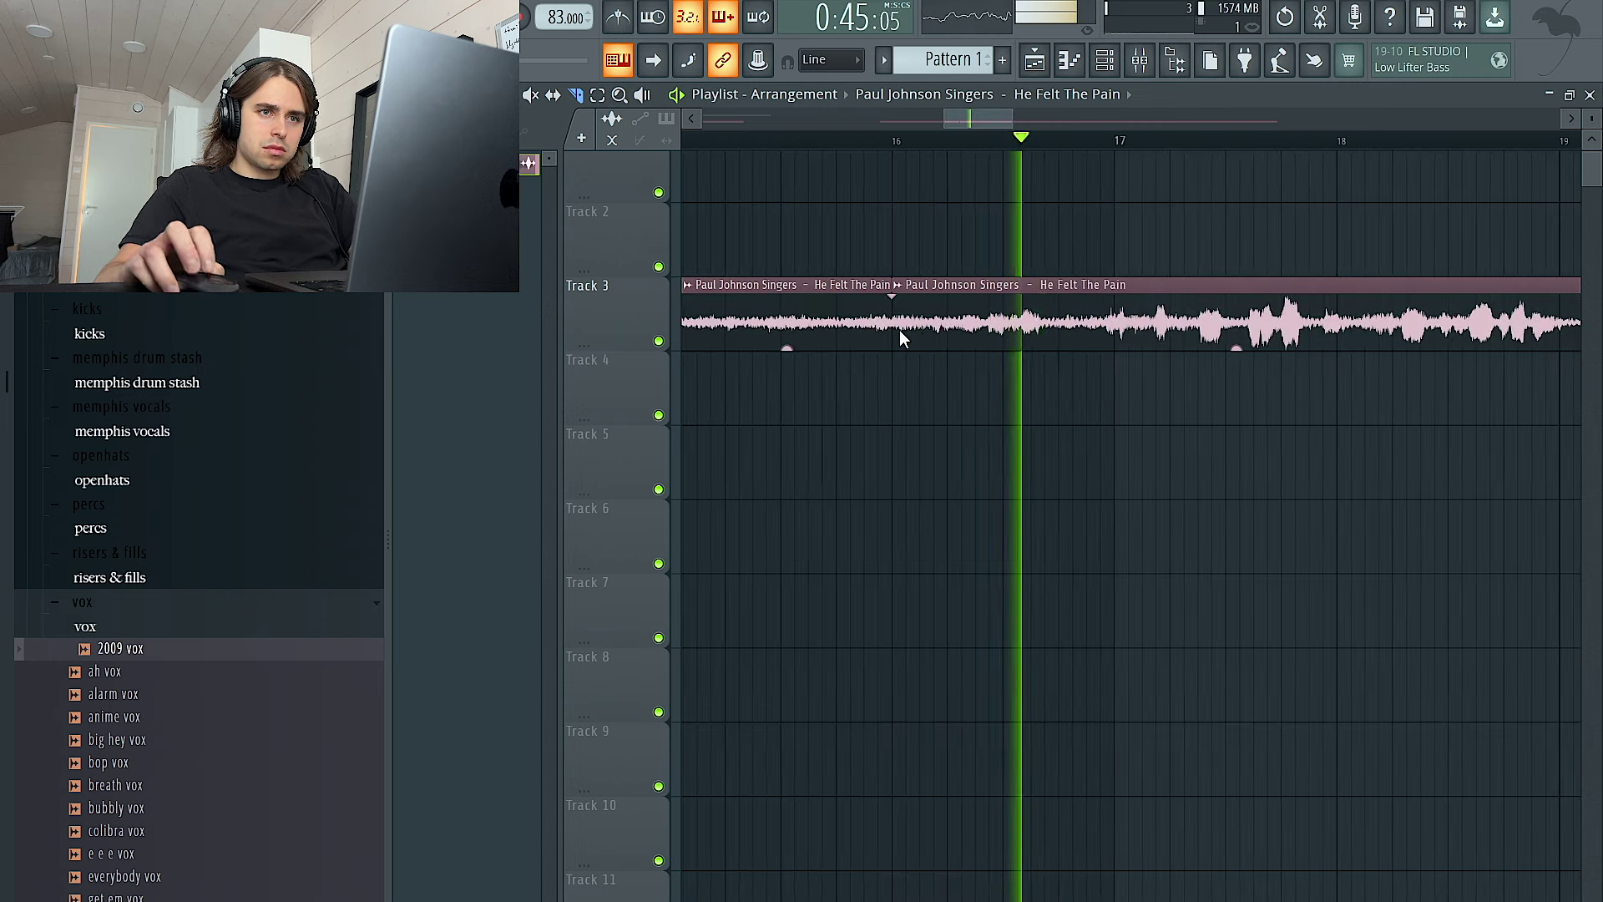
# Audition the sample from bar 16 and slice it shortly after bar 17
pyautogui.click(905, 142)
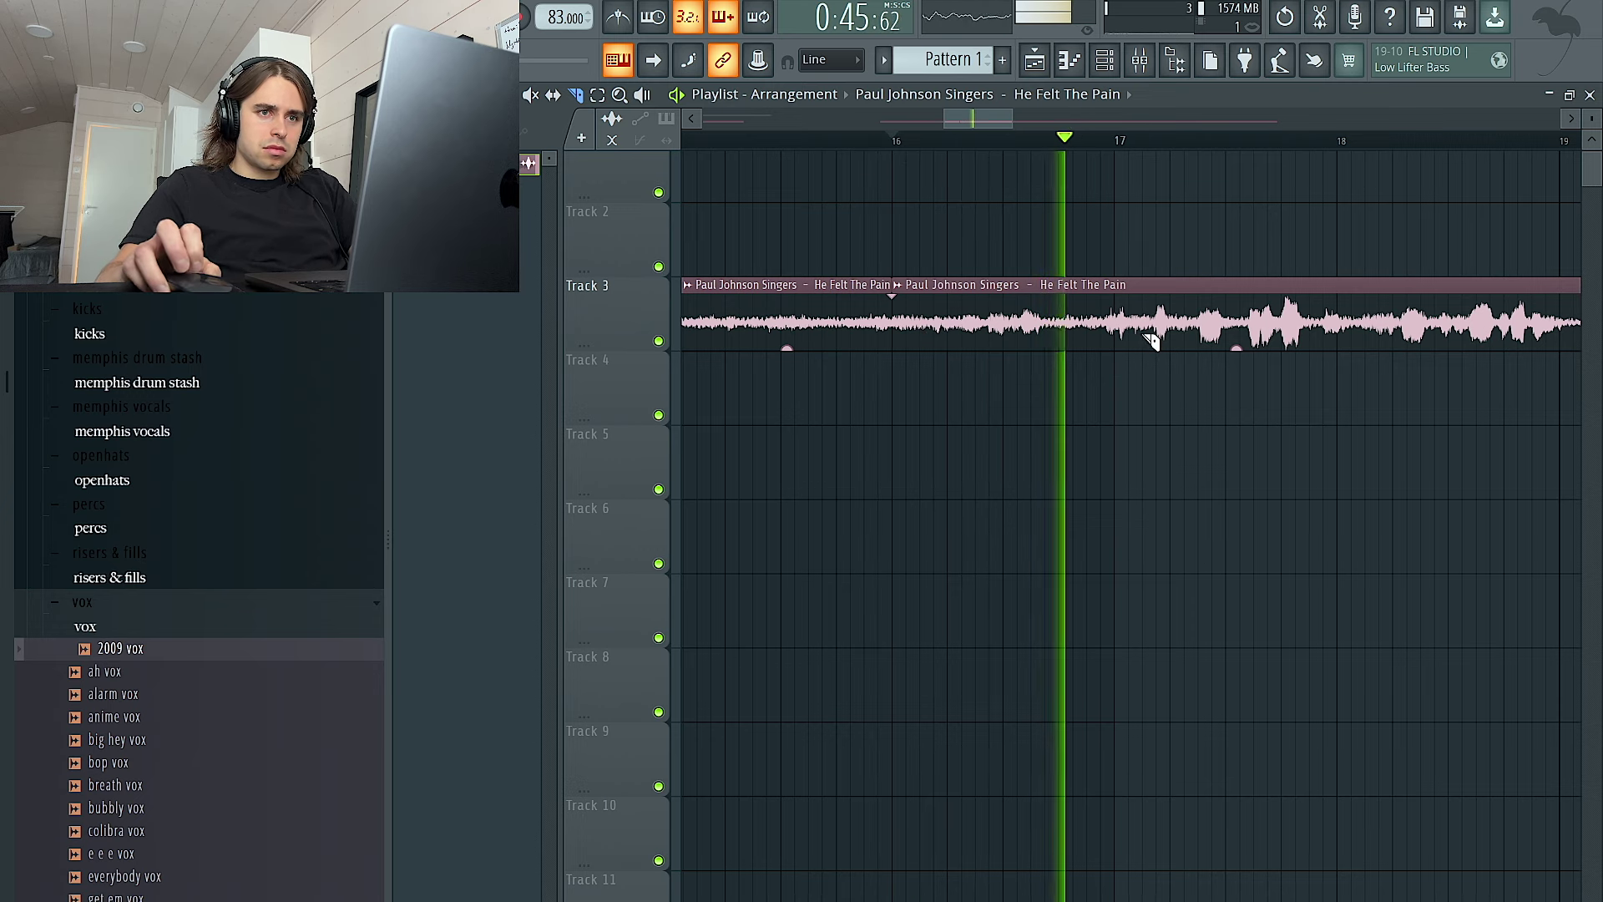
pyautogui.scroll(4, 1170, 340)
pyautogui.click(1109, 339)
pyautogui.scroll(-2, 1103, 337)
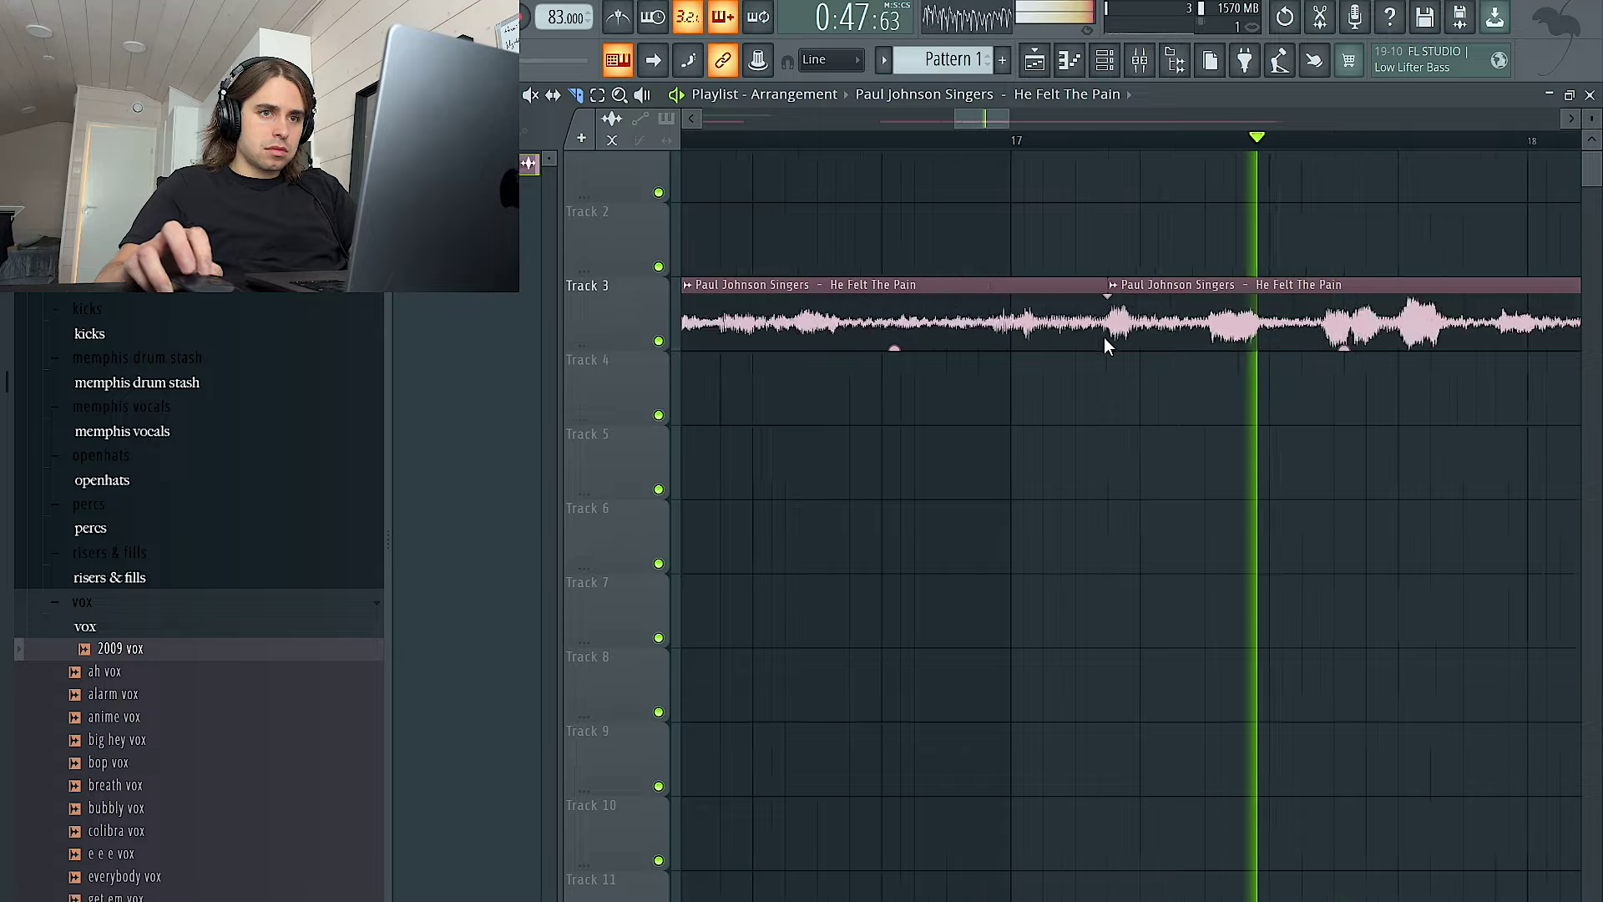
# Slice the sample about halfway between bars 20 and 21, where the next phrase starts
pyautogui.scroll(-4, 1104, 337)
pyautogui.hscroll(4, 1127, 334)
pyautogui.scroll(4, 907, 336)
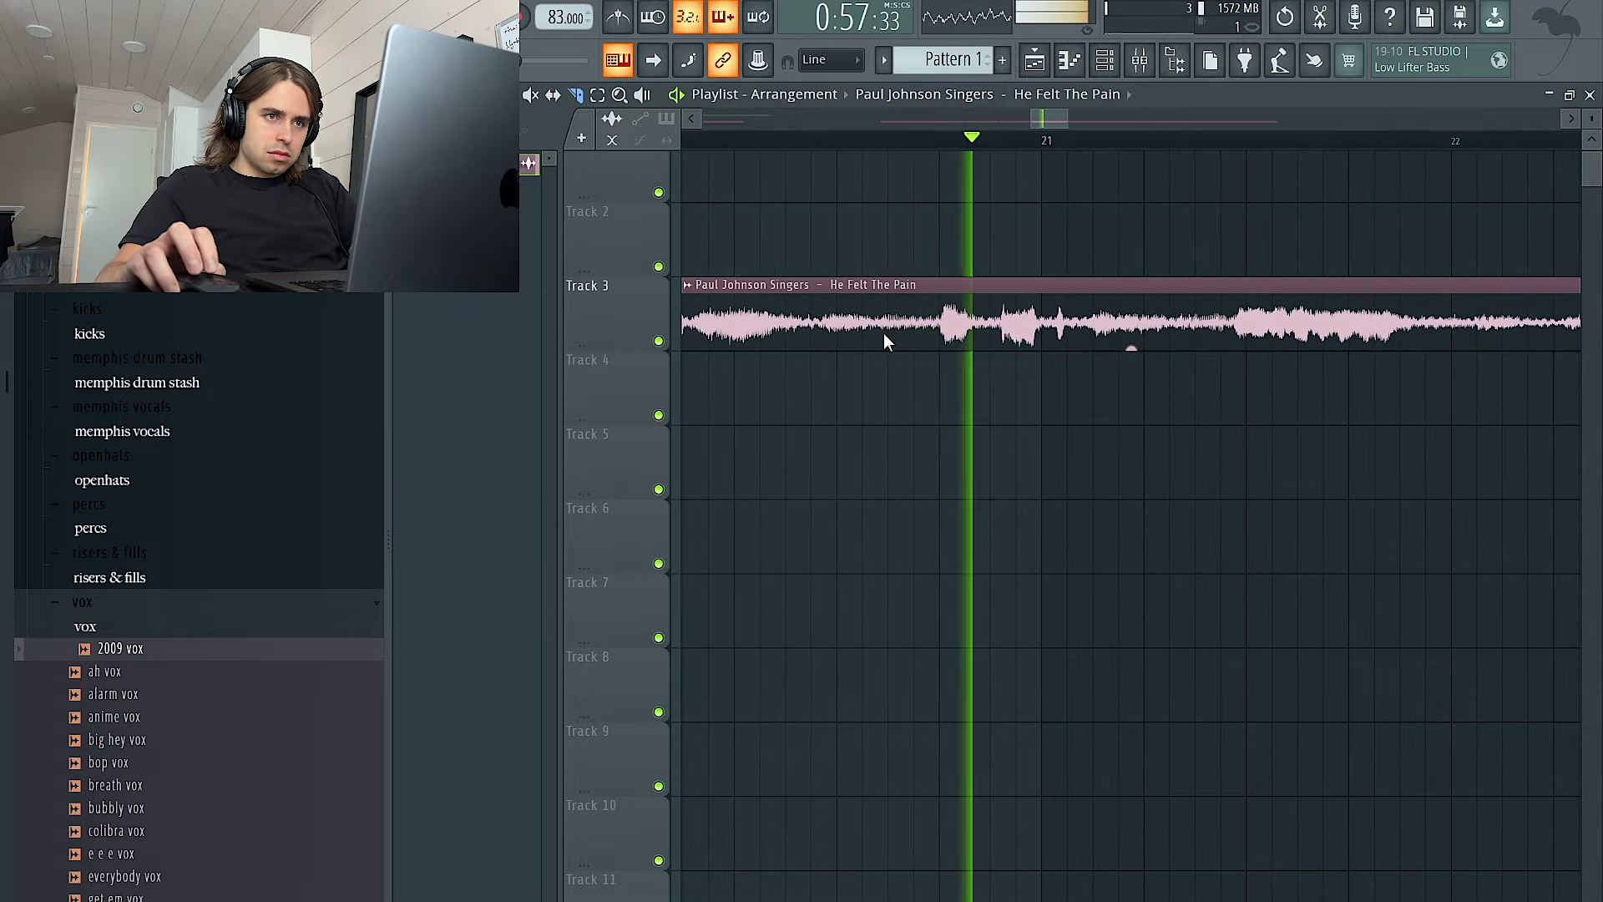
pyautogui.scroll(4, 883, 333)
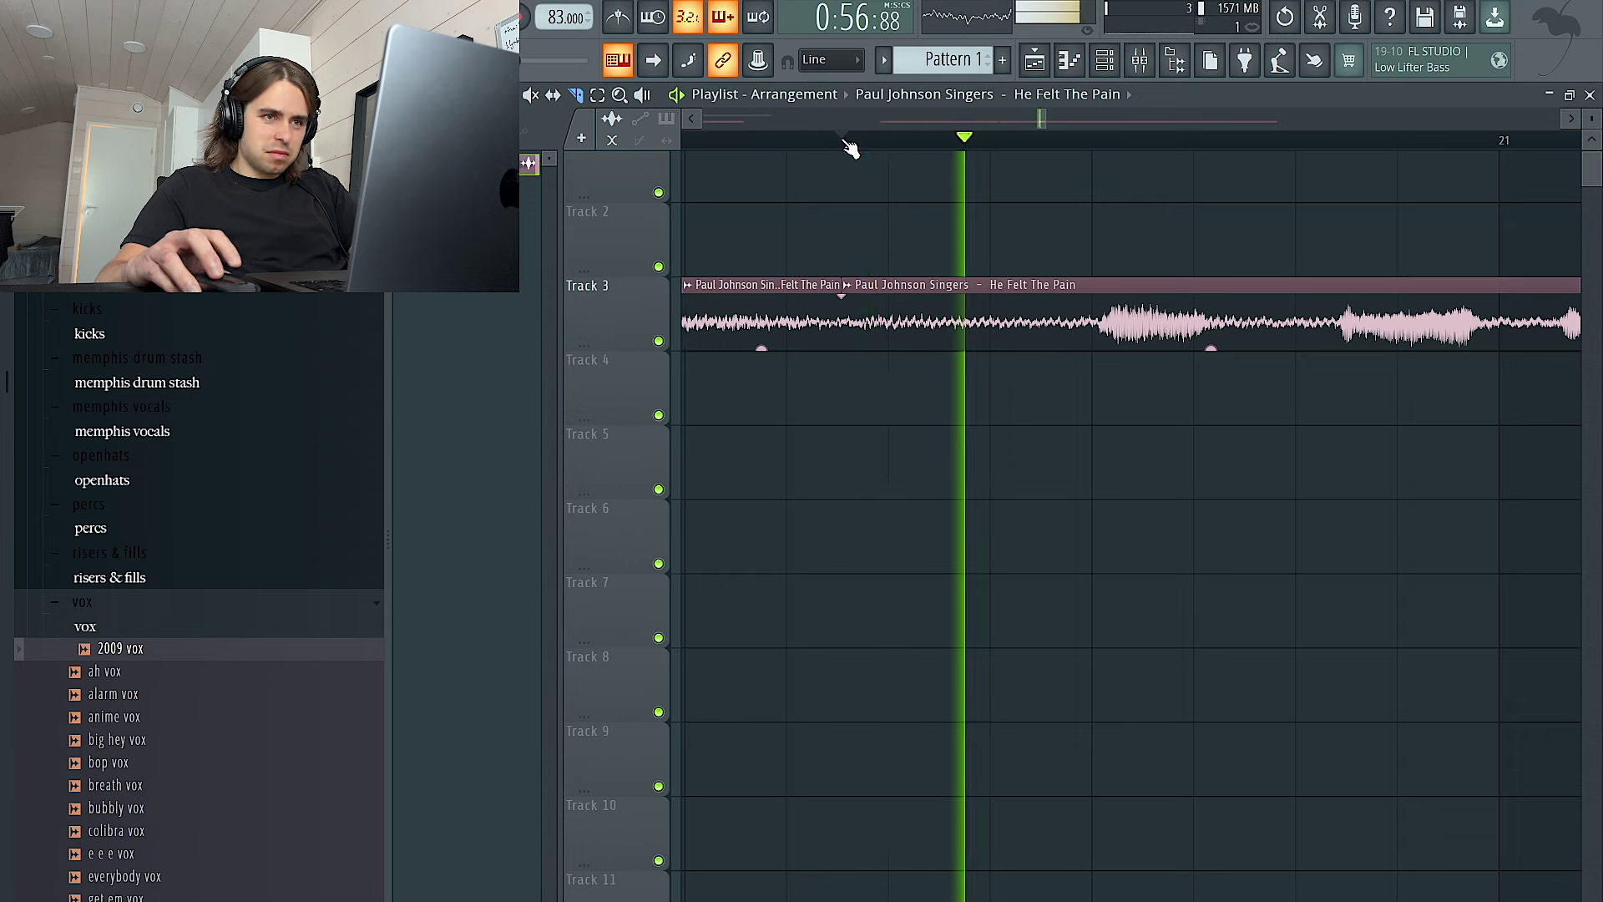
pyautogui.scroll(4, 919, 242)
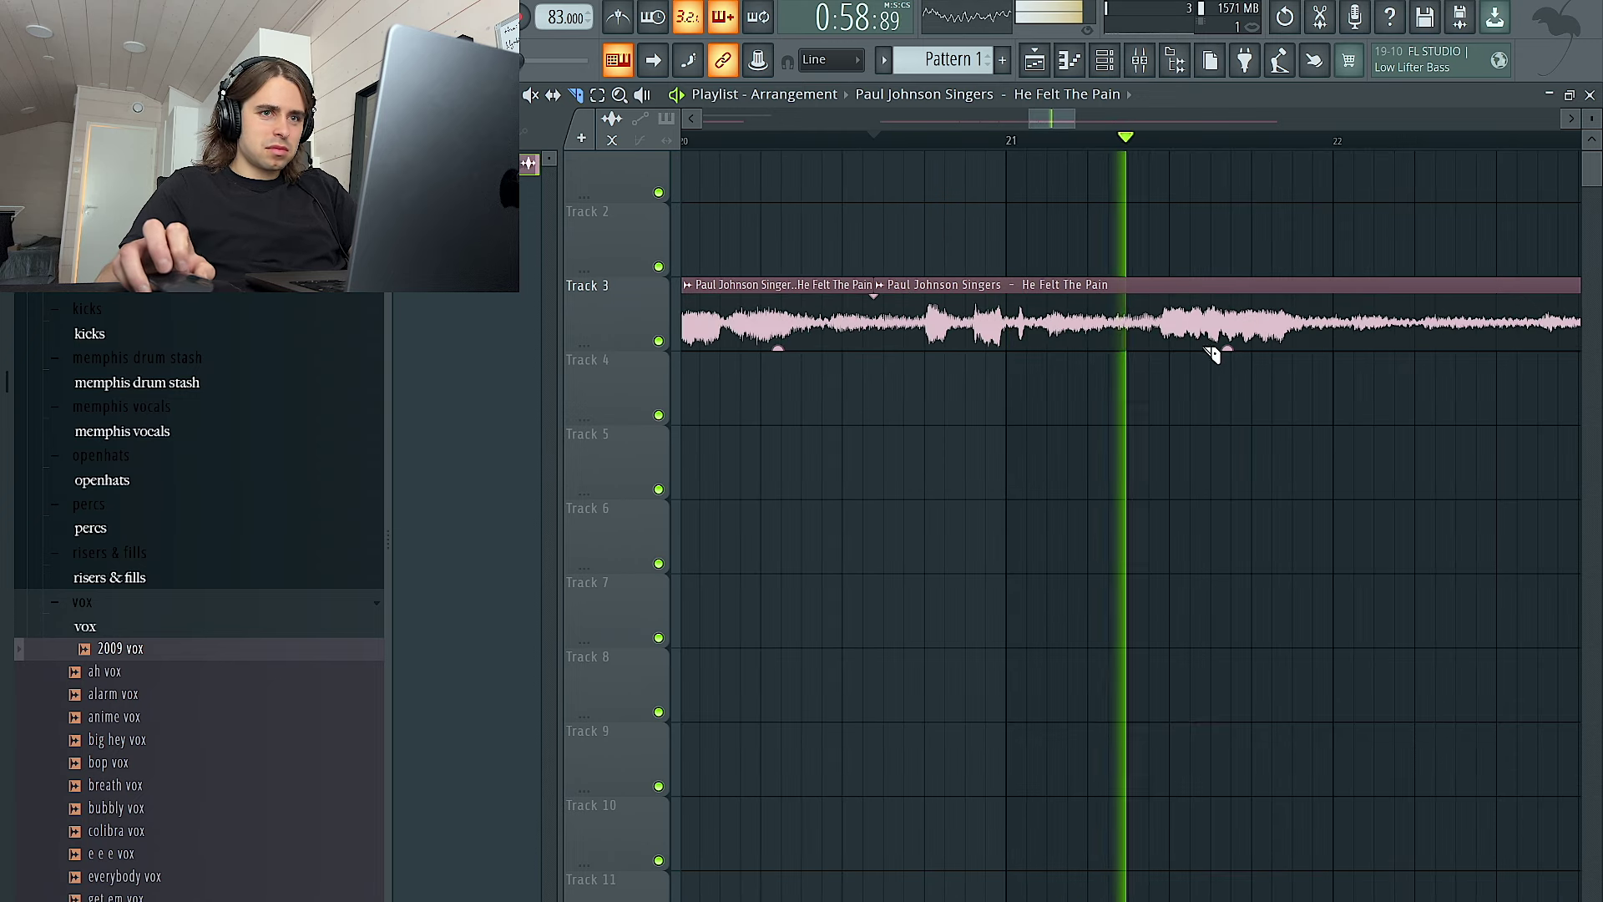
# Slice the sample just before bar 23 and move the phrase ending there down to Track 5
pyautogui.scroll(4, 1254, 347)
pyautogui.hscroll(3, 1086, 336)
pyautogui.hscroll(-3, 936, 326)
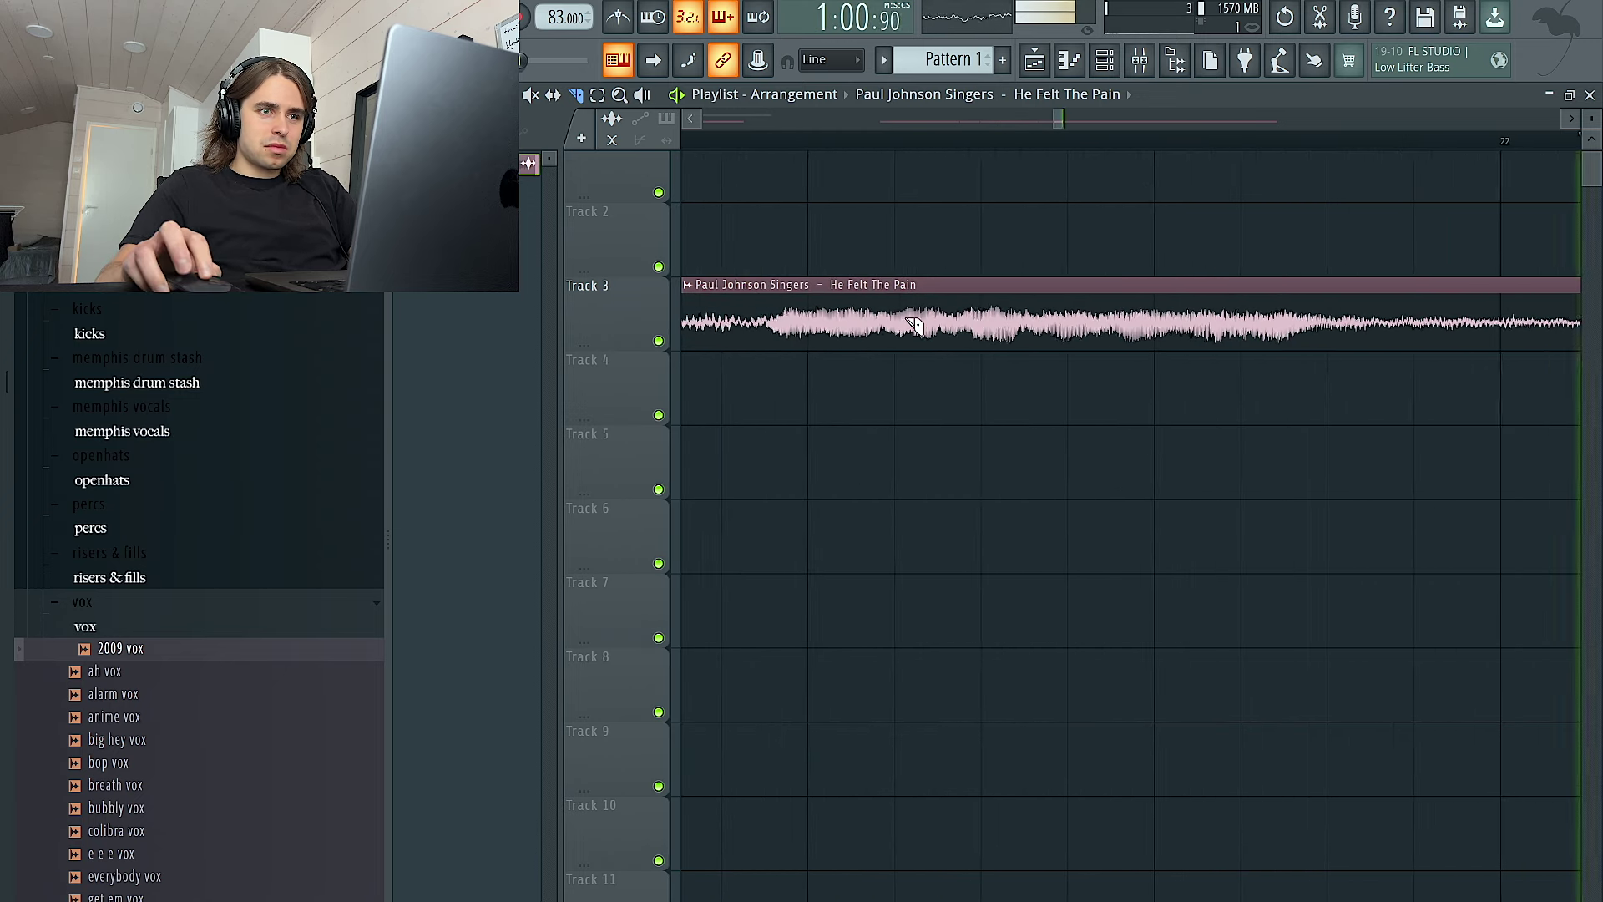
pyautogui.click(1245, 336)
pyautogui.scroll(-4, 1245, 334)
pyautogui.scroll(-4, 1245, 334)
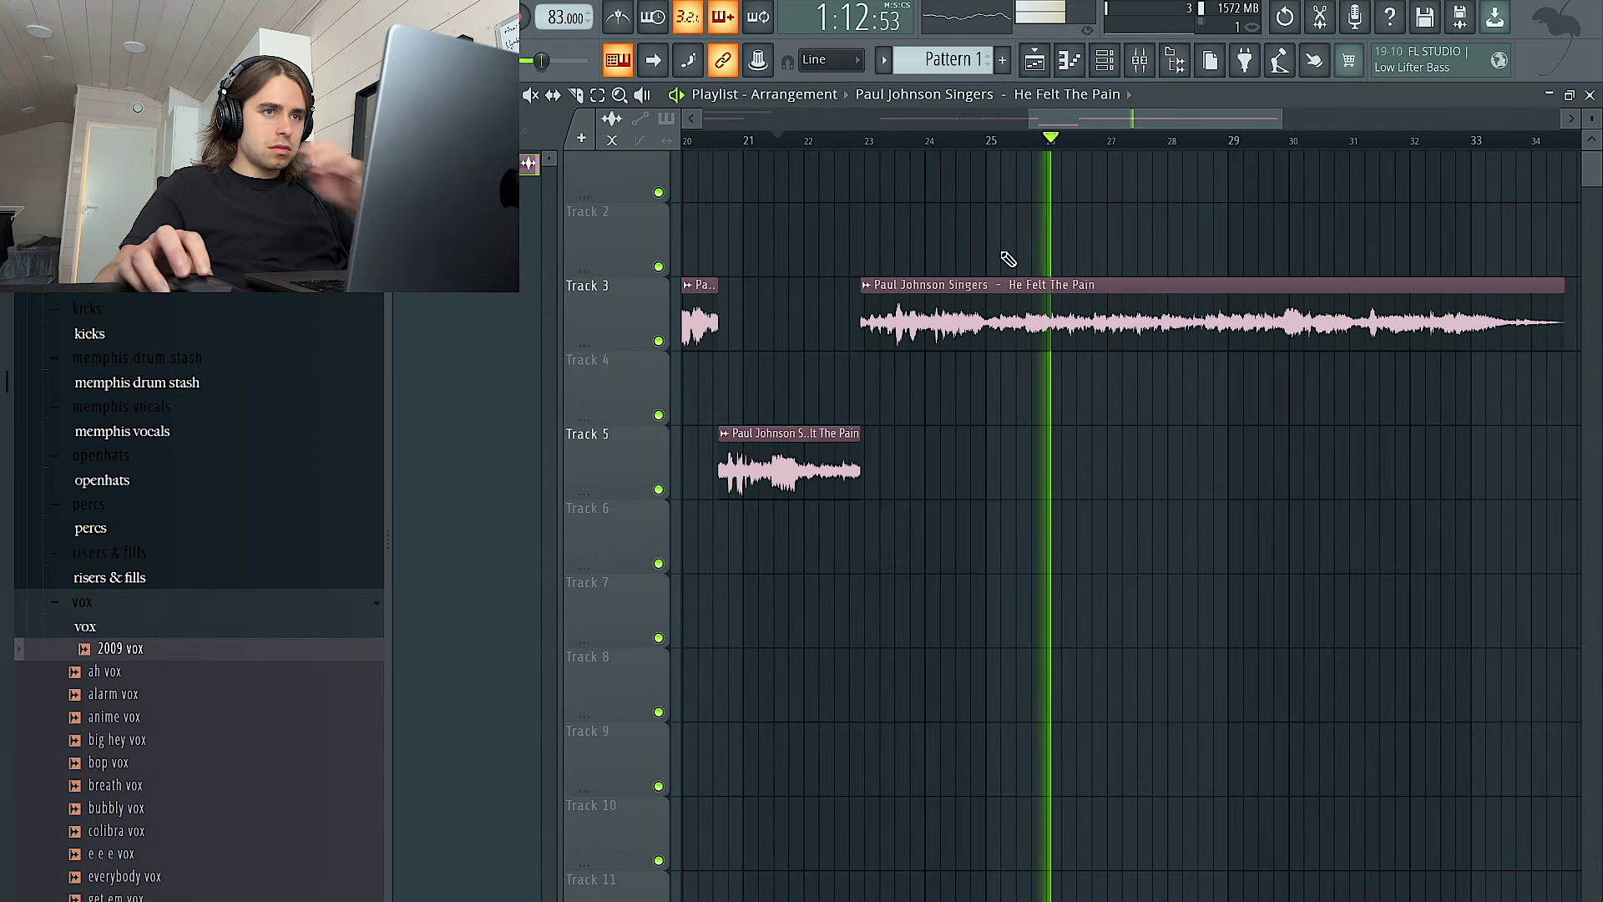
# Delete the leftover section after bar 23 and move the first phrase to bar 1 on Track 3
pyautogui.click(1037, 140)
pyautogui.moveTo(1029, 150); pyautogui.dragTo(992, 146)
pyautogui.hotkey('ctrl', 'z')
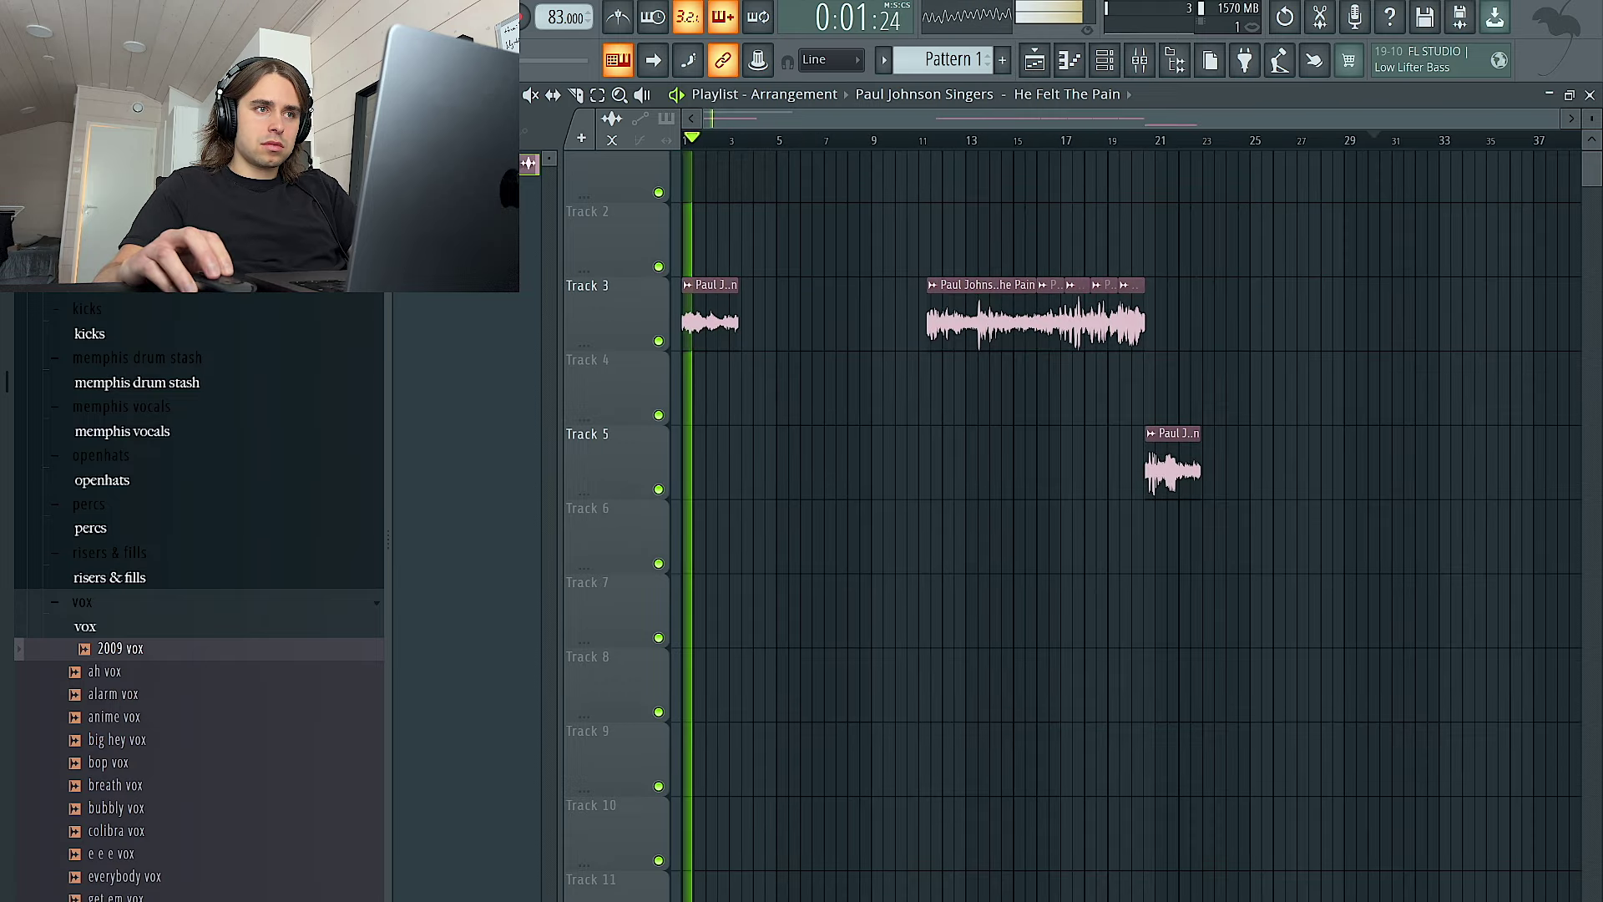
# Trim the first phrase on Track 3 to two bars so that it ends at bar 3
pyautogui.scroll(5, 739, 145)
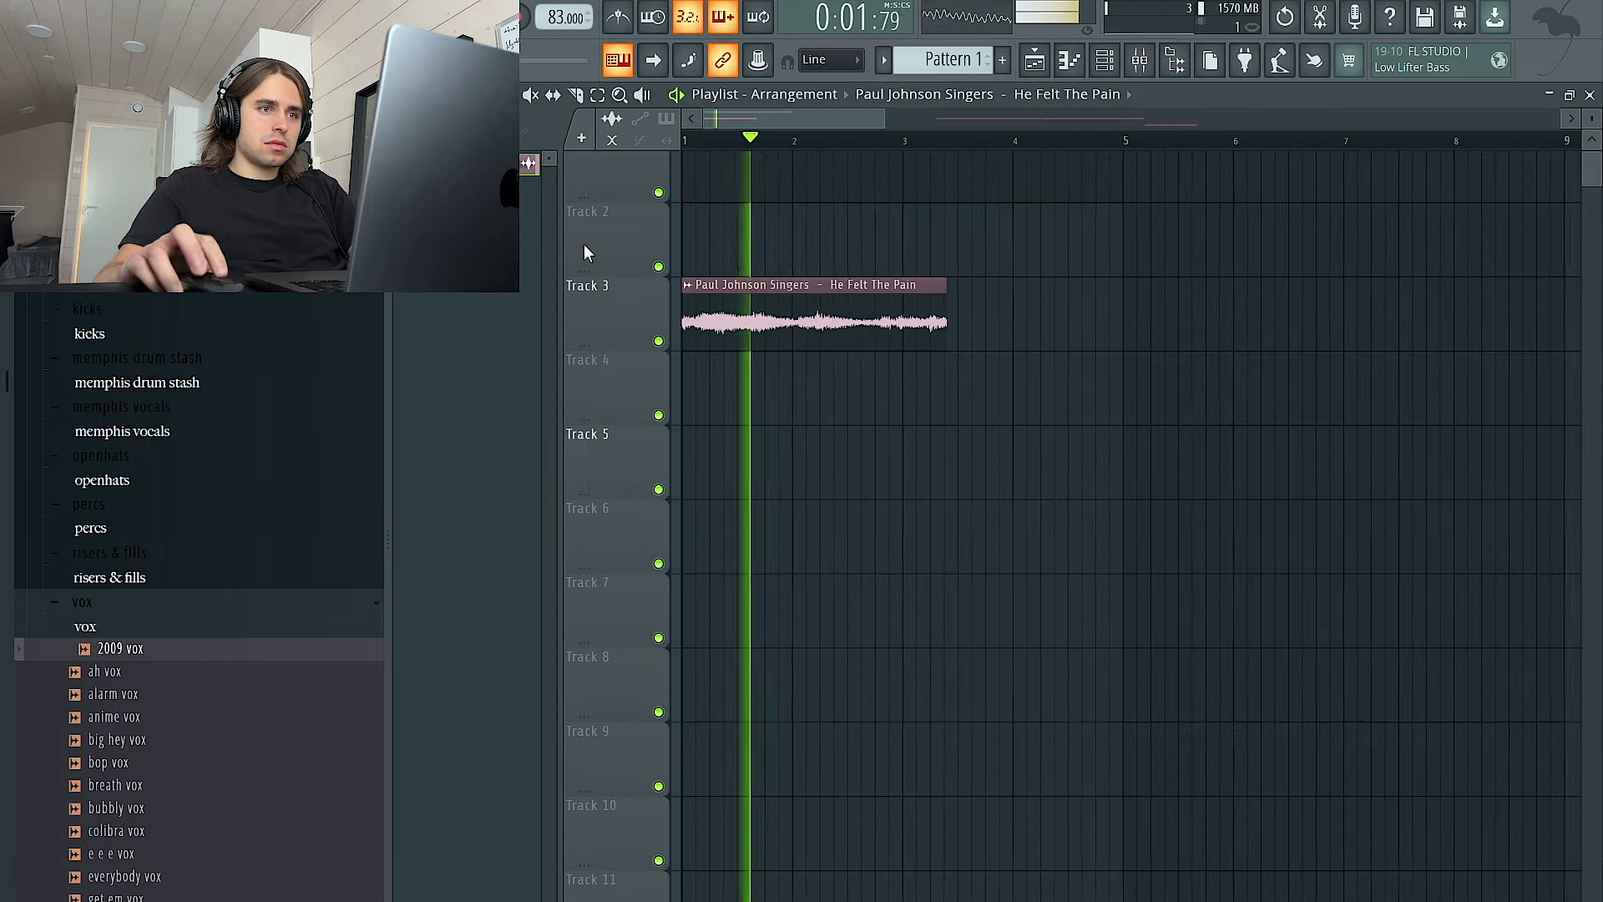
pyautogui.click(688, 142)
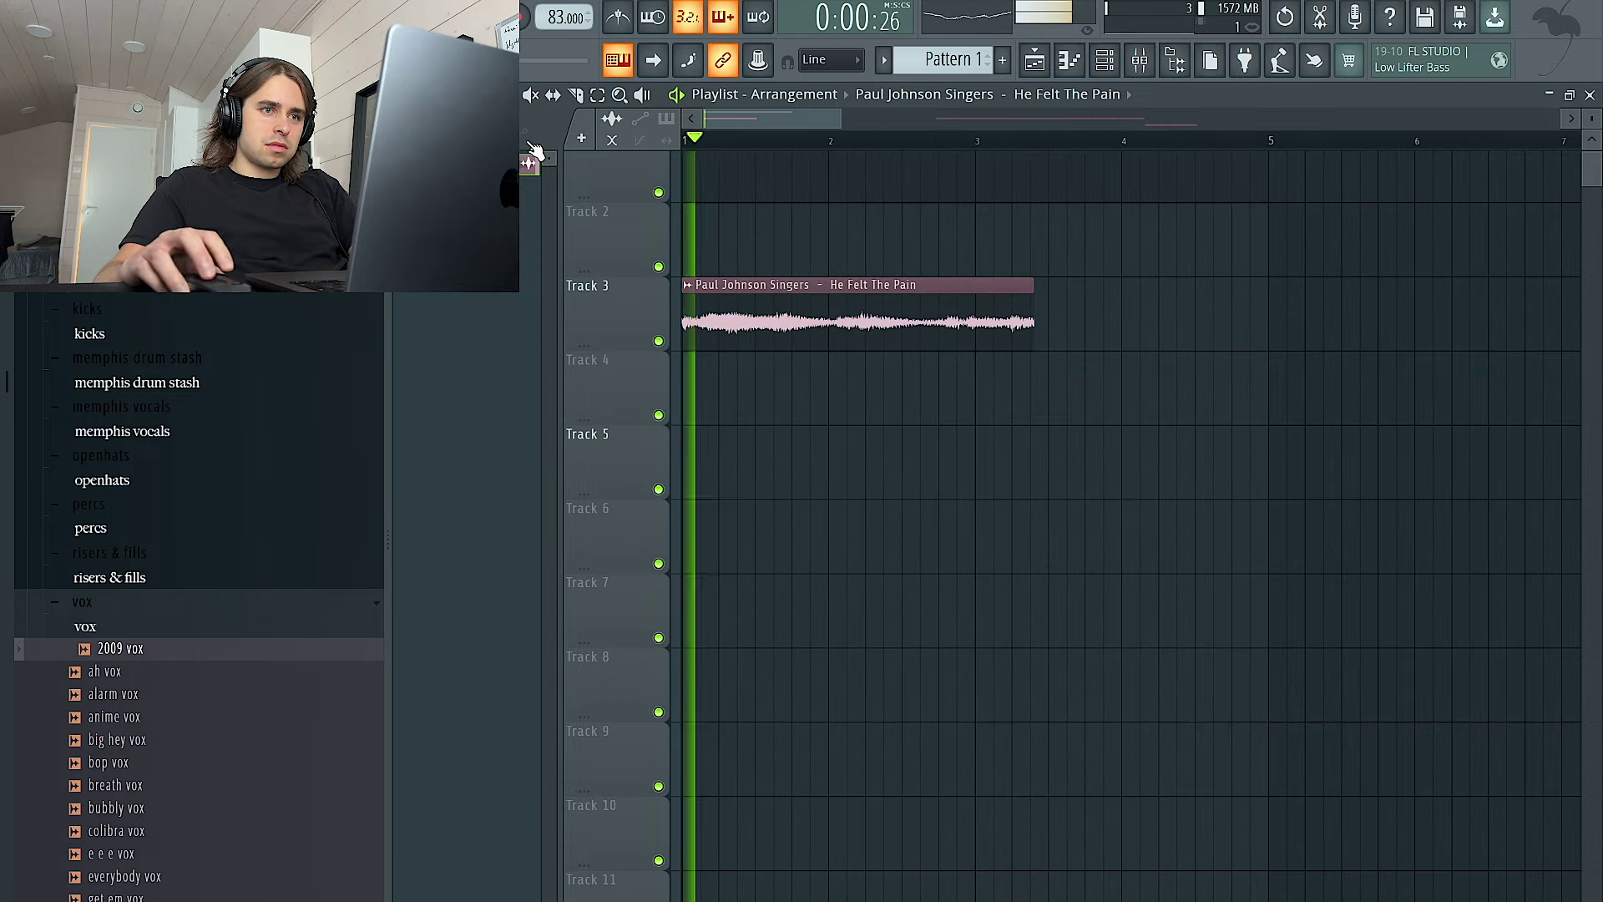
pyautogui.moveTo(1034, 294); pyautogui.dragTo(992, 294)
pyautogui.hotkey('ctrl', 'z')
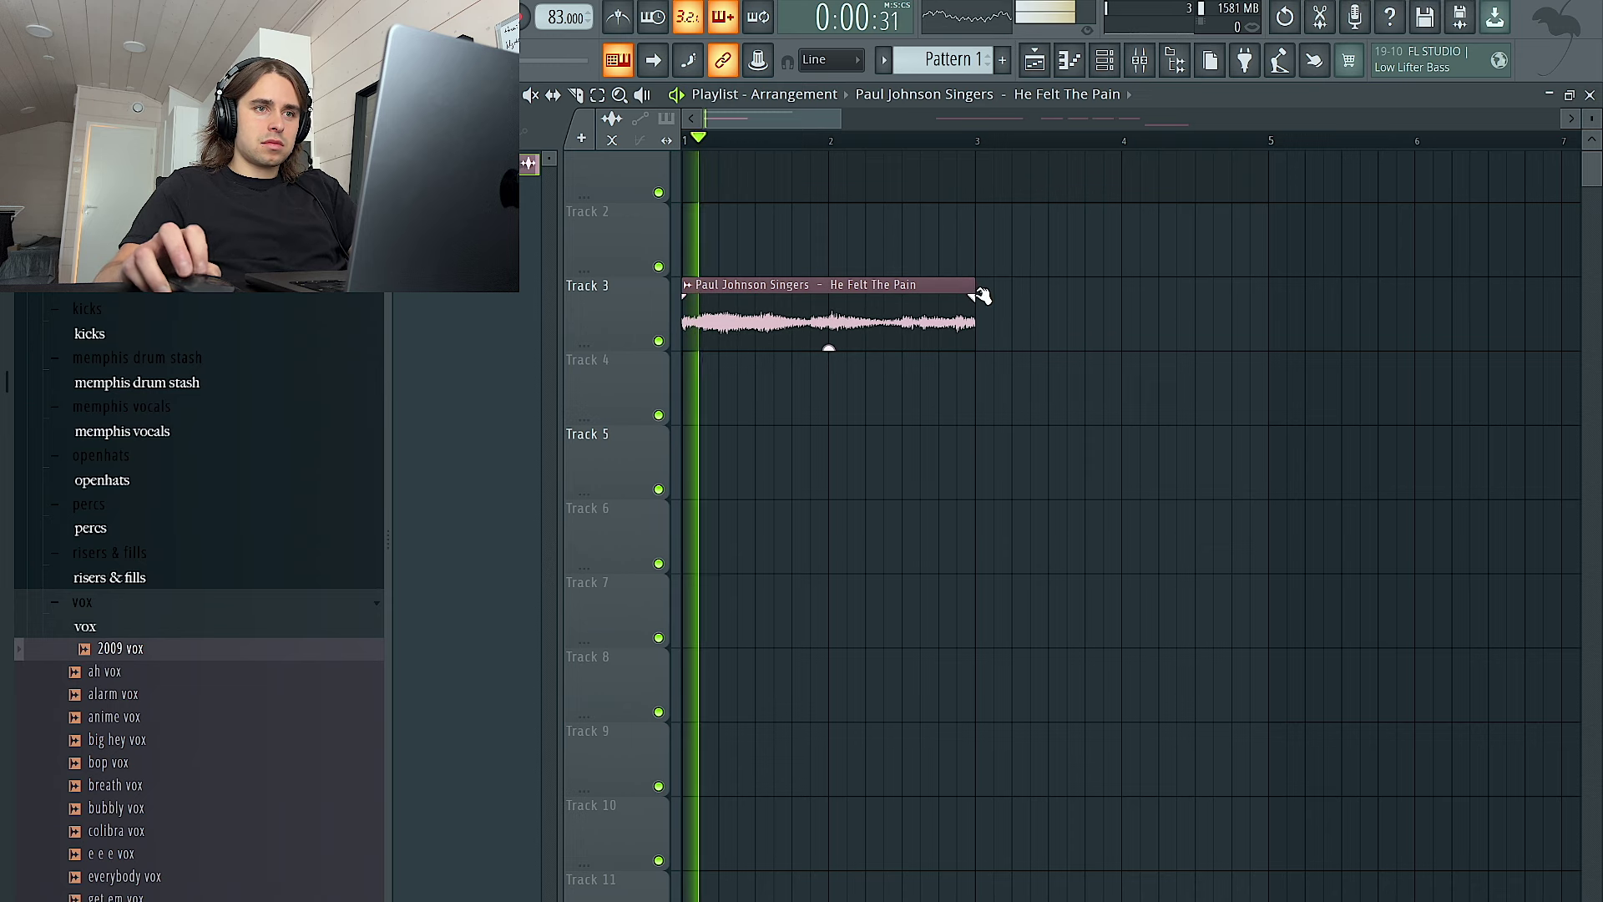
pyautogui.scroll(2, 979, 294)
pyautogui.scroll(1, 976, 284)
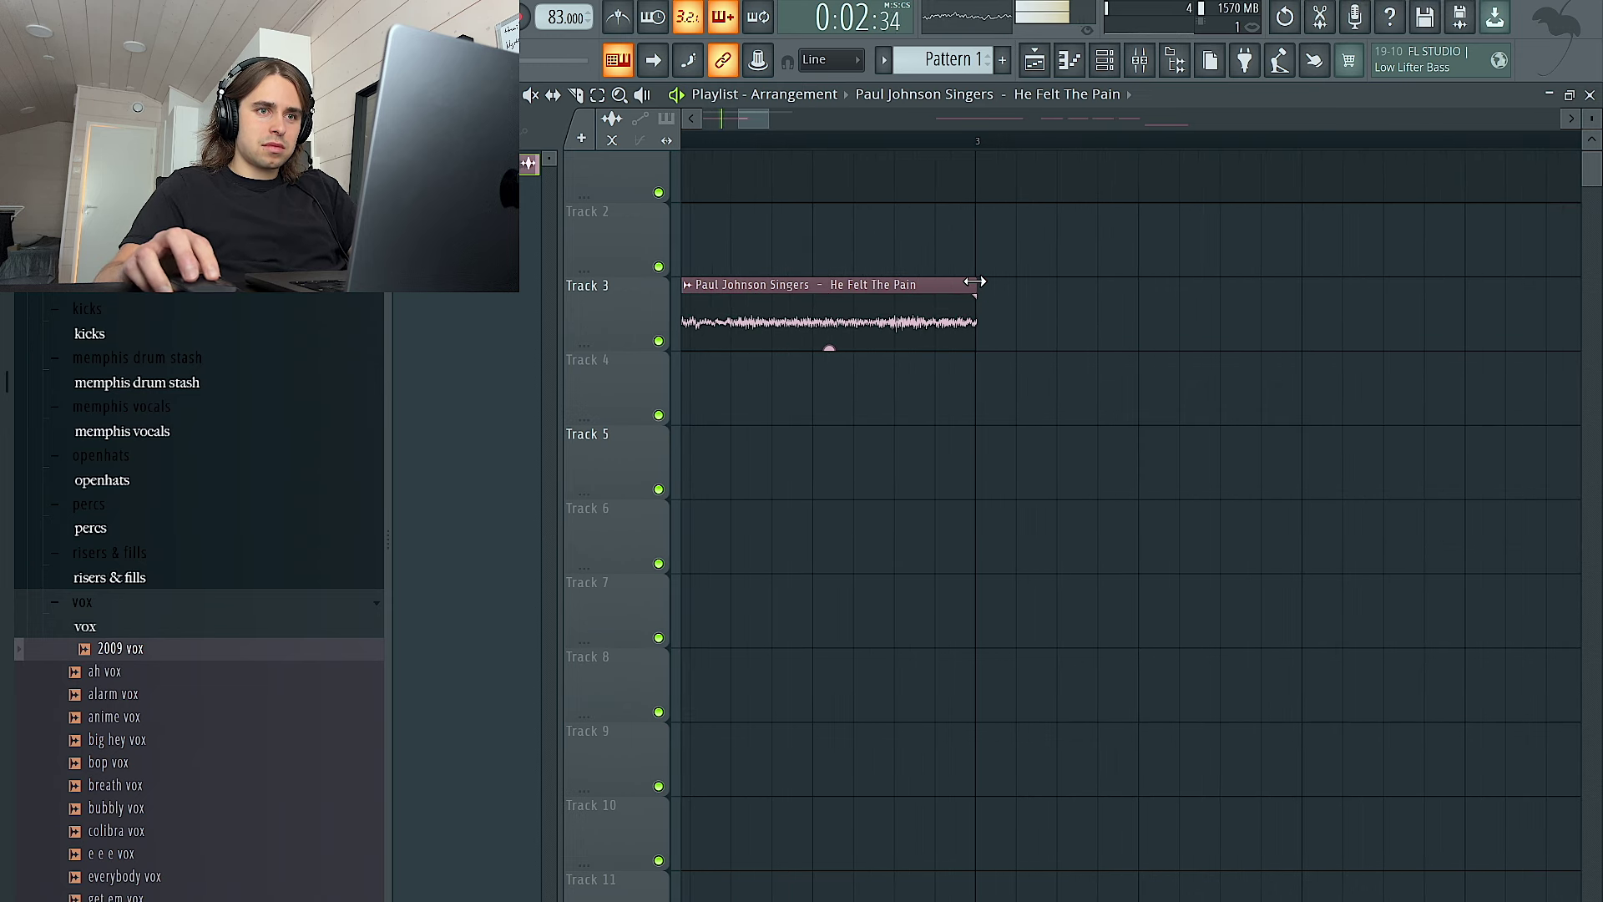
# Slice the two-bar phrase on Track 3 at bar 2
pyautogui.click(577, 96)
pyautogui.scroll(-3, 741, 240)
pyautogui.hscroll(-3, 773, 260)
pyautogui.click(900, 339)
# Duplicate the phrase's second half to bars 3 and 4, and replace it at bar 2 with a copy of the first half
pyautogui.keyDown('ctrl'); pyautogui.click(941, 325); pyautogui.keyUp('ctrl')
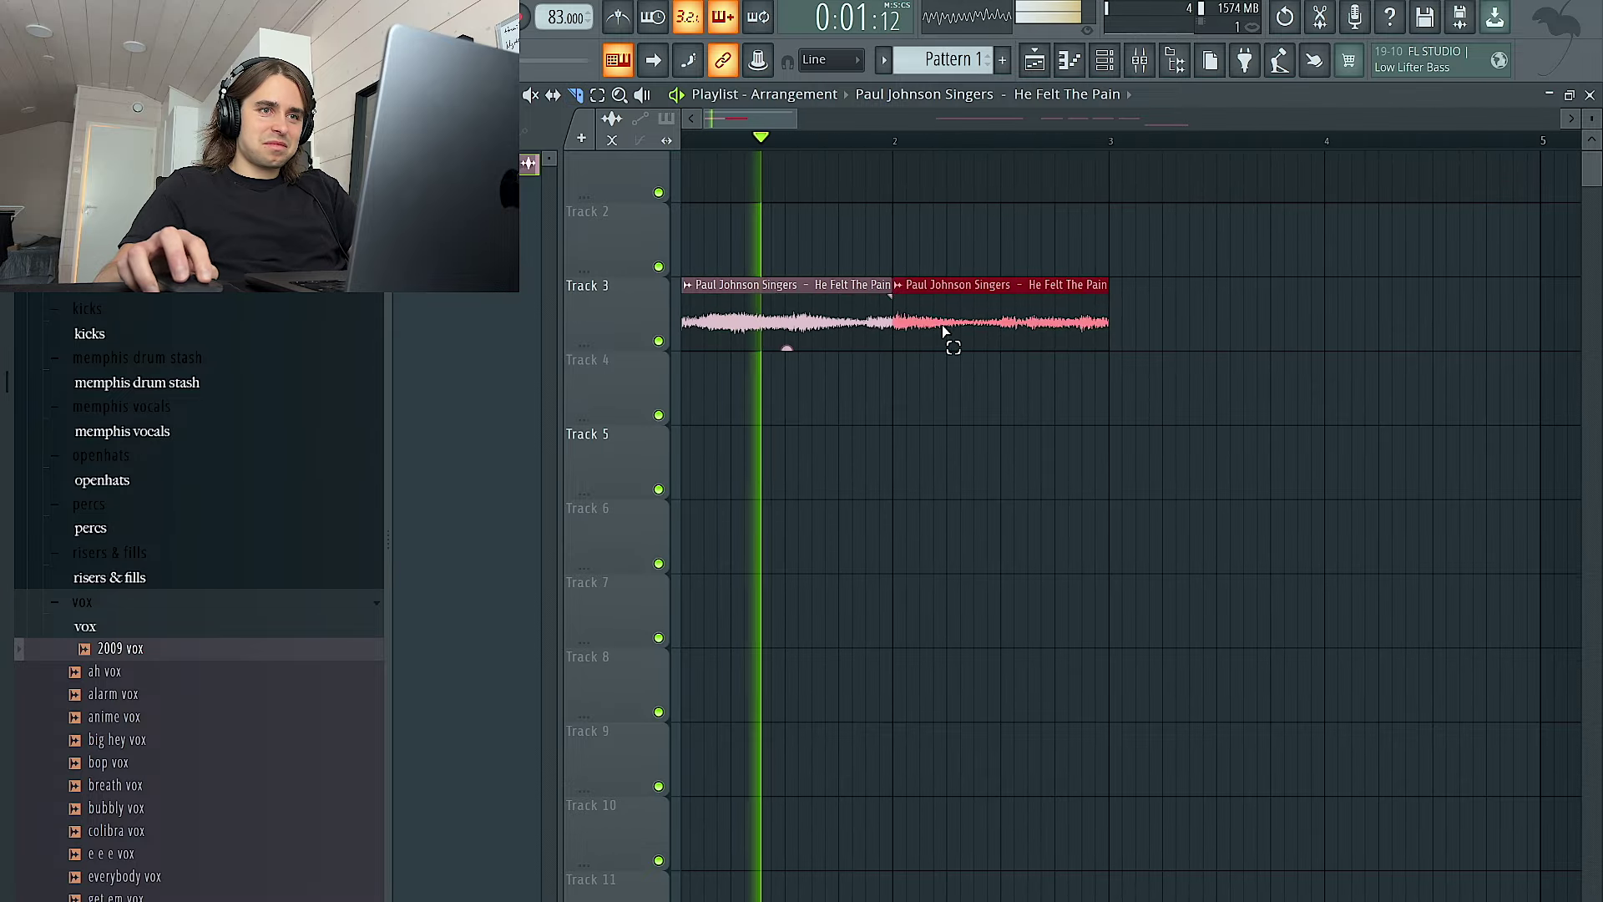
pyautogui.hotkey('ctrl', 'b')
pyautogui.hotkey('ctrl', 'b')
pyautogui.rightClick(940, 324)
pyautogui.keyDown('ctrl'); pyautogui.click(748, 319); pyautogui.keyUp('ctrl')
pyautogui.hotkey('ctrl', 'b')
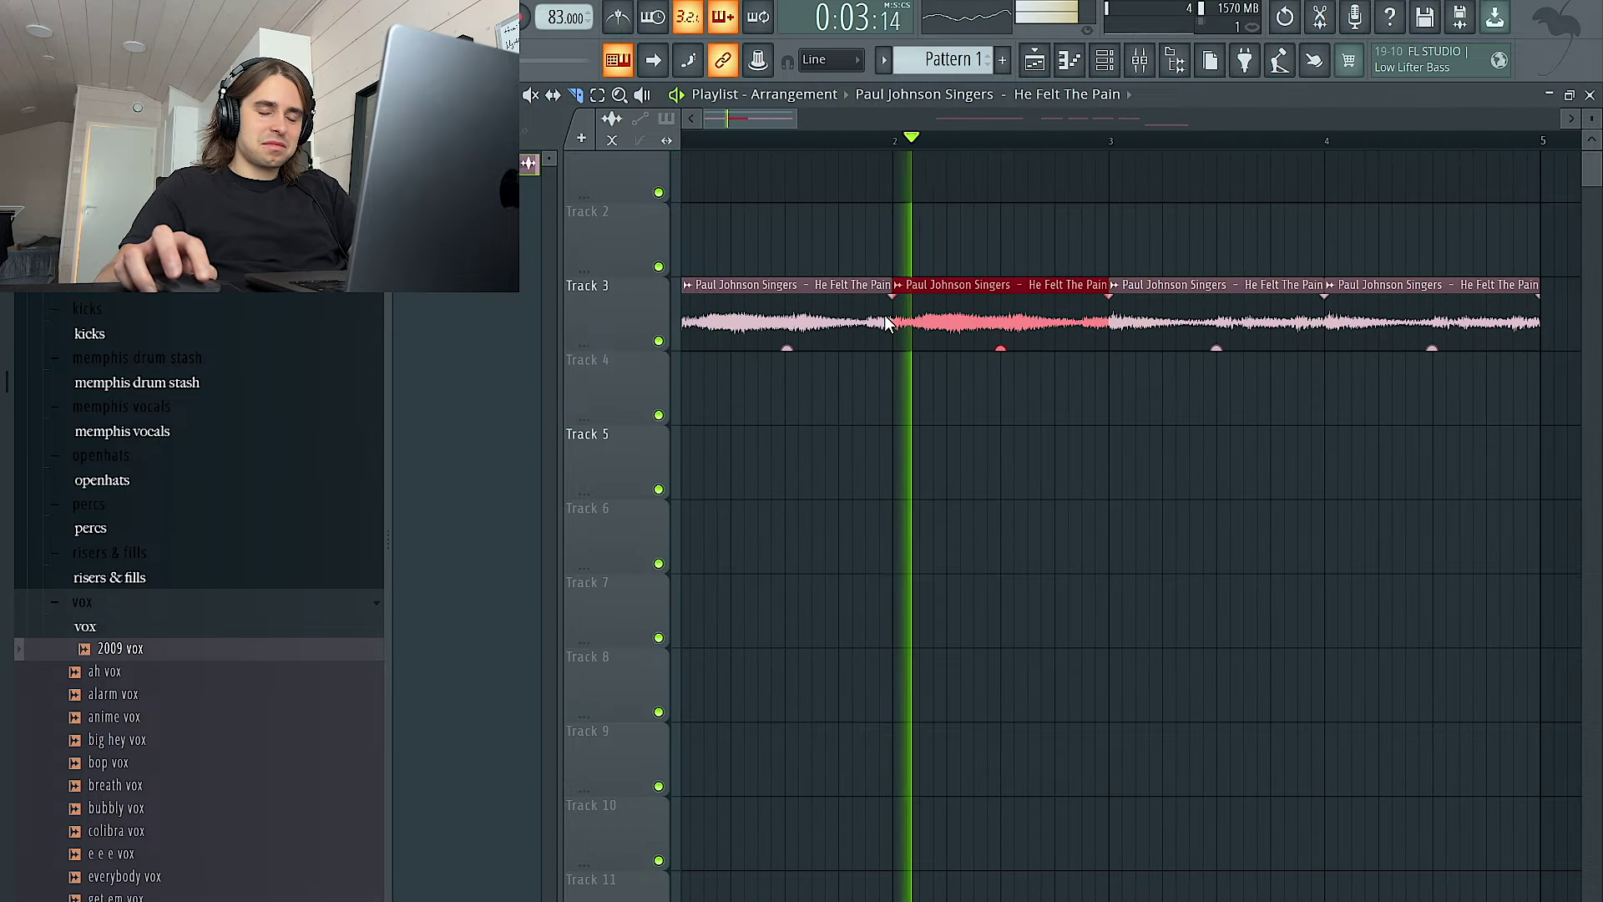
# Delete the clip at bar 3 on Track 3, move the bar 4 clip into its place, and stop playback
pyautogui.hscroll(3, 885, 314)
pyautogui.click(485, 95)
pyautogui.rightClick(977, 324)
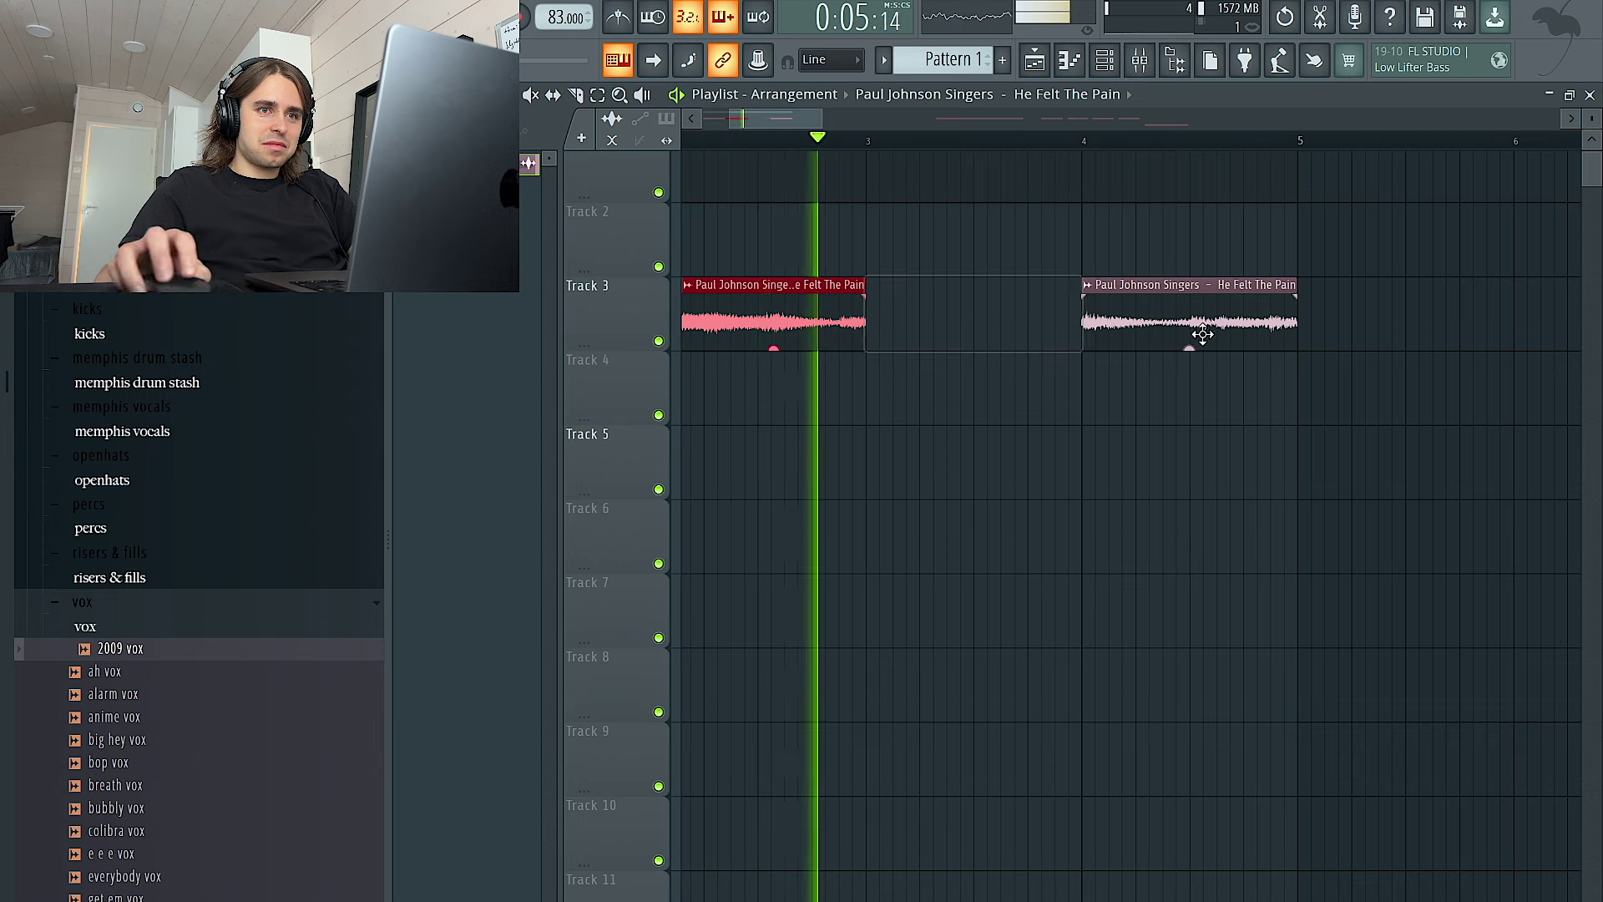
pyautogui.moveTo(1199, 329); pyautogui.dragTo(966, 329)
pyautogui.scroll(-2, 965, 325)
pyautogui.scroll(-3, 964, 323)
pyautogui.press('space')
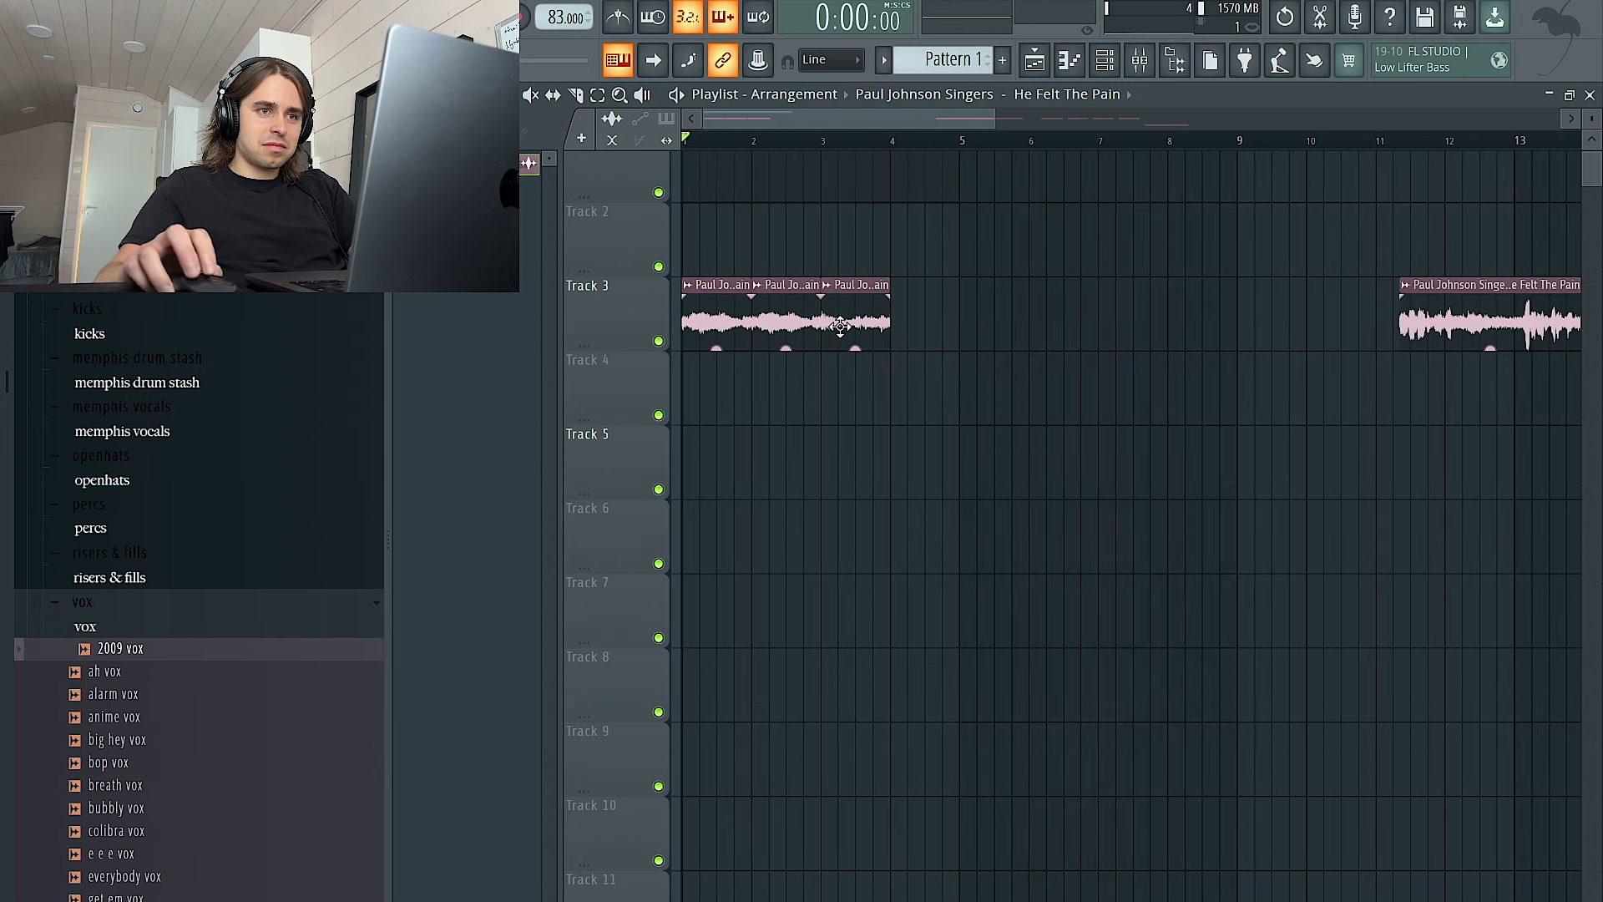
# Move the bar 3 clip to bar 4 and place the long phrase from bar 11 at bar 3 on Track 4
pyautogui.moveTo(977, 324); pyautogui.dragTo(912, 326)
pyautogui.moveTo(1425, 312); pyautogui.dragTo(848, 385)
pyautogui.scroll(2, 807, 415)
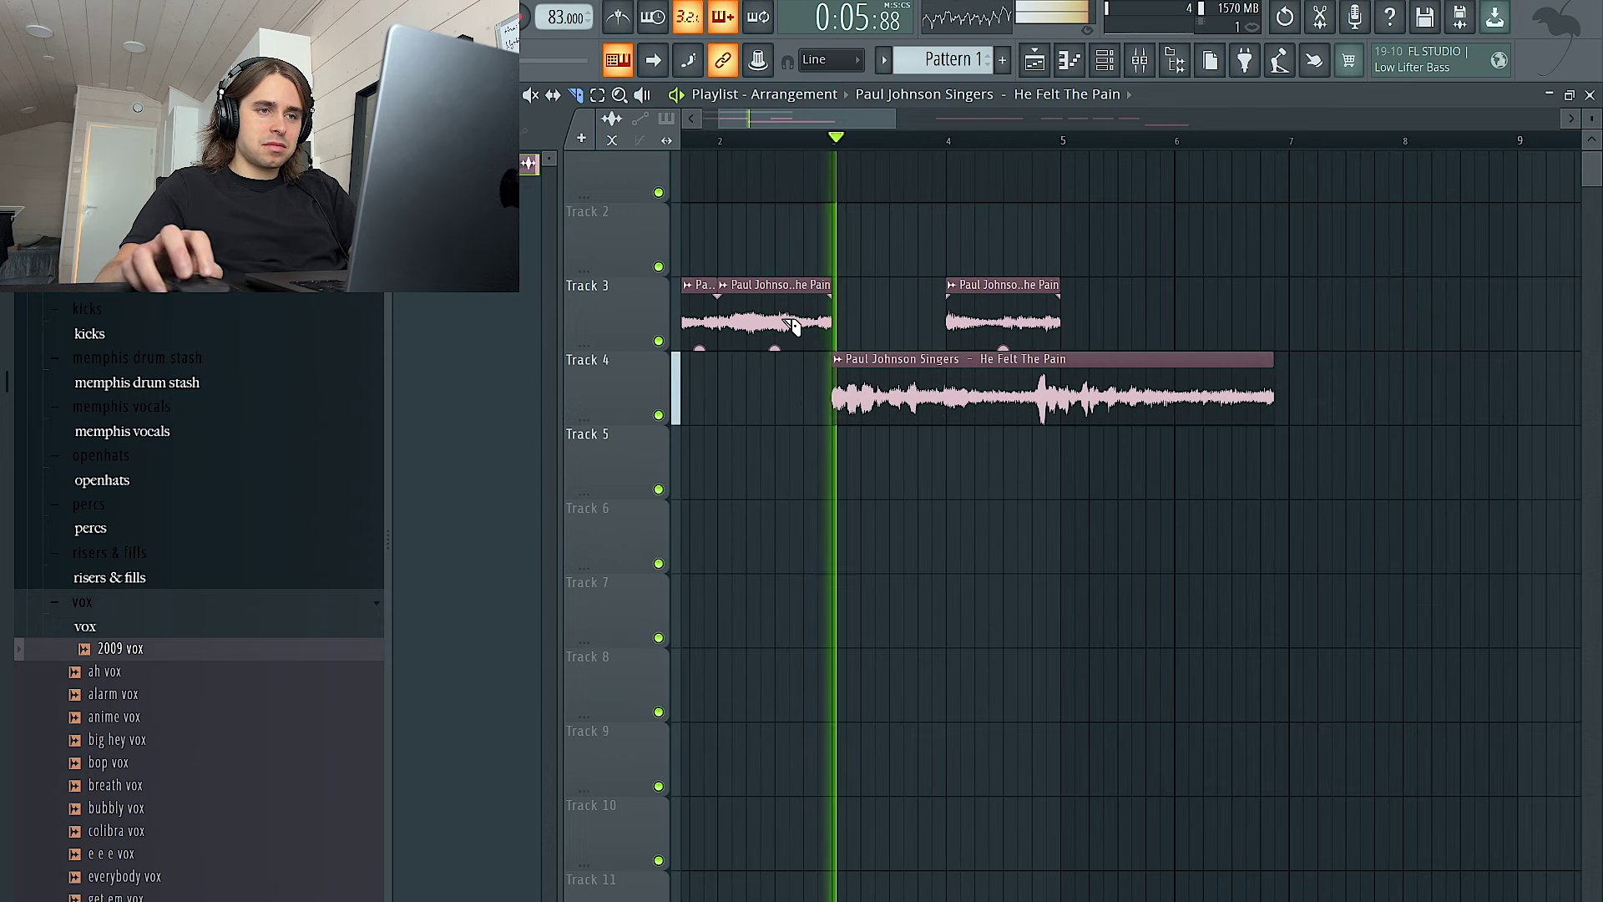
# Try slicing the long phrase on Track 4, play the arrangement, and undo the slice
pyautogui.keyDown('ctrl'); pyautogui.click(979, 396); pyautogui.keyUp('ctrl')
pyautogui.press('space')
pyautogui.press('space')
pyautogui.press('p')
pyautogui.scroll(-2, 806, 411)
pyautogui.hotkey('ctrl', 'z')
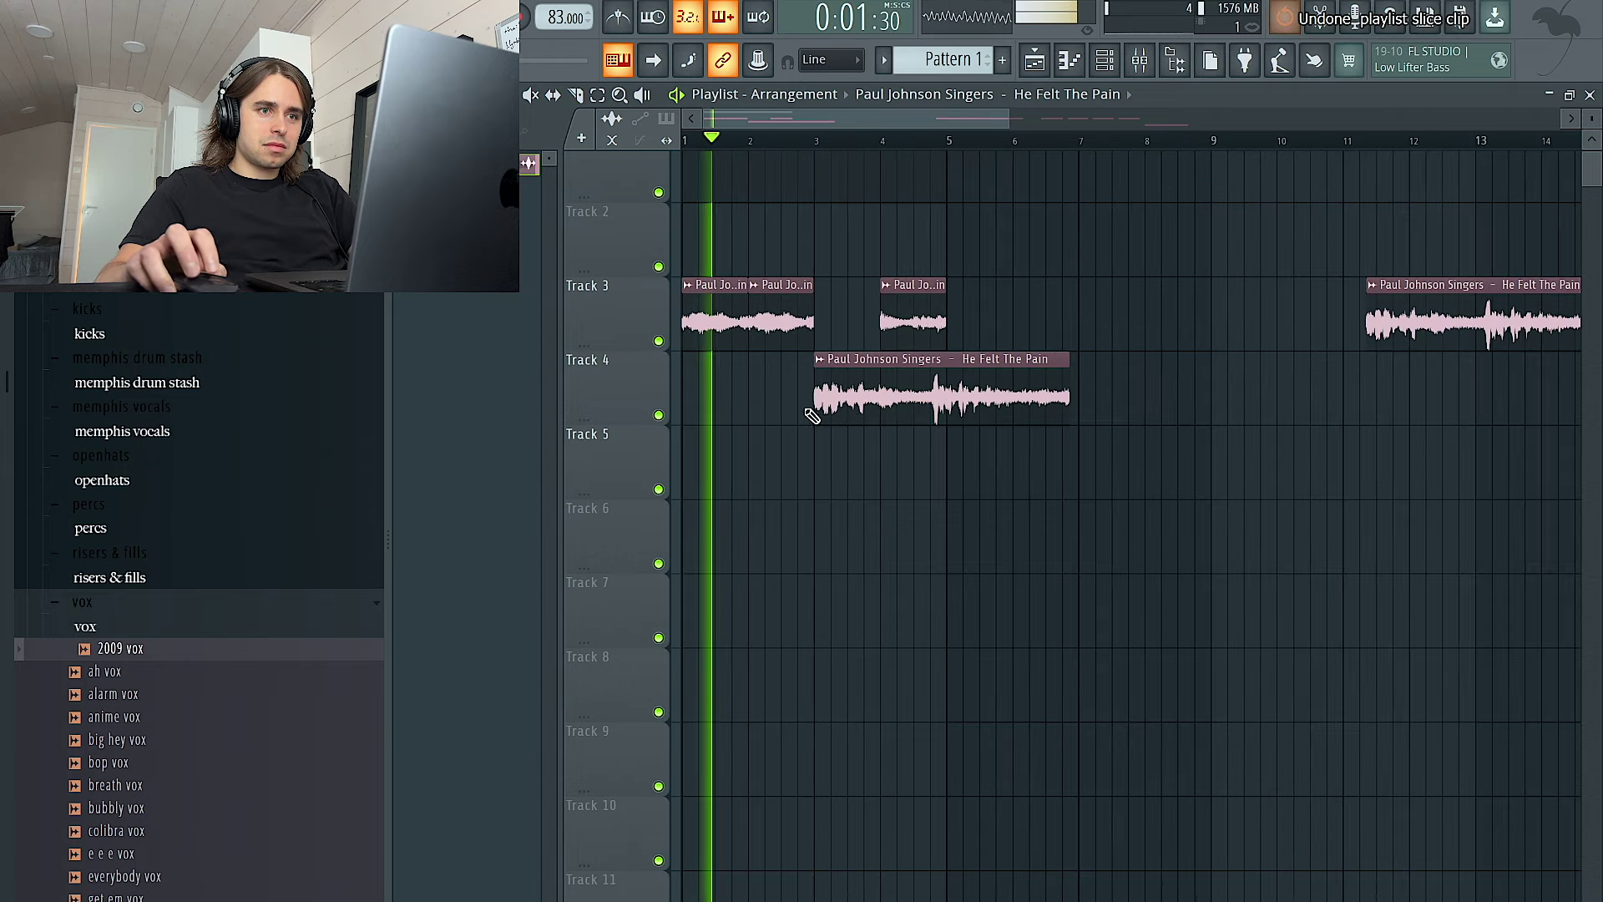
# Return the long phrase to Track 3 near bar 11 and place a one-bar clip at bar 3 on Track 4
pyautogui.scroll(-2, 811, 416)
pyautogui.moveTo(830, 404); pyautogui.dragTo(1167, 403)
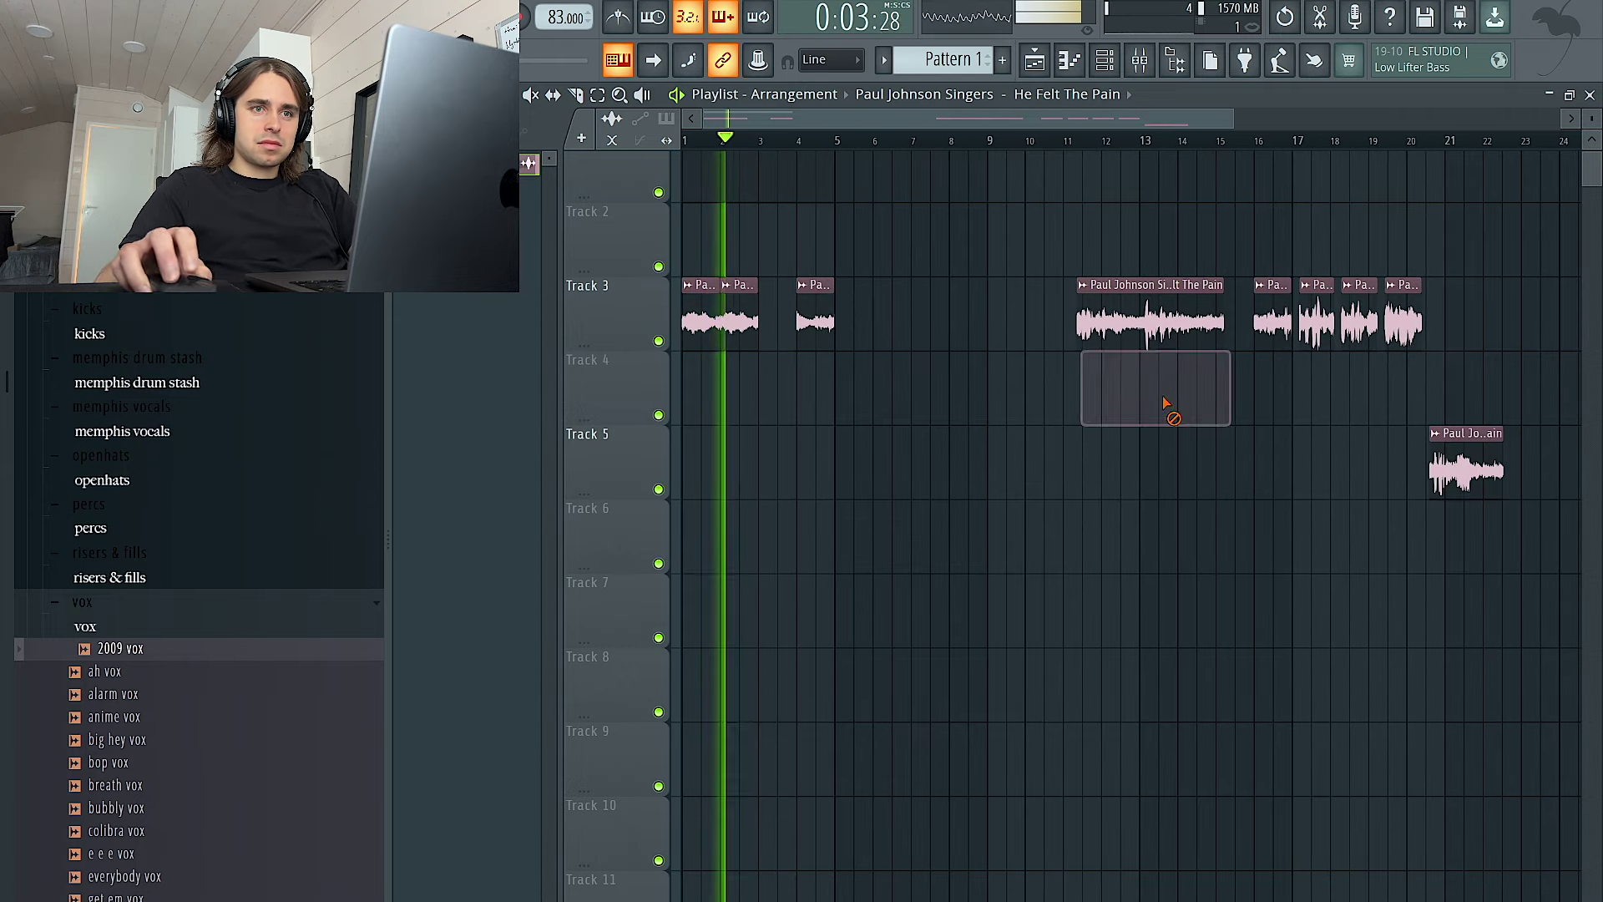
pyautogui.scroll(5, 747, 389)
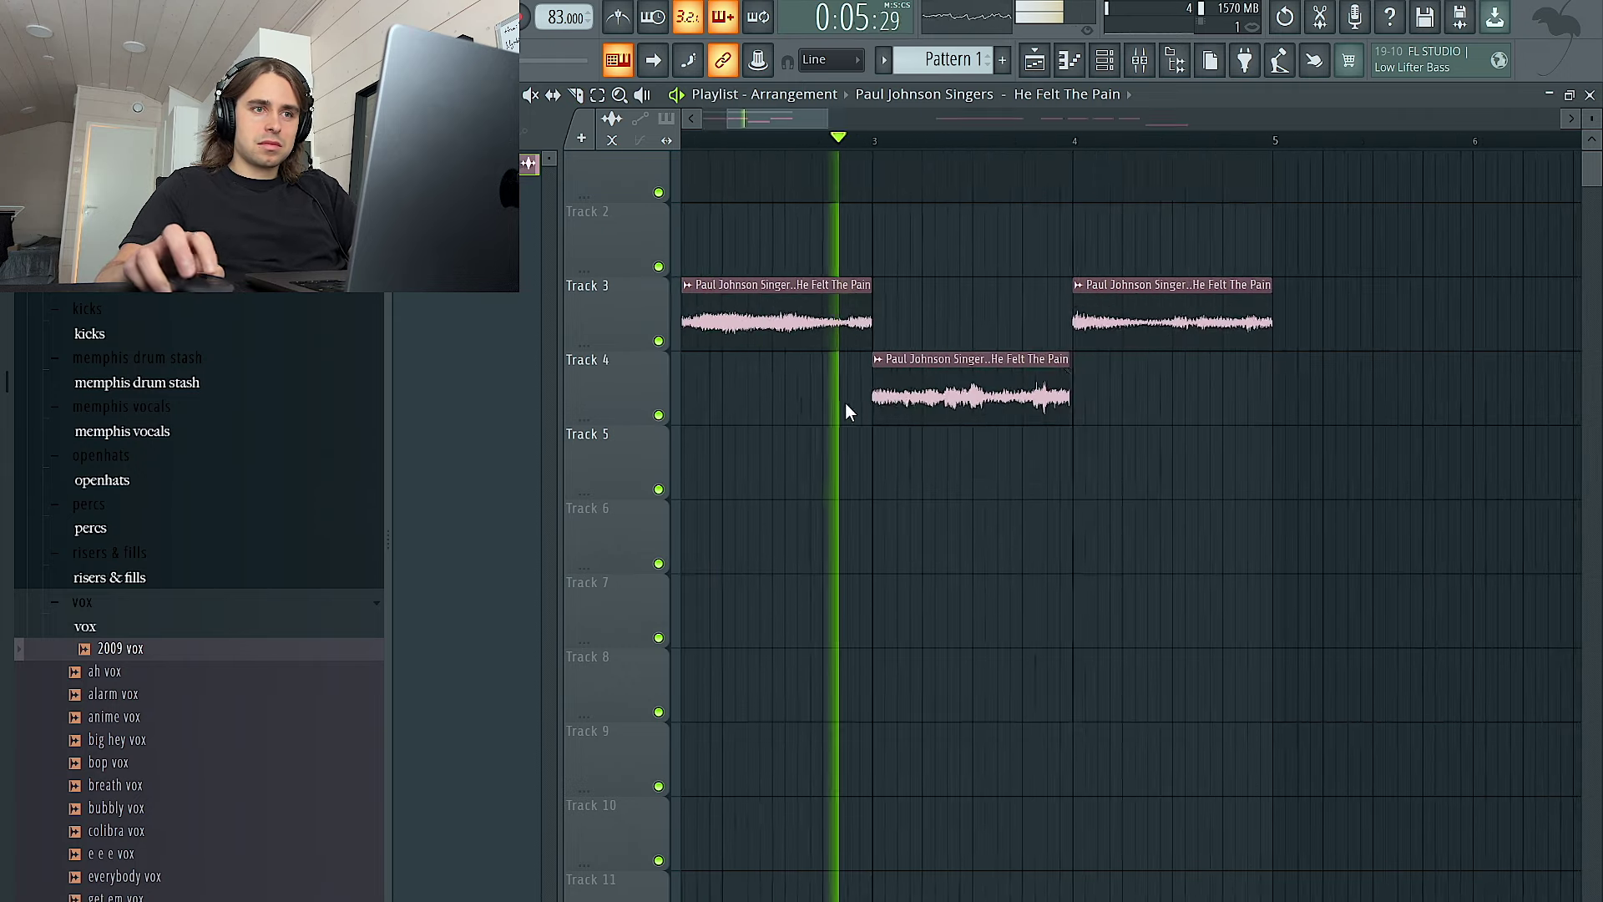
# Route the sample's audio clip to mixer track 1 in its channel settings
pyautogui.doubleClick(808, 308)
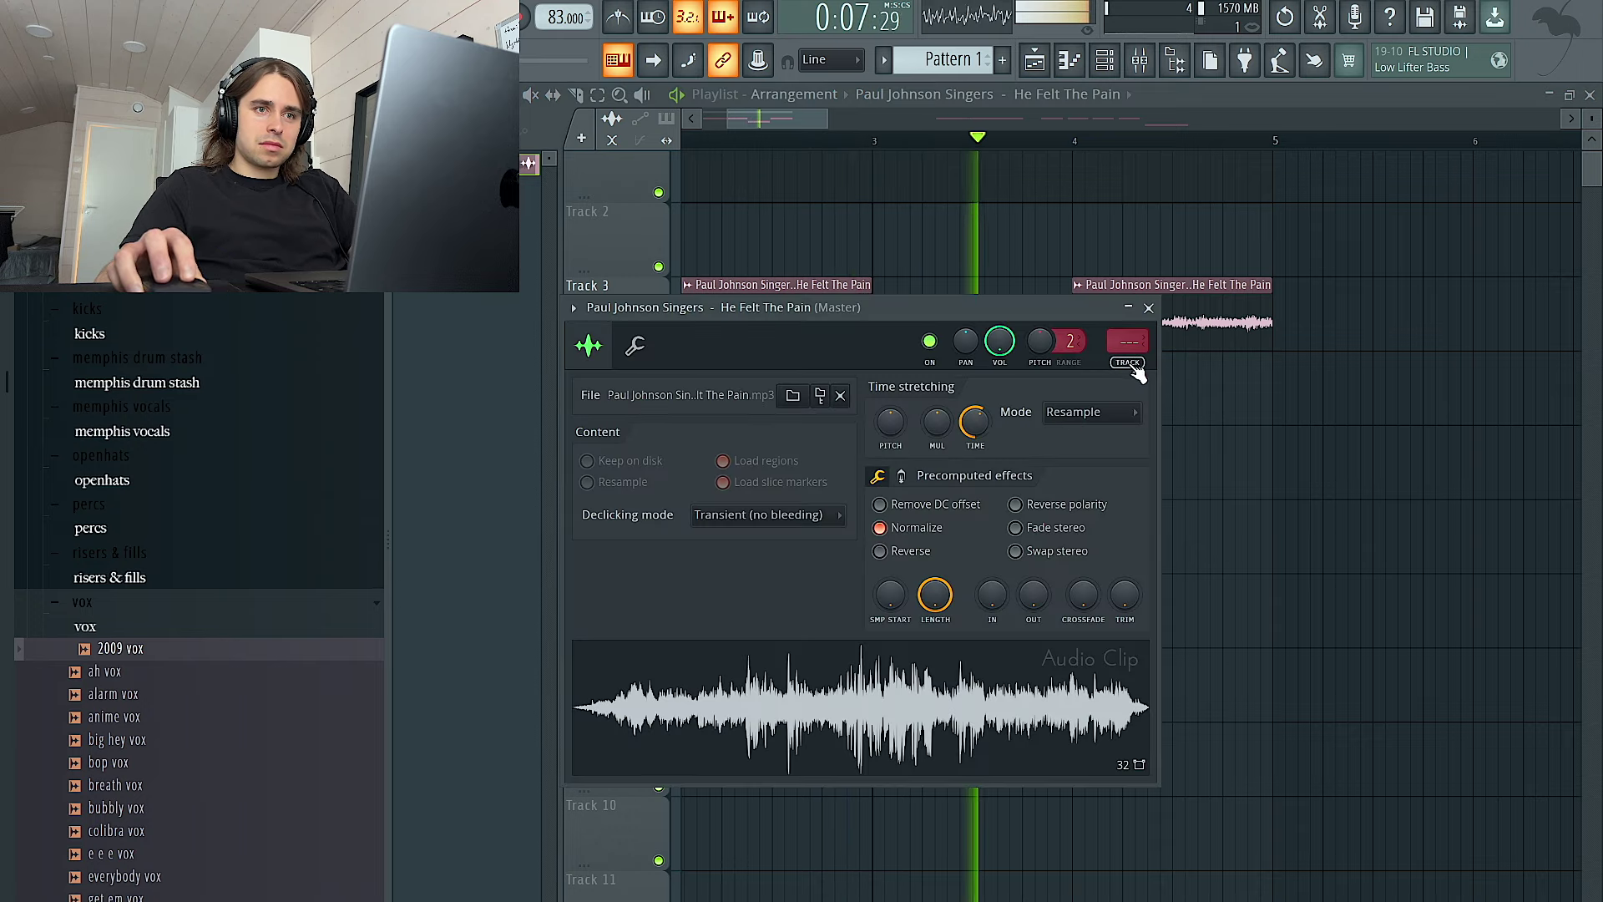
pyautogui.click(1148, 307)
pyautogui.scroll(-3, 952, 261)
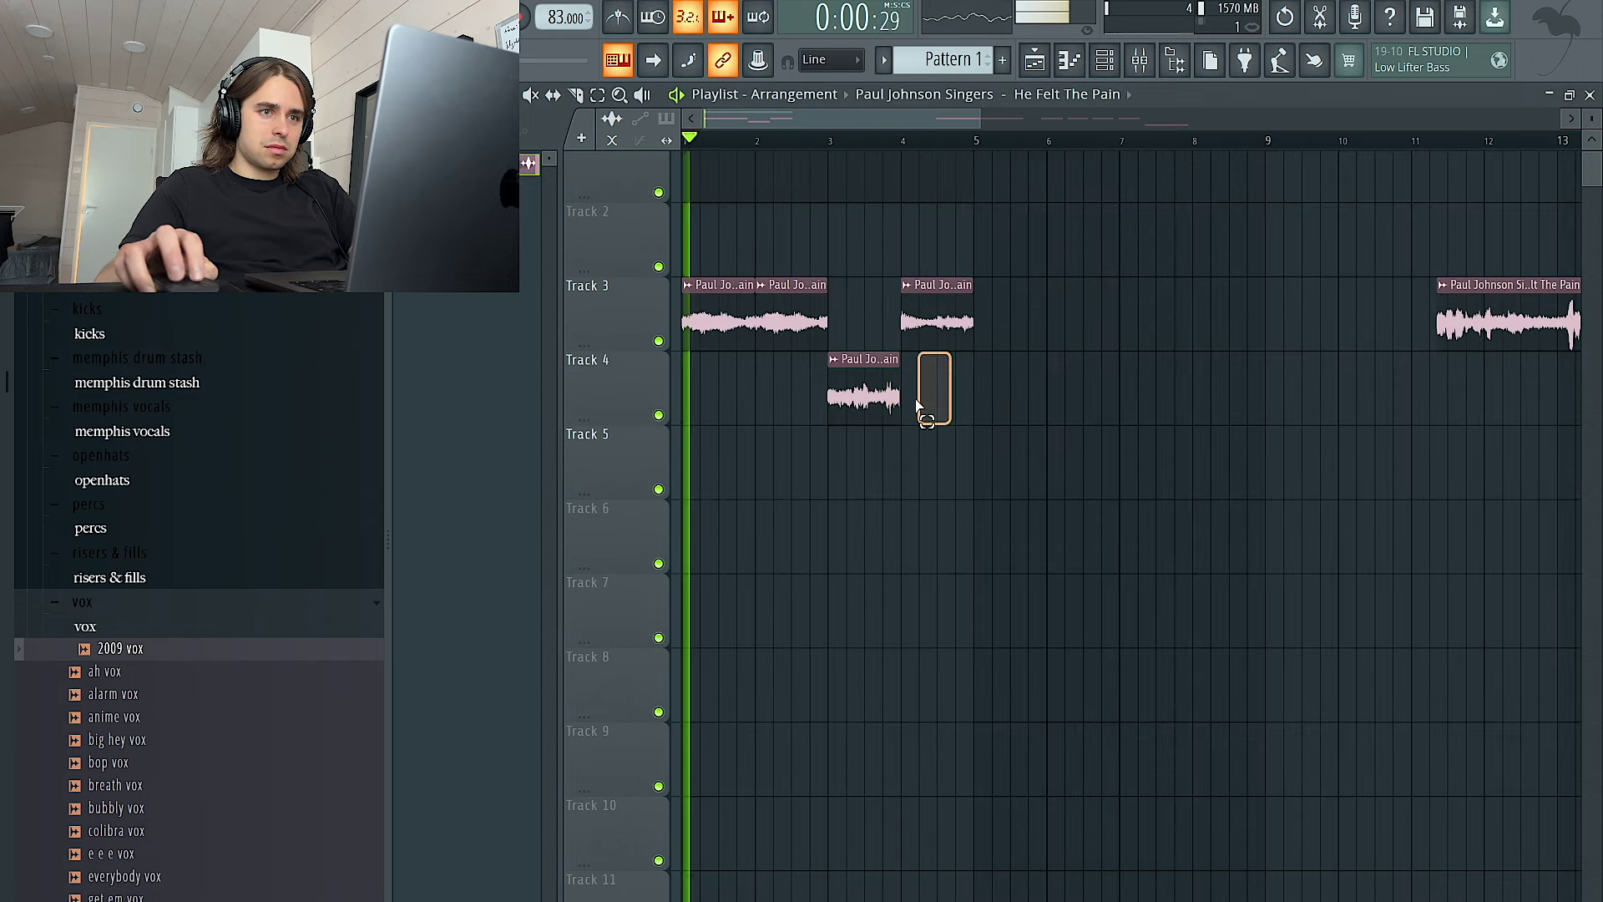
# Set the sample's time stretching mode to Stretch and raise its pitch in the channel settings
pyautogui.scroll(4, 878, 393)
pyautogui.doubleClick(735, 372)
pyautogui.click(1077, 412)
pyautogui.click(1064, 472)
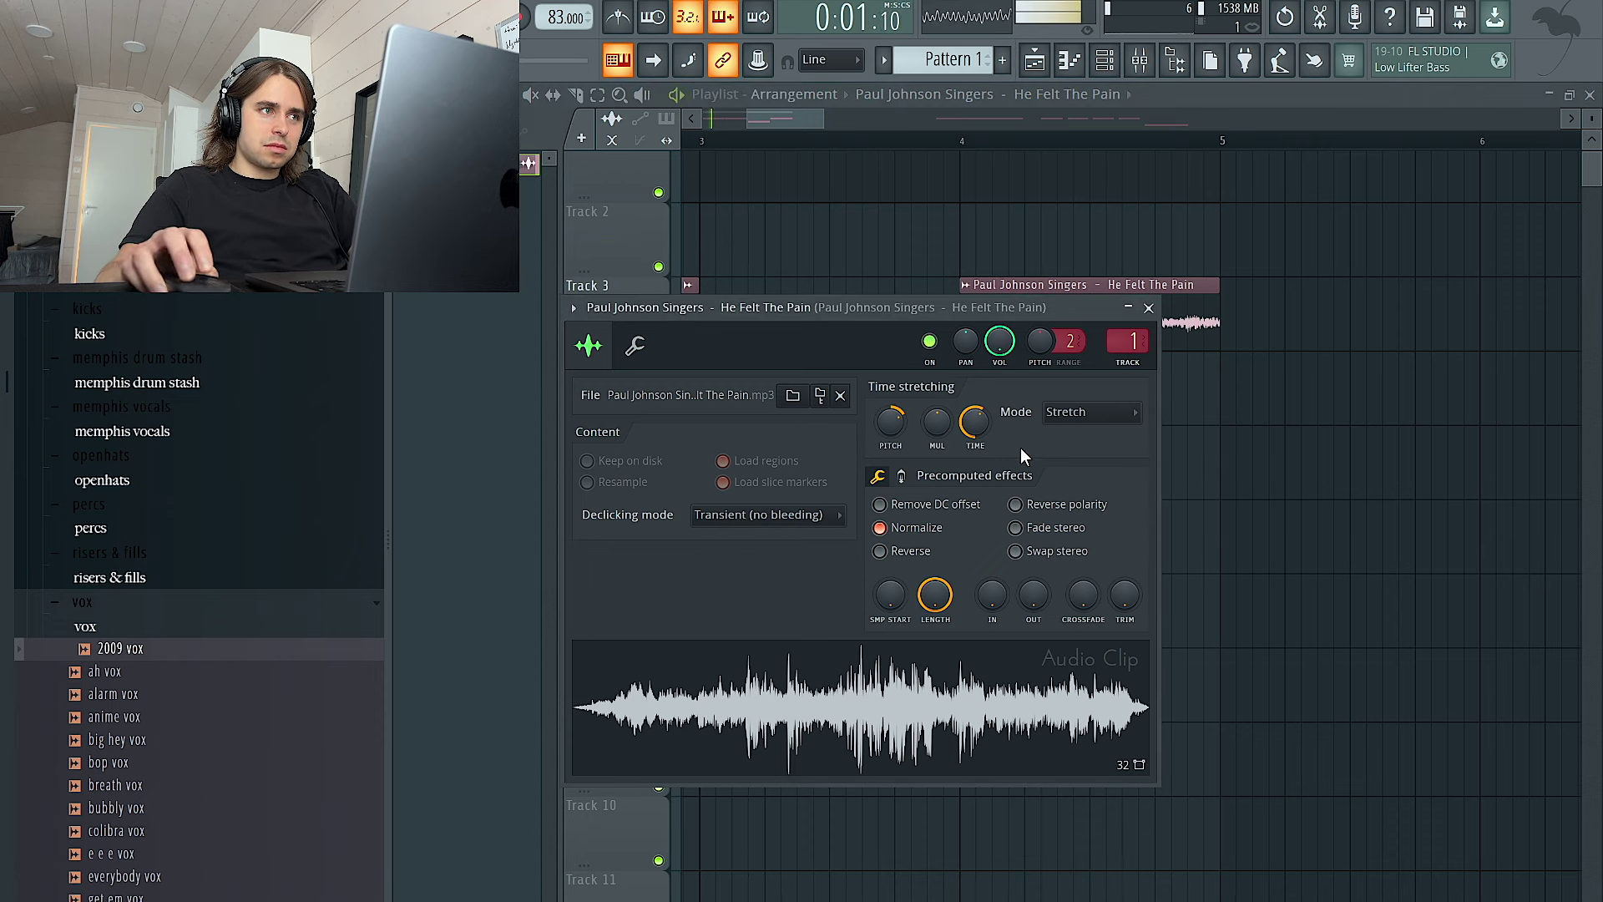
pyautogui.press('Escape')
# Make the Track 4 clip unique and replace the Track 3 clip at bar 4 with a copy of it on Track 4
pyautogui.click(771, 390)
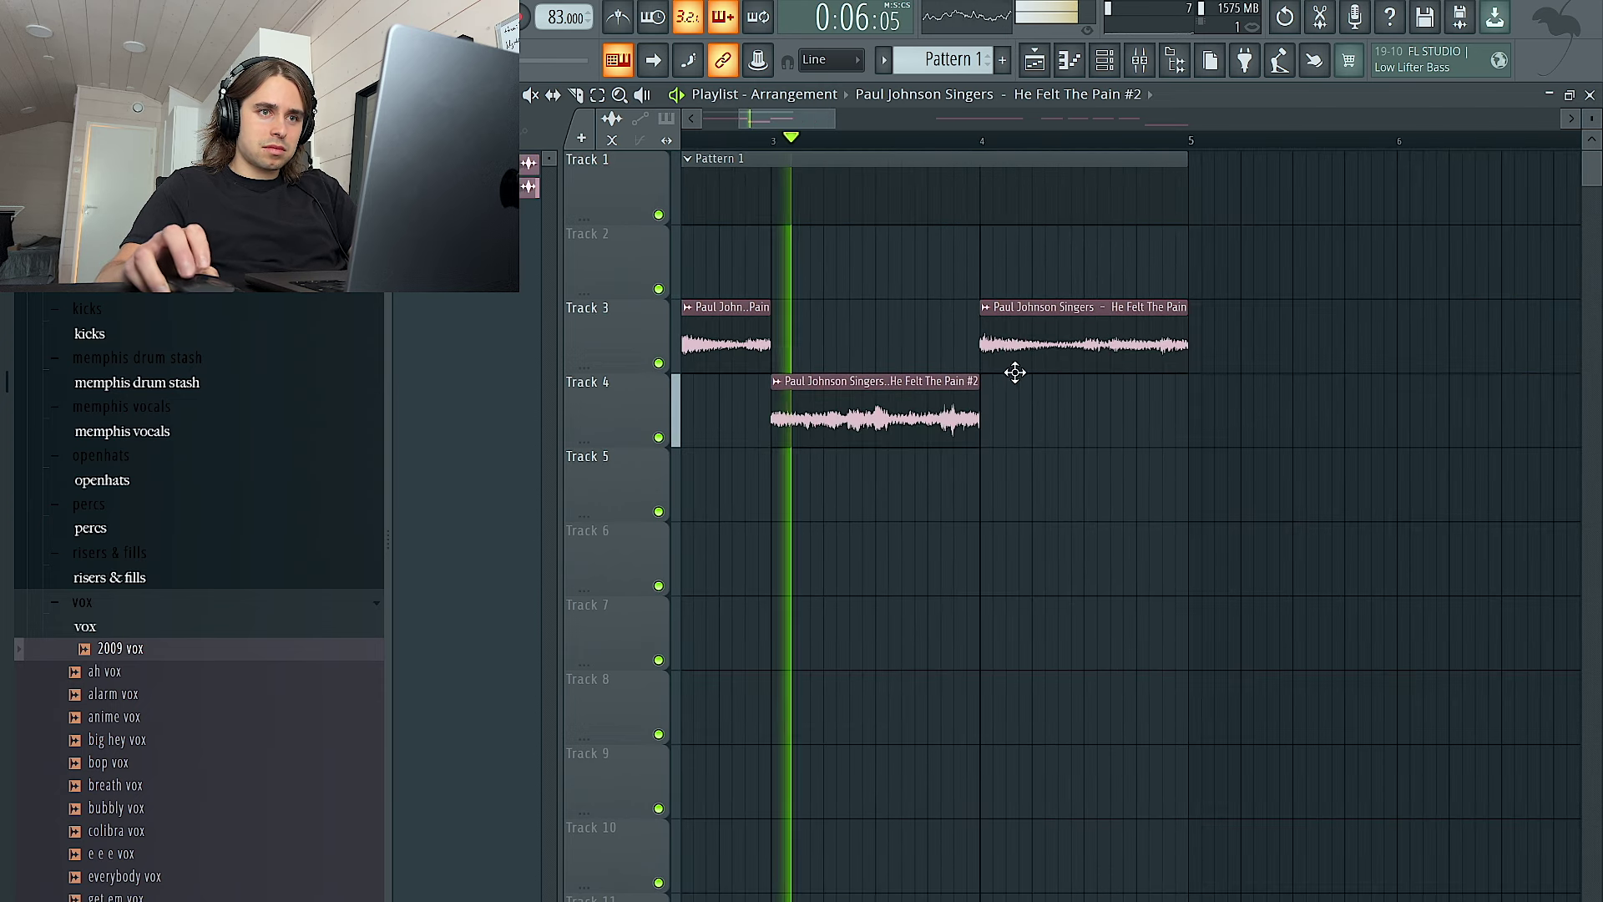
pyautogui.moveTo(1013, 368); pyautogui.dragTo(1022, 417)
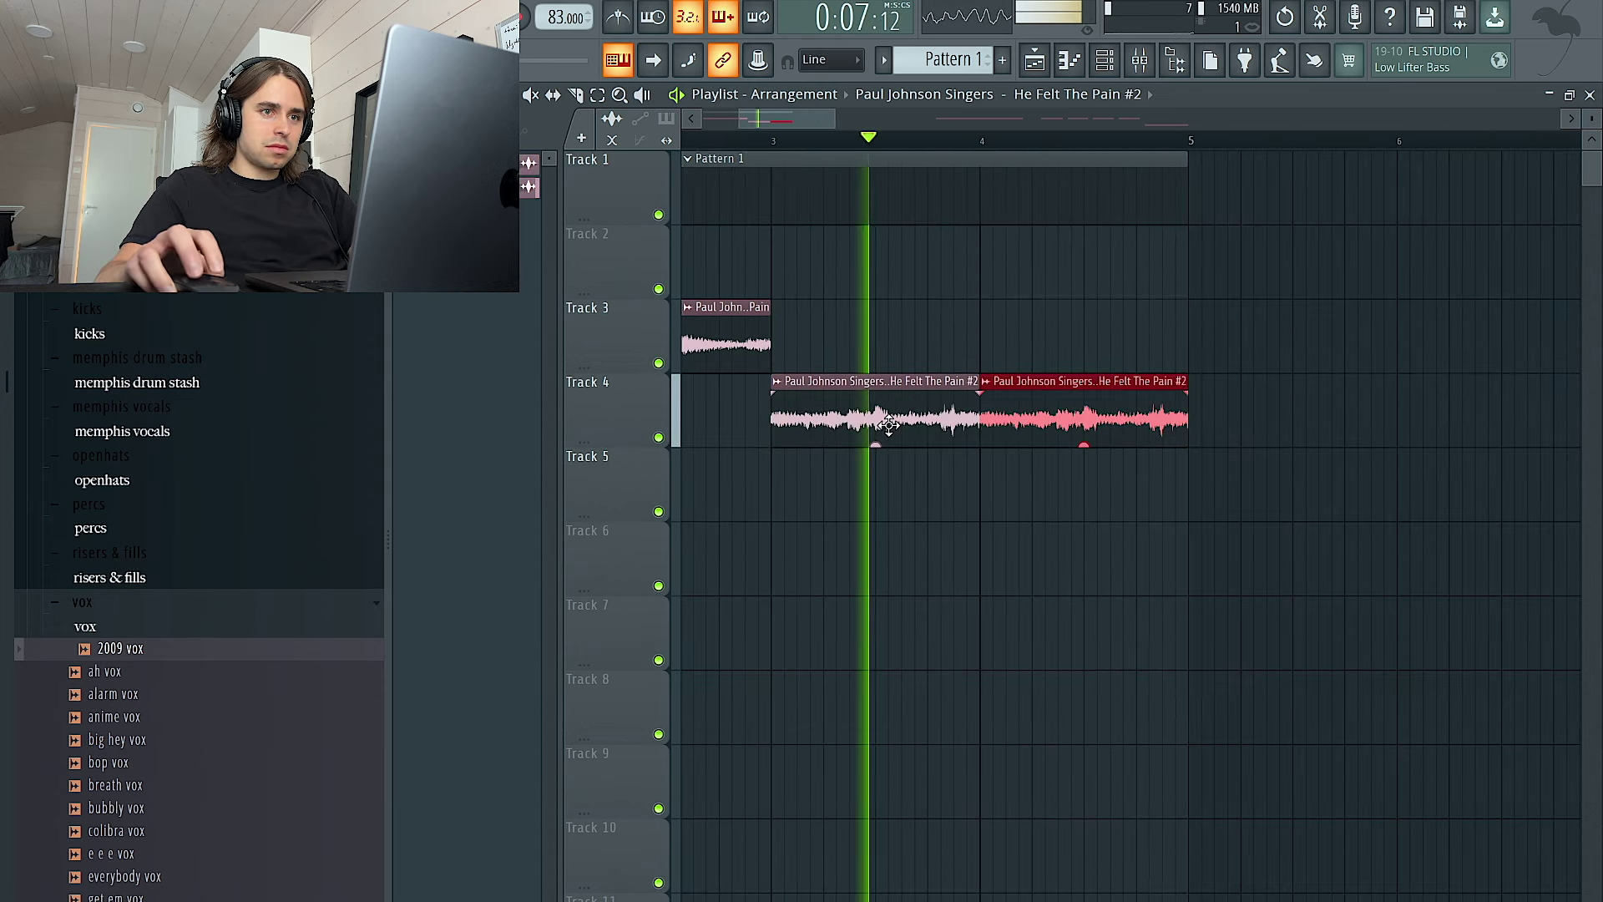
# Check the Track 3 clip's settings and select the timeline range from bar 1 to bar 5
pyautogui.scroll(-3, 907, 379)
pyautogui.doubleClick(792, 357)
pyautogui.press('Escape')
pyautogui.moveTo(987, 140); pyautogui.dragTo(661, 164)
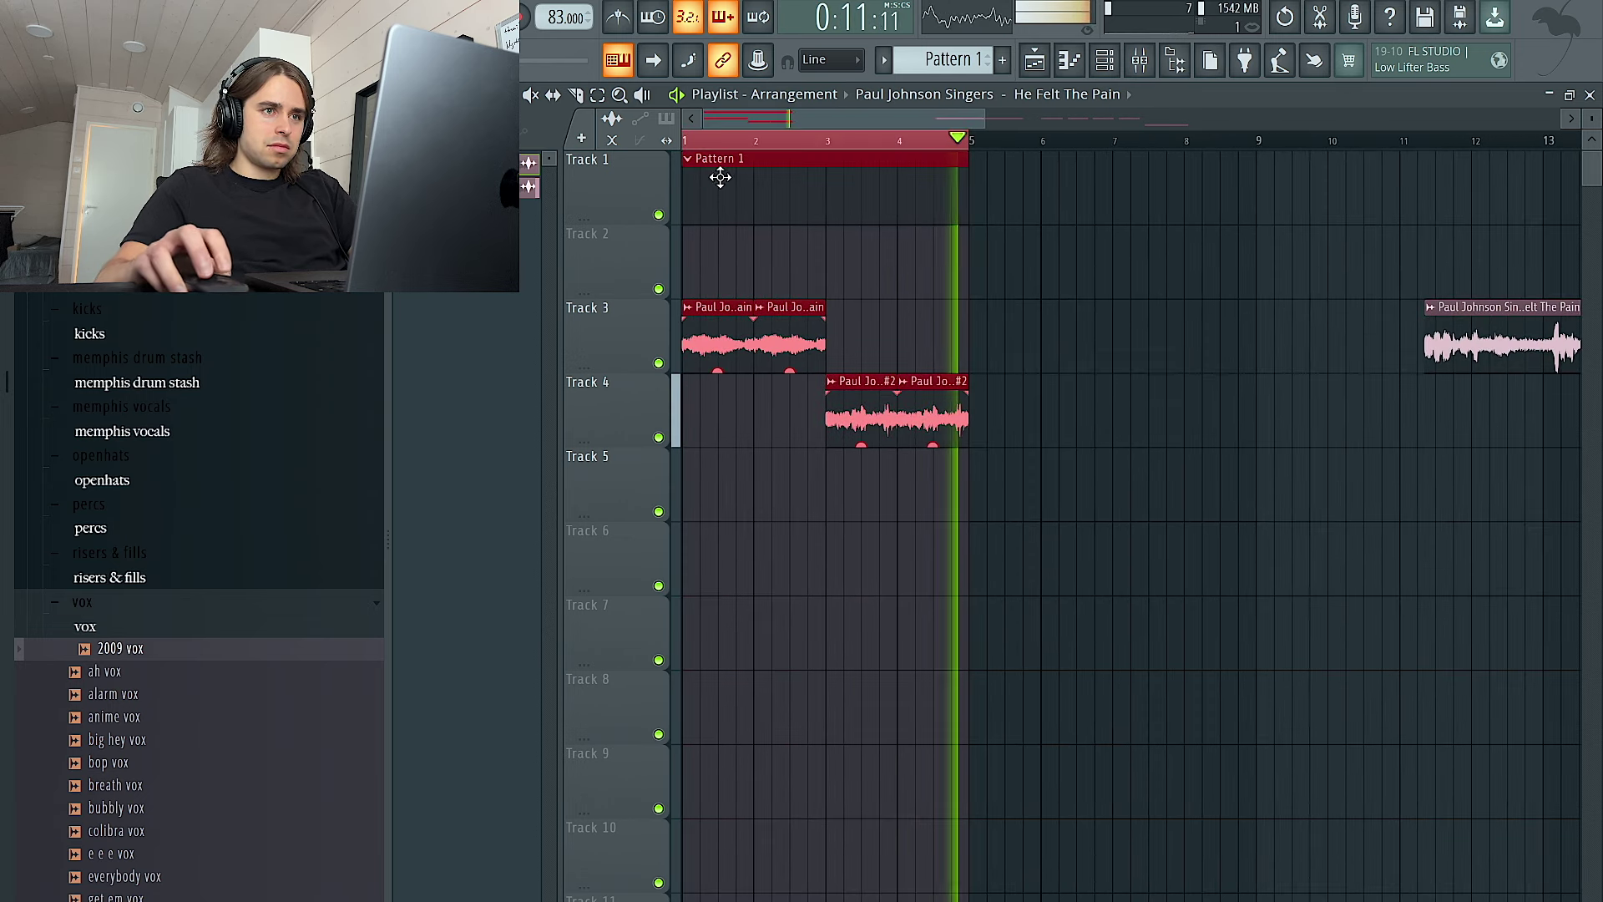
# Review the channel settings of the Track 3 clip and the Track 4 clip
pyautogui.doubleClick(722, 341)
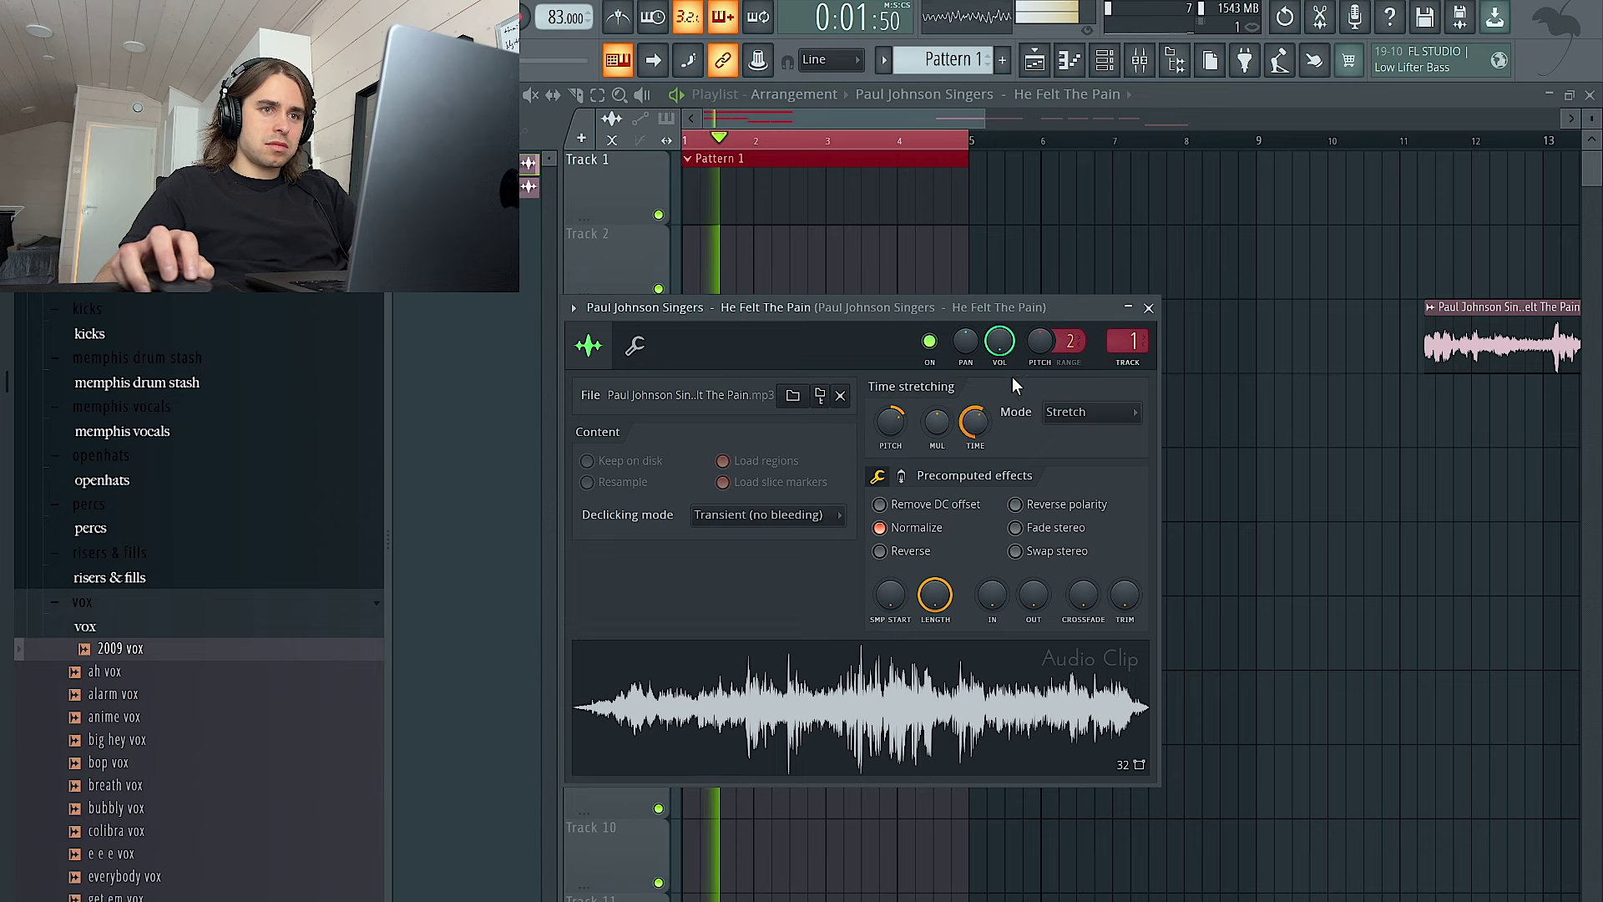
pyautogui.press('Escape')
pyautogui.doubleClick(914, 412)
pyautogui.press('Escape')
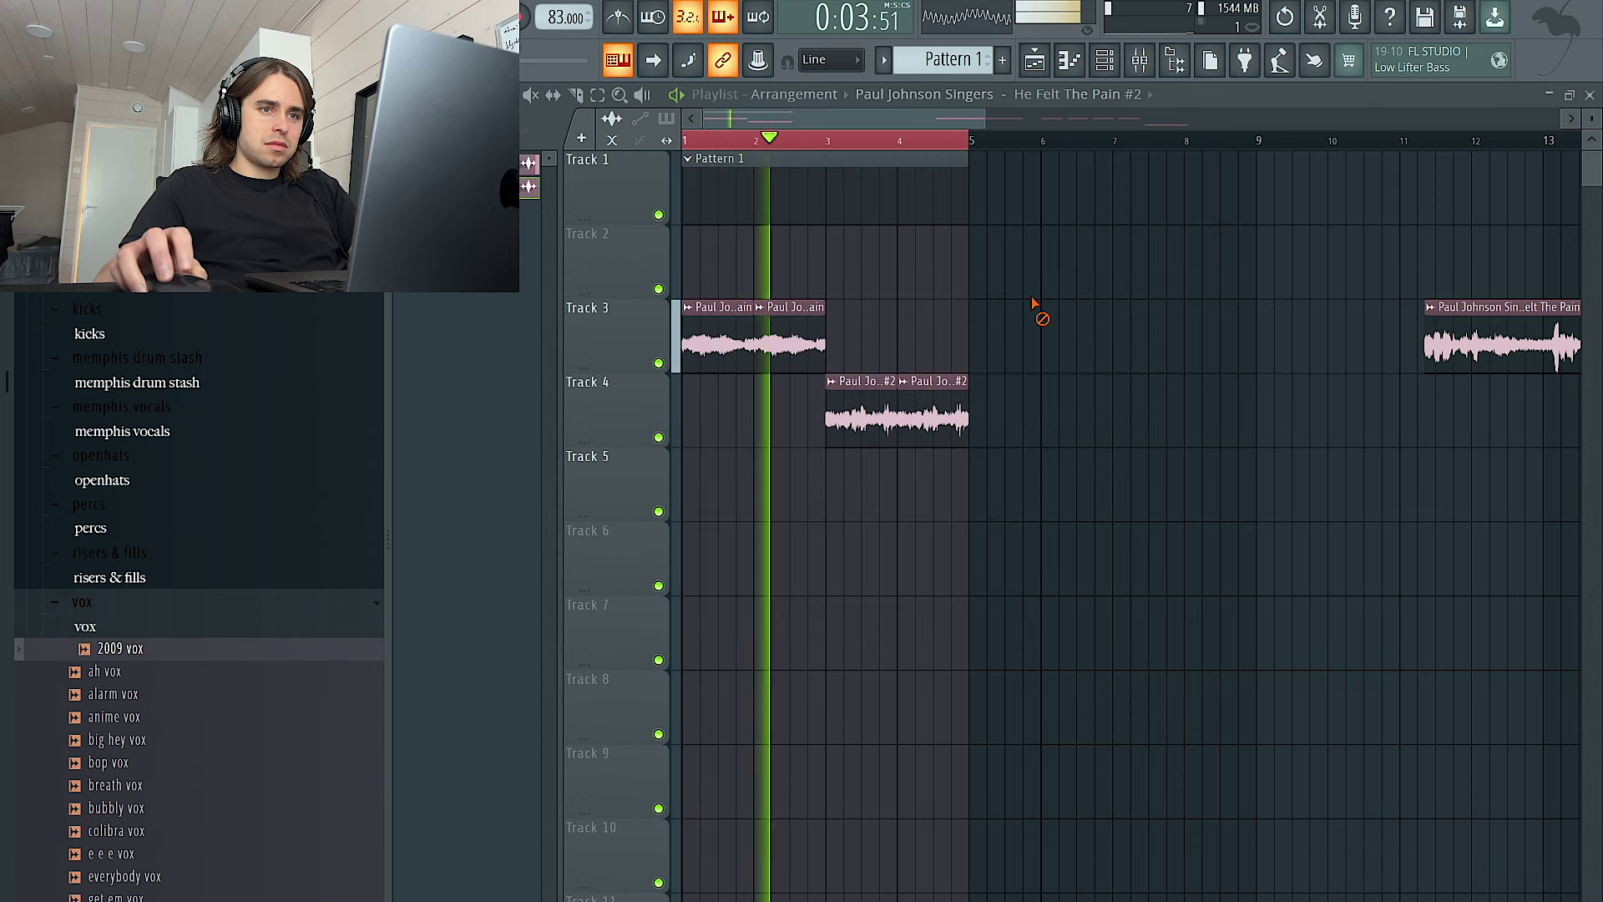
# Close the gap before bar 4 on Track 4 by adjusting and re-copying the clip, and select bars 1 to 5
pyautogui.scroll(8, 836, 395)
pyautogui.scroll(-5, 836, 396)
pyautogui.scroll(-4, 860, 396)
pyautogui.scroll(4, 864, 393)
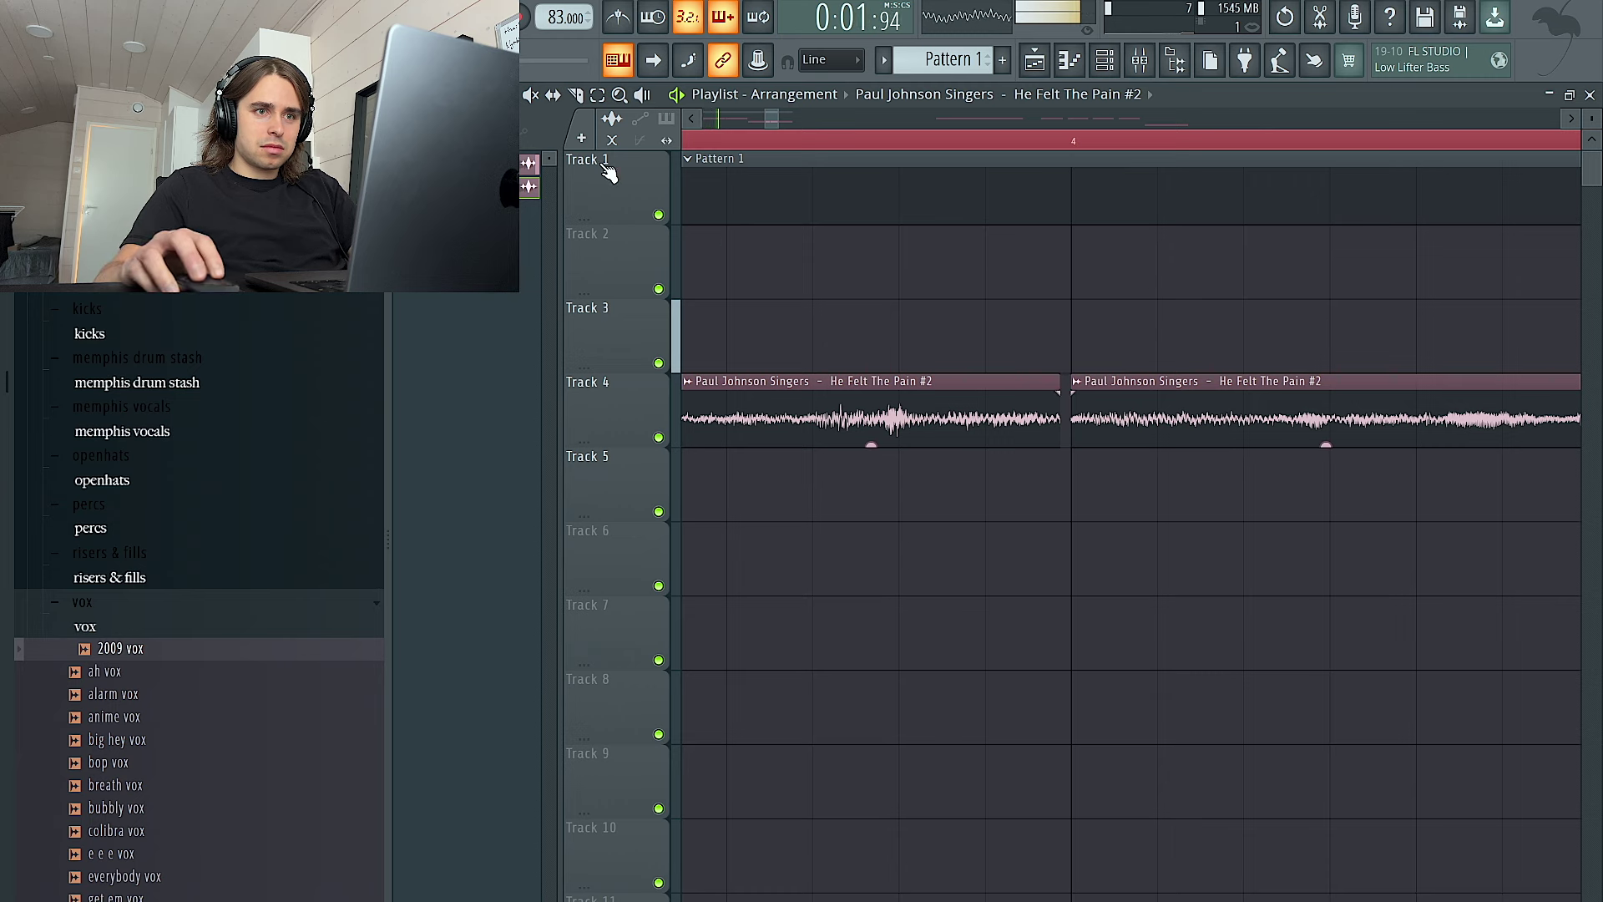
pyautogui.scroll(-5, 1091, 389)
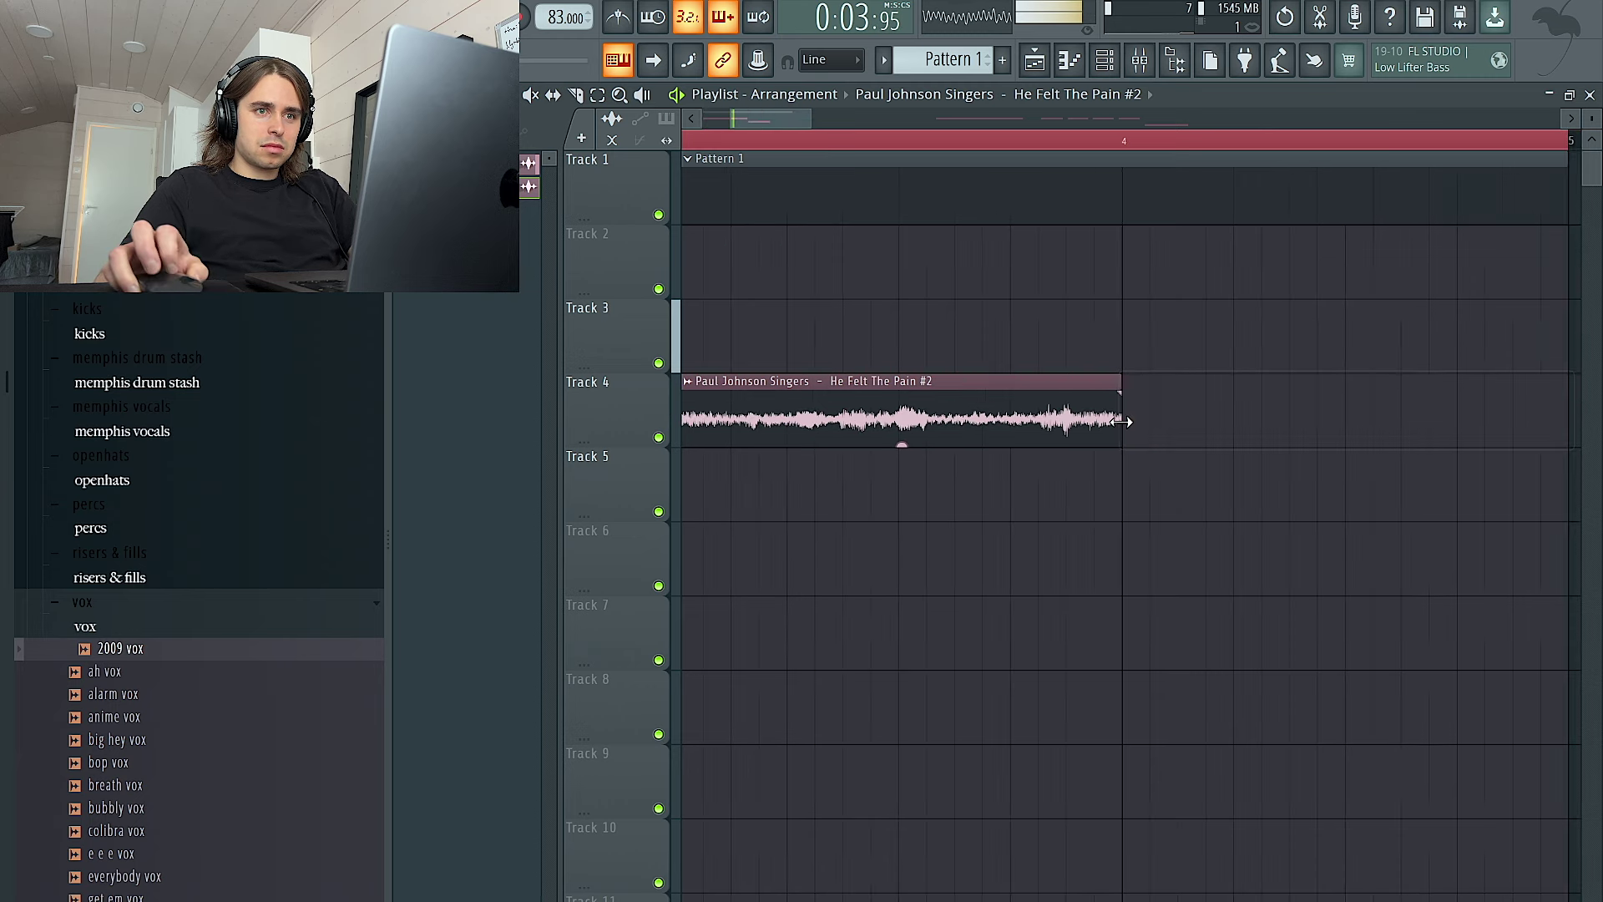
pyautogui.moveTo(961, 141); pyautogui.dragTo(686, 141)
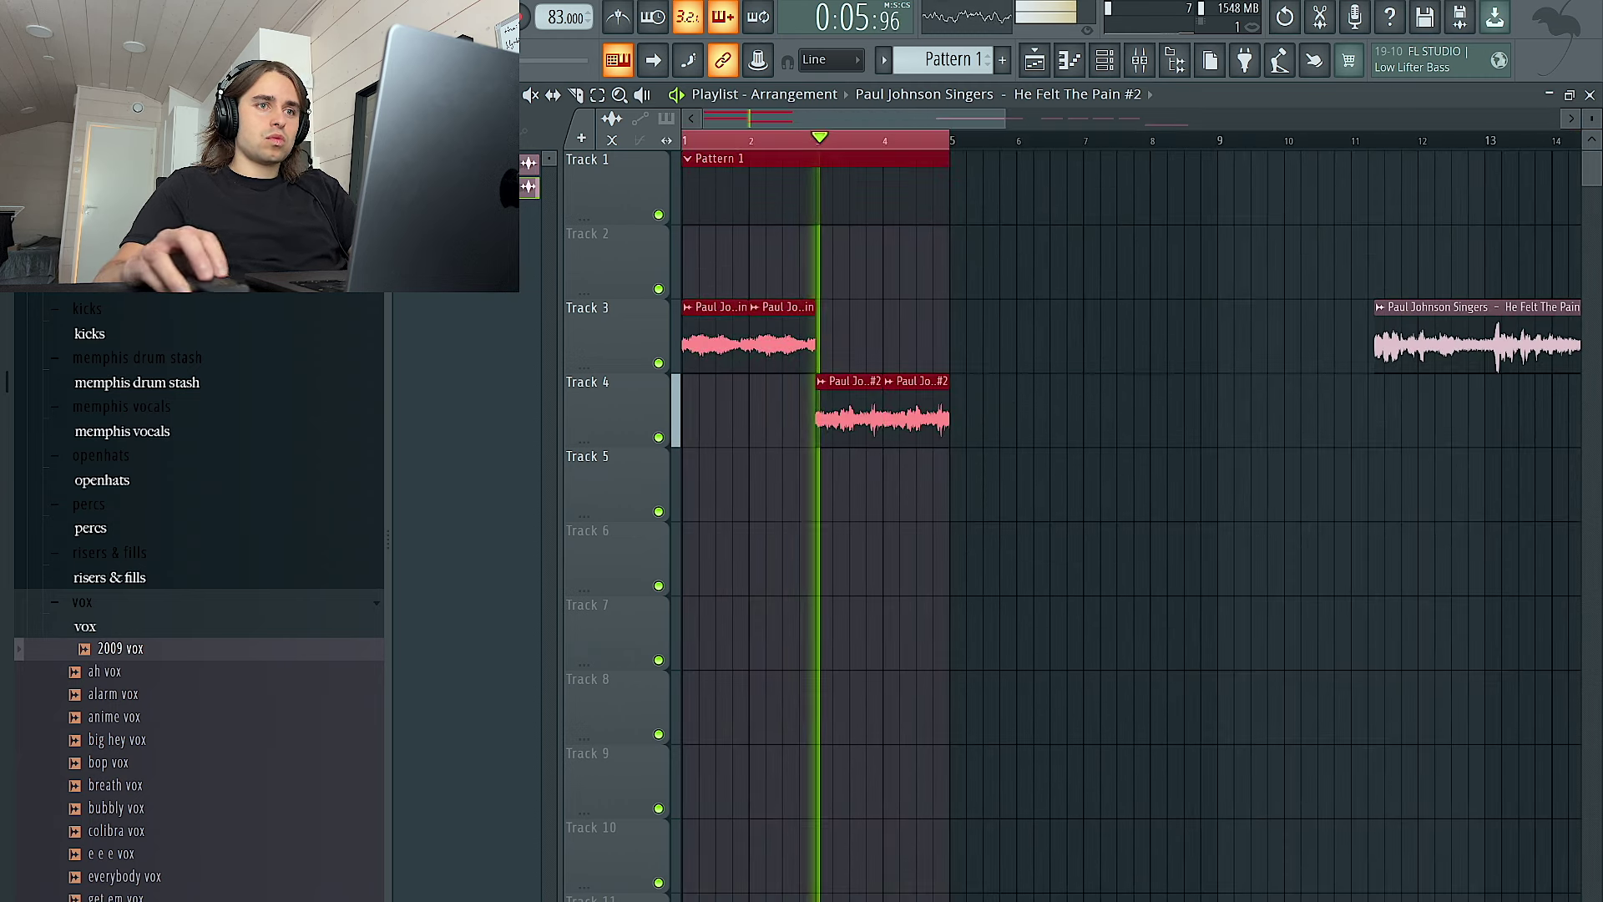
# Check the sample's level in the mixer and review the channel settings of the Track 4 clip
pyautogui.click(1134, 67)
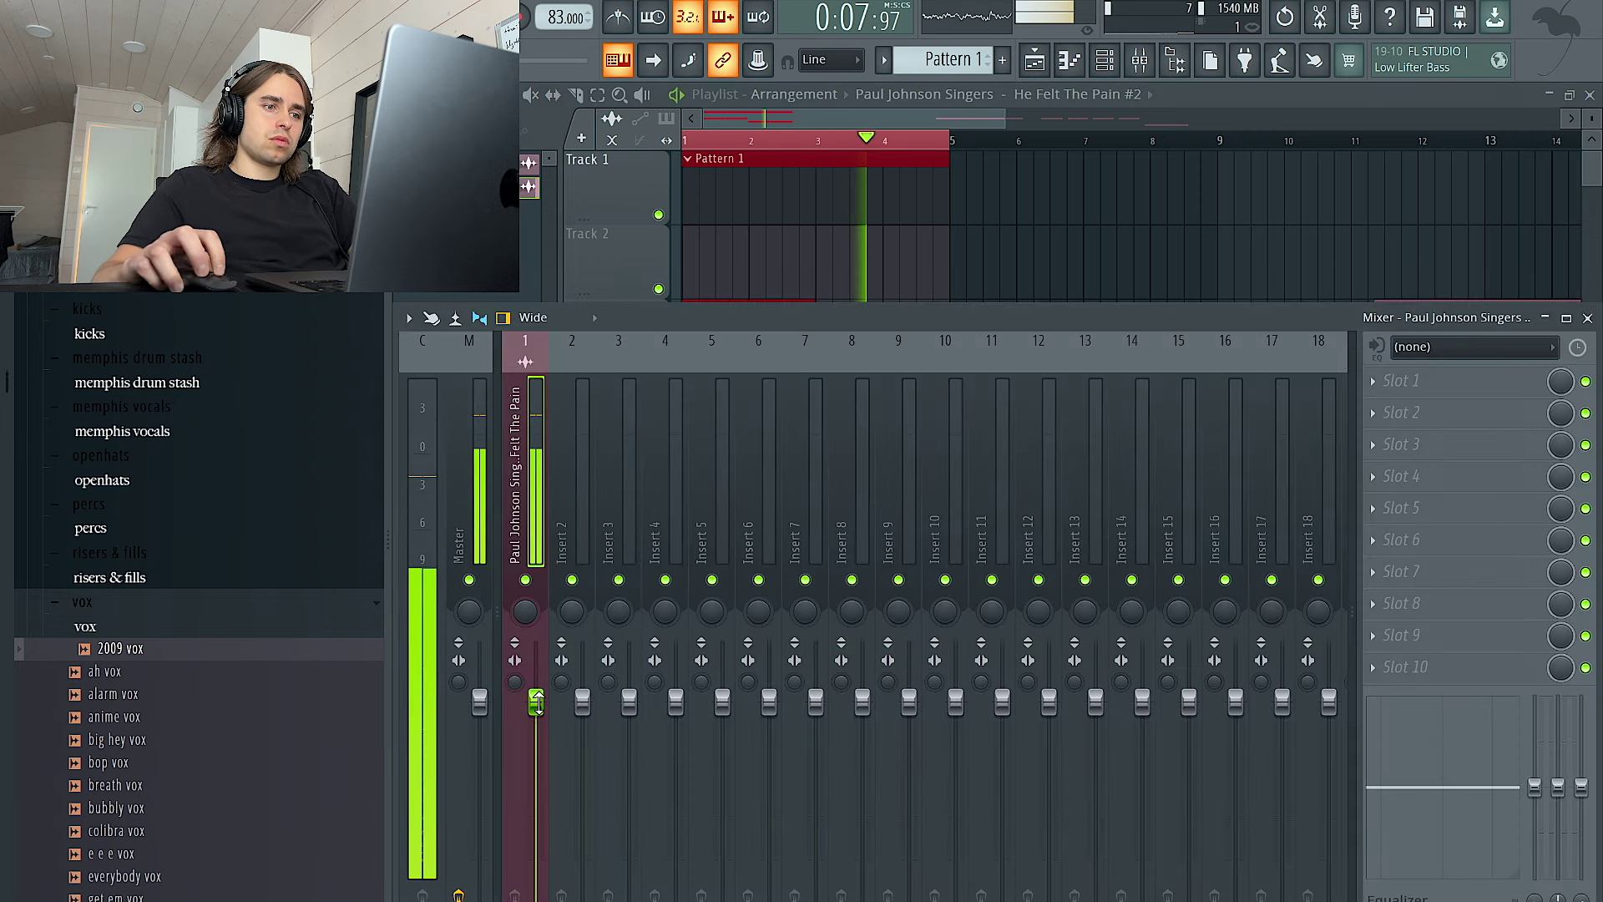
pyautogui.click(1073, 205)
pyautogui.doubleClick(877, 411)
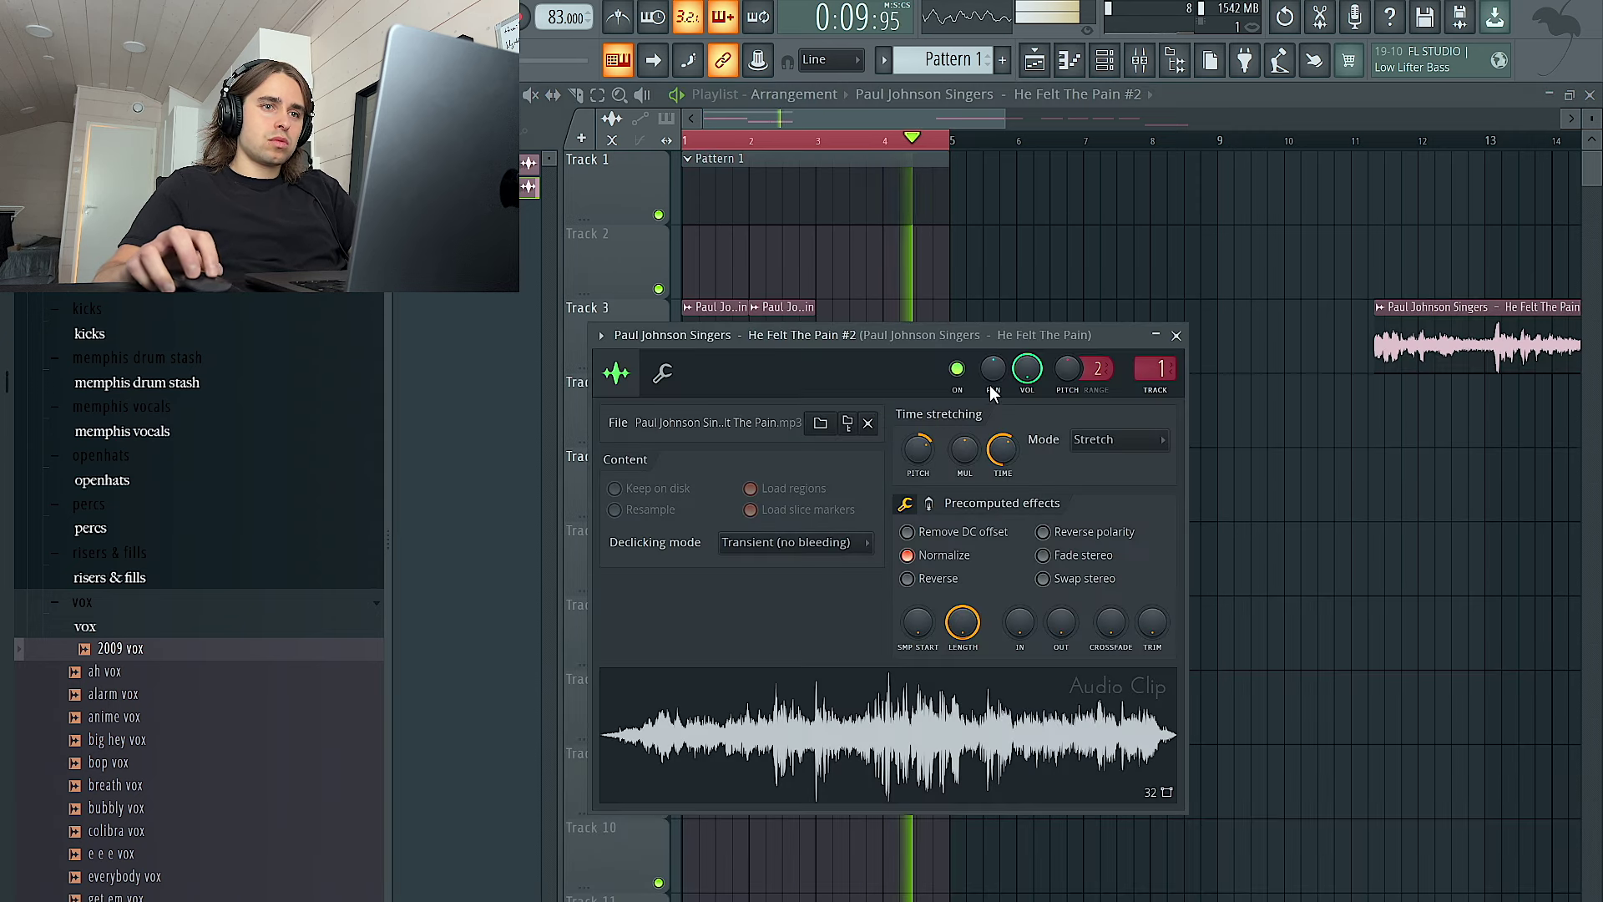
pyautogui.press('Escape')
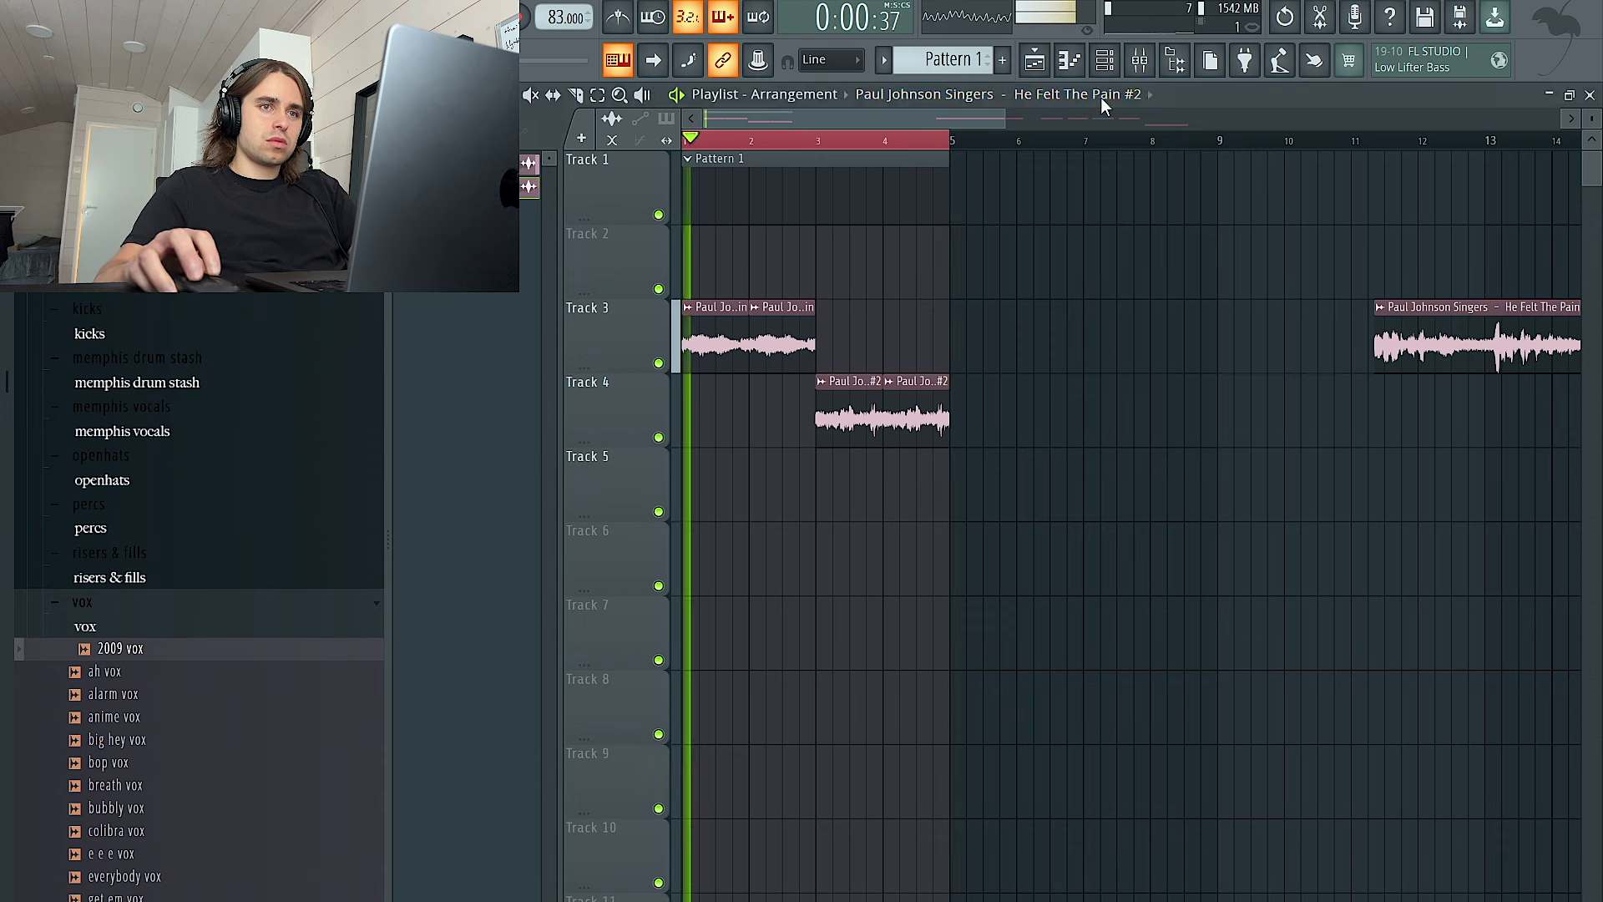
# Save the project as an FL Studio song file named DIREC in the FLP folder
pyautogui.click(1141, 60)
pyautogui.press('super+s')
pyautogui.write('Max')
pyautogui.press('BackSpace')
pyautogui.press('BackSpace')
pyautogui.press('BackSpace')
pyautogui.write('DIREC')
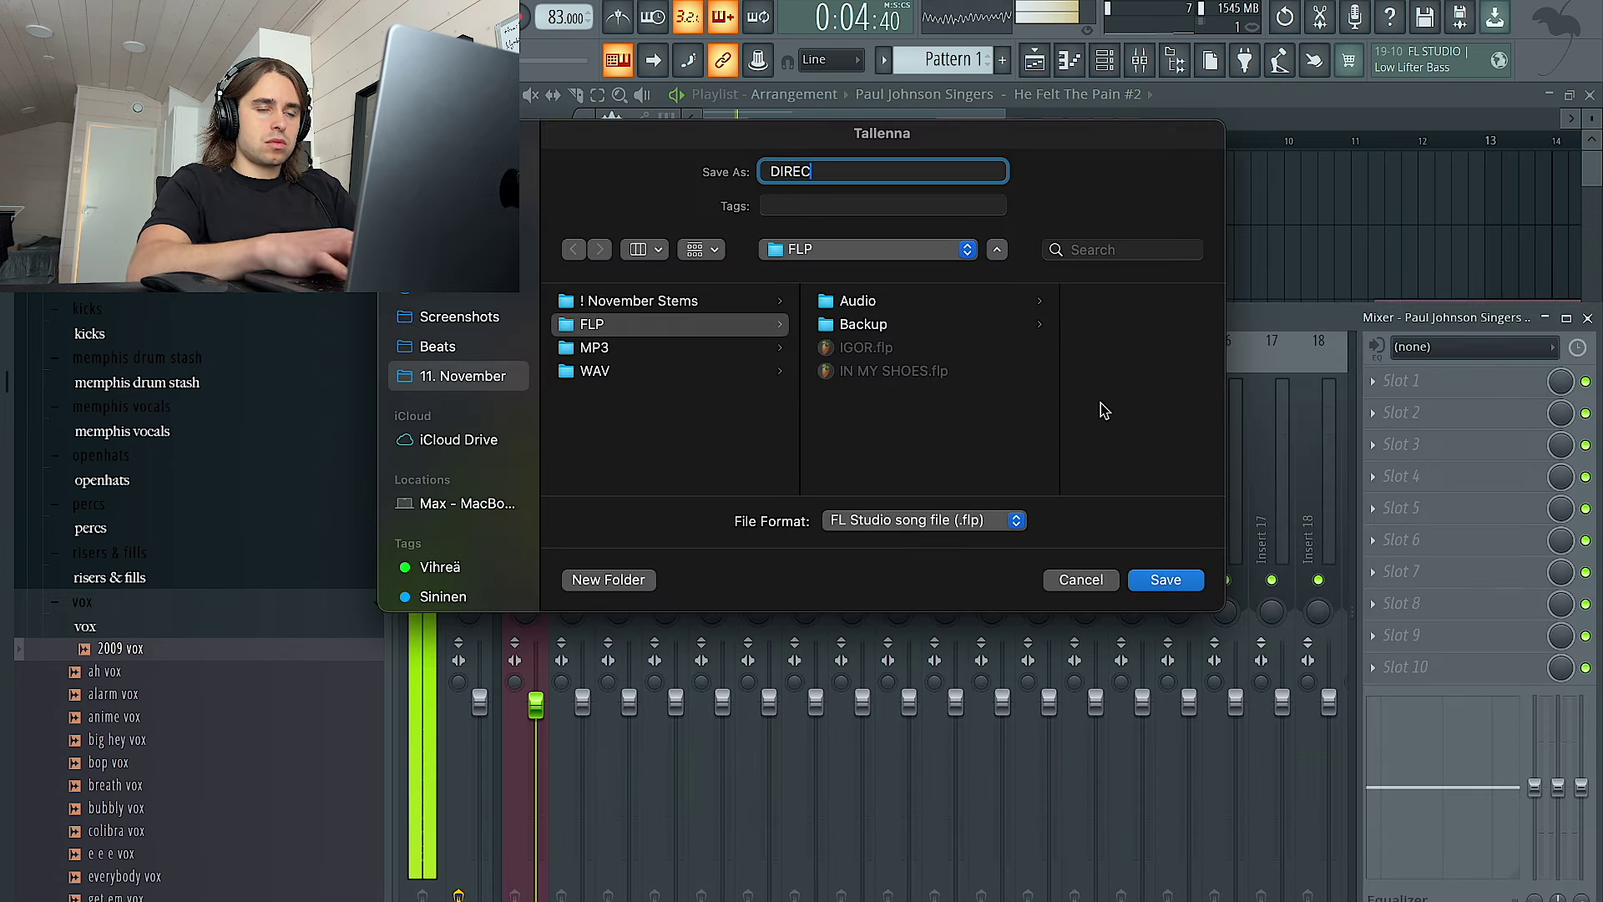
pyautogui.press('Return')
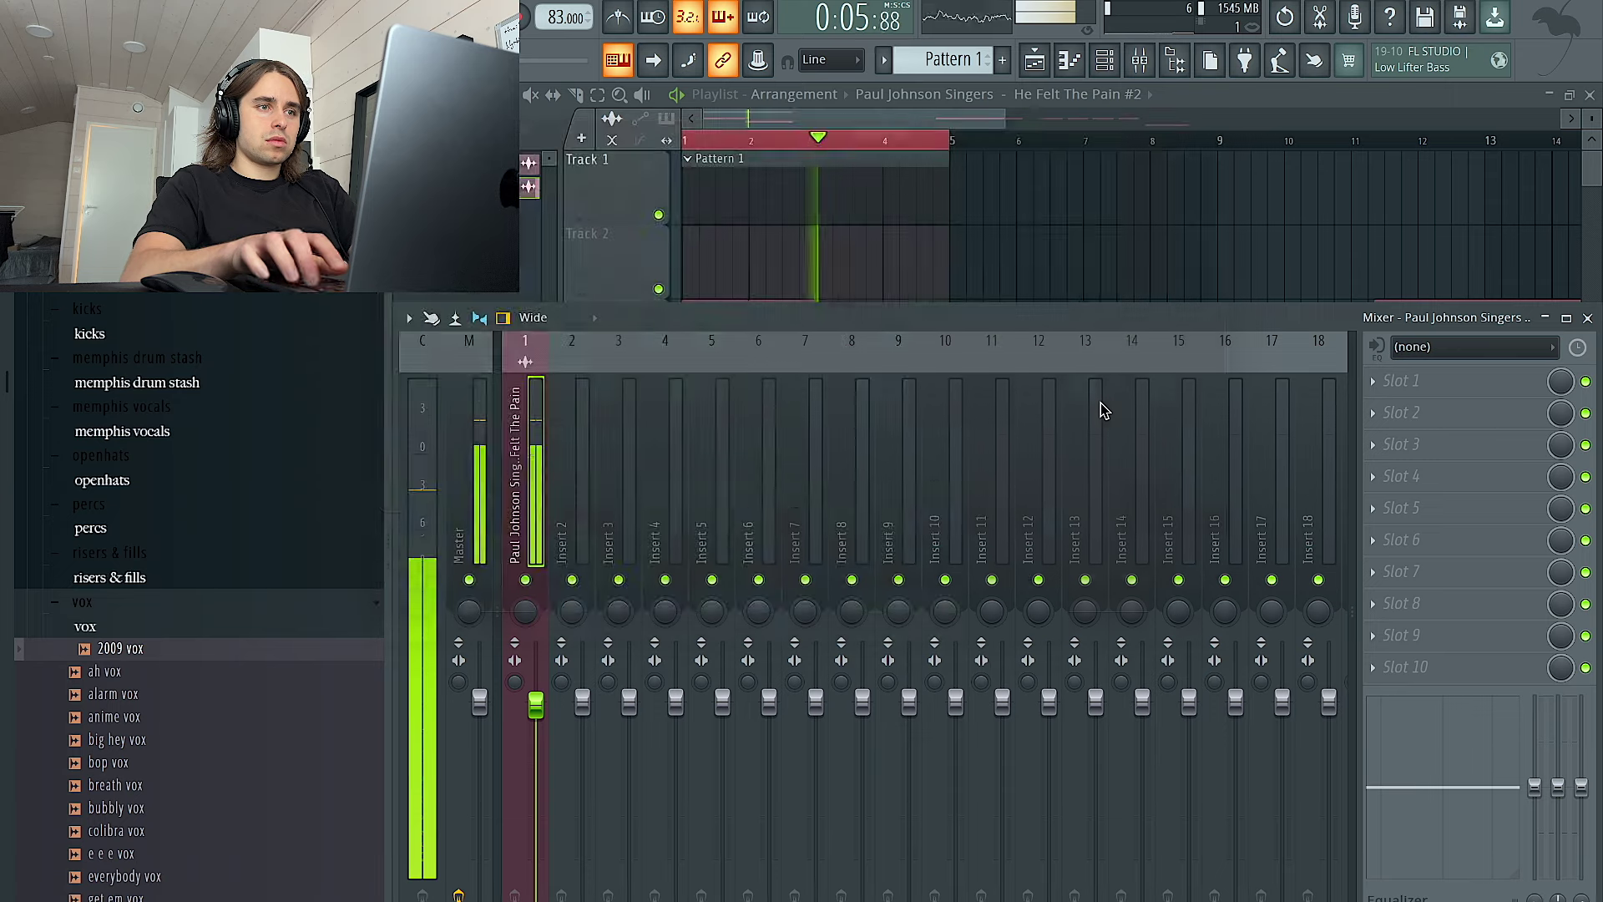
# Add Fruity parametric EQ 2 to the sample's mixer track, load the 30Hz + 18kHz cut preset, and move the low cut between 100 and 200 Hz
pyautogui.click(1386, 381)
pyautogui.click(1114, 572)
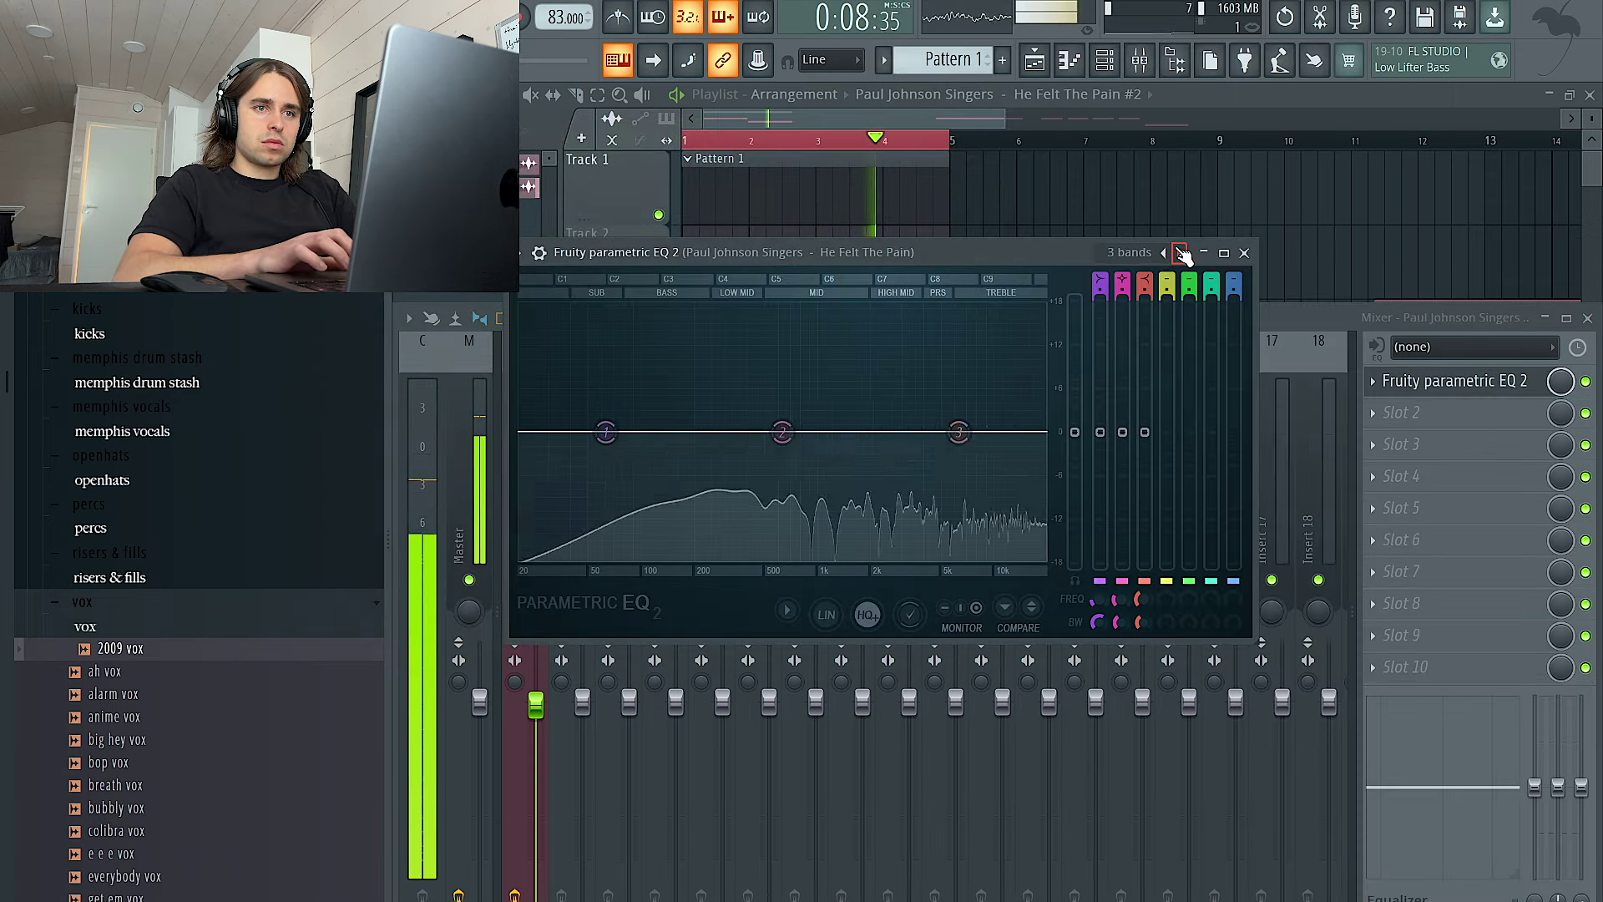
pyautogui.moveTo(591, 437); pyautogui.dragTo(666, 432)
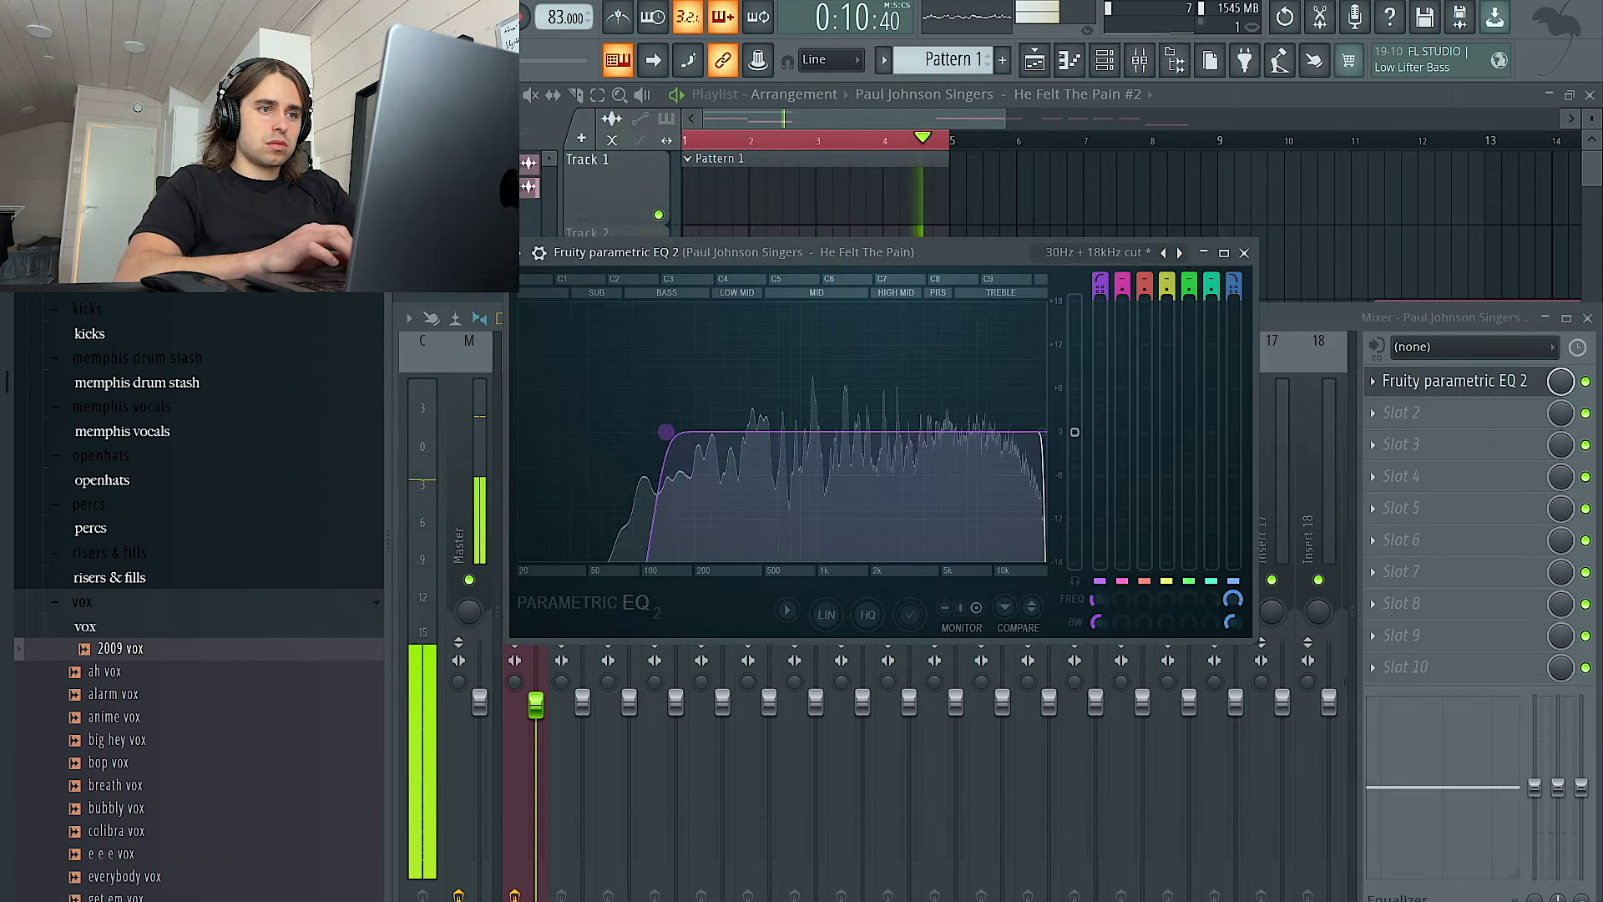
# Insert Decapitator in slot 3 of the sample's mixer track and replace it with Little Radiator
pyautogui.click(1412, 448)
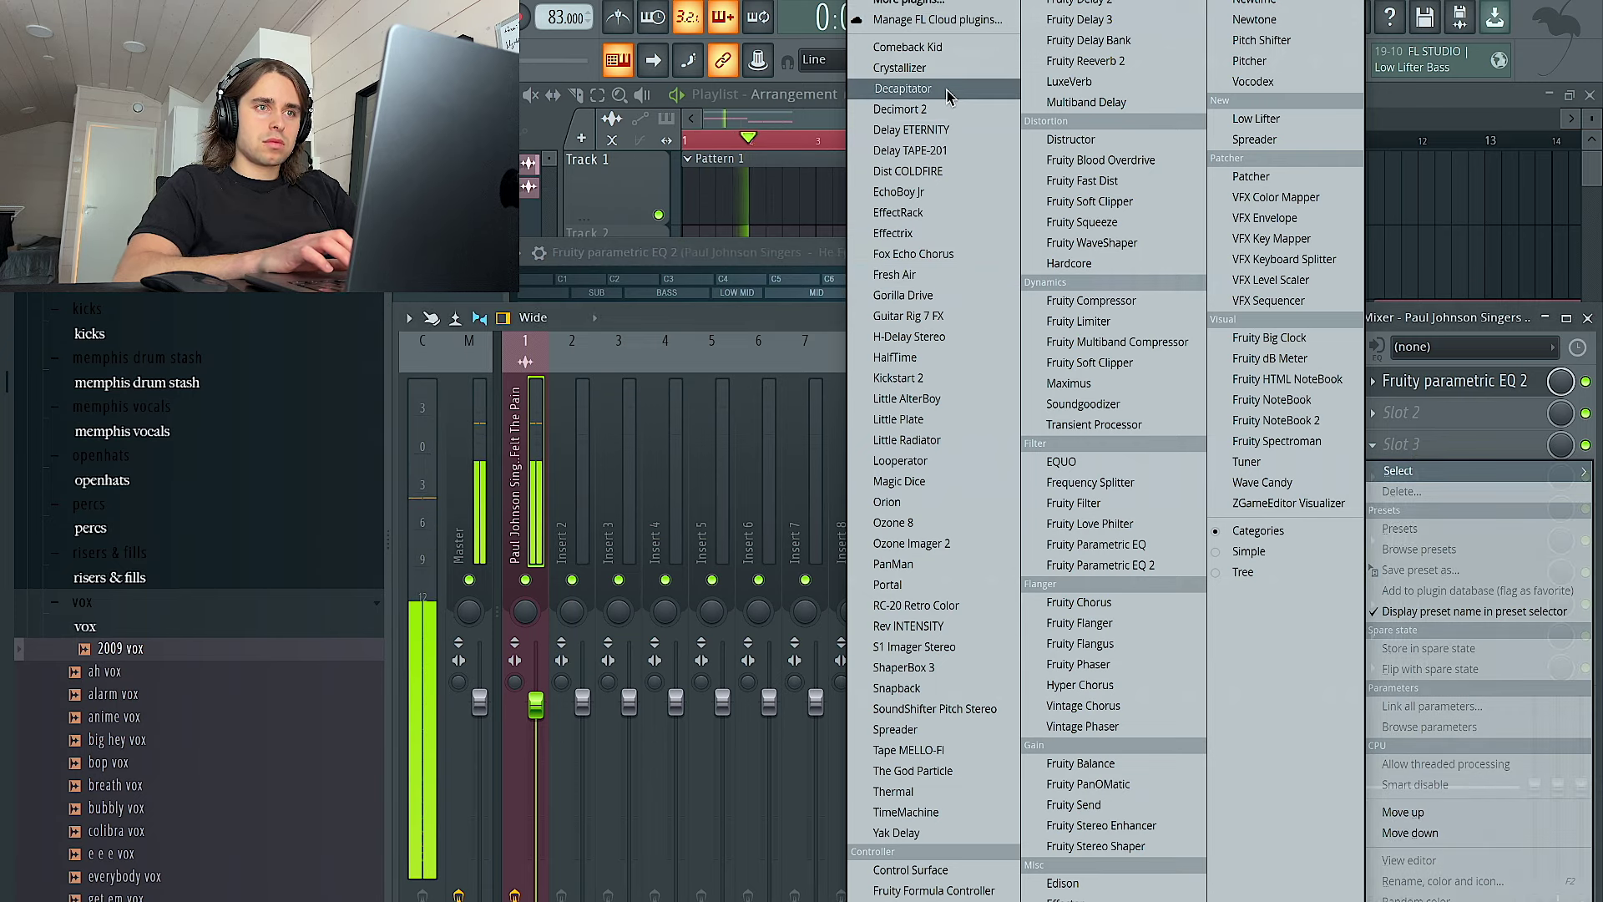
pyautogui.press('Return')
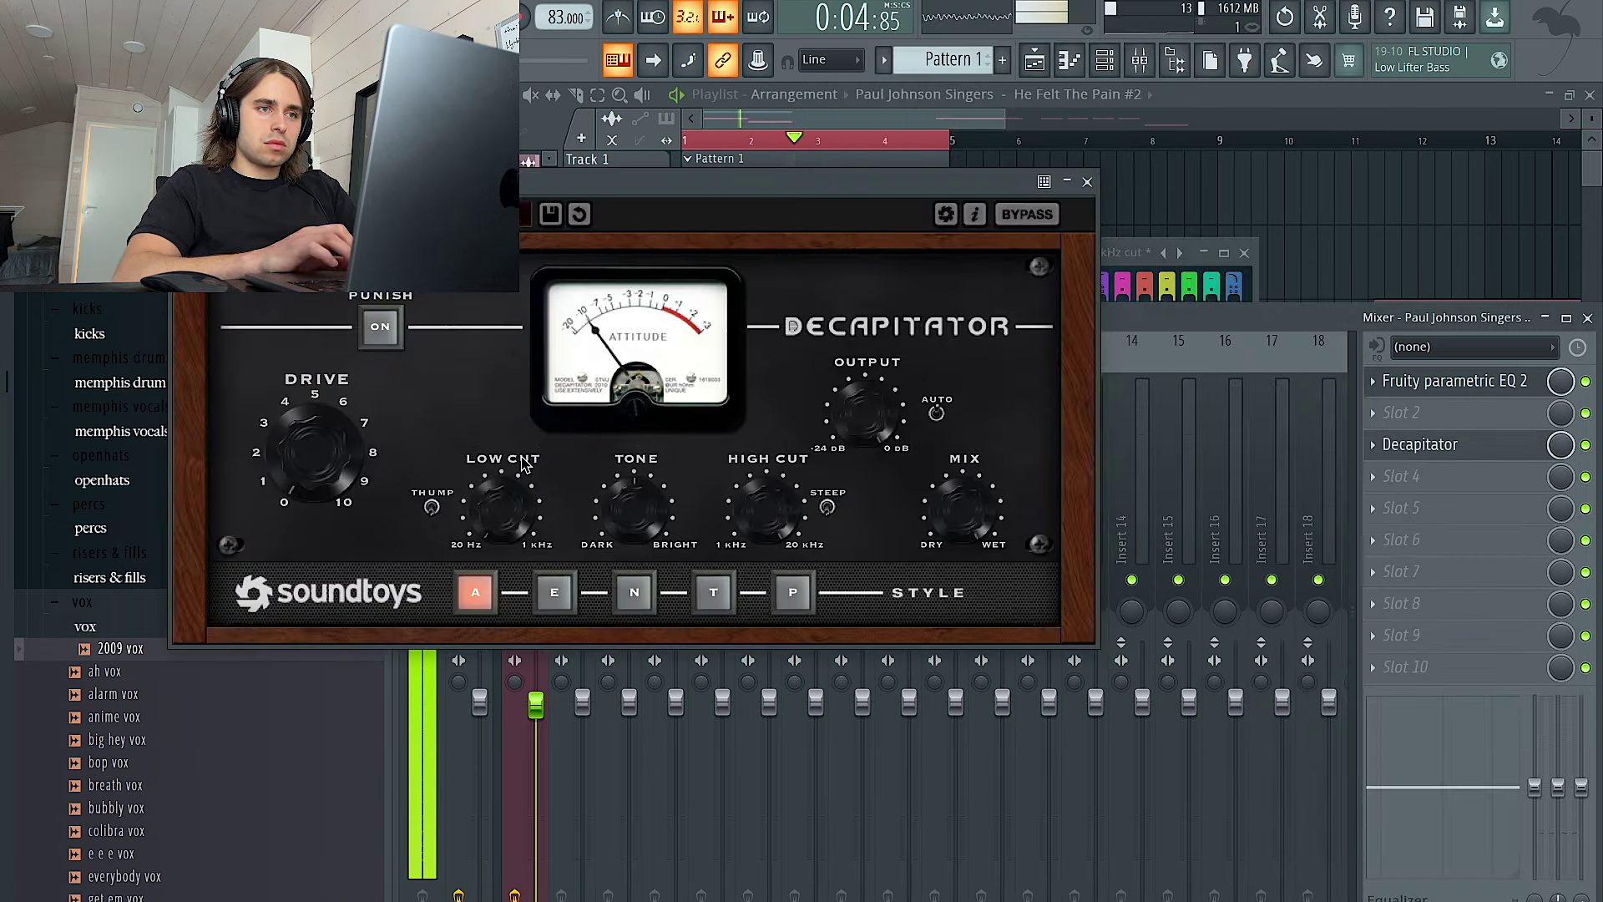
pyautogui.click(1371, 444)
pyautogui.moveTo(1384, 473)
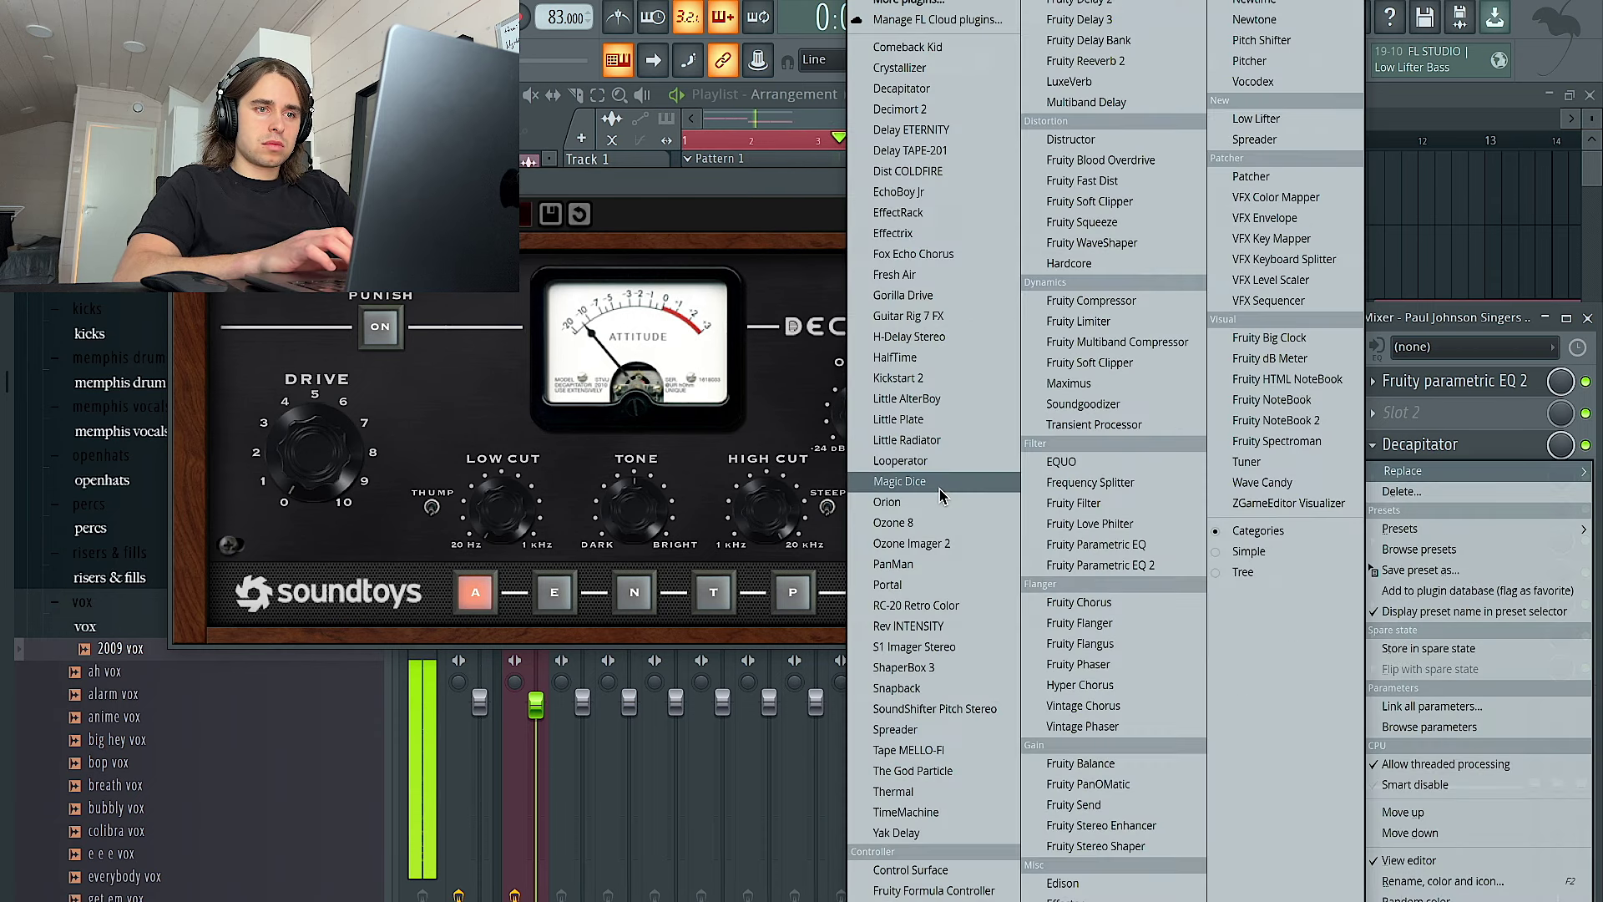
pyautogui.click(919, 440)
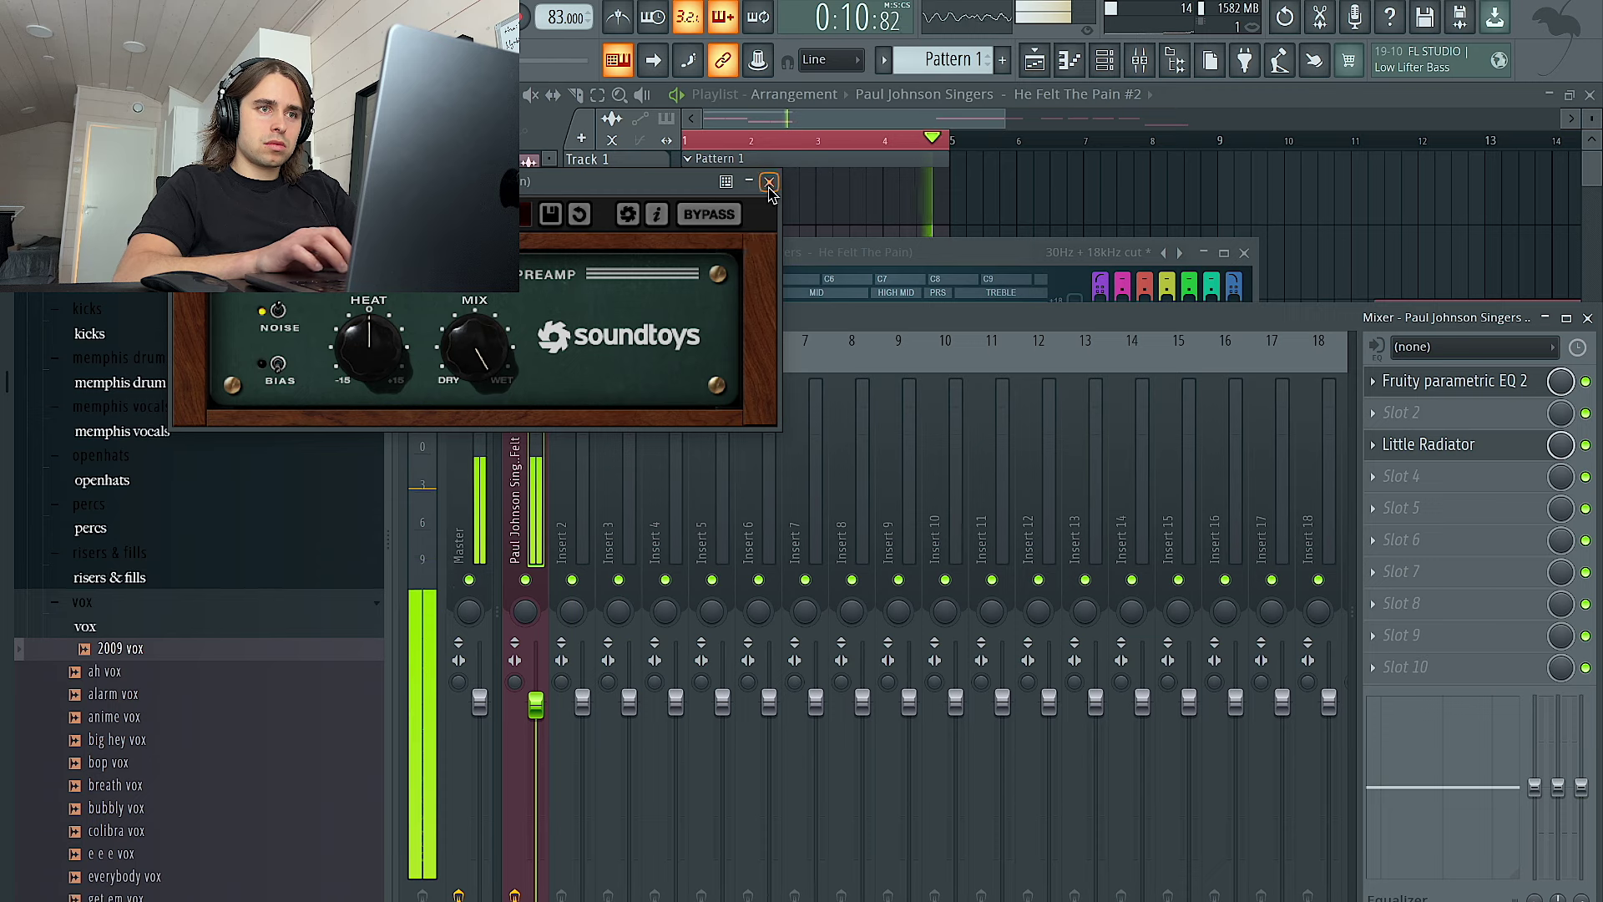
pyautogui.click(769, 185)
# Reopen Little Radiator on the sample's mixer track, switch off its noise, and reduce its heat slightly
pyautogui.rightClick(1032, 195)
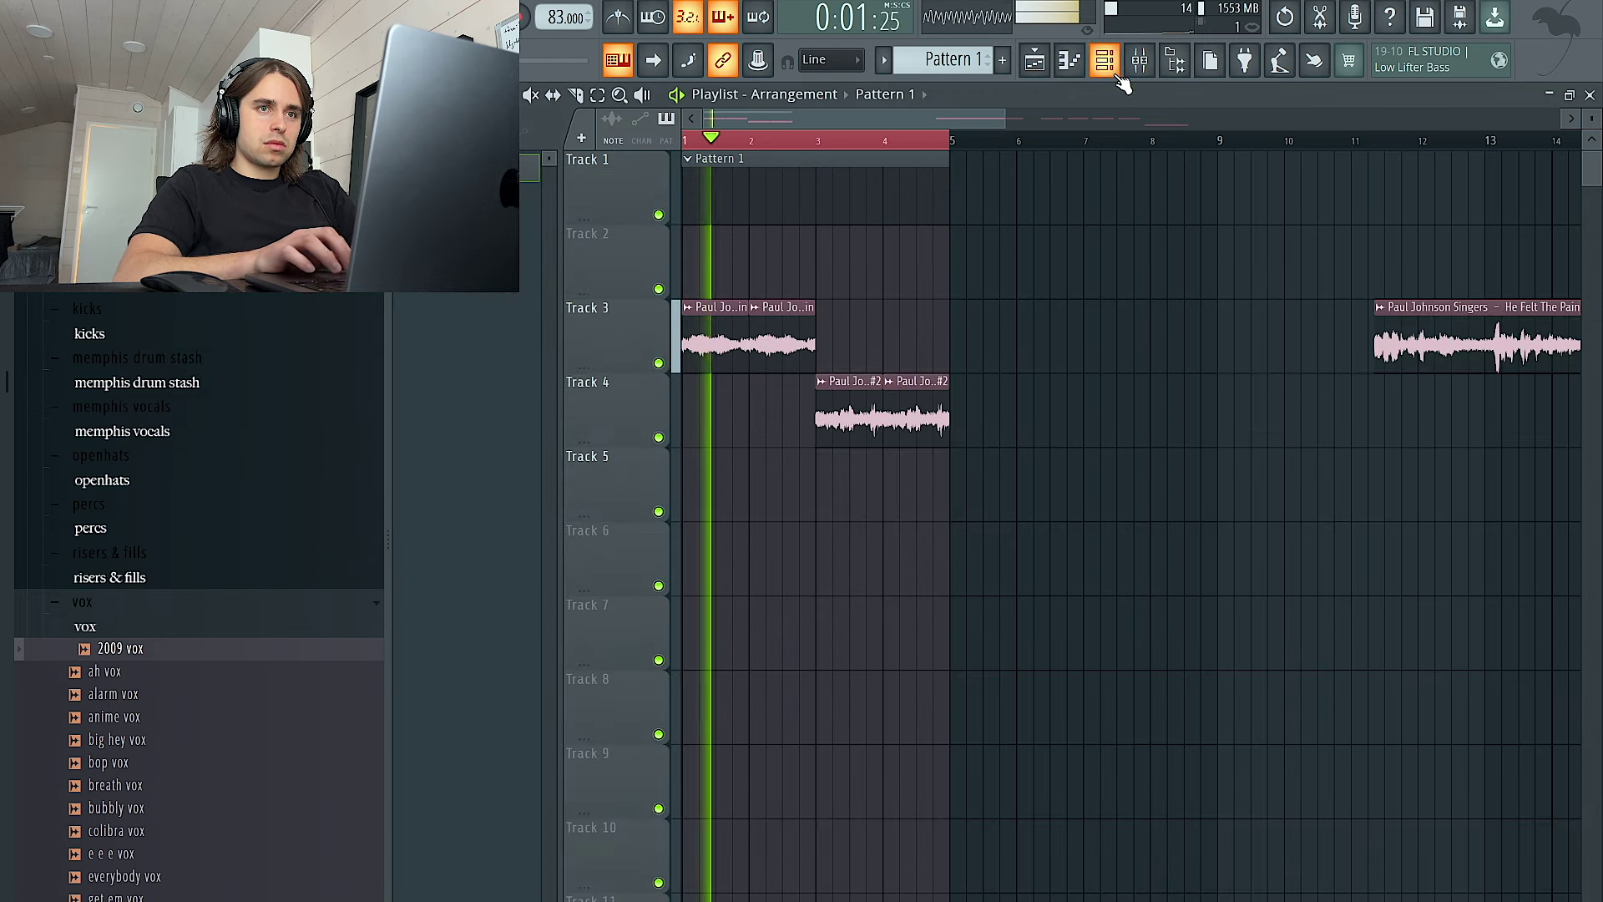
pyautogui.press('F9')
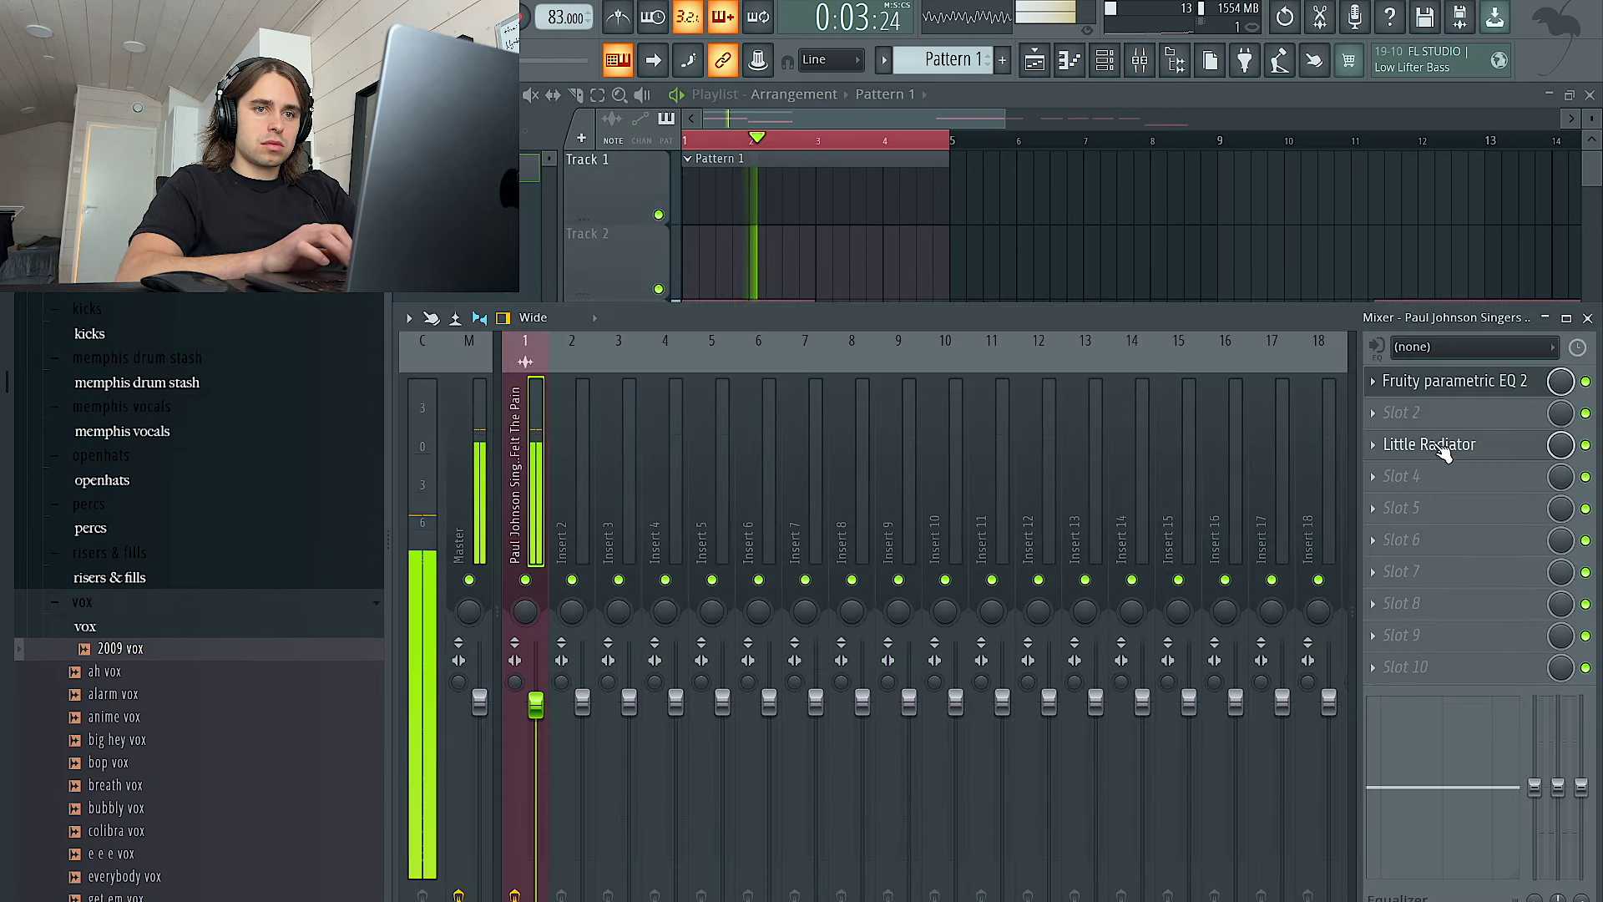
pyautogui.click(1443, 447)
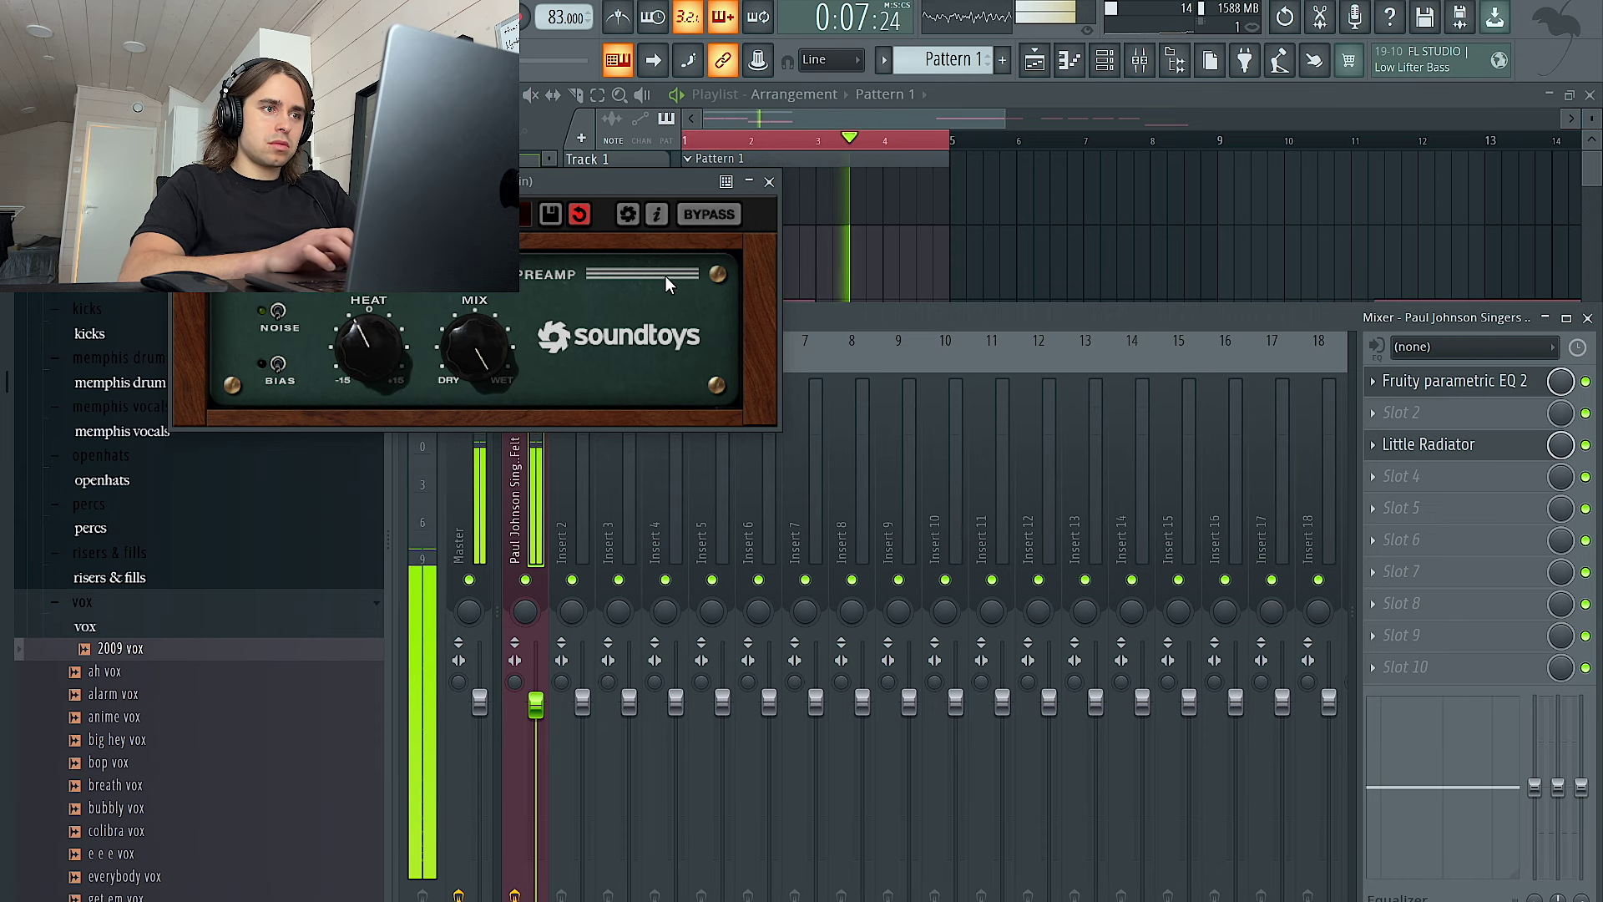
pyautogui.click(764, 183)
pyautogui.press('F9')
pyautogui.click(769, 182)
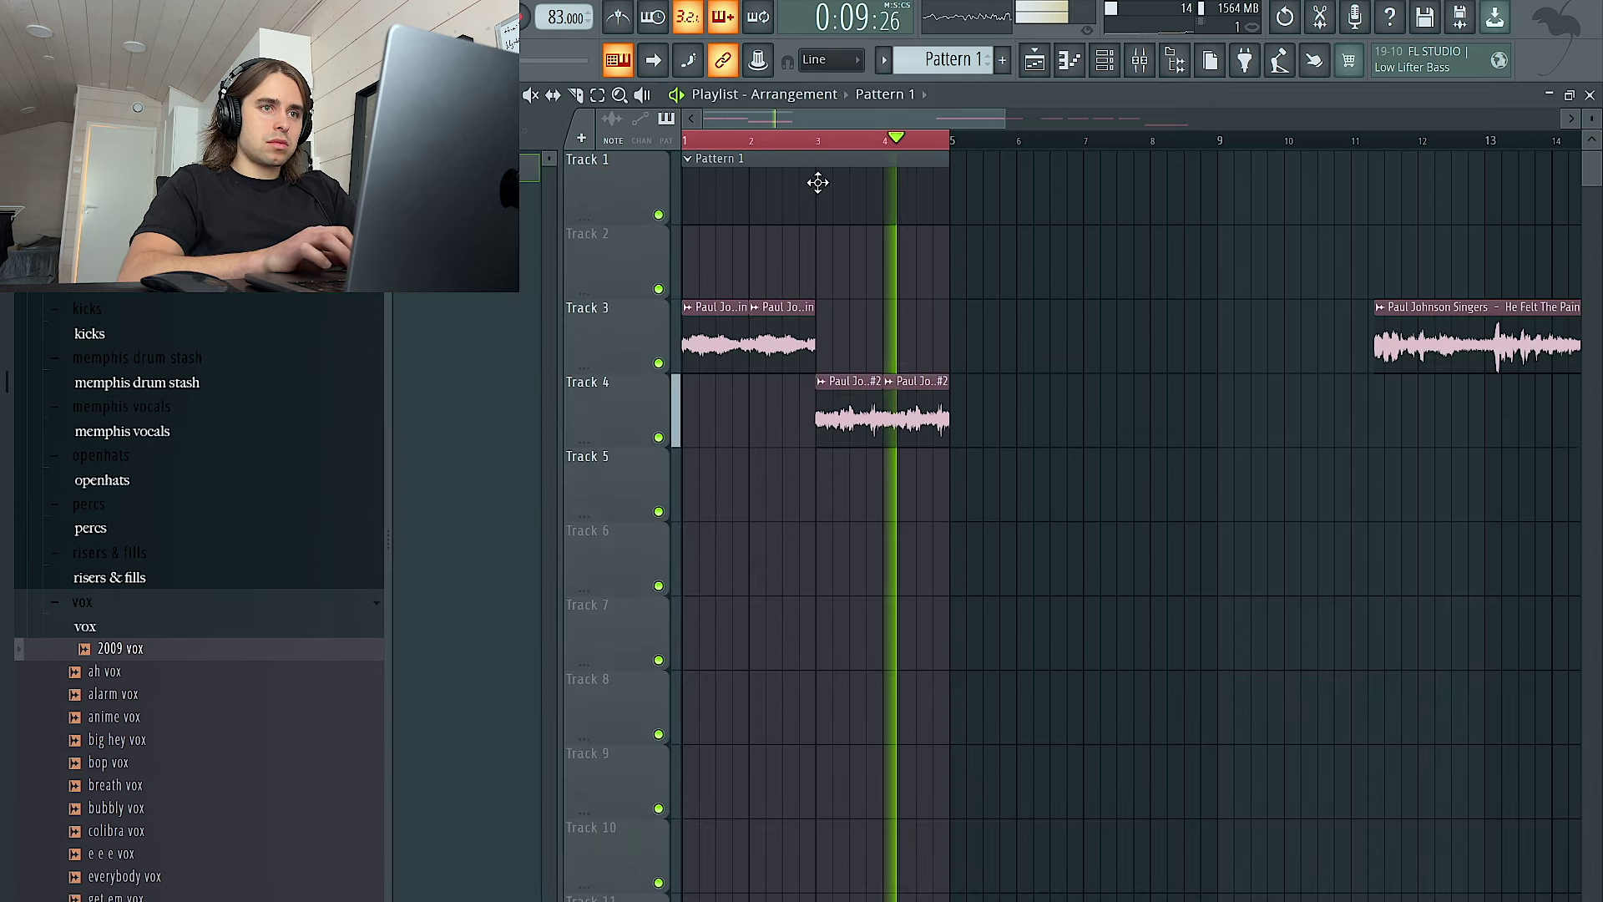
# Add the cd openhat and cd hihat samples to the channel rack as new channels
pyautogui.press('F6')
pyautogui.click(555, 169)
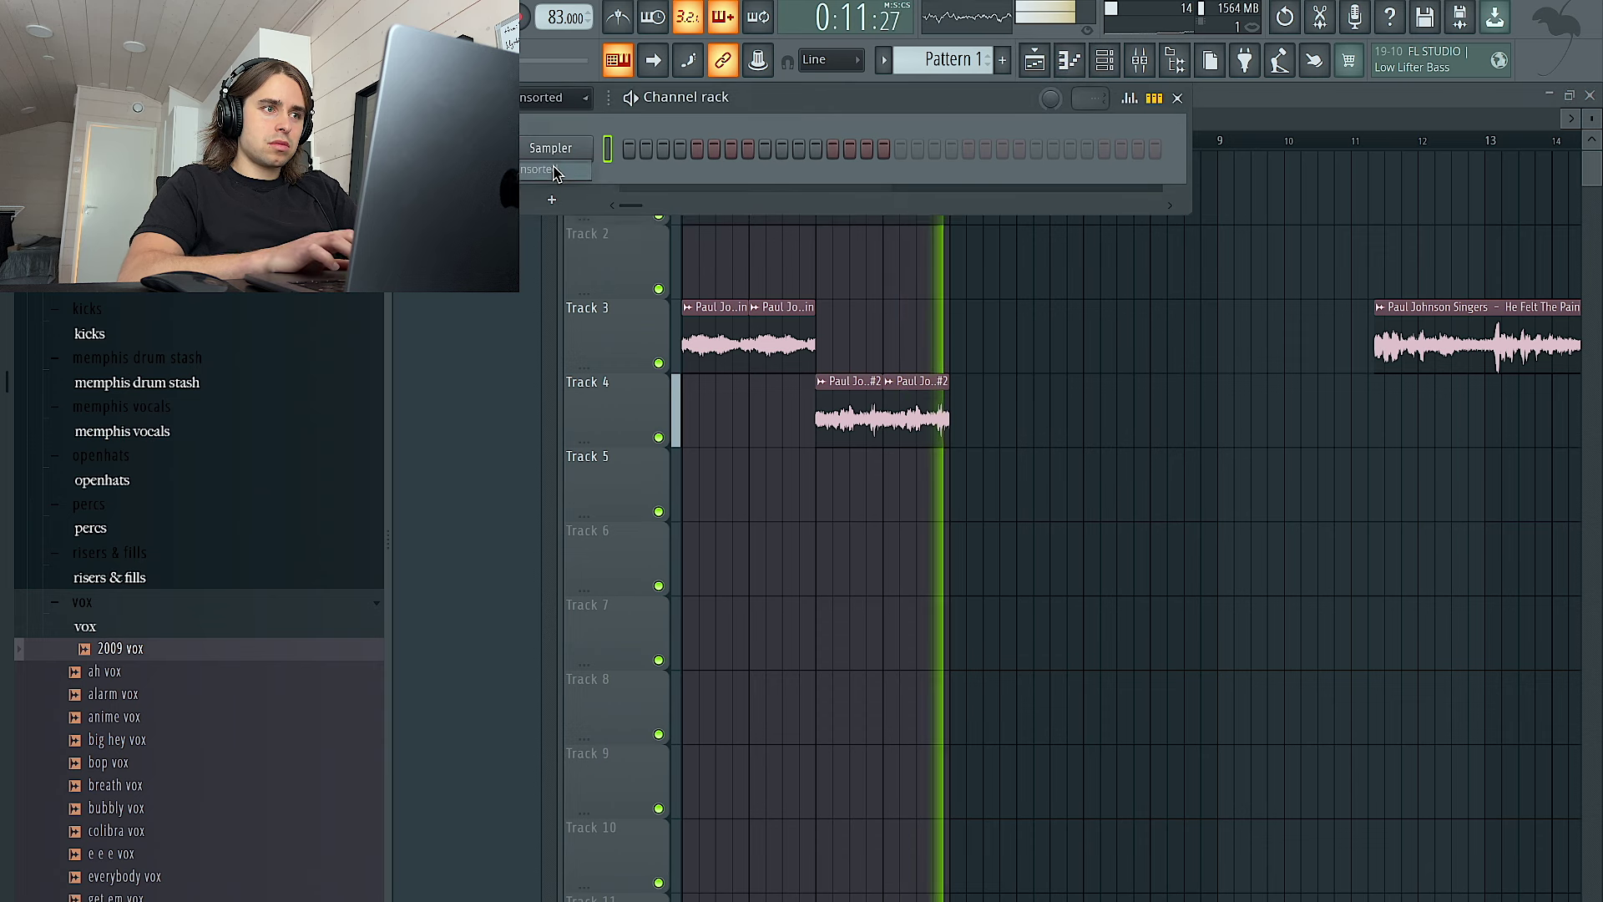
pyautogui.scroll(15, 251, 397)
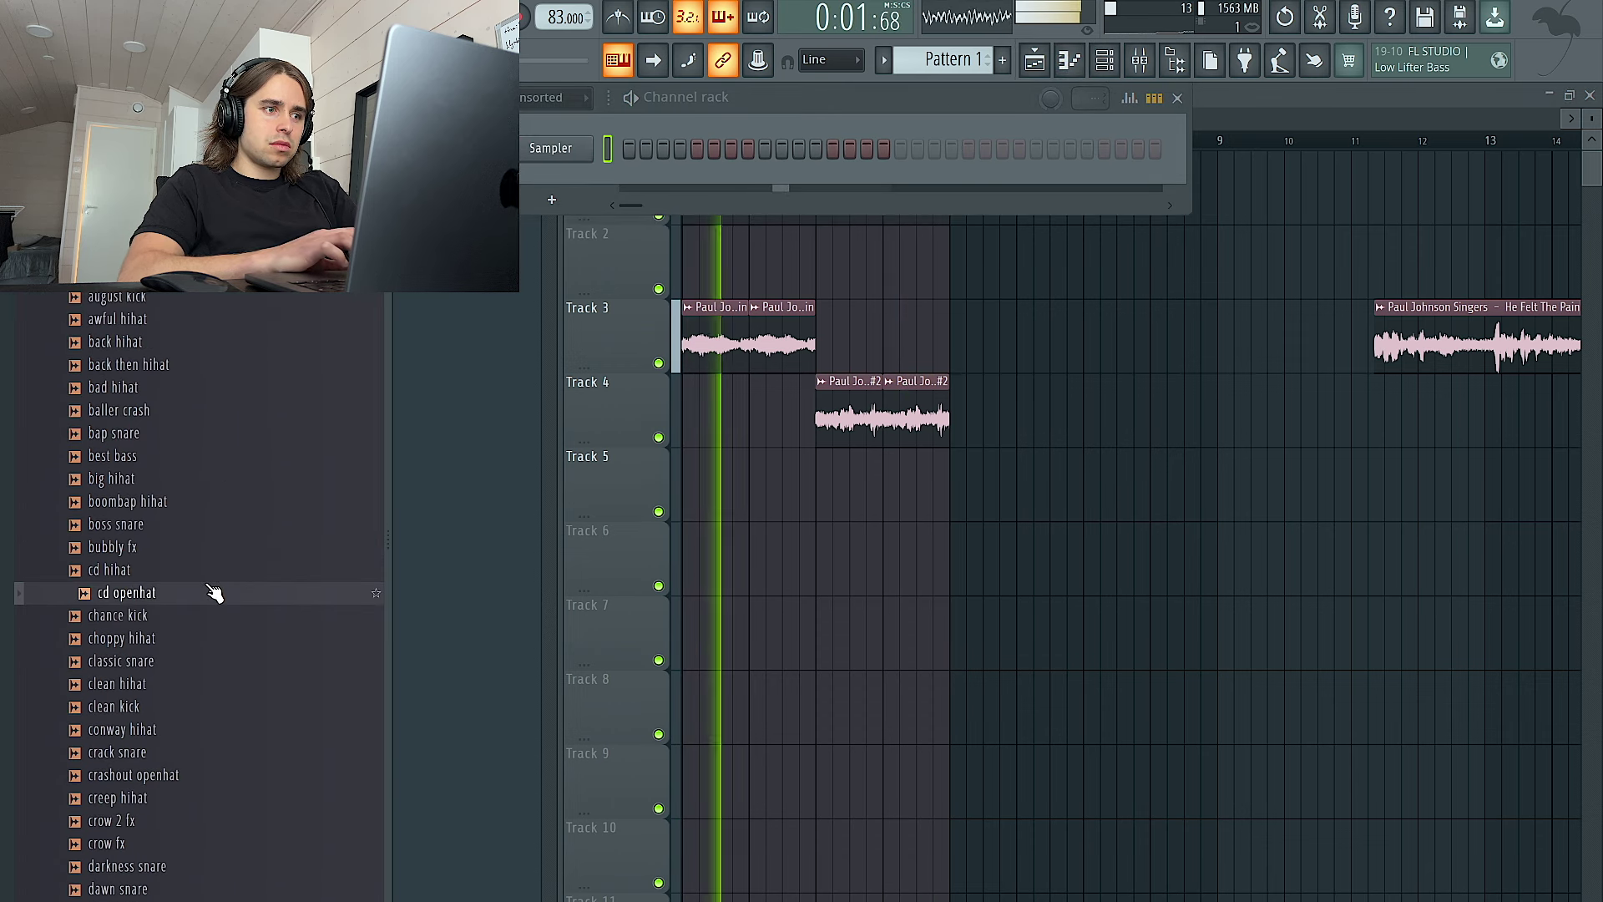
pyautogui.moveTo(267, 525); pyautogui.dragTo(555, 201)
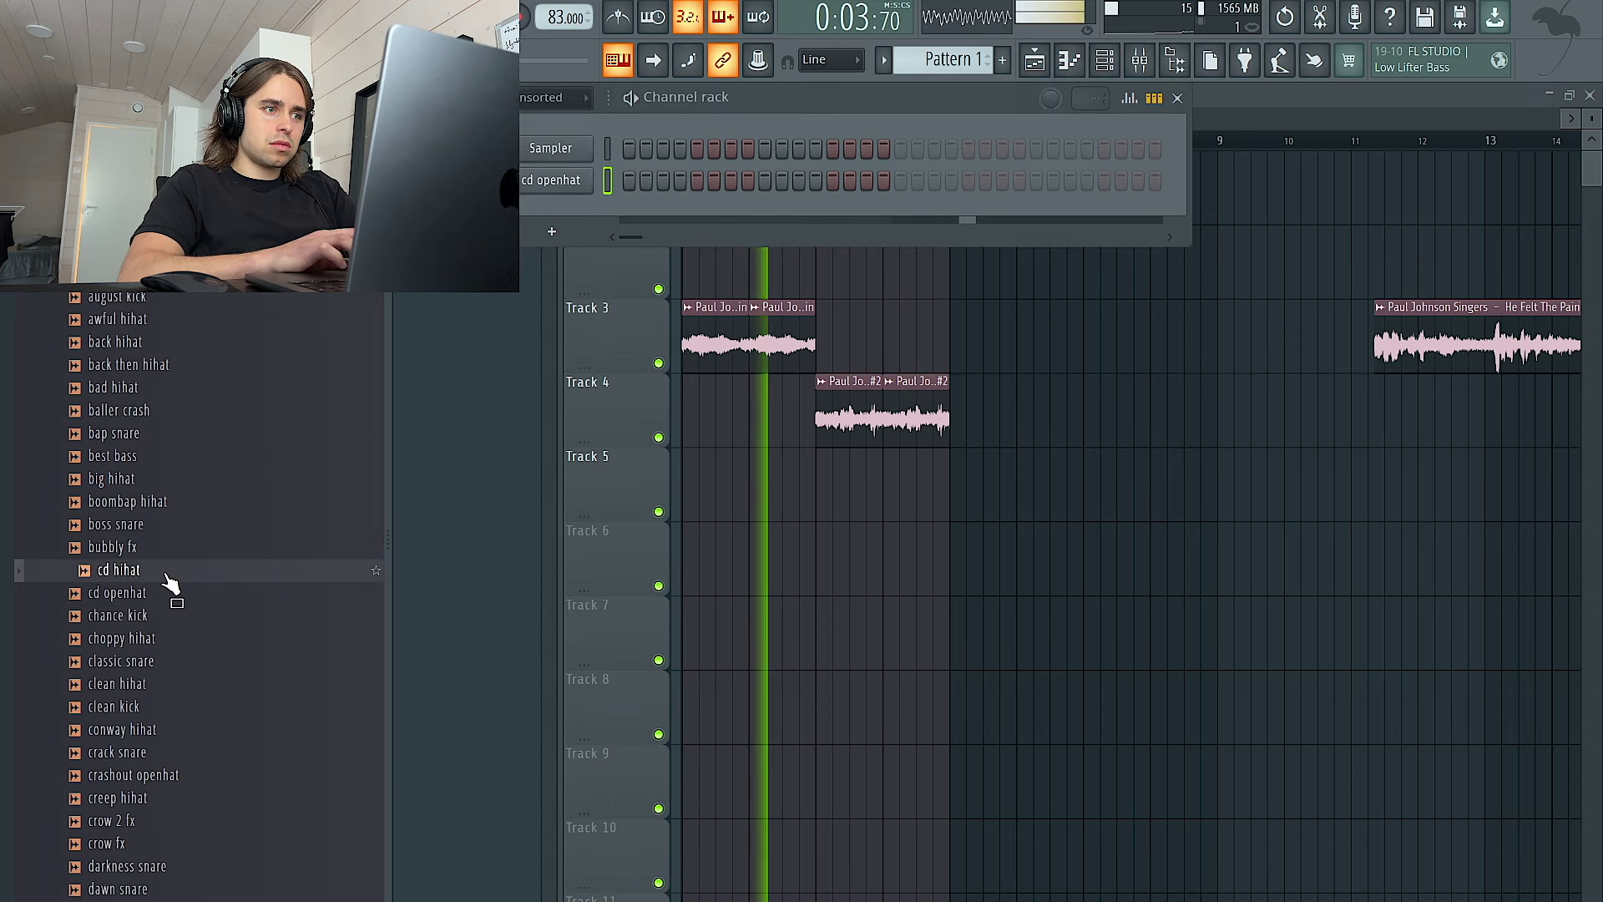
pyautogui.moveTo(523, 253); pyautogui.dragTo(541, 219)
# Fill the cd hihat channel every 4 steps and open its notes in the piano roll
pyautogui.rightClick(538, 214)
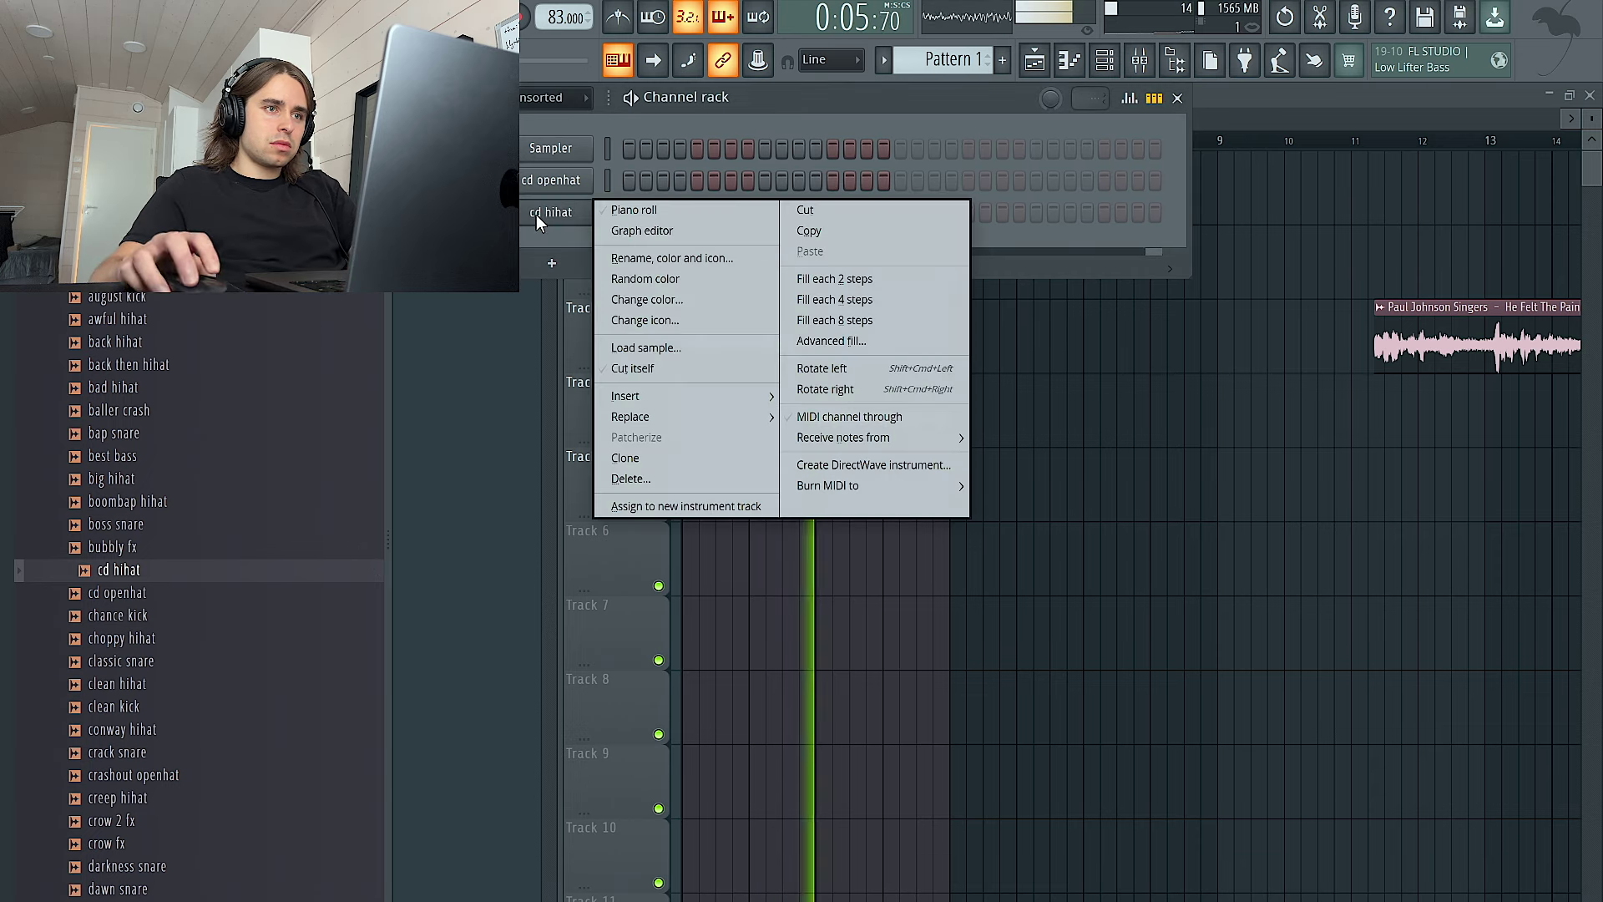
pyautogui.click(838, 299)
pyautogui.rightClick(573, 214)
pyautogui.click(631, 212)
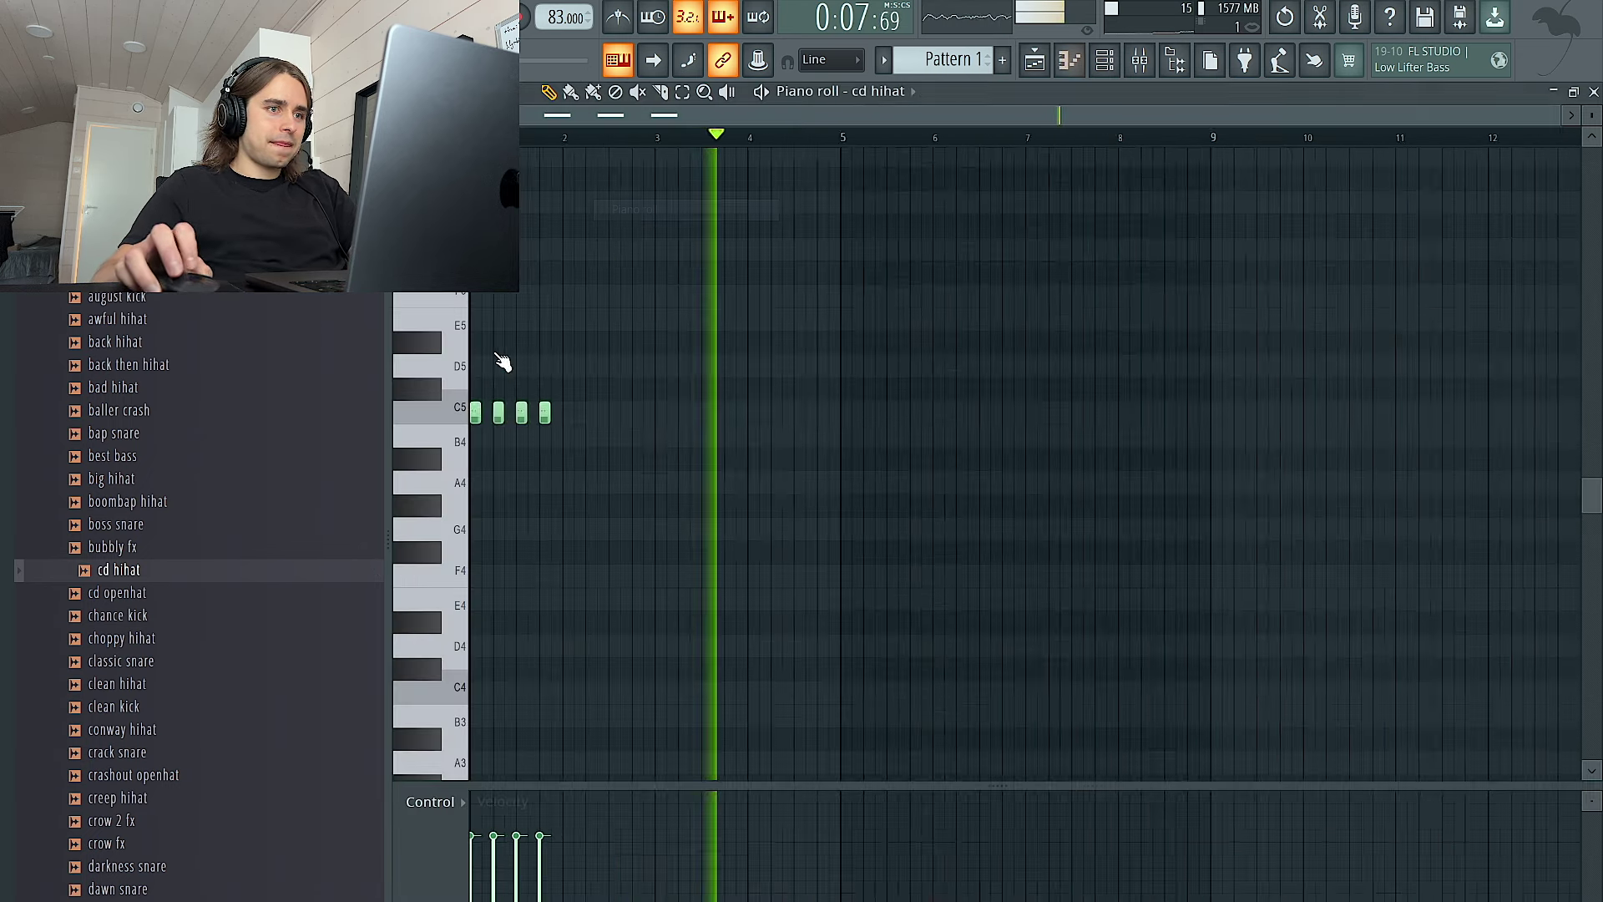
# Build a one-bar cd hihat pattern of sixteenth notes, alternating C5 hits with quieter B4 hits
pyautogui.scroll(5, 577, 393)
pyautogui.hotkey('ctrl', 'a')
pyautogui.moveTo(527, 413); pyautogui.dragTo(621, 413)
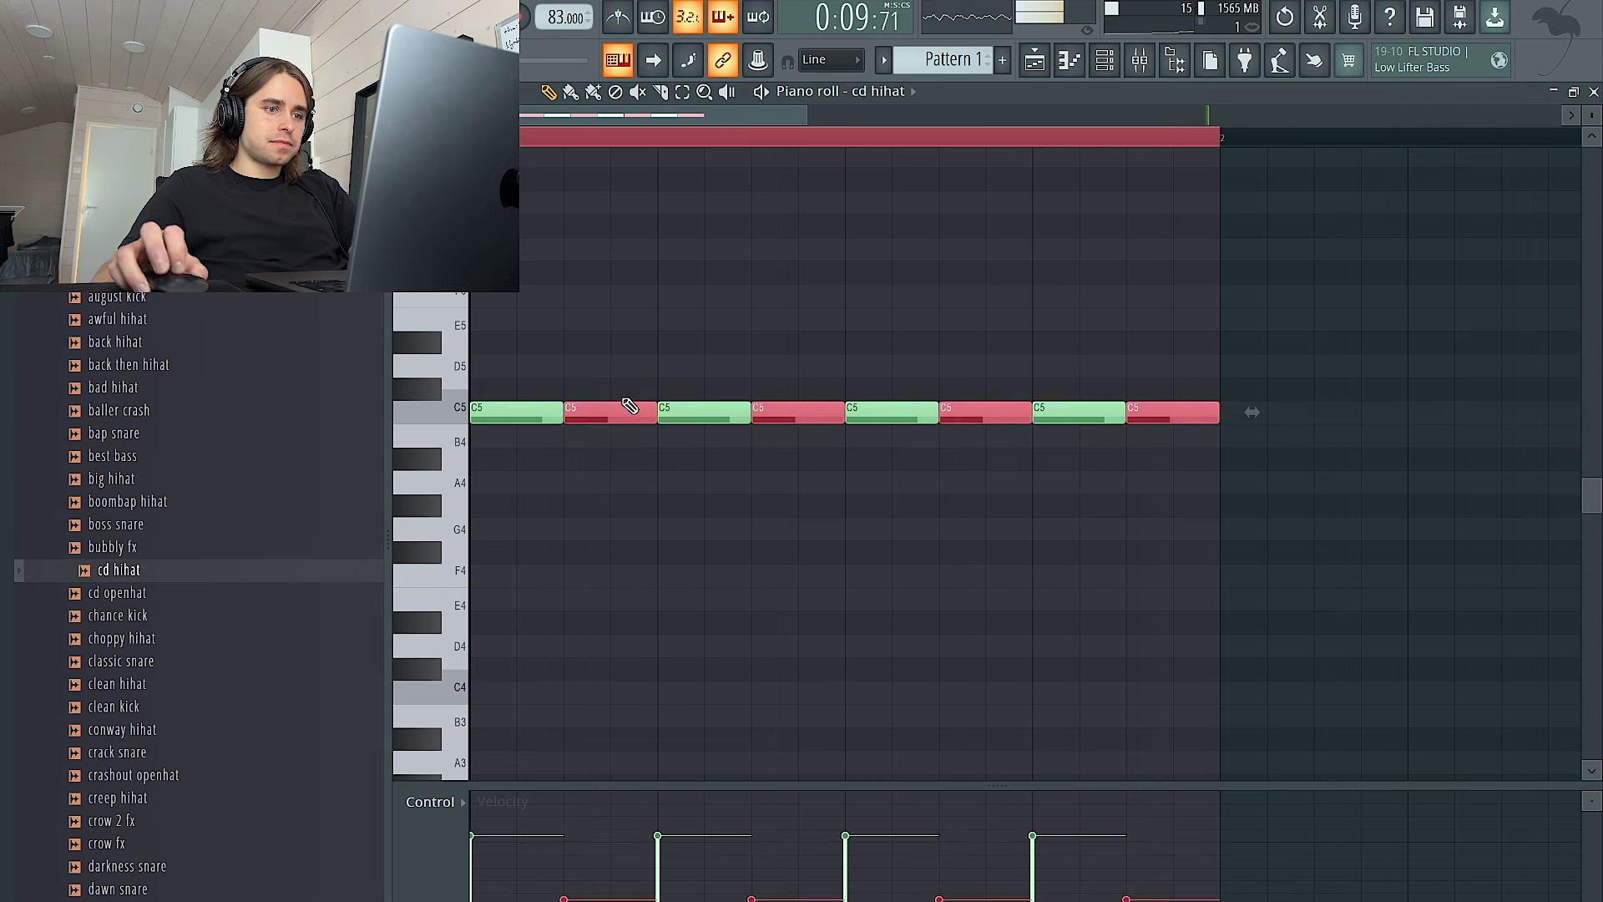
pyautogui.hotkey('shift', 'Down')
pyautogui.scroll(-3, 629, 405)
pyautogui.hotkey('ctrl', 'b')
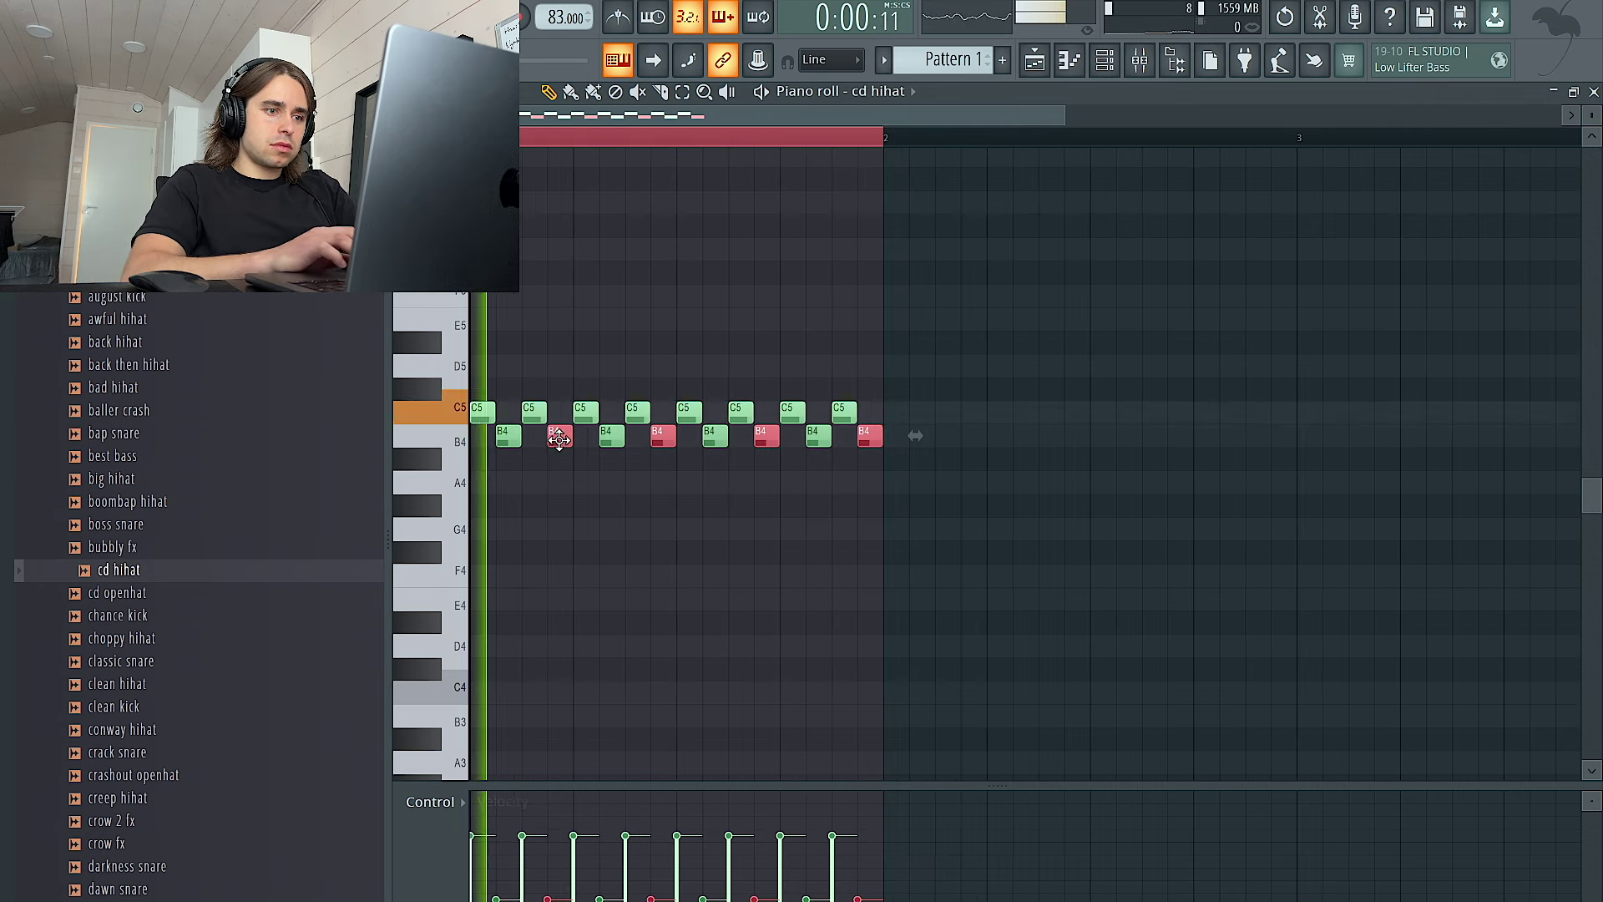
# Repeat the one-bar cd hihat pattern until it fills four bars
pyautogui.hotkey('ctrl', 'd')
pyautogui.hotkey('ctrl', 'b')
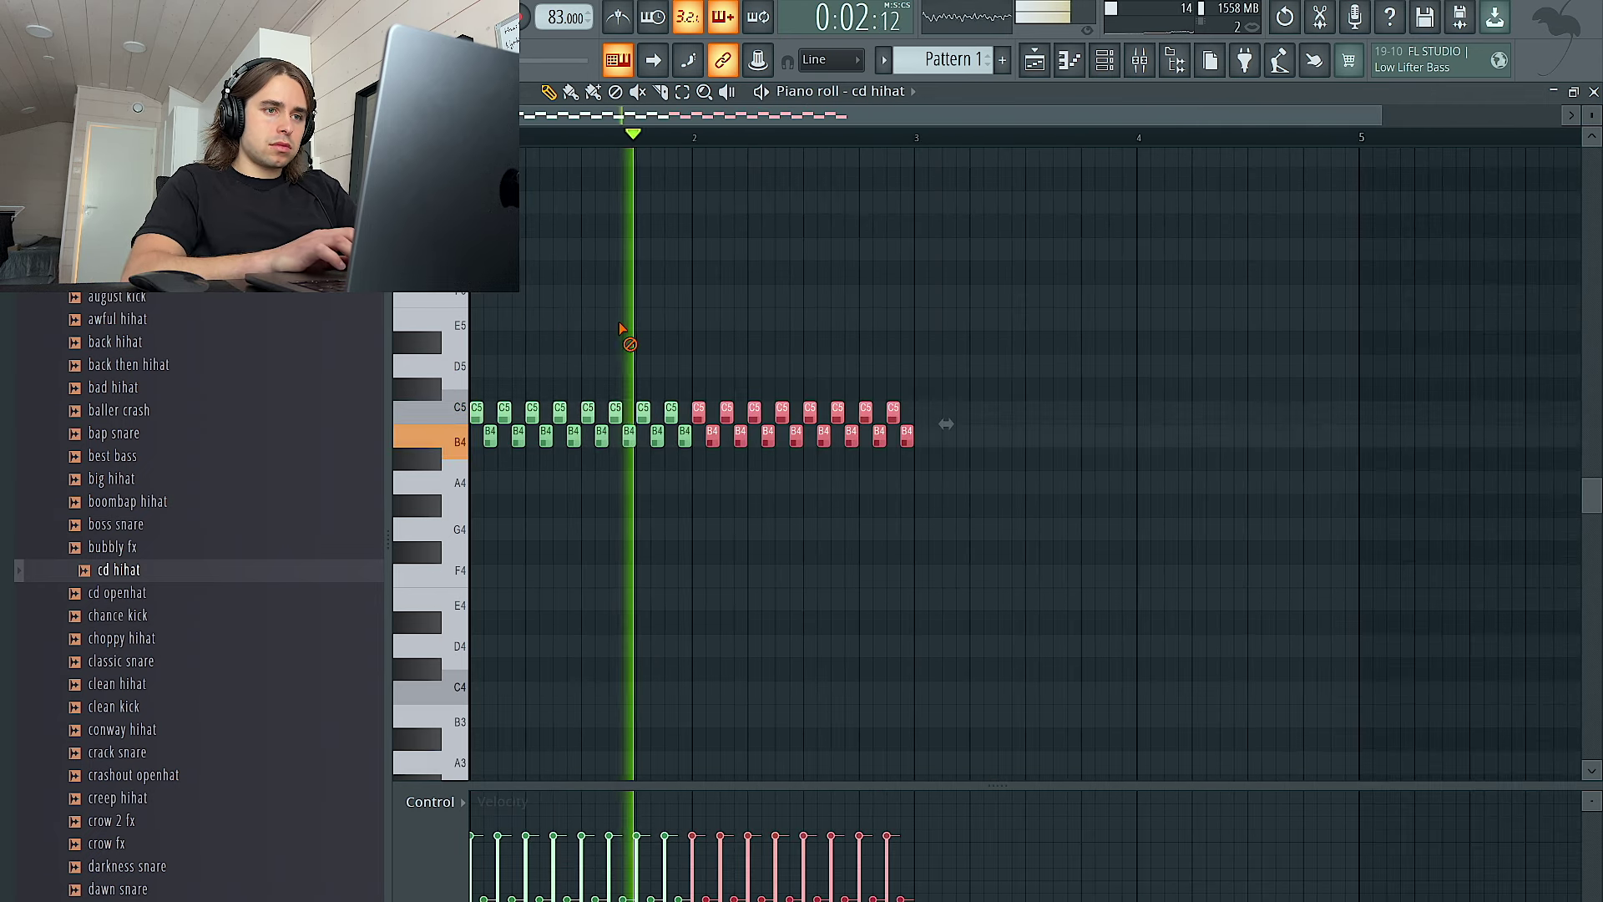
pyautogui.hotkey('ctrl', 'b')
pyautogui.hotkey('ctrl', 'b')
pyautogui.hotkey('ctrl', 'b')
pyautogui.press('Delete')
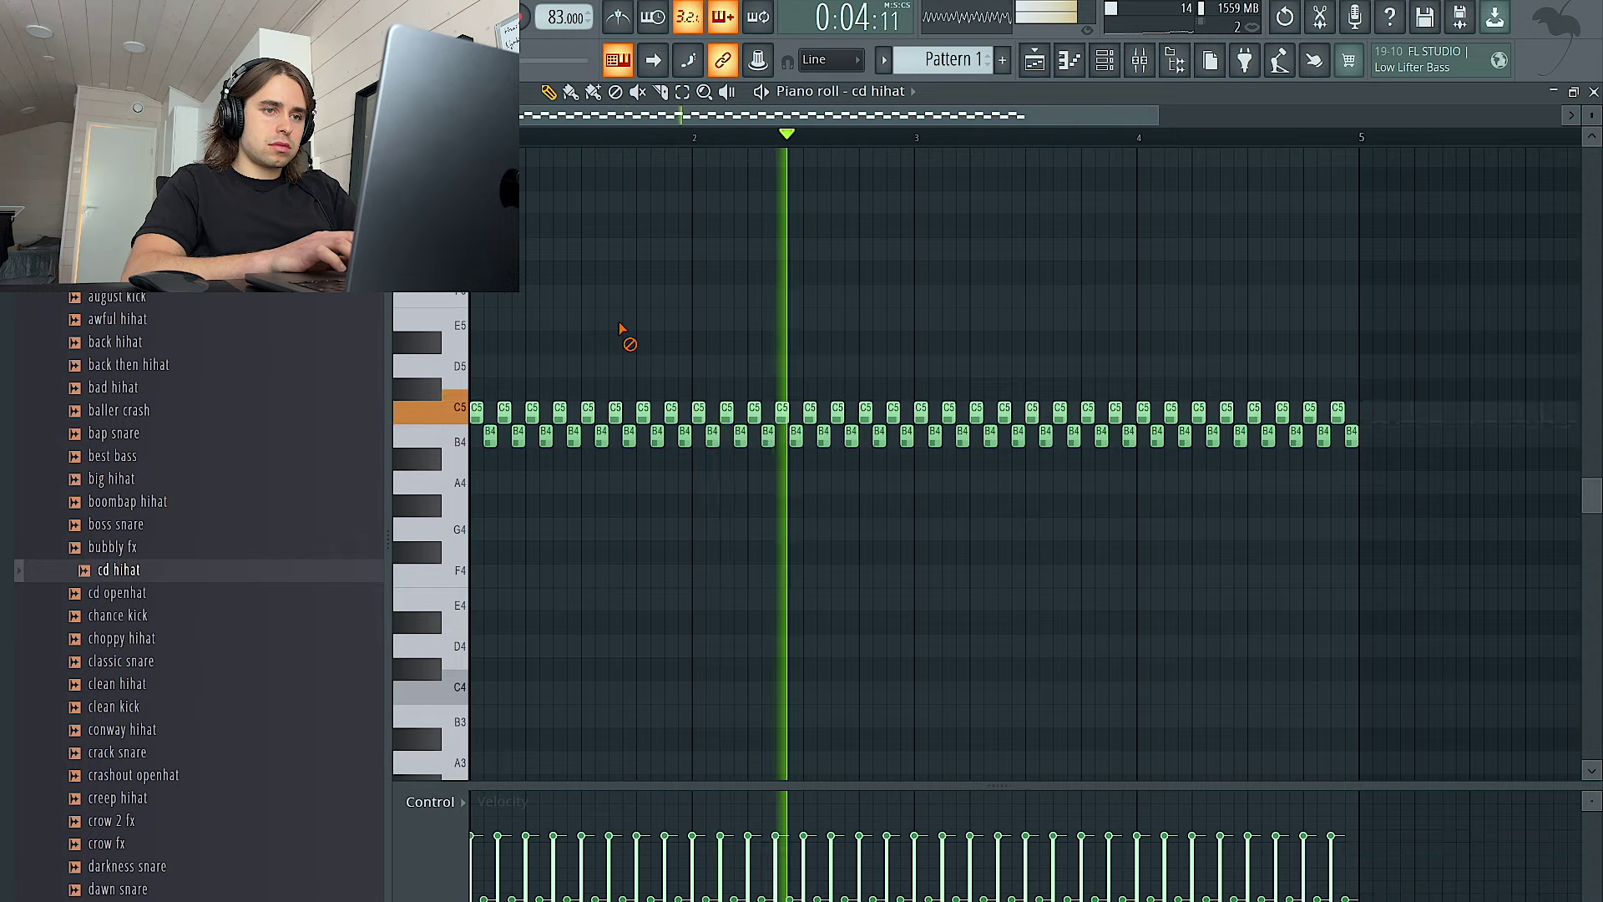
# Lower all B4 hi-hat notes by one semitone to A#4 and slightly reduce the velocity of the notes
pyautogui.scroll(-2, 626, 339)
pyautogui.moveTo(1146, 452); pyautogui.dragTo(487, 467)
pyautogui.moveTo(1077, 448); pyautogui.dragTo(457, 440)
pyautogui.press('Down')
pyautogui.press('Down')
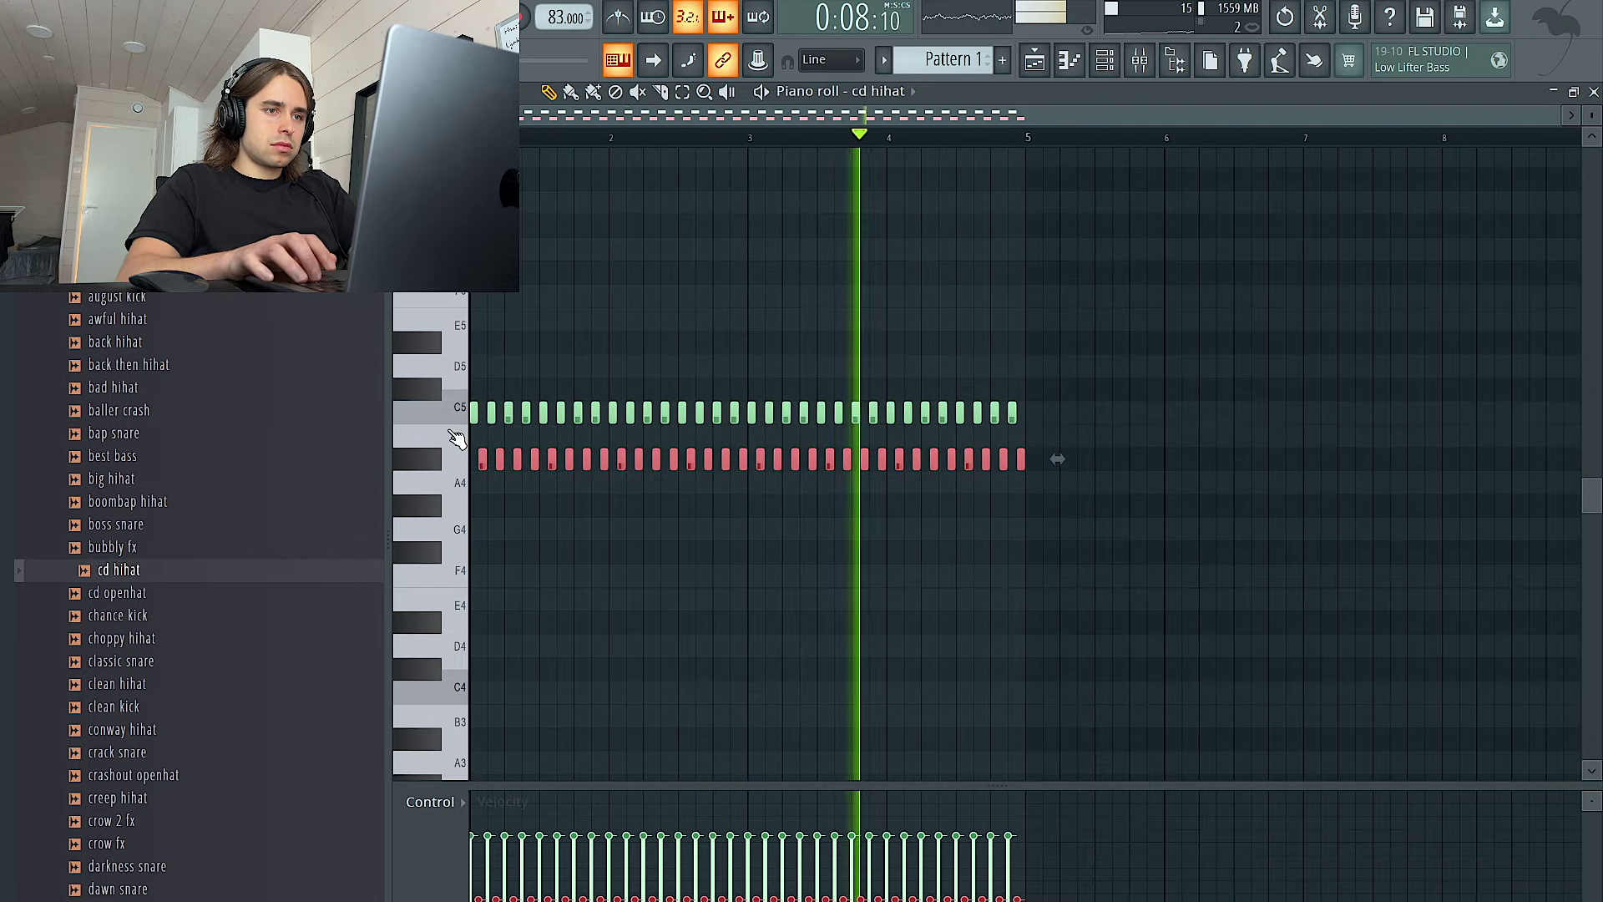
pyautogui.press('Up')
pyautogui.press('Up')
pyautogui.hotkey('ctrl', 'a')
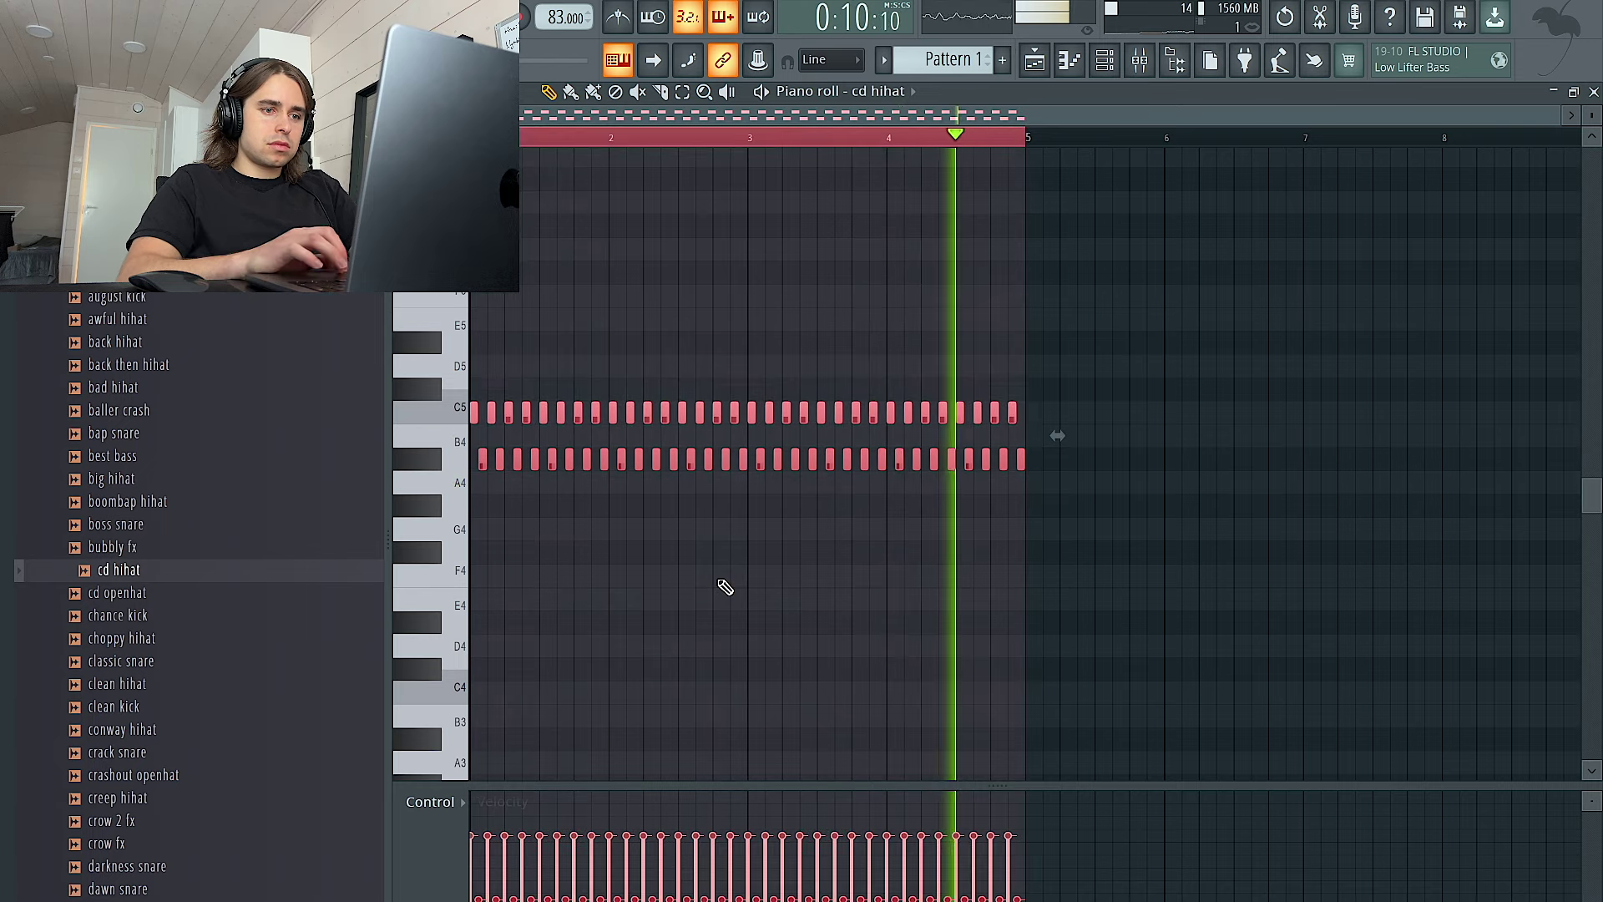
pyautogui.hotkey('ctrl', 'd')
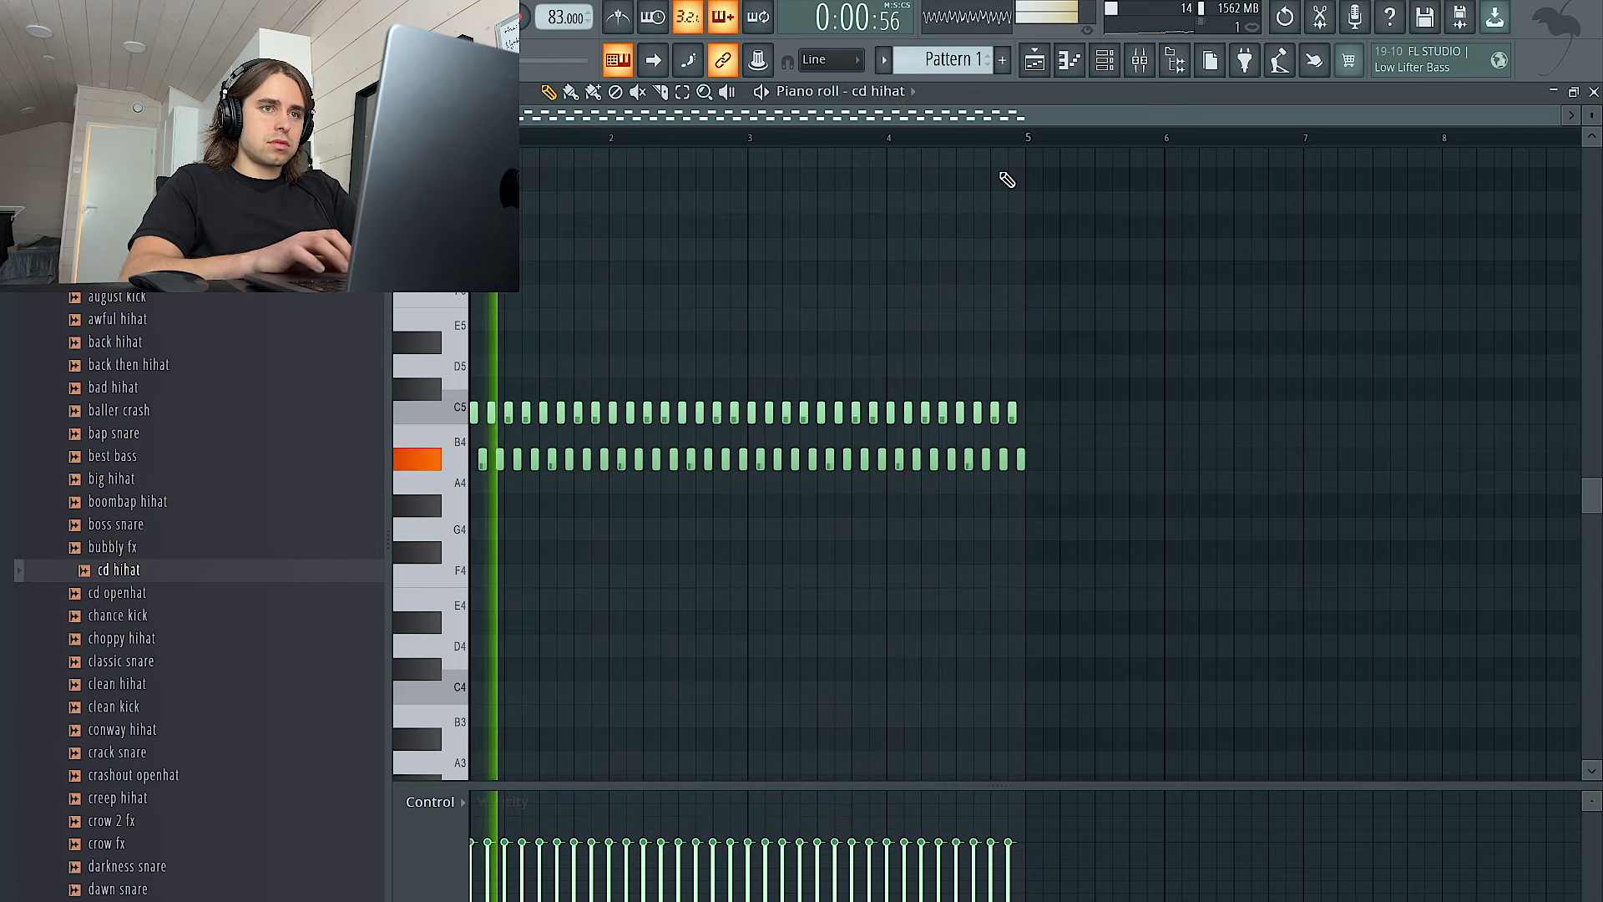
# Review the cd hihat channel's sample settings and its timing, arpeggiator and polyphony settings
pyautogui.press('F6')
pyautogui.click(558, 213)
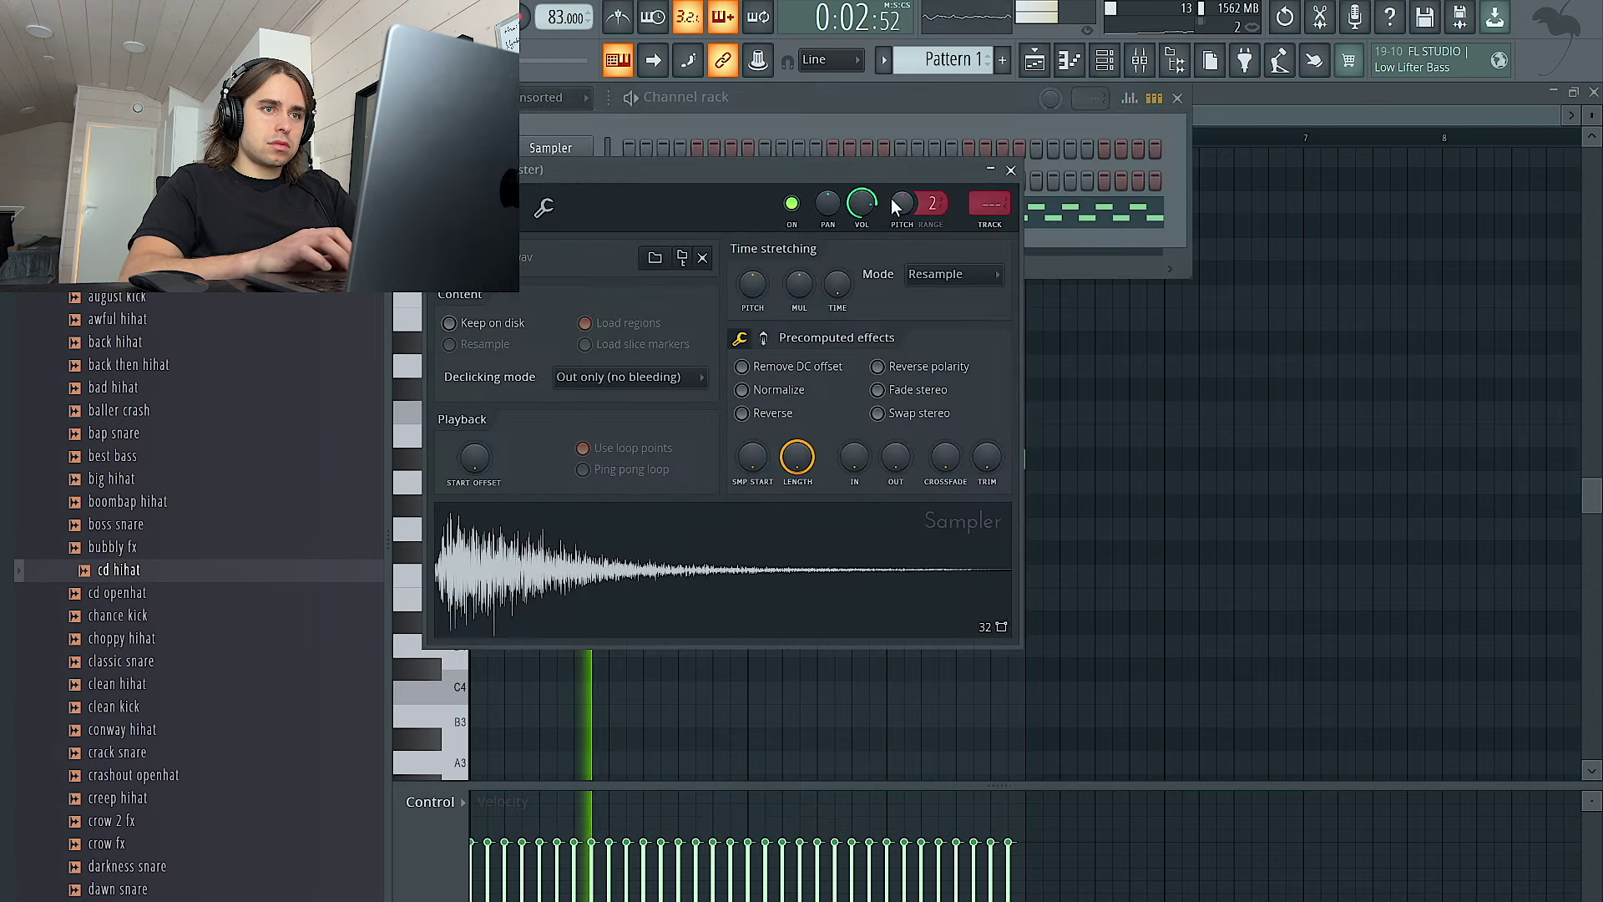
pyautogui.click(555, 206)
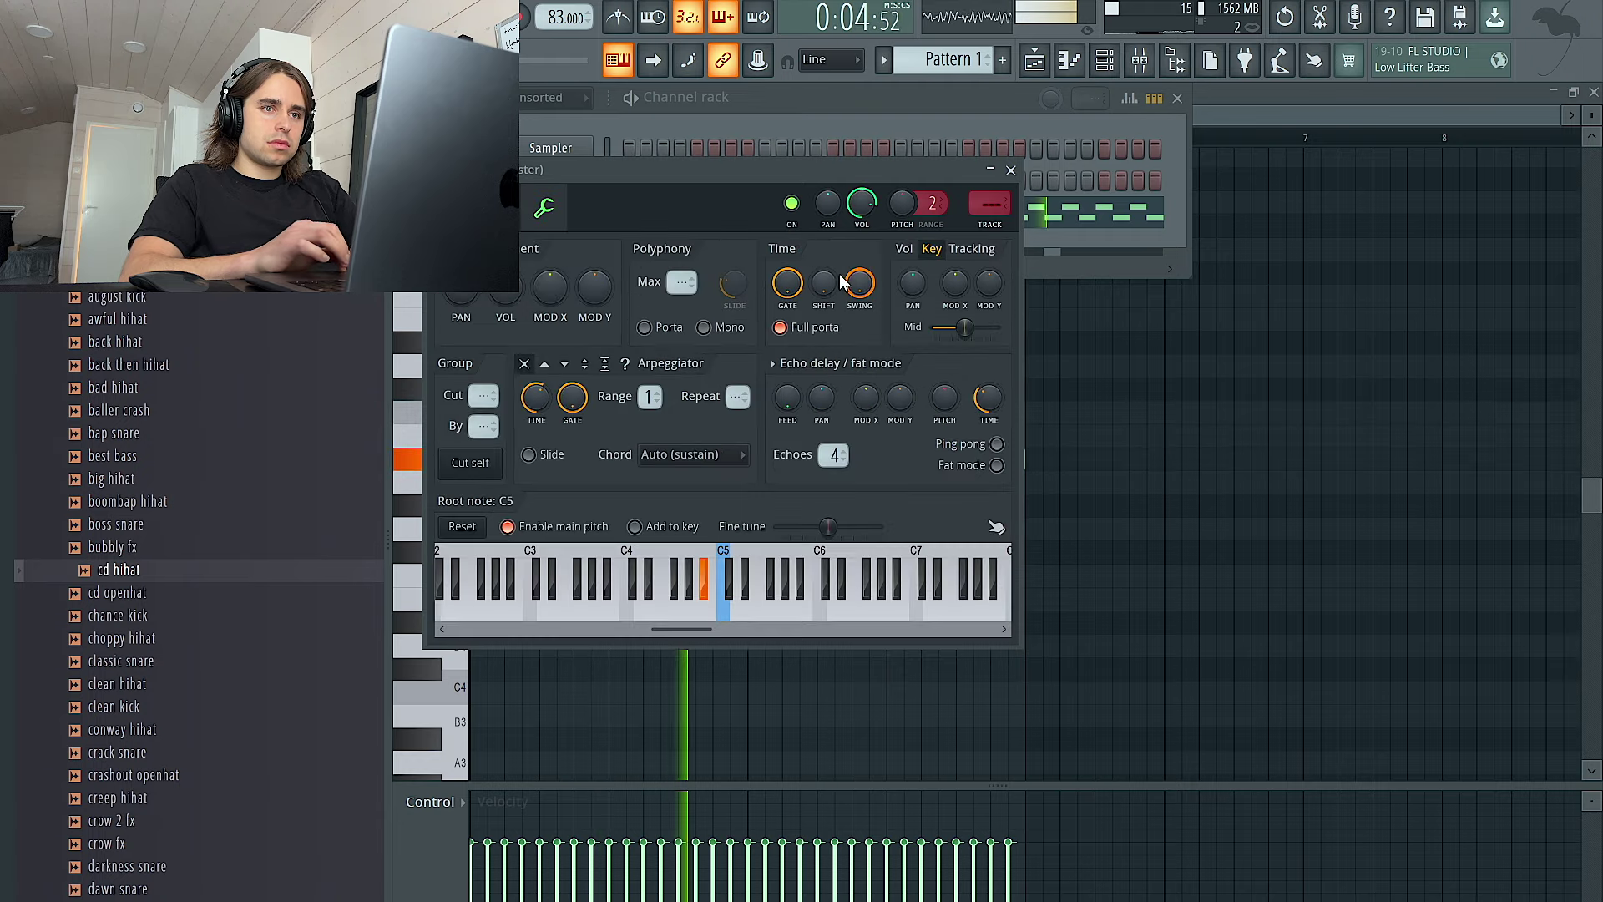
pyautogui.click(1010, 170)
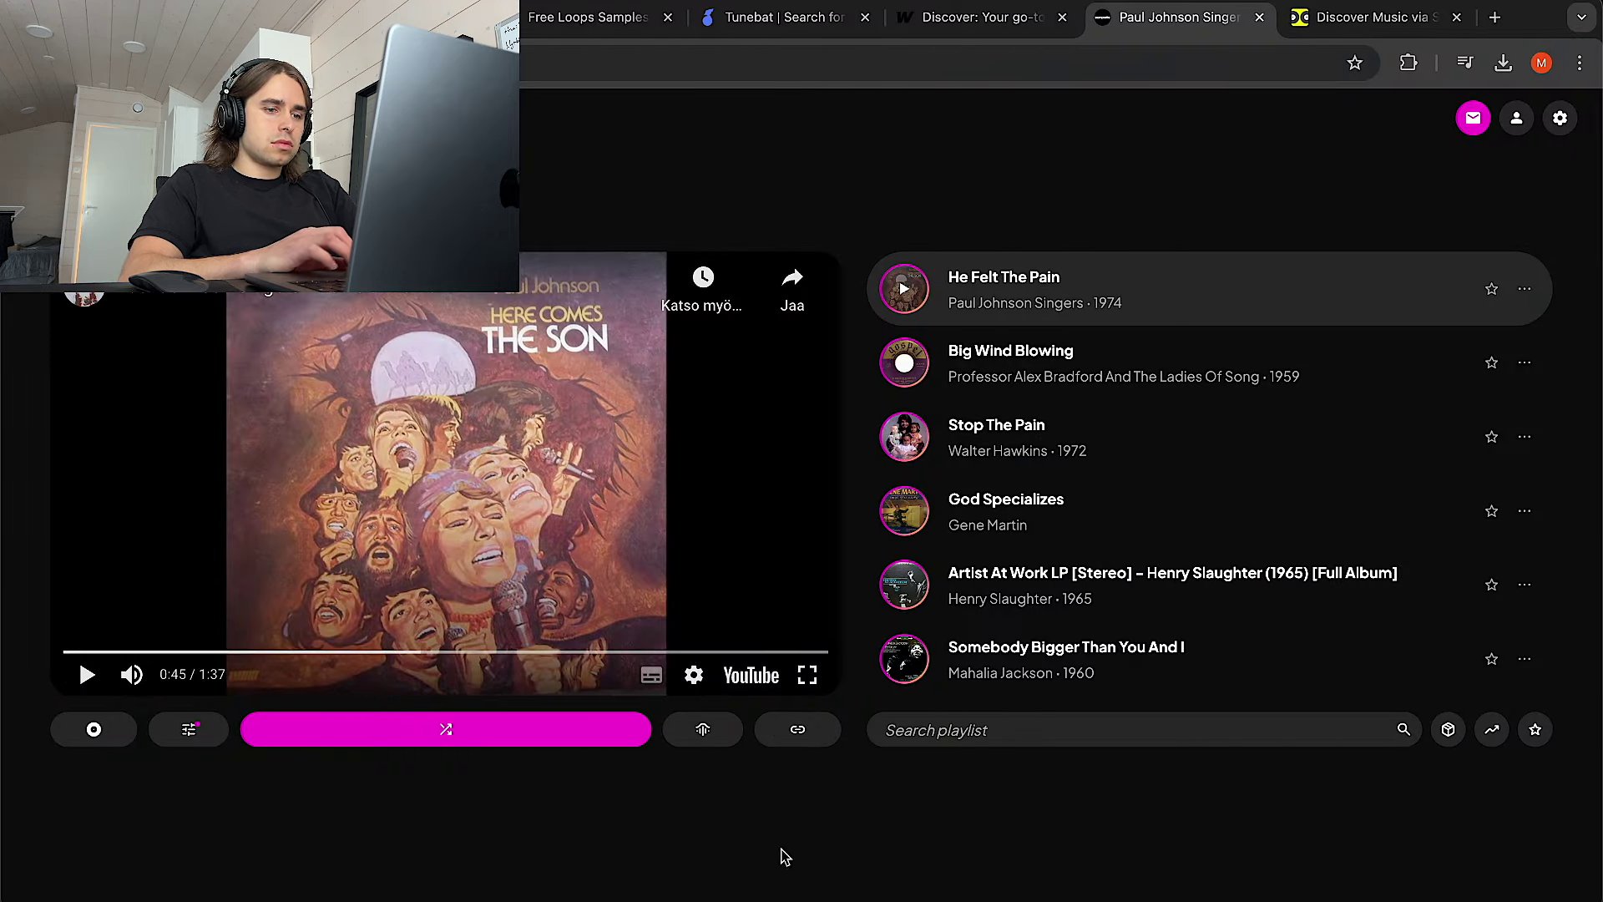
# Switch to the Splice sample library and run a sample search
pyautogui.click(769, 898)
pyautogui.click(825, 22)
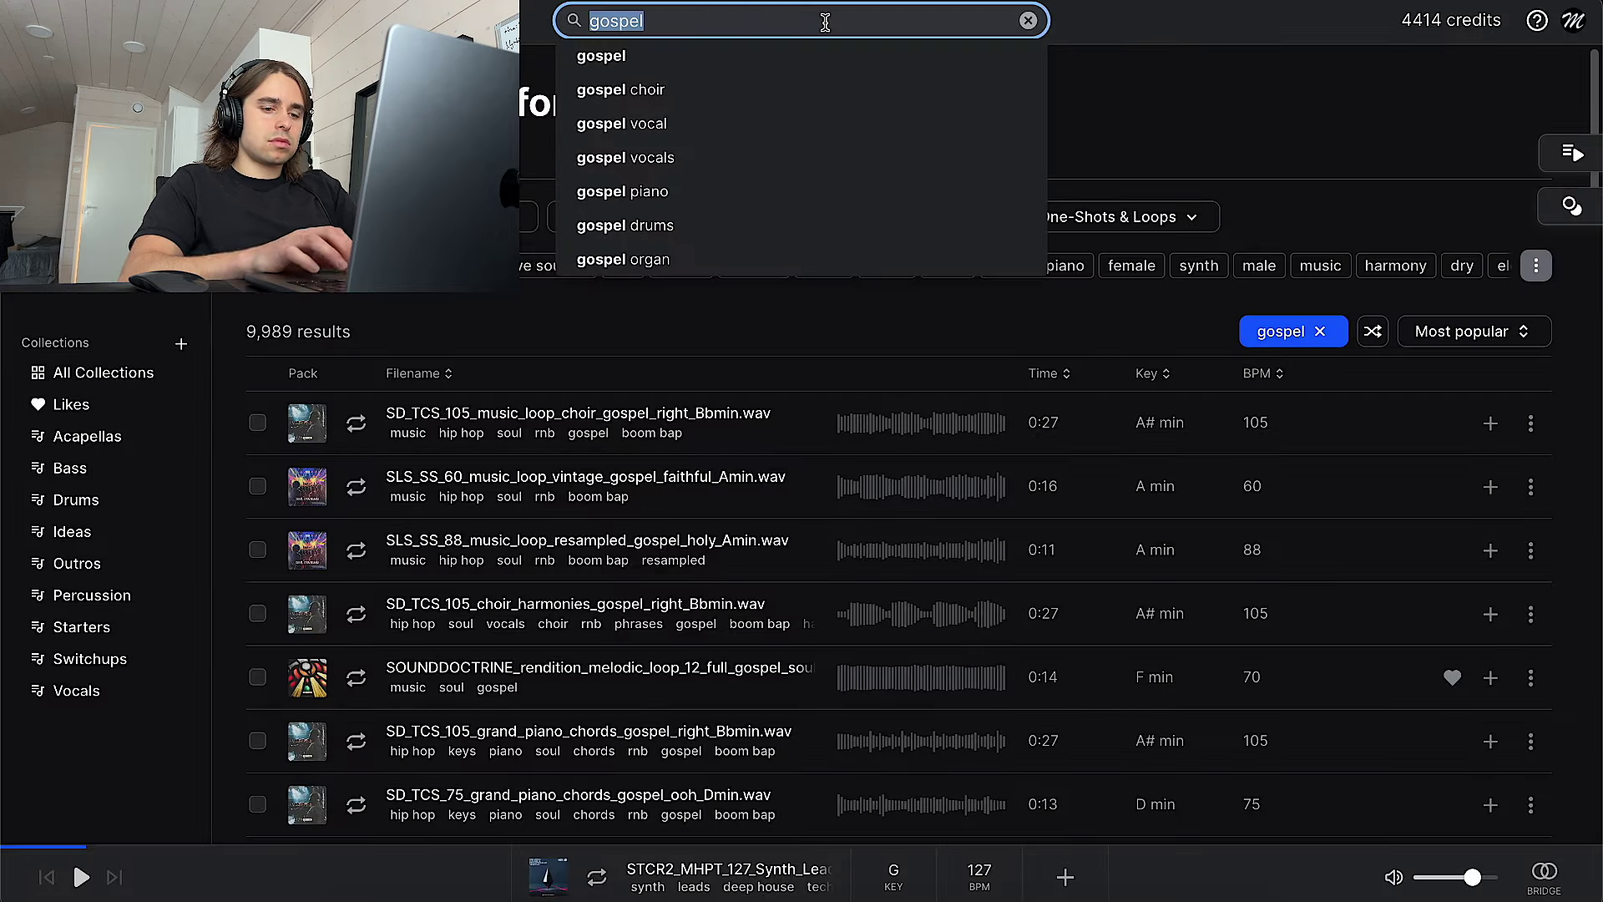
pyautogui.press('Return')
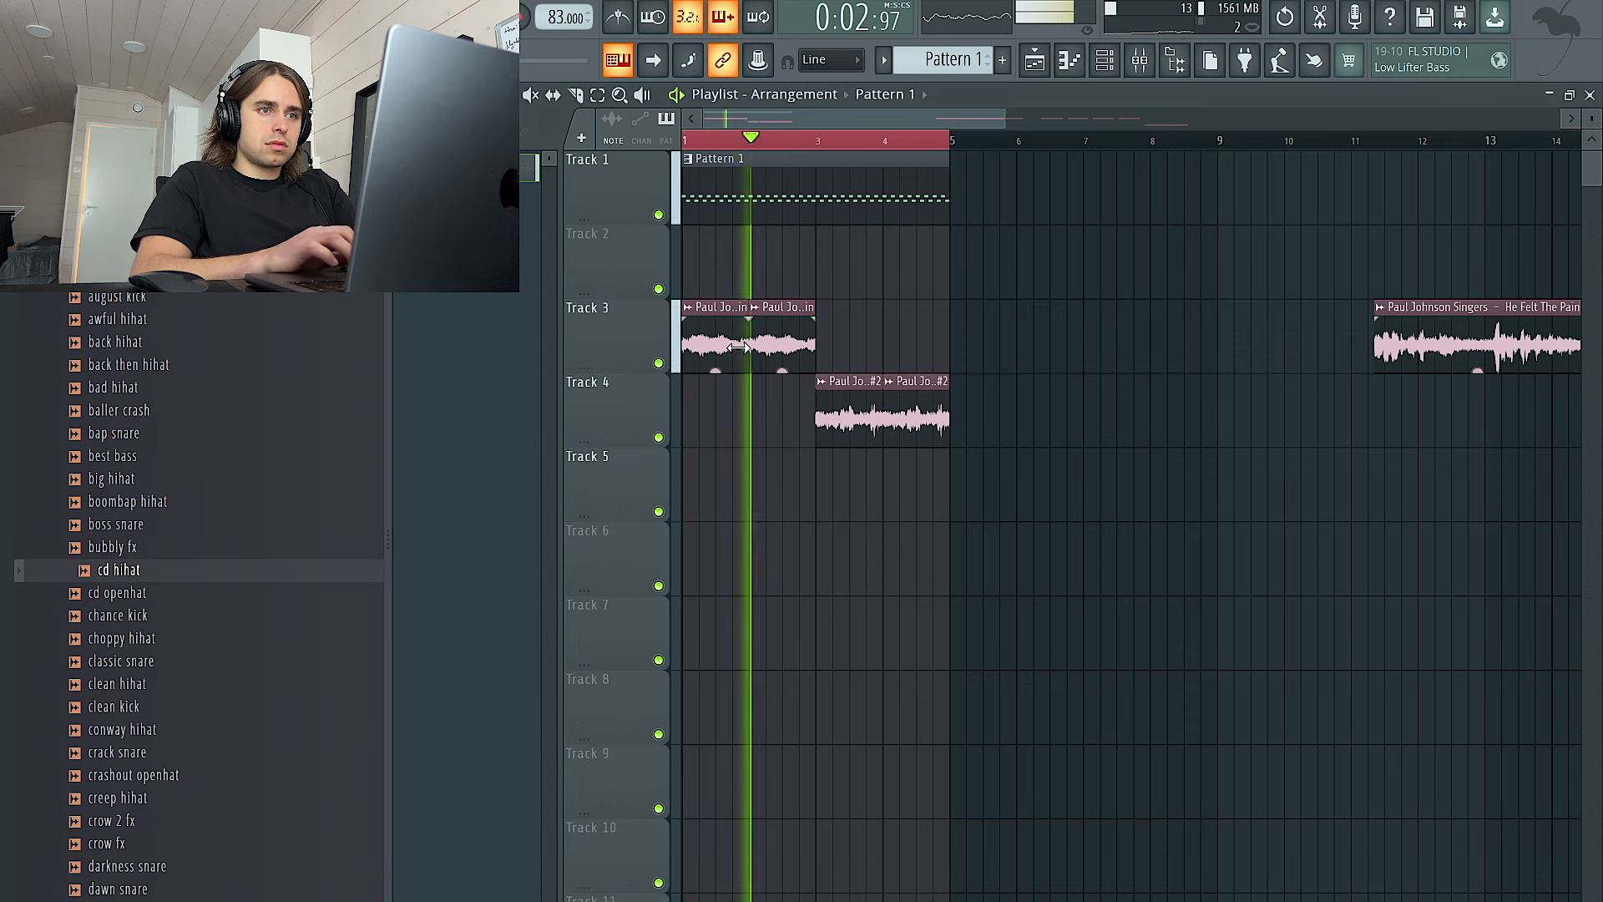
# Insert SoundShifter Pitch Stereo on the Paul Johnson Singers mixer track and set it to -3 semitones
pyautogui.doubleClick(739, 346)
pyautogui.click(1141, 60)
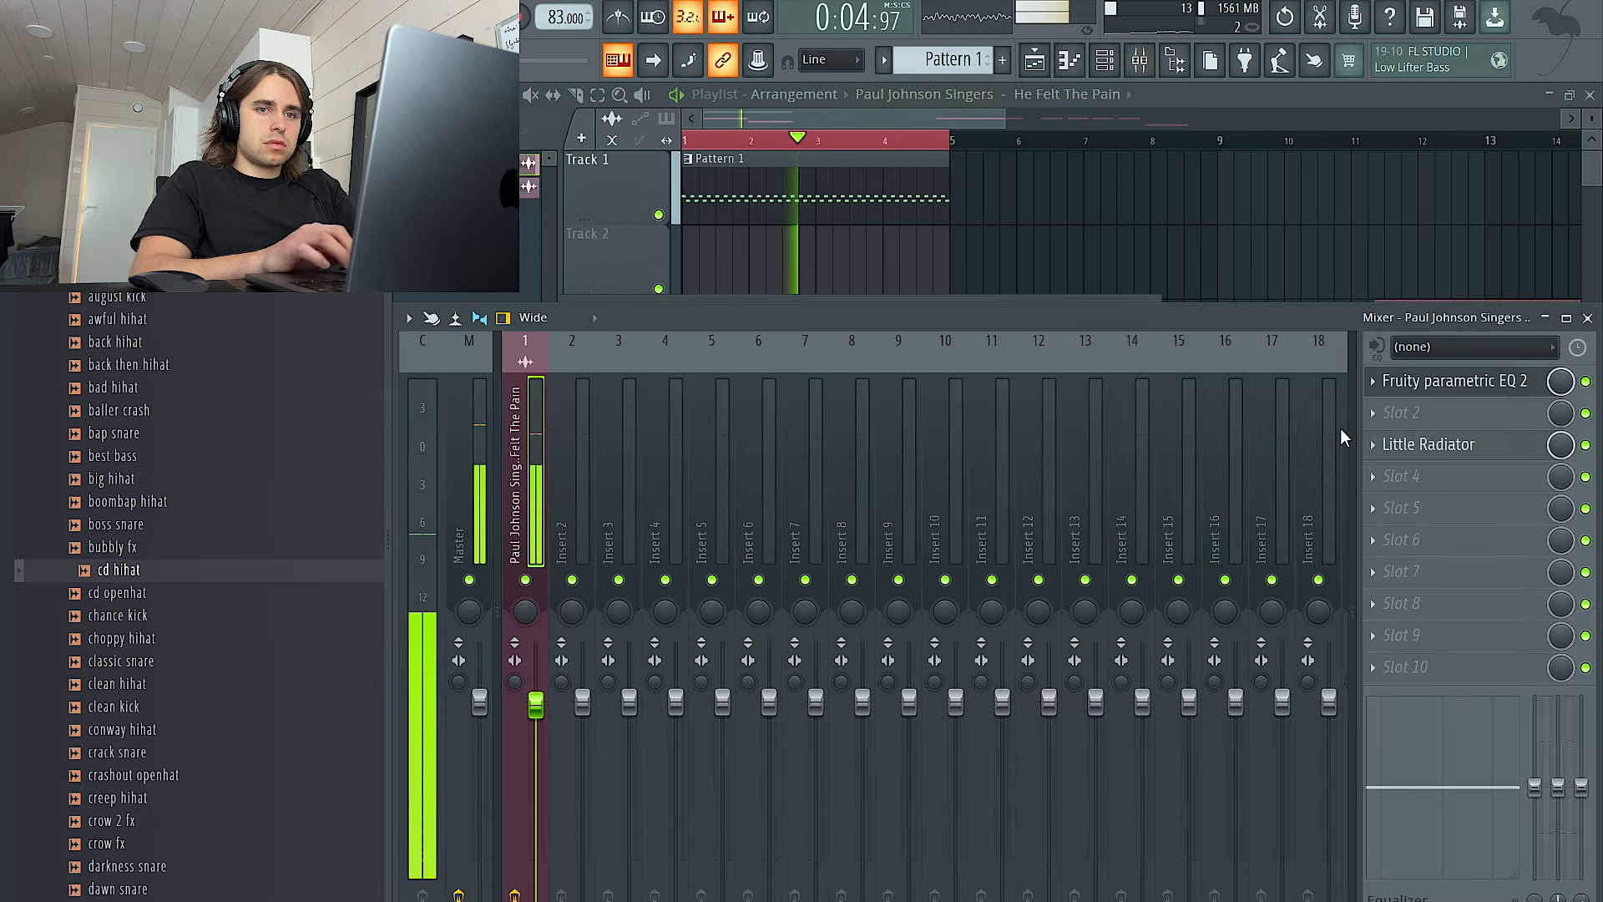
pyautogui.click(1403, 476)
pyautogui.click(936, 708)
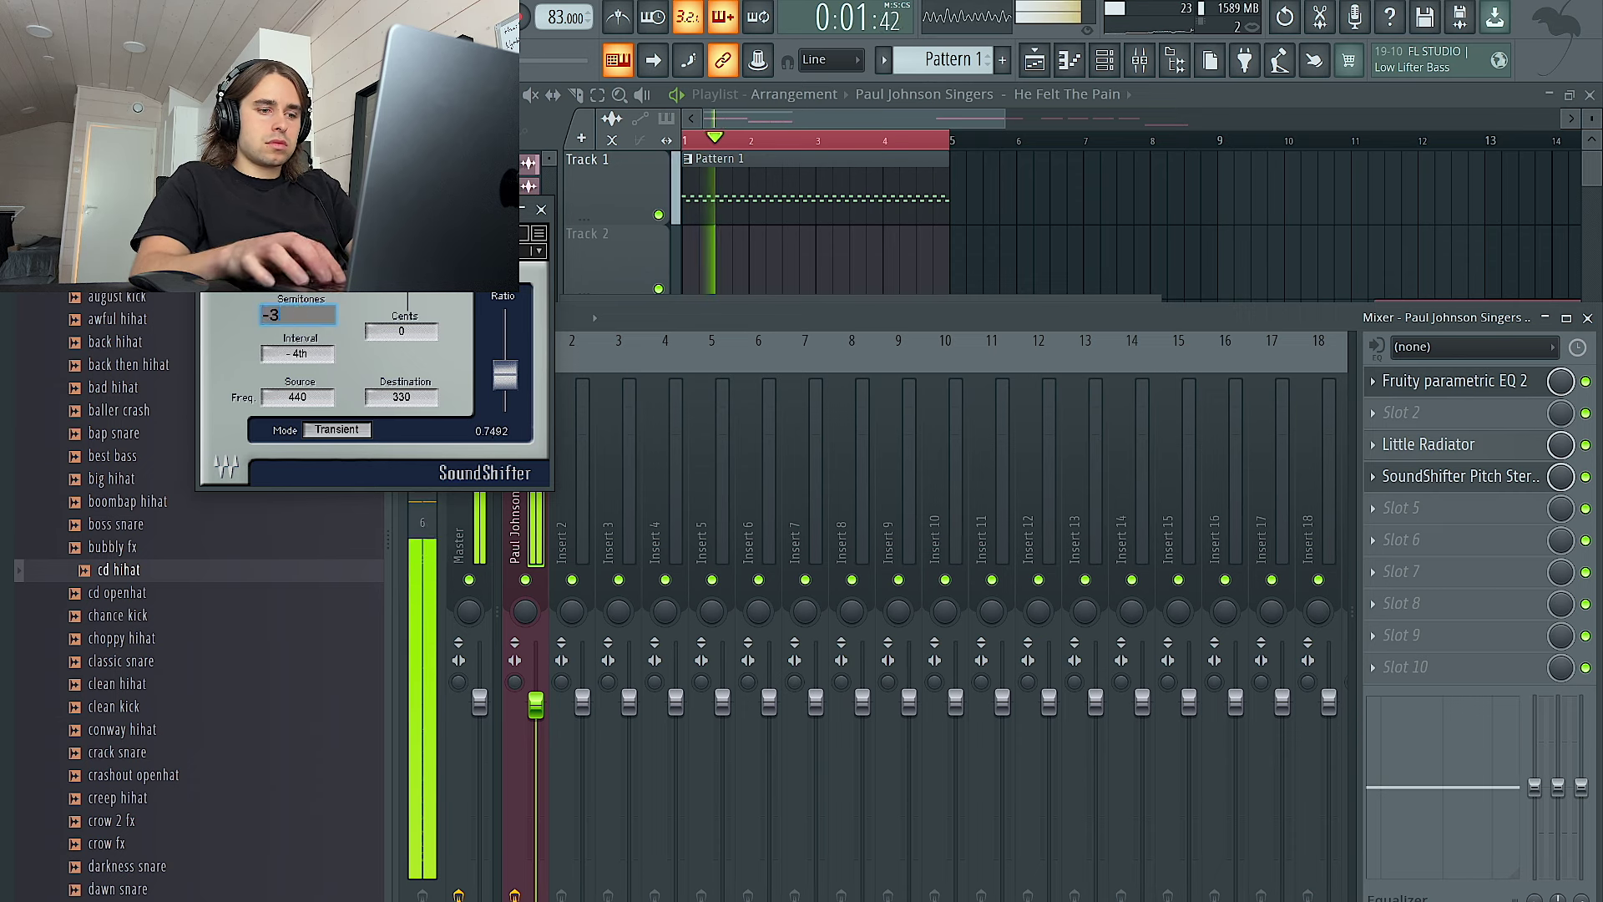
pyautogui.click(541, 210)
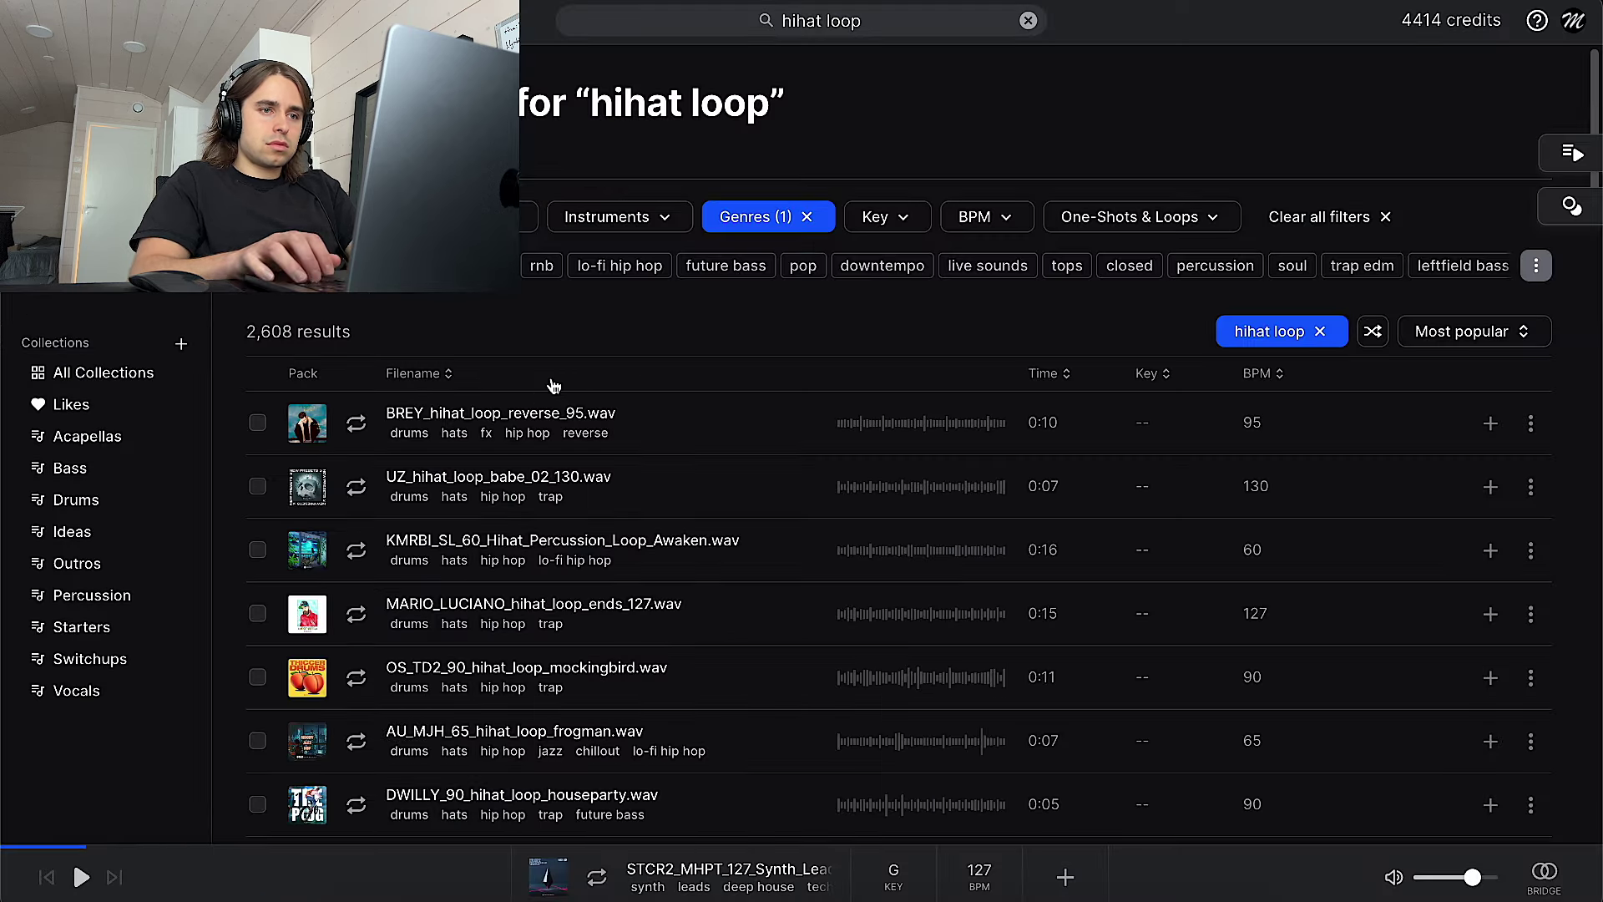
# Switch to Splice and audition the loops in the "hihat loop" search results
pyautogui.click(355, 423)
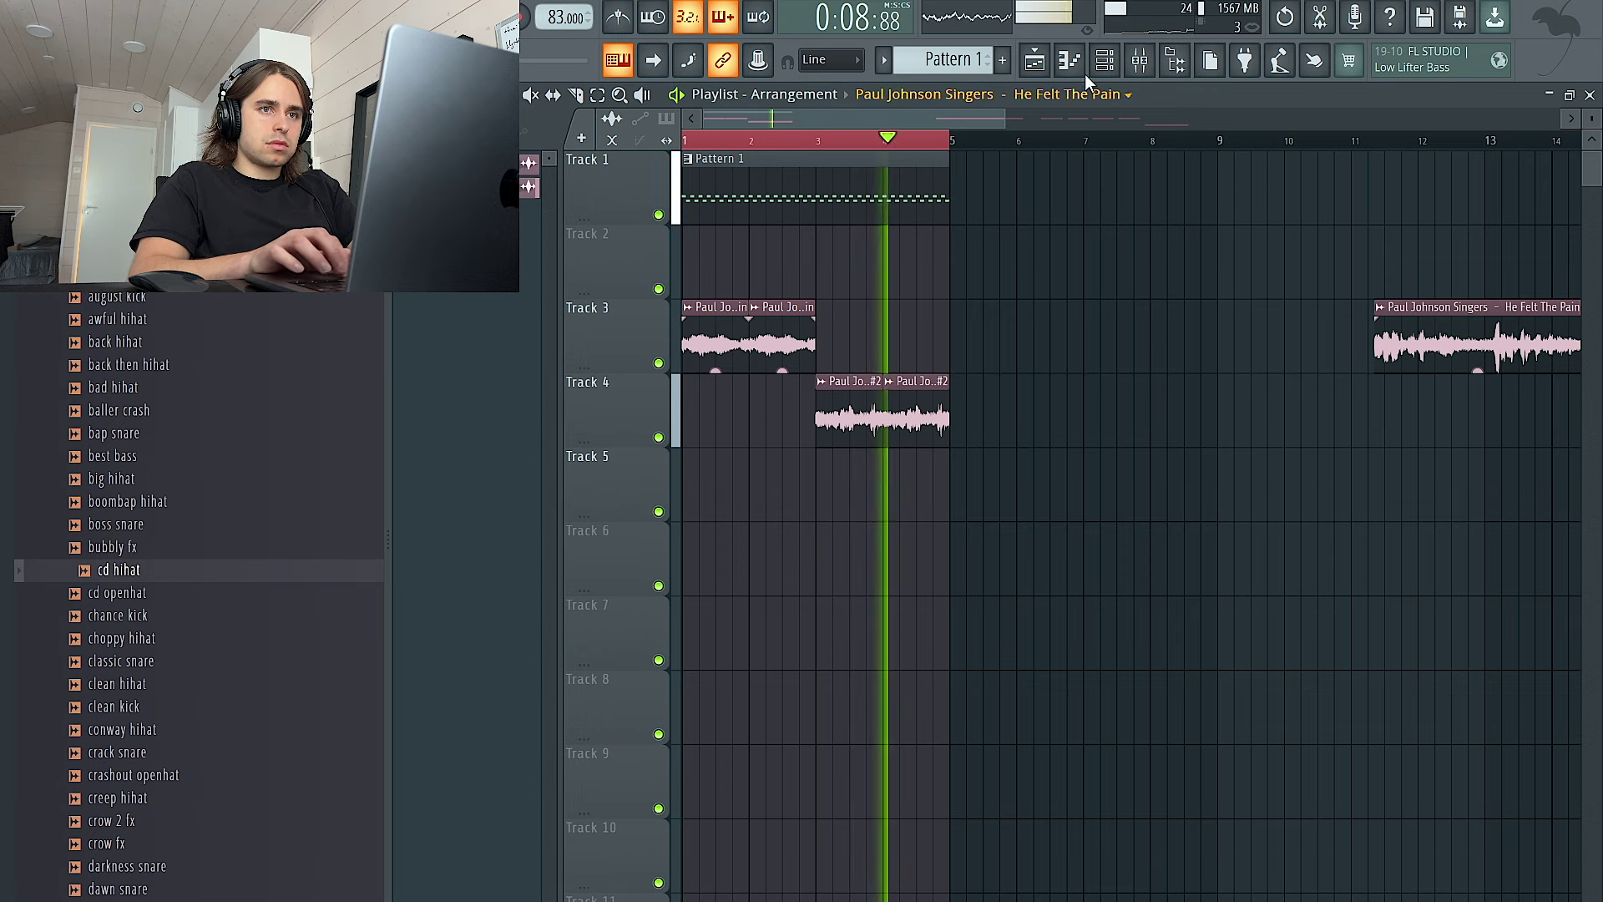
pyautogui.click(1104, 59)
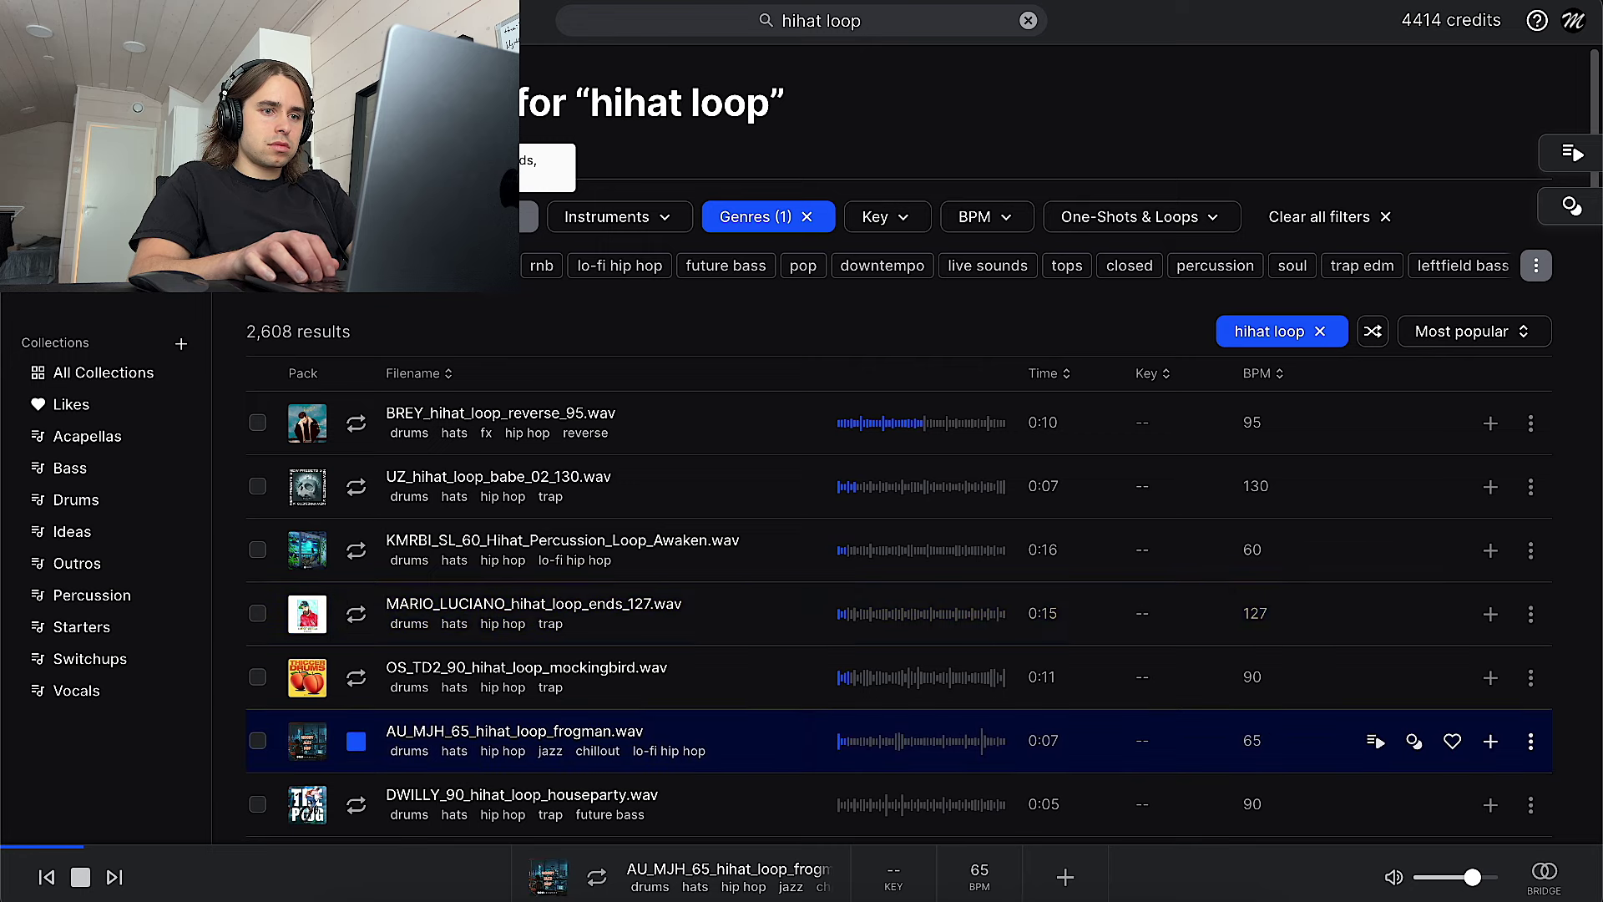
pyautogui.press('Down')
pyautogui.scroll(-6, 509, 225)
pyautogui.scroll(6, 509, 225)
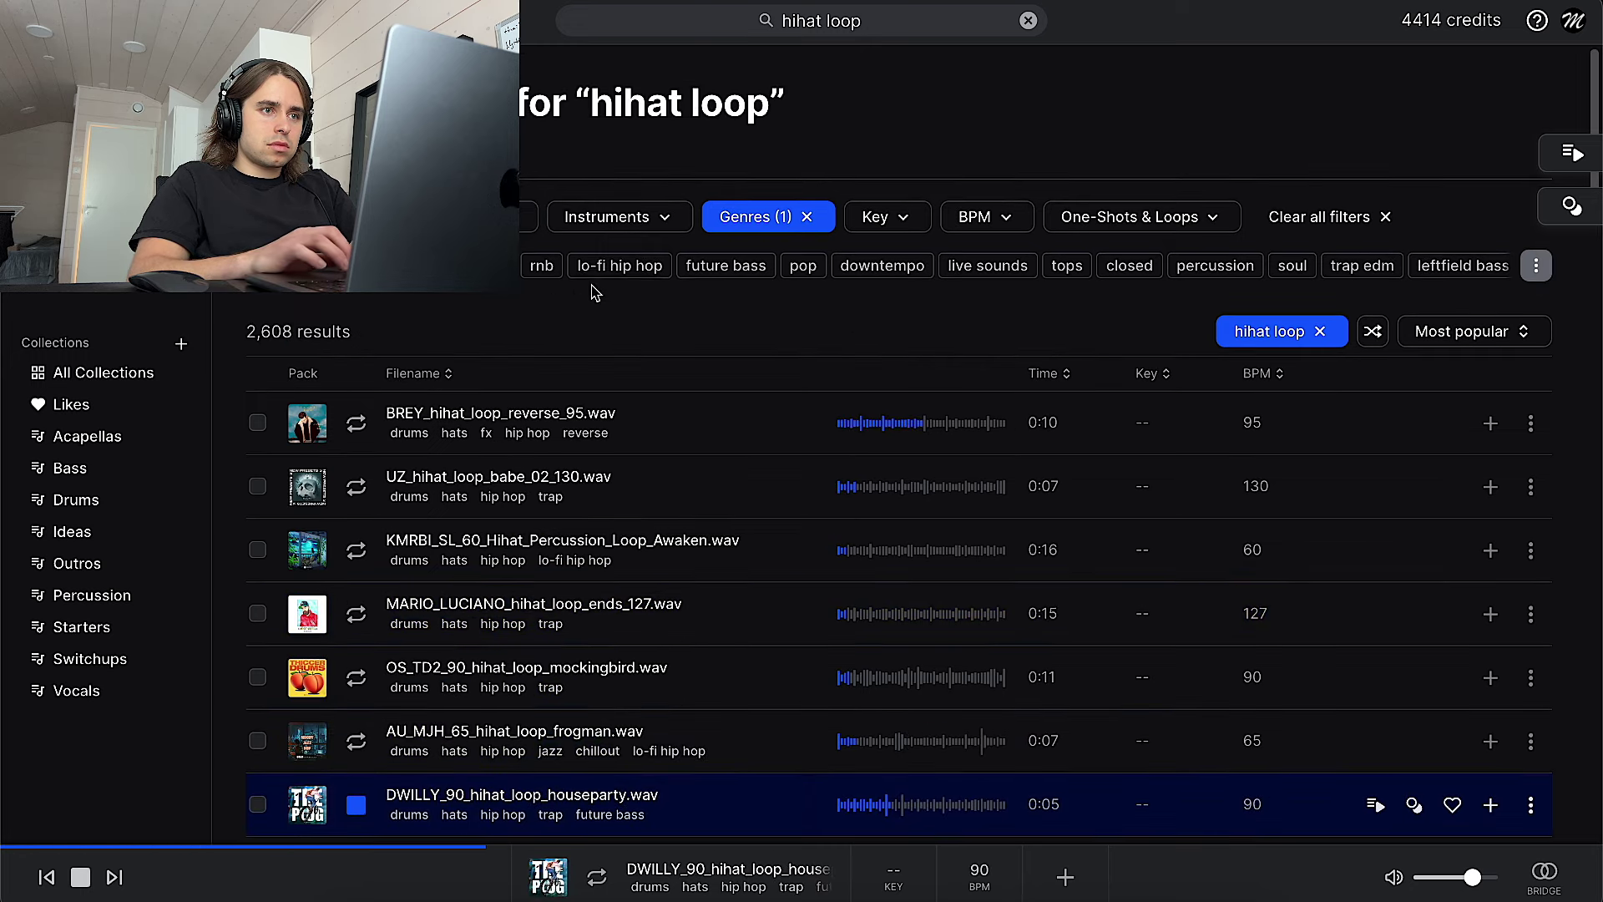
# Filter the hi-hat loops by the lo-fi hip hop genre, audition them and download AU_MJH_70_hihat_loop_bacon.wav
pyautogui.click(609, 265)
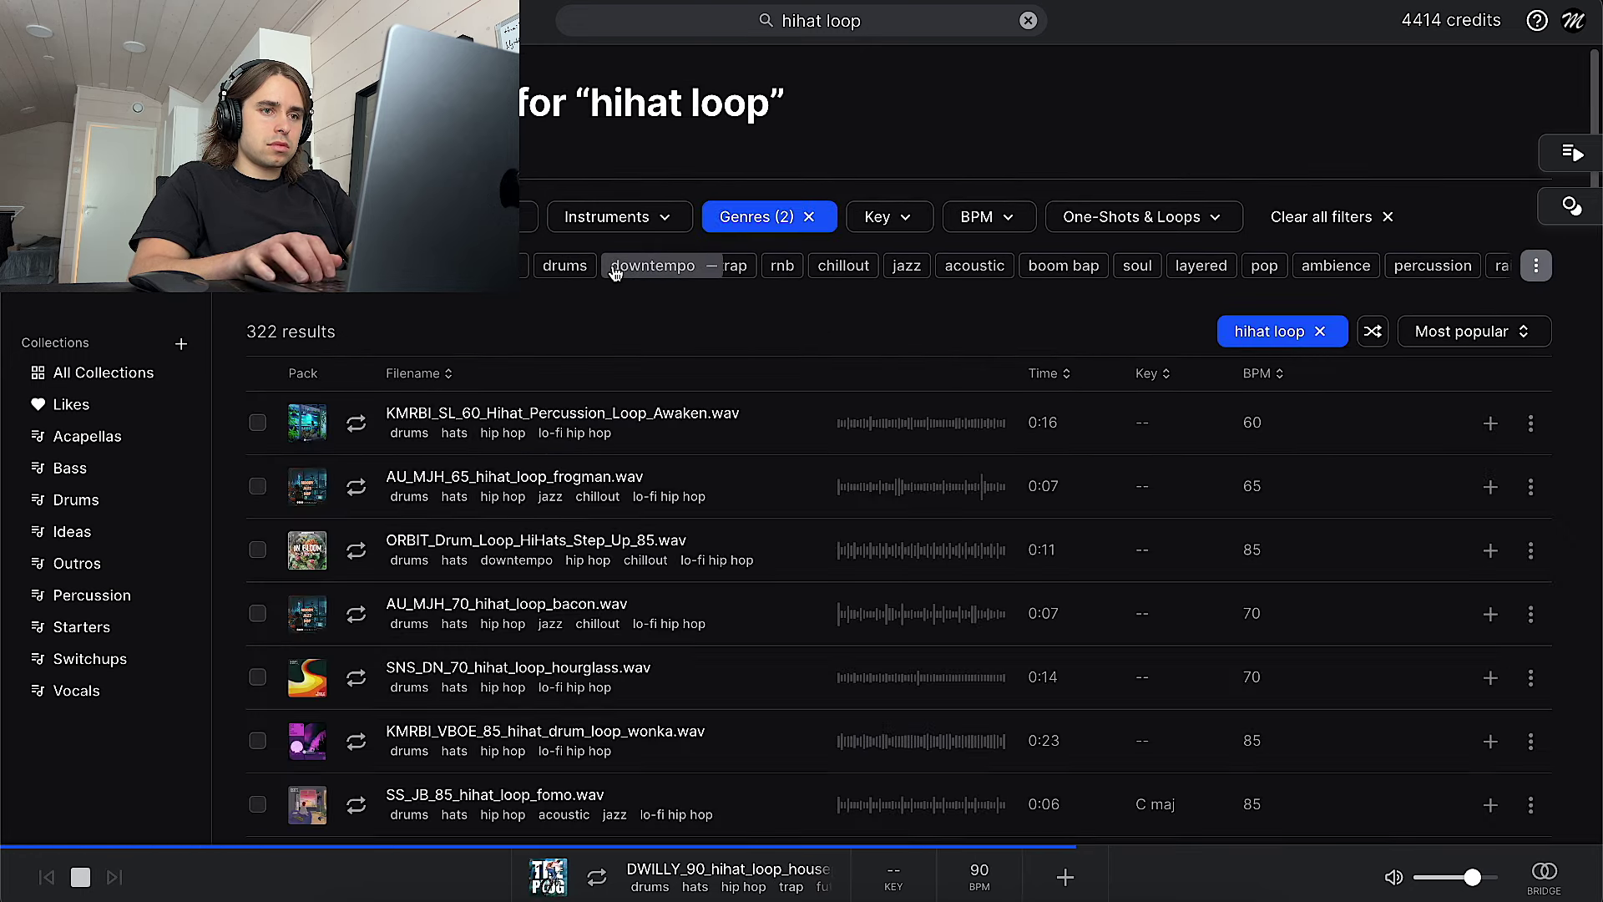
pyautogui.click(355, 423)
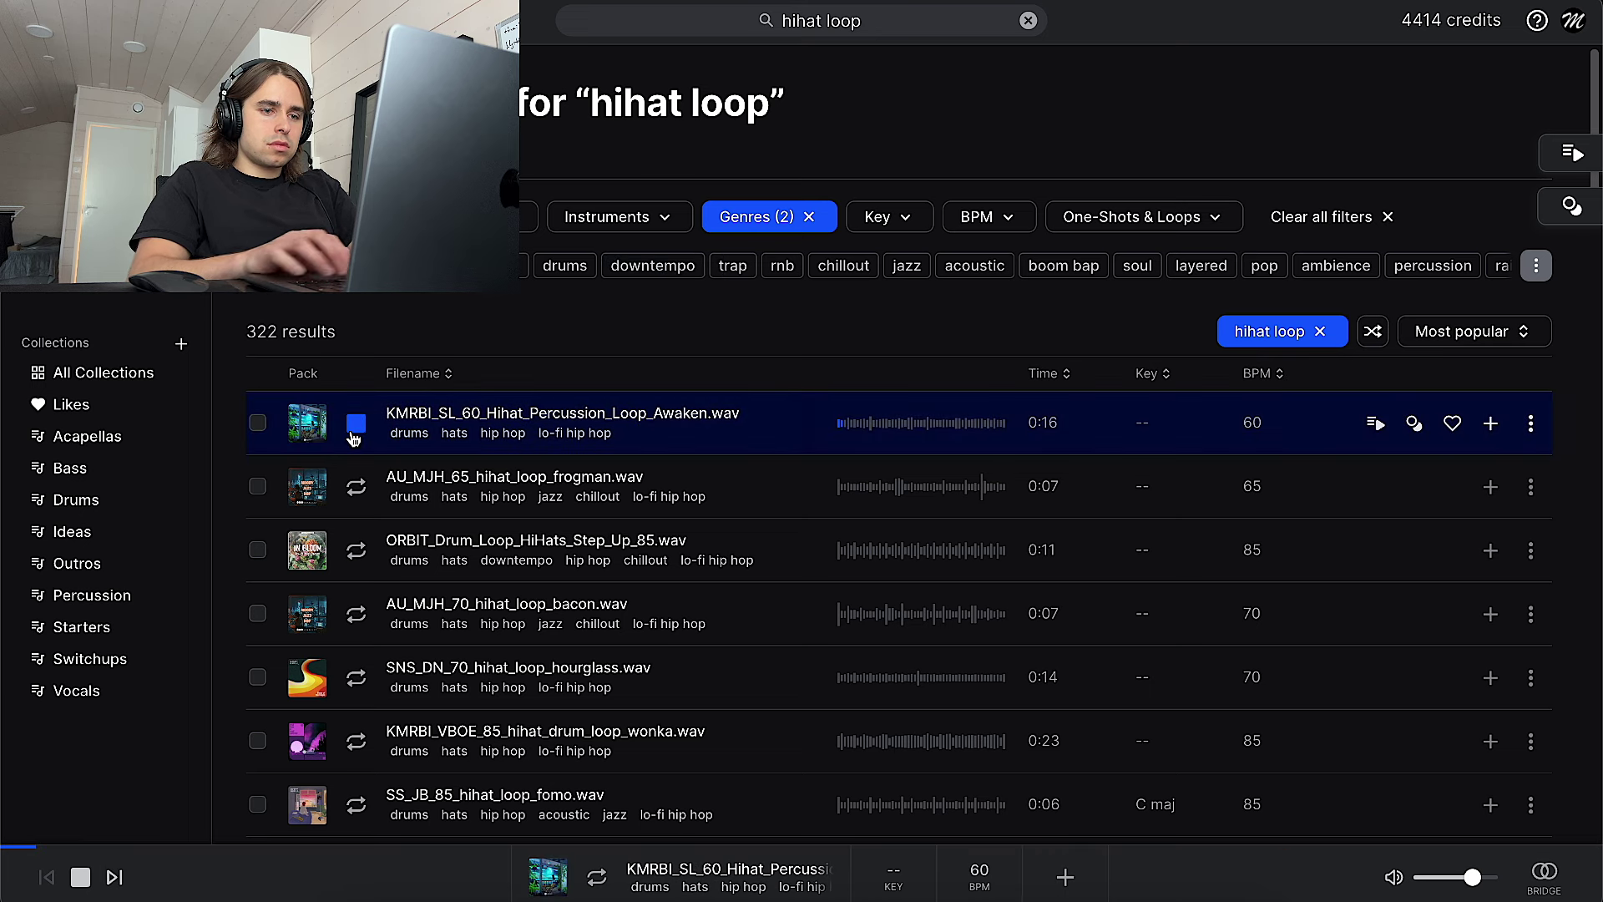
pyautogui.press('Down')
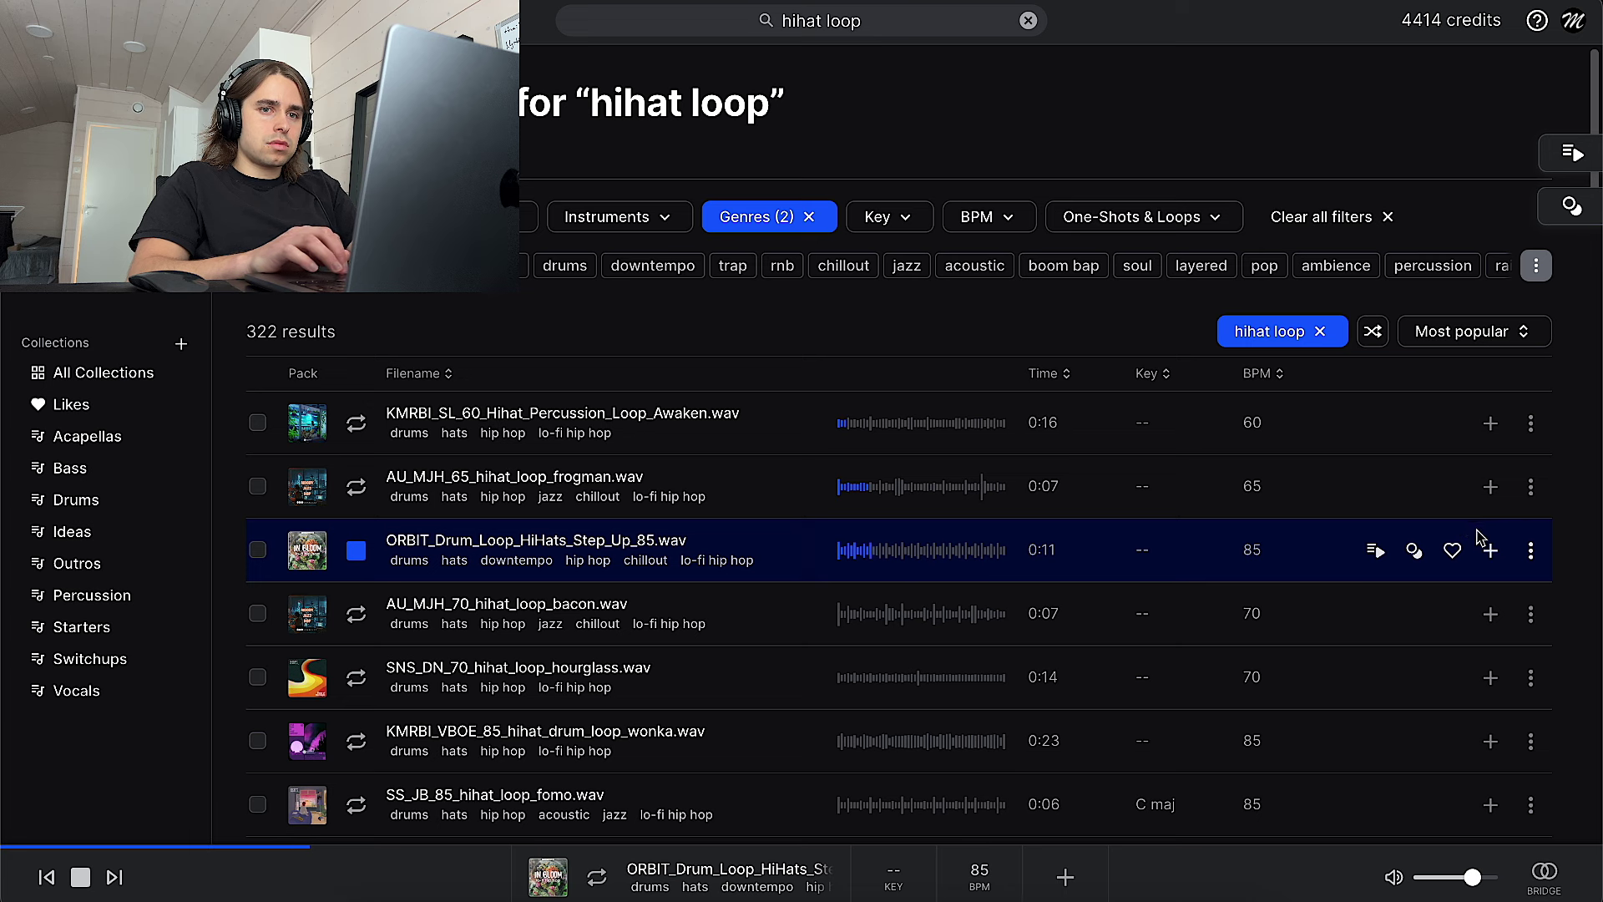
pyautogui.press('Down')
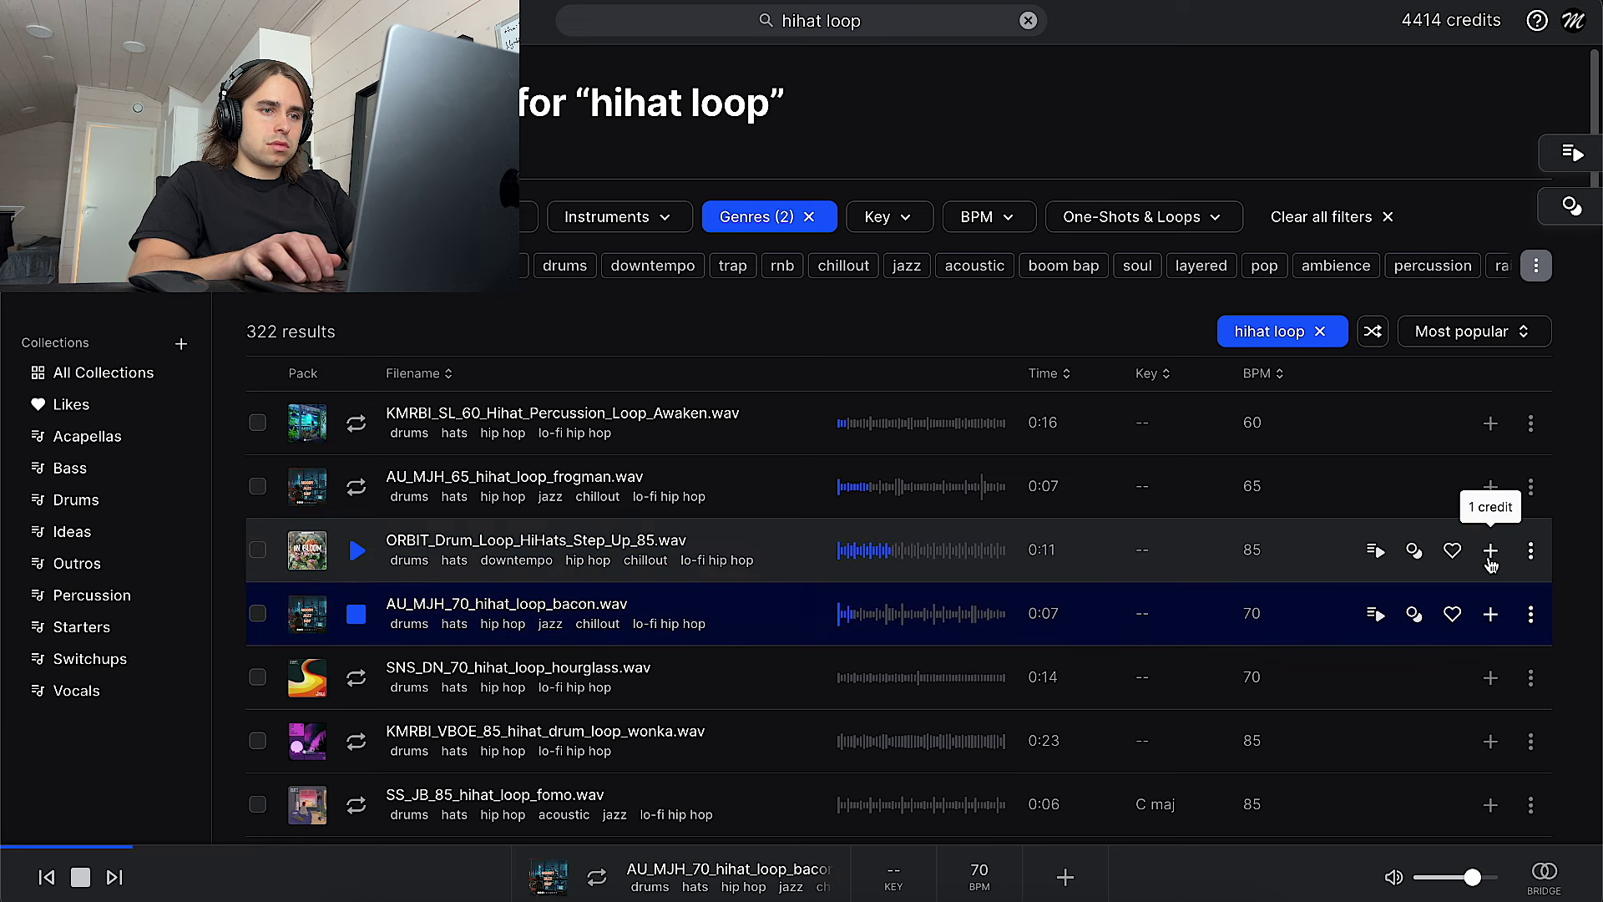
pyautogui.click(1490, 616)
# Audition a few more hi-hat loops and place AU_MJH_70_hihat_loop_bacon at the start of playlist Track 5
pyautogui.press('Down')
pyautogui.press('Down')
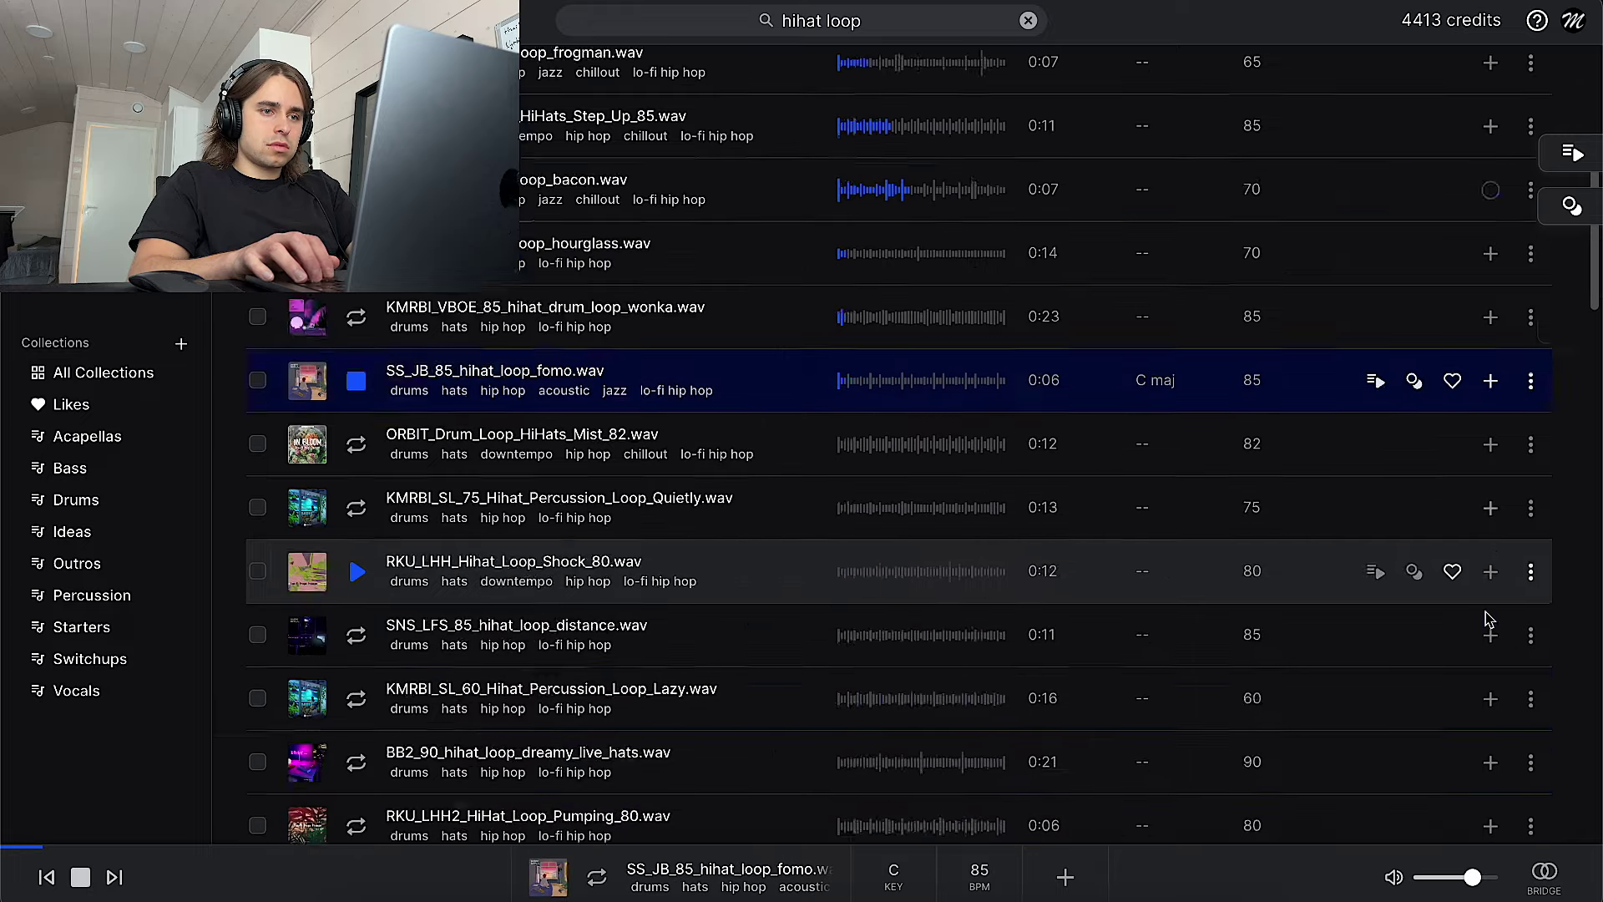
pyautogui.scroll(4, 1186, 538)
pyautogui.press('Down')
pyautogui.scroll(1, 1187, 538)
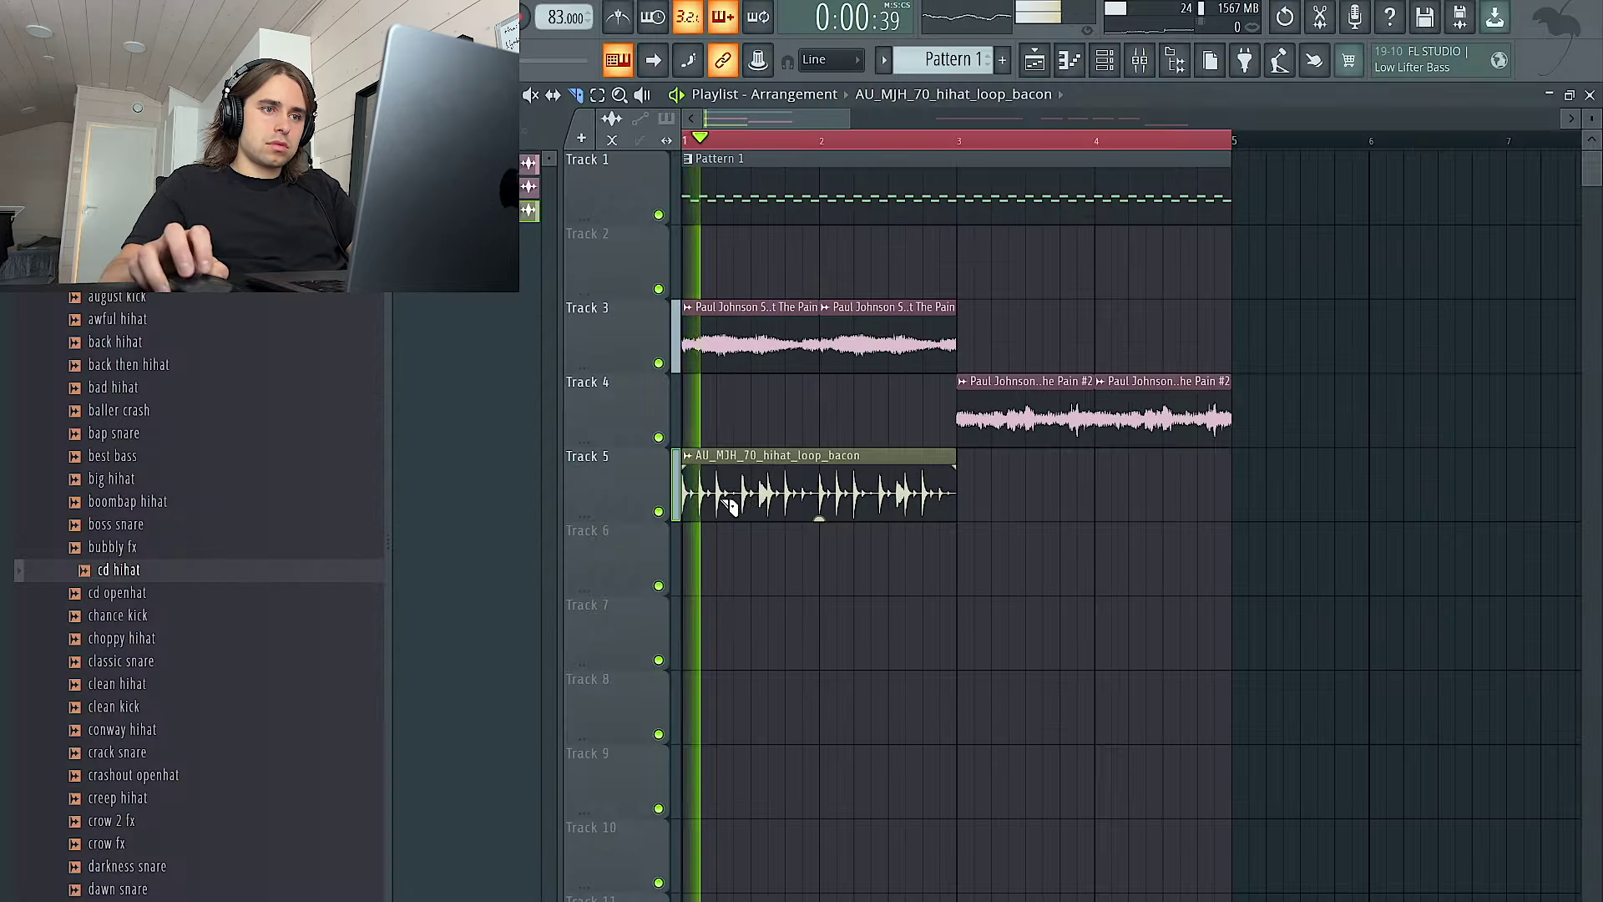
# Cut the first beat from the bacon hi-hat loop on Track 5 and repeat that slice to fill bar 1
pyautogui.scroll(3, 721, 501)
pyautogui.press('space')
pyautogui.press('space')
pyautogui.press('space')
pyautogui.click(751, 503)
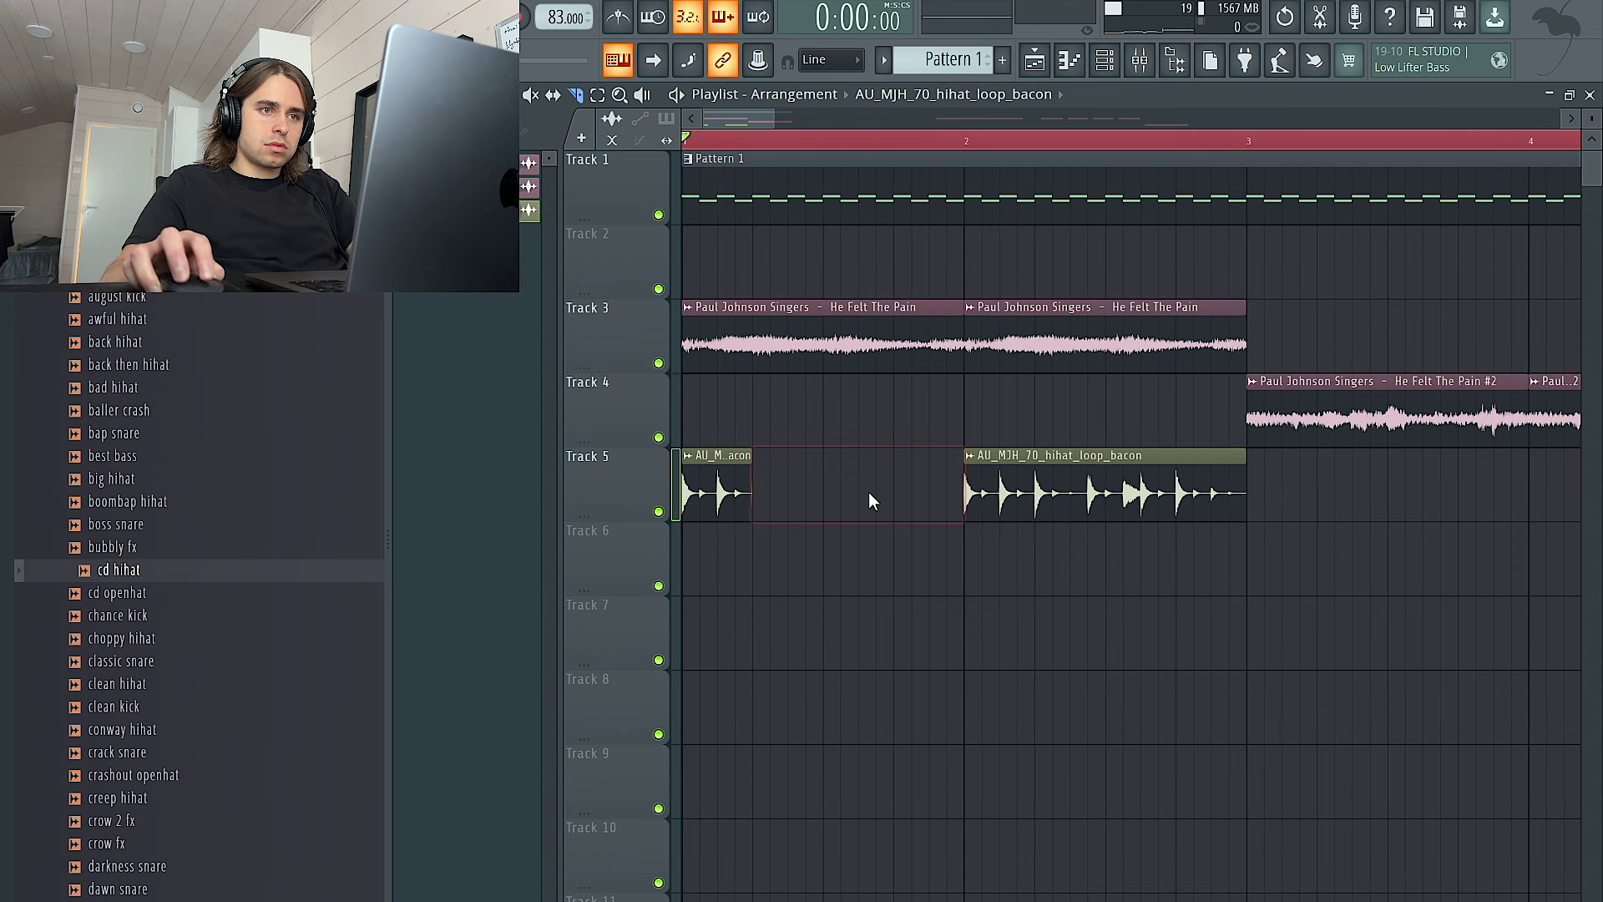
pyautogui.moveTo(868, 501); pyautogui.dragTo(572, 487)
pyautogui.hotkey('ctrl', 'b')
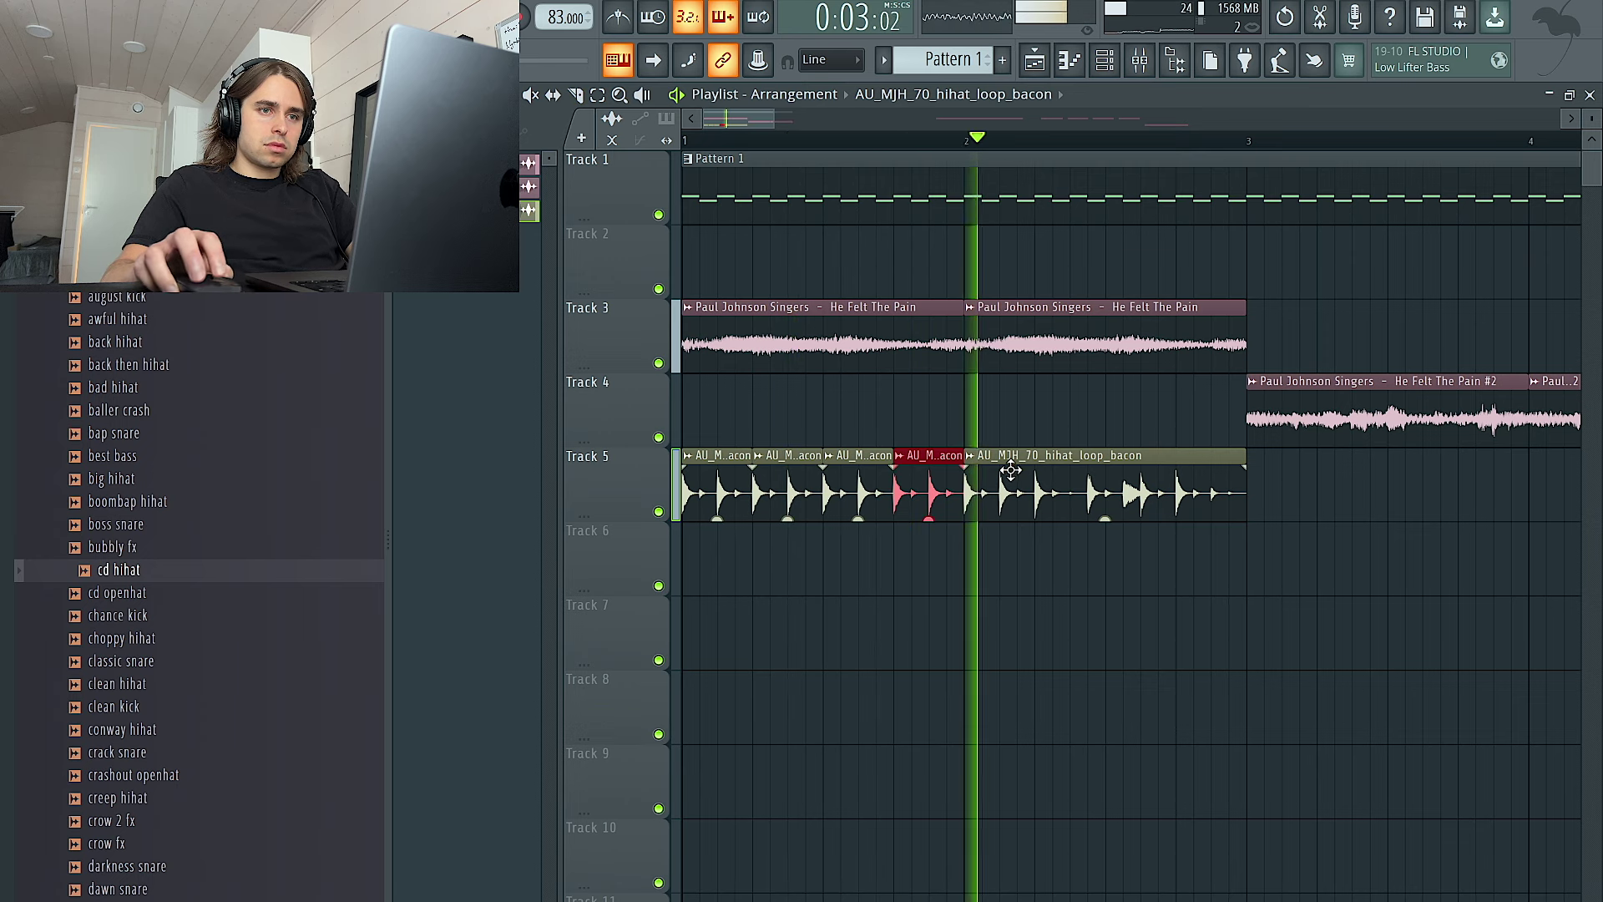
pyautogui.press('space')
pyautogui.press('space')
# Move the remaining one-bar bacon hi-hat clip to bar 3 and duplicate the four one-beat slices into bar 2
pyautogui.rightClick(1040, 494)
pyautogui.hotkey('ctrl', 'z')
pyautogui.moveTo(1022, 493); pyautogui.dragTo(1463, 494)
pyautogui.moveTo(1098, 503); pyautogui.dragTo(633, 488)
pyautogui.hotkey('ctrl', 'b')
# Duplicate the one-bar bacon hi-hat clip from bar 3 into bar 4 on Track 5
pyautogui.hscroll(4, 1007, 501)
pyautogui.moveTo(1169, 499); pyautogui.dragTo(1013, 497)
pyautogui.keyDown('ctrl'); pyautogui.click(1073, 496); pyautogui.keyUp('ctrl')
pyautogui.hotkey('ctrl', 'b')
pyautogui.scroll(-4, 1077, 491)
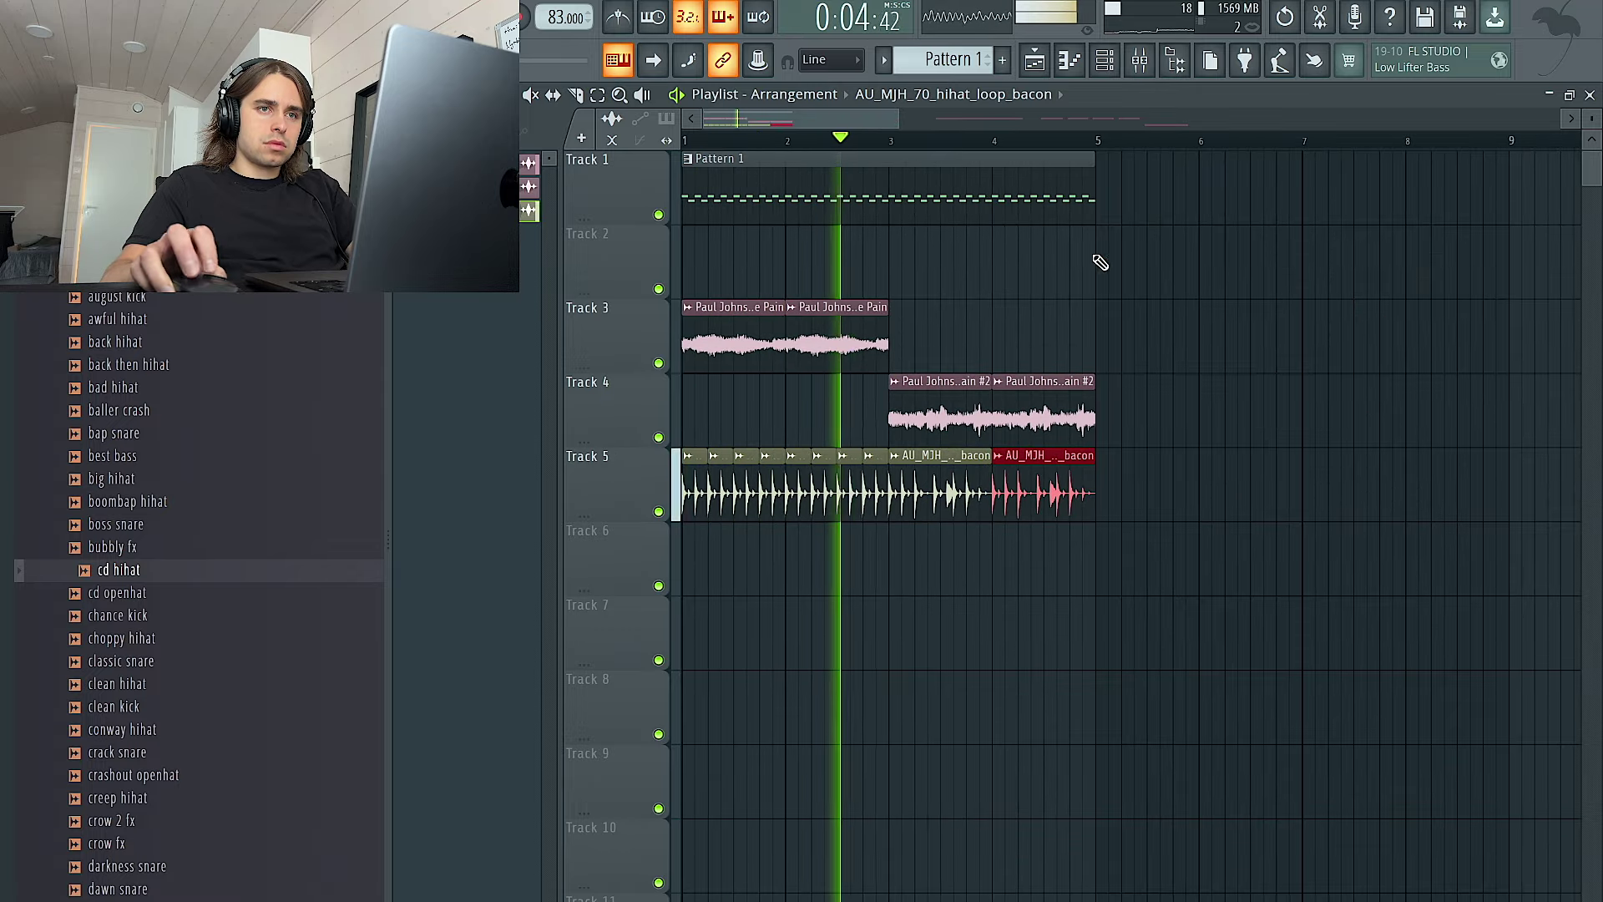
# Delete the SoundShifter Pitch Stereo effect from the Paul Johnson Singers mixer track
pyautogui.click(1140, 61)
pyautogui.click(532, 469)
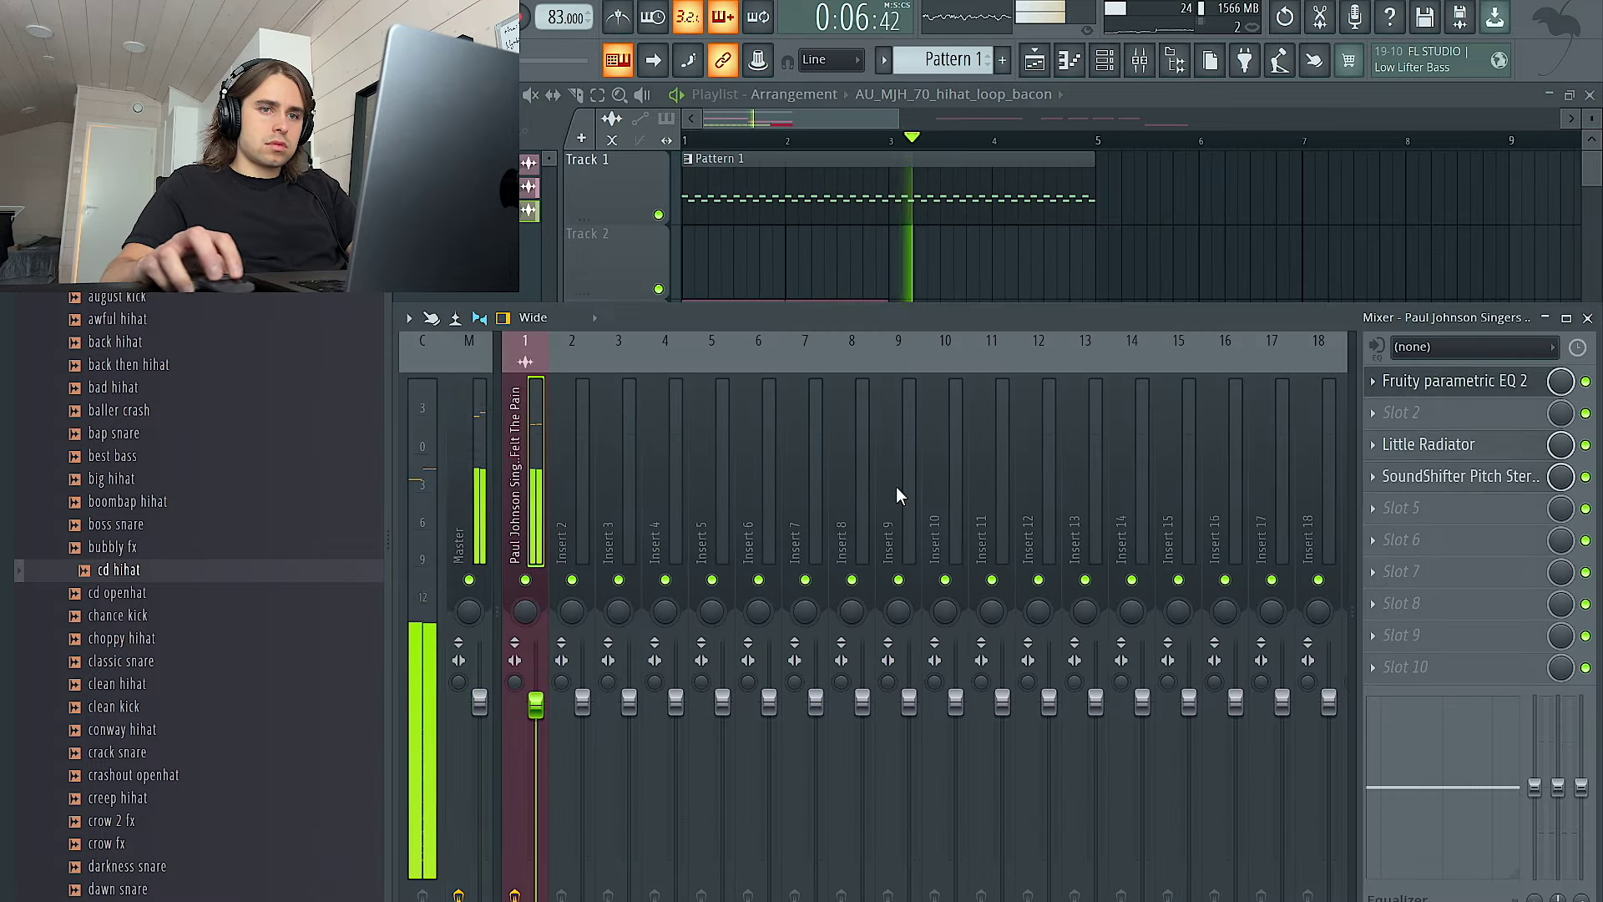
pyautogui.click(1389, 479)
pyautogui.click(1396, 524)
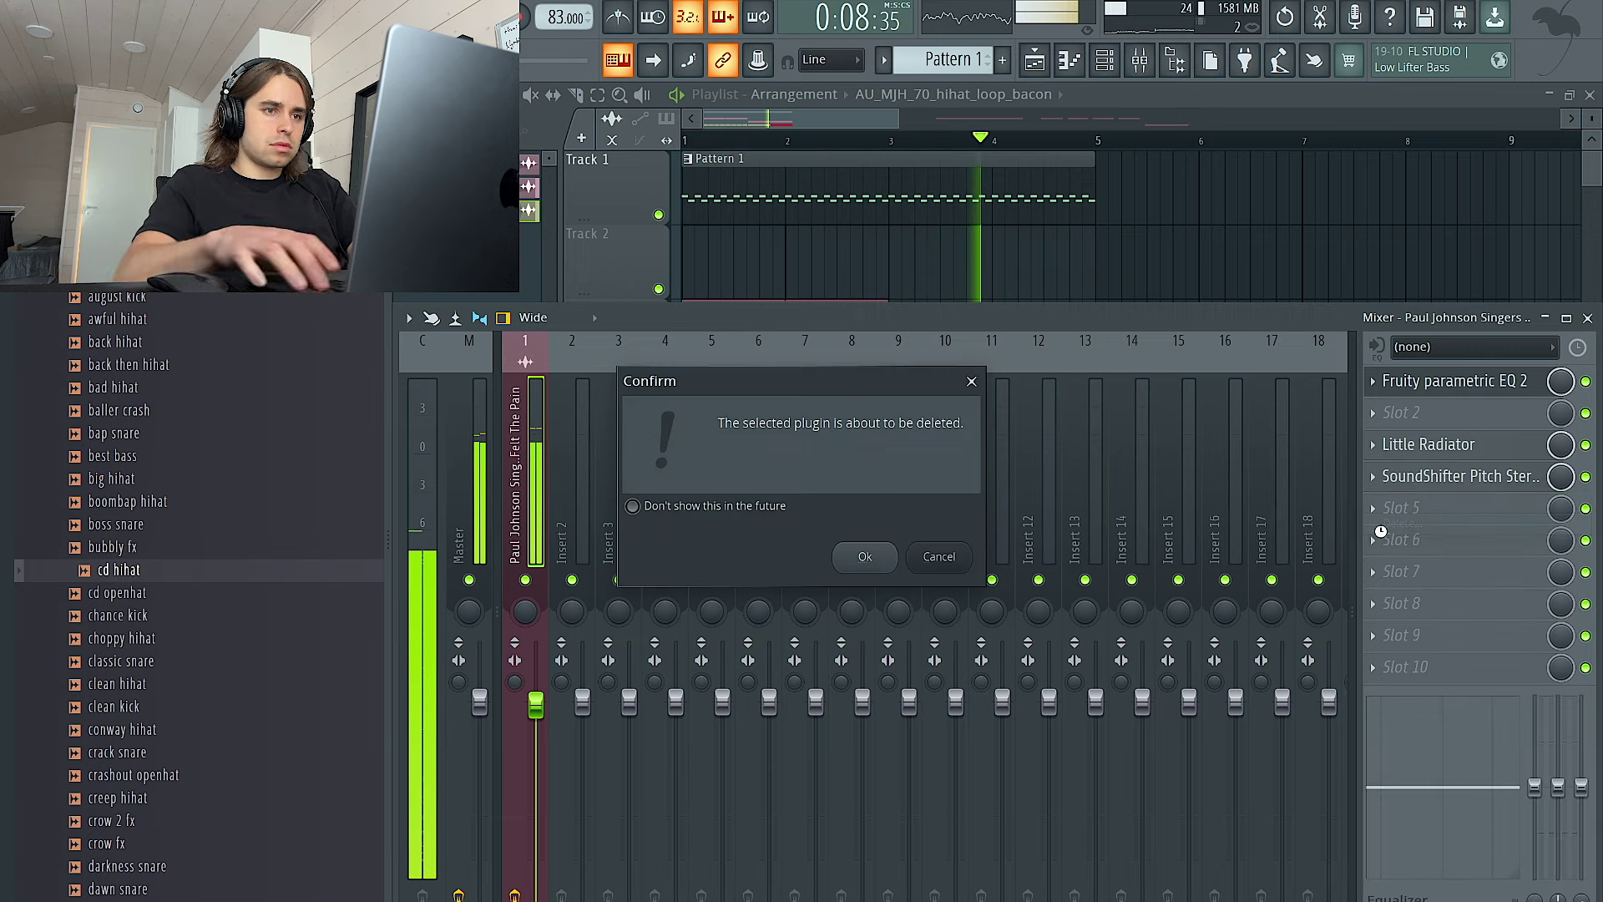
pyautogui.press('Return')
pyautogui.press('F9')
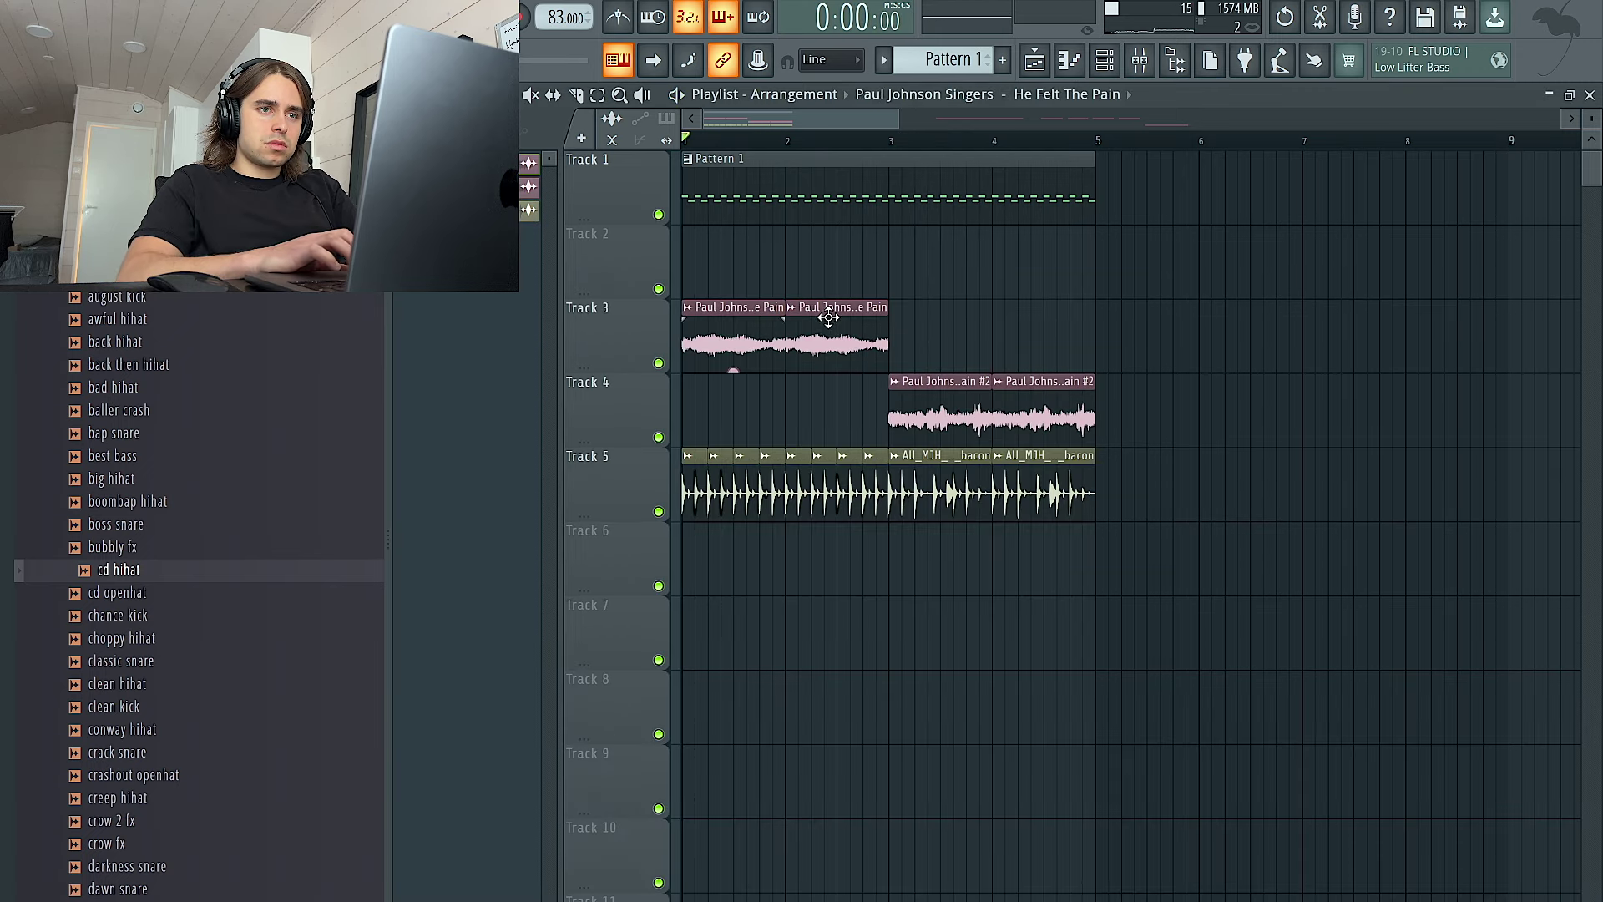
# Adjust the time-stretching pitch of both Paul Johnson Singers audio clips in their sample settings
pyautogui.doubleClick(828, 318)
pyautogui.rightClick(881, 423)
pyautogui.click(890, 439)
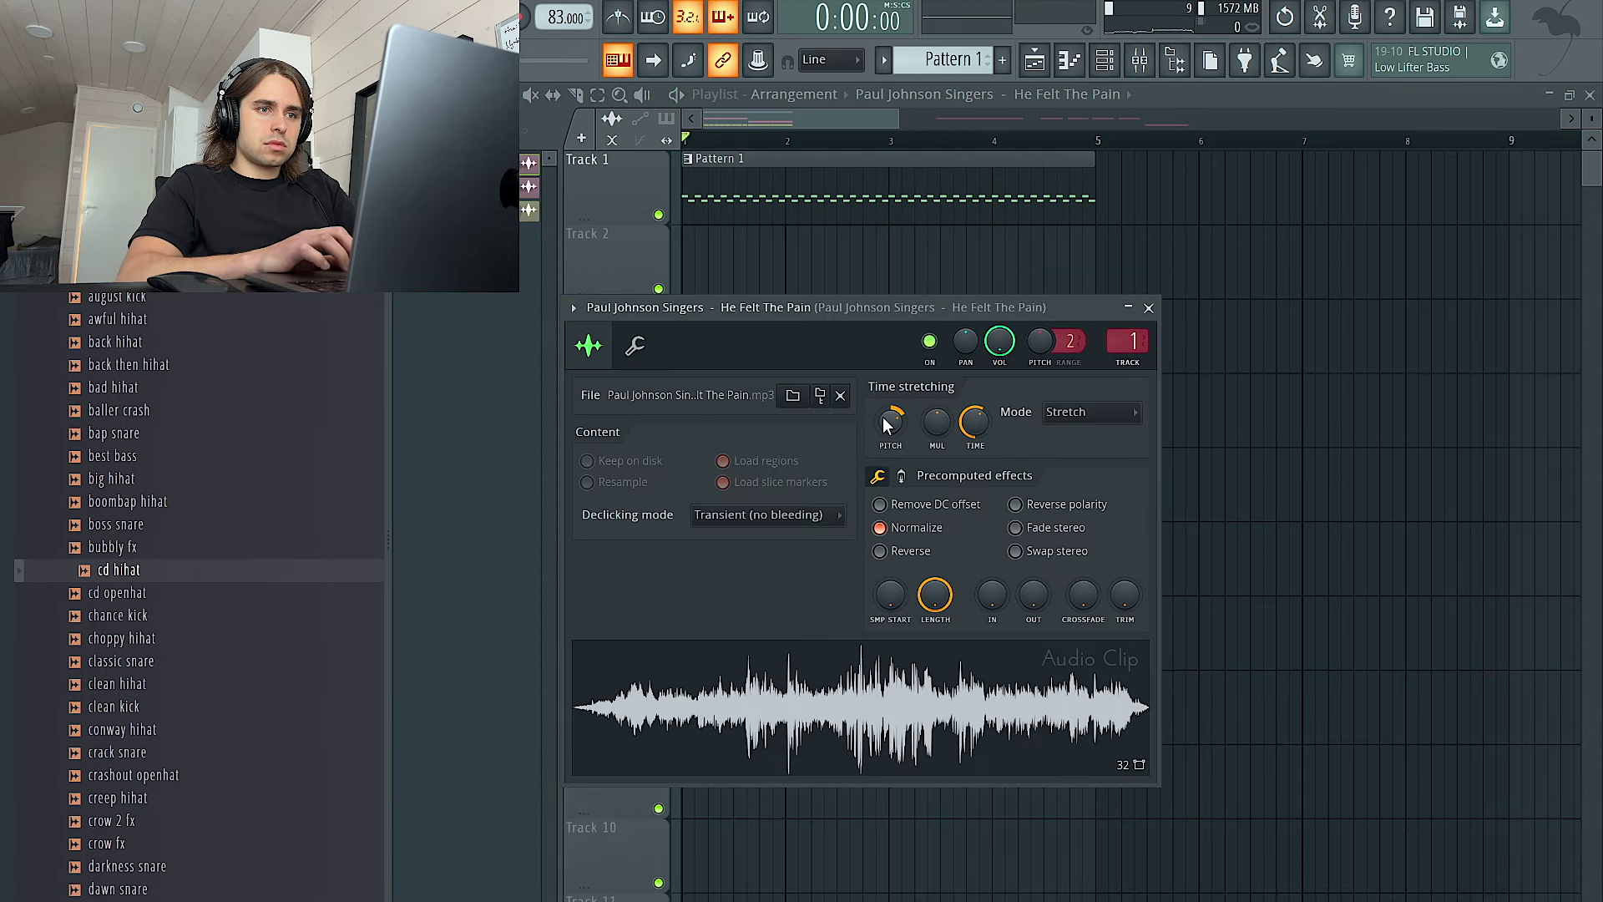
pyautogui.press('Escape')
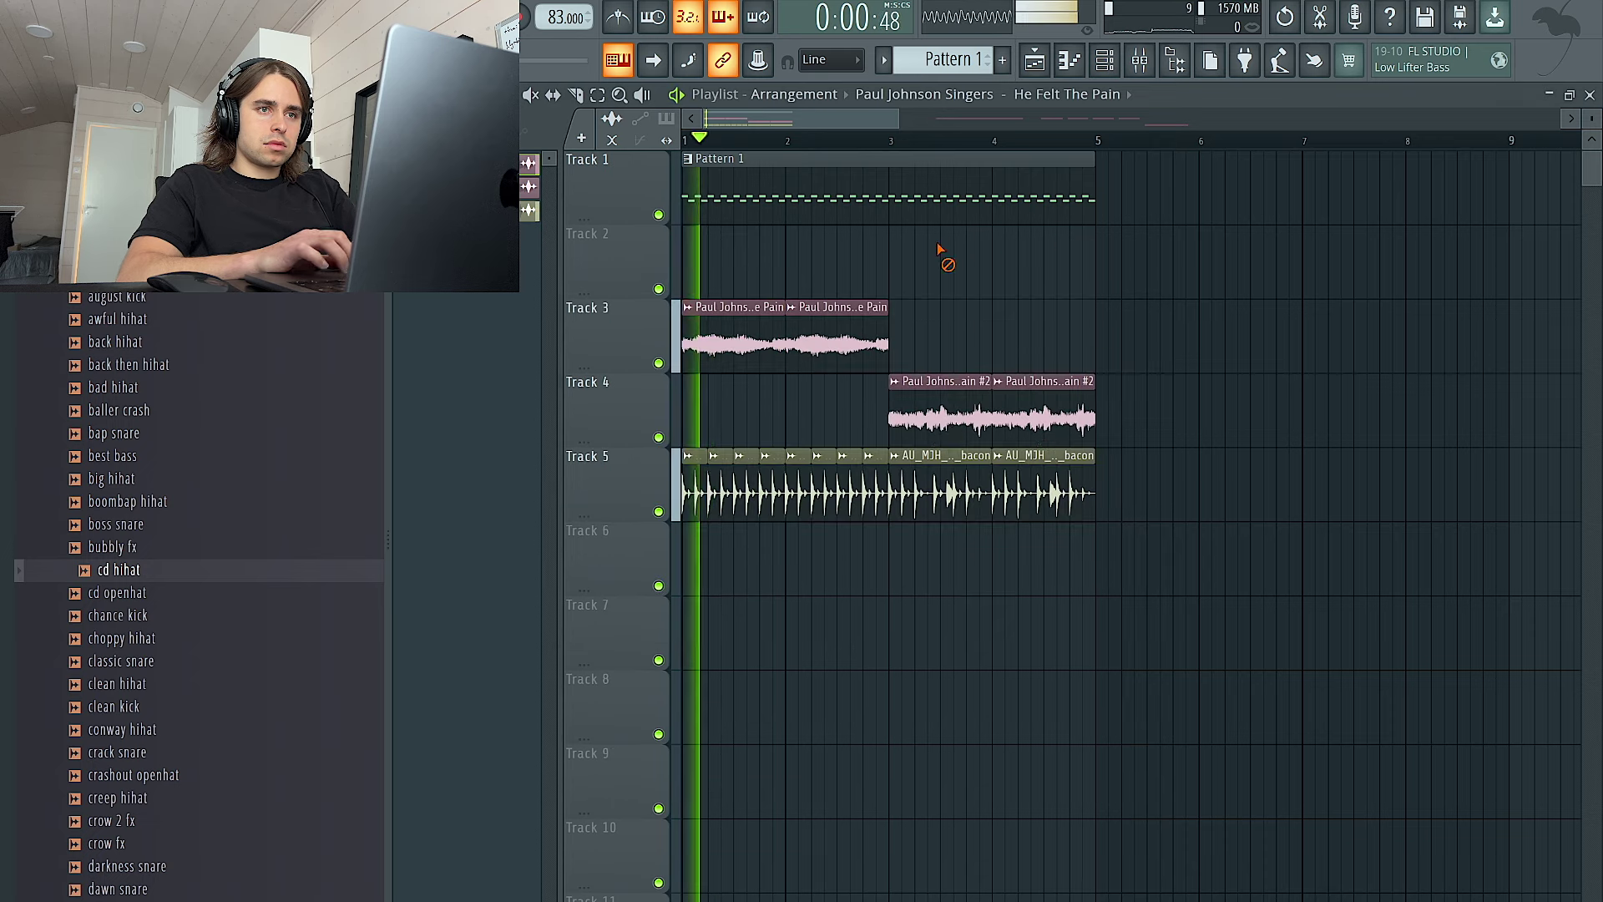
pyautogui.doubleClick(947, 438)
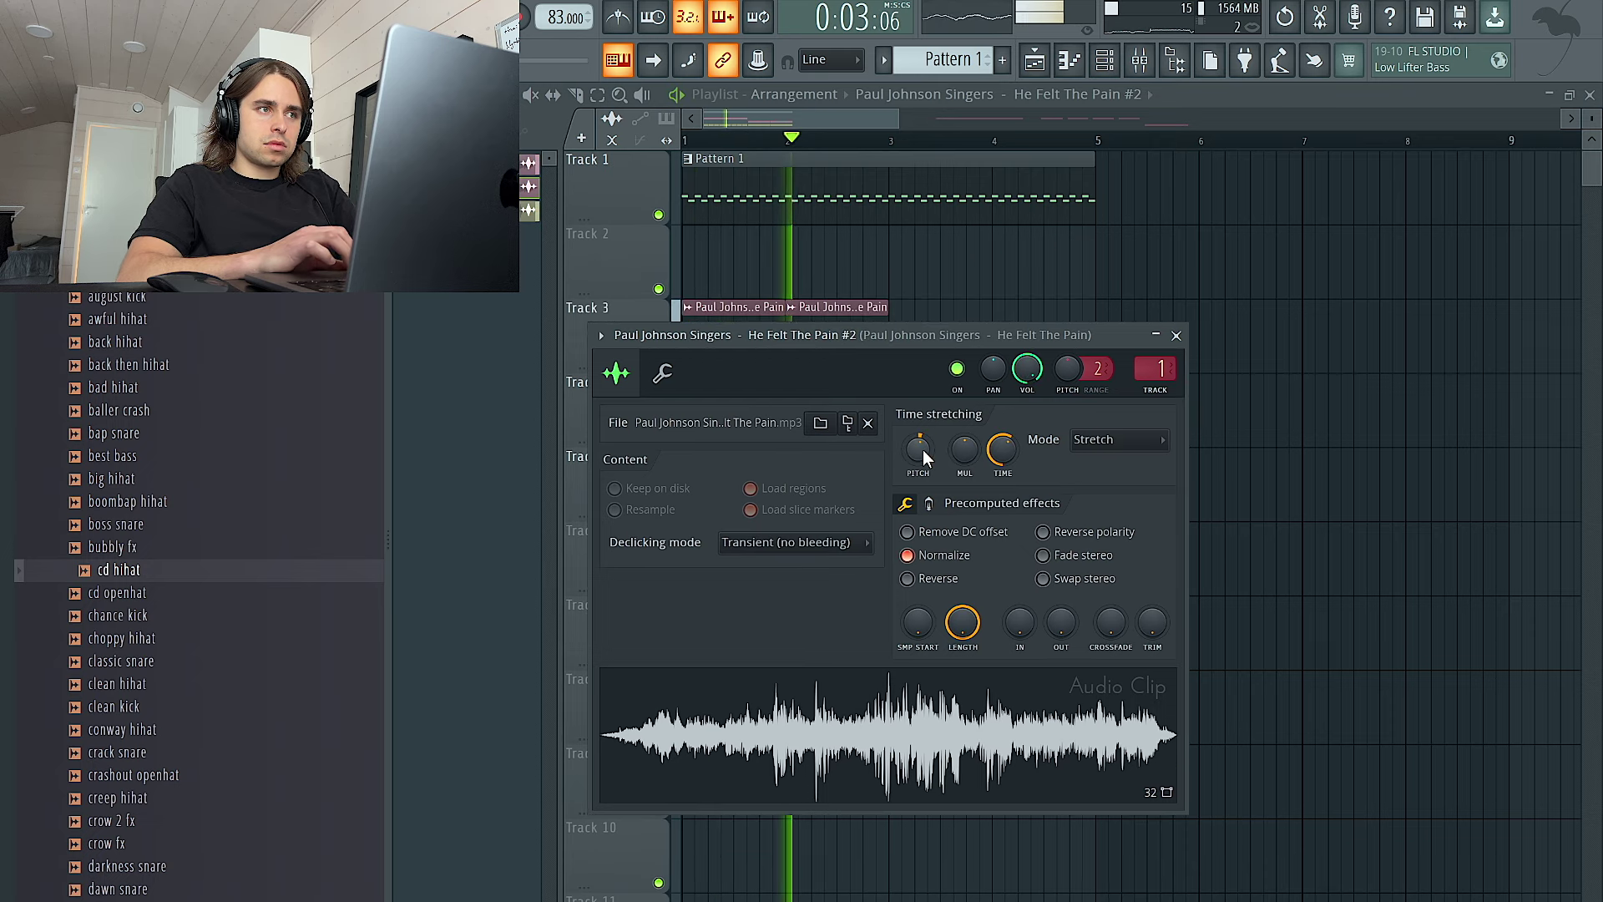
pyautogui.press('Escape')
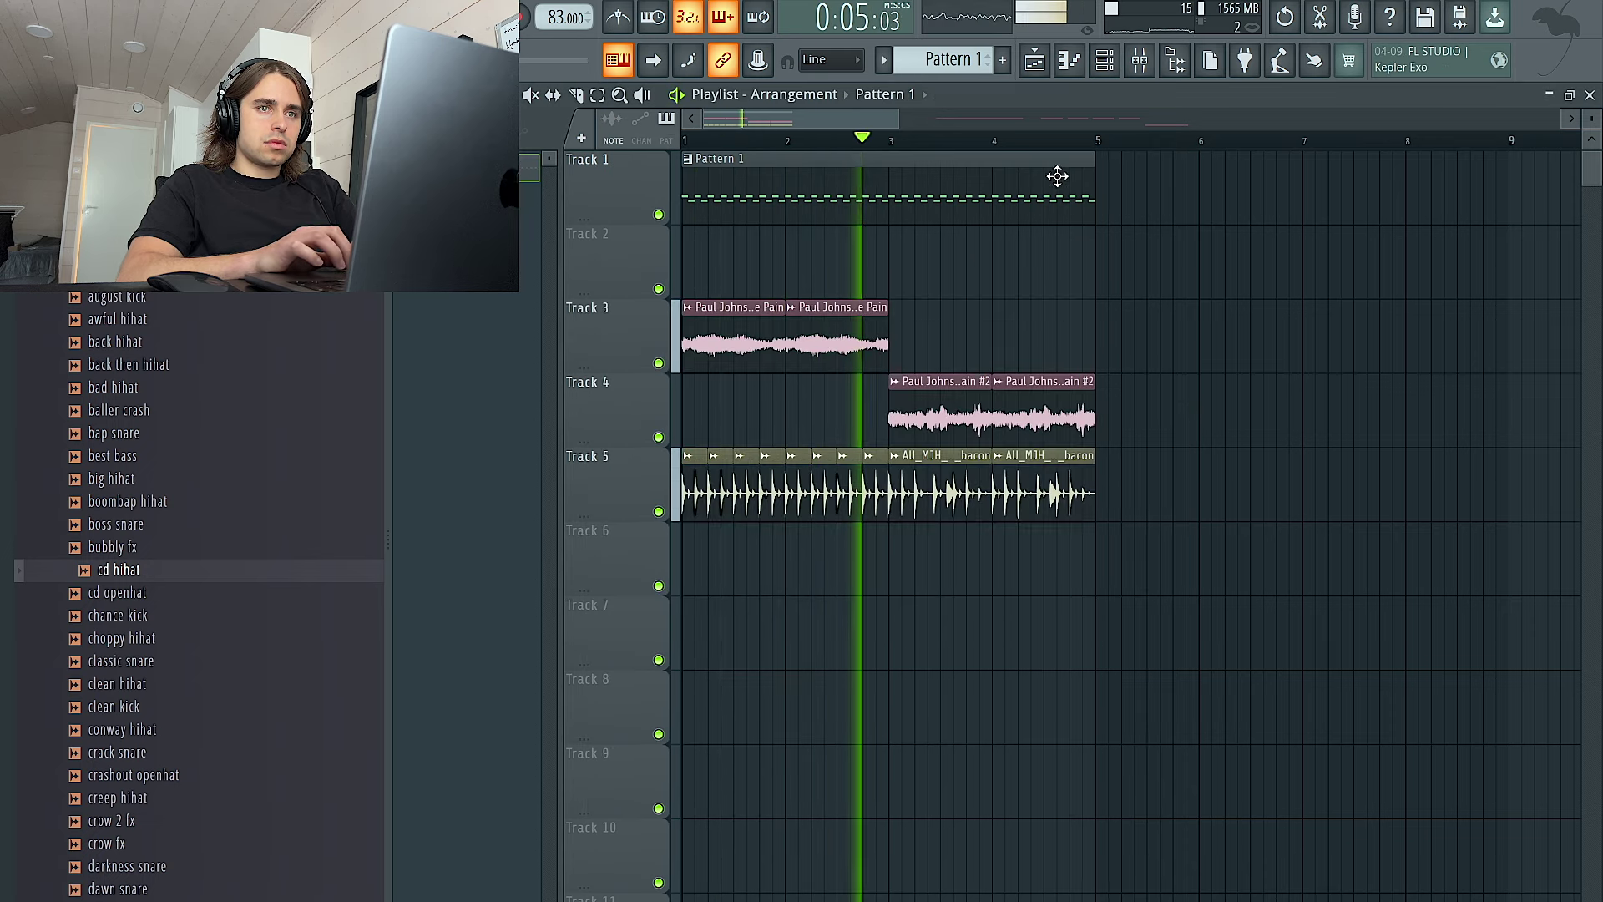
# Set the playlist's loop selection to span all clips in bars 1 to 4
pyautogui.hotkey('ctrl', 'a')
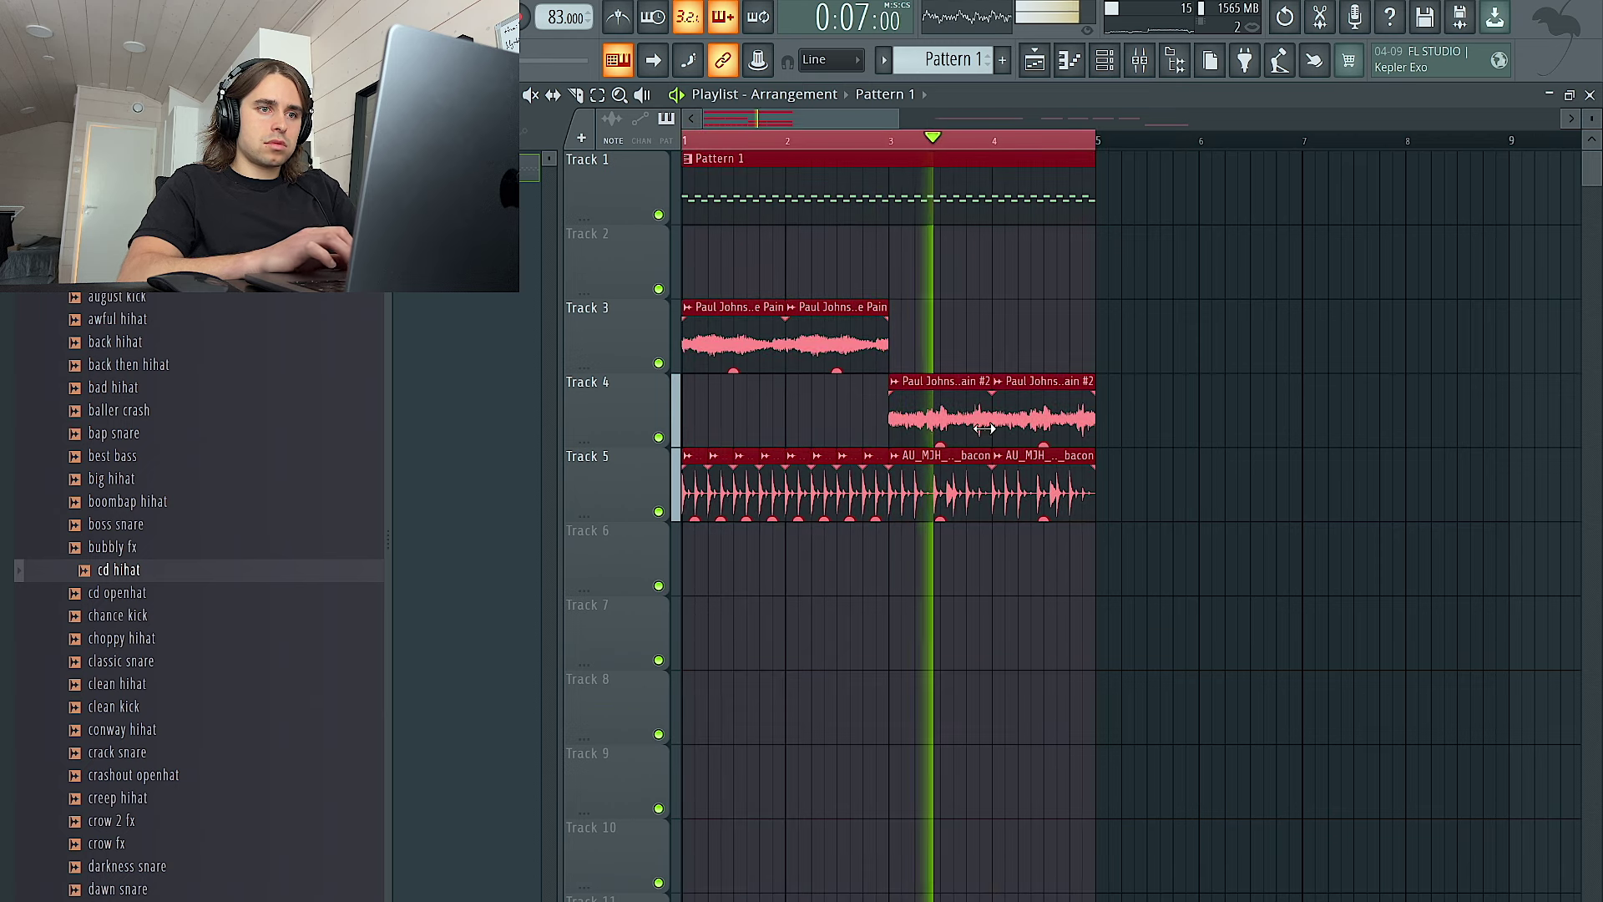
pyautogui.rightClick(918, 552)
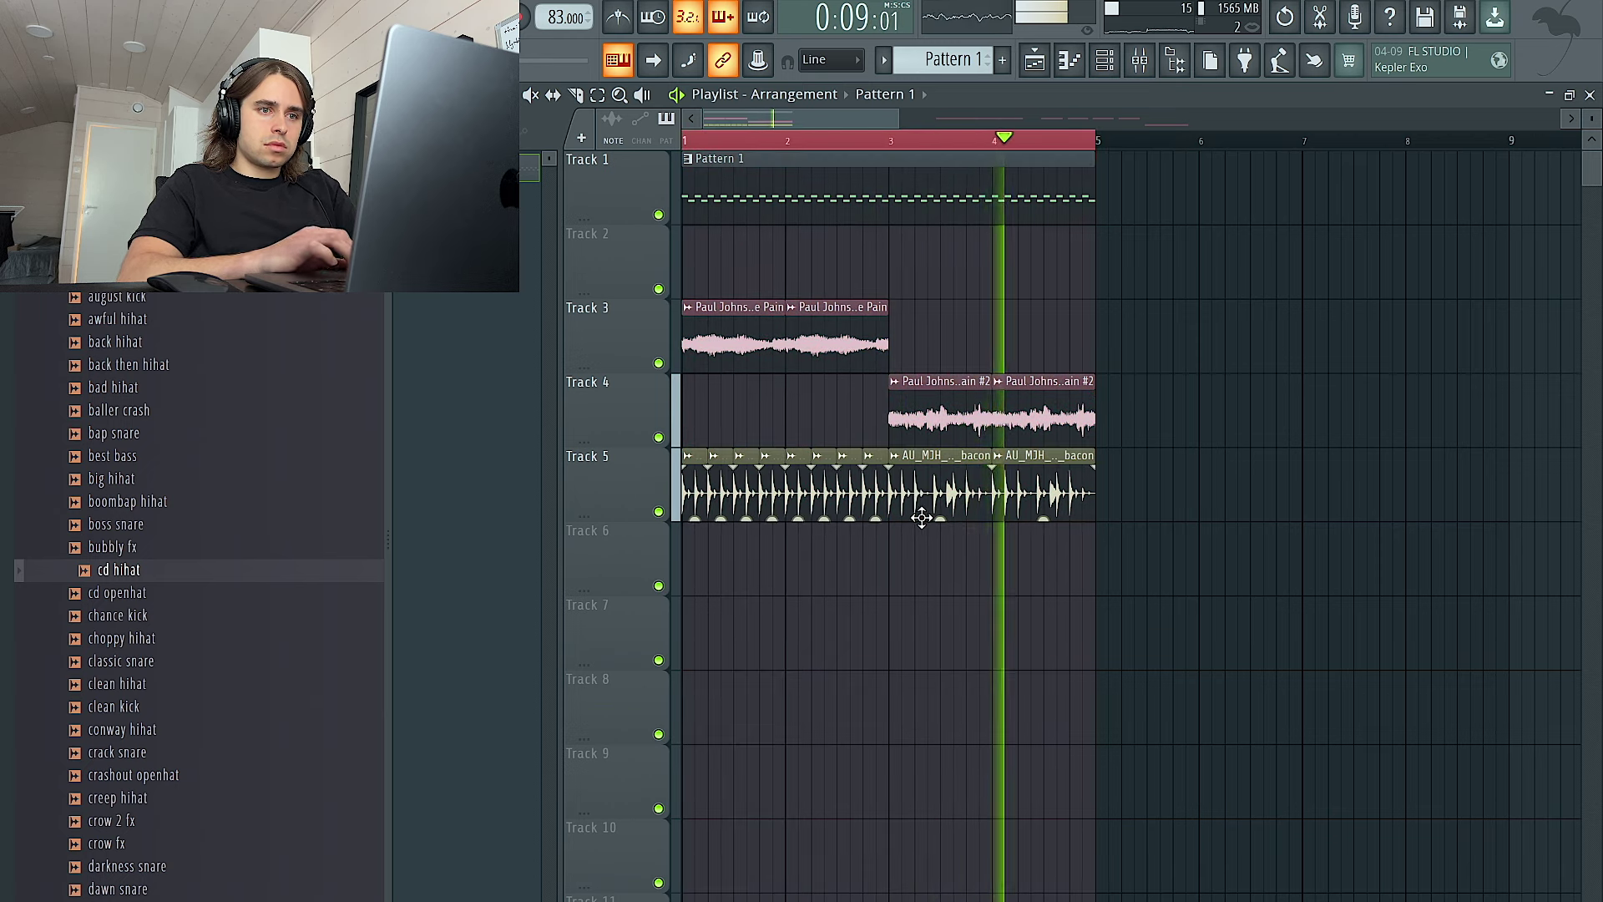
pyautogui.scroll(5, 921, 518)
pyautogui.scroll(-6, 921, 517)
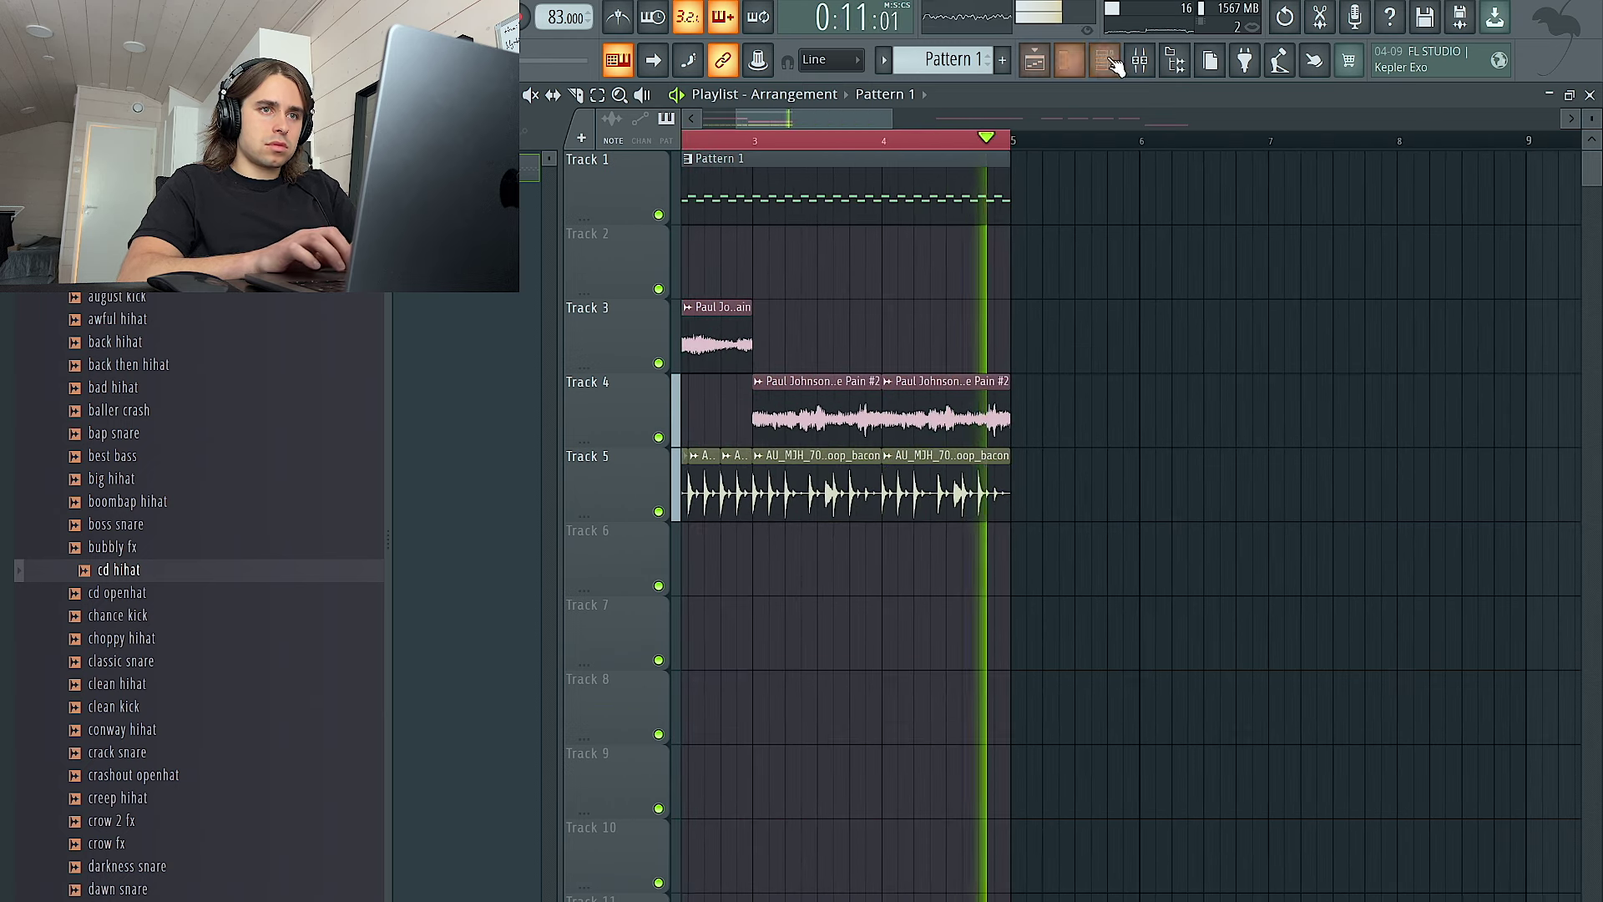
# Add the august kick sample as a new channel and open its piano roll
pyautogui.press('F6')
pyautogui.click(544, 101)
pyautogui.click(540, 169)
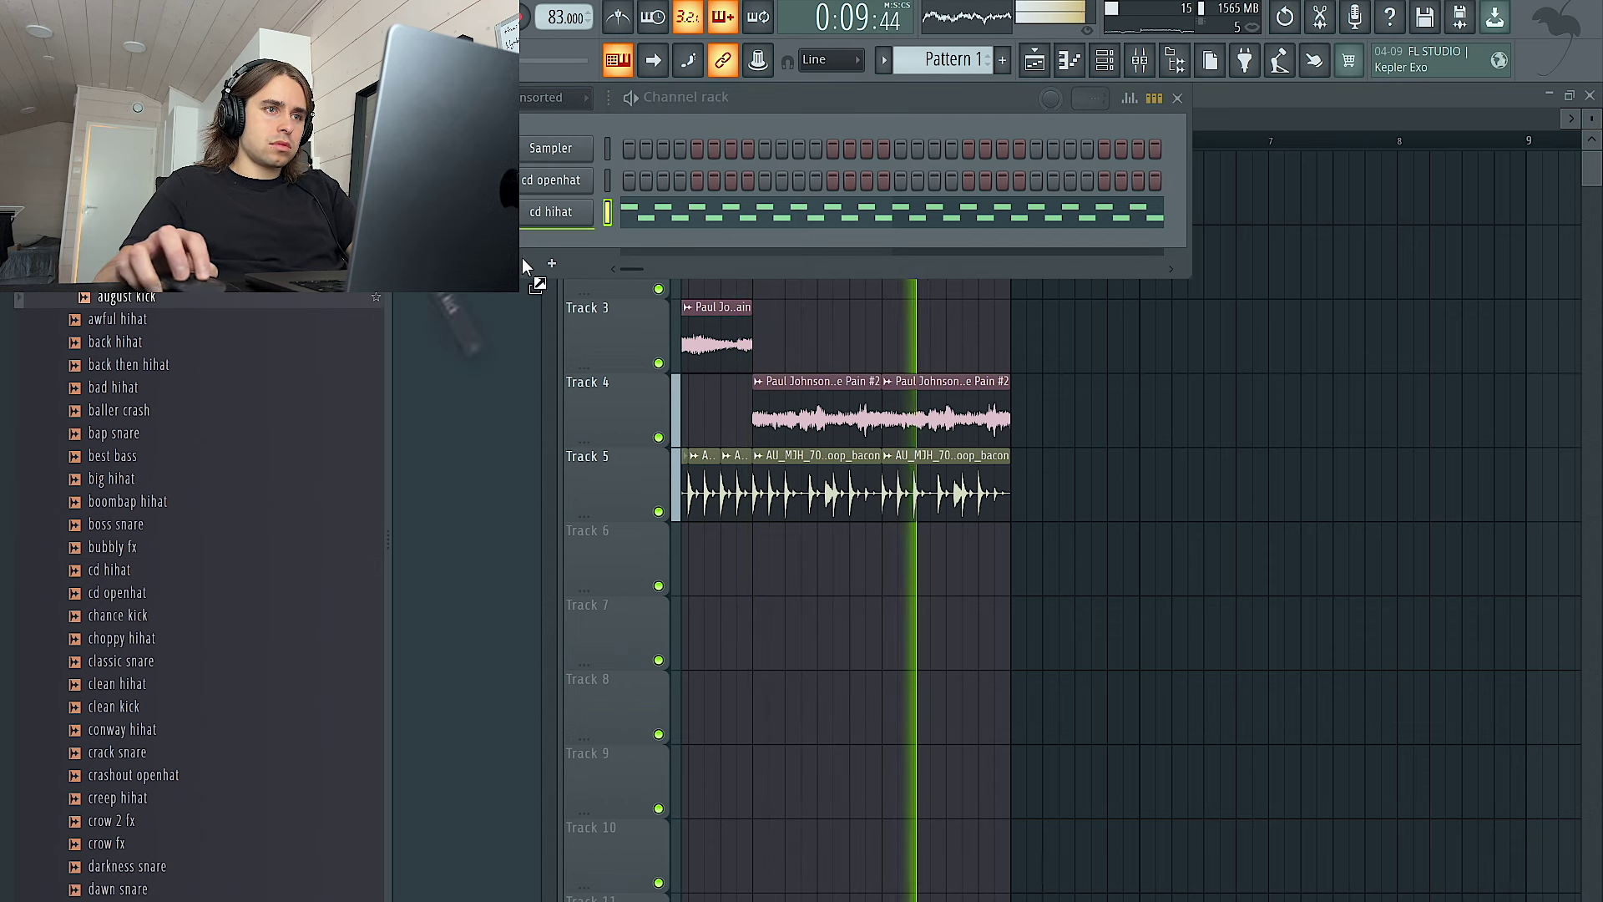
pyautogui.moveTo(523, 257); pyautogui.dragTo(551, 249)
pyautogui.click(628, 244)
pyautogui.rightClick(589, 237)
pyautogui.click(621, 248)
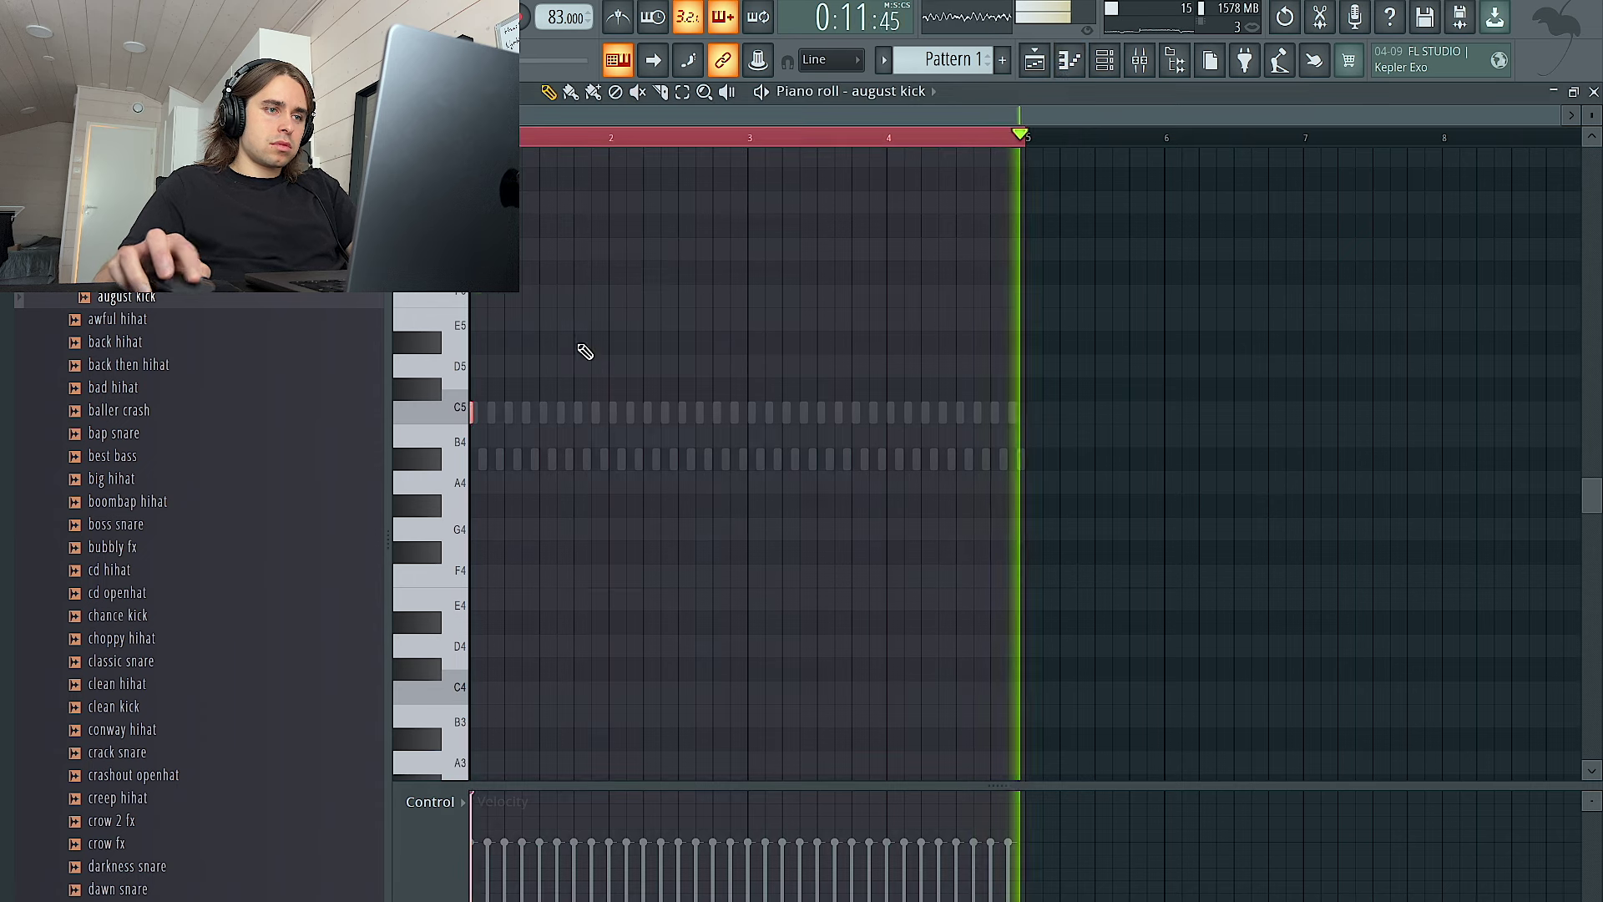
# Place C5 august kick notes on sixteenth steps 1, 2 and 7 of bar 1, checking them in playback
pyautogui.click(549, 93)
pyautogui.press('Delete')
pyautogui.press('space')
pyautogui.scroll(3, 467, 419)
pyautogui.press('space')
pyautogui.click(474, 414)
pyautogui.press('space')
pyautogui.click(628, 416)
pyautogui.press('space')
pyautogui.click(521, 416)
pyautogui.press('space')
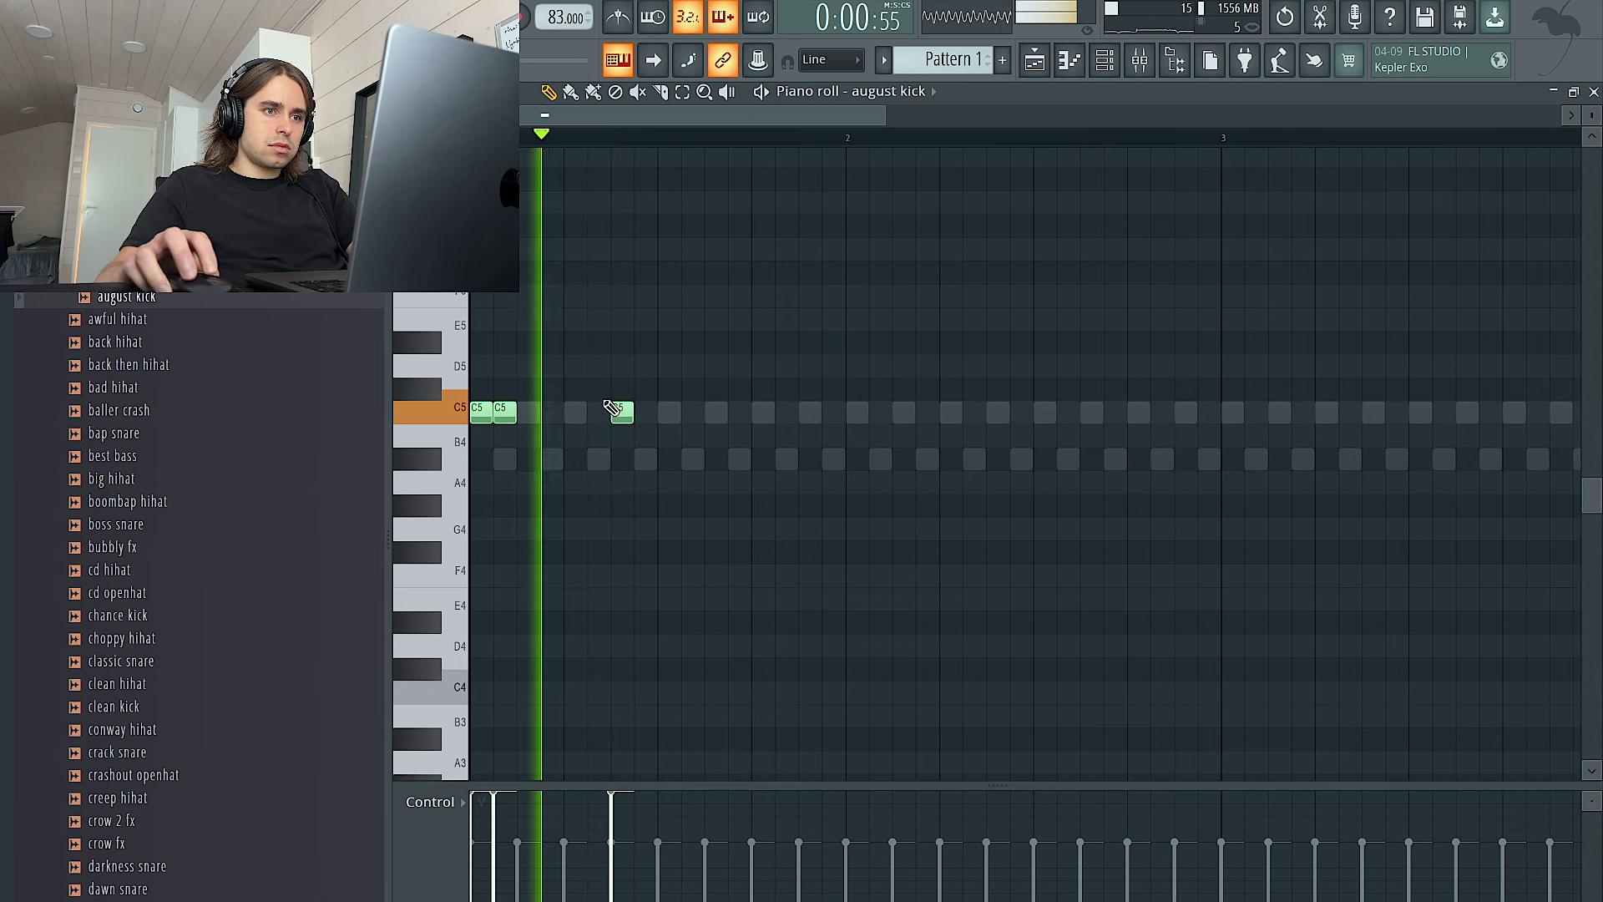
pyautogui.click(716, 415)
pyautogui.press('space')
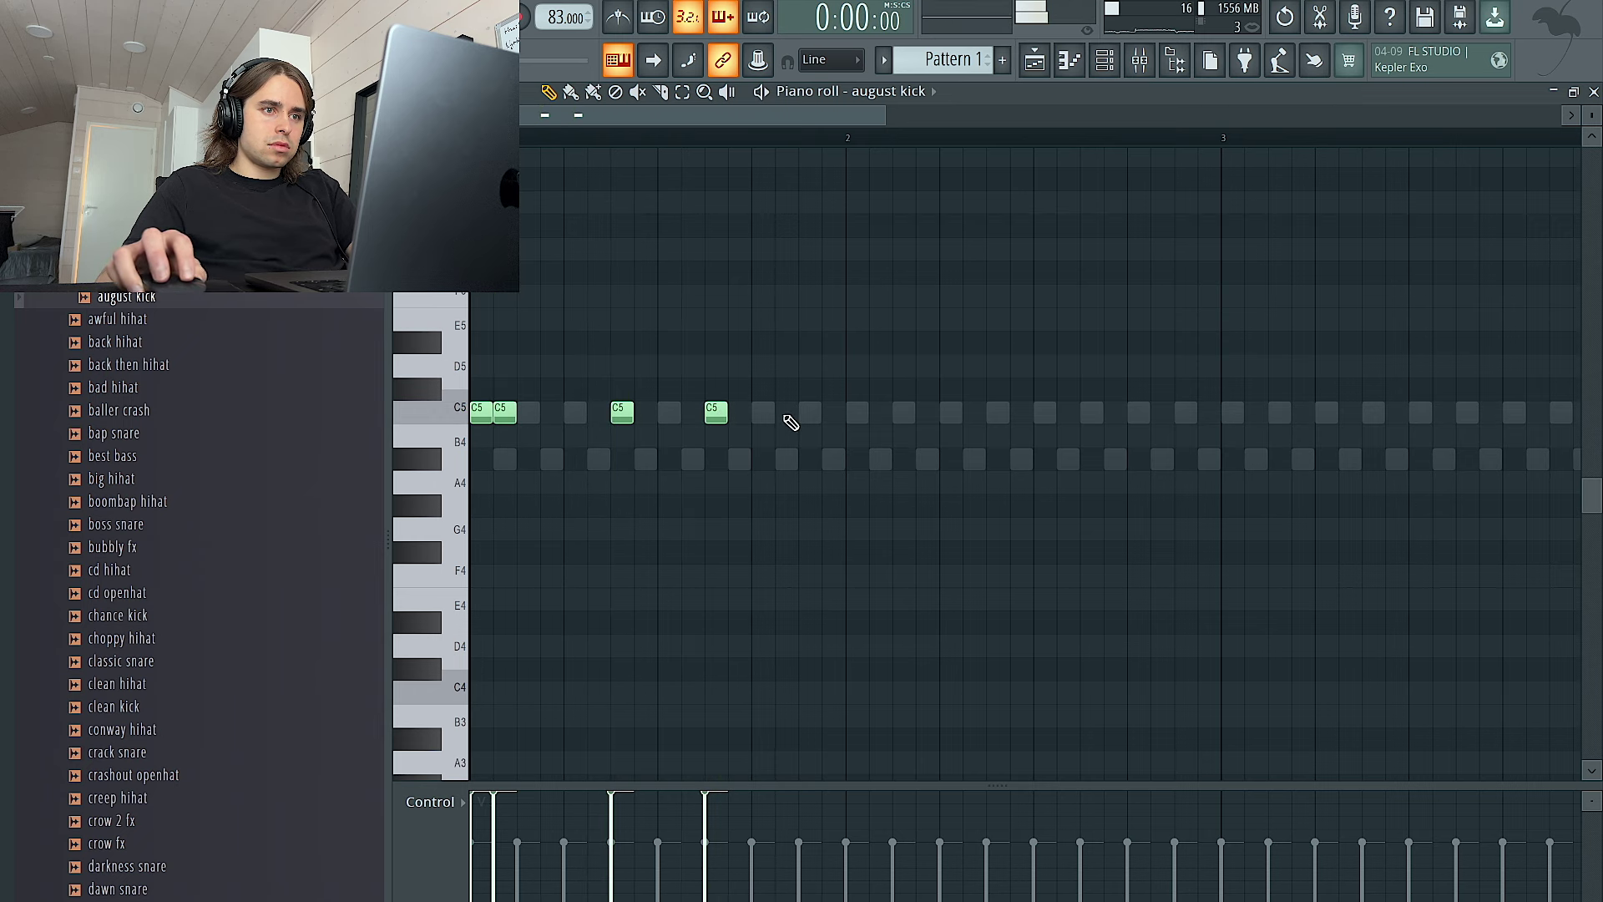
pyautogui.rightClick(708, 418)
pyautogui.press('space')
# Add the boss snare sample as a new channel and place hits on steps 5, 13, 21 and 29
pyautogui.press('F6')
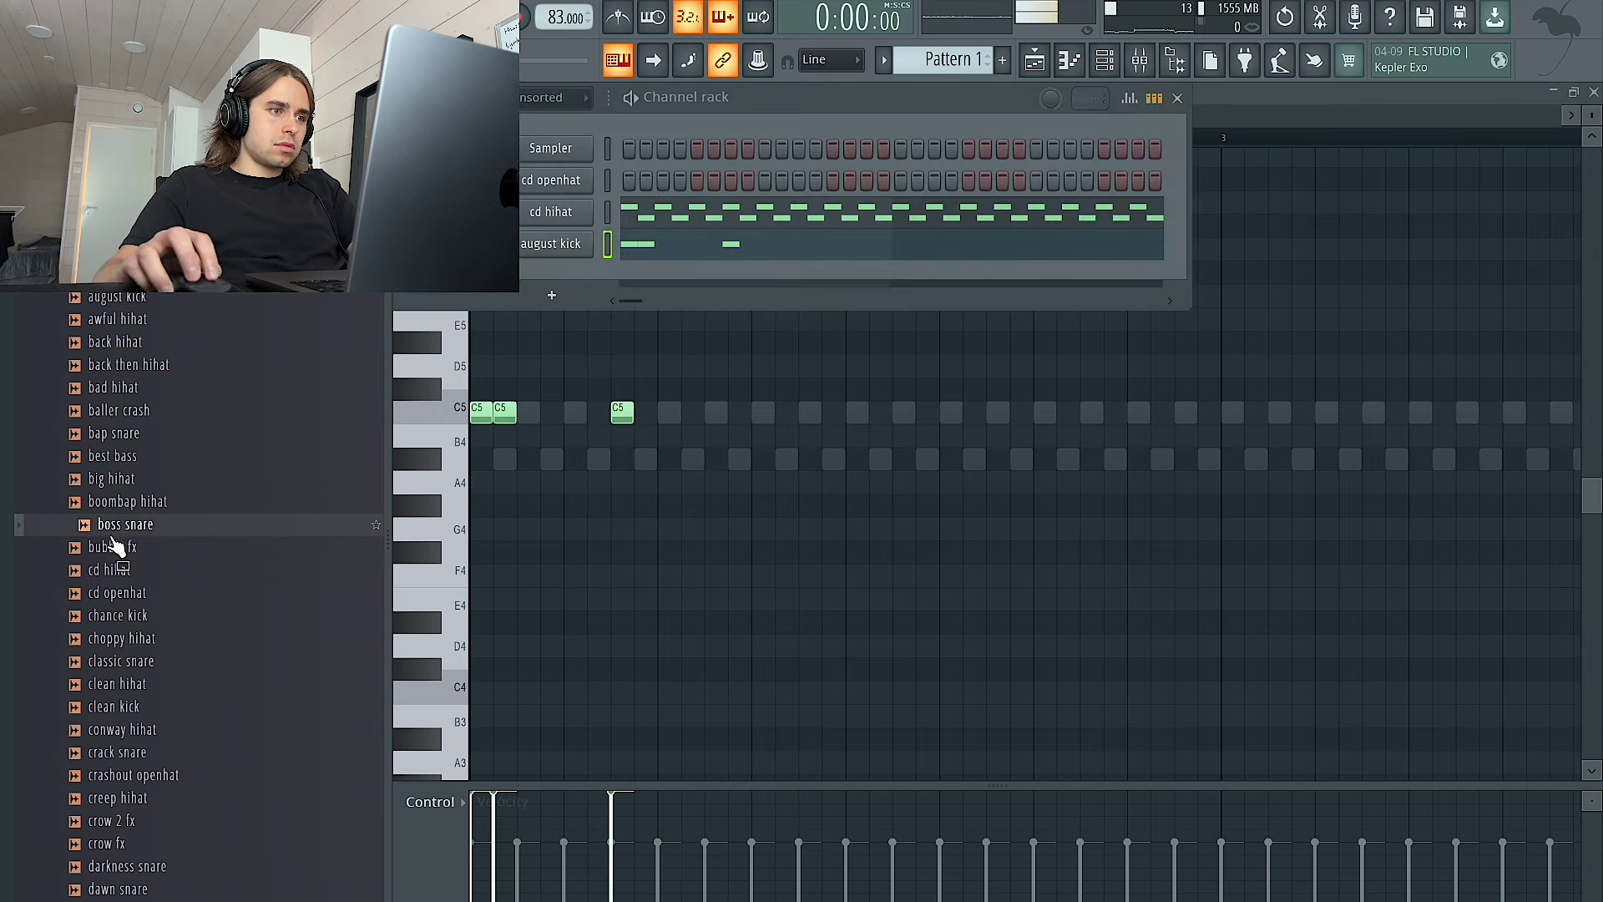
pyautogui.moveTo(216, 477); pyautogui.dragTo(535, 294)
pyautogui.press('space')
pyautogui.click(698, 277)
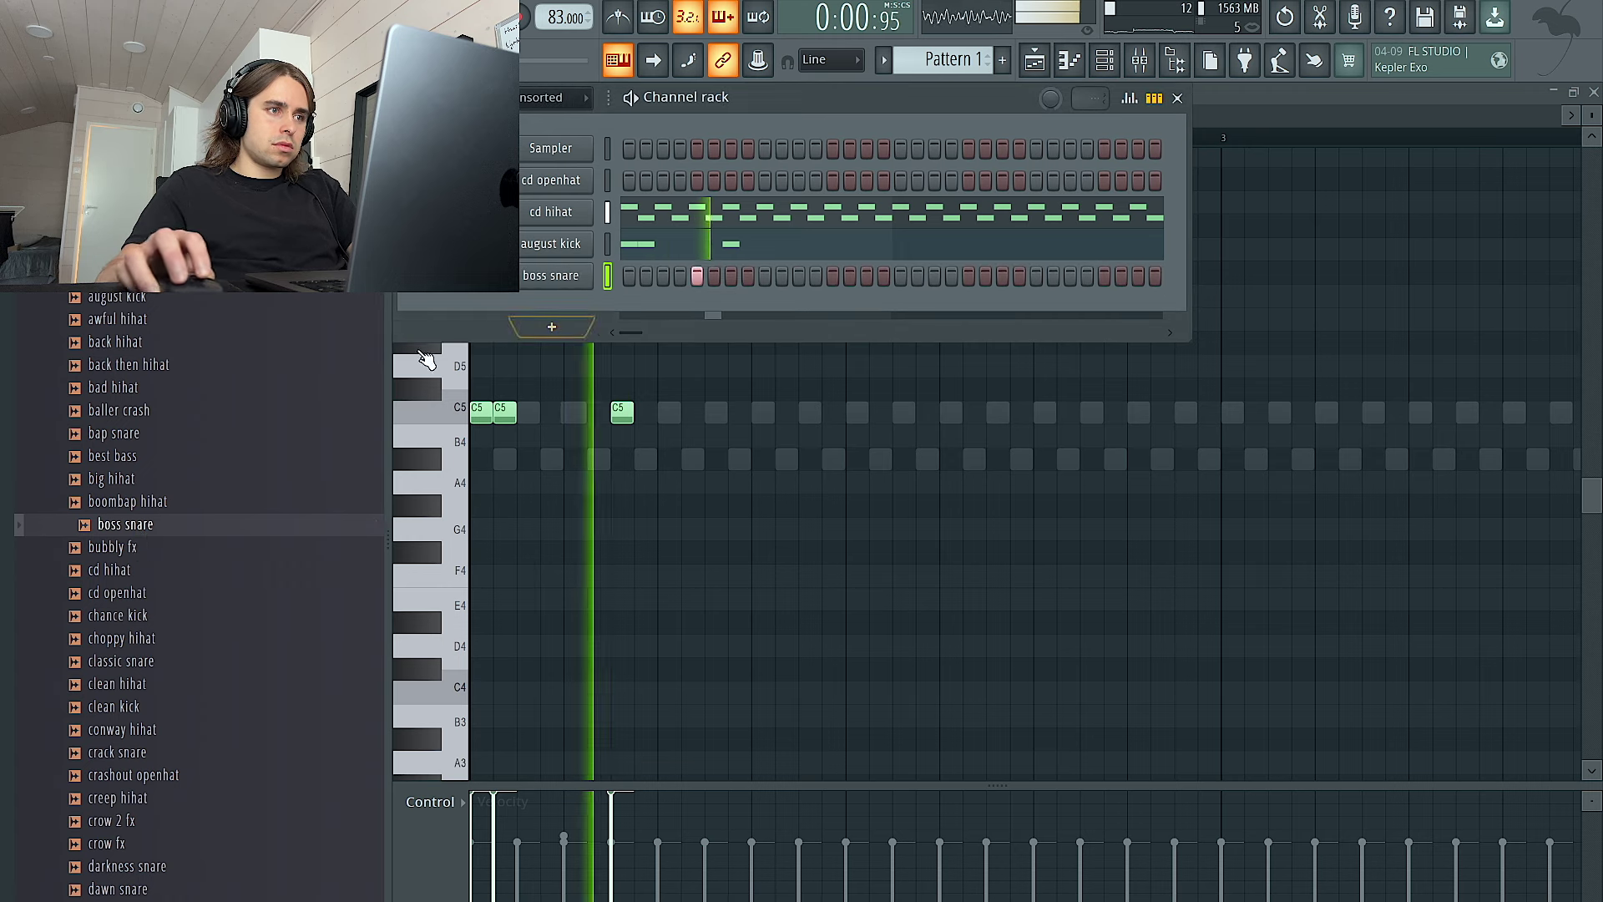
pyautogui.click(833, 276)
pyautogui.click(968, 276)
pyautogui.click(1104, 276)
# Duplicate the boss snare notes to fill four bars and raise their velocity to the maximum
pyautogui.rightClick(547, 269)
pyautogui.click(609, 272)
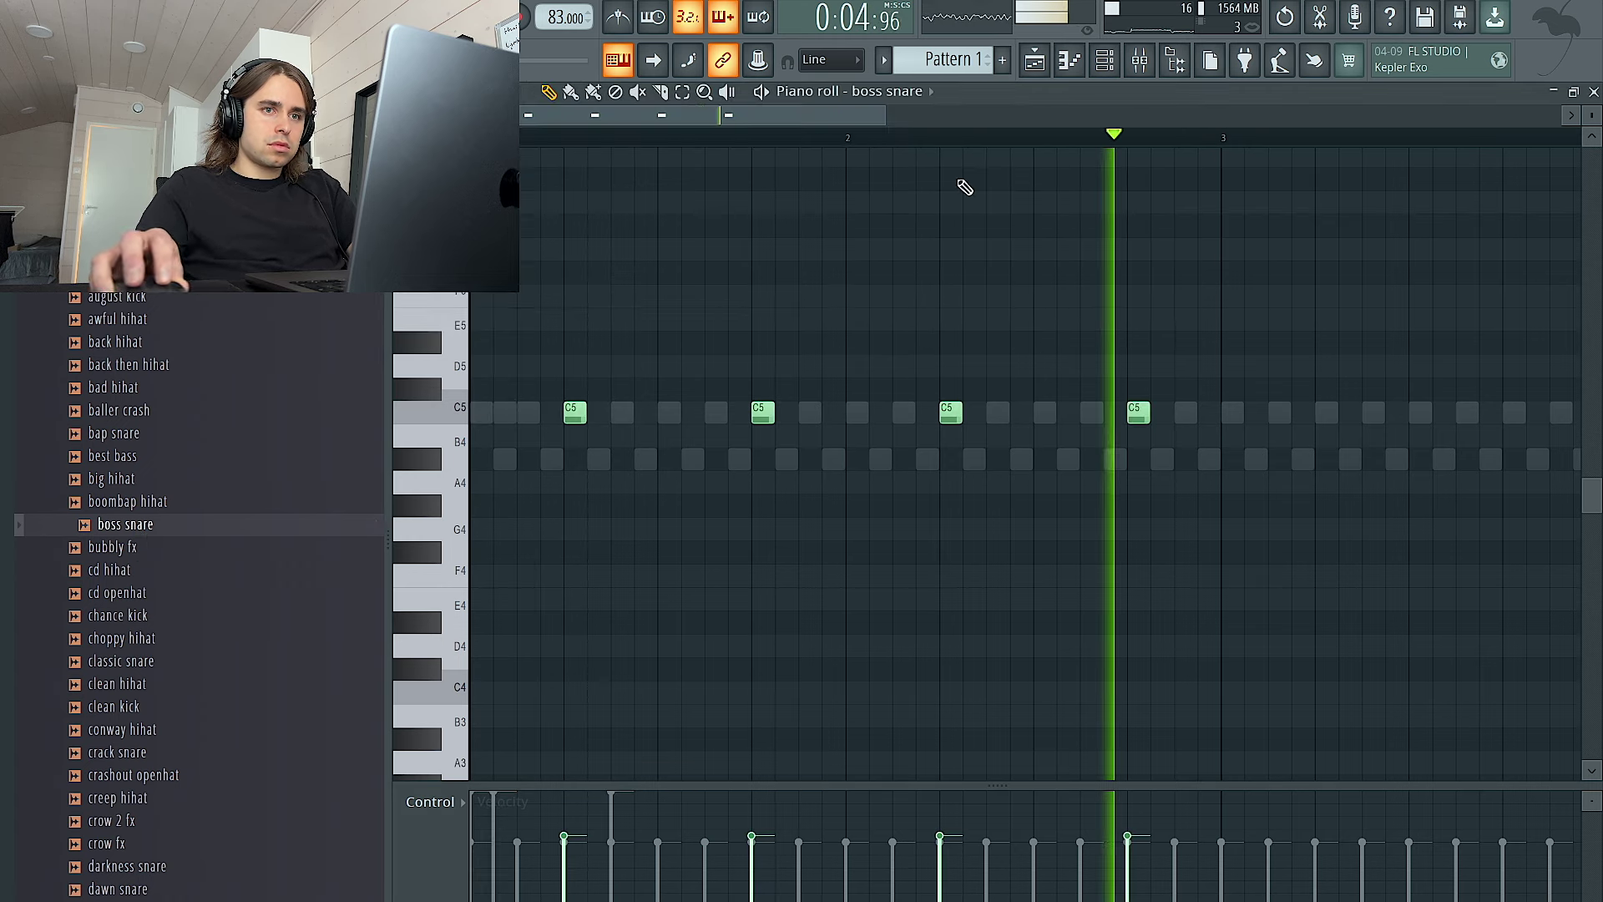
pyautogui.scroll(3, 981, 286)
pyautogui.hotkey('ctrl', 'b')
pyautogui.hotkey('ctrl', 'a')
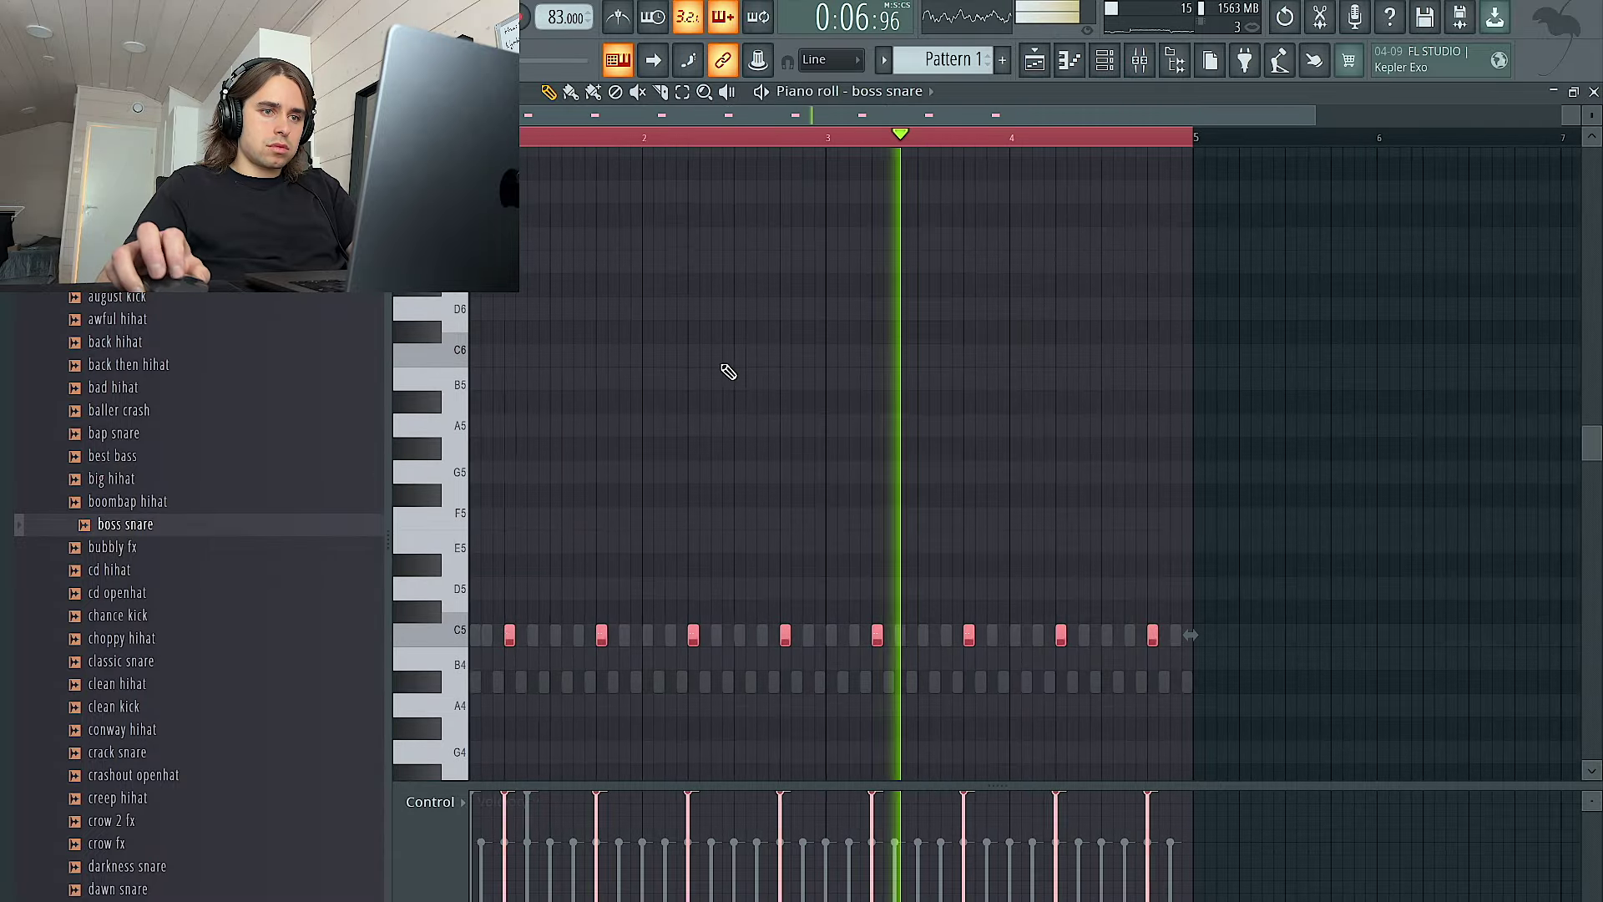
pyautogui.keyDown('ctrl'); pyautogui.rightClick(722, 367); pyautogui.keyUp('ctrl')
# Copy the last boss snare note in bar 4 to the next sixteenth step, with a lower velocity
pyautogui.click(1104, 60)
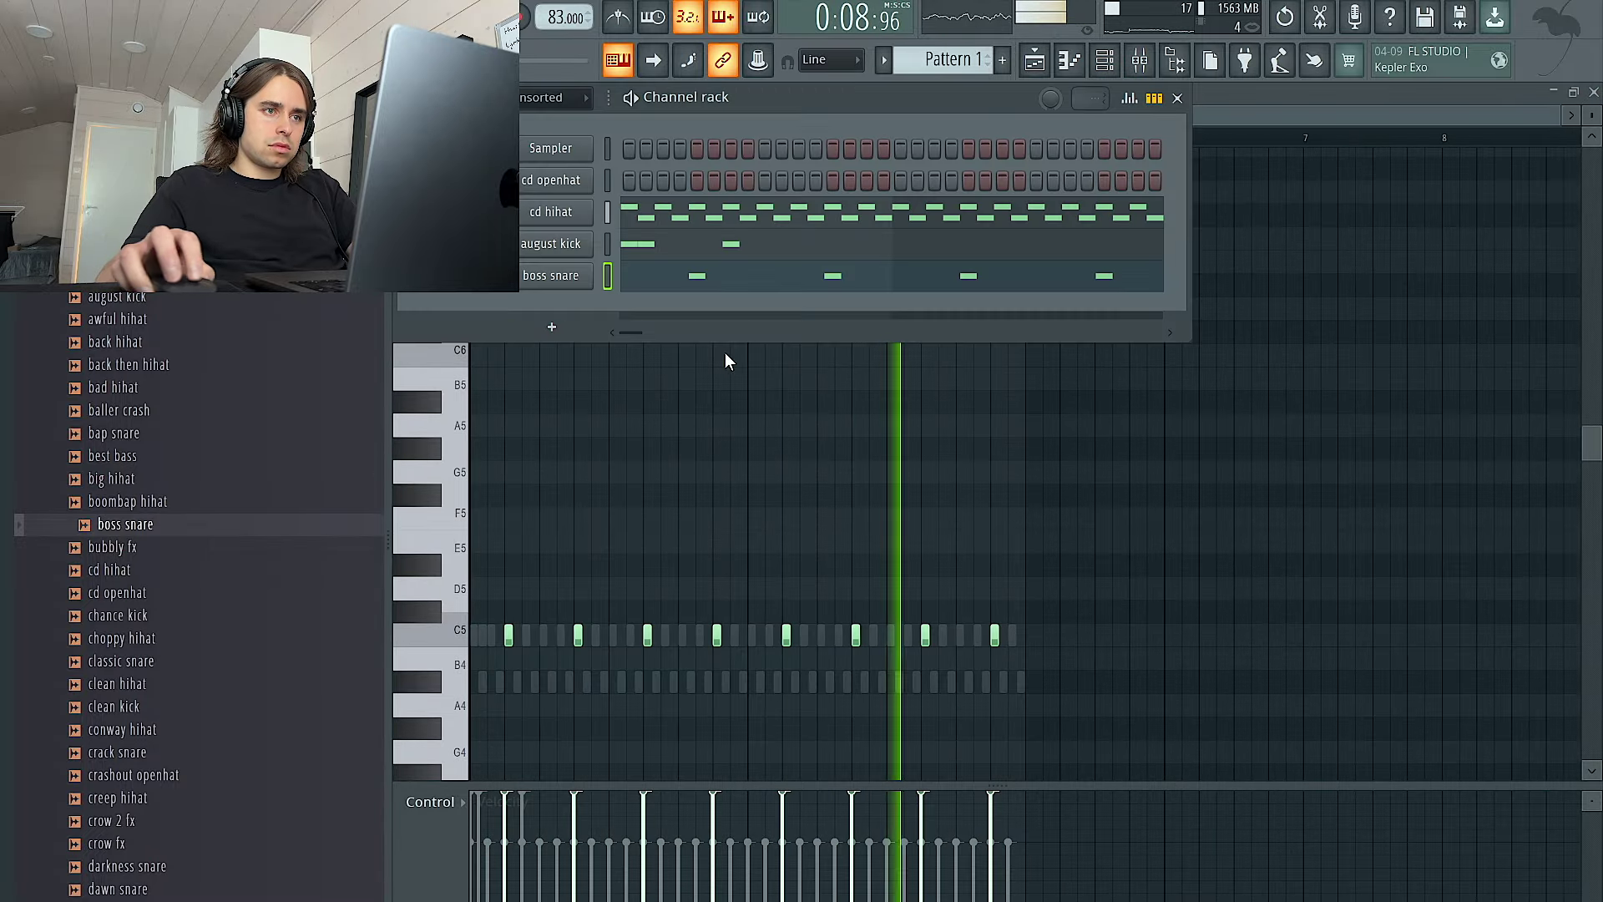
pyautogui.click(890, 698)
pyautogui.scroll(3, 1011, 645)
pyautogui.keyDown('shift'); pyautogui.moveTo(986, 636); pyautogui.dragTo(1001, 637); pyautogui.keyUp('shift')
pyautogui.hscroll(1, 868, 589)
pyautogui.keyDown('ctrl'); pyautogui.rightClick(969, 556); pyautogui.keyUp('ctrl')
pyautogui.scroll(-3, 981, 558)
pyautogui.keyDown('ctrl'); pyautogui.click(844, 469); pyautogui.keyUp('ctrl')
# Add C5 august kick notes on sixteenth steps 10, 12 and 13 of bar 1
pyautogui.click(1107, 67)
pyautogui.rightClick(590, 239)
pyautogui.click(643, 245)
pyautogui.press('space')
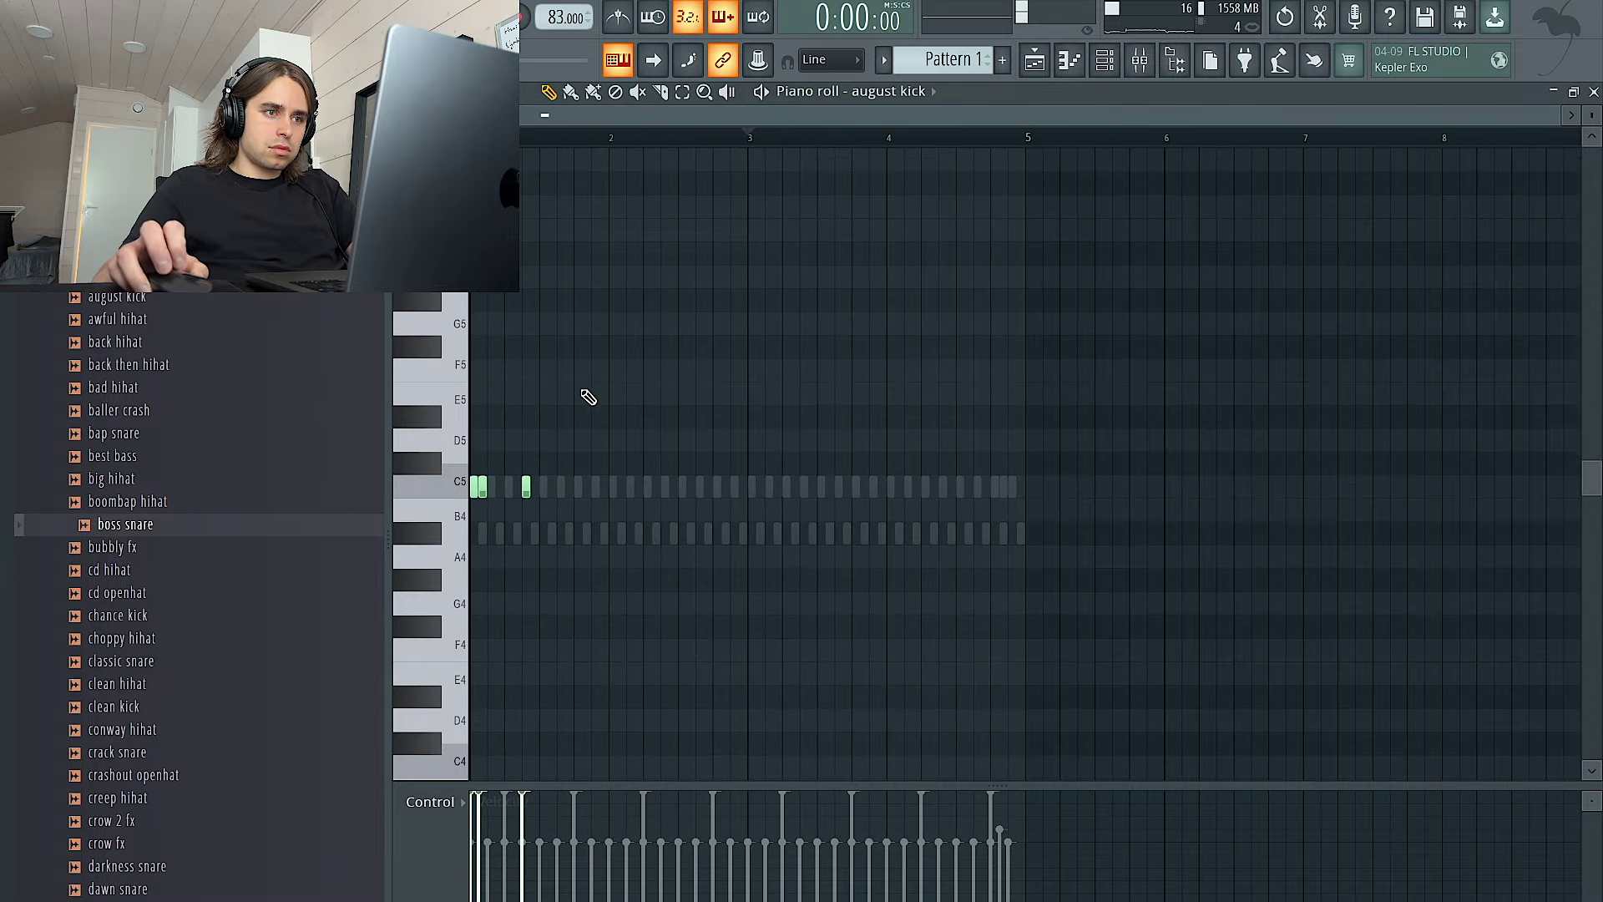
pyautogui.hotkey('ctrl', 'a')
pyautogui.press('space')
pyautogui.scroll(4, 568, 404)
pyautogui.keyDown('ctrl'); pyautogui.click(596, 449); pyautogui.keyUp('ctrl')
pyautogui.click(693, 491)
pyautogui.moveTo(655, 495); pyautogui.dragTo(678, 494)
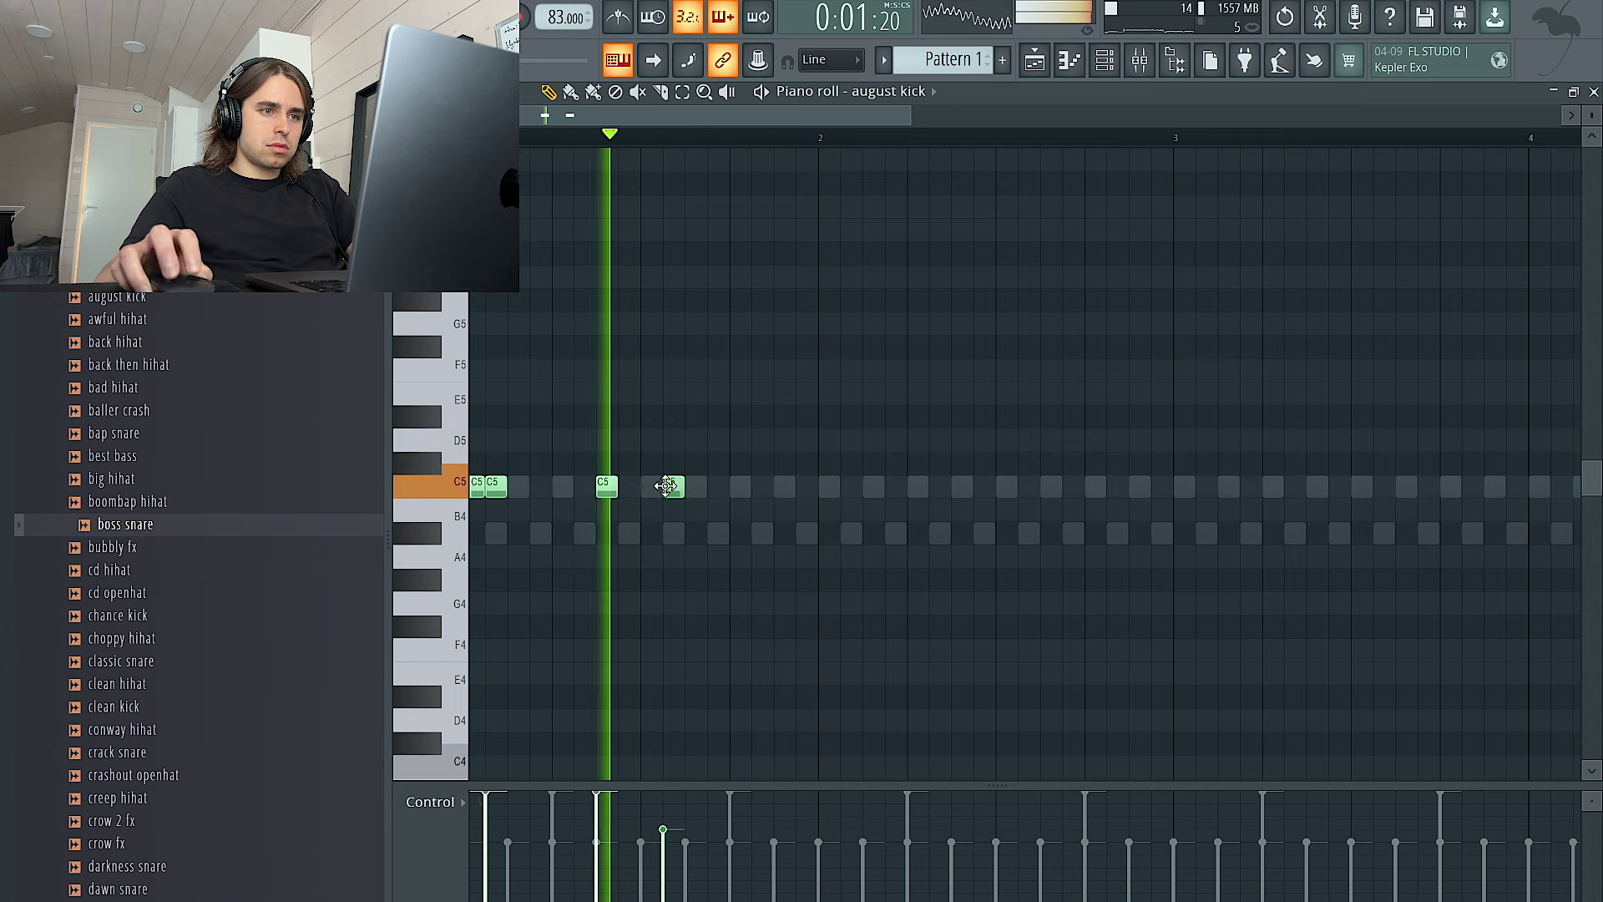
pyautogui.click(673, 491)
pyautogui.click(712, 491)
# Add an august kick note on step 15 of bar 1 and delete the duplicated notes in bar 2
pyautogui.hotkey('ctrl', 'b')
pyautogui.keyDown('ctrl'); pyautogui.click(819, 455); pyautogui.keyUp('ctrl')
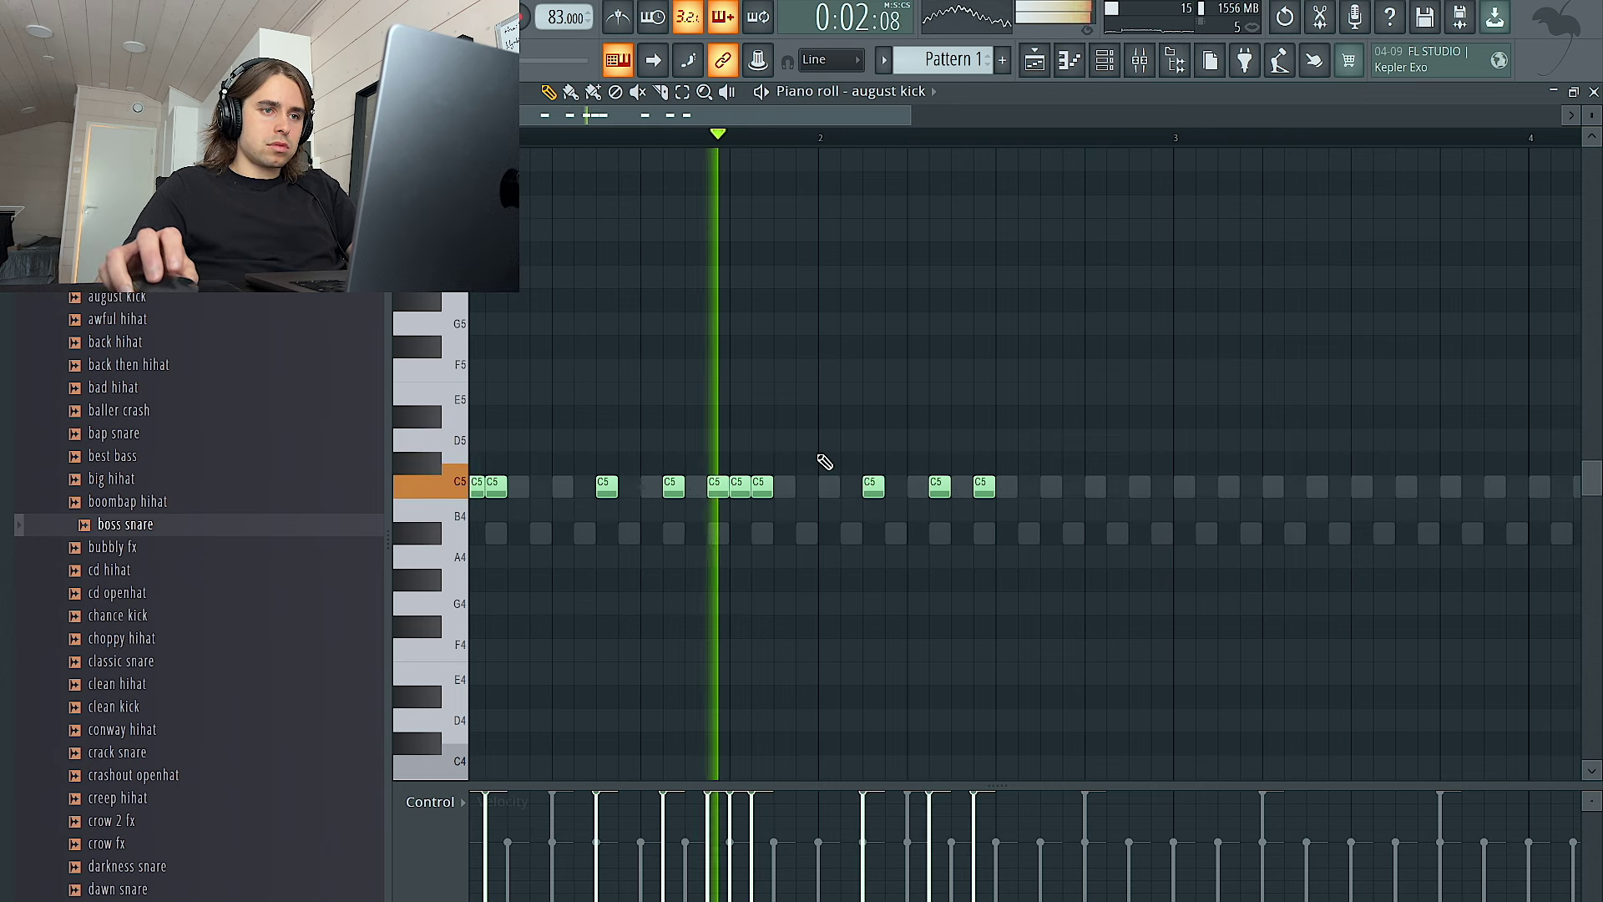
pyautogui.rightClick(762, 487)
pyautogui.click(782, 491)
pyautogui.moveTo(831, 455); pyautogui.dragTo(1117, 540)
pyautogui.press('Delete')
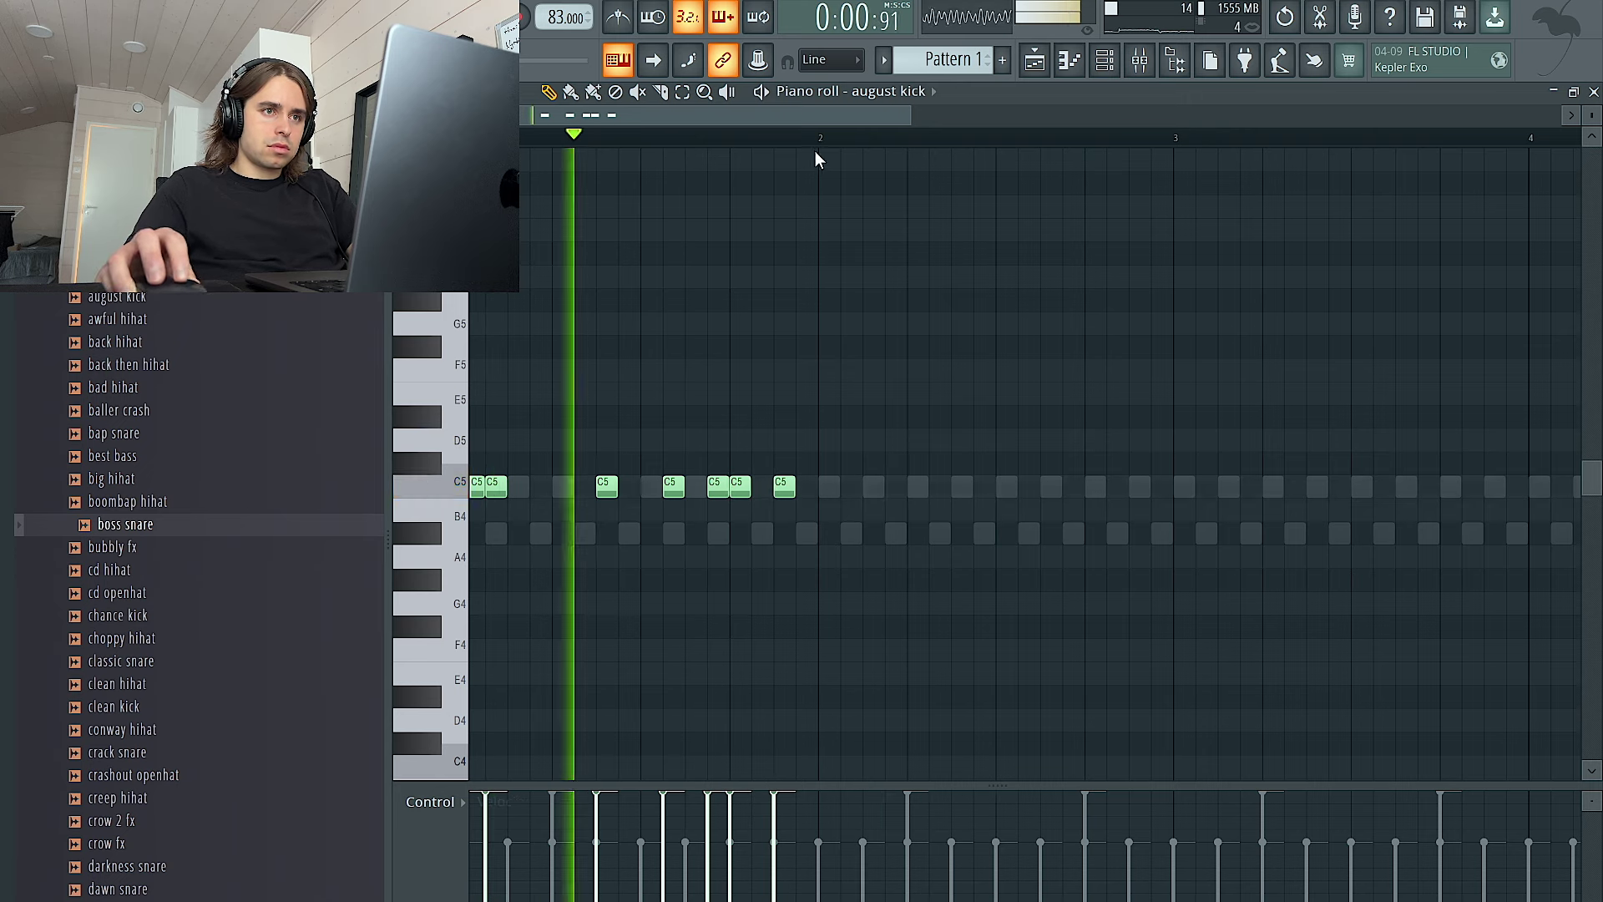
# Duplicate the bar 1 kick pattern into bar 2 without its step 2 note, and duplicate both bars into bars 3 and 4
pyautogui.hotkey('ctrl', 'a')
pyautogui.hotkey('ctrl', 'b')
pyautogui.scroll(-2, 648, 304)
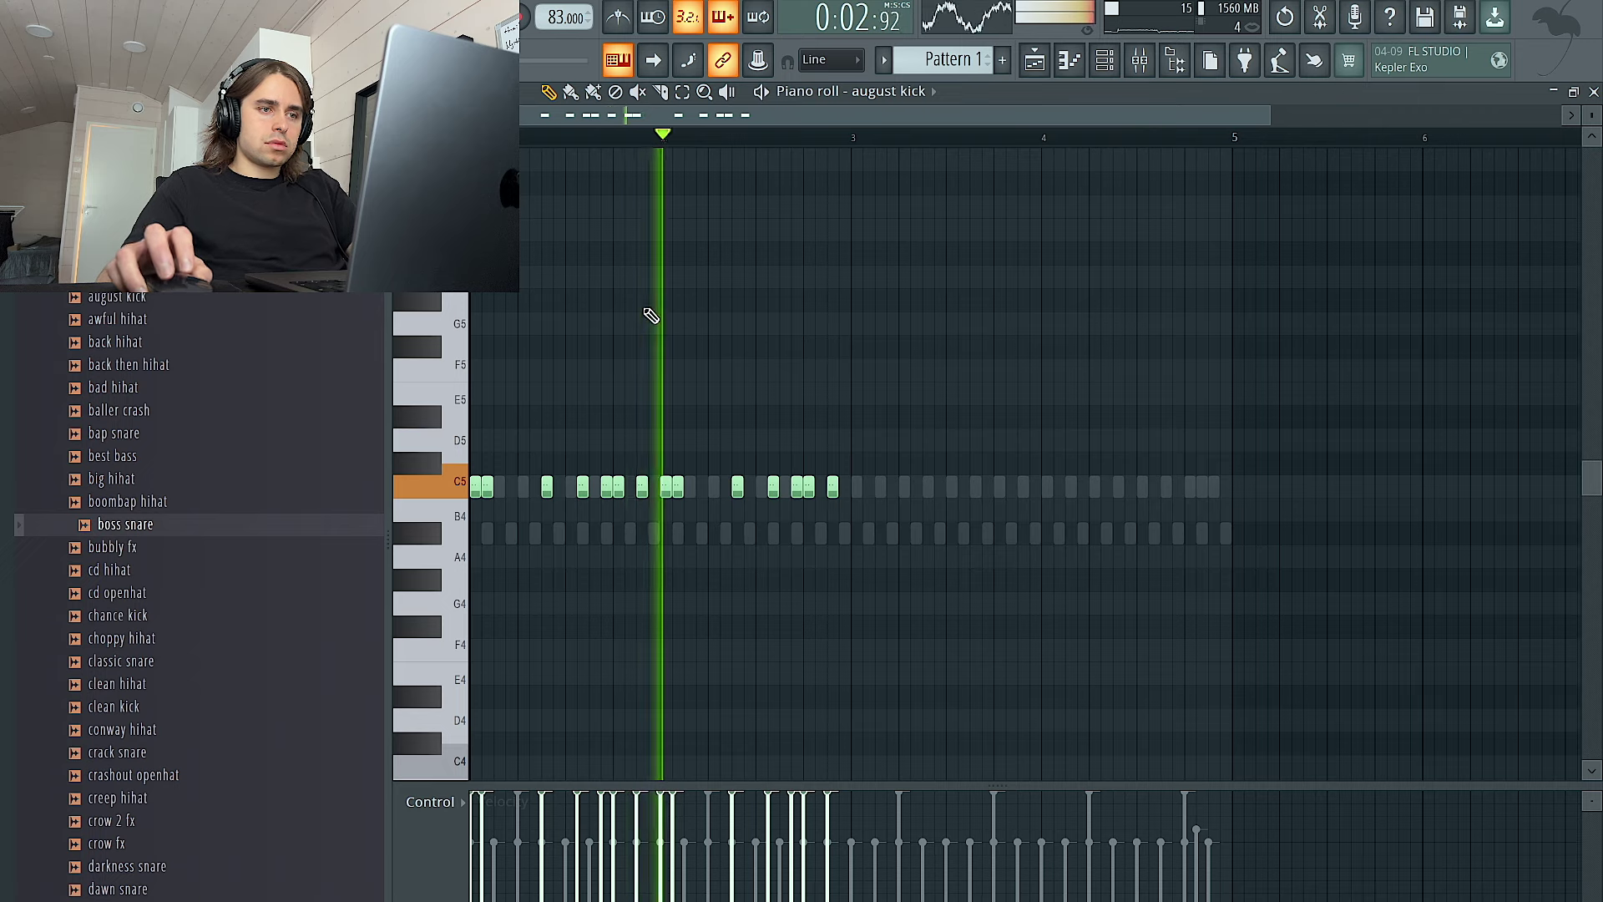
pyautogui.rightClick(678, 487)
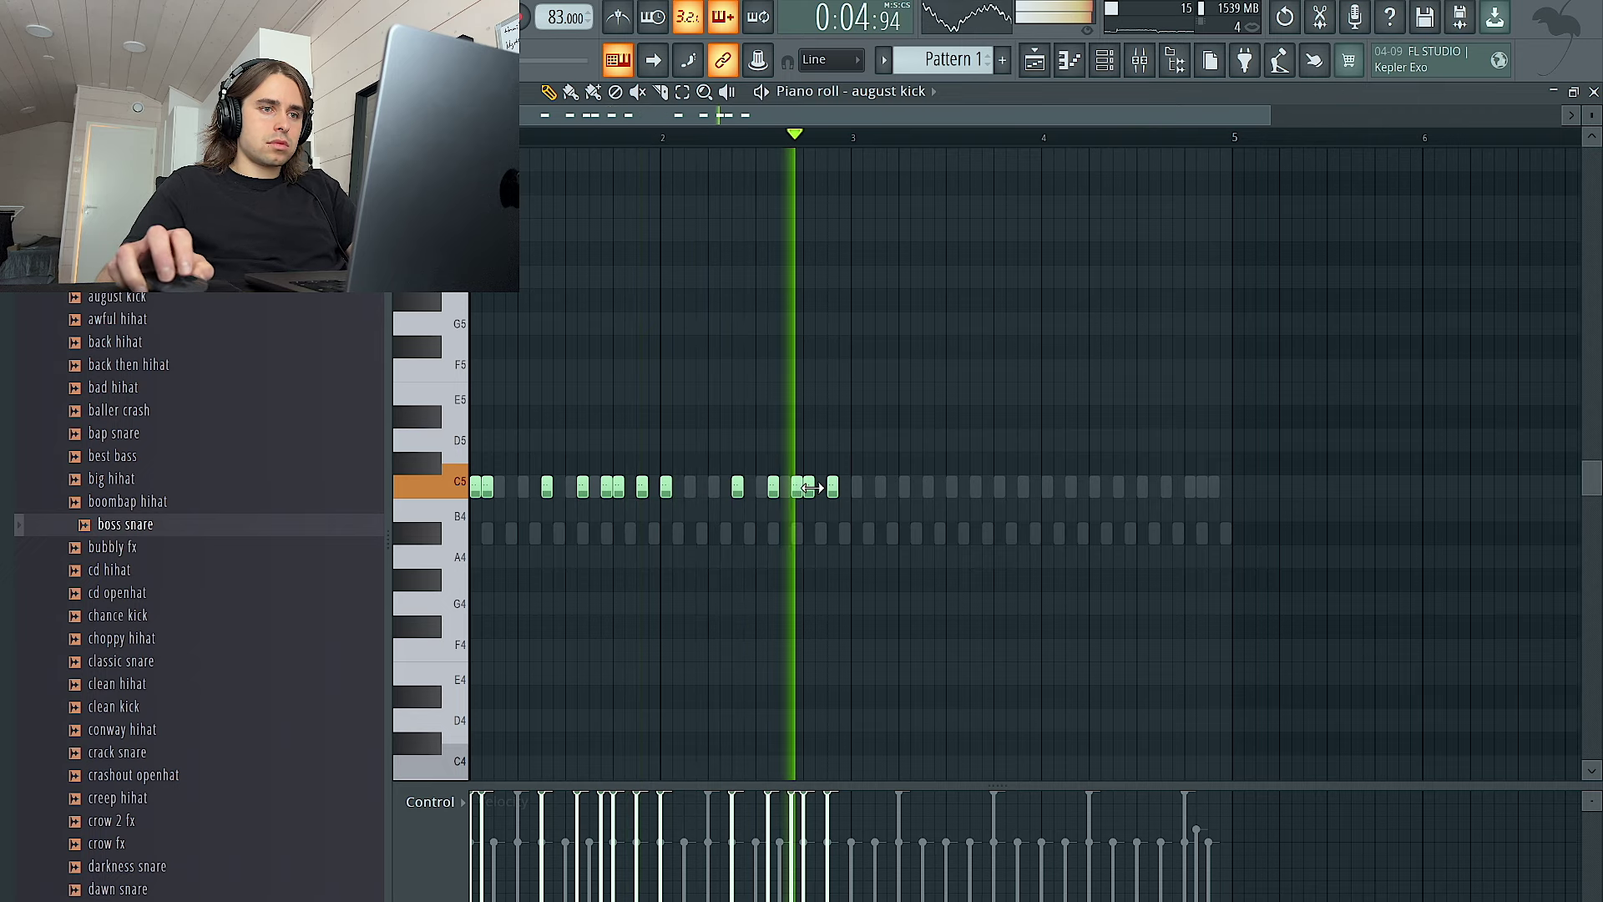
pyautogui.press('space')
pyautogui.press('space')
pyautogui.hotkey('ctrl', 'a')
pyautogui.hotkey('ctrl', 'b')
pyautogui.hotkey('ctrl', 'd')
# Delete the august kick note on step 2 of bar 3 and add one on step 2 of bar 2
pyautogui.click(1140, 60)
pyautogui.click(1142, 63)
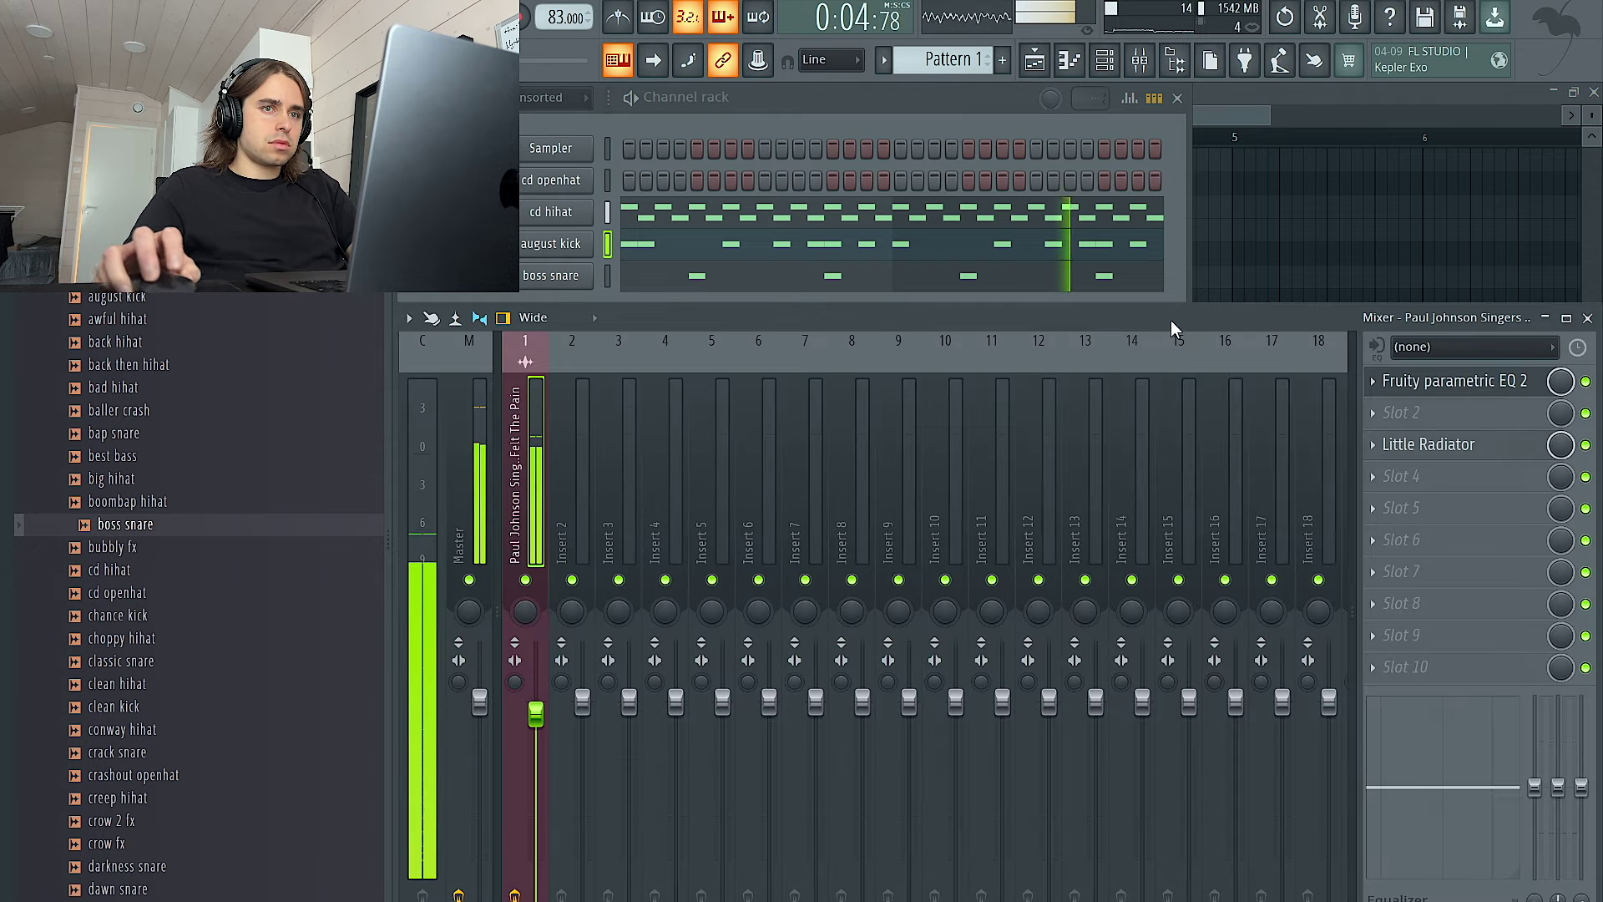
pyautogui.click(1250, 267)
pyautogui.rightClick(871, 483)
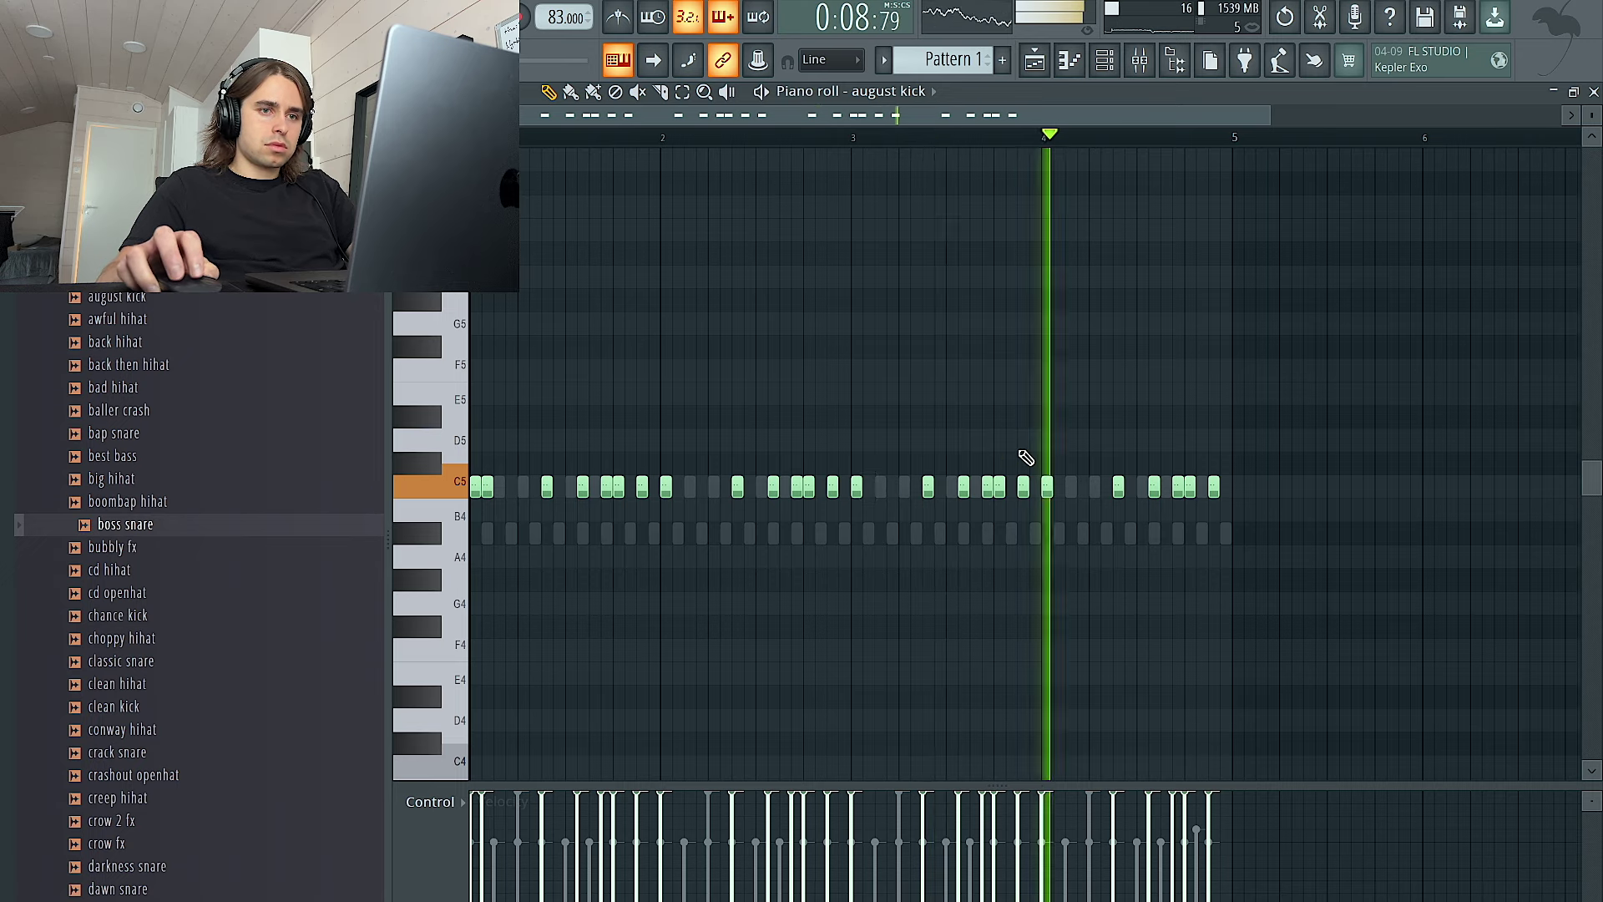
pyautogui.click(676, 486)
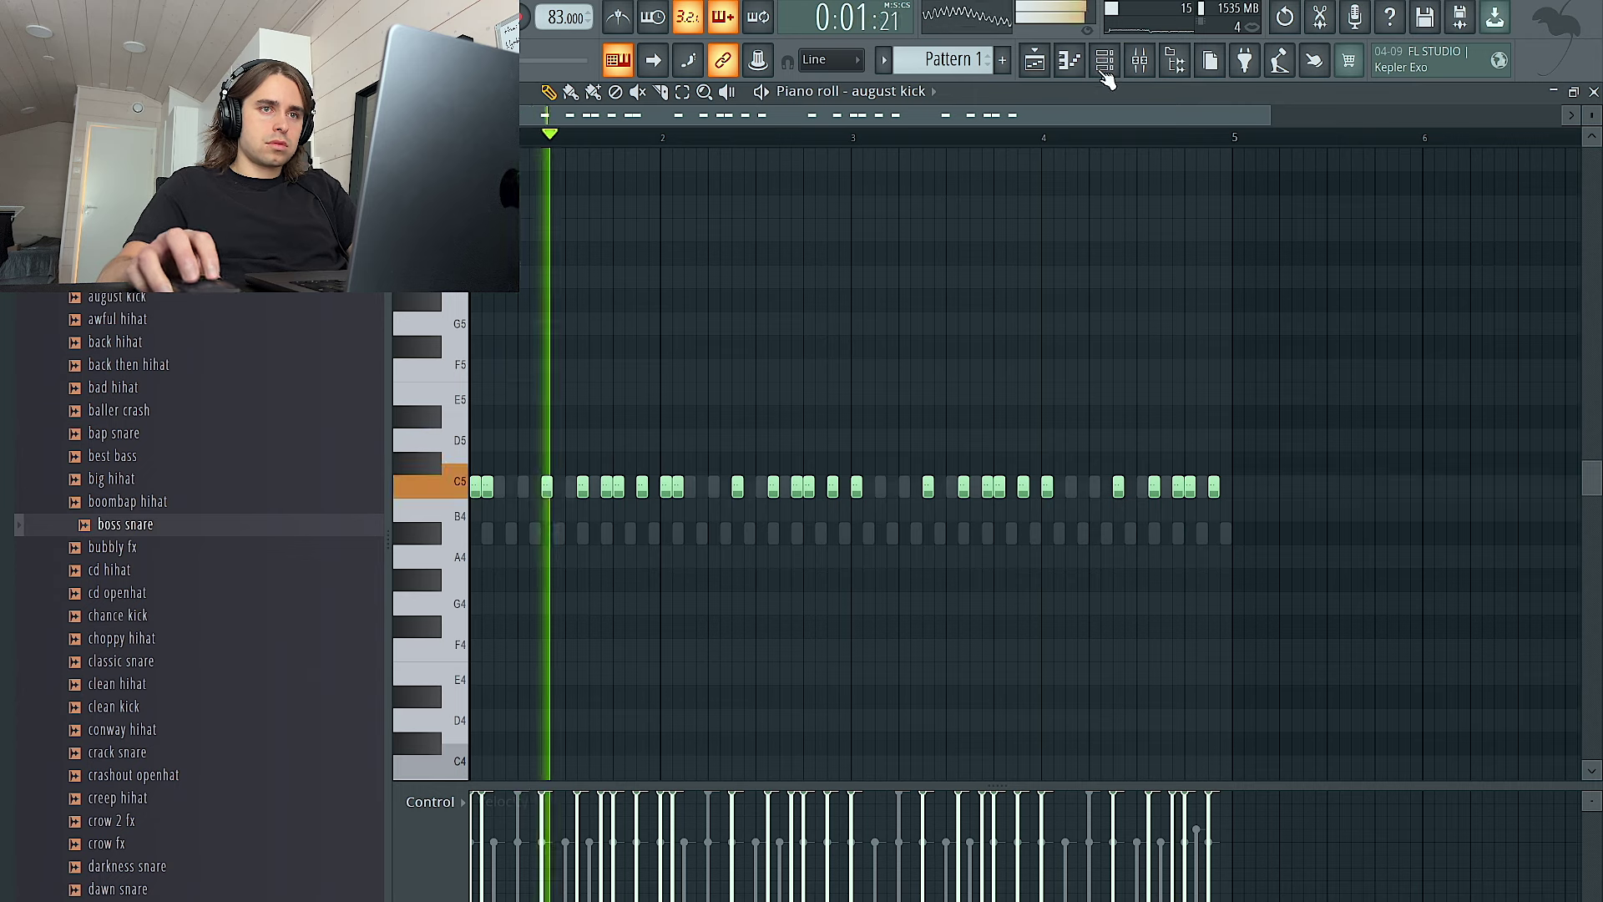
# Lower the Paul Johnson Singers mixer track's volume slightly
pyautogui.click(1105, 60)
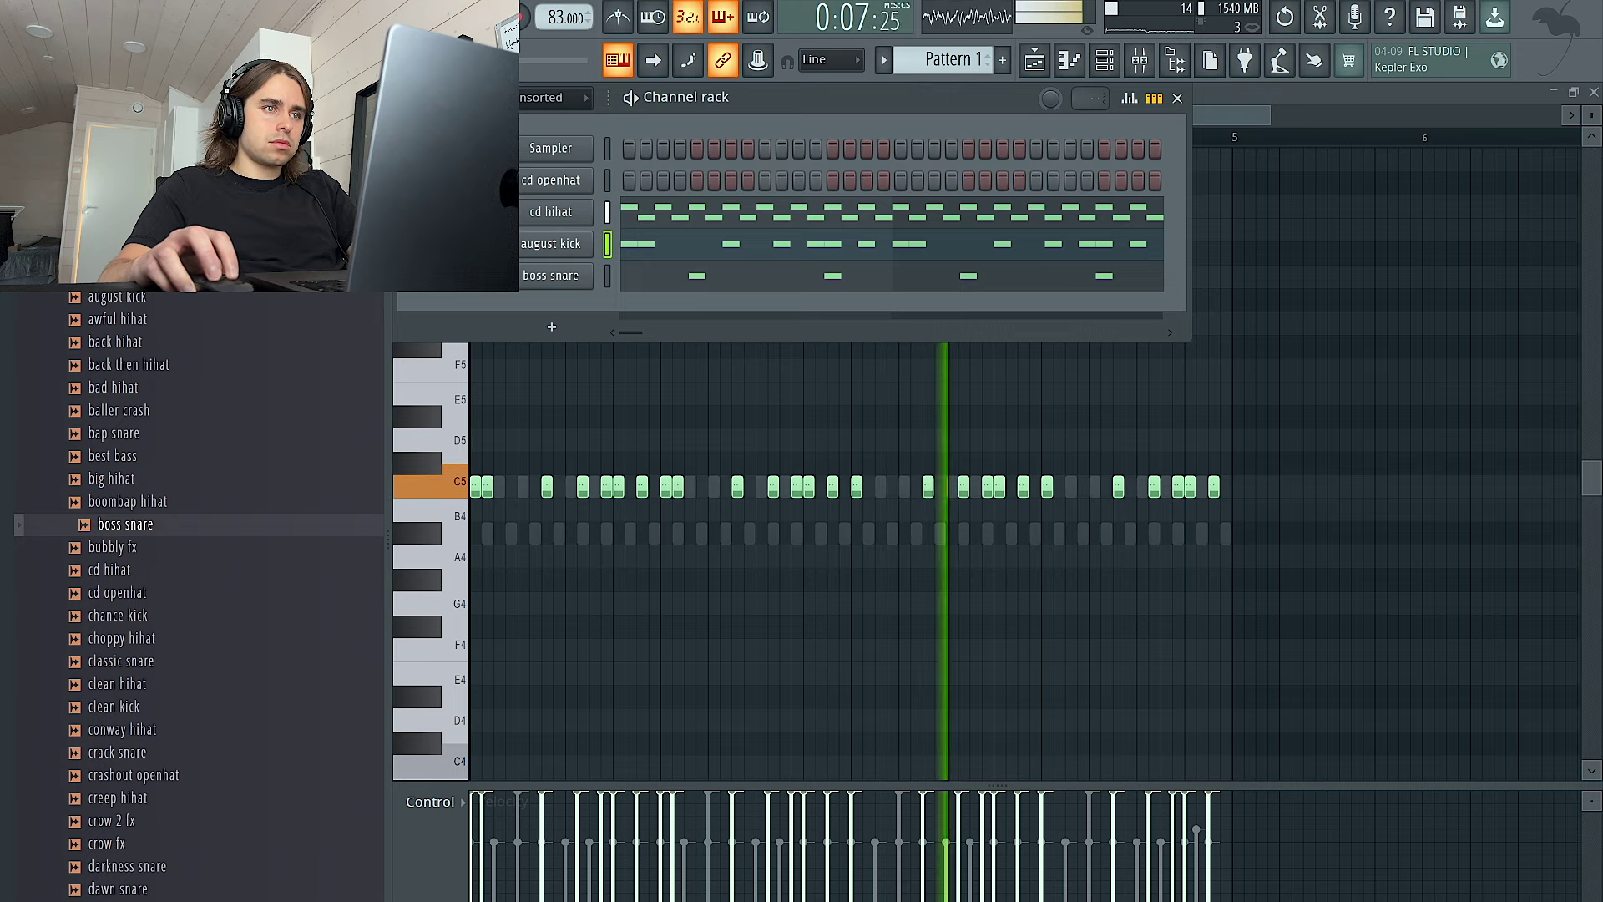
pyautogui.click(1139, 60)
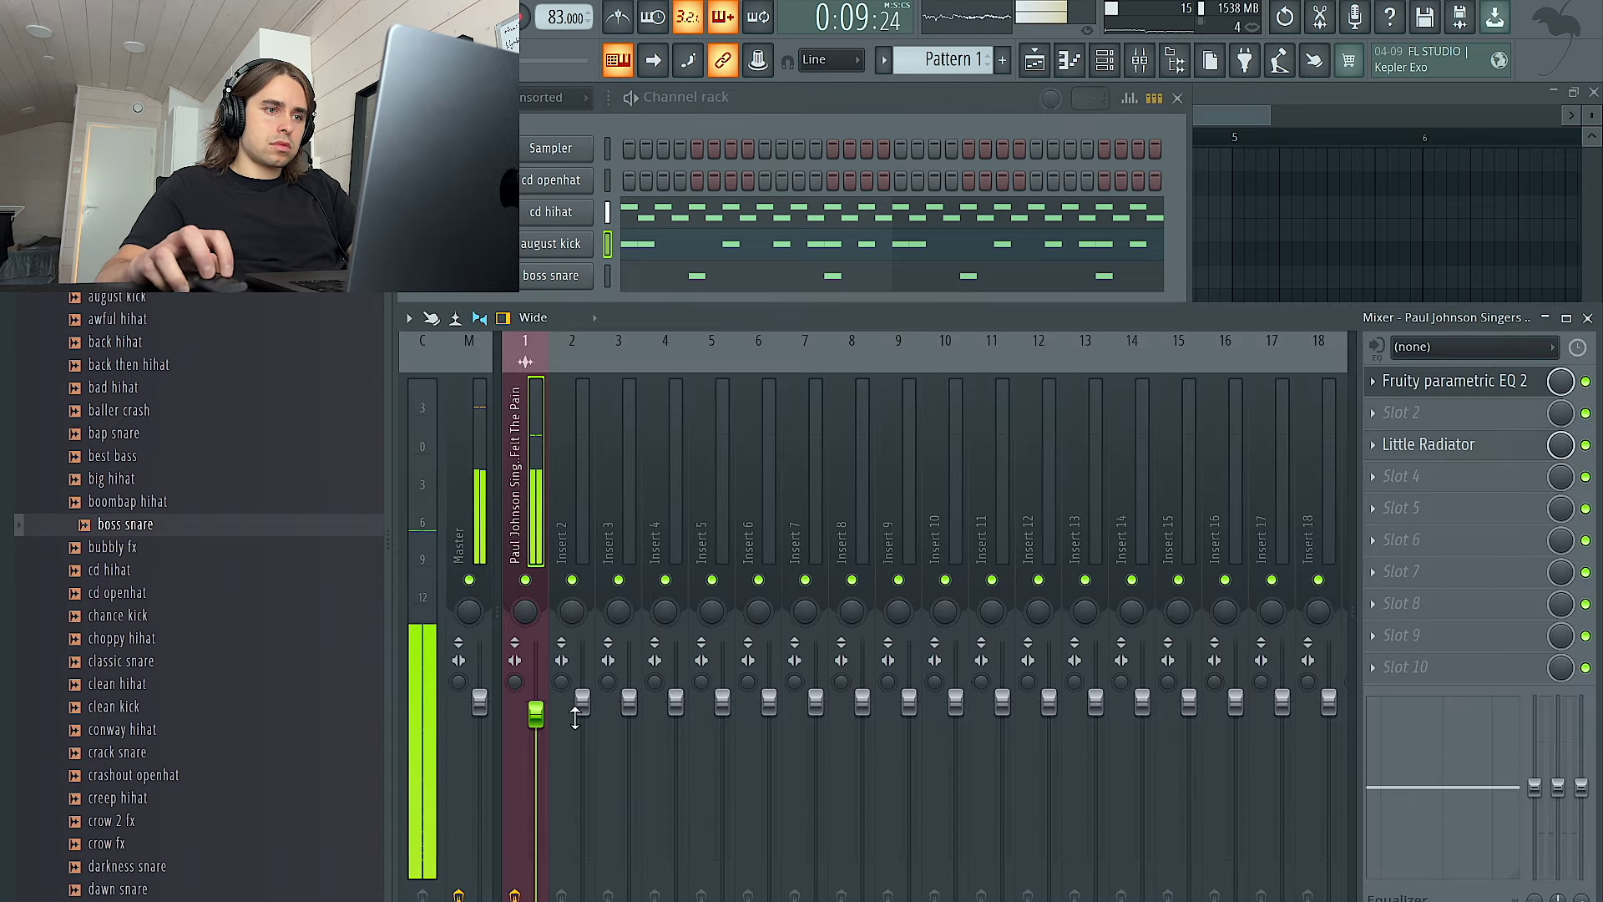
pyautogui.moveTo(847, 96); pyautogui.dragTo(798, 102)
# Place open hat hits on steps 11 and 27, replacing the cd openhat sample with felony openhat
pyautogui.click(833, 181)
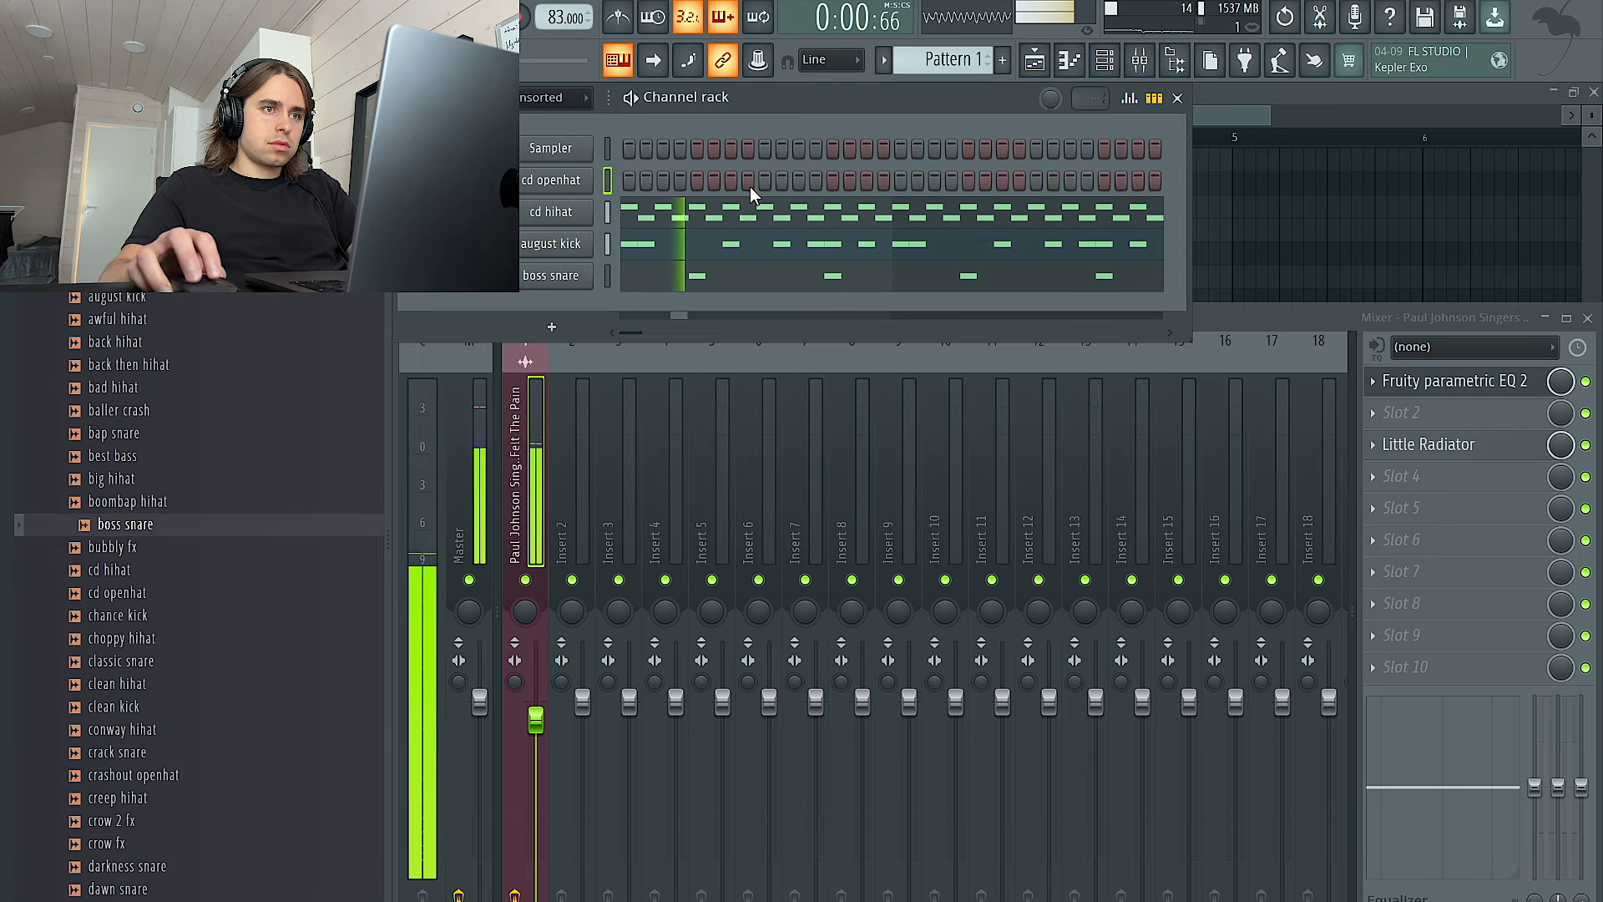
pyautogui.click(695, 180)
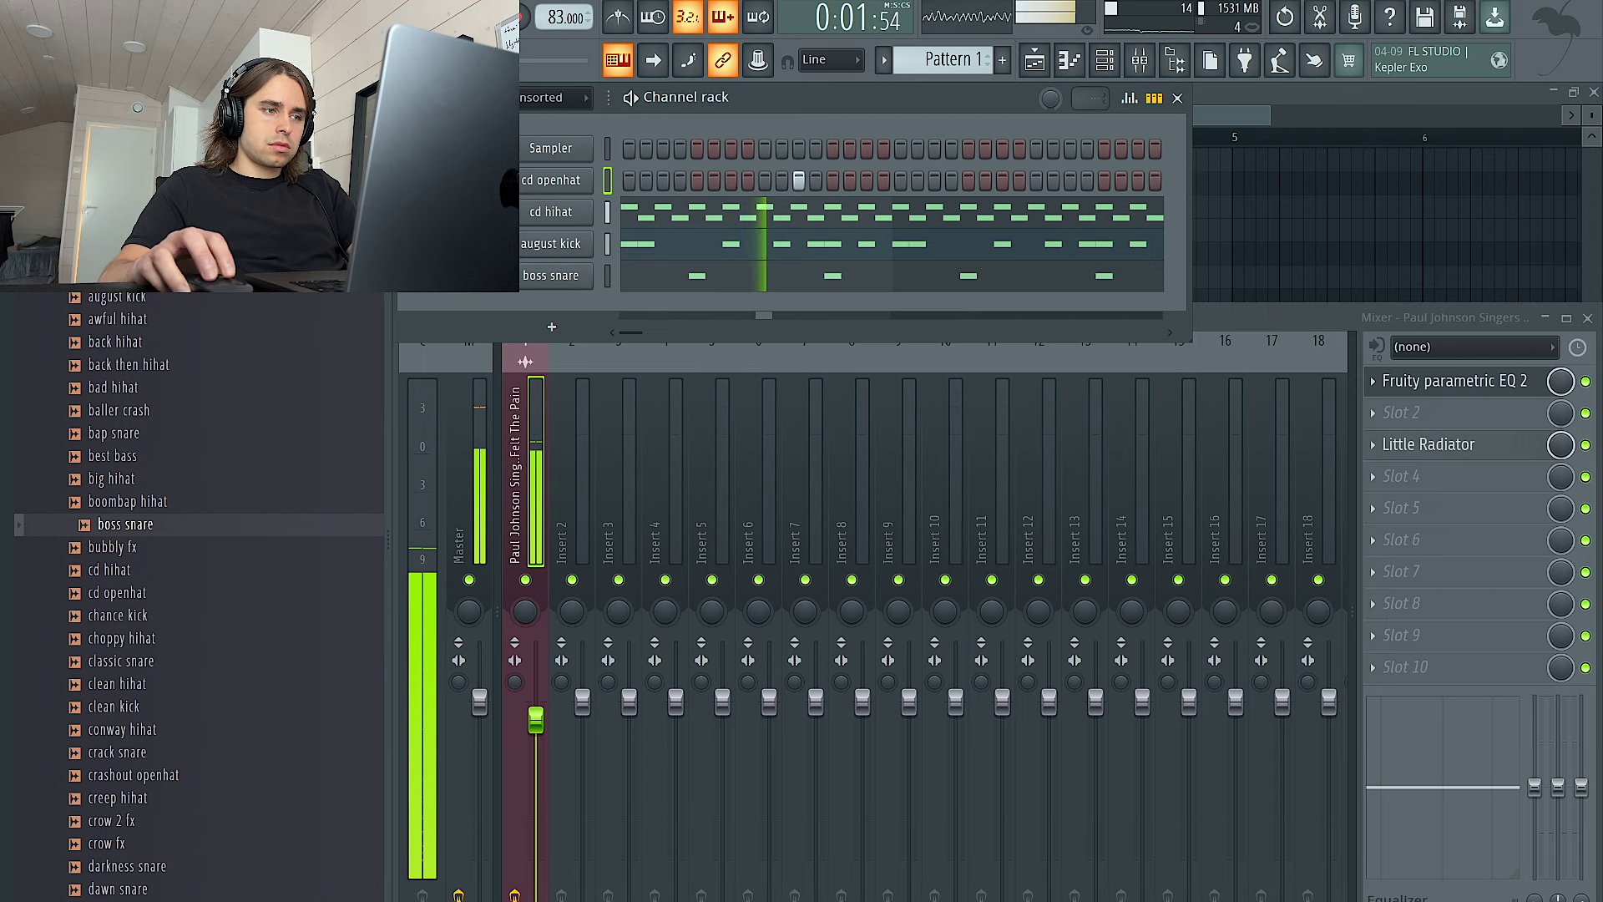
pyautogui.scroll(-6, 315, 468)
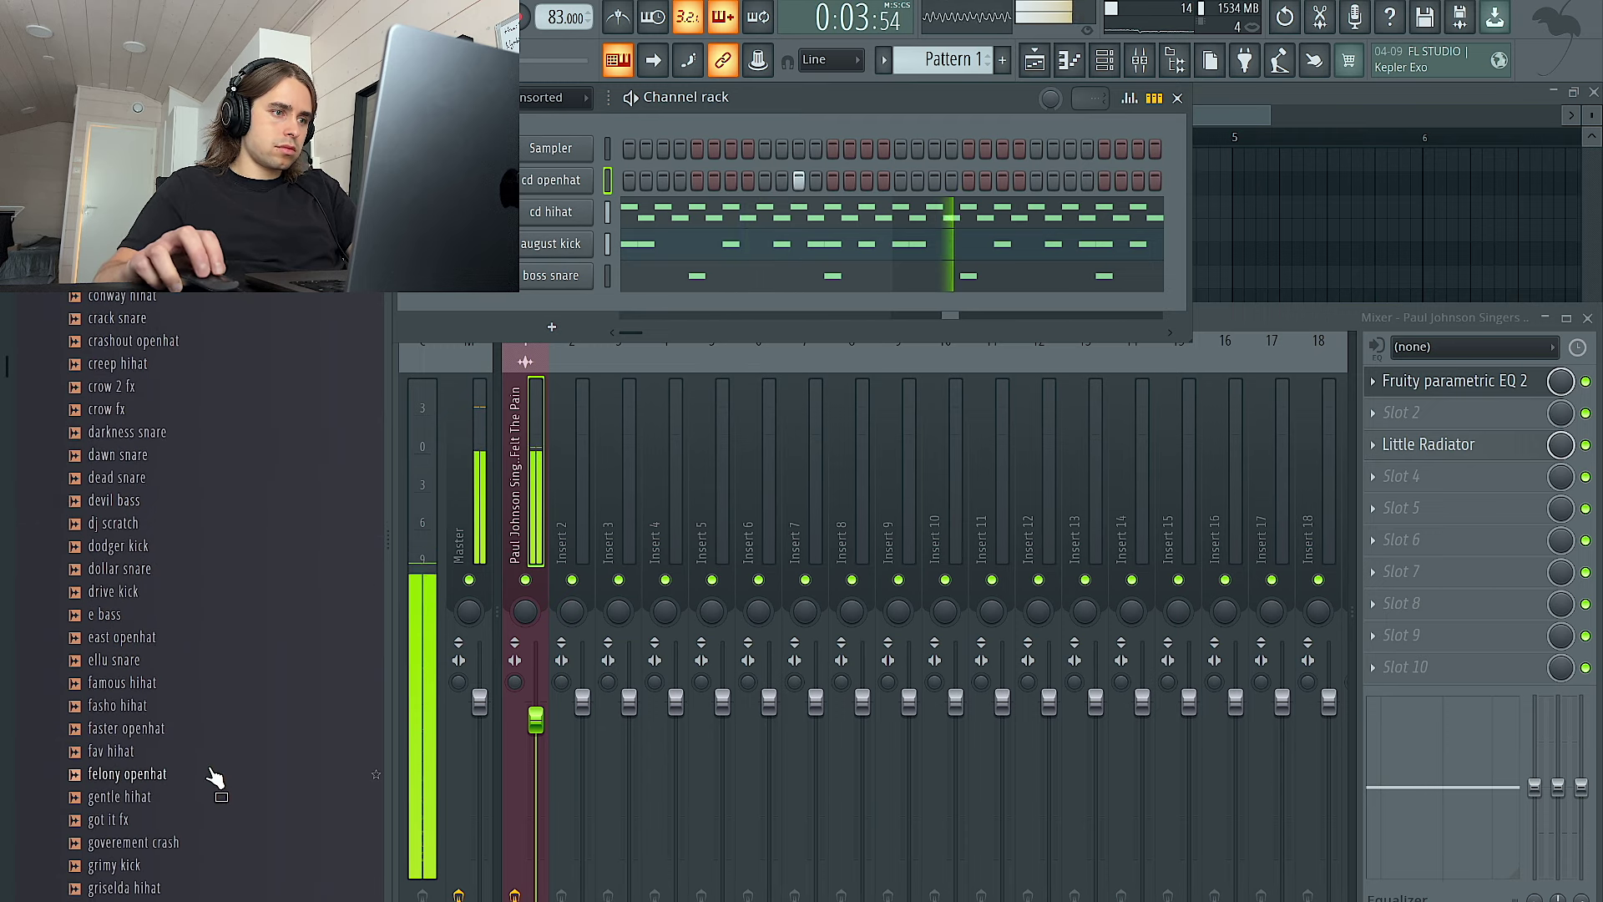
pyautogui.click(1071, 179)
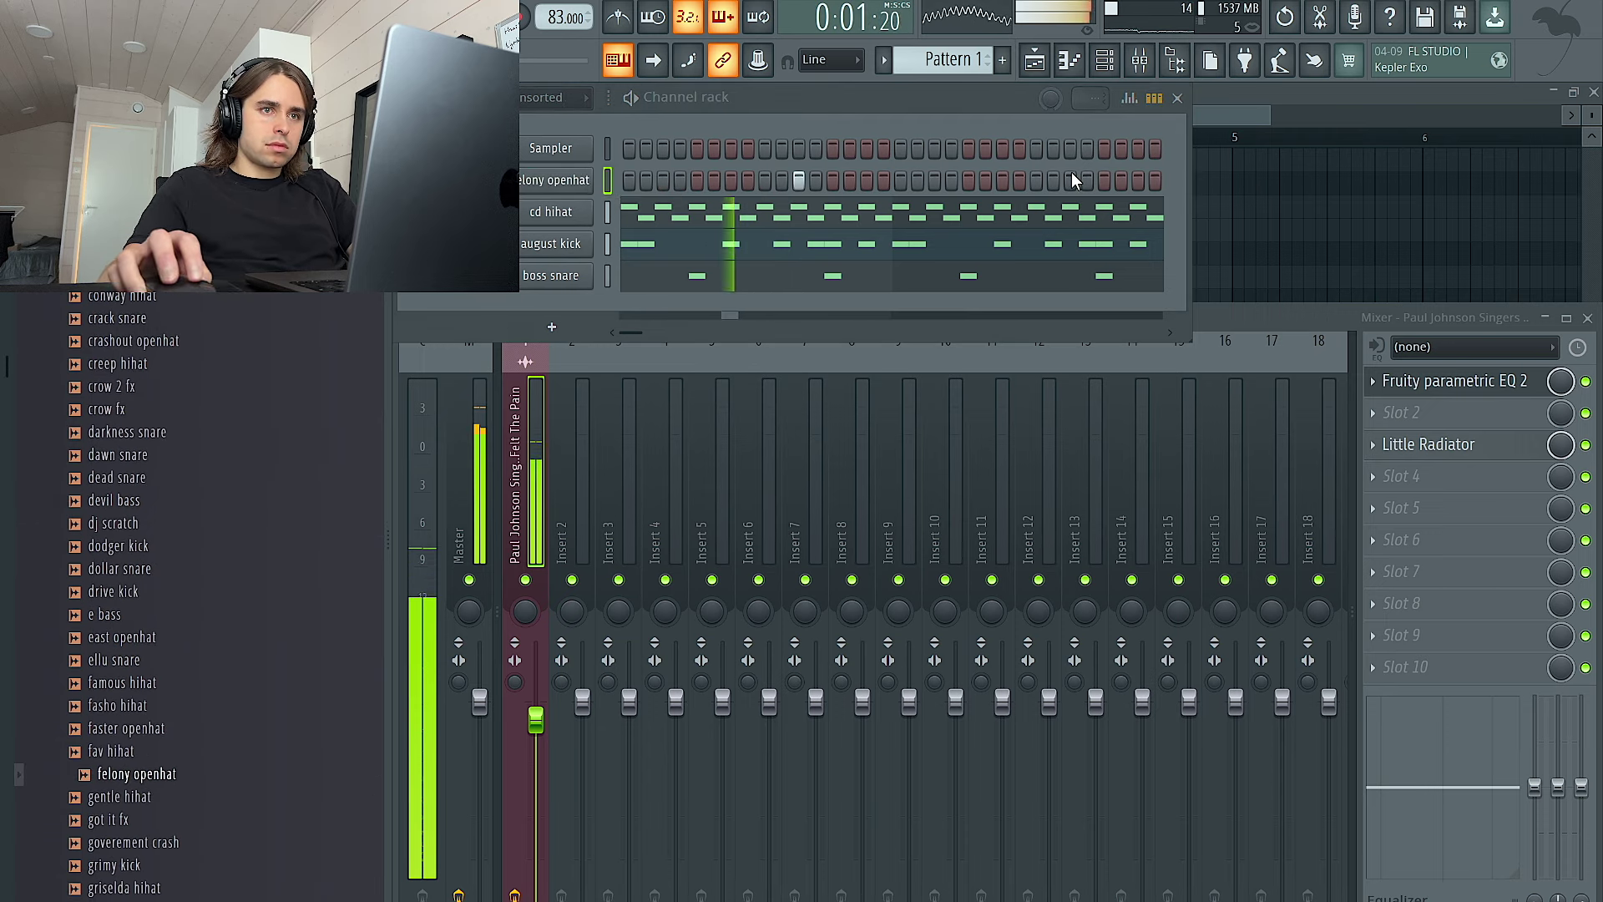
# Try an open hat hit on step 7, moving it from felony openhat to a new east openhat channel
pyautogui.click(733, 182)
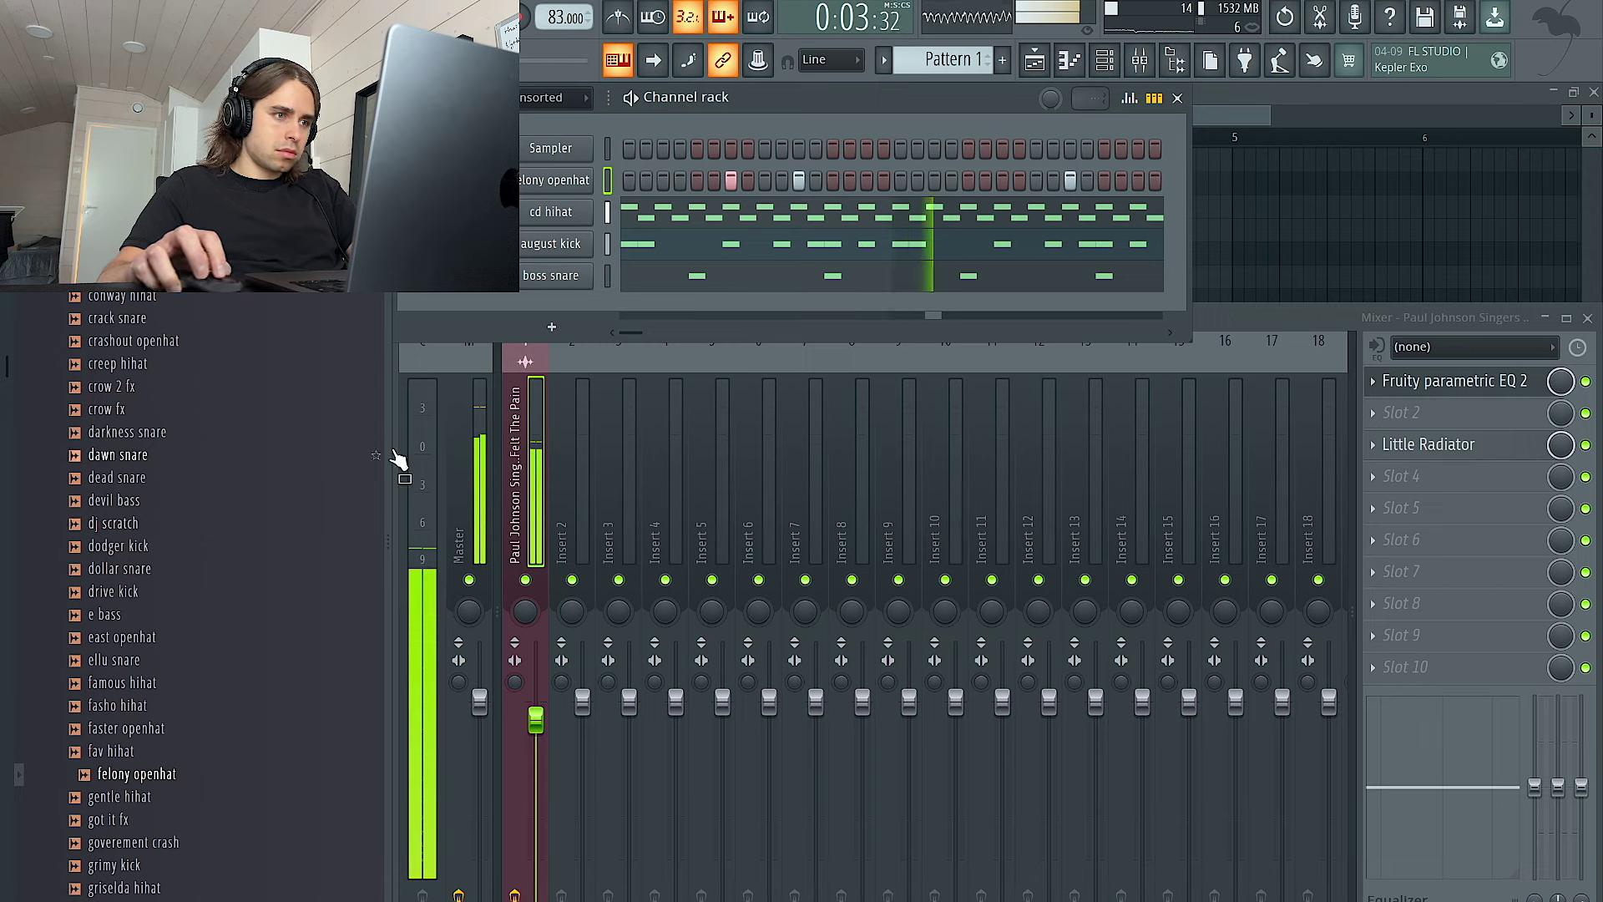
pyautogui.moveTo(169, 633); pyautogui.dragTo(735, 324)
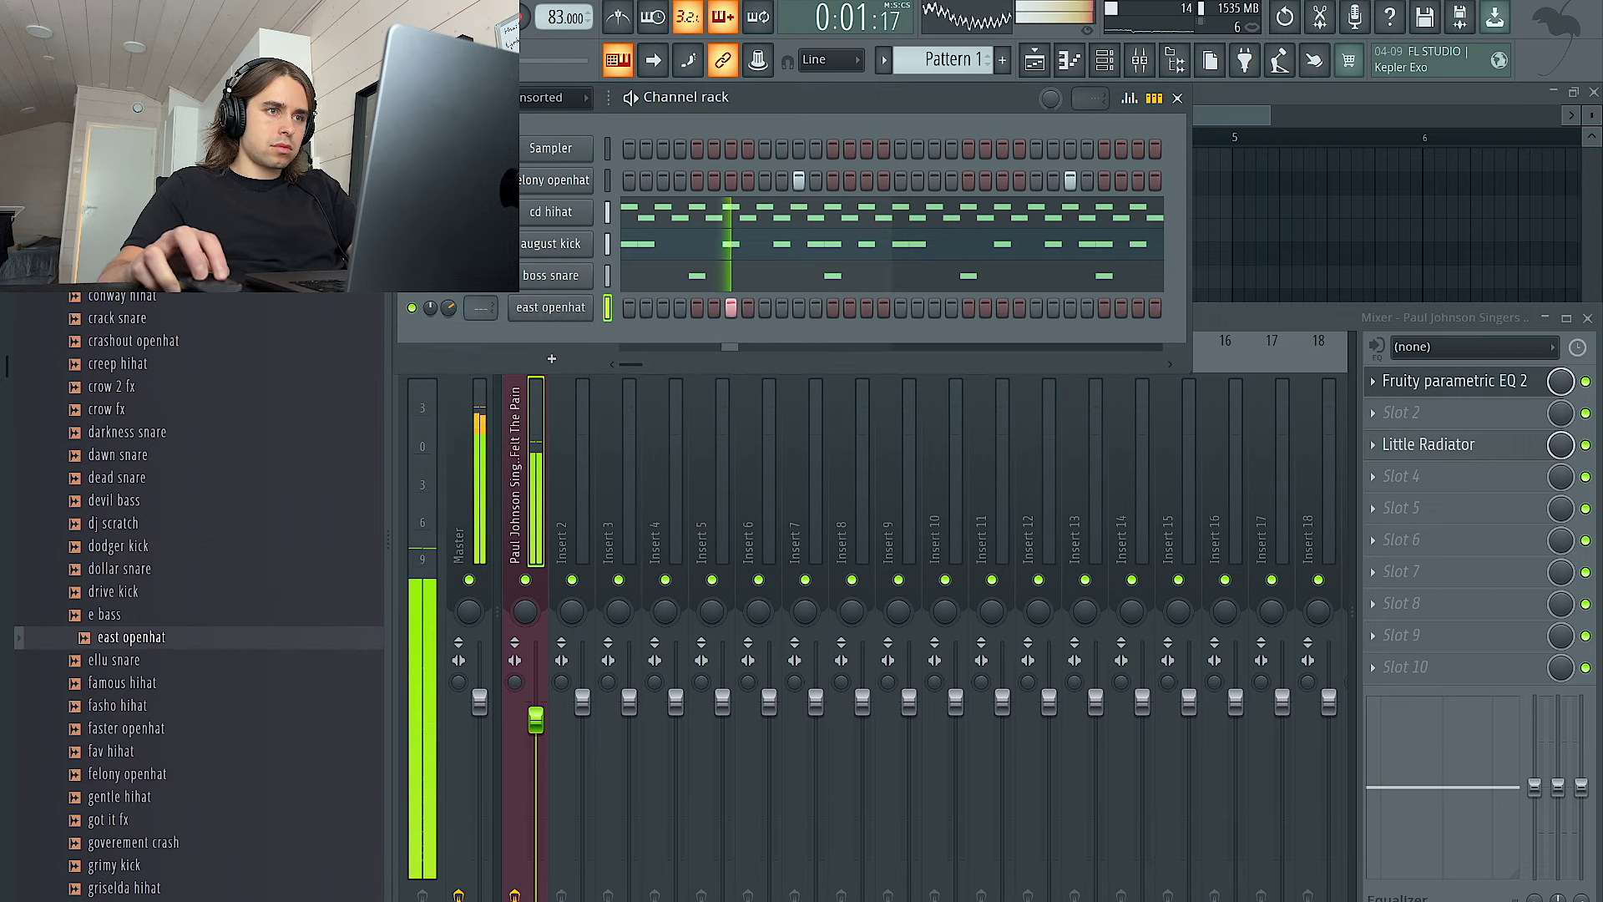
# Rearrange the felony openhat notes to step 7 of bar 1 and step 11 of bar 2
pyautogui.rightClick(584, 176)
pyautogui.click(649, 175)
pyautogui.hotkey('ctrl', 'a')
pyautogui.scroll(5, 743, 229)
pyautogui.hotkey('ctrl', 'd')
pyautogui.press('space')
pyautogui.press('space')
pyautogui.hotkey('ctrl', 'a')
pyautogui.click(544, 488)
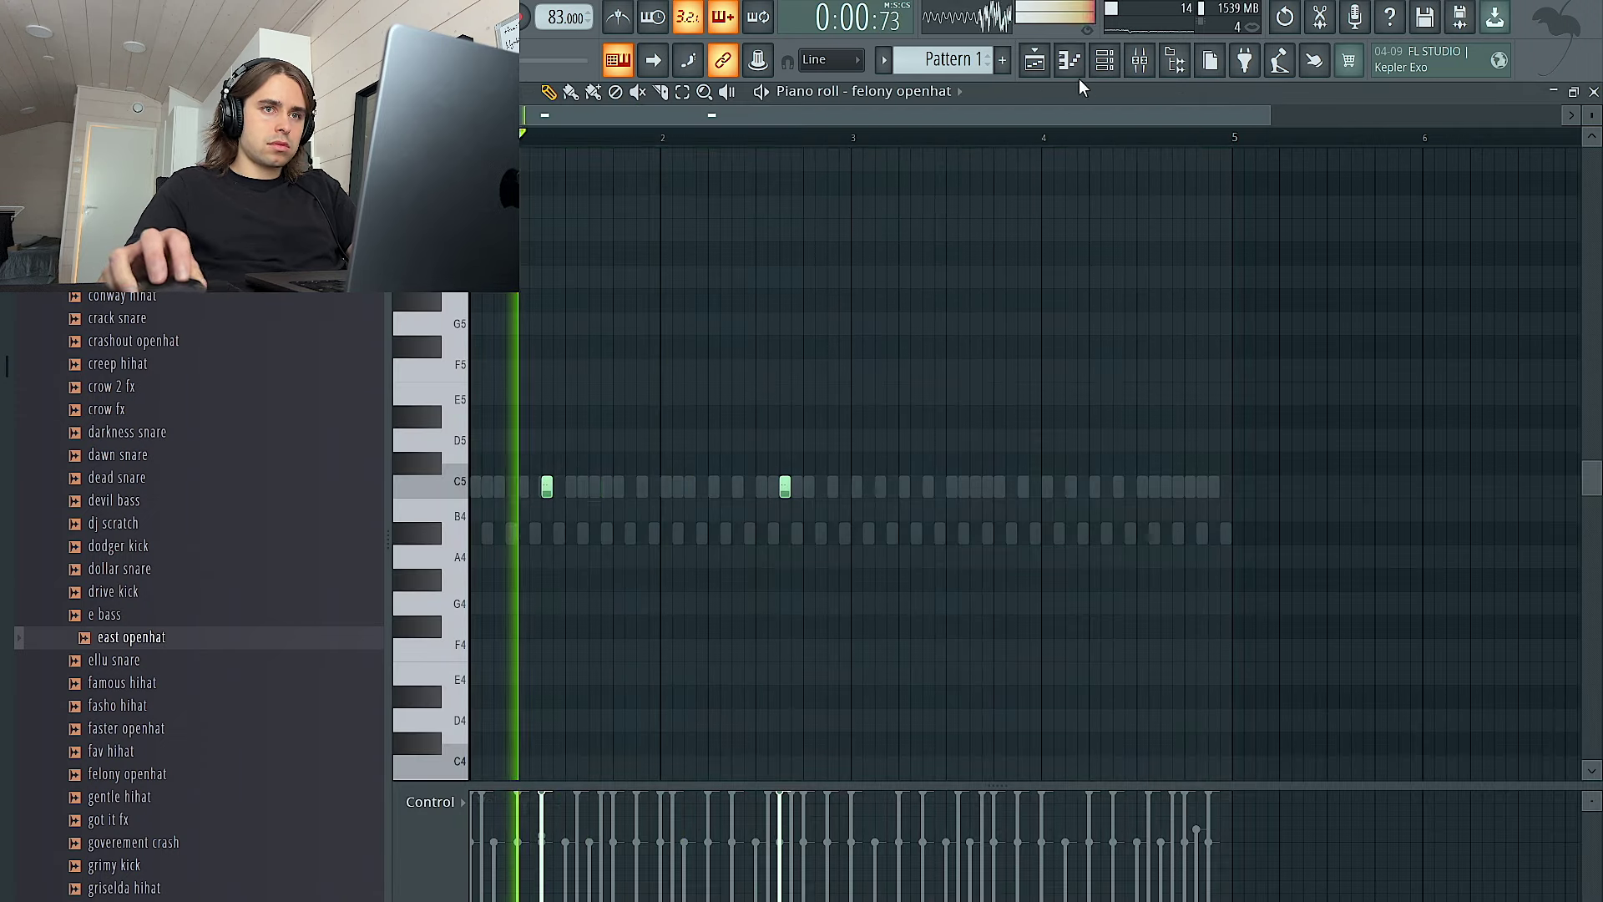
# Clear the east openhat hit and duplicate the two felony openhat notes into bars 3 and 4
pyautogui.click(1072, 65)
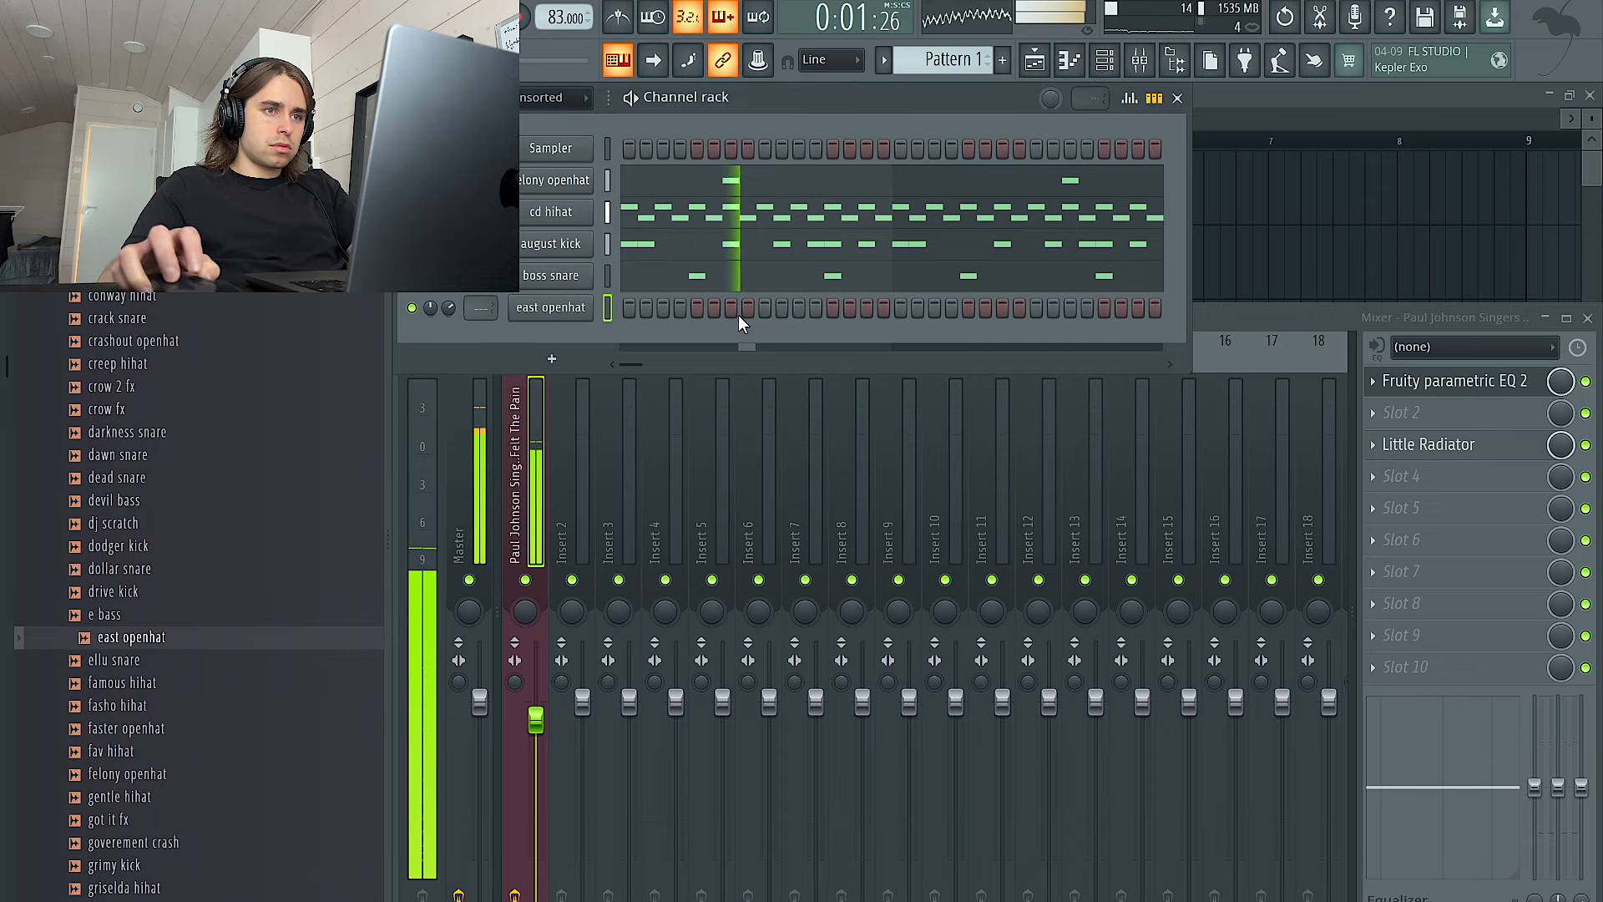
pyautogui.rightClick(1320, 259)
pyautogui.click(1098, 71)
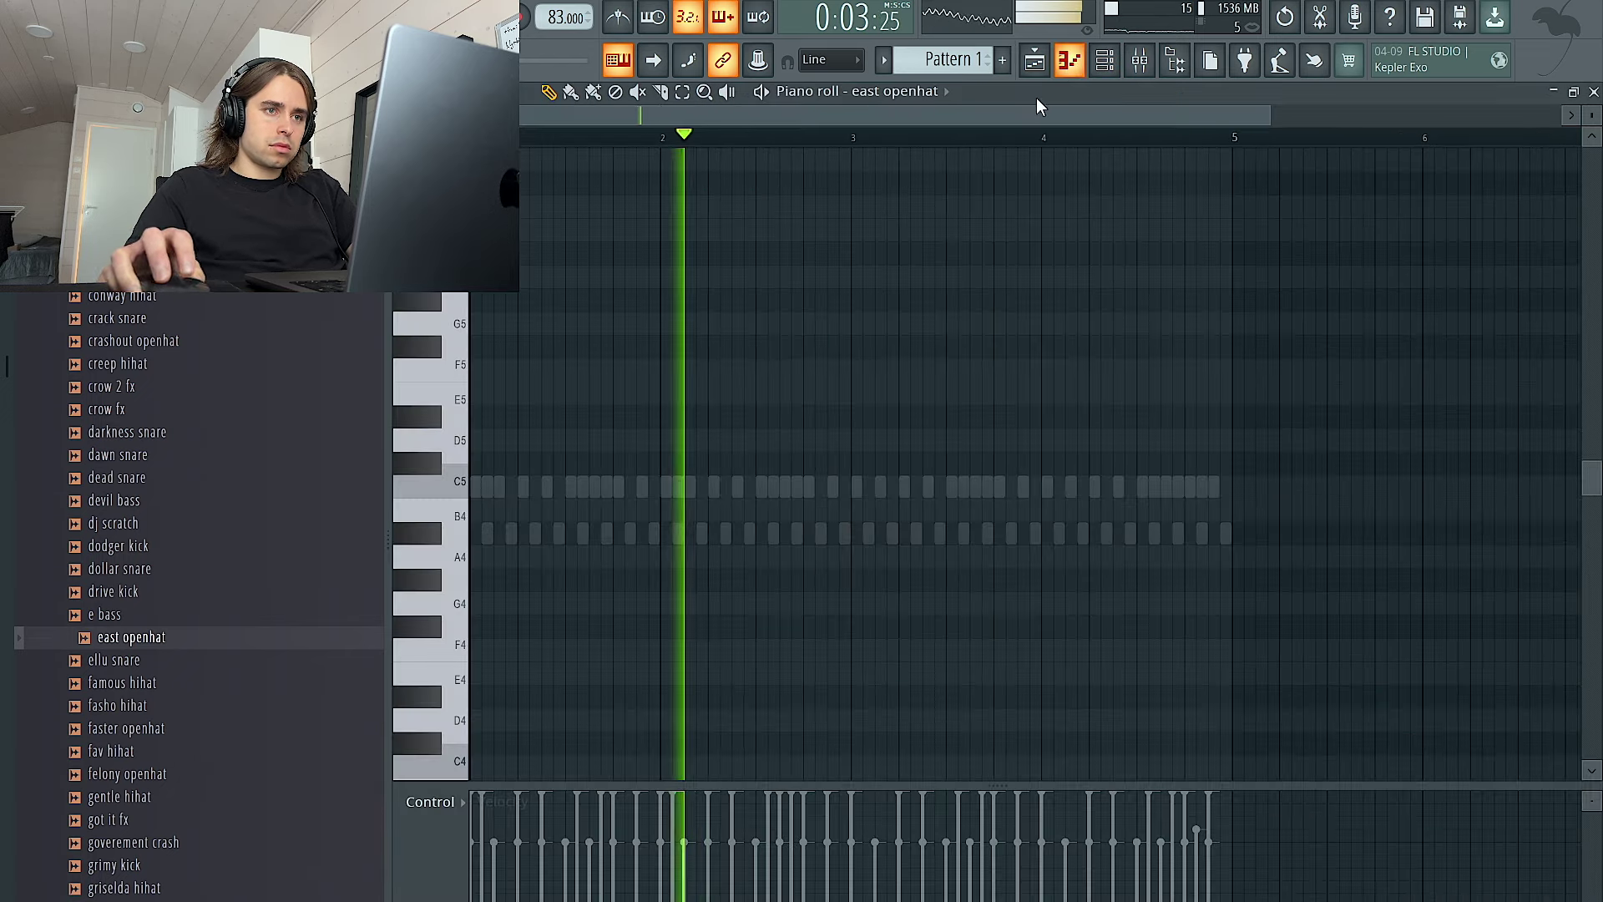
pyautogui.click(899, 92)
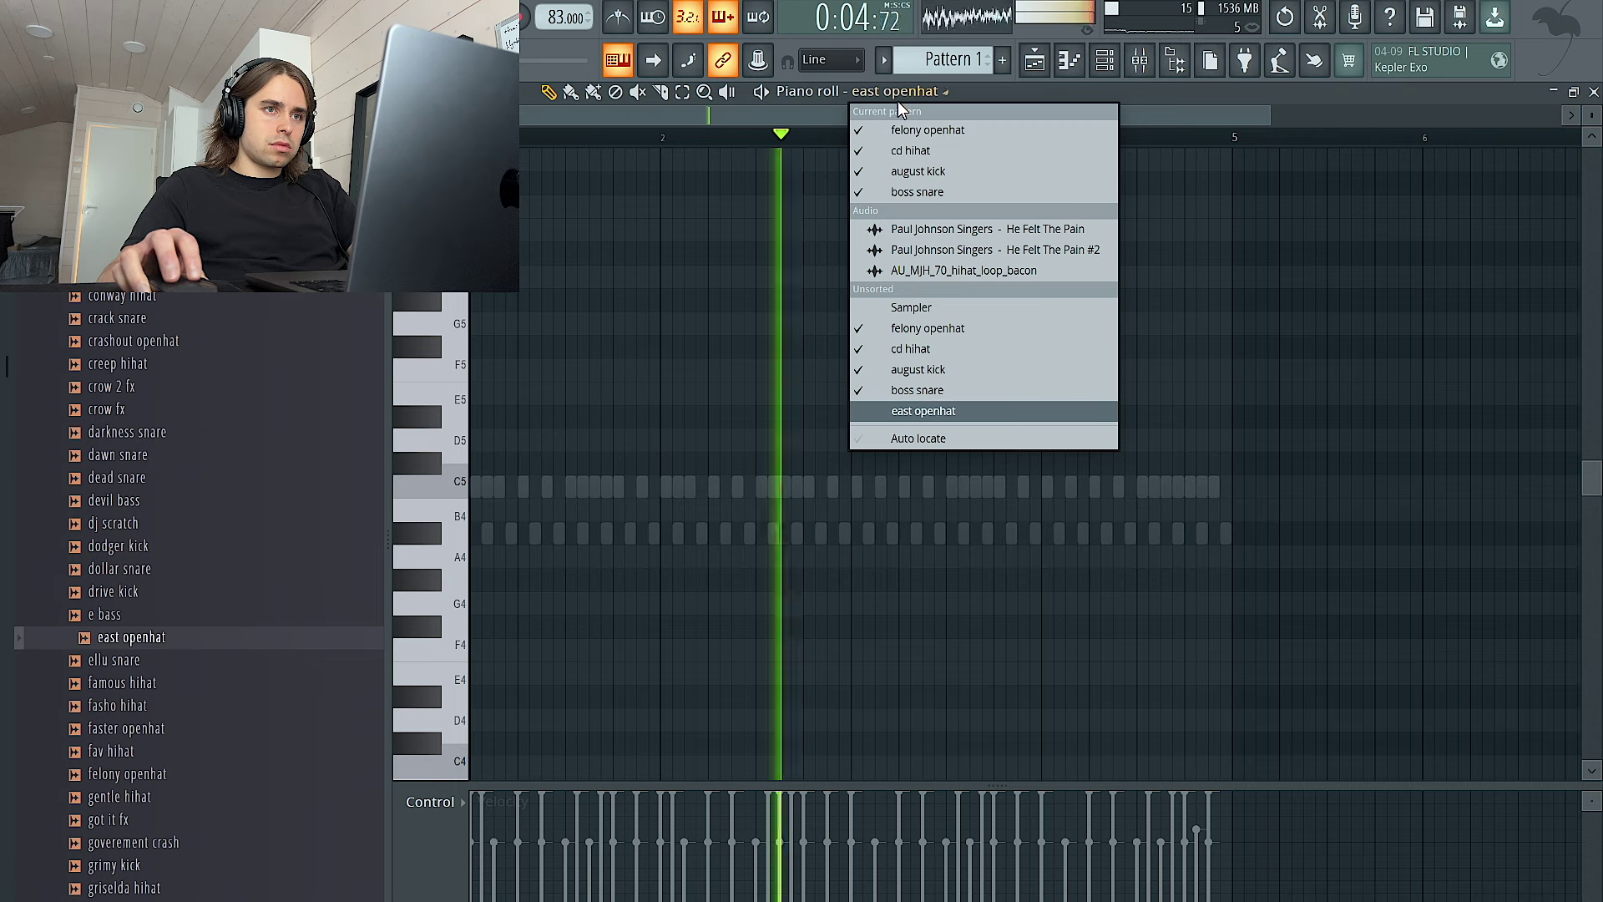
pyautogui.click(919, 411)
pyautogui.click(1110, 65)
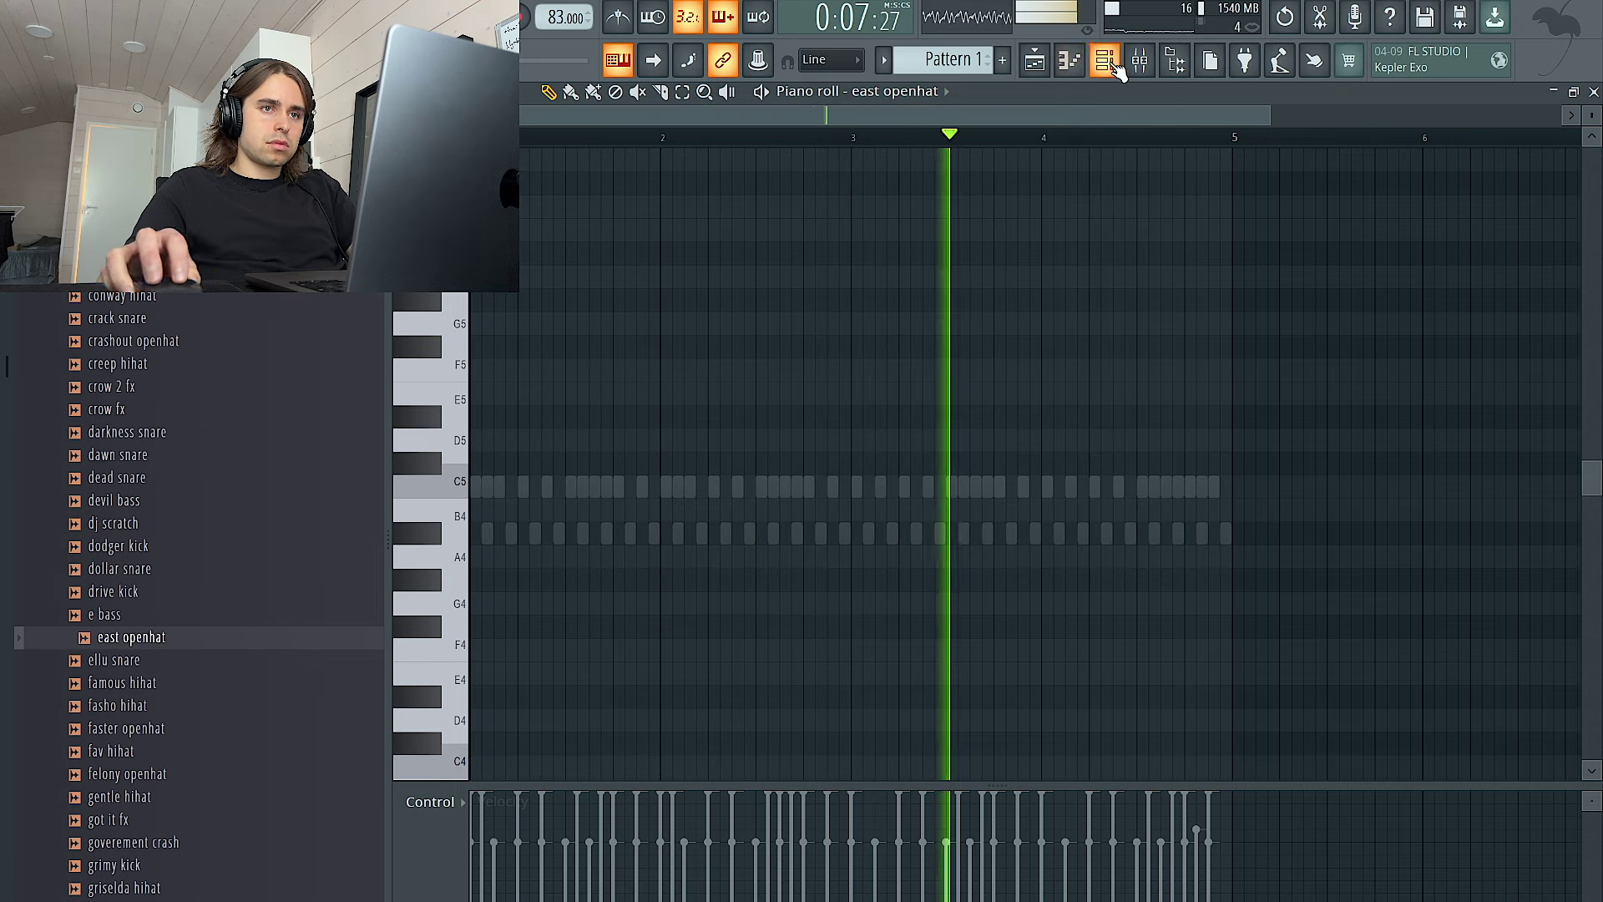
pyautogui.rightClick(591, 172)
pyautogui.click(641, 177)
pyautogui.hotkey('ctrl', 'a')
pyautogui.hotkey('ctrl', 'b')
# Audition other hat samples, replace felony openhat with impact openhat, and play the pattern
pyautogui.click(1103, 60)
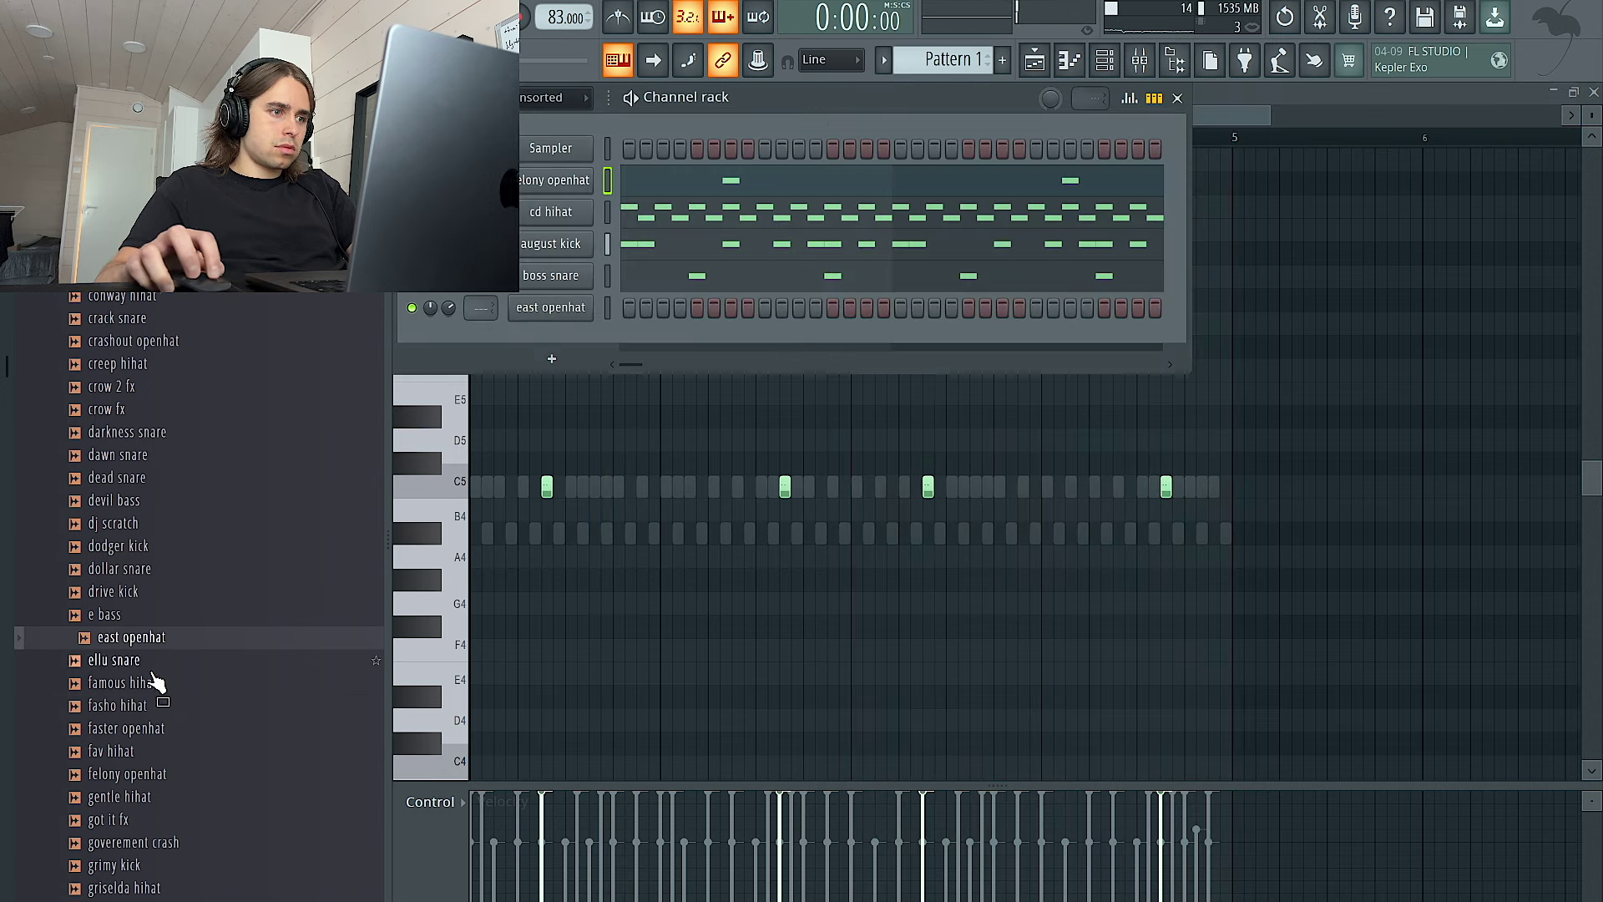
pyautogui.click(179, 708)
pyautogui.click(191, 754)
pyautogui.scroll(-4, 186, 737)
pyautogui.click(213, 761)
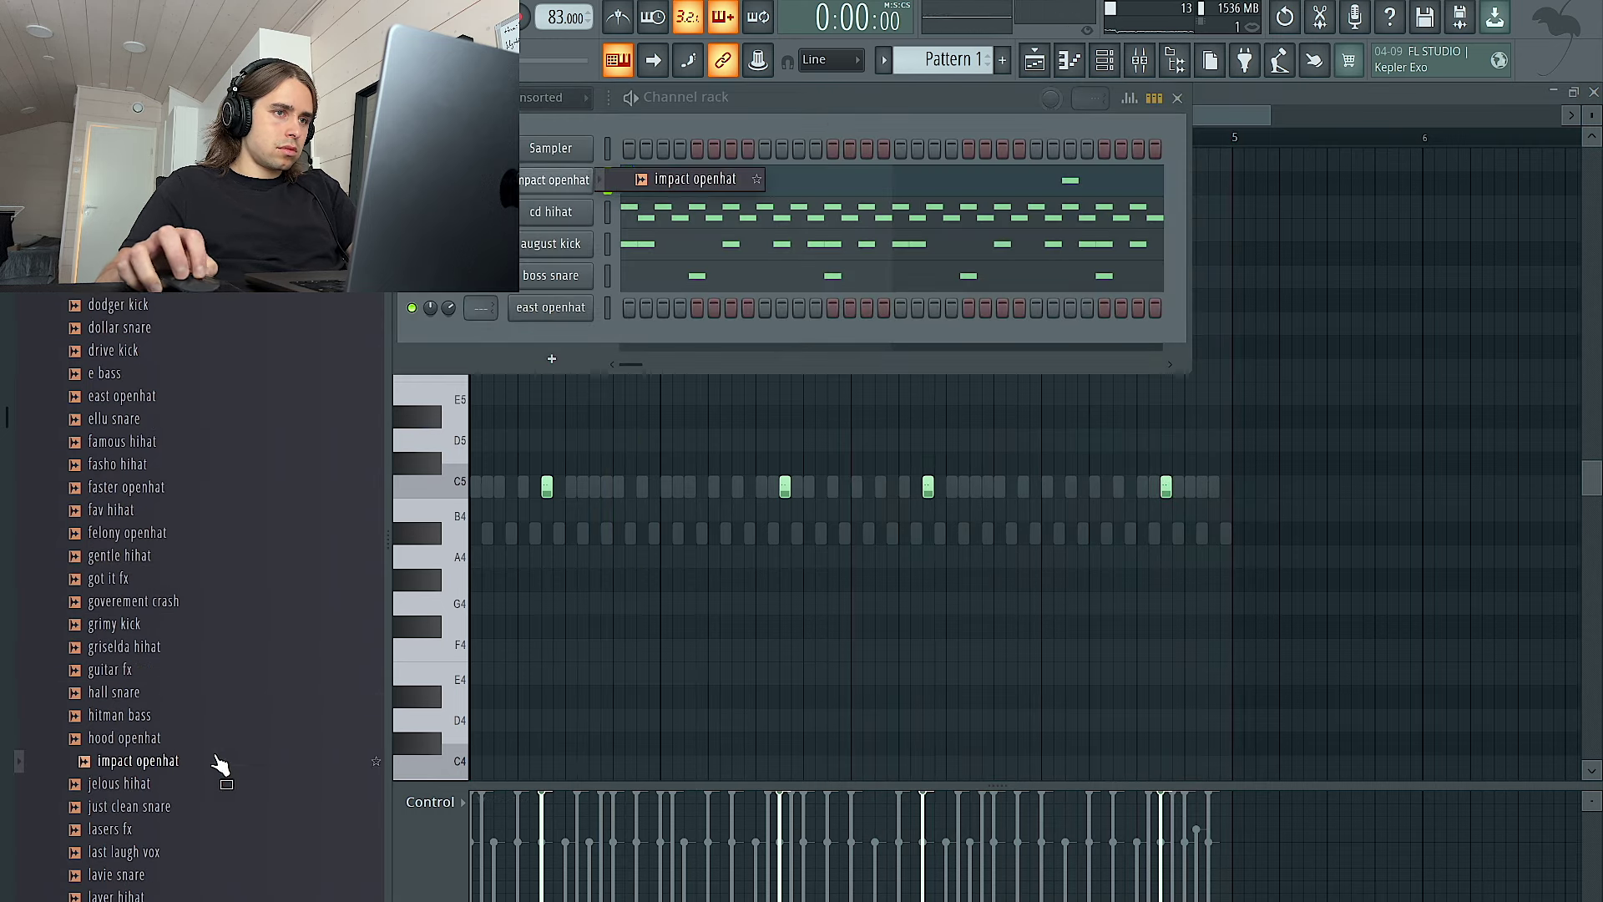
pyautogui.press('space')
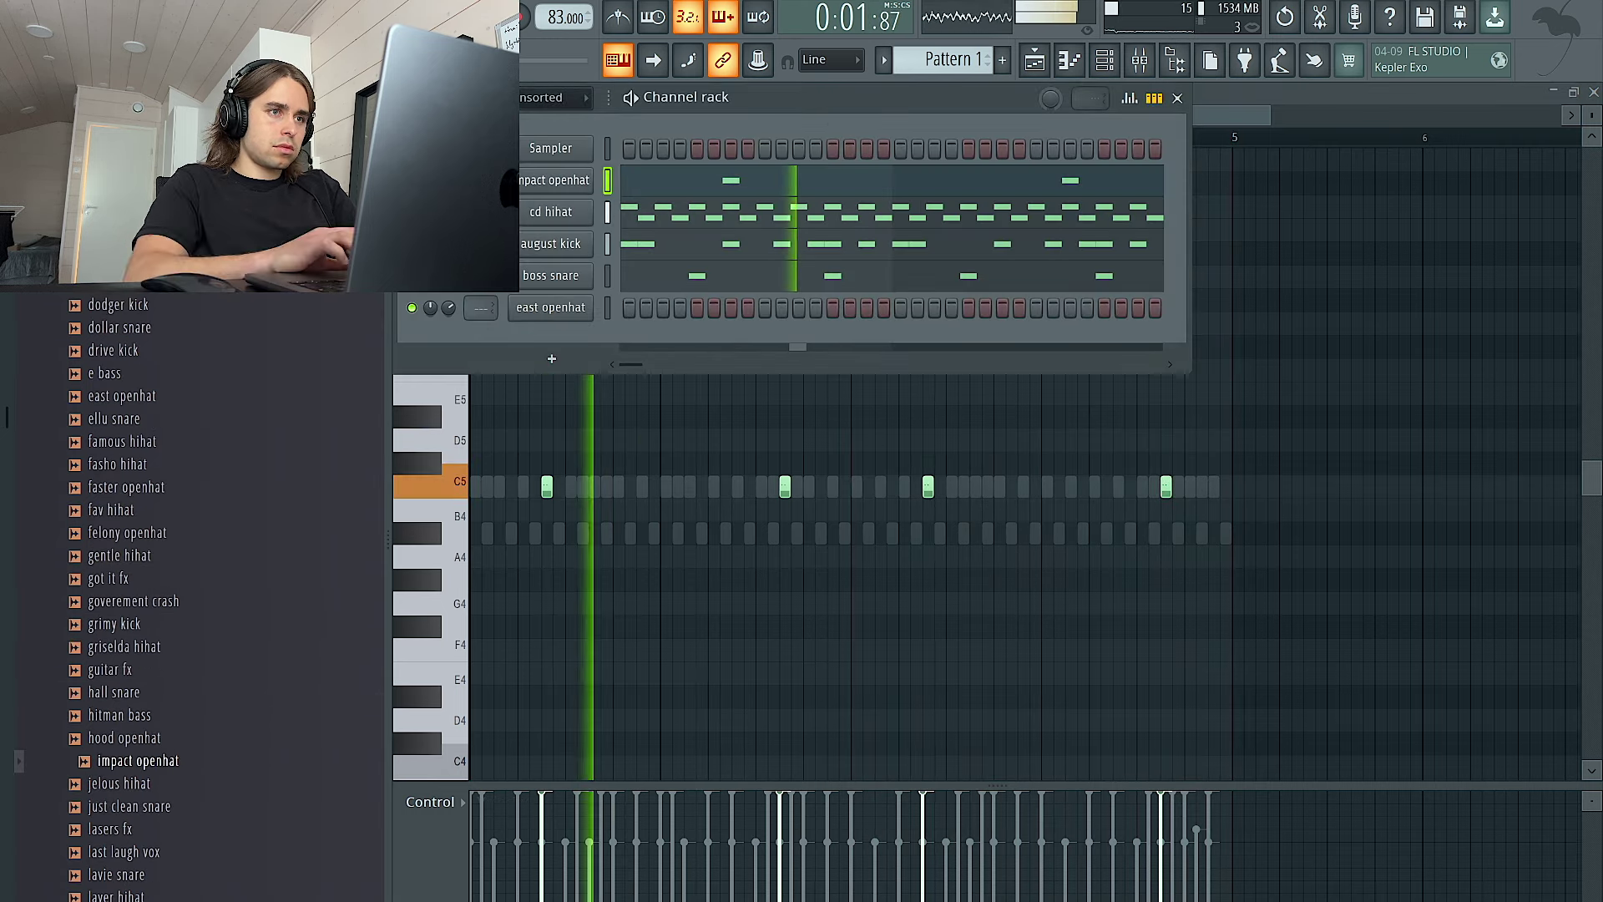
# Review the impact openhat notes in the piano roll during playback
pyautogui.rightClick(570, 182)
pyautogui.click(637, 180)
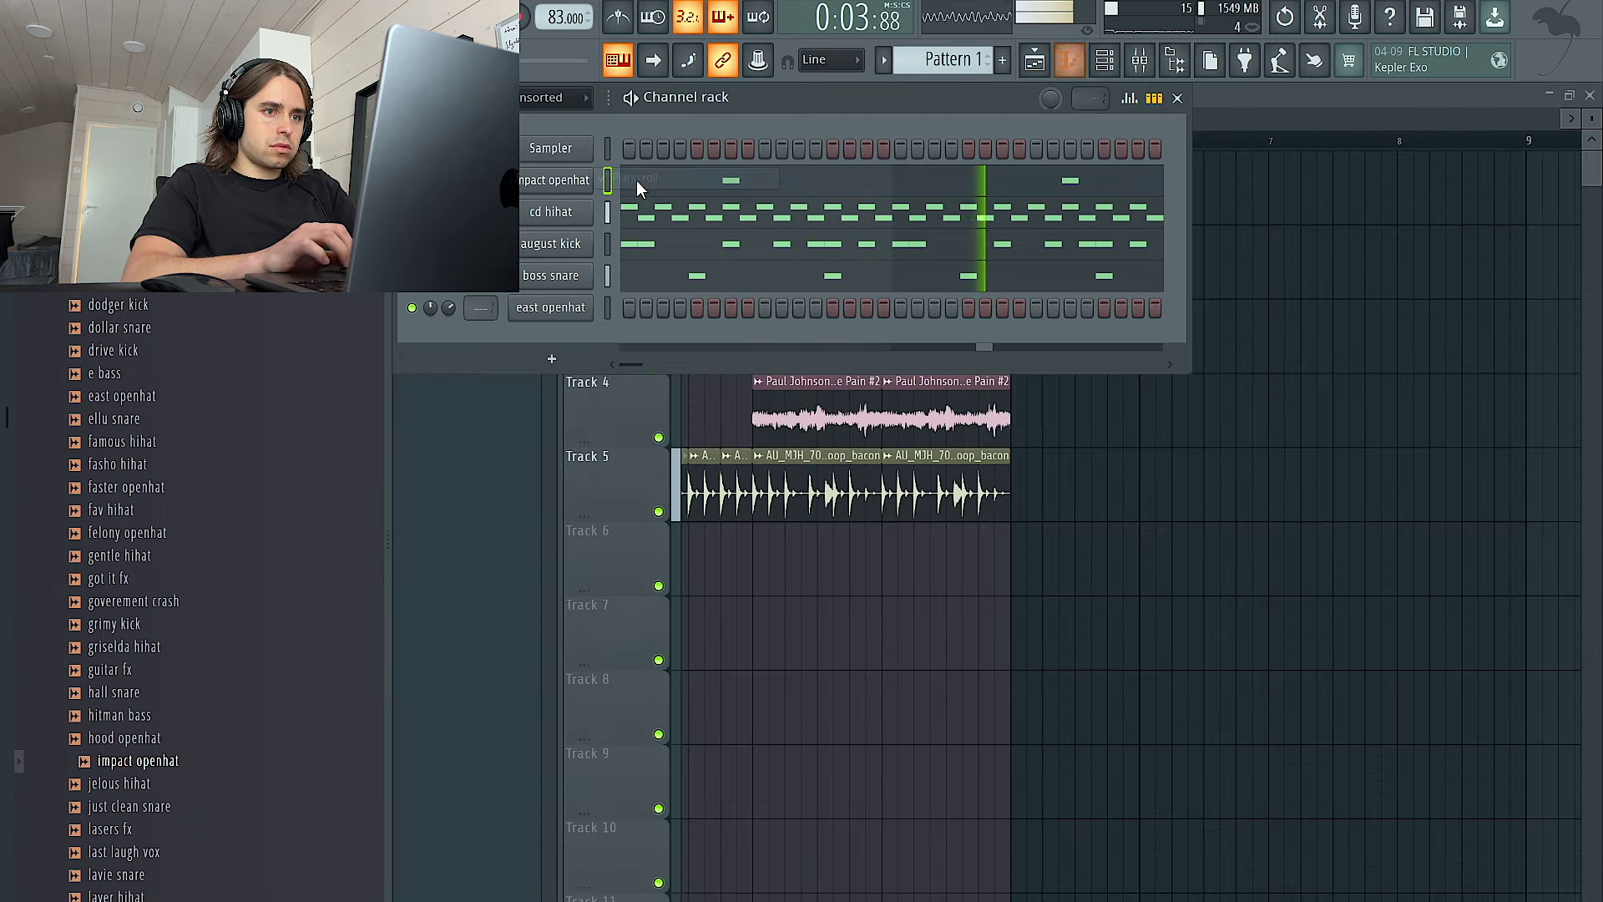
pyautogui.rightClick(592, 185)
pyautogui.click(605, 174)
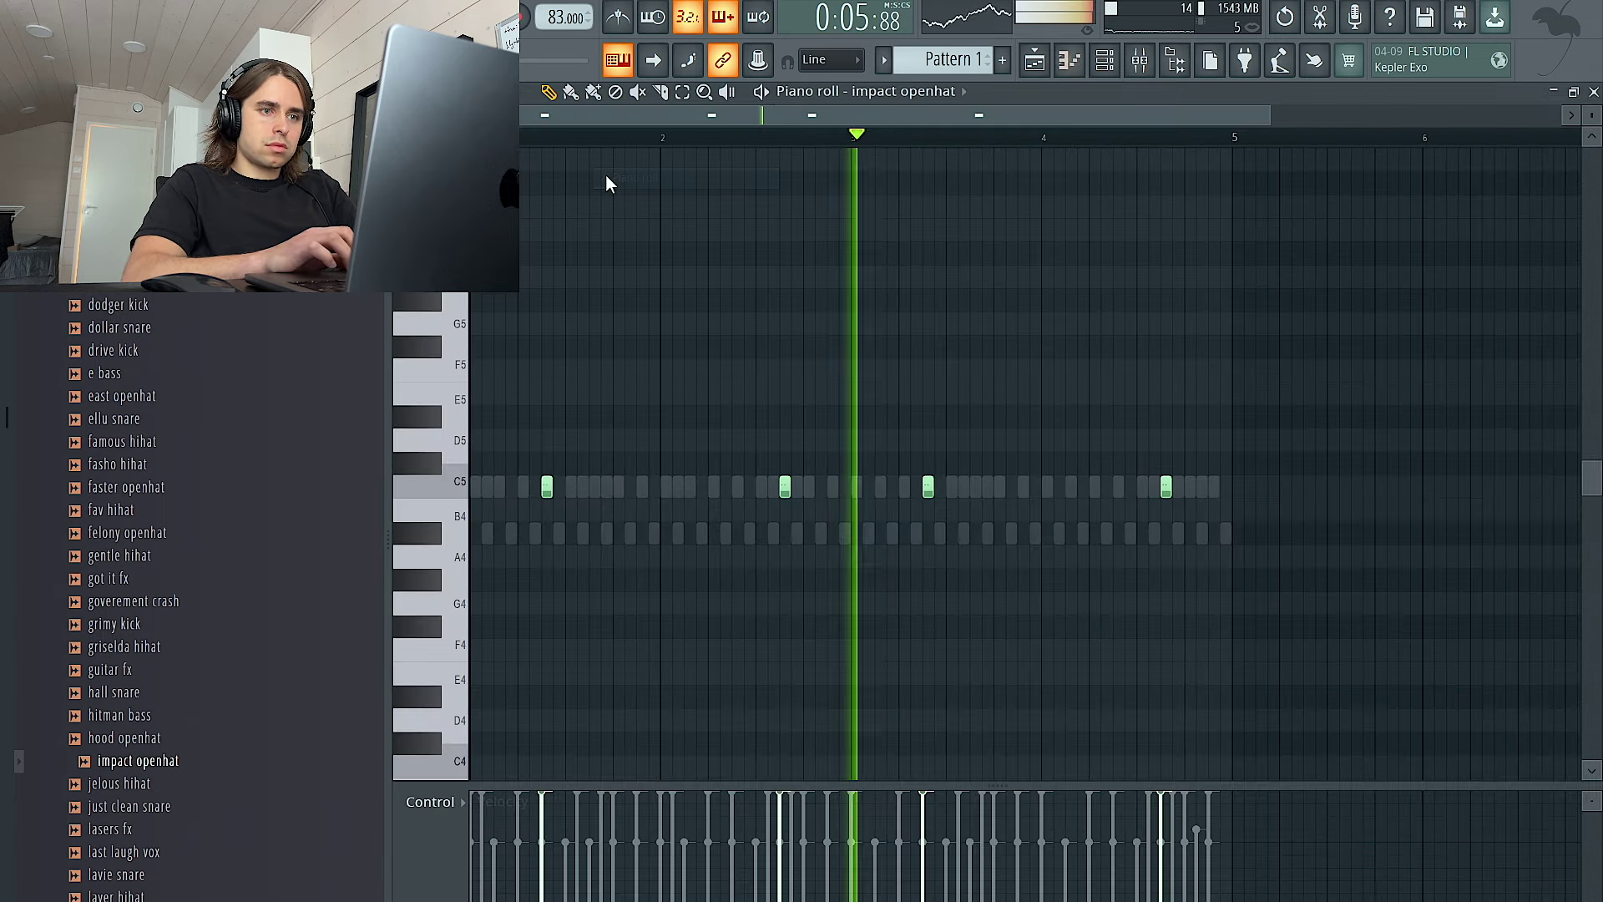
pyautogui.click(1105, 61)
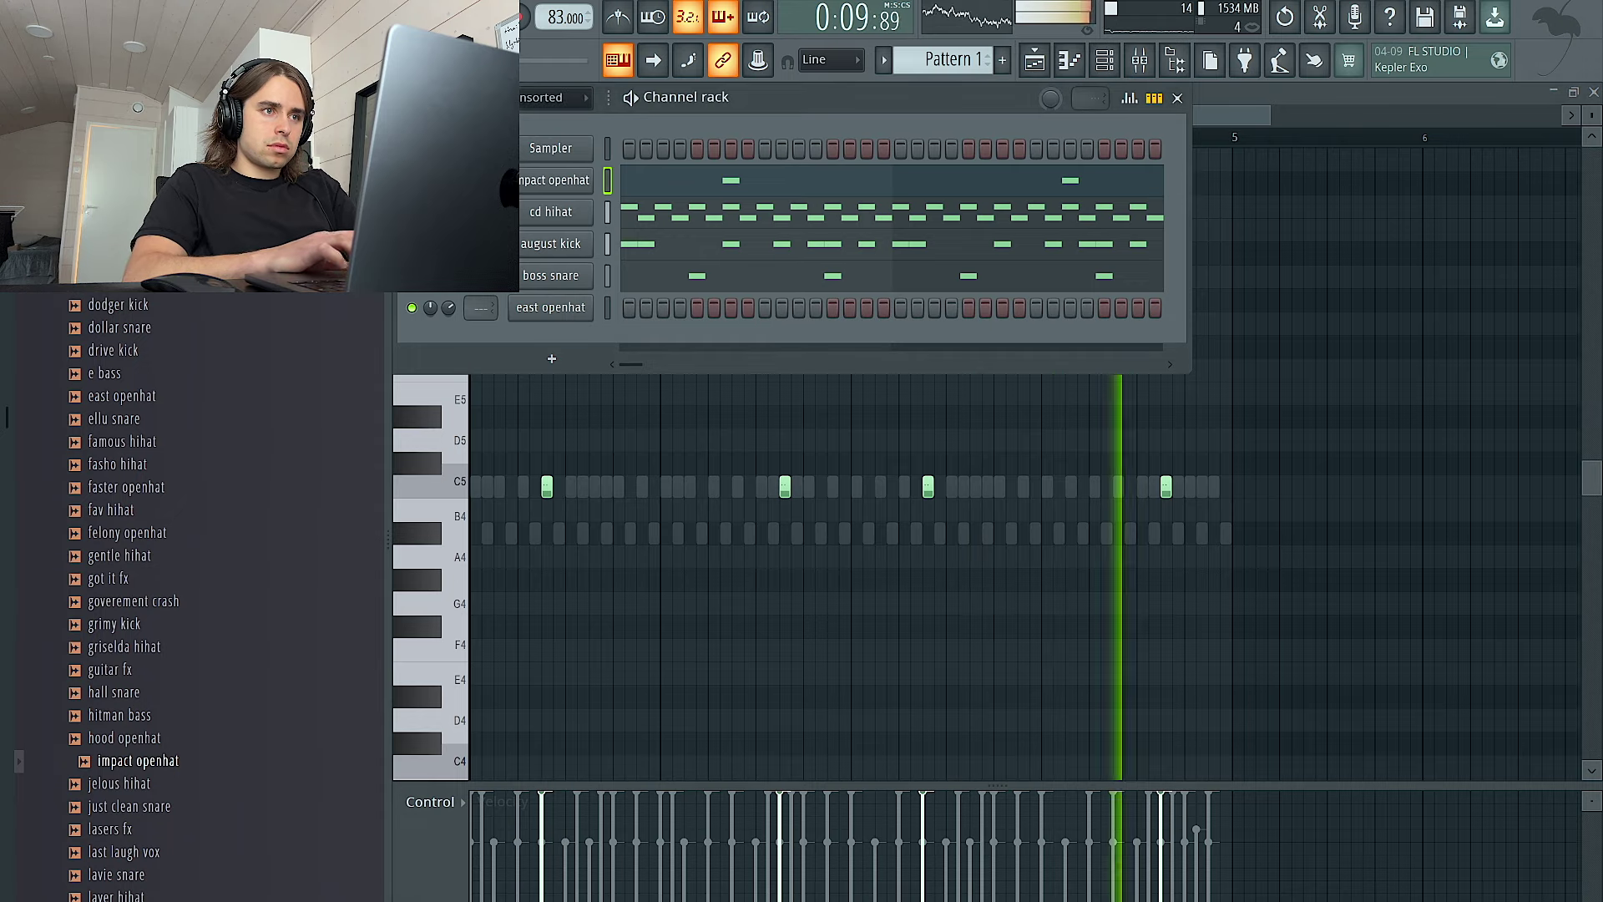
pyautogui.hotkey('ctrl', 'Left')
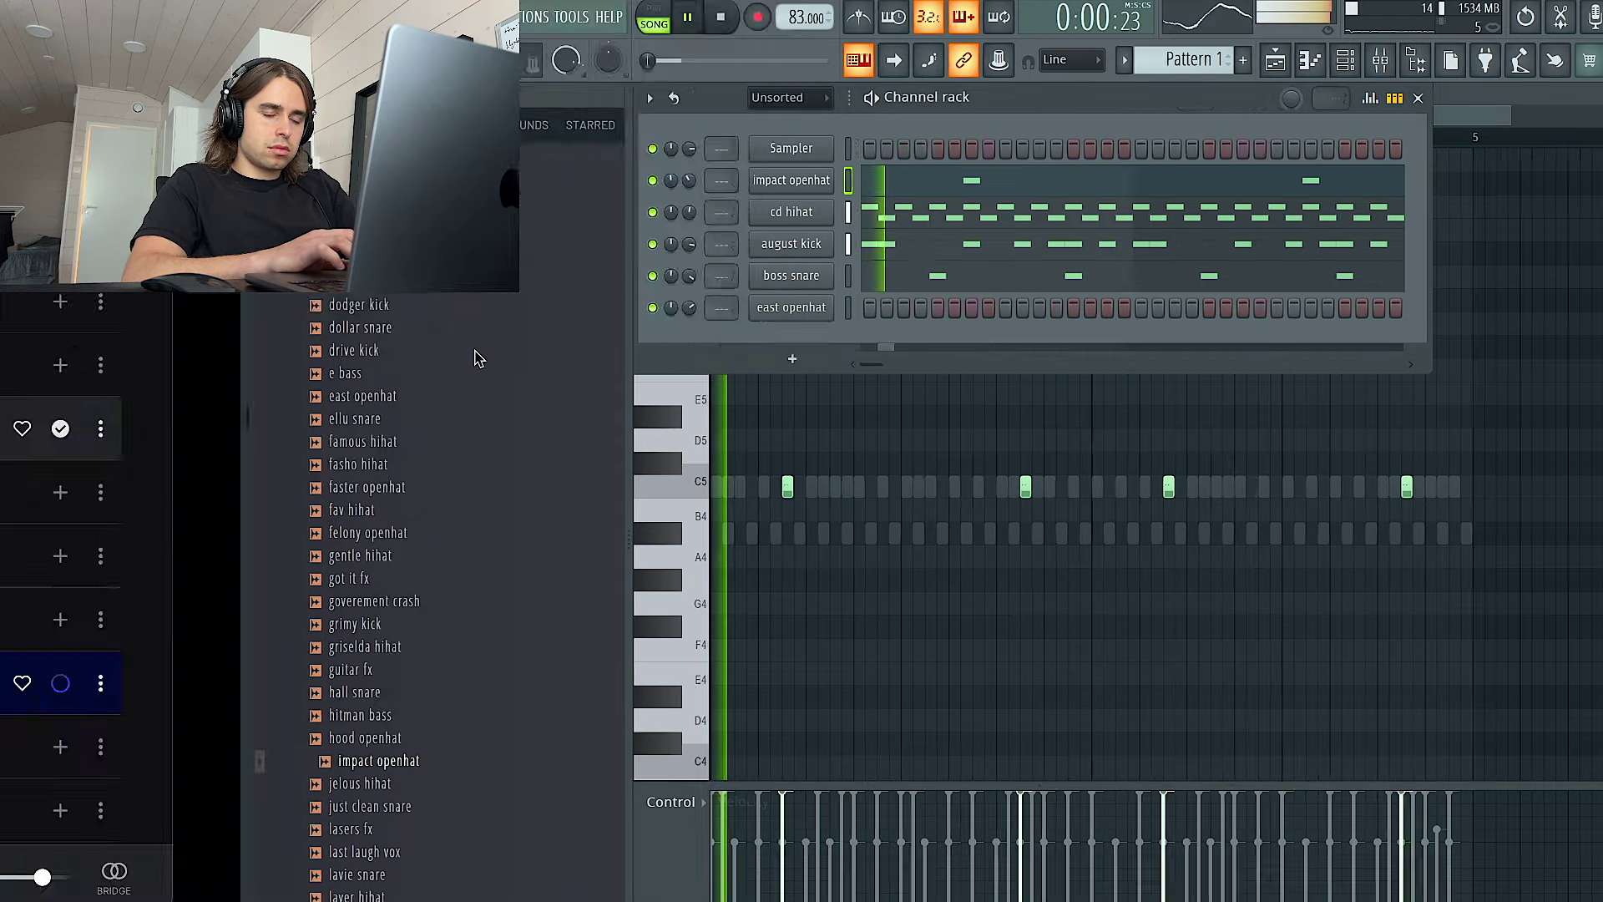
pyautogui.click(839, 898)
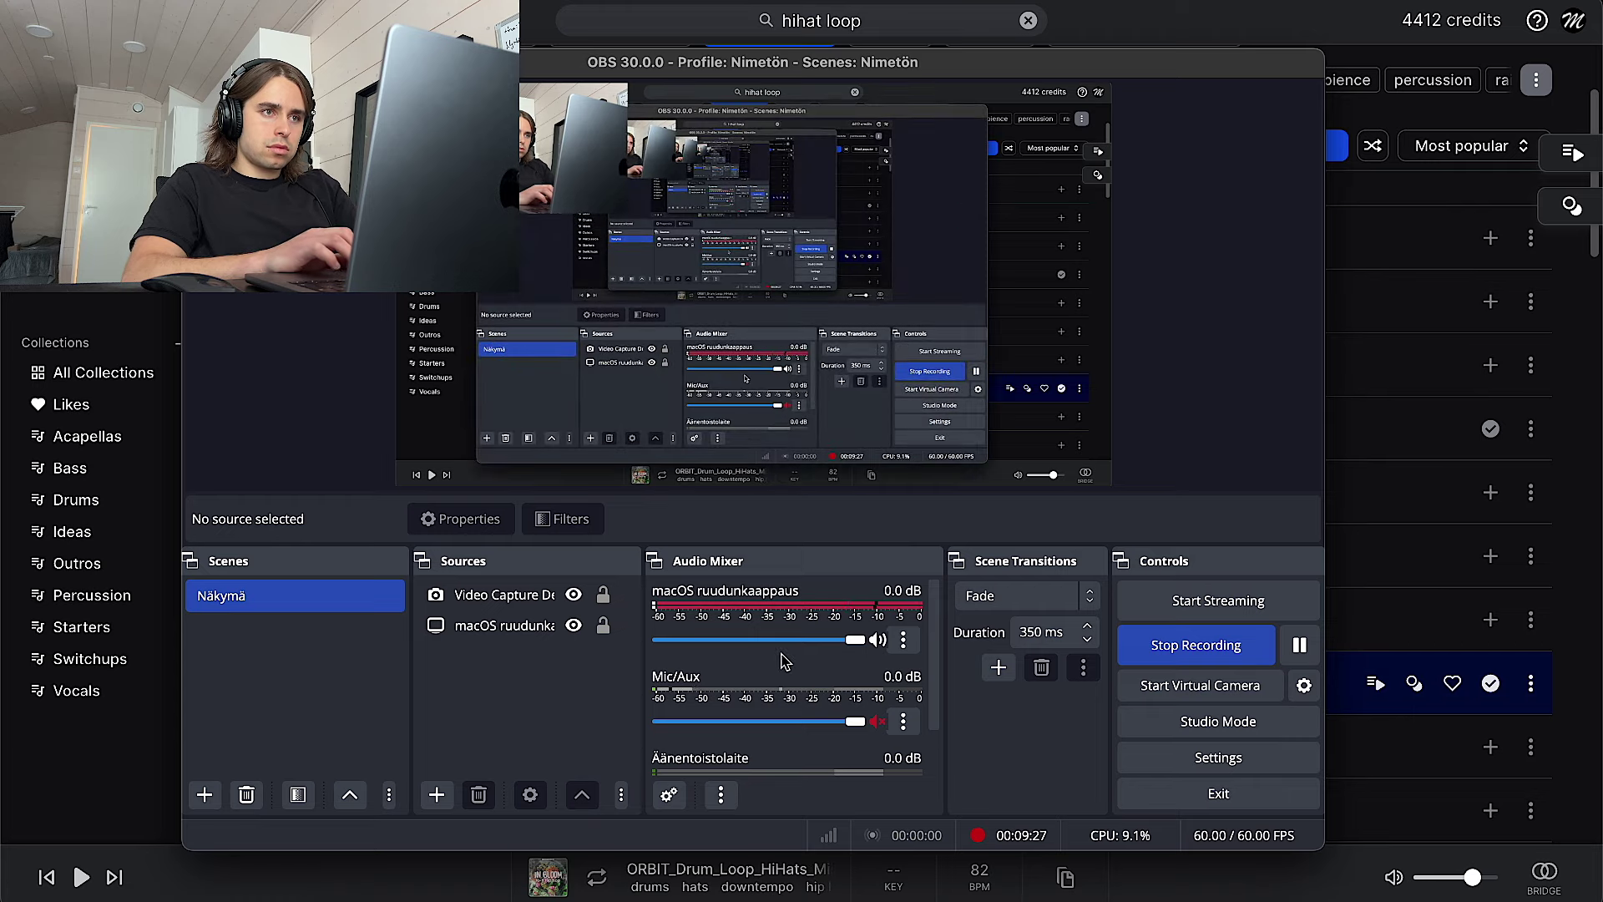
pyautogui.hotkey('ctrl', 'Right')
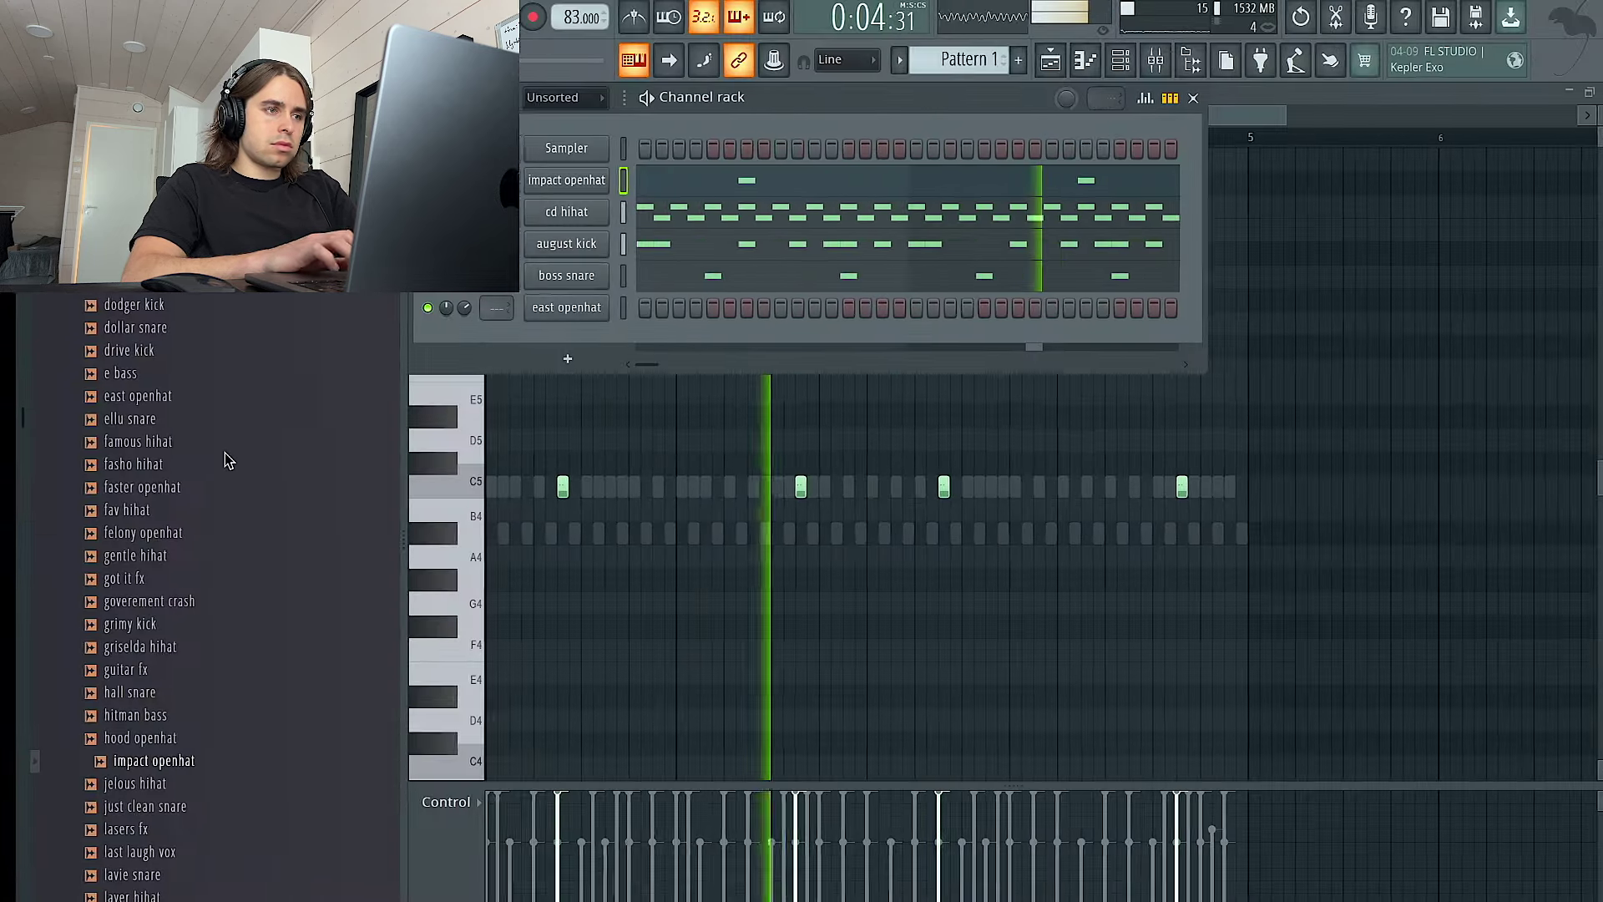
# Try grimy kick, dodger kick and drive kick as replacements for the august kick sample
pyautogui.moveTo(167, 622); pyautogui.dragTo(566, 247)
pyautogui.moveTo(190, 354); pyautogui.dragTo(570, 244)
pyautogui.click(197, 306)
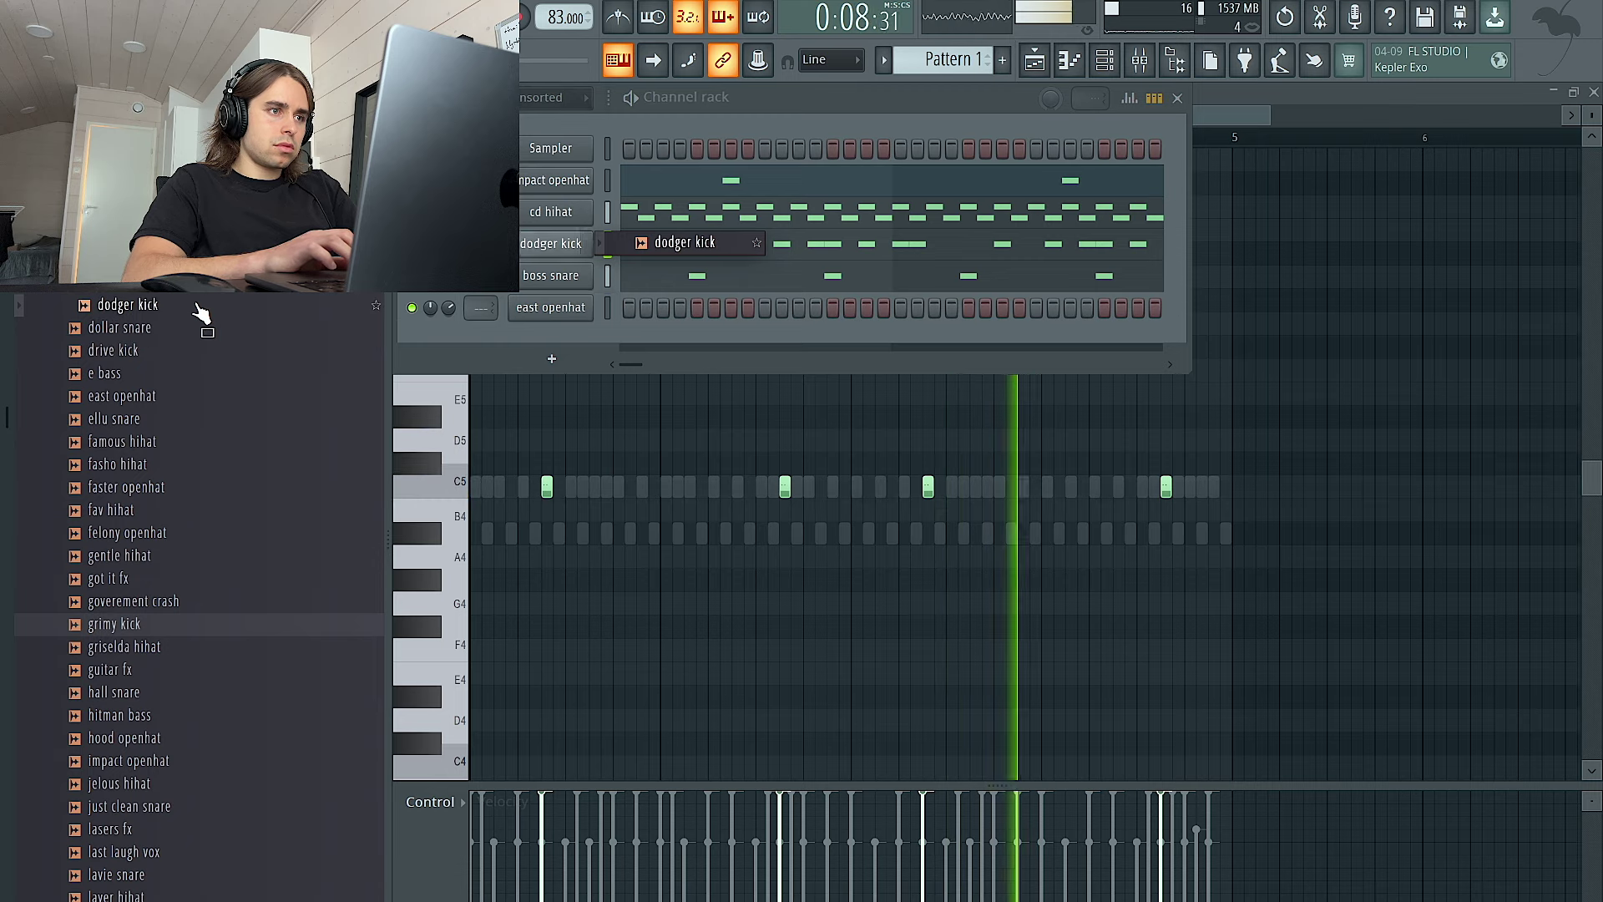
pyautogui.click(179, 352)
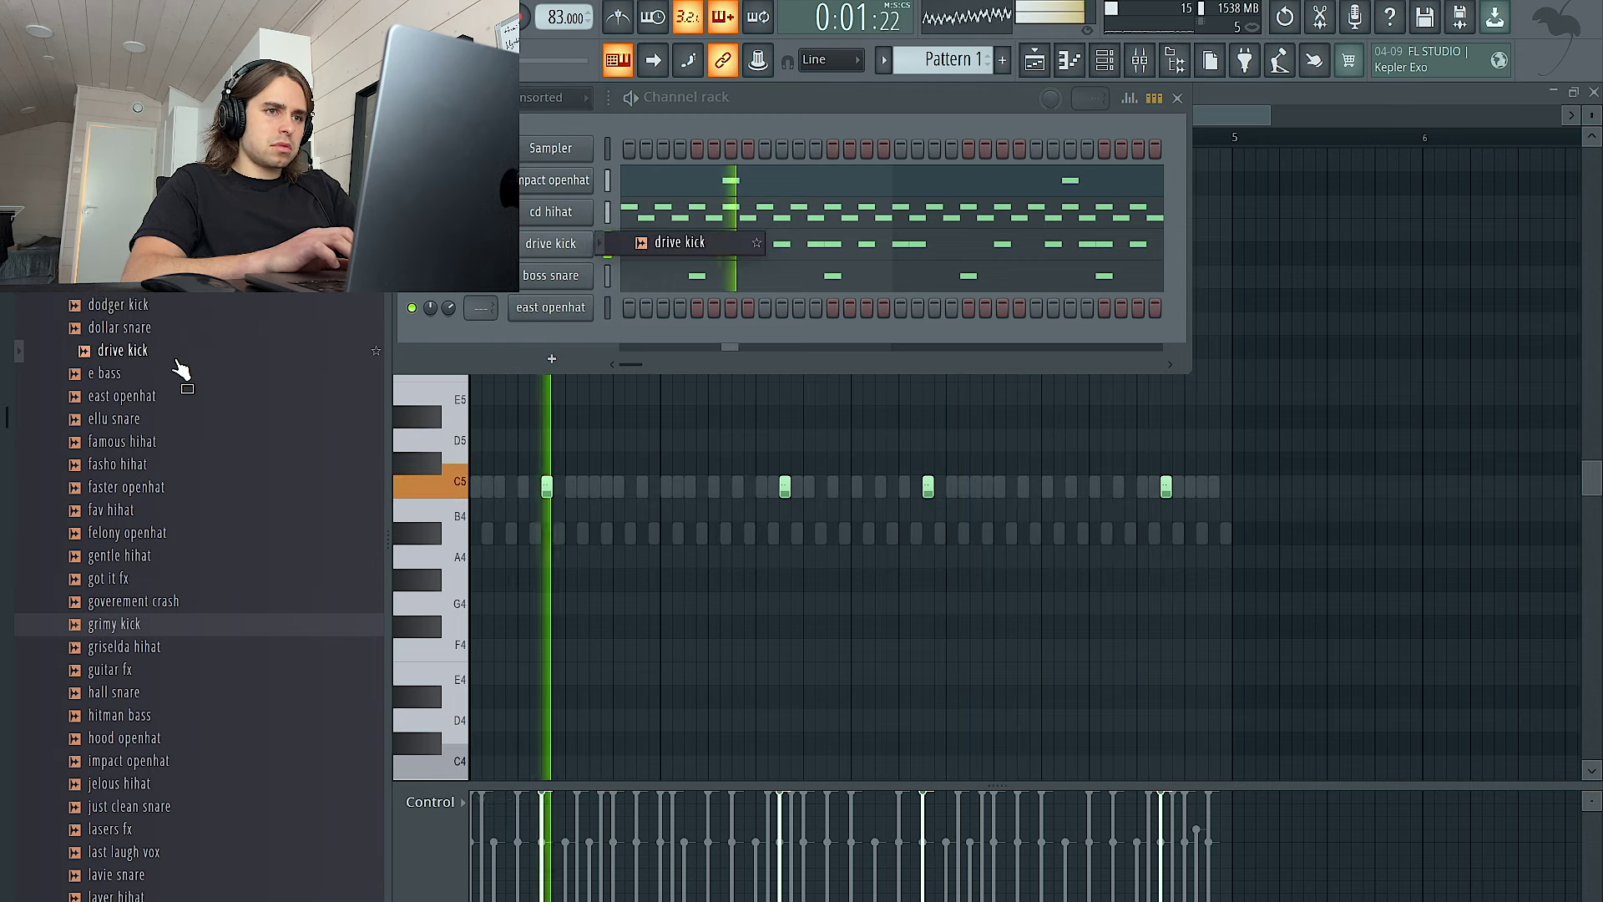
# Replace the kick sample with lofi kick and delete its step 2 notes in bars 1 and 2
pyautogui.rightClick(591, 242)
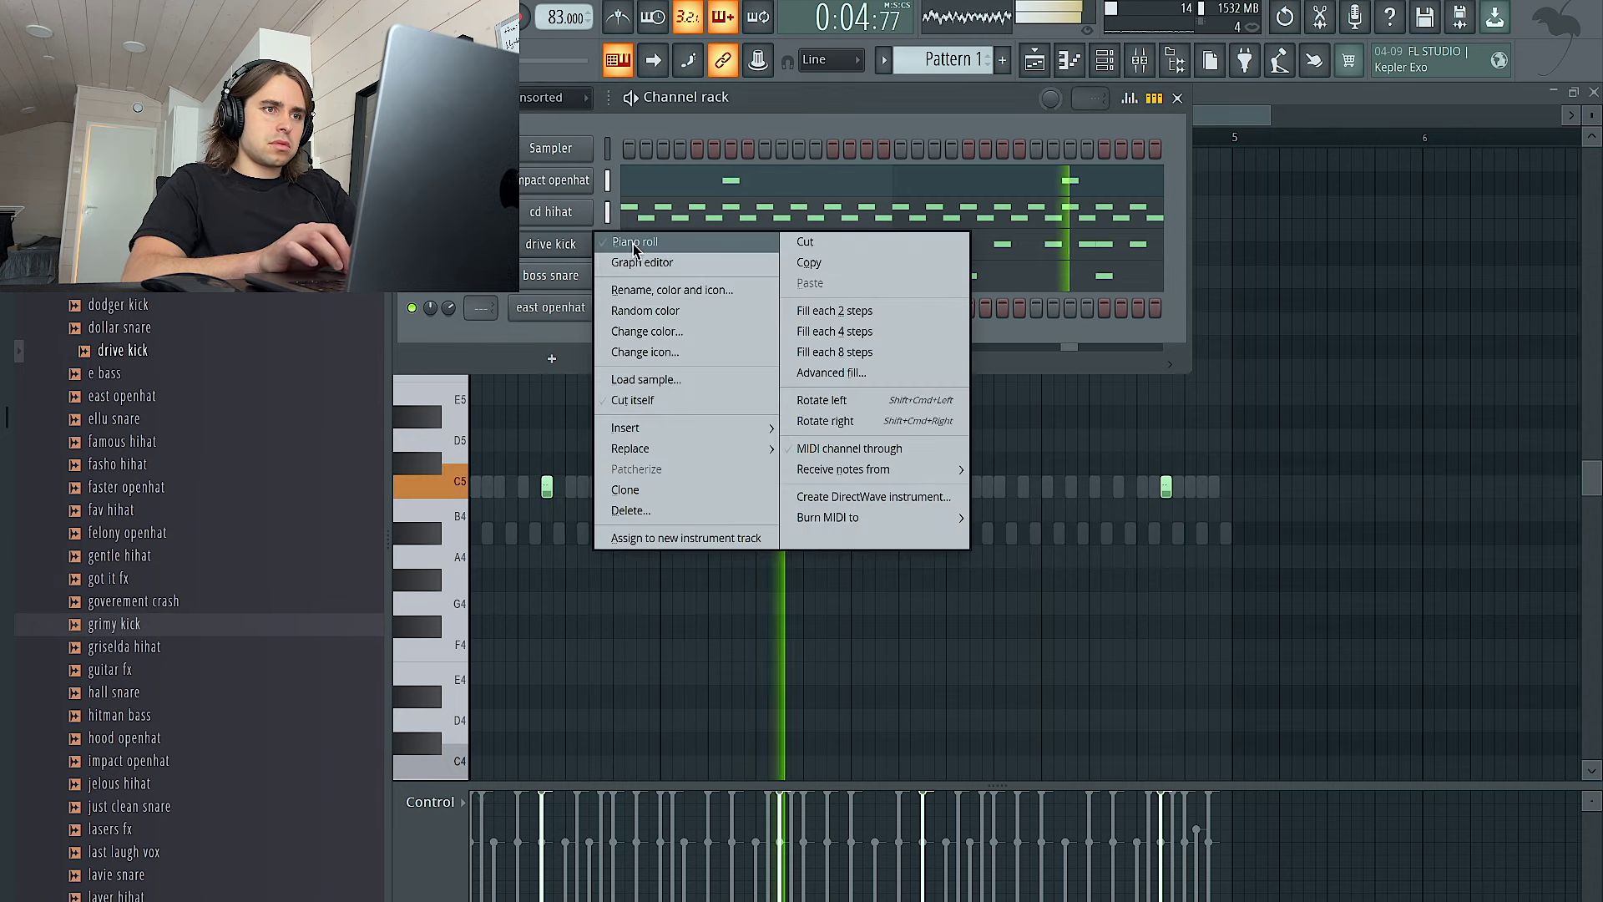
pyautogui.click(633, 244)
pyautogui.scroll(-3, 233, 544)
pyautogui.moveTo(186, 775); pyautogui.dragTo(618, 655)
pyautogui.hotkey('ctrl', 'a')
pyautogui.hotkey('ctrl', 'd')
pyautogui.rightClick(488, 487)
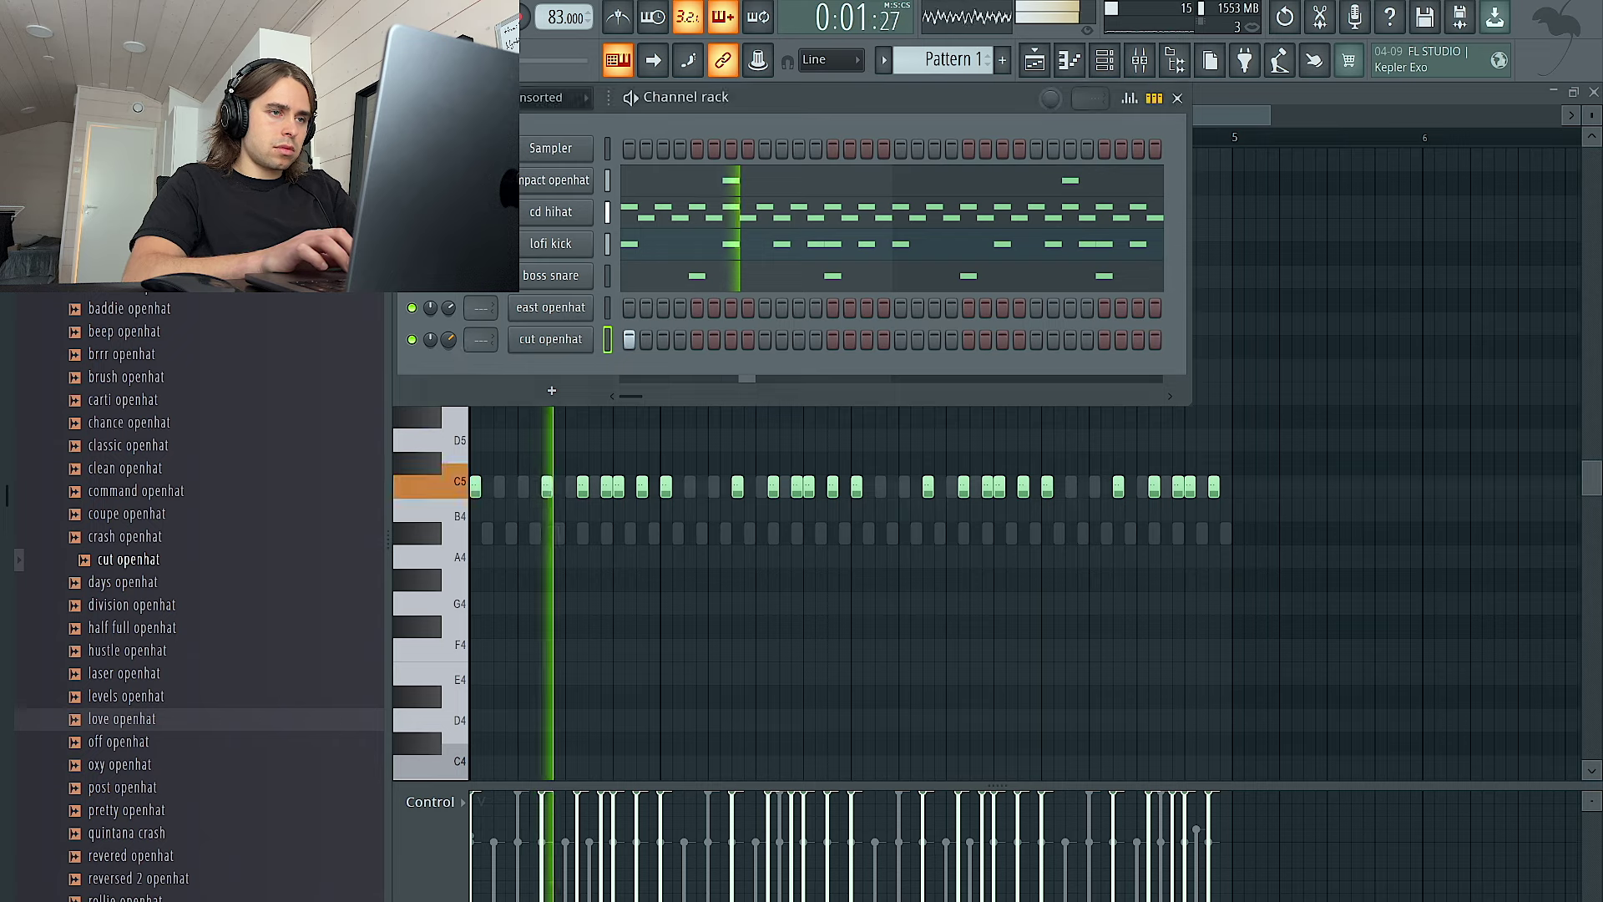
# Open the cut openhat notes in the piano roll and duplicate the first two bars so the hit repeats at bar 3
pyautogui.rightClick(585, 338)
pyautogui.click(632, 332)
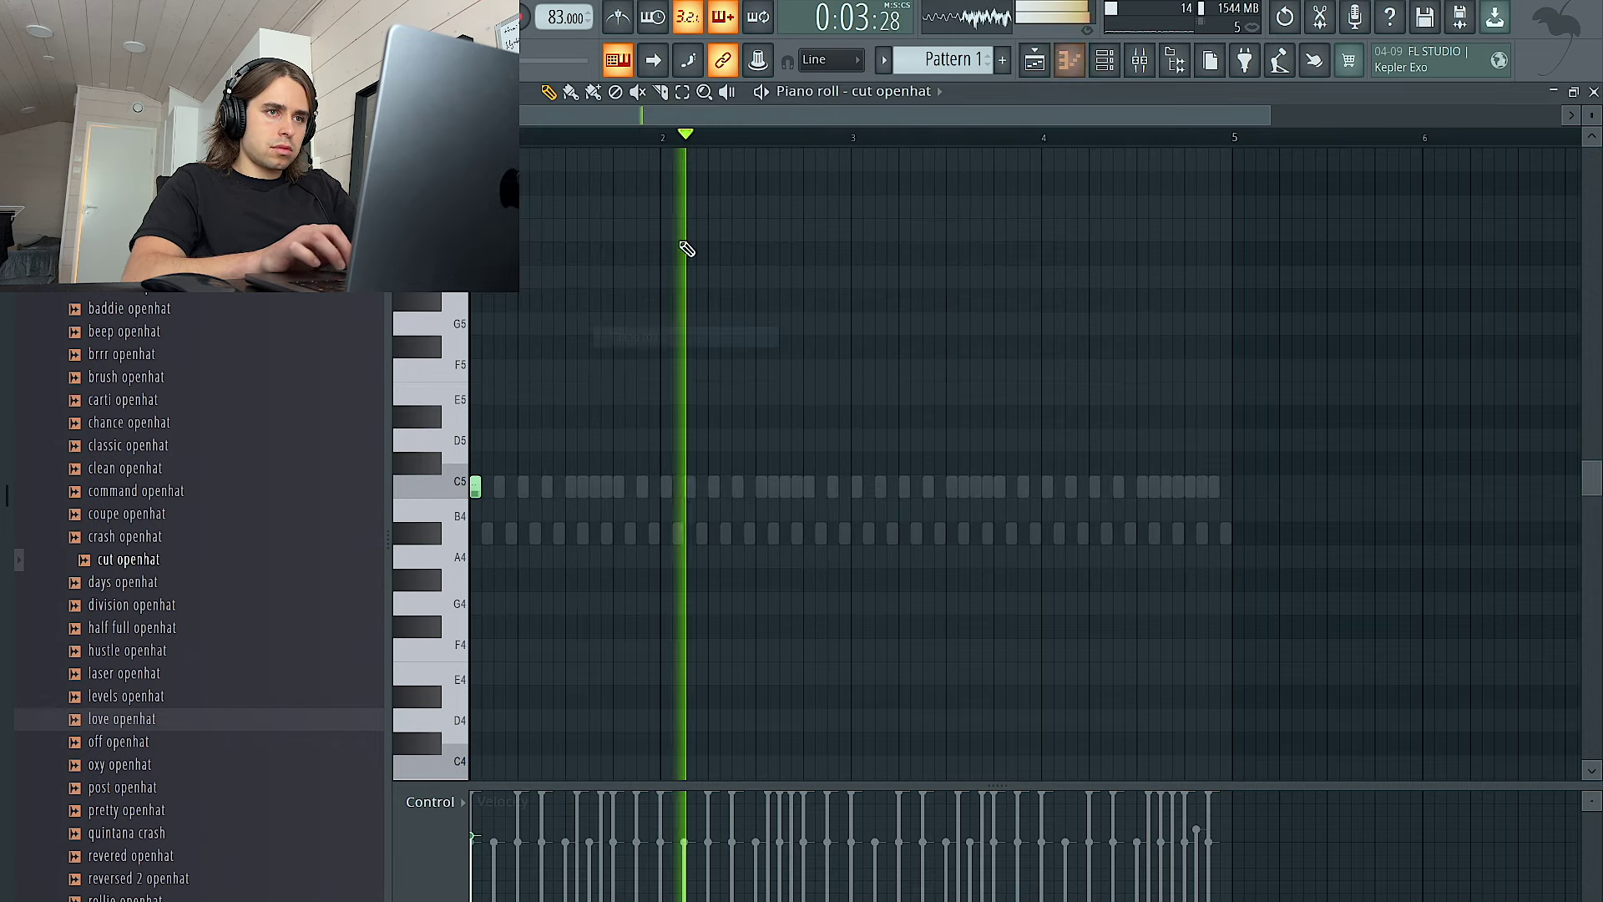
pyautogui.moveTo(852, 140); pyautogui.dragTo(2, 376)
pyautogui.hotkey('ctrl', 'b')
pyautogui.hotkey('ctrl', 'd')
pyautogui.click(1108, 63)
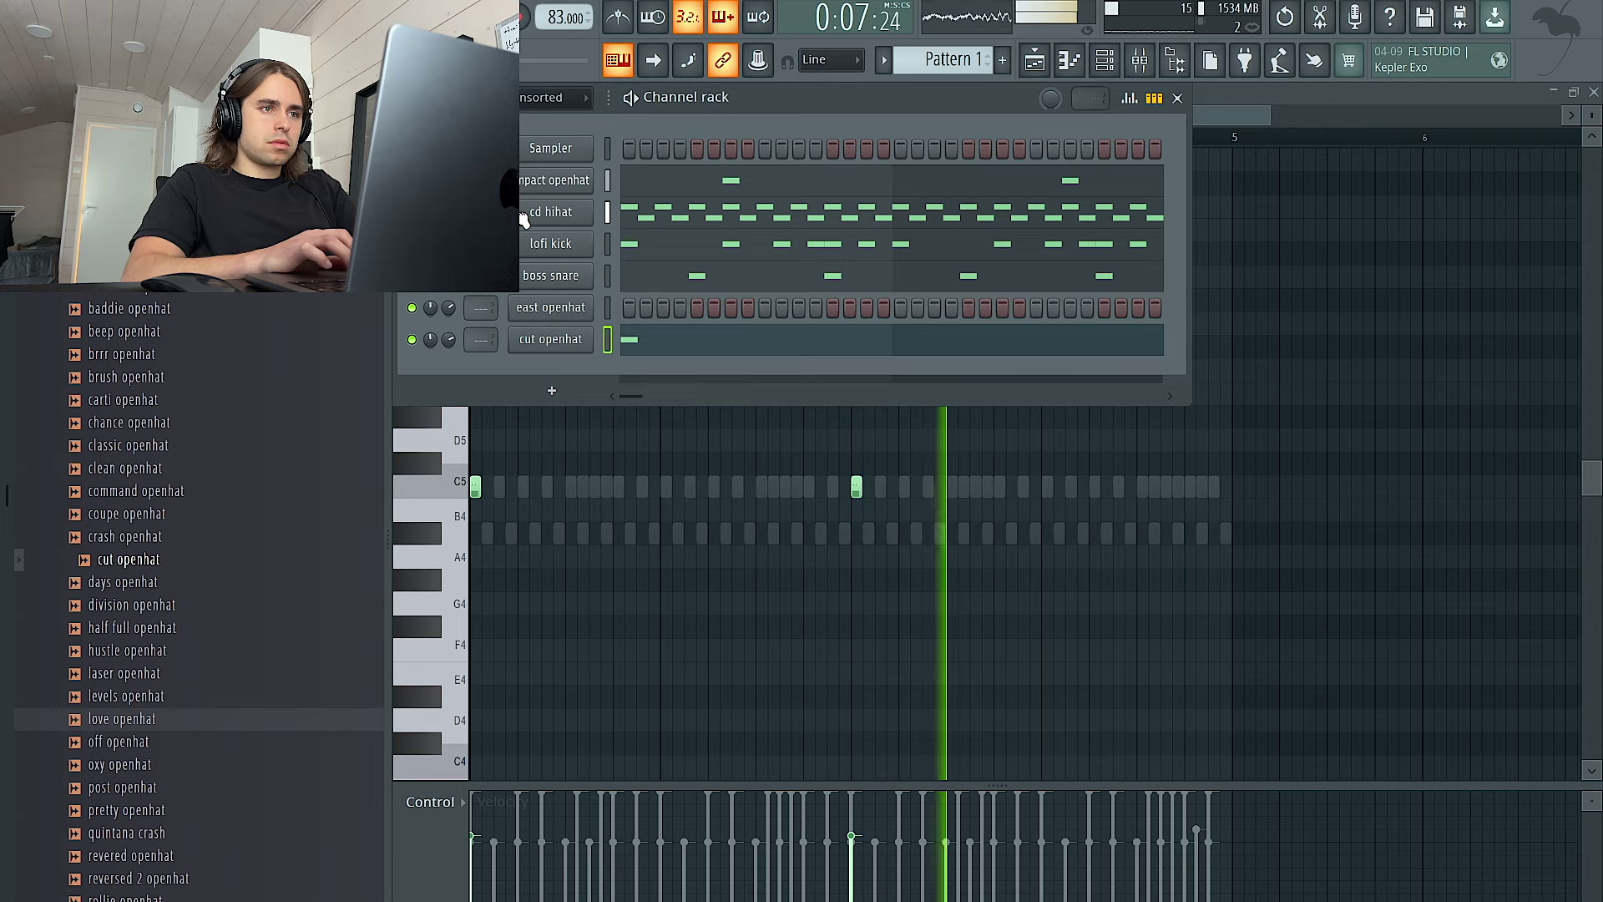
# Review the mixer, the hi-hat loop clip in the playlist and the channel rack during playback
pyautogui.press('F9')
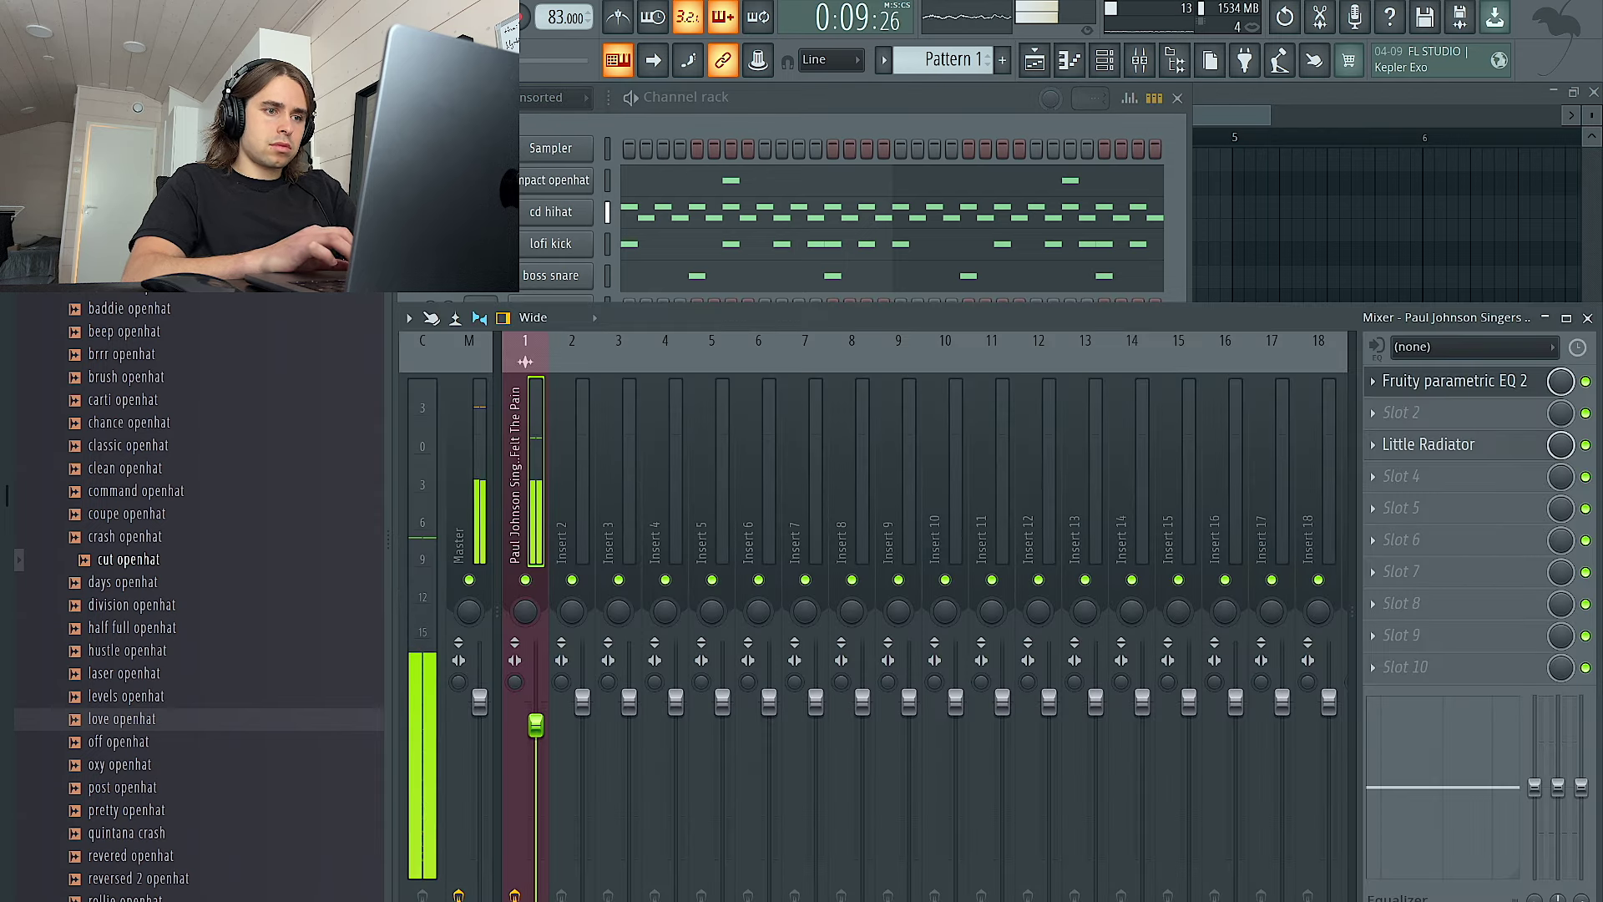
pyautogui.click(824, 105)
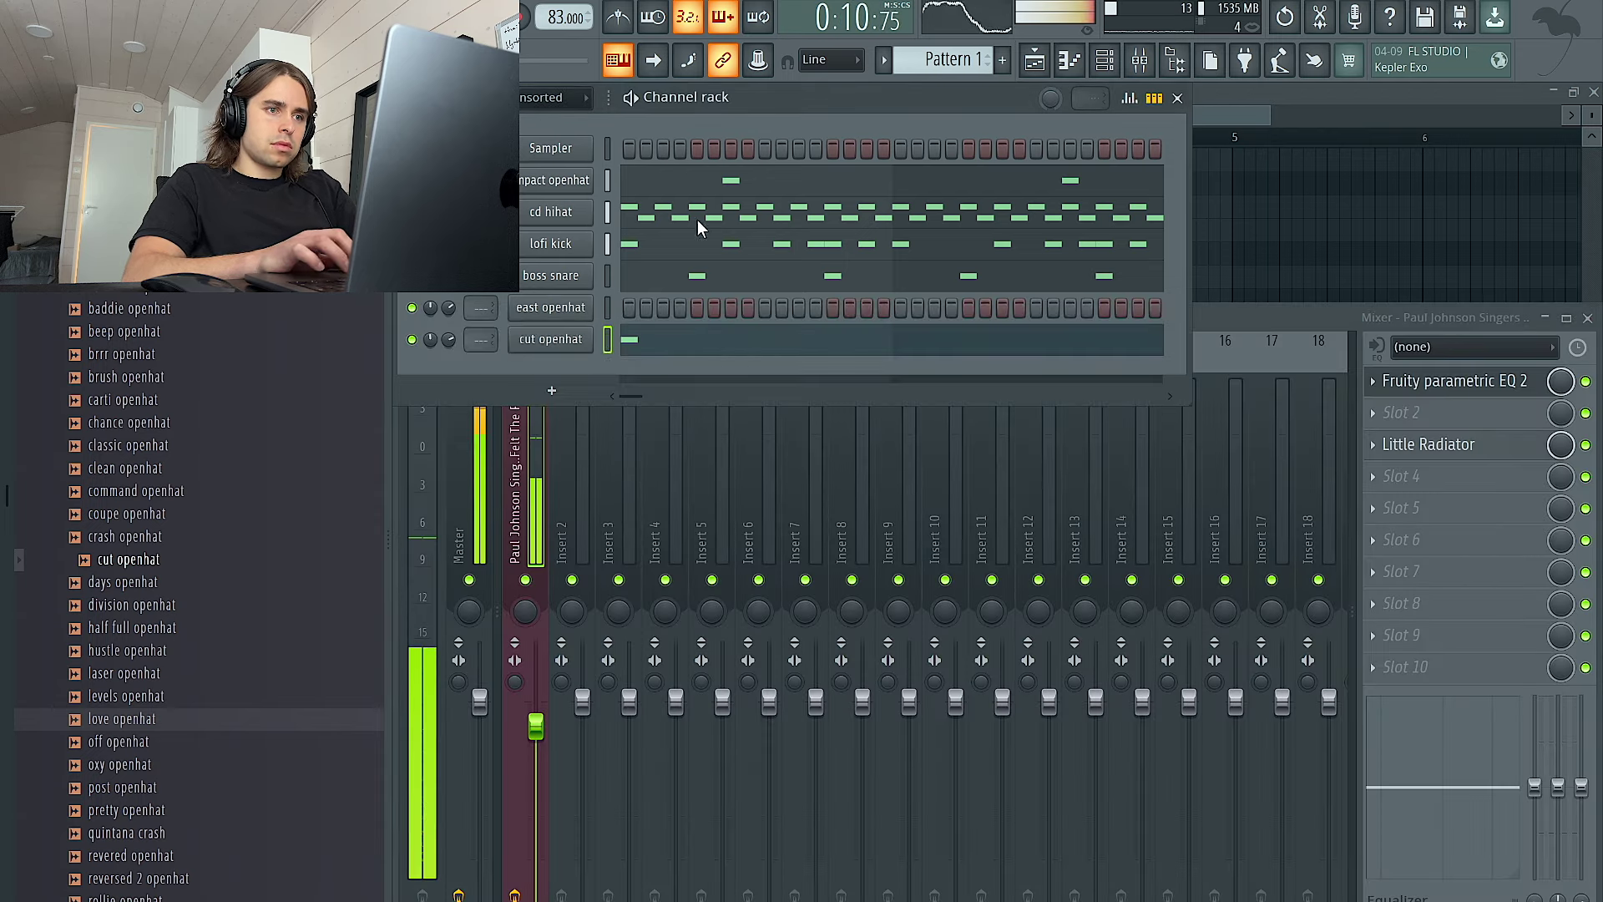
pyautogui.click(566, 708)
pyautogui.click(1034, 59)
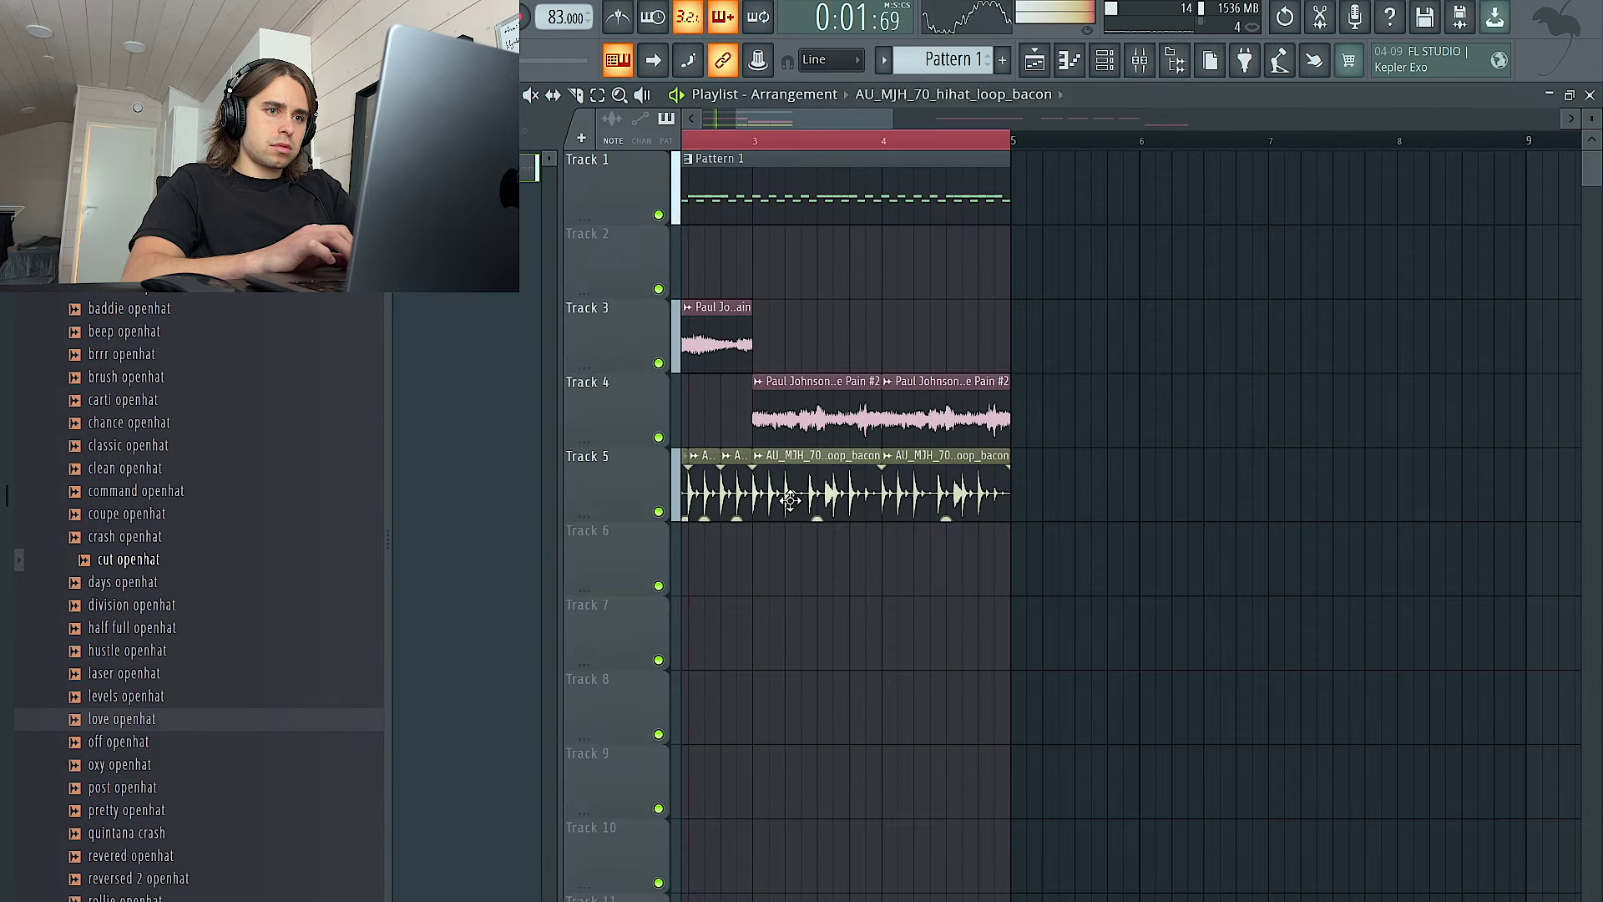
pyautogui.doubleClick(790, 500)
pyautogui.press('Escape')
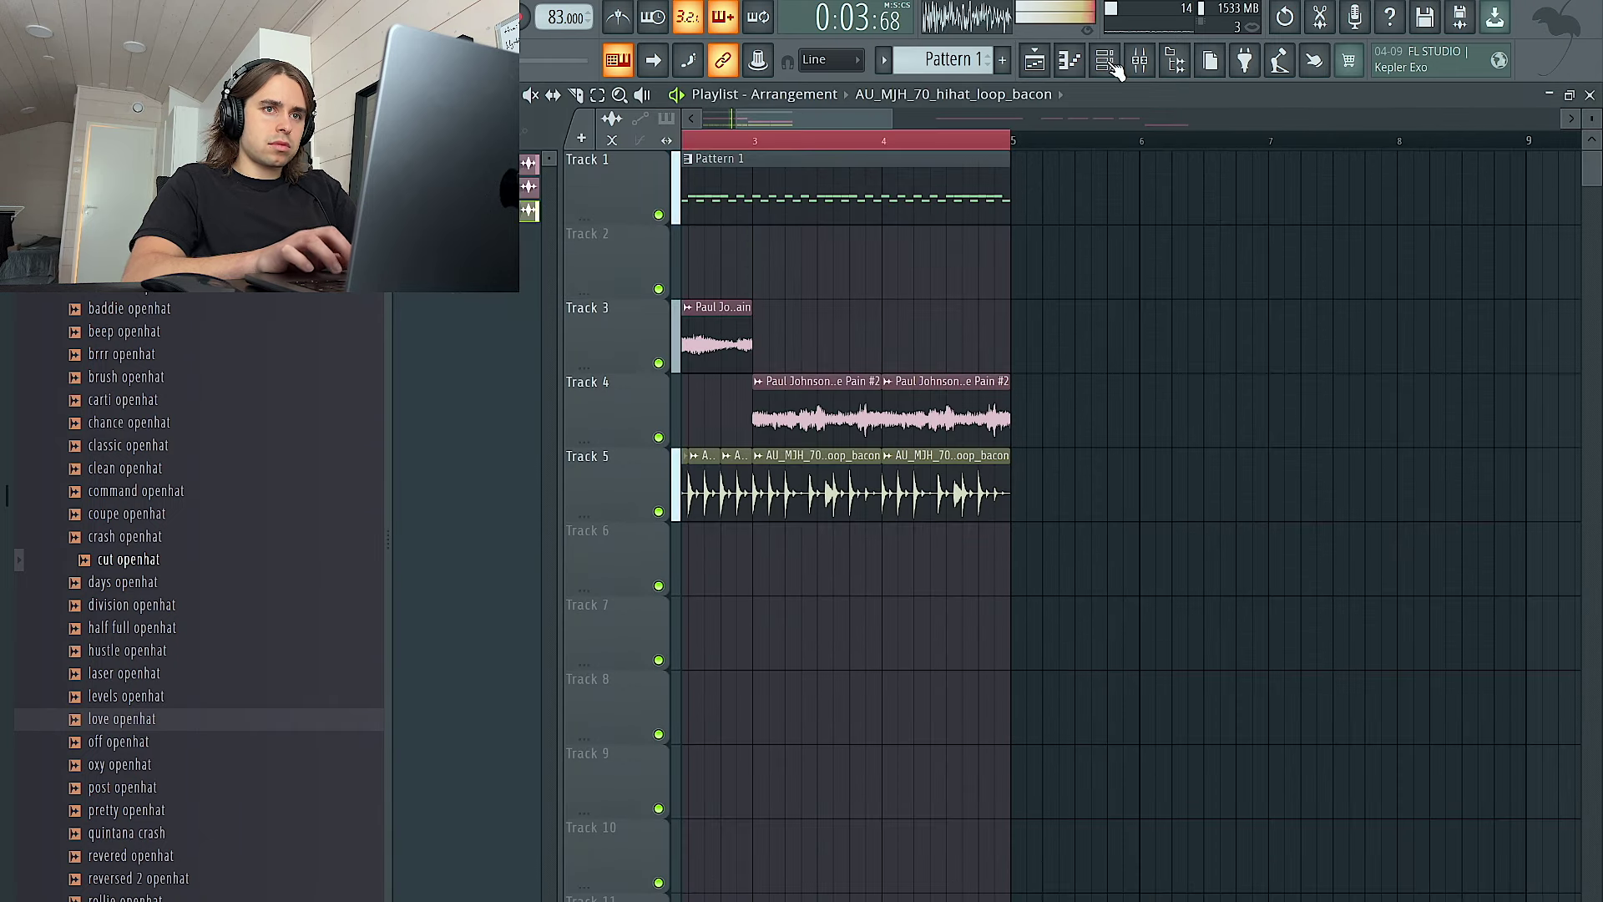
pyautogui.click(1103, 60)
pyautogui.click(580, 102)
pyautogui.click(548, 164)
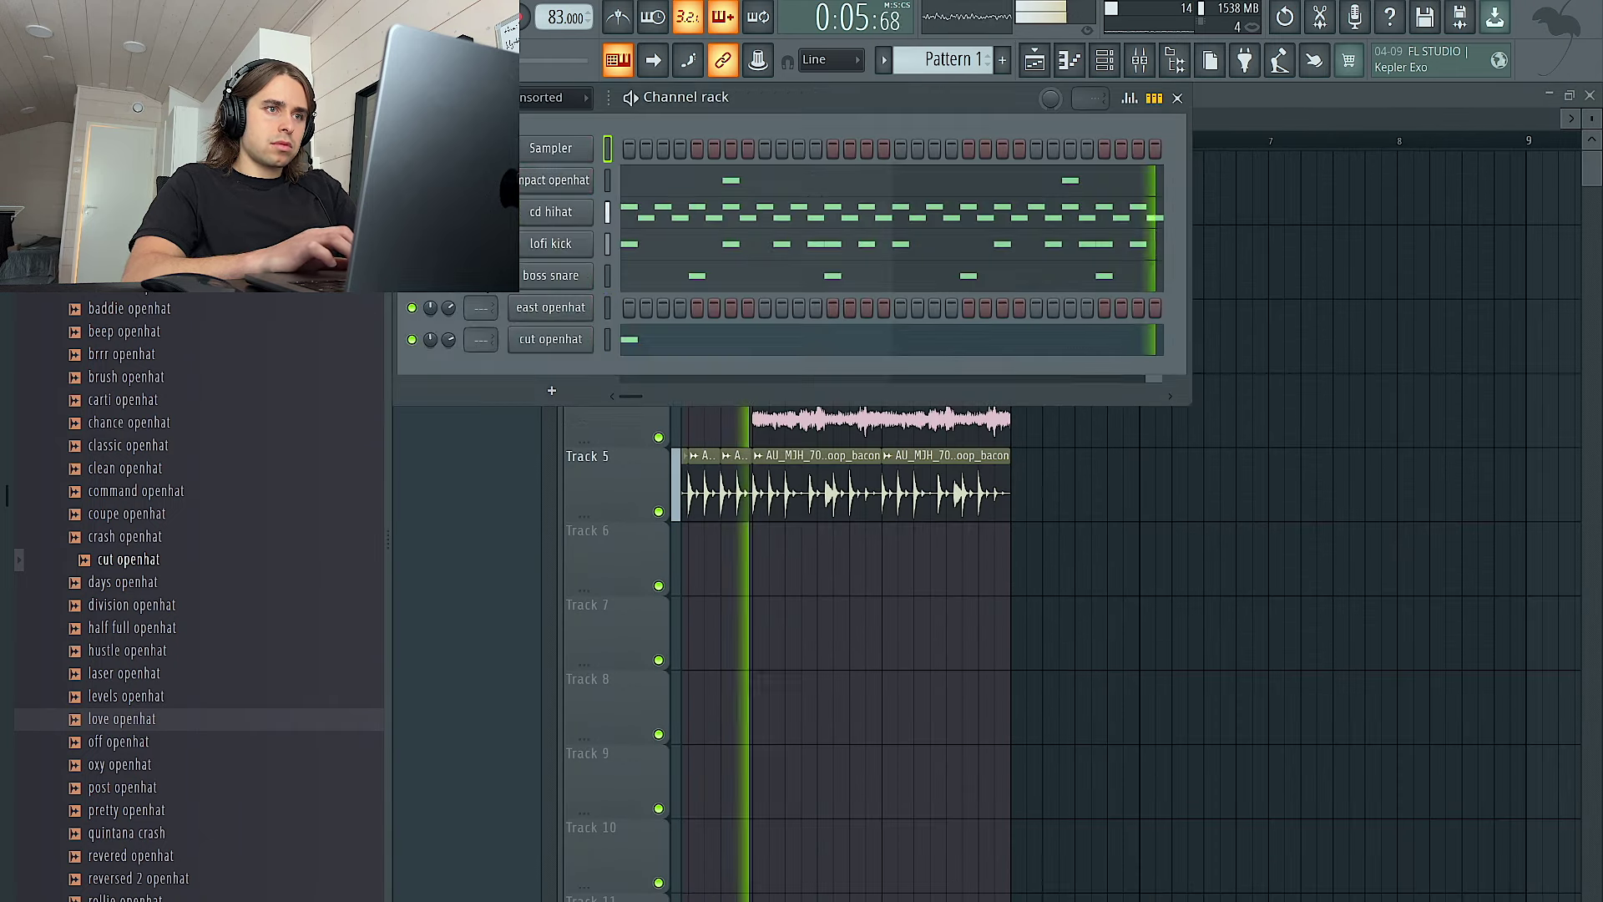
# Load cut 808 and growl 808 from the 808 samples as new channels
pyautogui.click(188, 251)
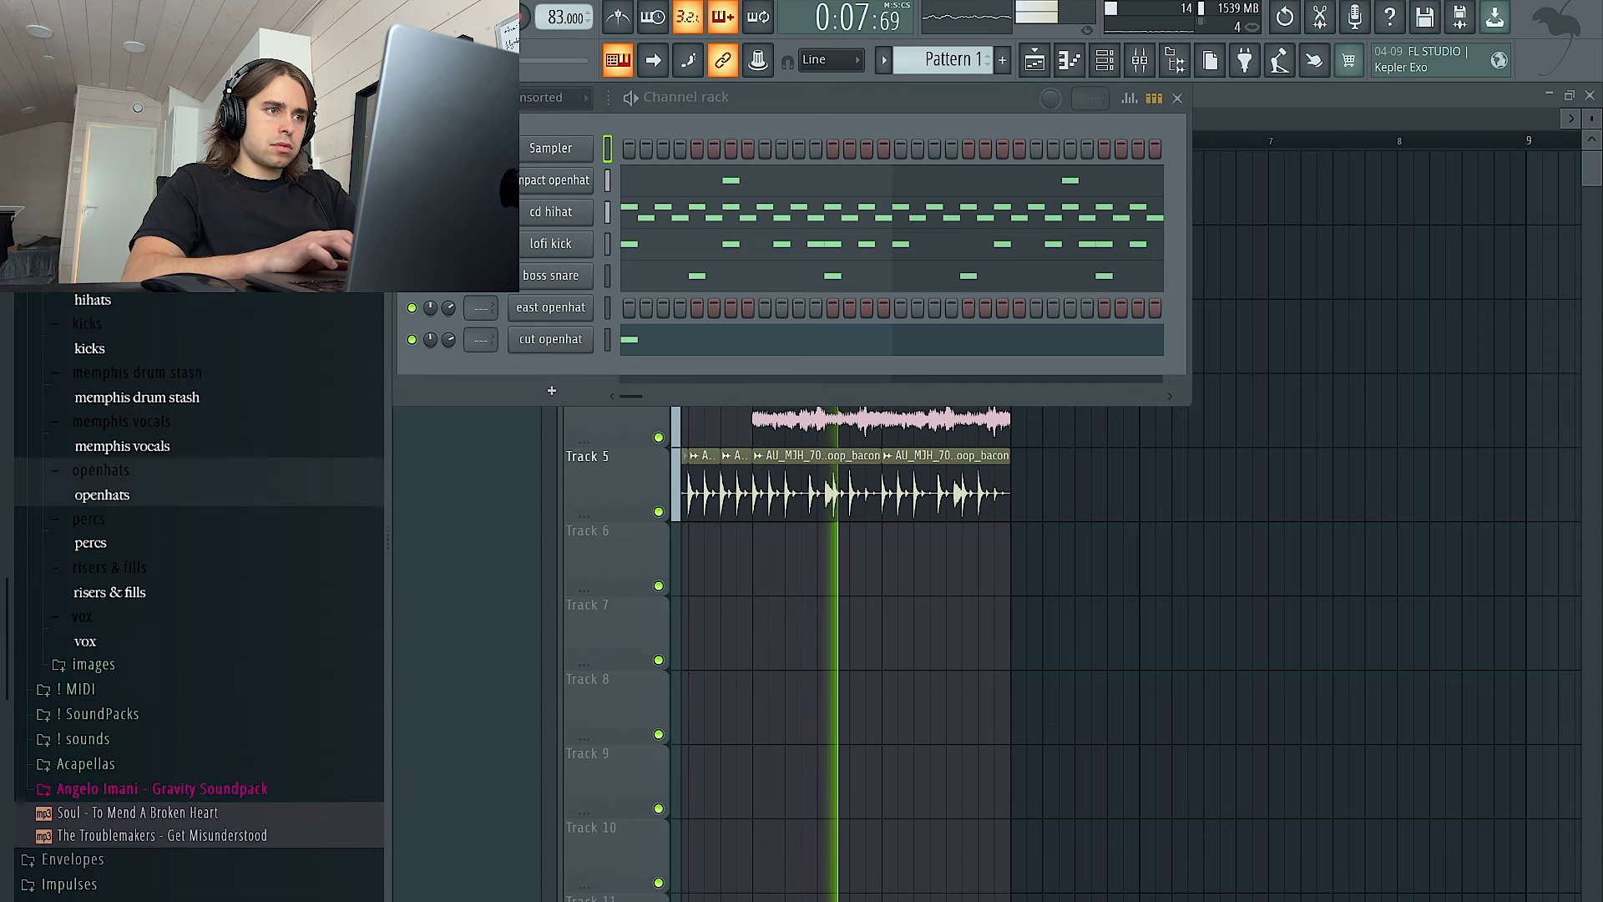
pyautogui.scroll(3, 171, 355)
pyautogui.click(164, 304)
pyautogui.click(168, 455)
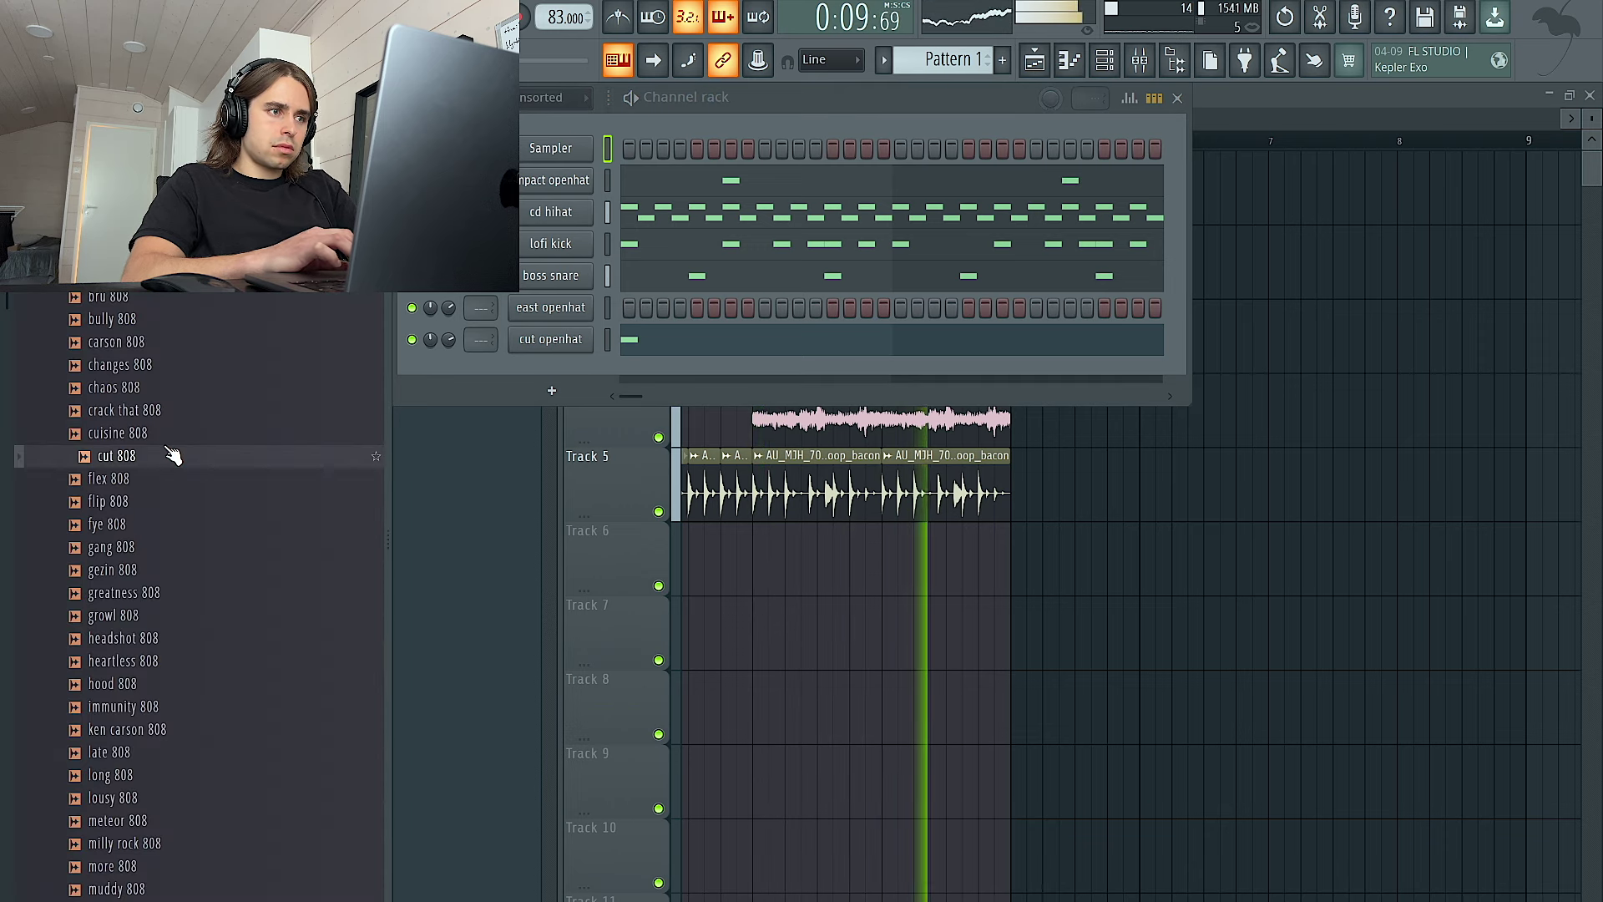
pyautogui.moveTo(169, 455); pyautogui.dragTo(503, 389)
pyautogui.click(197, 623)
pyautogui.moveTo(351, 537); pyautogui.dragTo(554, 385)
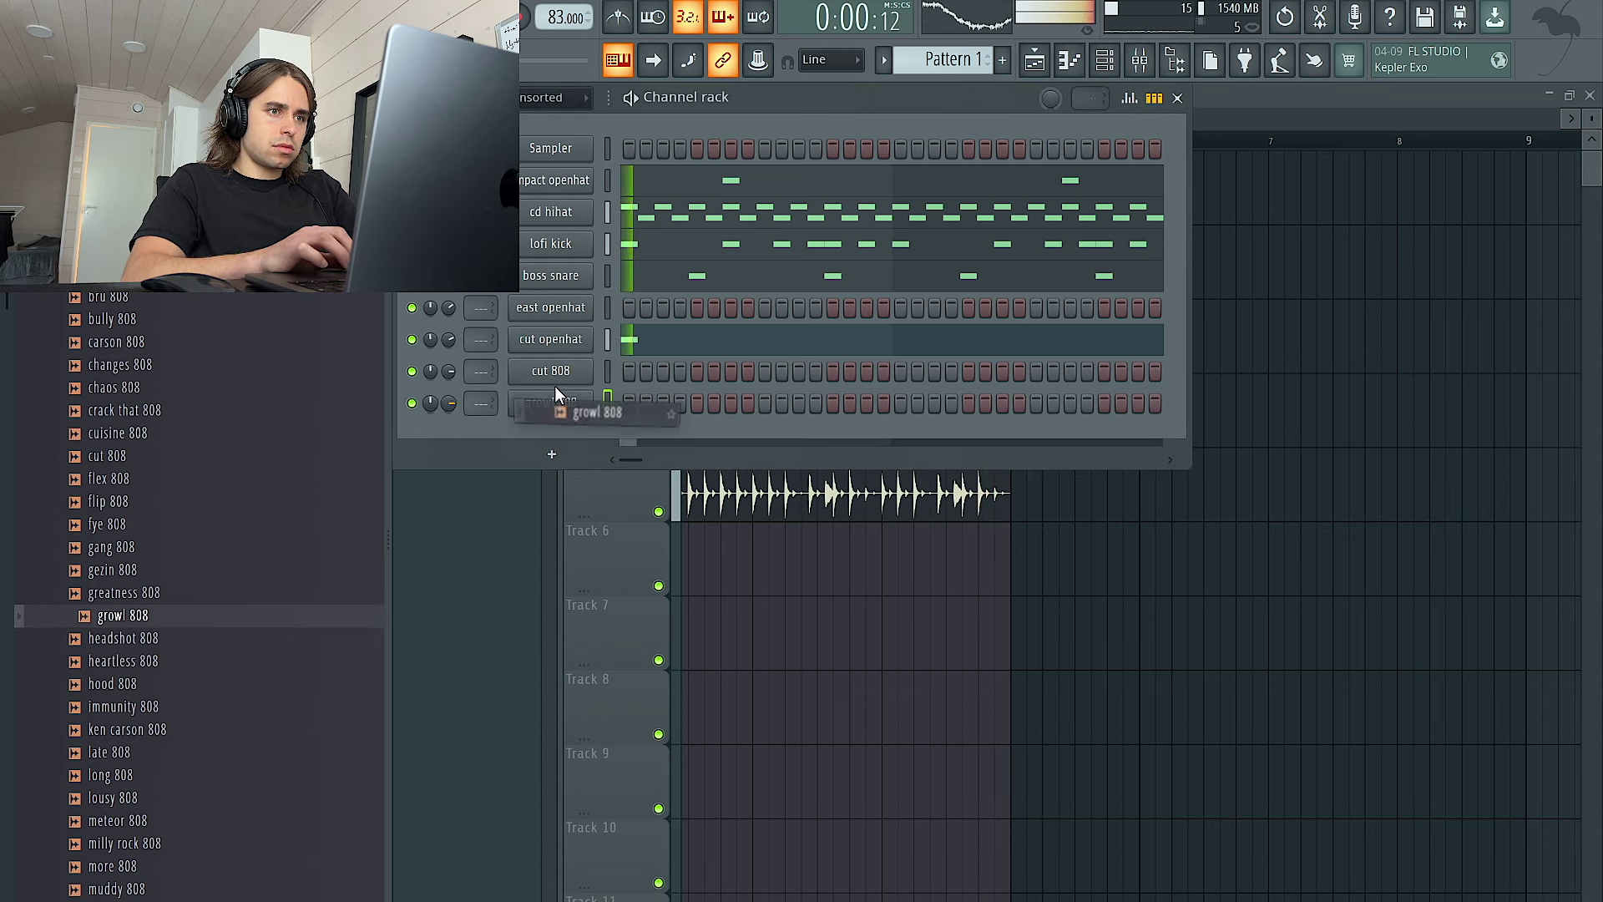
# Delete the cut 808 and east openhat channels from the channel rack
pyautogui.rightClick(558, 362)
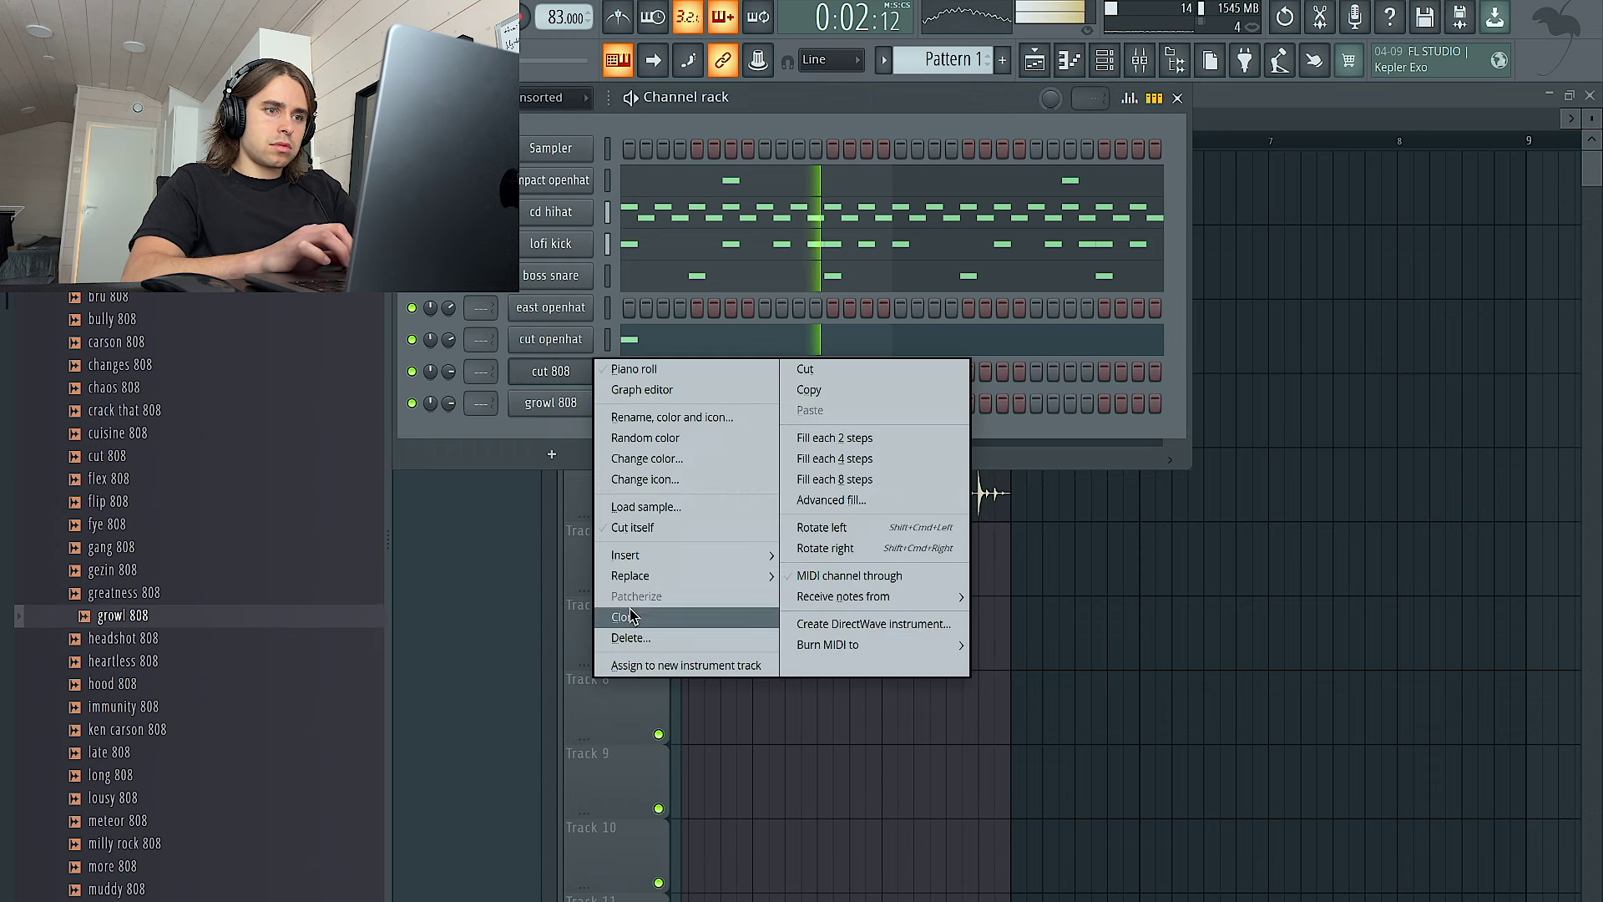
pyautogui.click(628, 636)
pyautogui.press('Return')
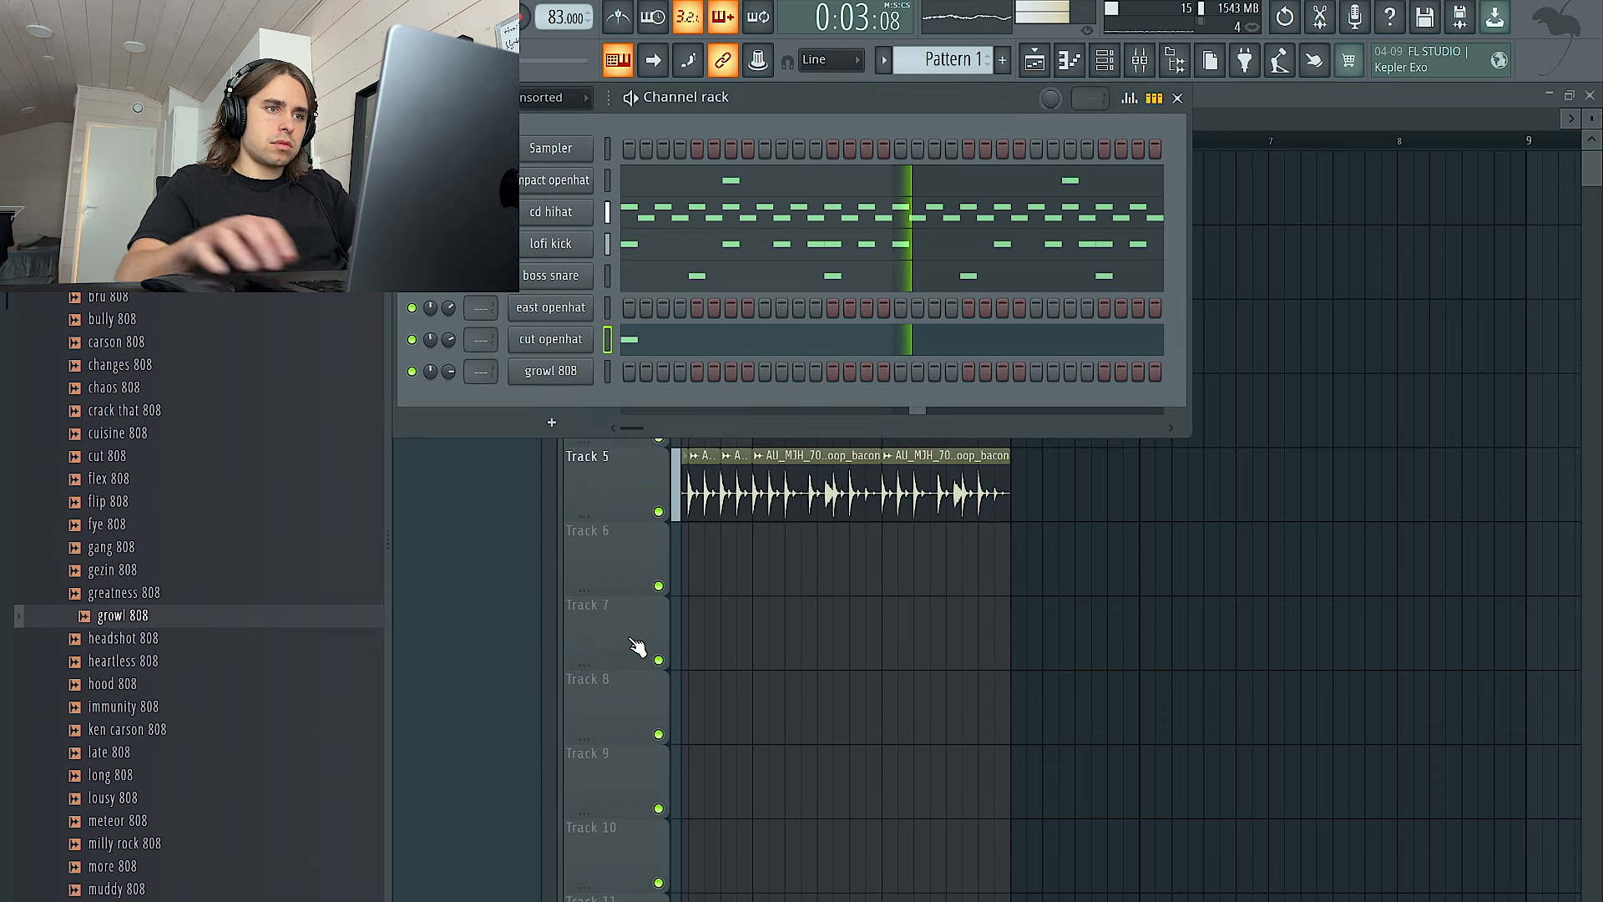
pyautogui.rightClick(555, 307)
pyautogui.click(626, 555)
pyautogui.press('Return')
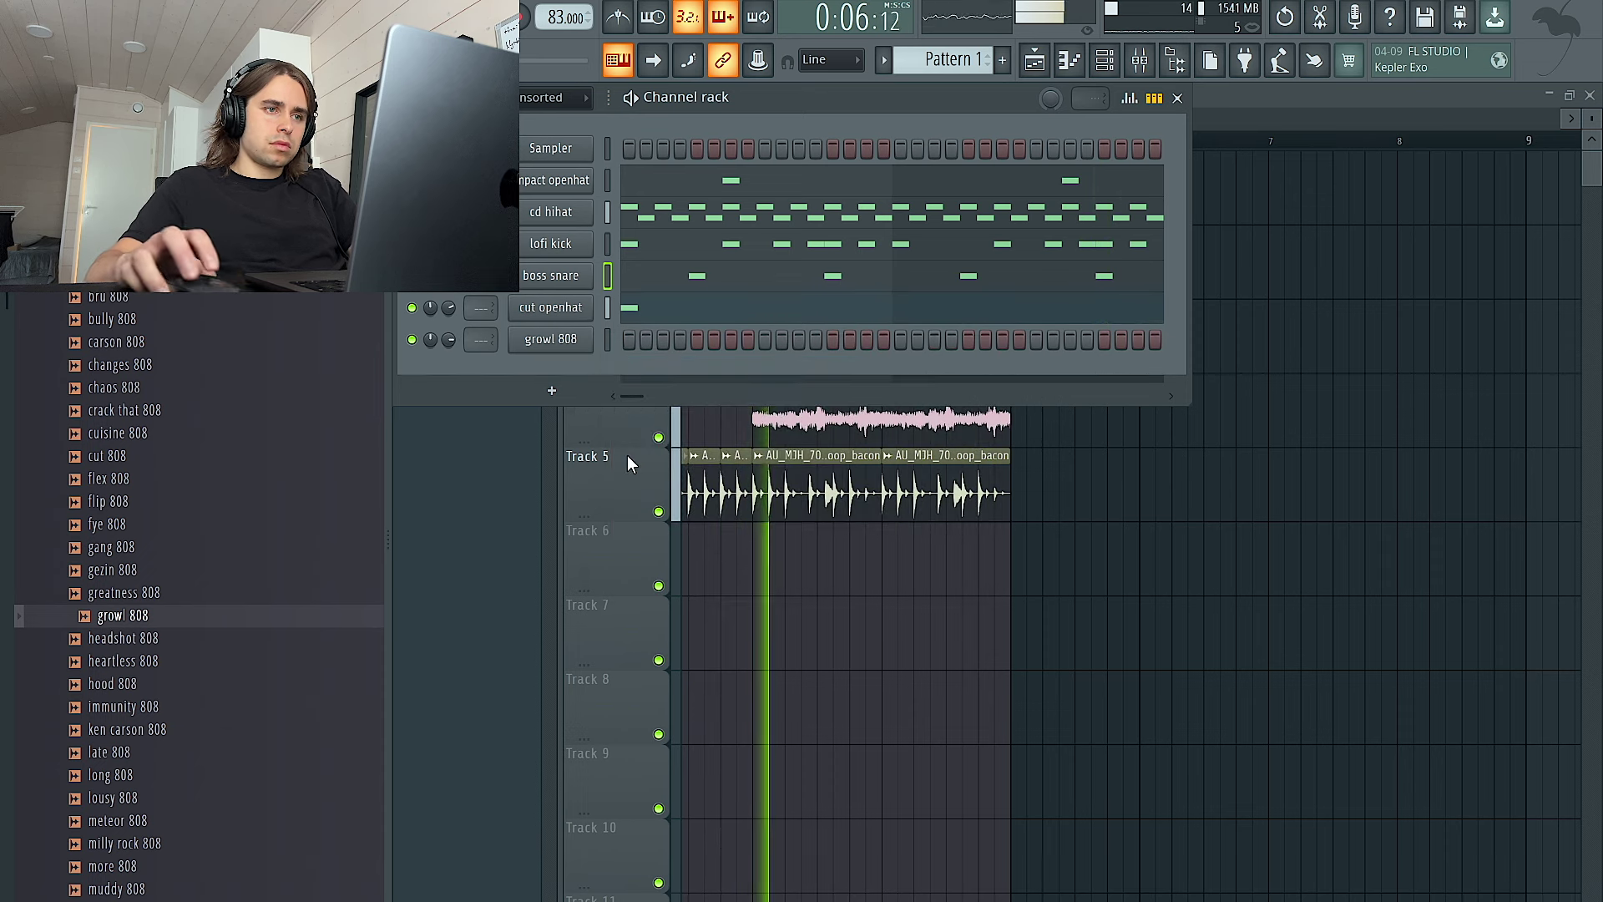
# Load best bass from the dark boom bap stash in place of growl 808, keeping boss snare on the snare channel
pyautogui.click(91, 227)
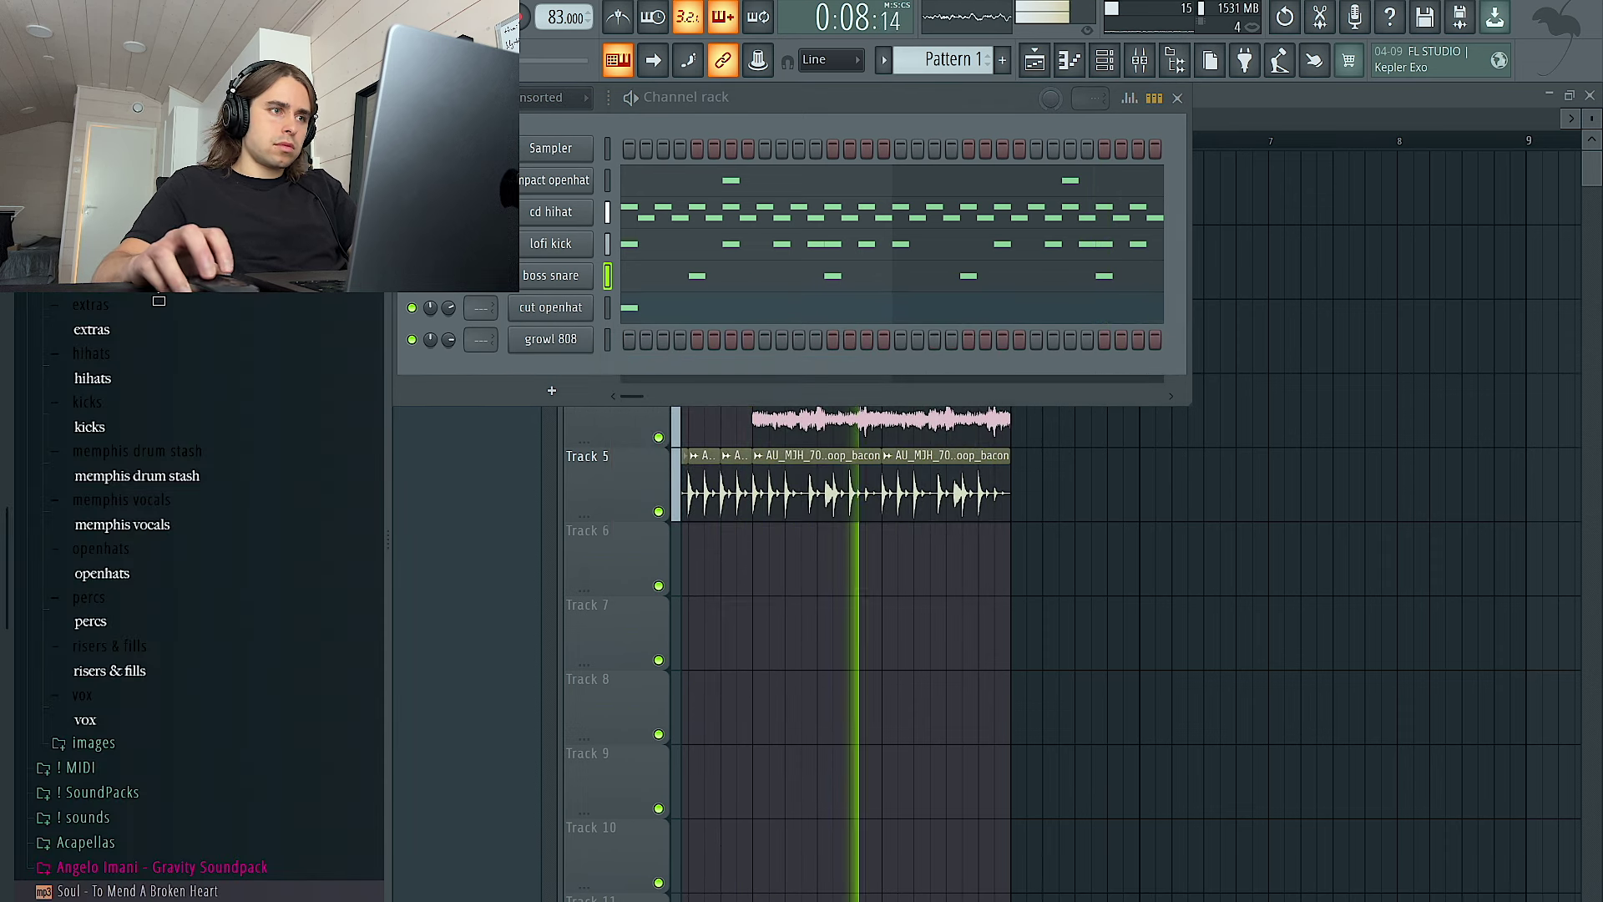
pyautogui.click(166, 274)
pyautogui.middleClick(164, 455)
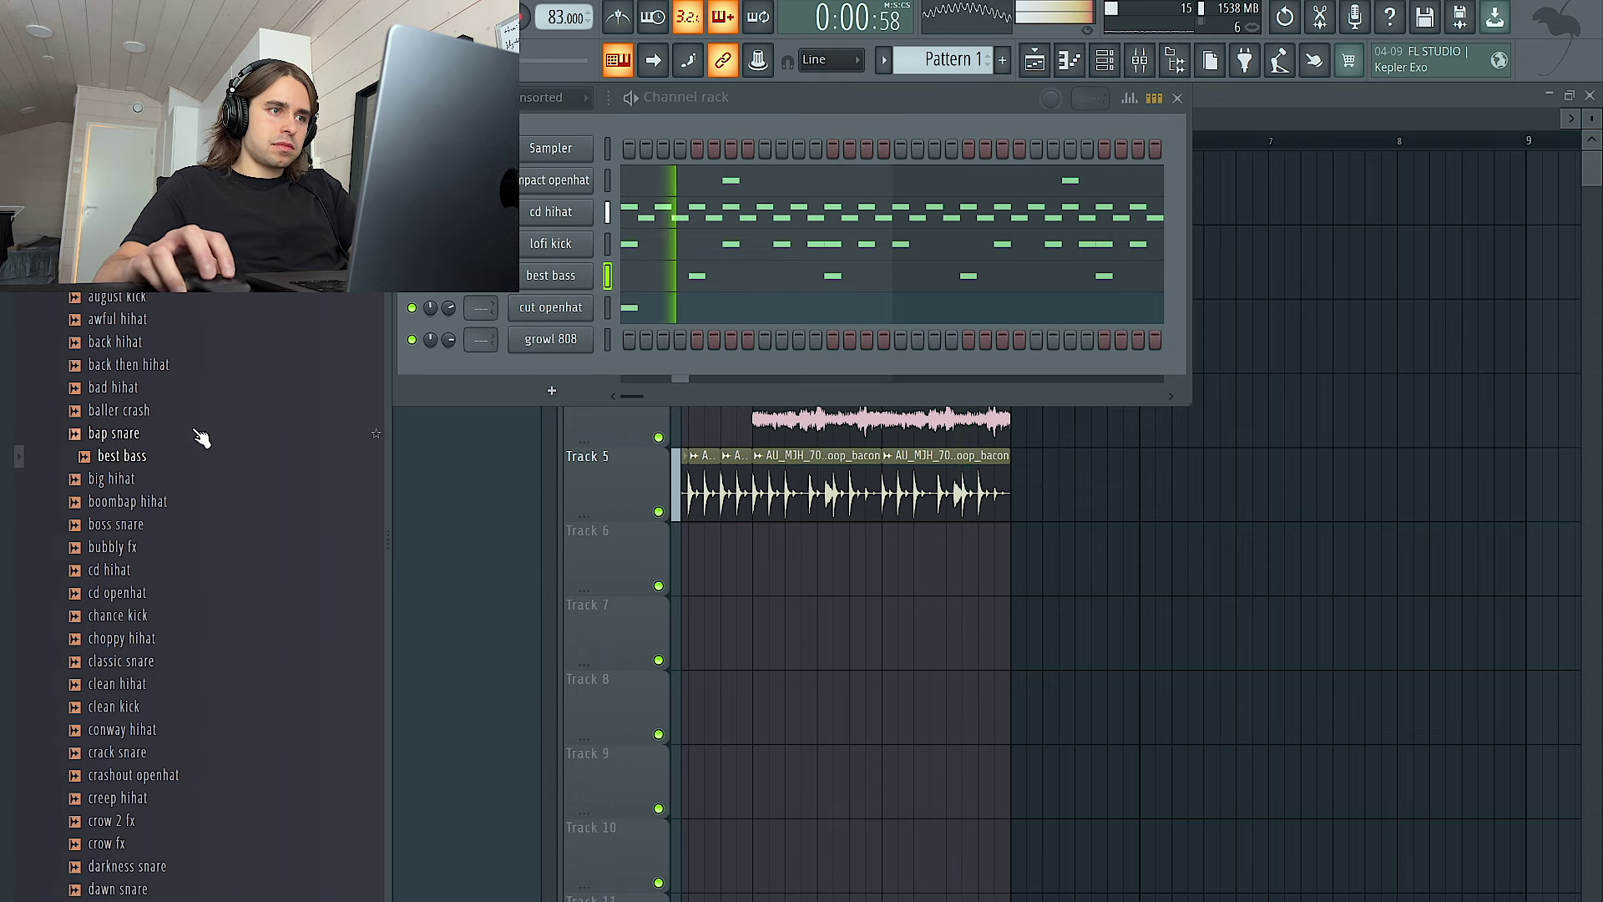
pyautogui.scroll(4, 276, 332)
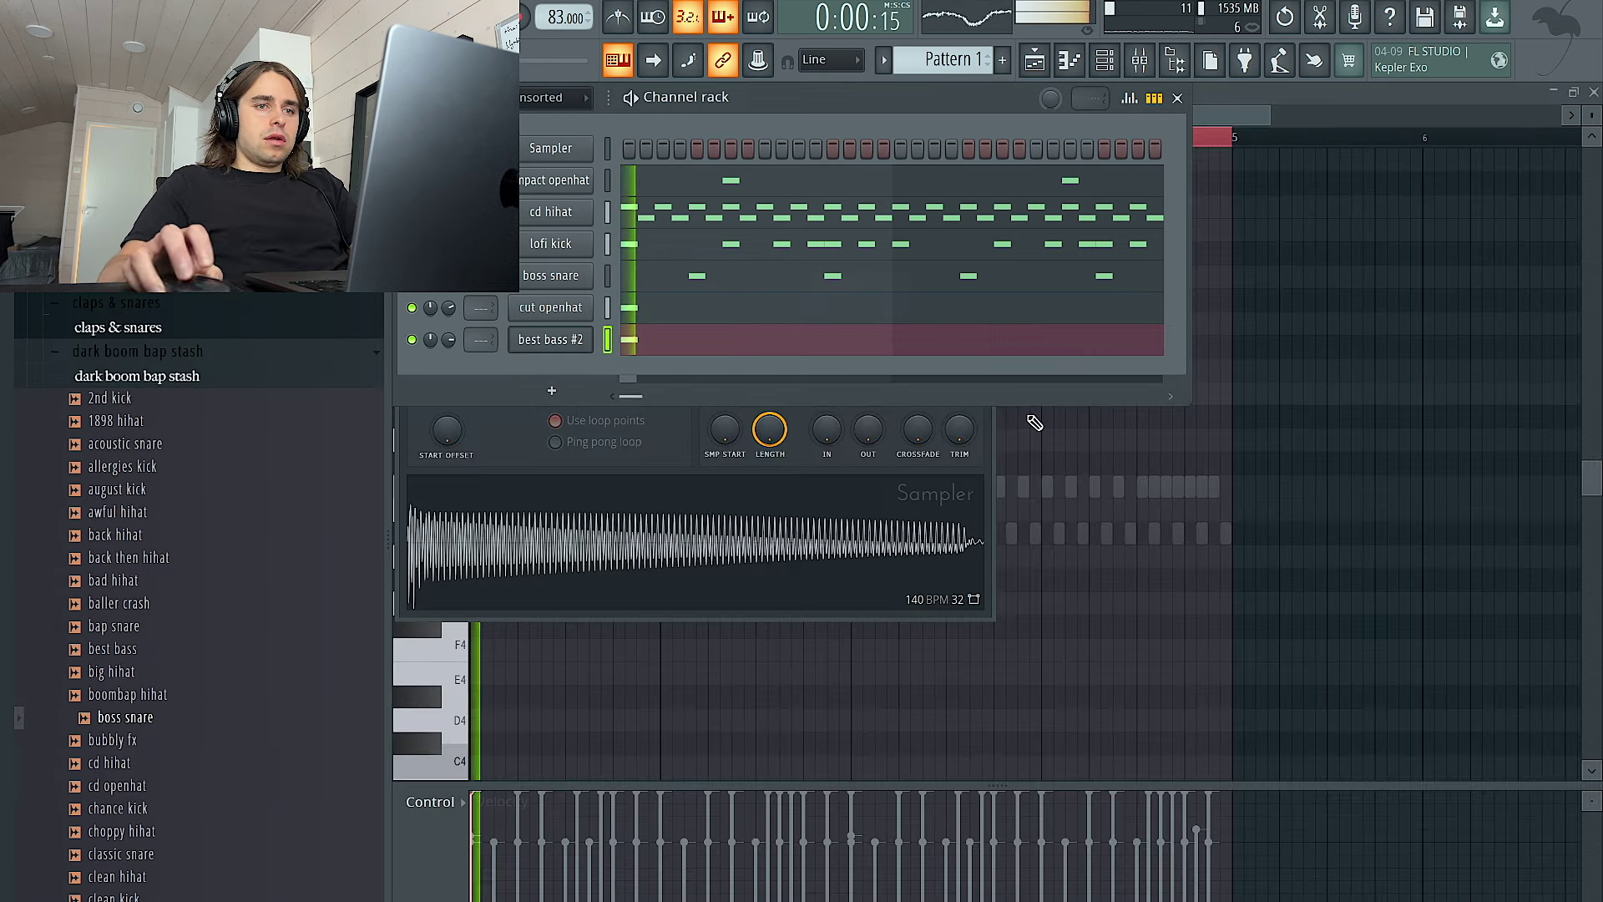
# Write a best bass line in the piano roll with G5, D#5 and F5 notes across the first three bars and play it
pyautogui.keyDown('ctrl'); pyautogui.click(1306, 537); pyautogui.keyUp('ctrl')
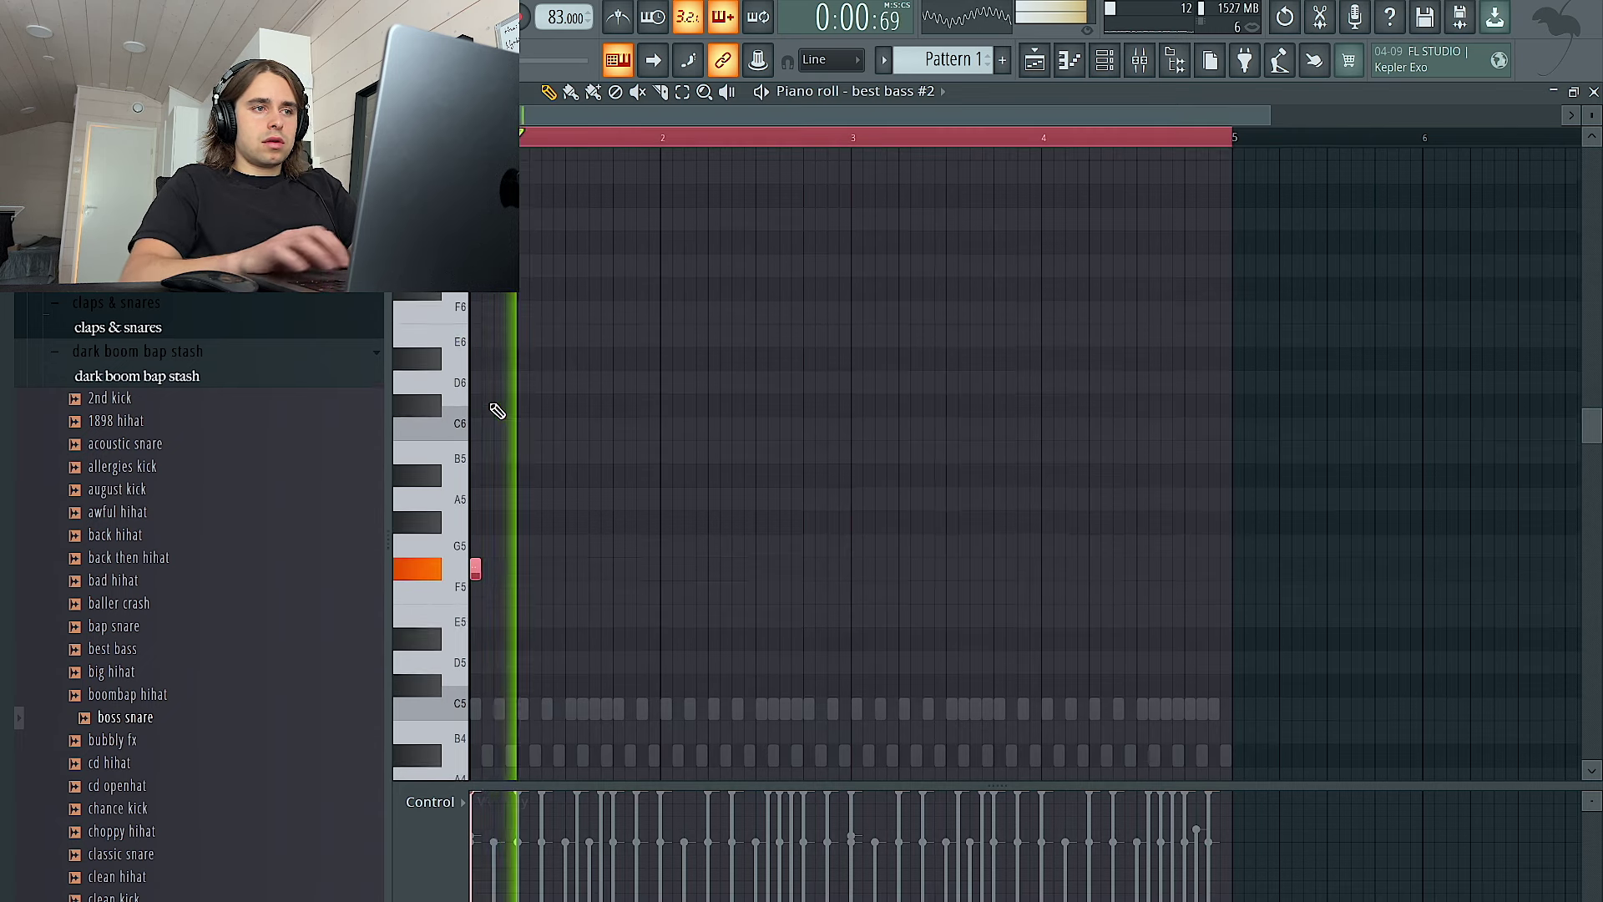
pyautogui.keyDown('ctrl'); pyautogui.click(618, 630); pyautogui.keyUp('ctrl')
pyautogui.click(616, 637)
pyautogui.hotkey('shift', 'Up')
pyautogui.hotkey('shift', 'Up')
pyautogui.hotkey('shift', 'Up')
pyautogui.hotkey('shift', 'Up')
pyautogui.press('space')
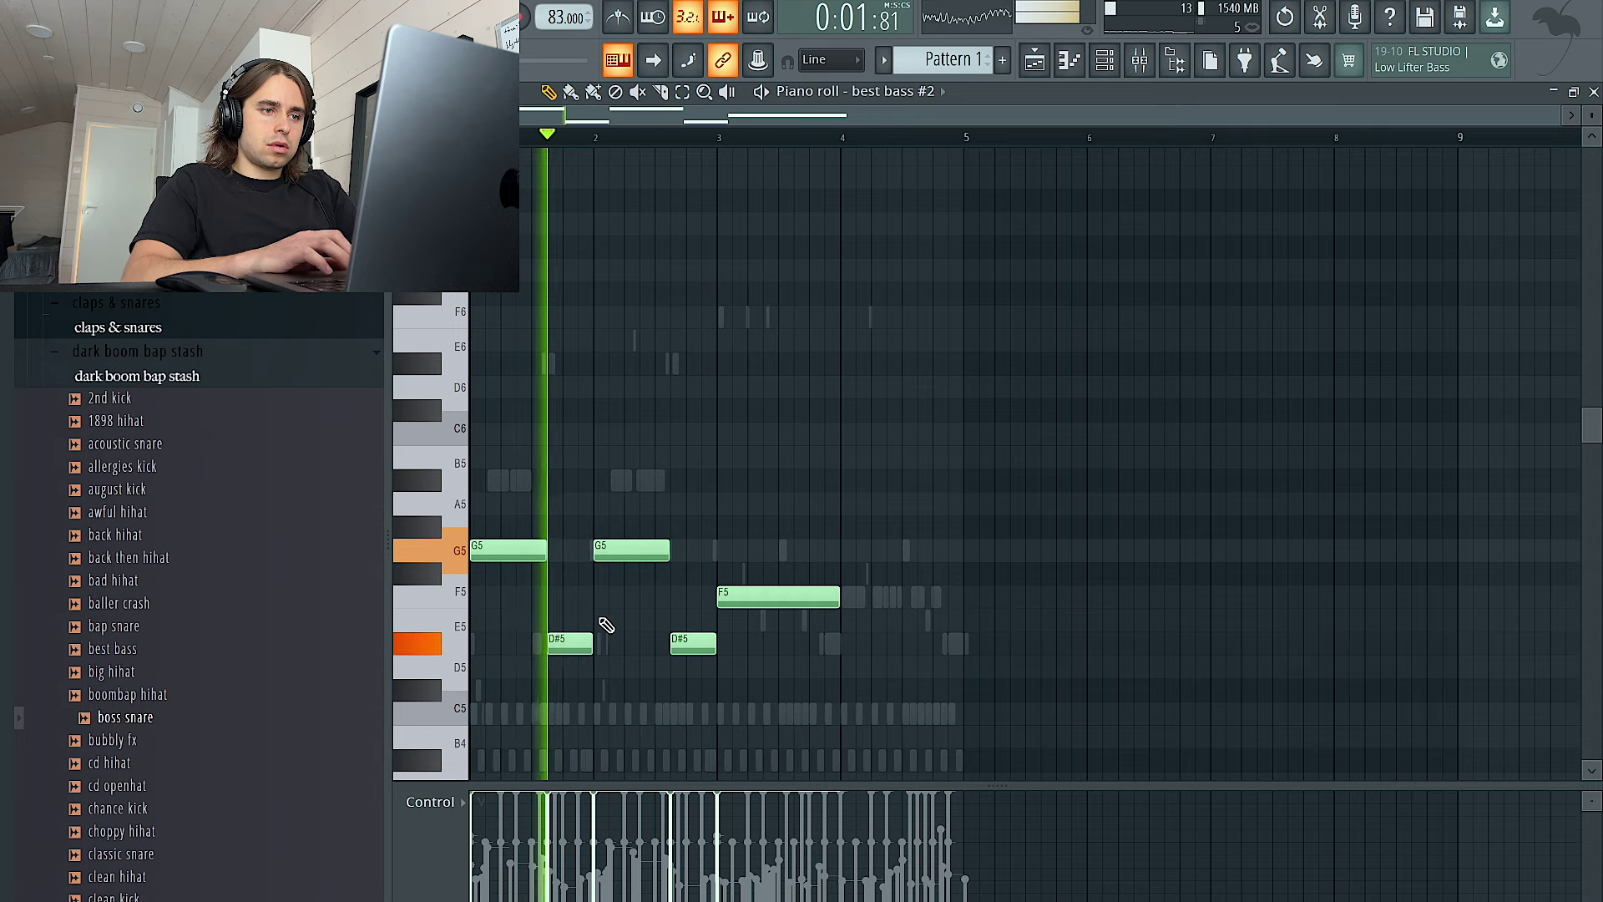
# Swap the bass sample for maybe bass and lengthen the first D#5 note in bar 1
pyautogui.scroll(3, 690, 555)
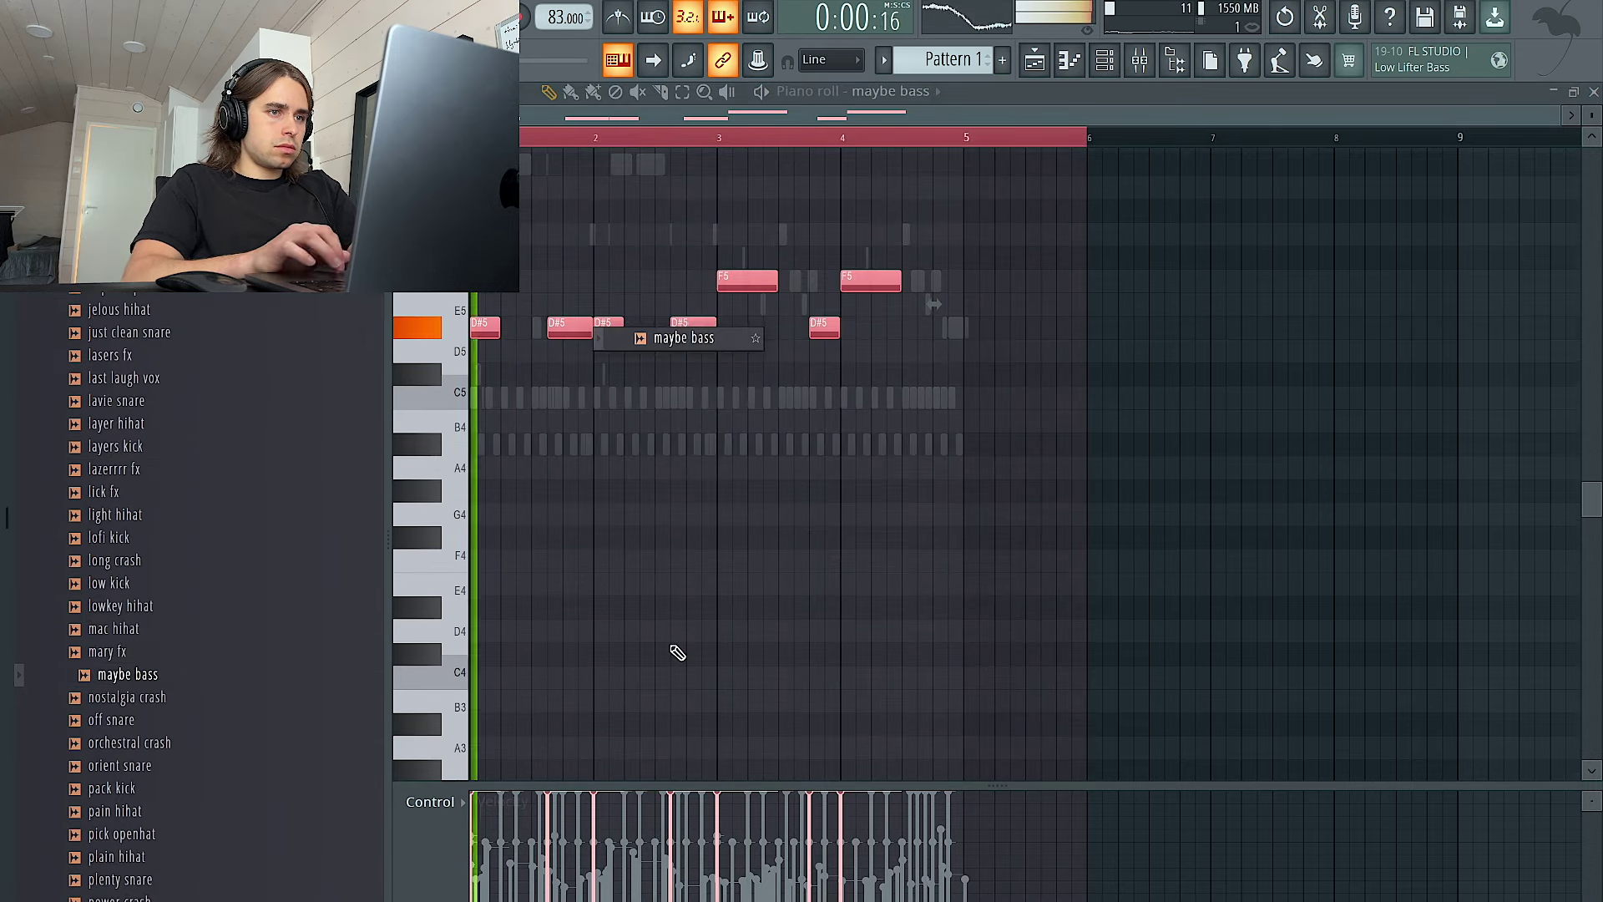
pyautogui.keyDown('ctrl'); pyautogui.click(671, 648); pyautogui.keyUp('ctrl')
pyautogui.moveTo(498, 327); pyautogui.dragTo(515, 327)
# Try rhapsody bass and soul bass as replacements, settling on warm bass for the bass channel
pyautogui.scroll(-5, 239, 583)
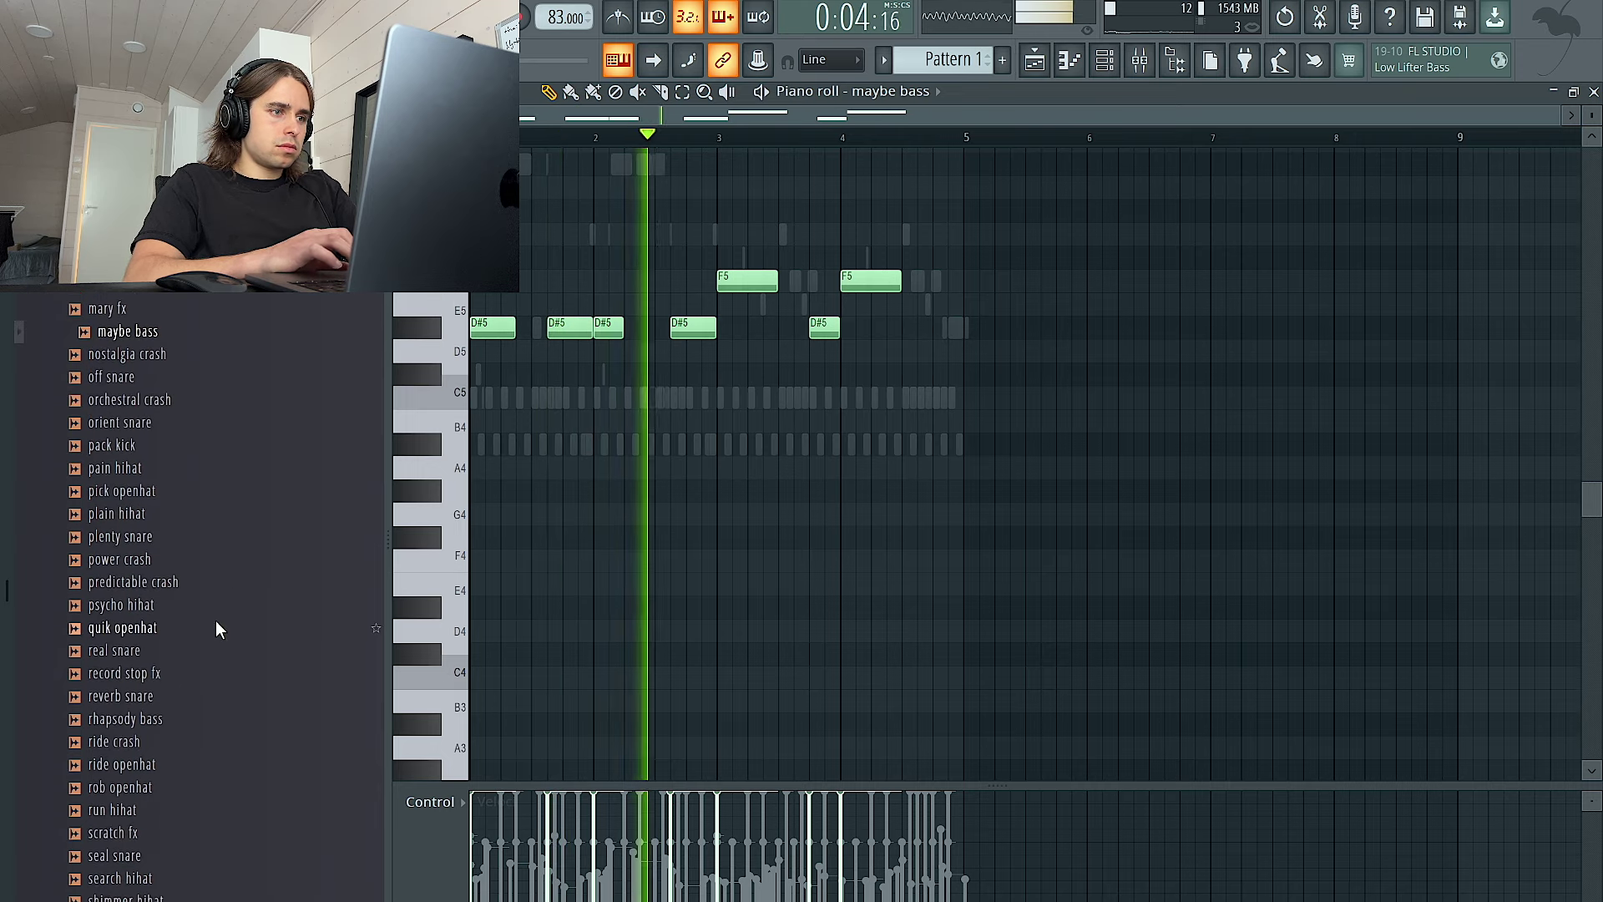
pyautogui.click(201, 720)
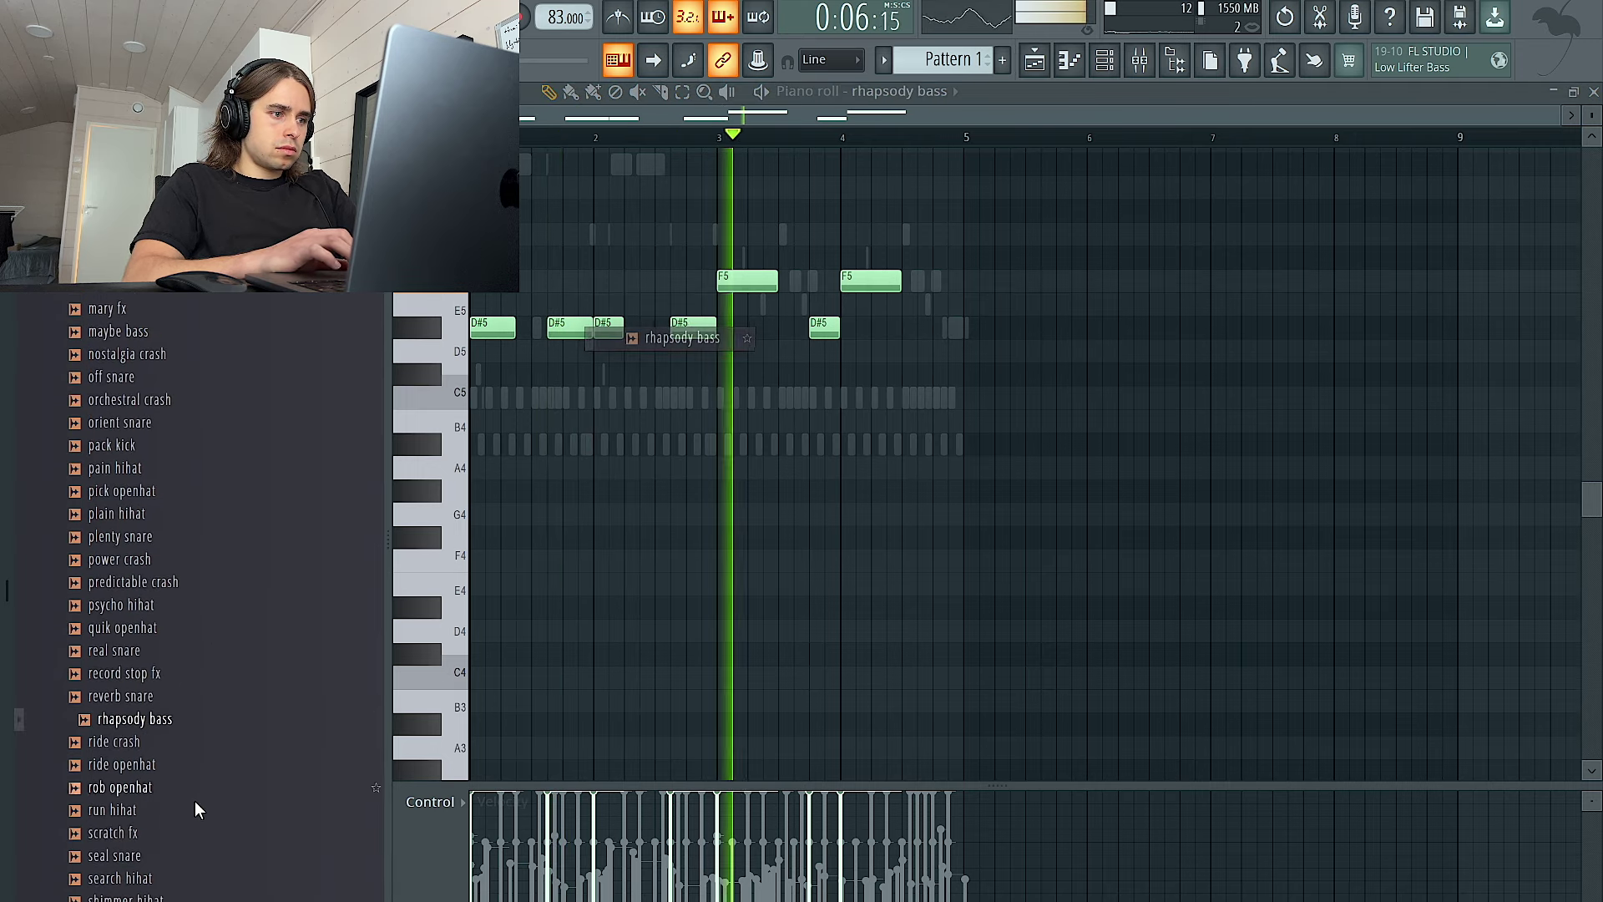
pyautogui.scroll(-4, 201, 818)
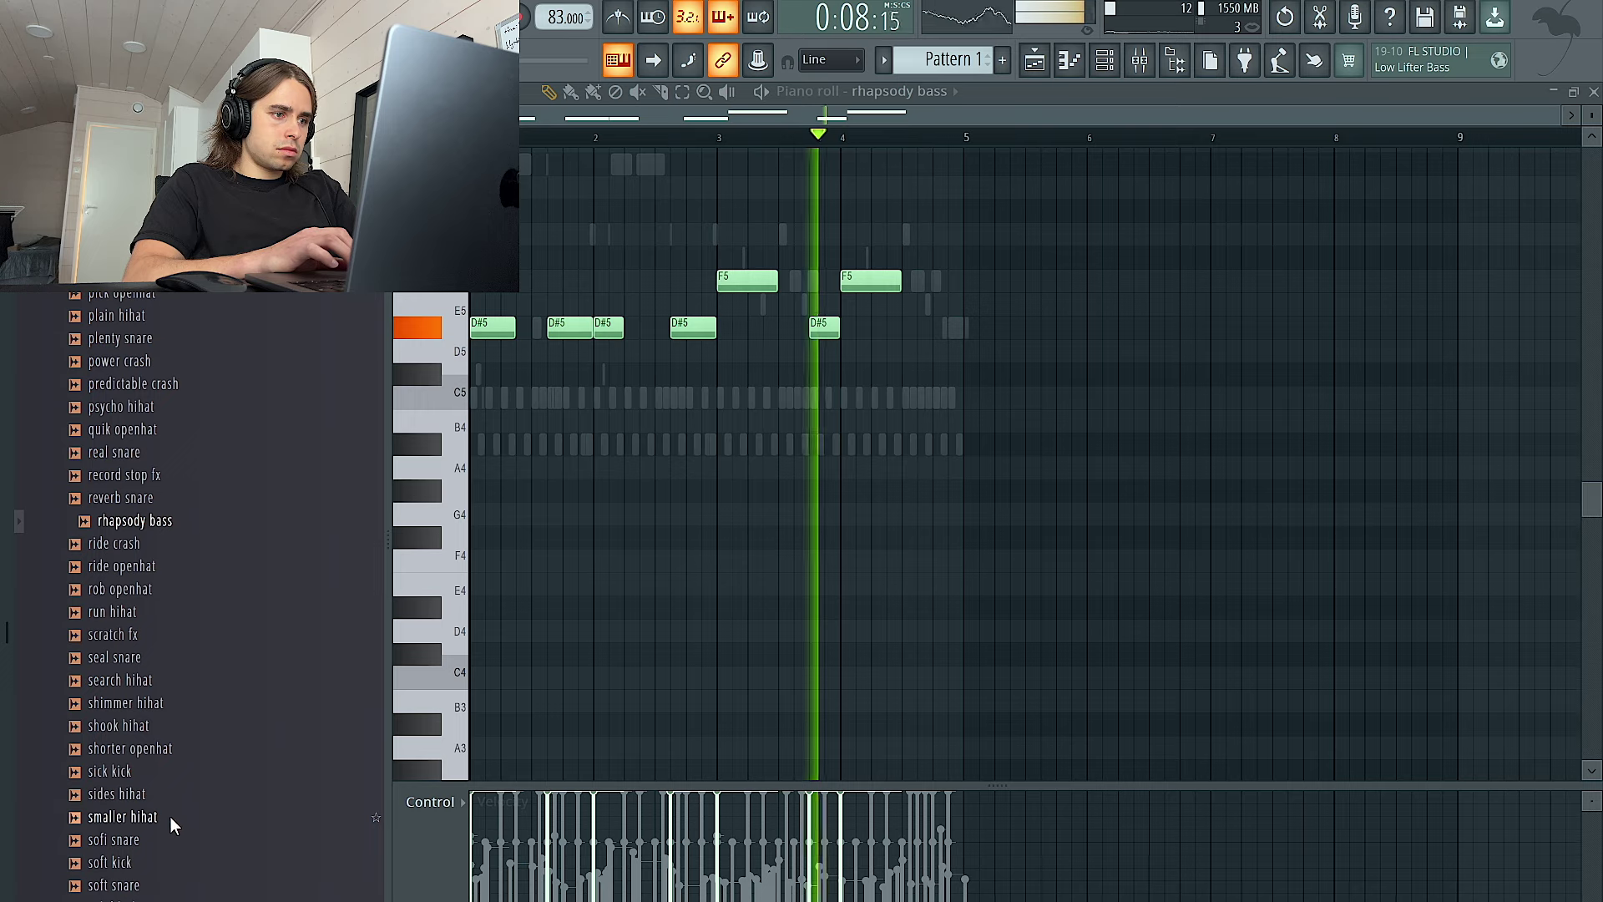
pyautogui.scroll(-4, 198, 626)
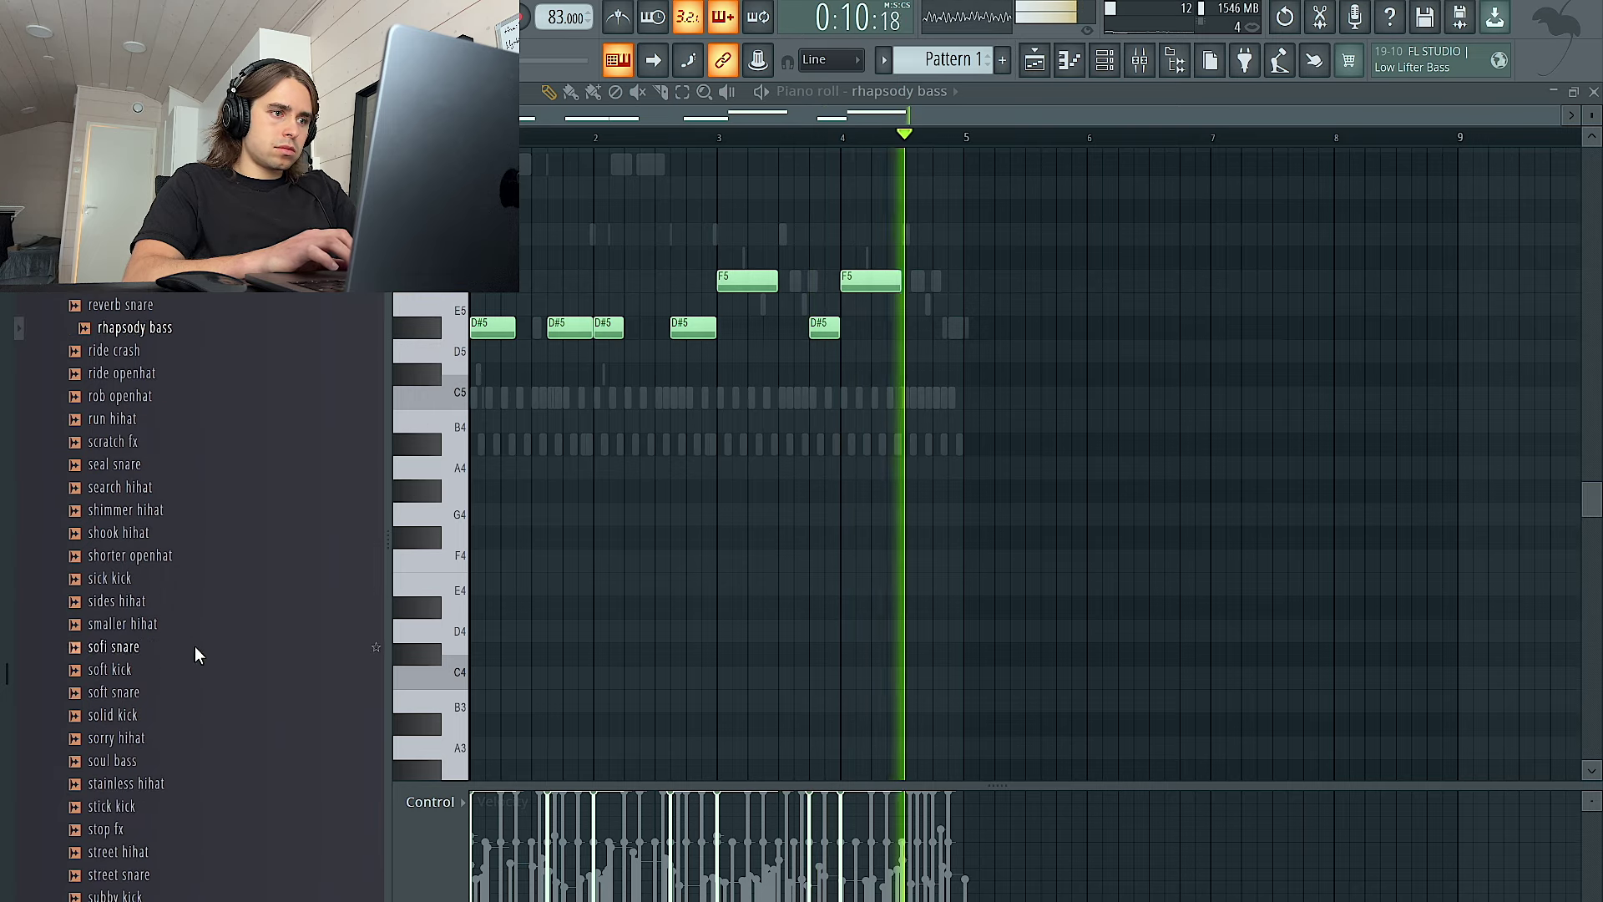
pyautogui.click(175, 767)
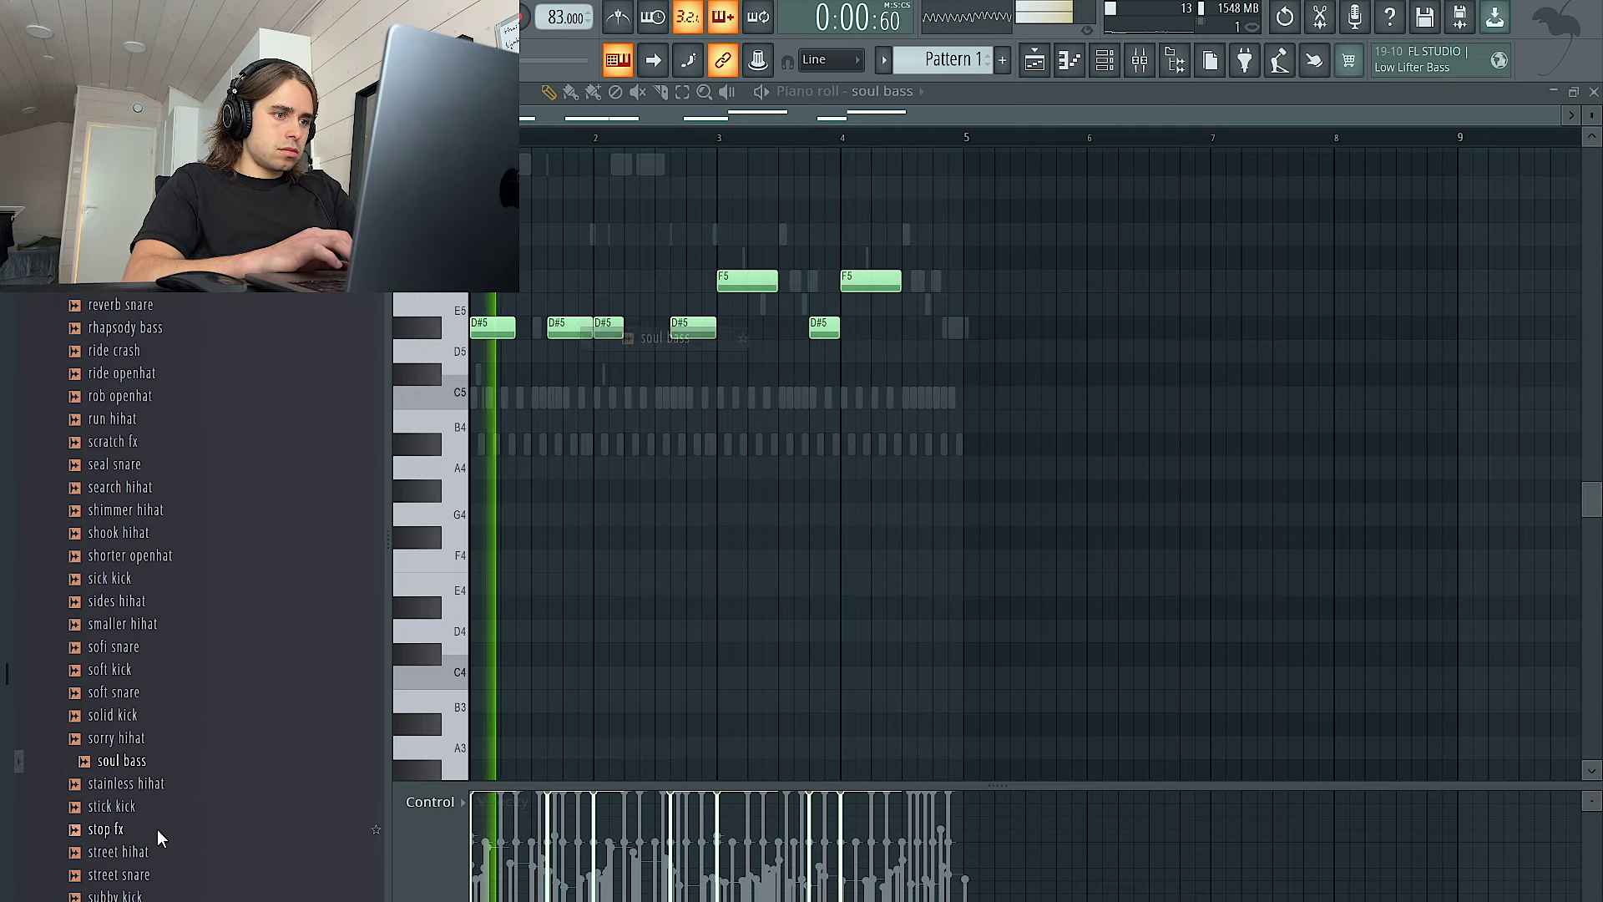
pyautogui.scroll(-4, 158, 823)
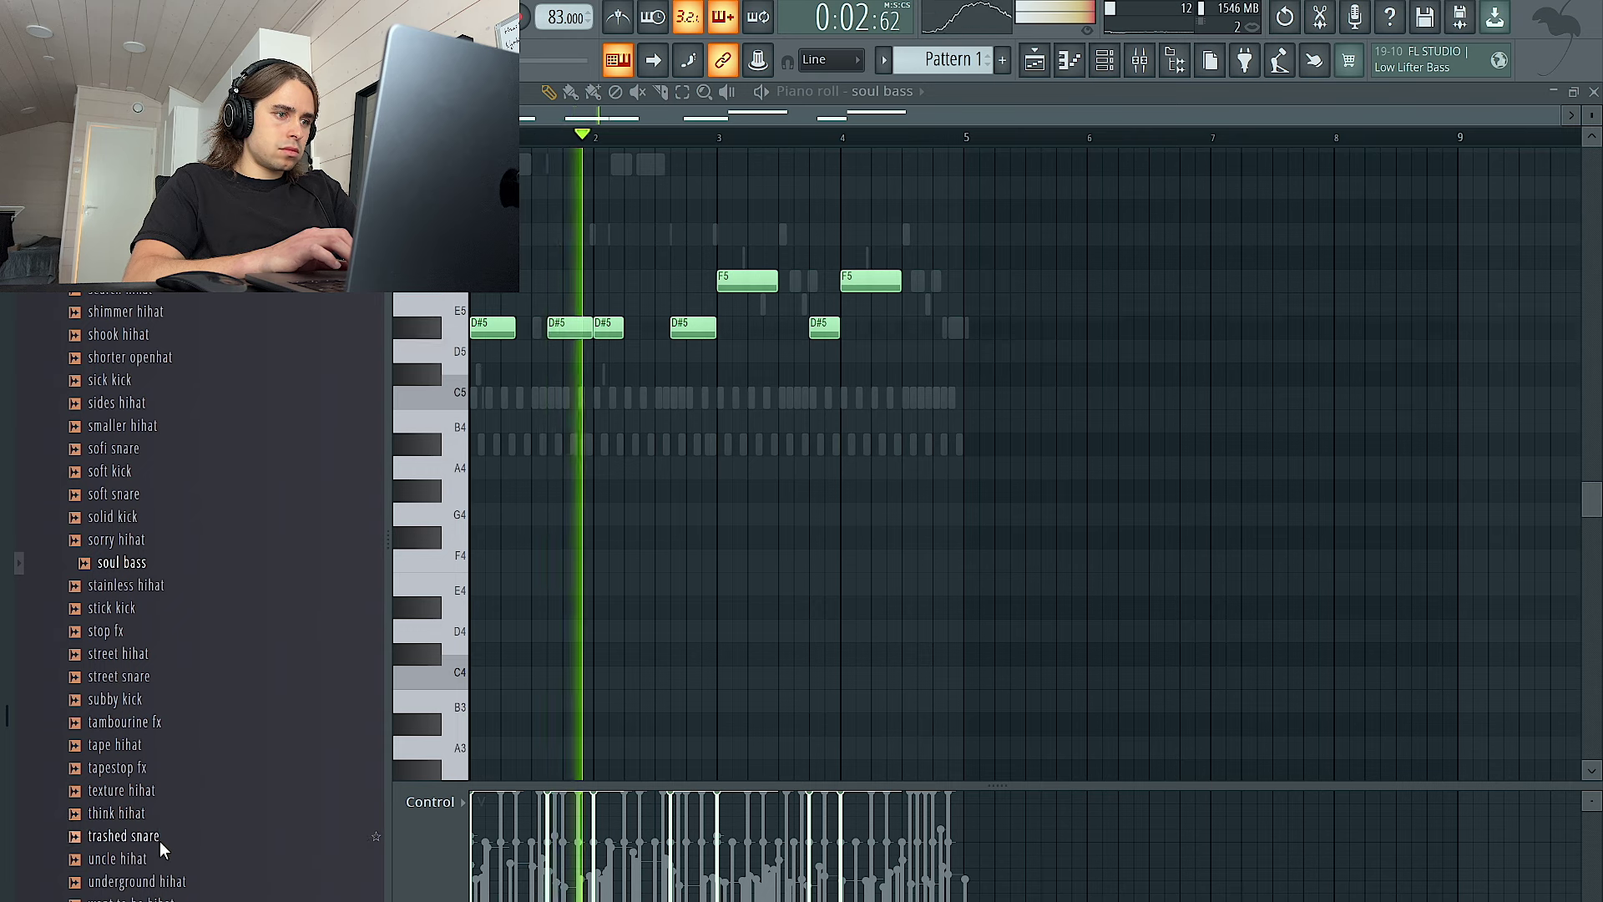
pyautogui.scroll(-2, 153, 852)
pyautogui.click(148, 842)
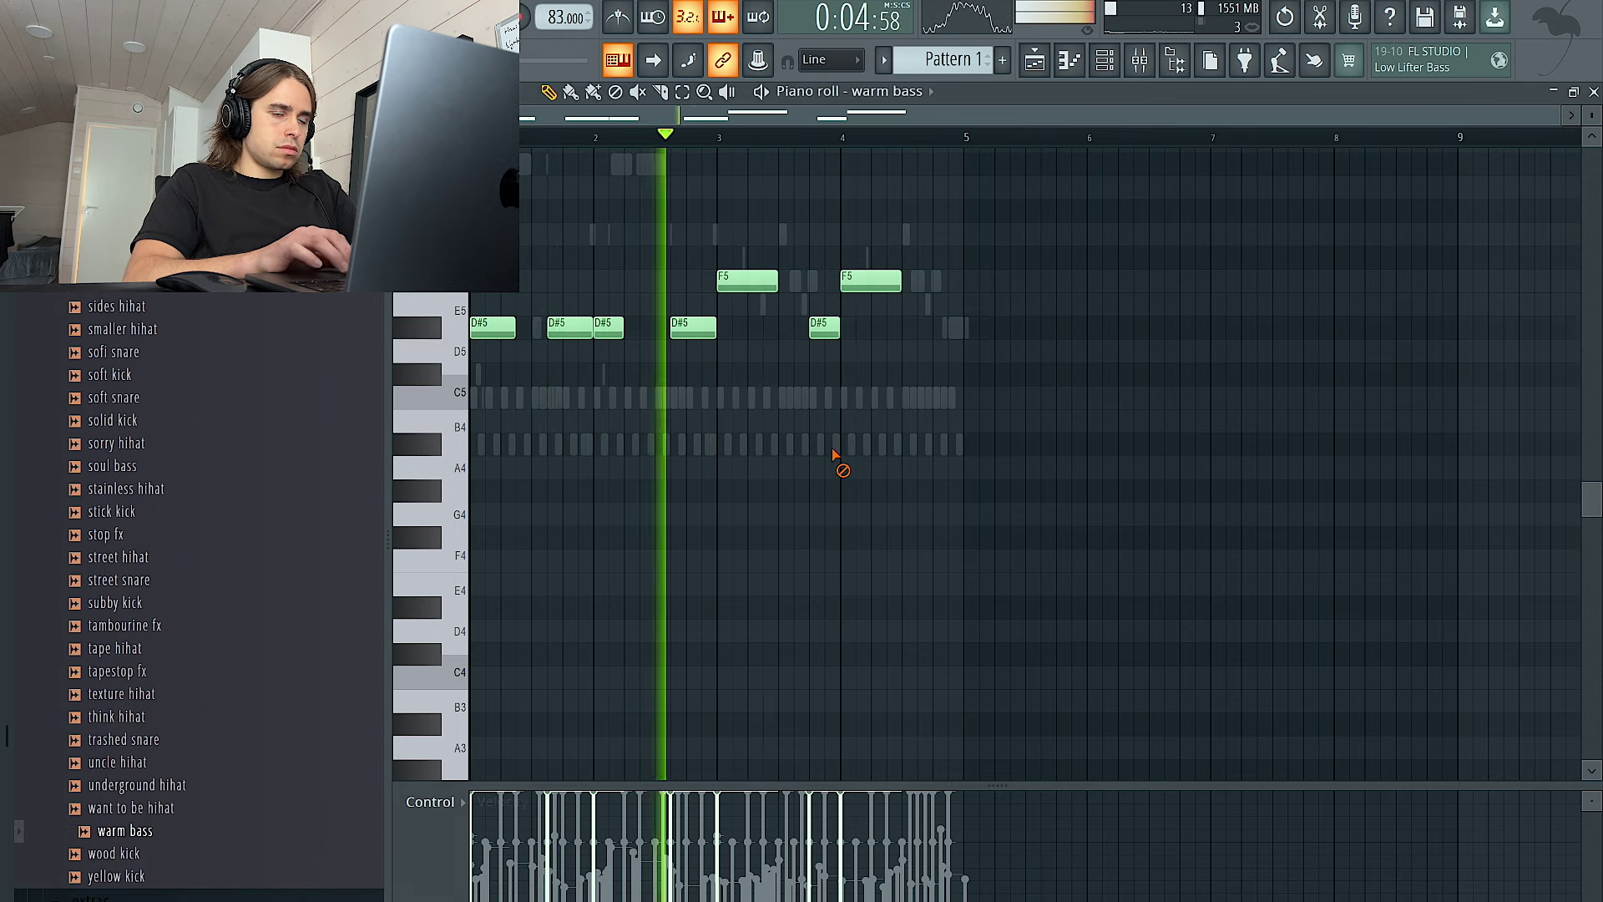
# Transpose all warm bass notes down one octave, to D#4 and F4
pyautogui.hotkey('ctrl', 'a')
pyautogui.hotkey('ctrl', 'Down')
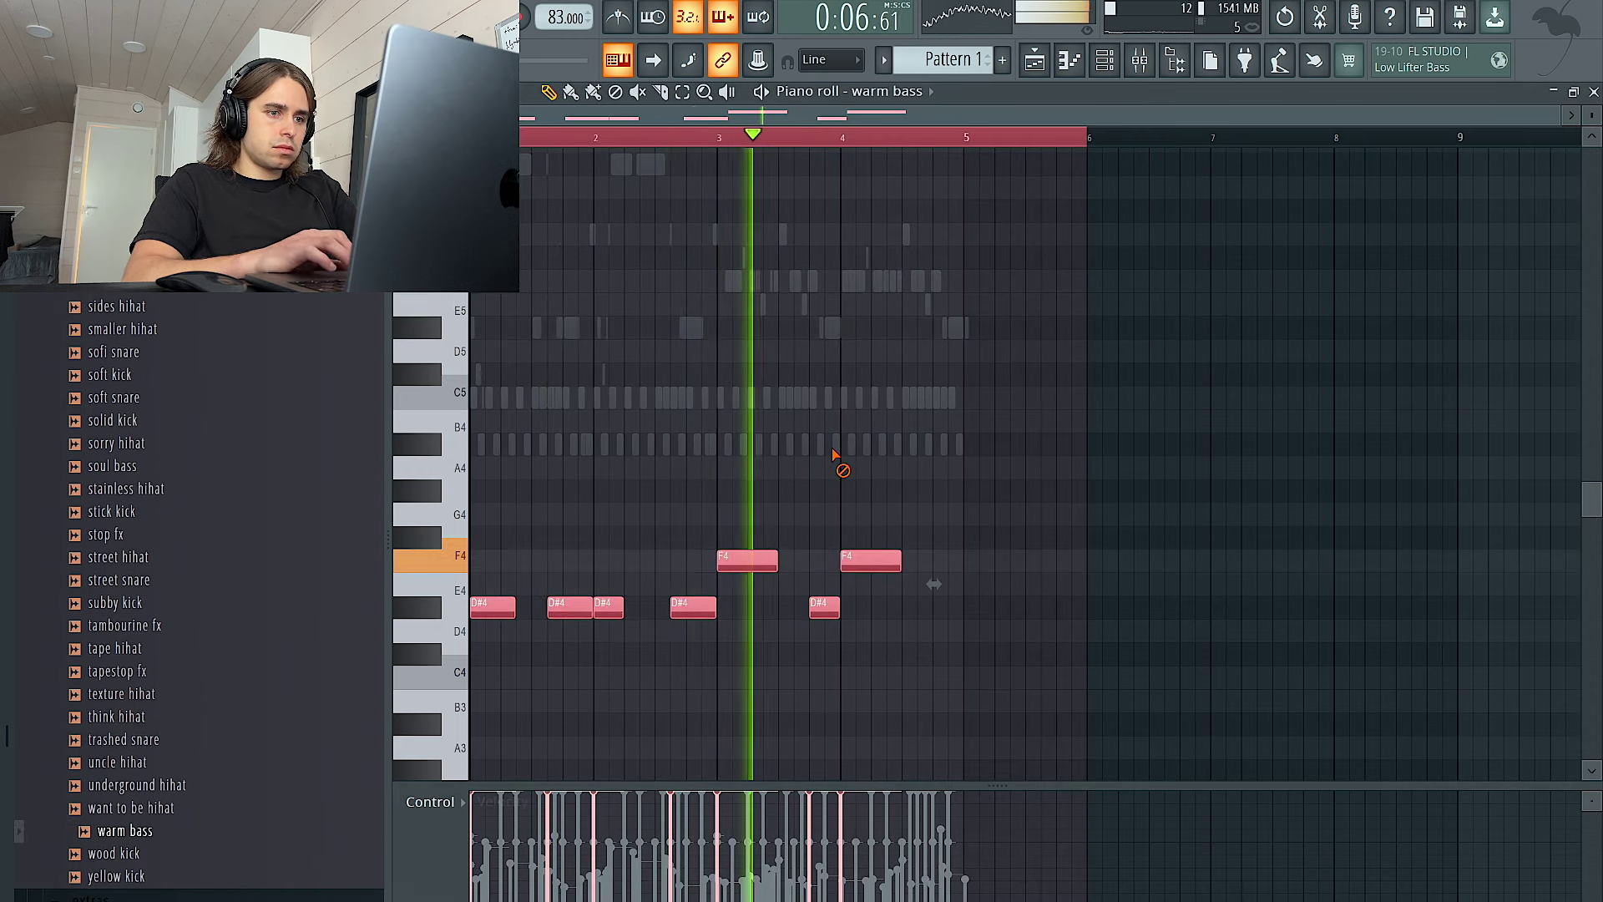
pyautogui.click(833, 455)
# Open the seal snare notes in the piano roll and duplicate the first two bars so its step 12 hit repeats in bar 3
pyautogui.click(1105, 60)
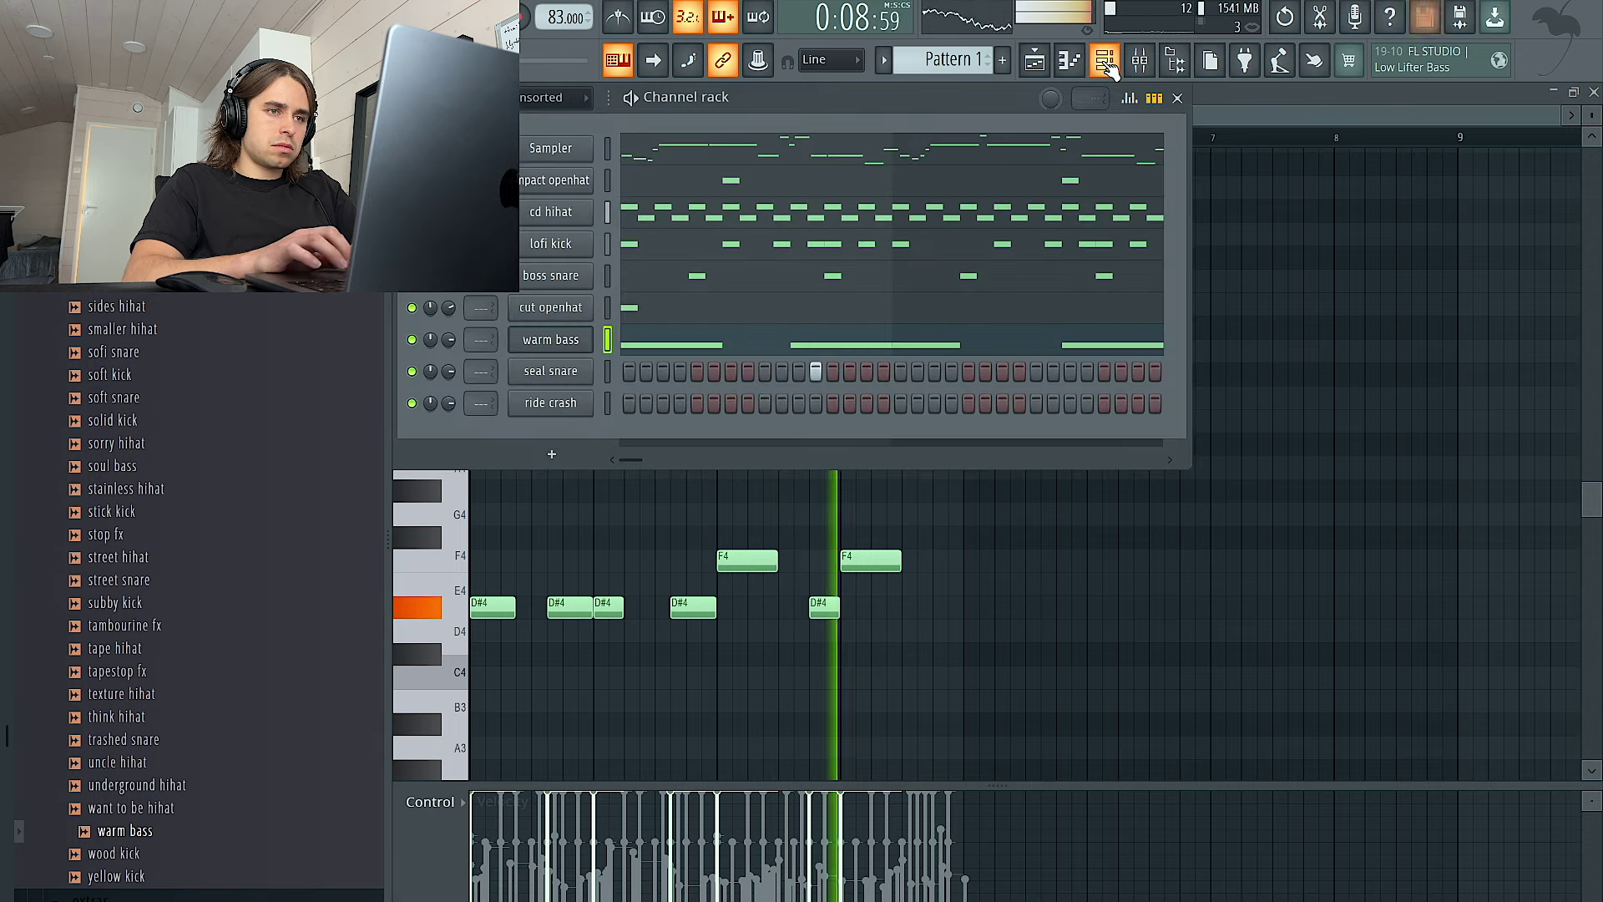
pyautogui.rightClick(576, 373)
pyautogui.click(609, 368)
pyautogui.hotkey('ctrl', 'a')
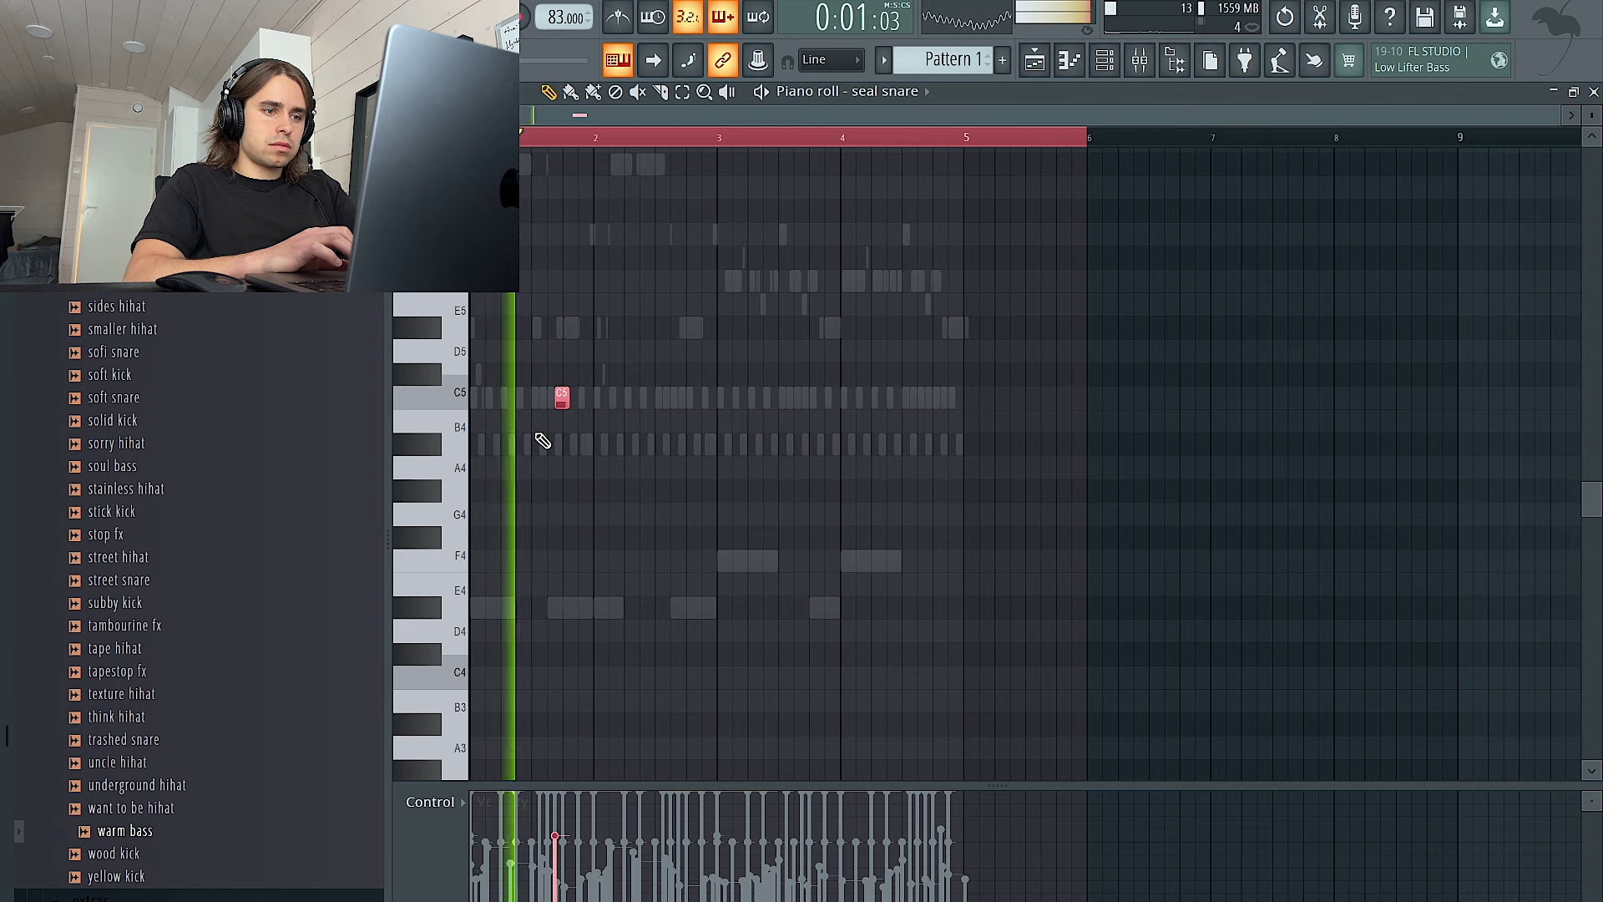
pyautogui.keyDown('ctrl'); pyautogui.click(528, 370); pyautogui.keyUp('ctrl')
pyautogui.scroll(3, 520, 363)
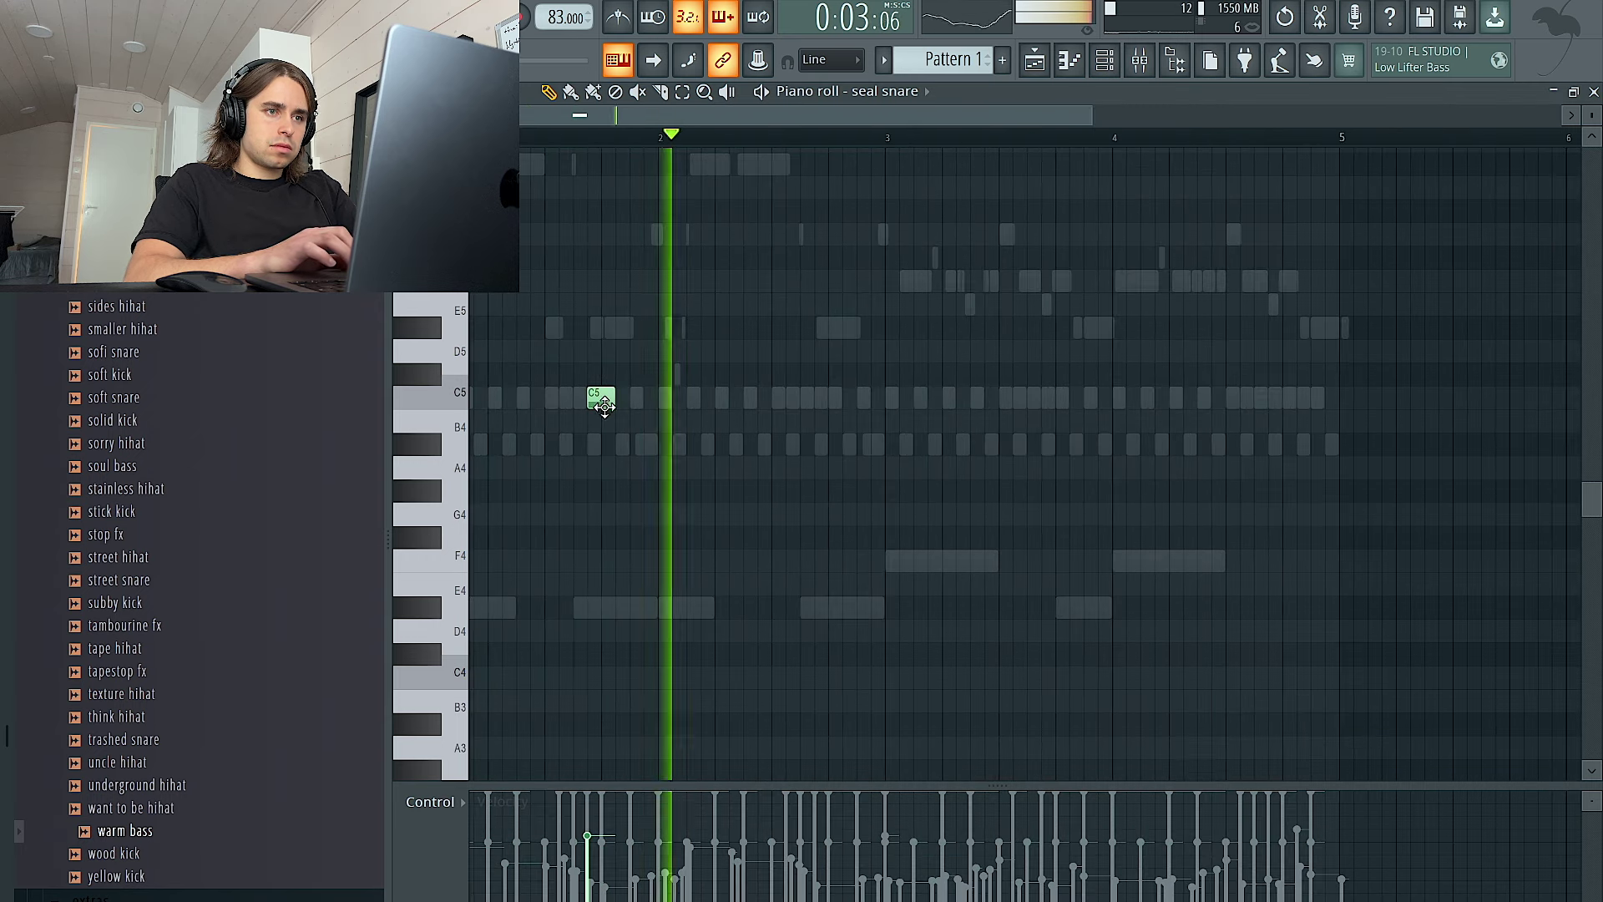
pyautogui.moveTo(885, 137); pyautogui.dragTo(457, 138)
pyautogui.hotkey('ctrl', 'b')
pyautogui.keyDown('ctrl'); pyautogui.click(1243, 378); pyautogui.keyUp('ctrl')
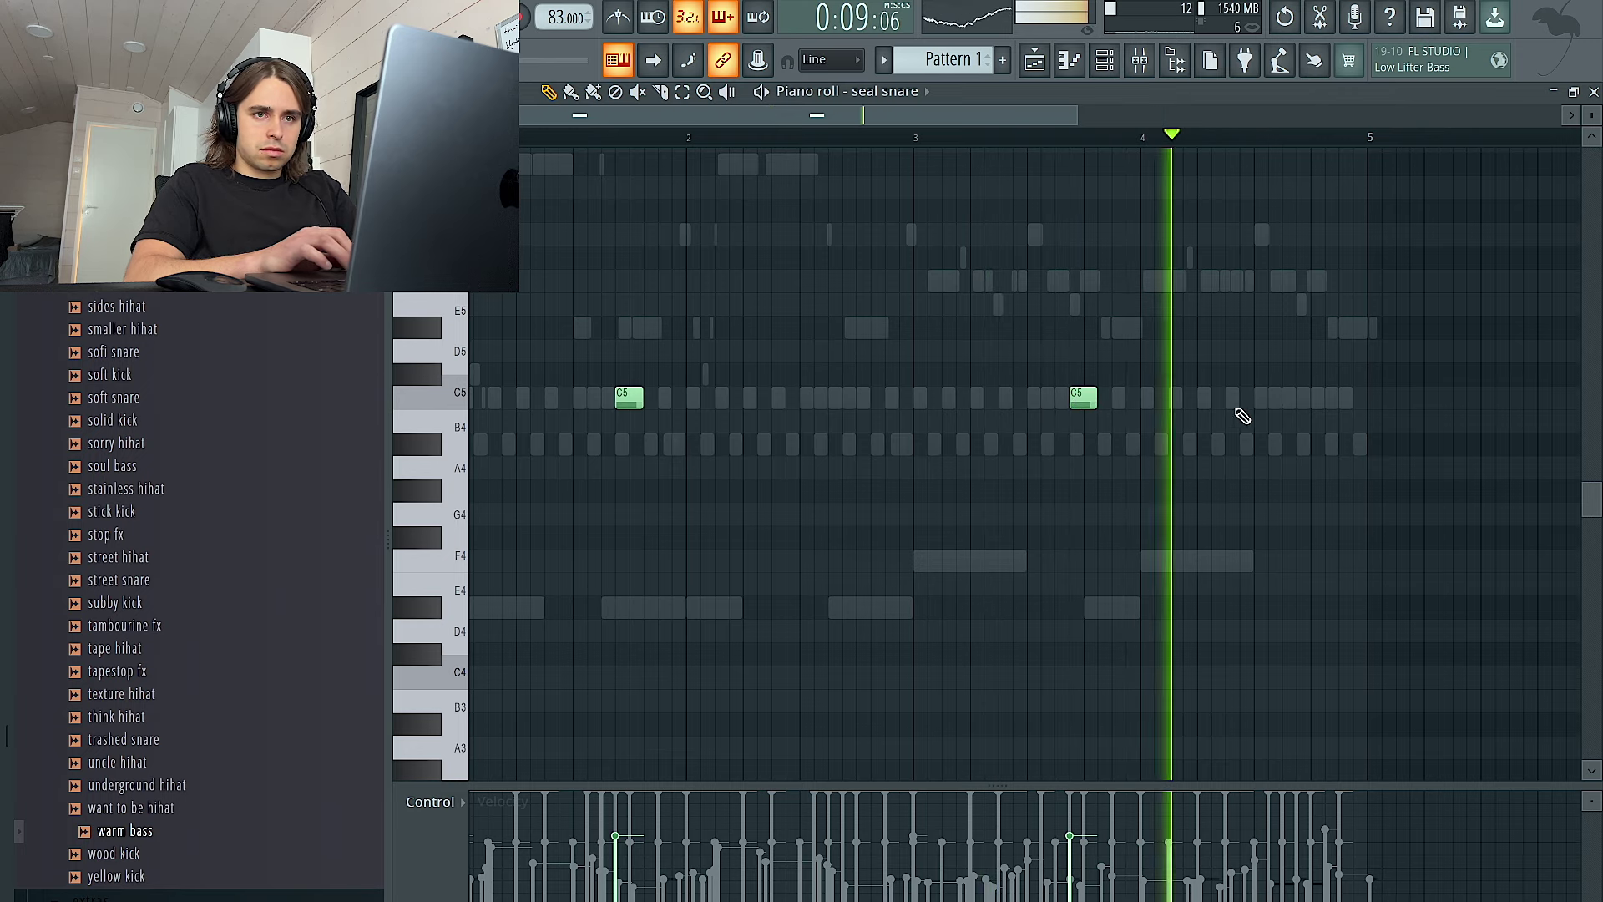
# Add a four-note C5 seal snare fill in the second half of bar 4 and shorten the seal snare notes to one step
pyautogui.click(1259, 394)
pyautogui.moveTo(1302, 394); pyautogui.dragTo(1271, 394)
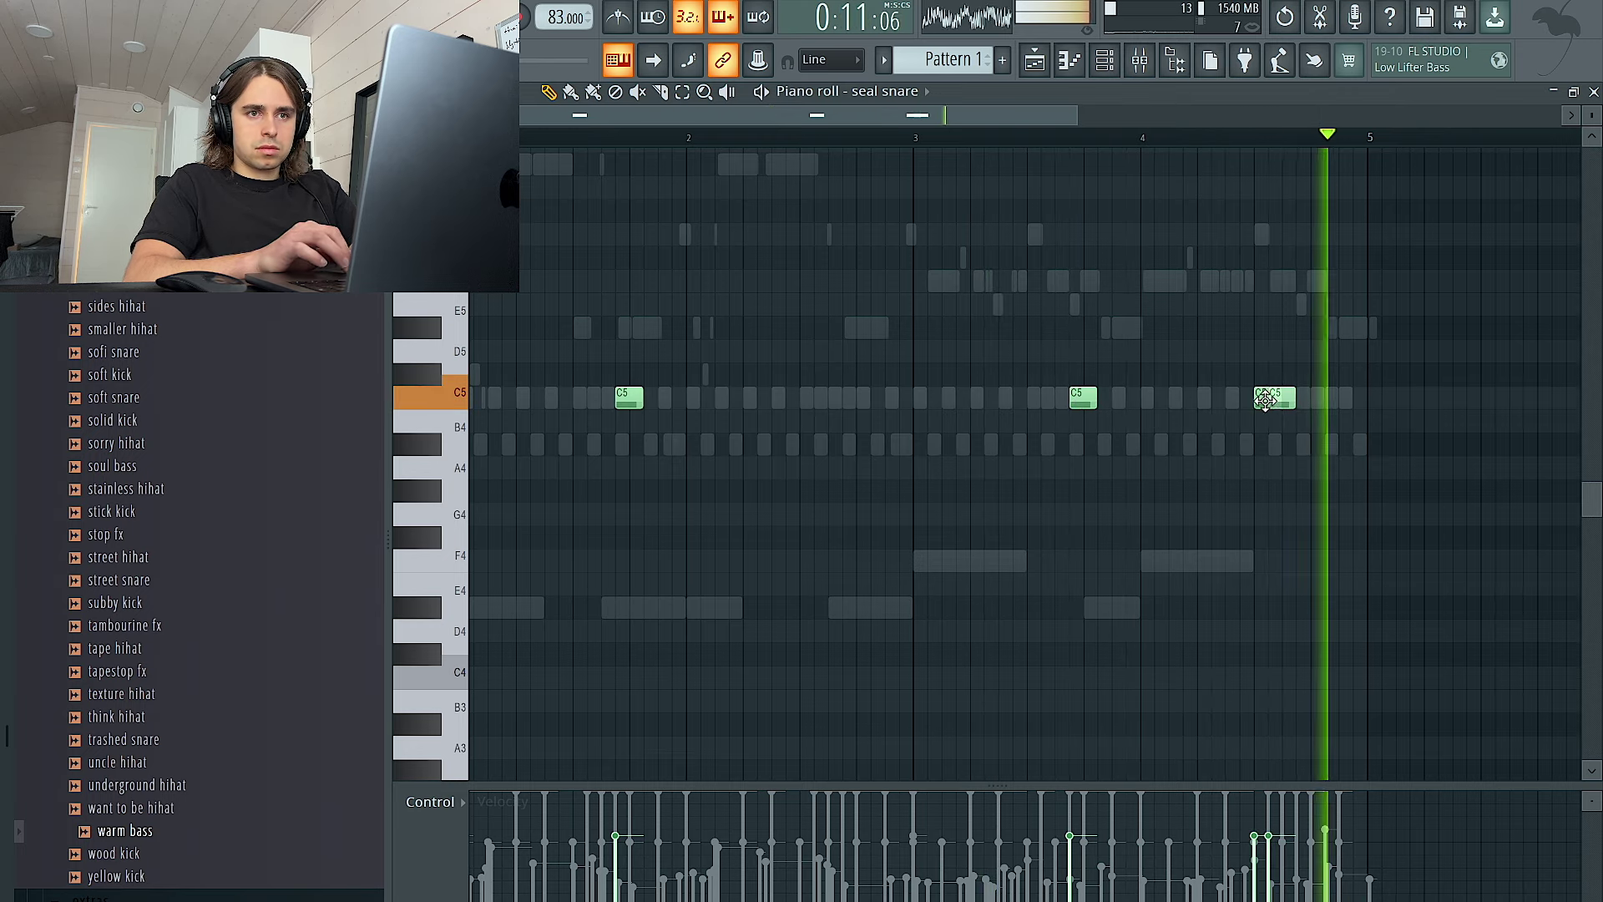
pyautogui.click(1159, 138)
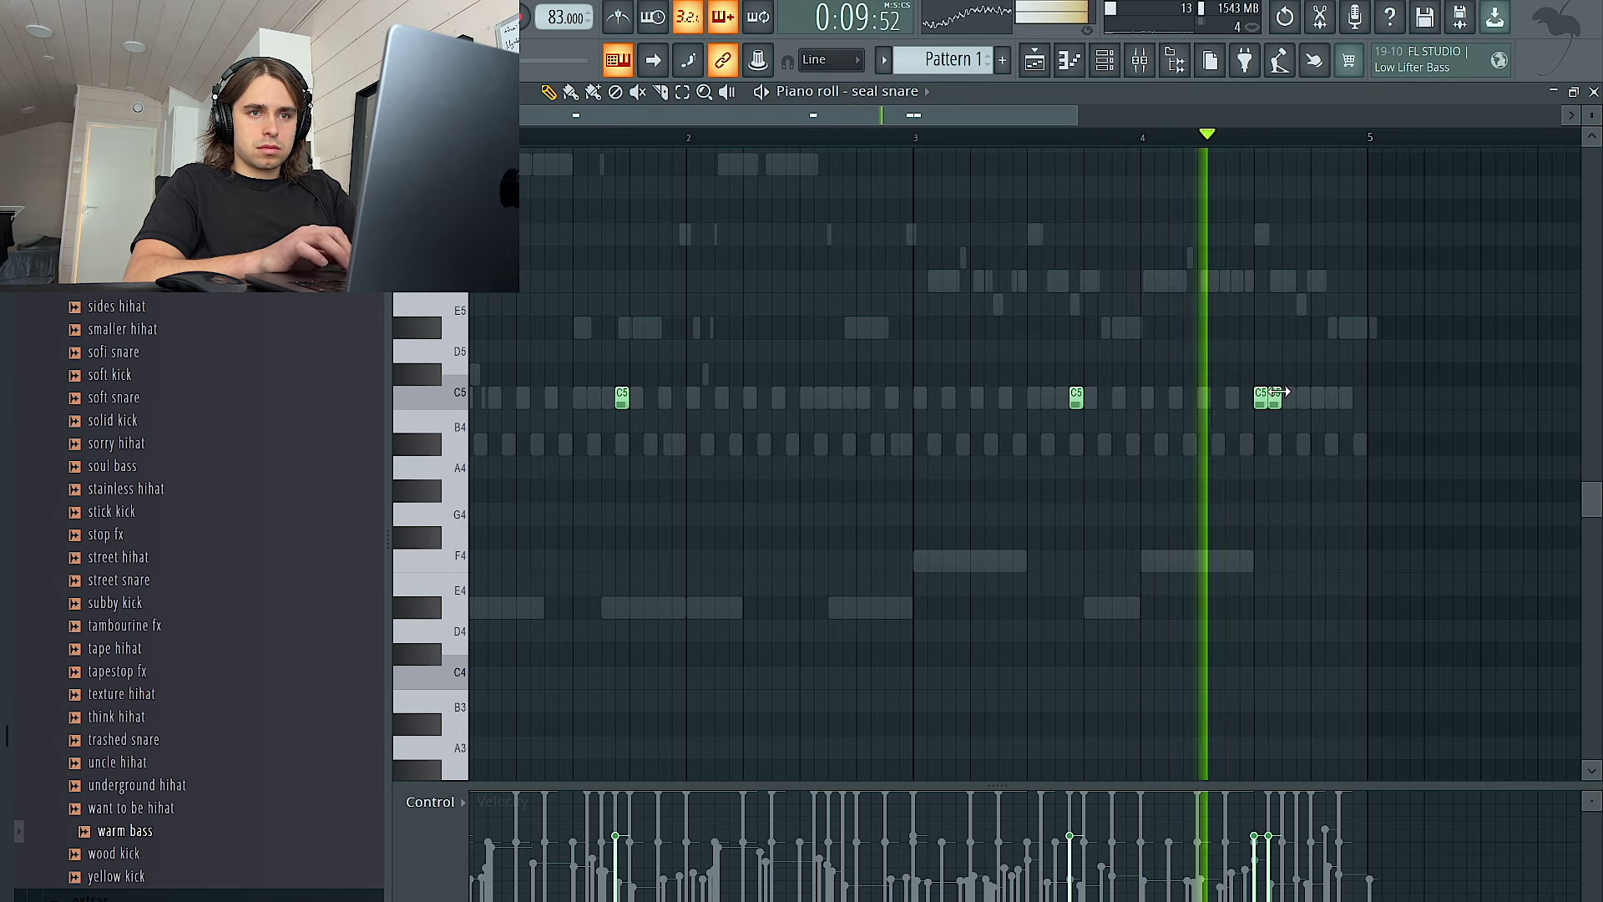
pyautogui.click(1304, 397)
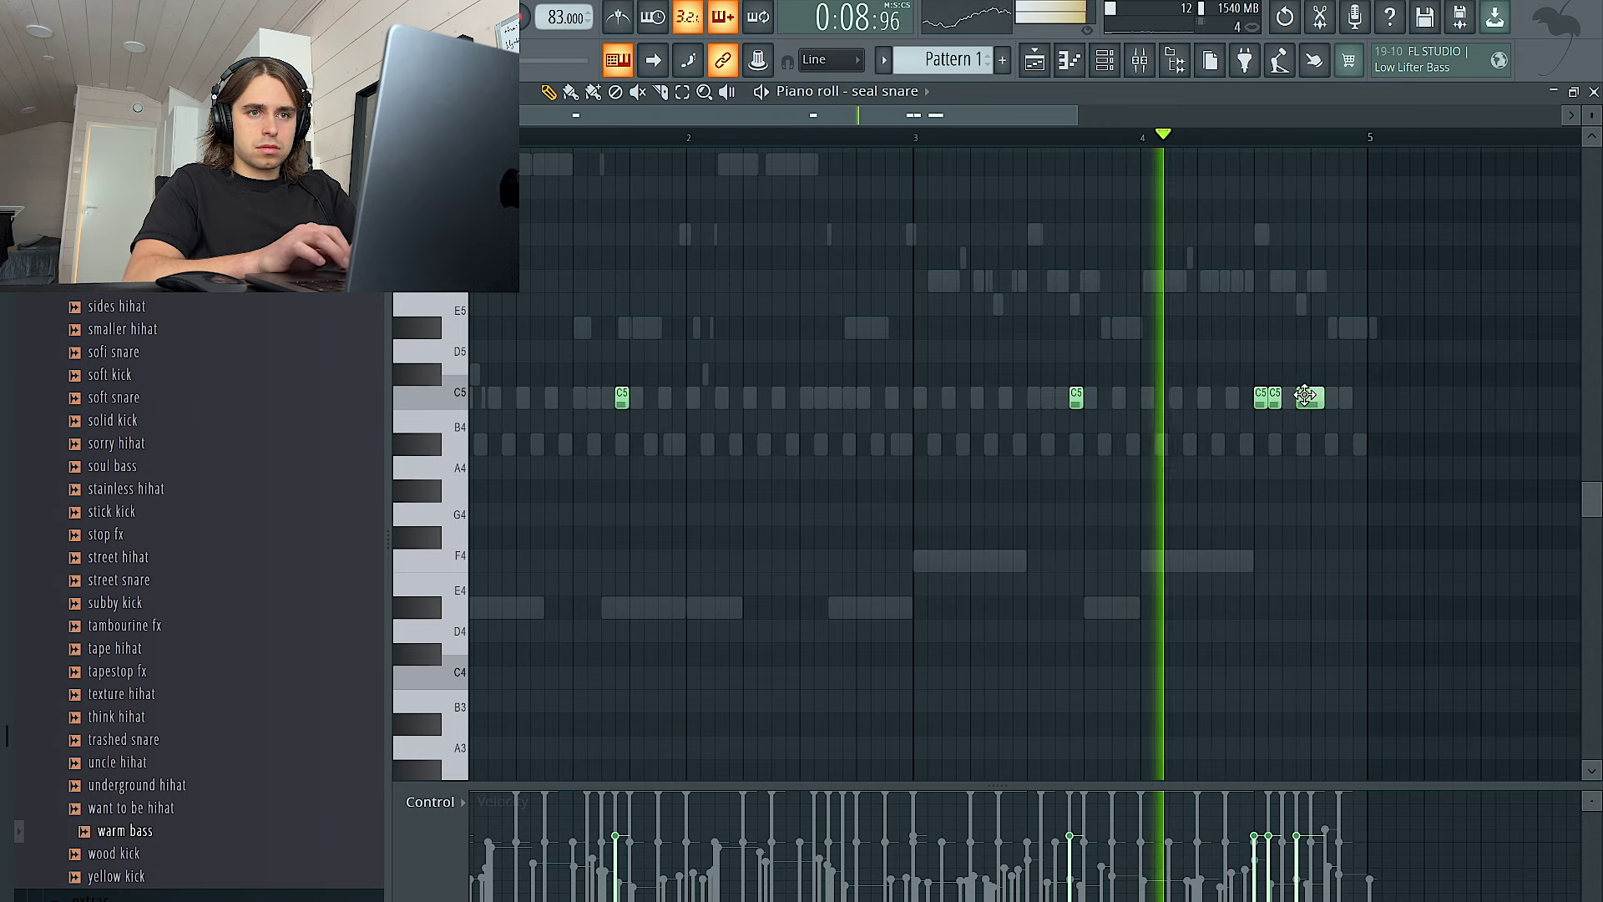
pyautogui.click(1342, 397)
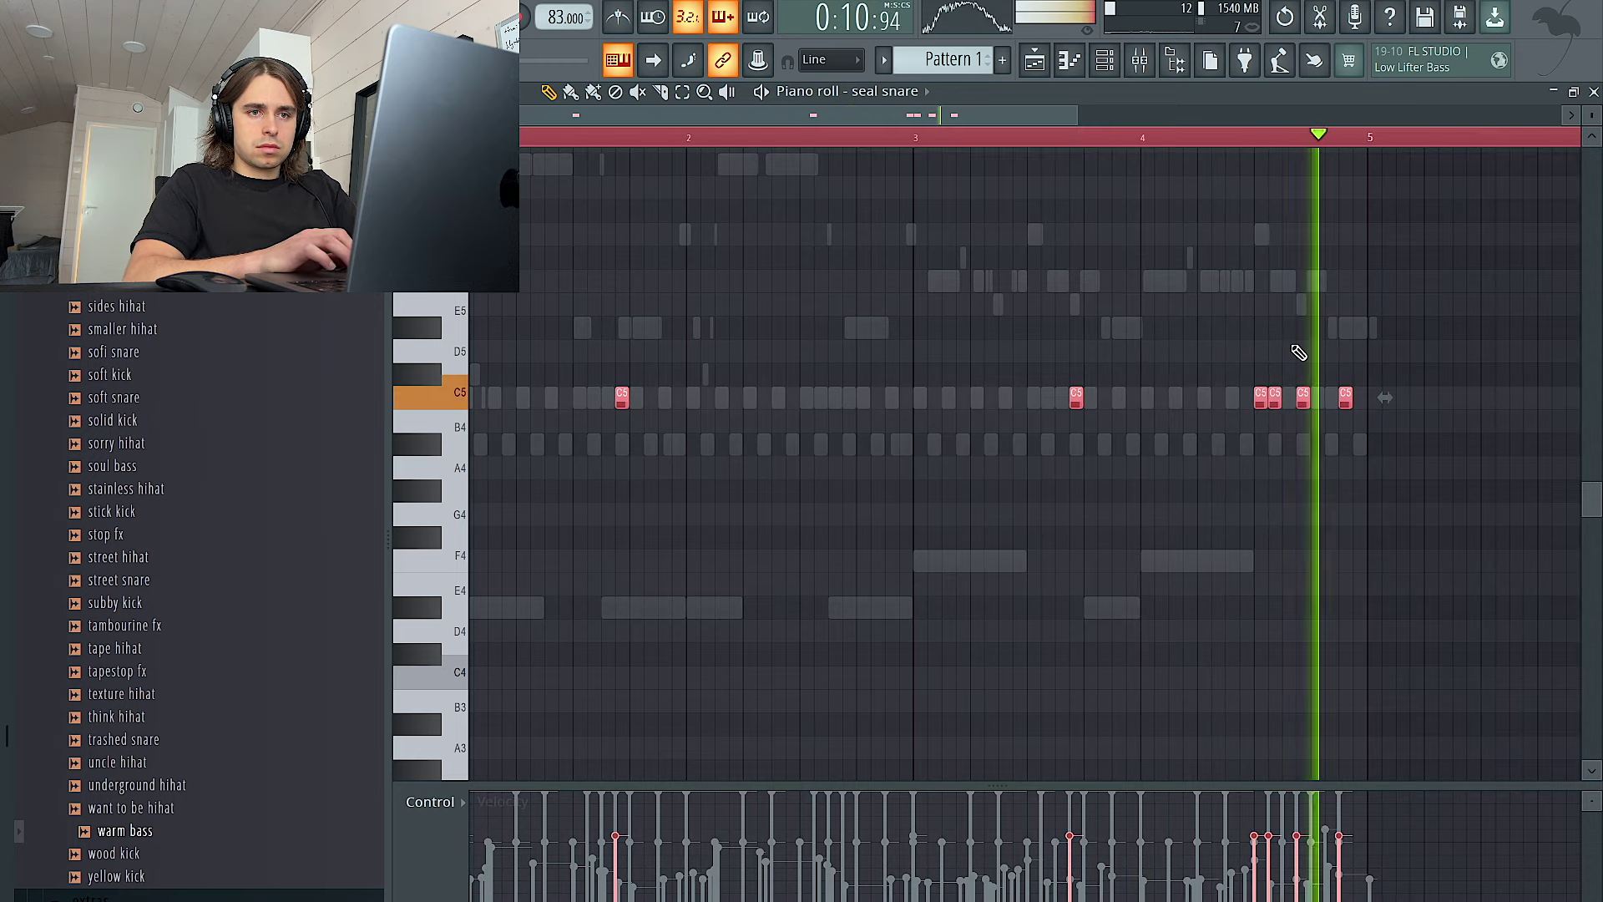
# Delete the four-note seal snare fill from bar 4, keeping only the hits in bars 1 and 3
pyautogui.press('space')
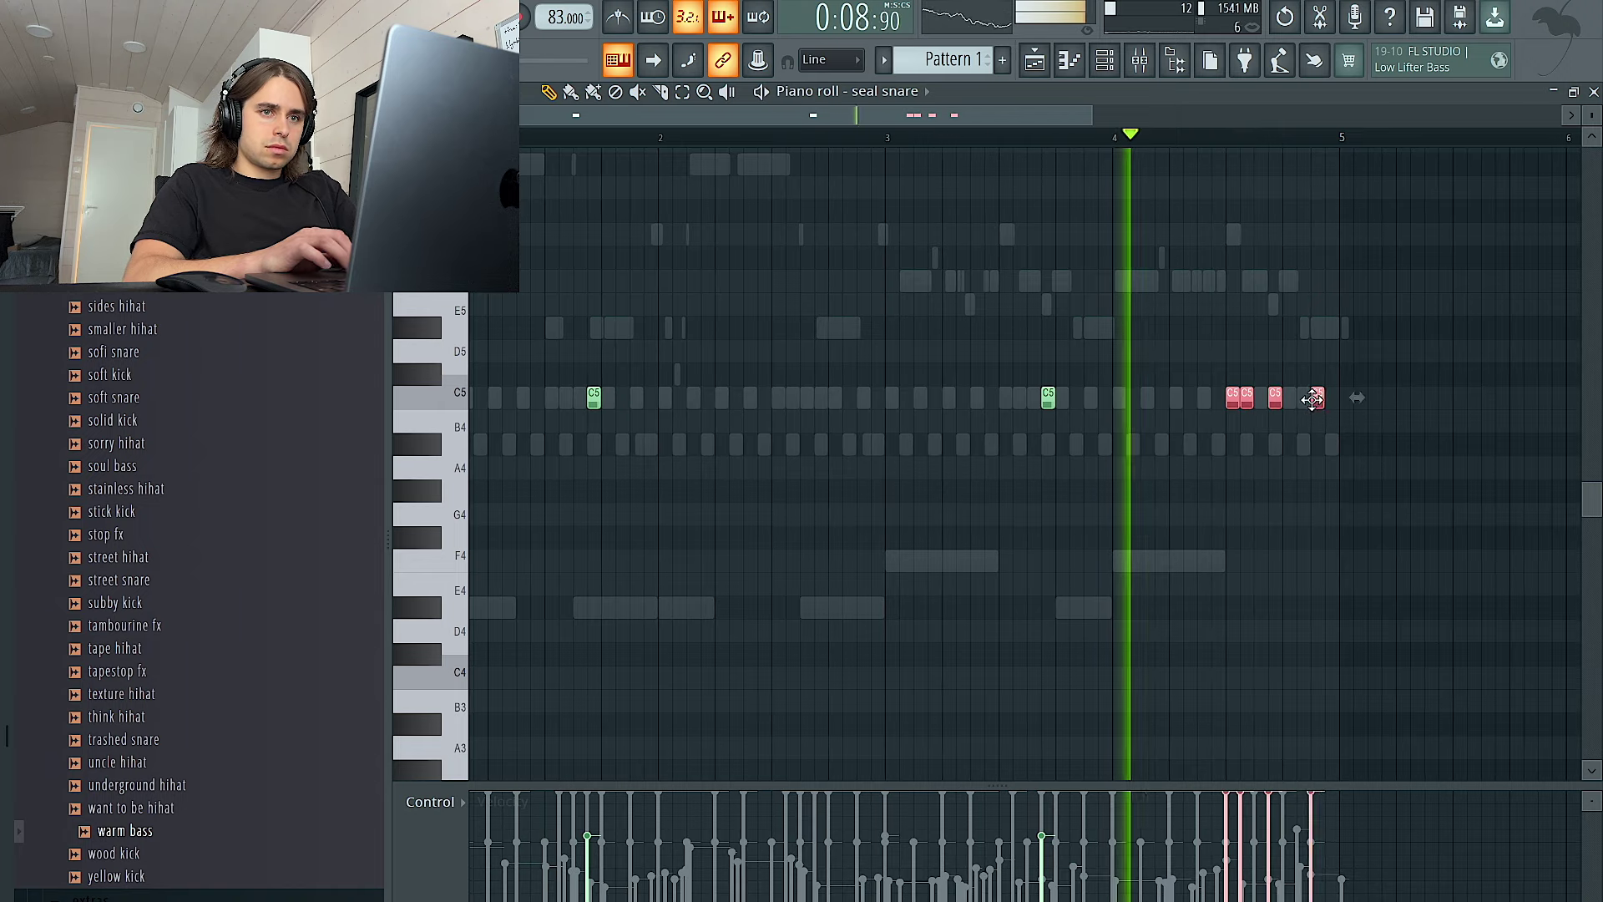
pyautogui.rightClick(1318, 399)
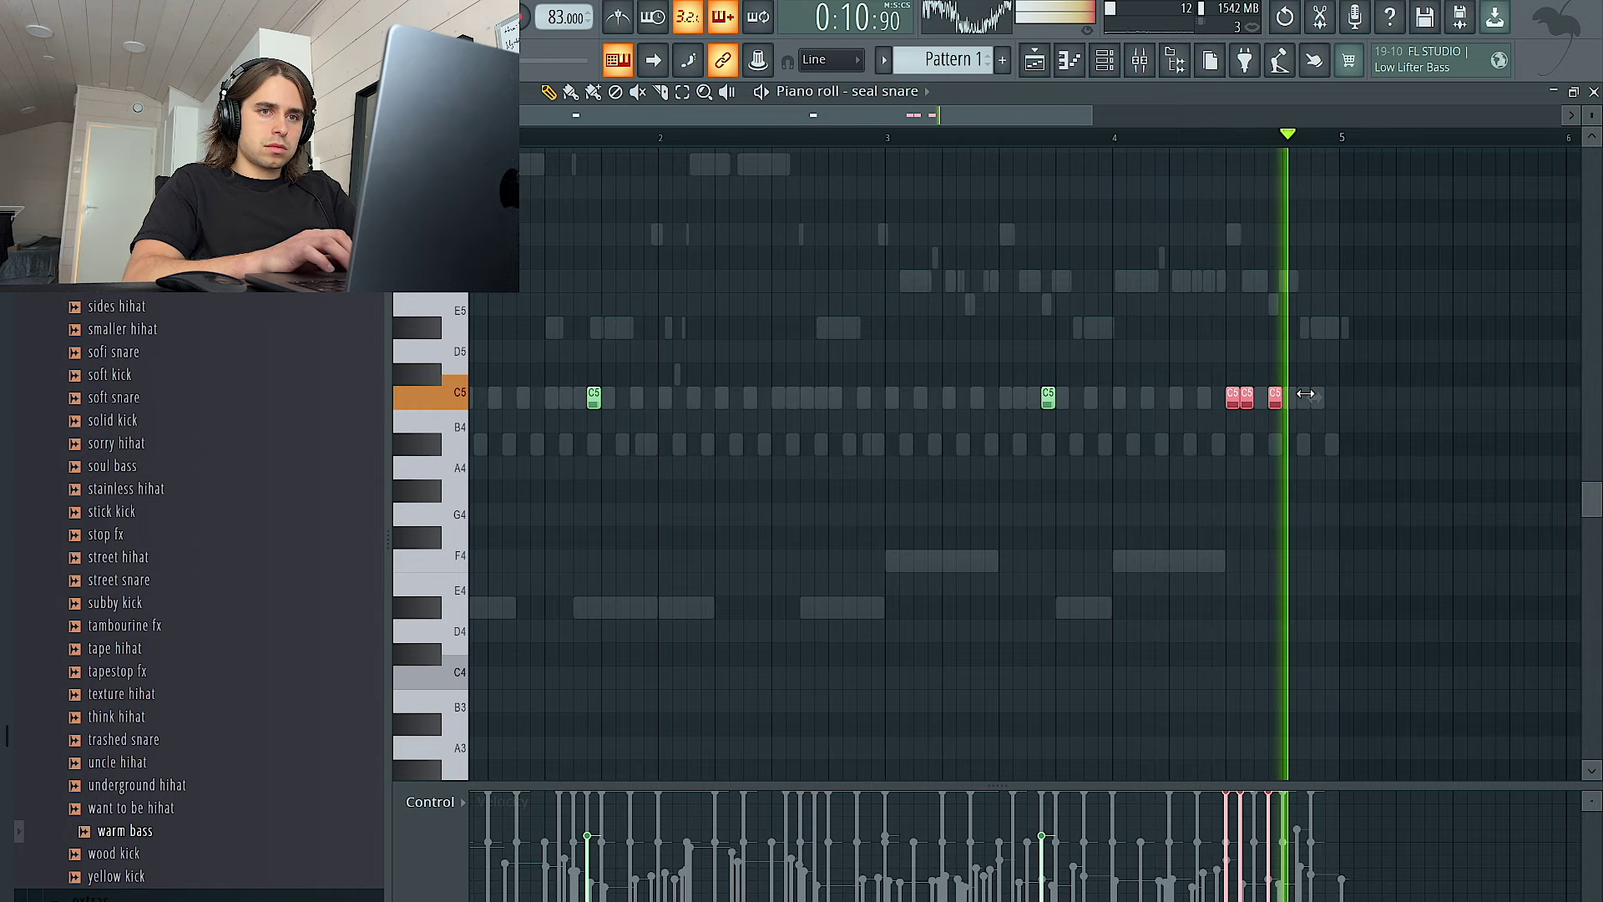
pyautogui.press('Delete')
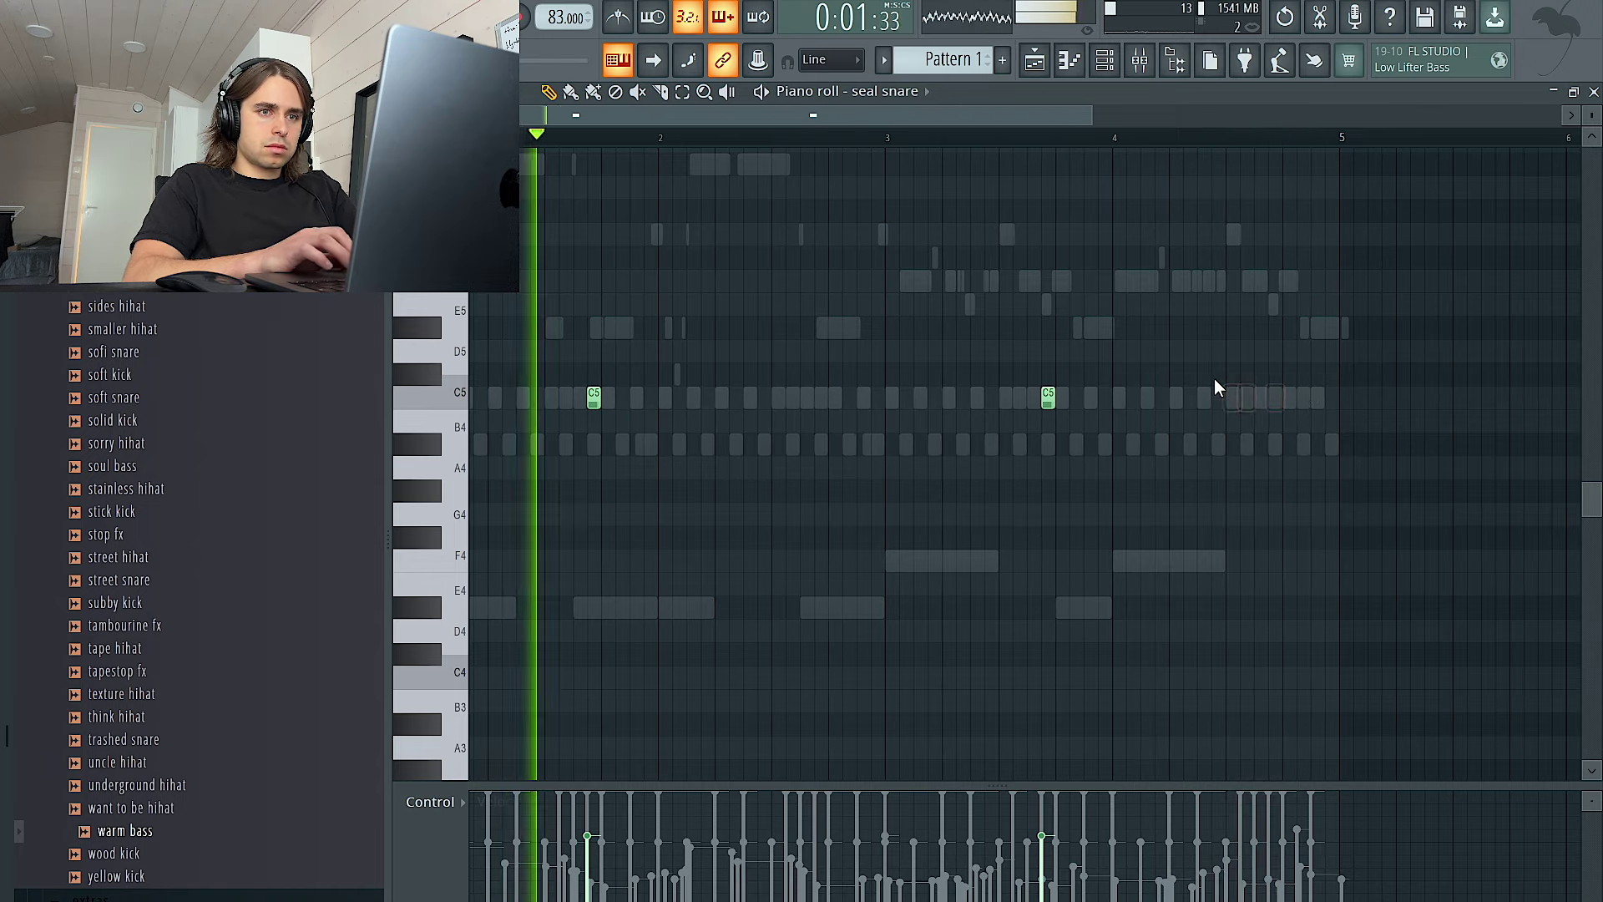
pyautogui.hotkey('ctrl', 'a')
pyautogui.scroll(3, 1215, 380)
pyautogui.hotkey('ctrl', 'd')
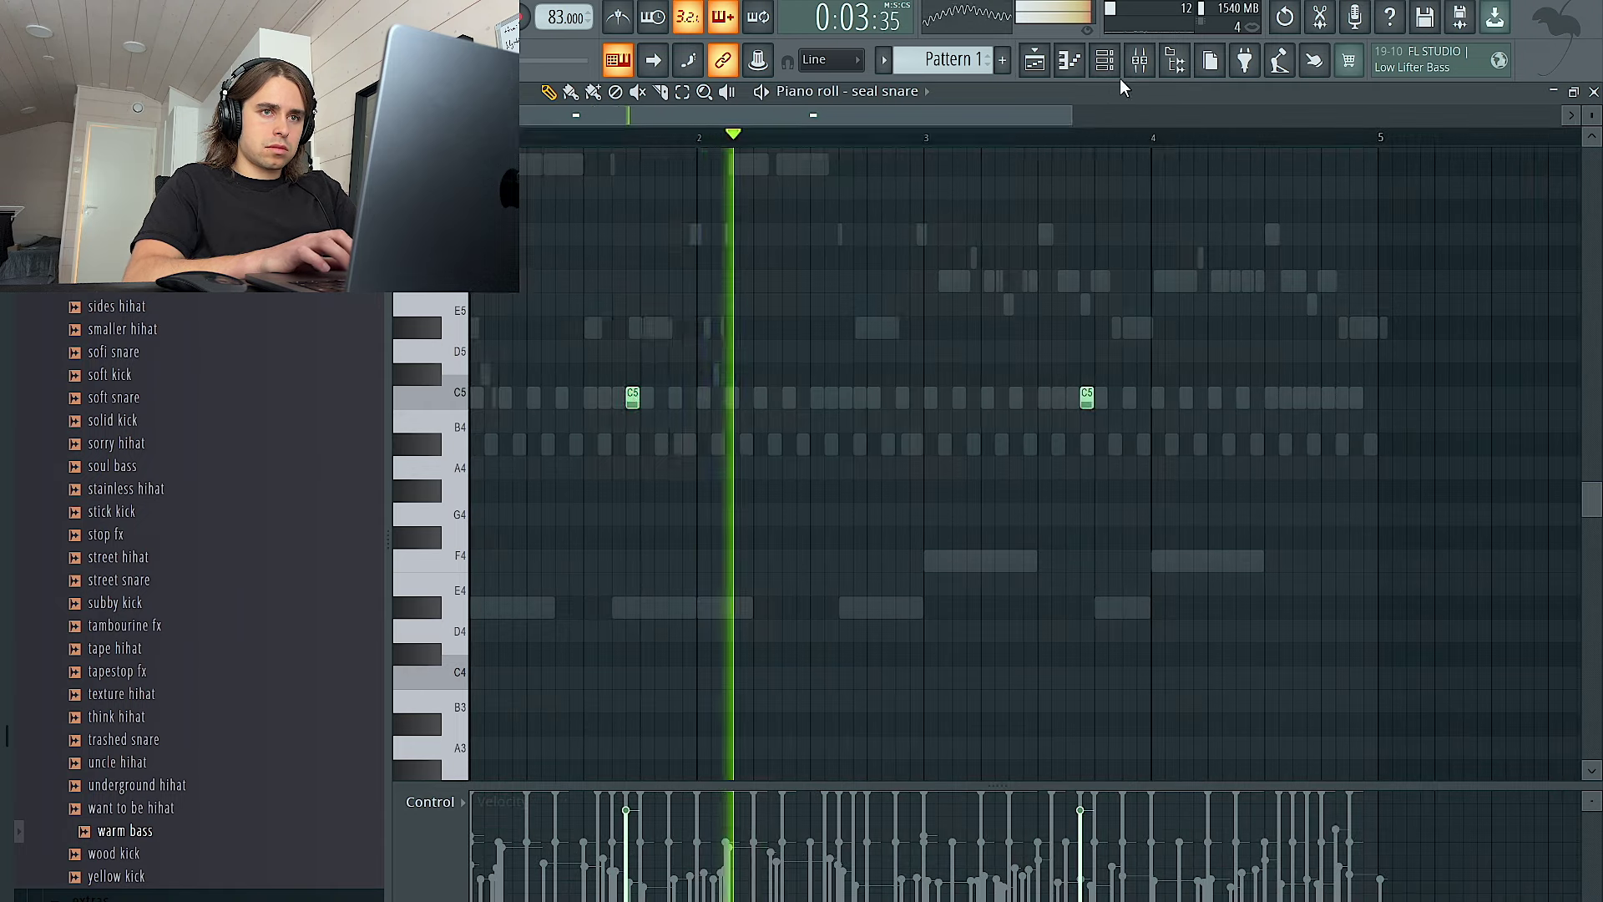
# Open the ride crash notes in the piano roll and place two C5 notes on beats 3 and 4 of bar 4
pyautogui.click(1105, 61)
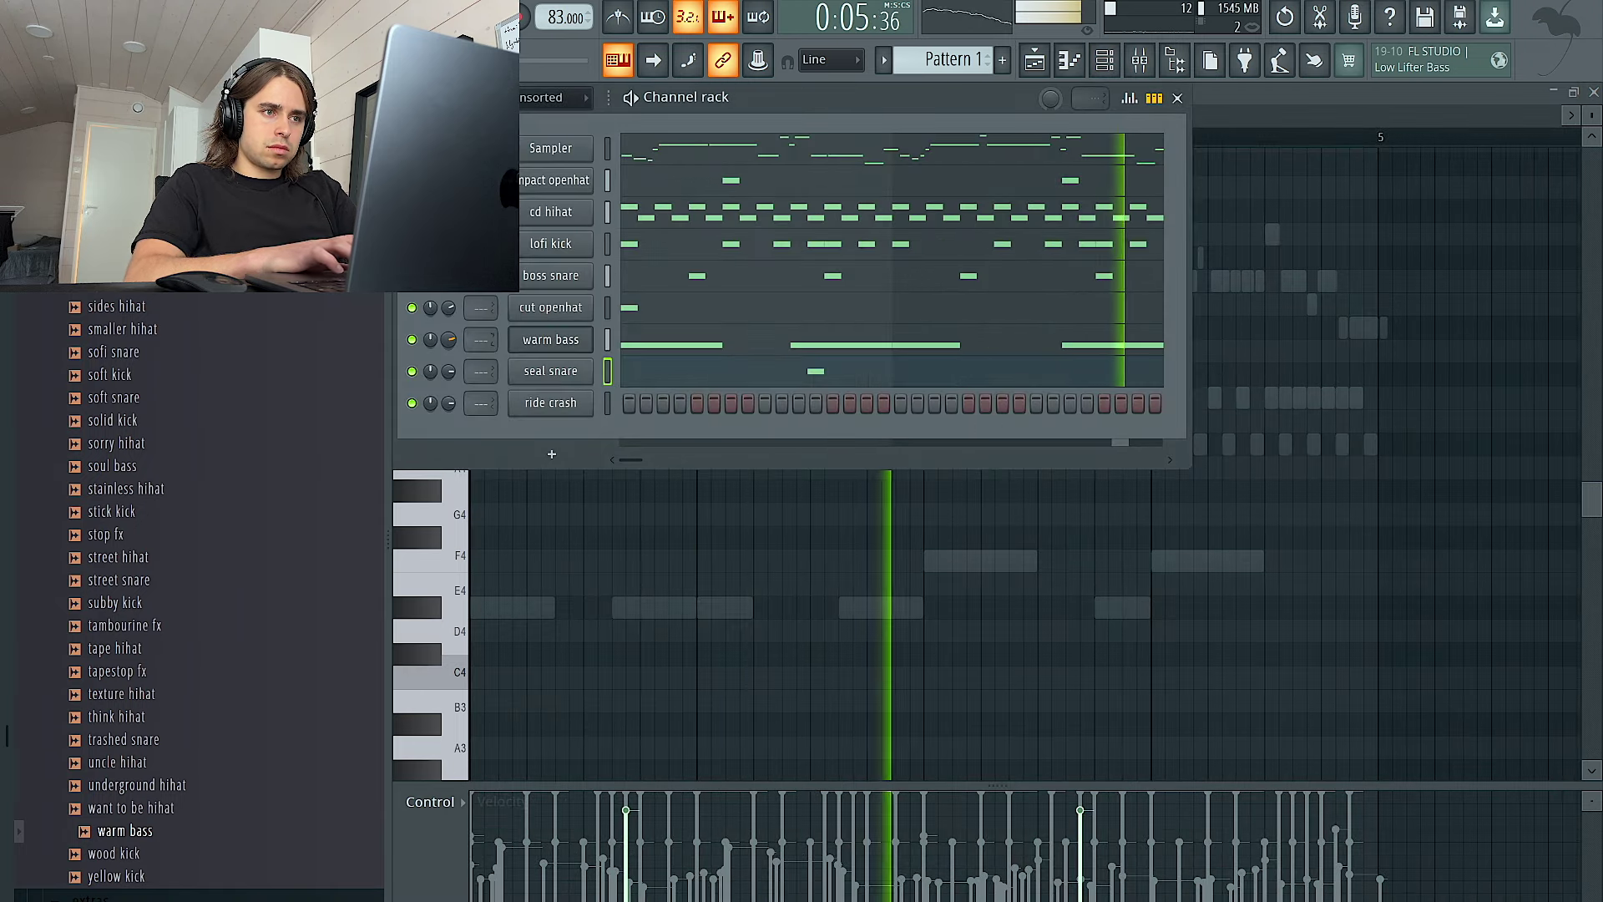
pyautogui.rightClick(594, 398)
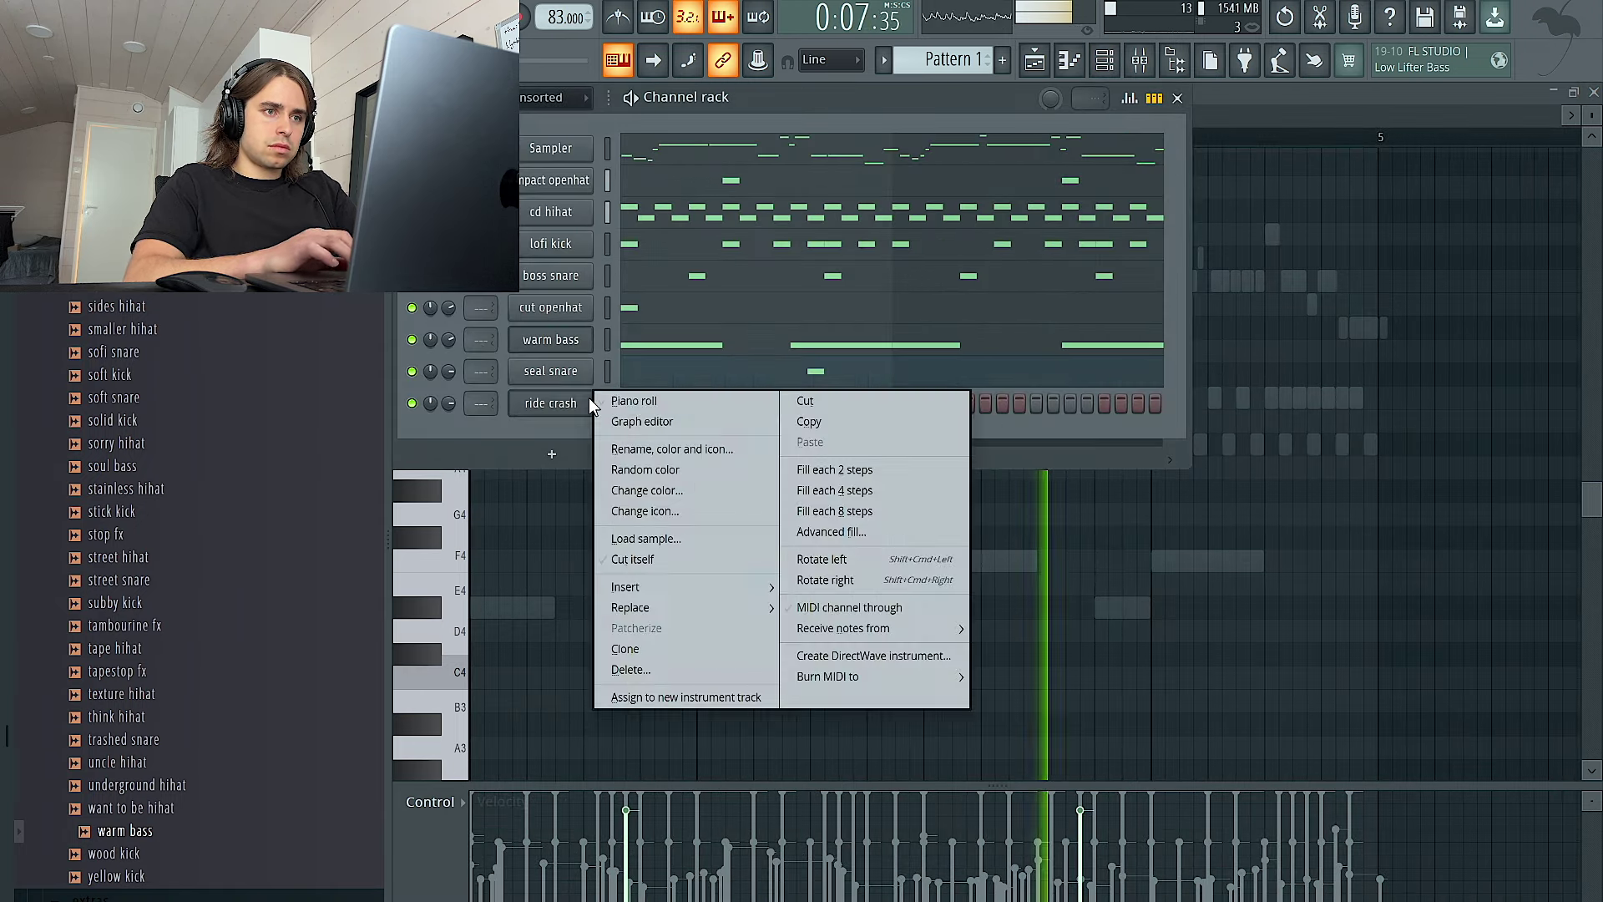
pyautogui.click(619, 401)
pyautogui.click(1163, 399)
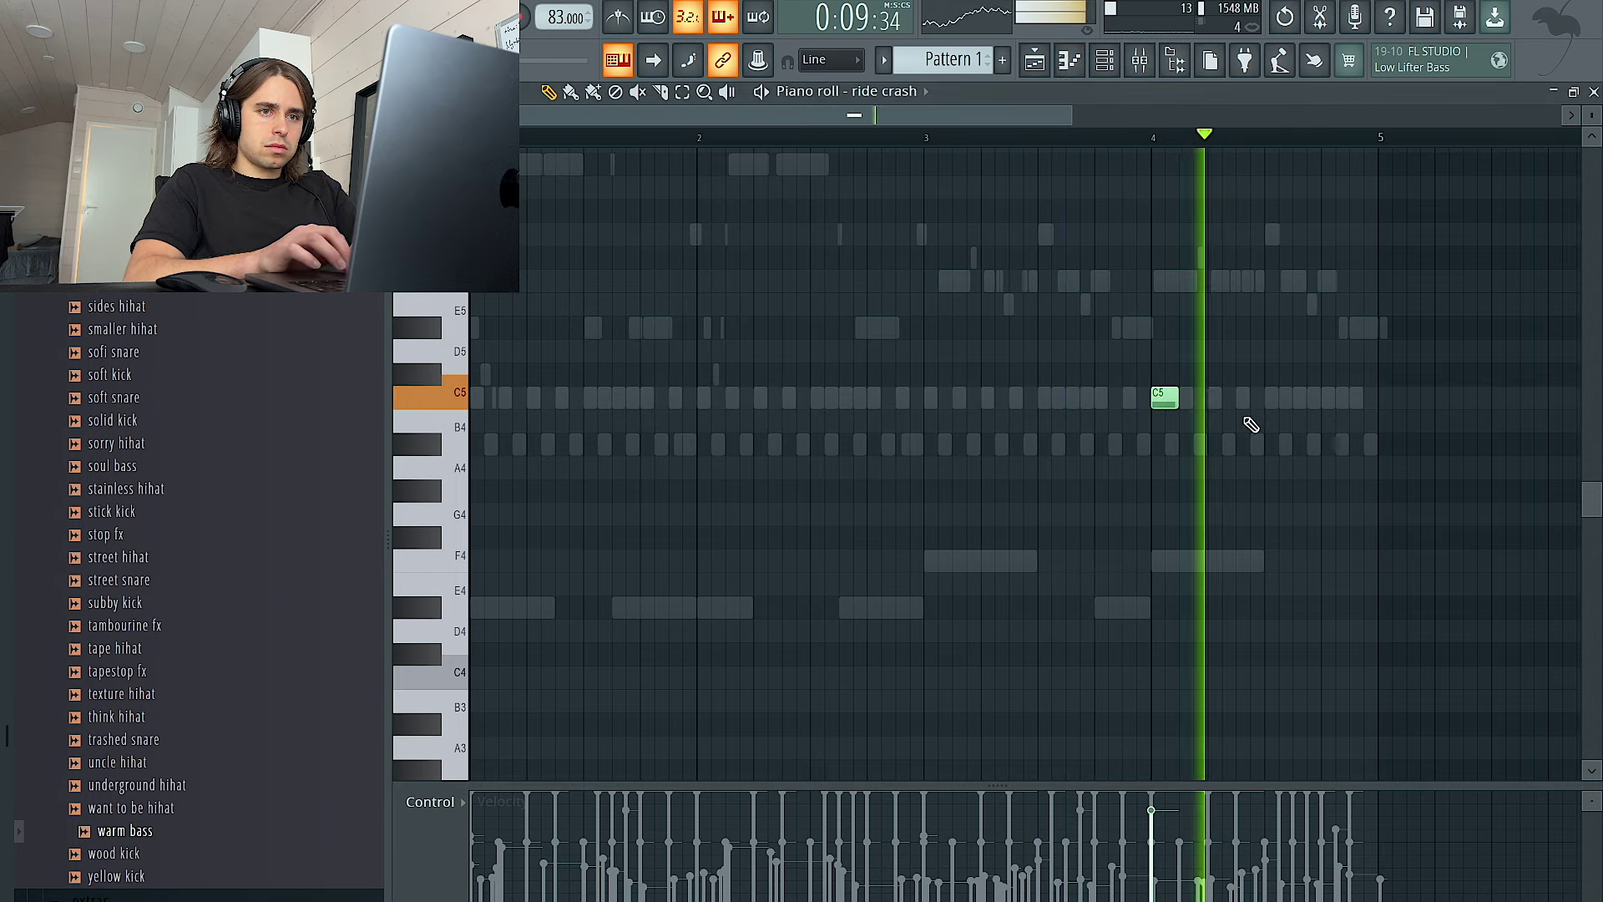
pyautogui.click(1292, 399)
pyautogui.moveTo(1292, 399); pyautogui.dragTo(1277, 399)
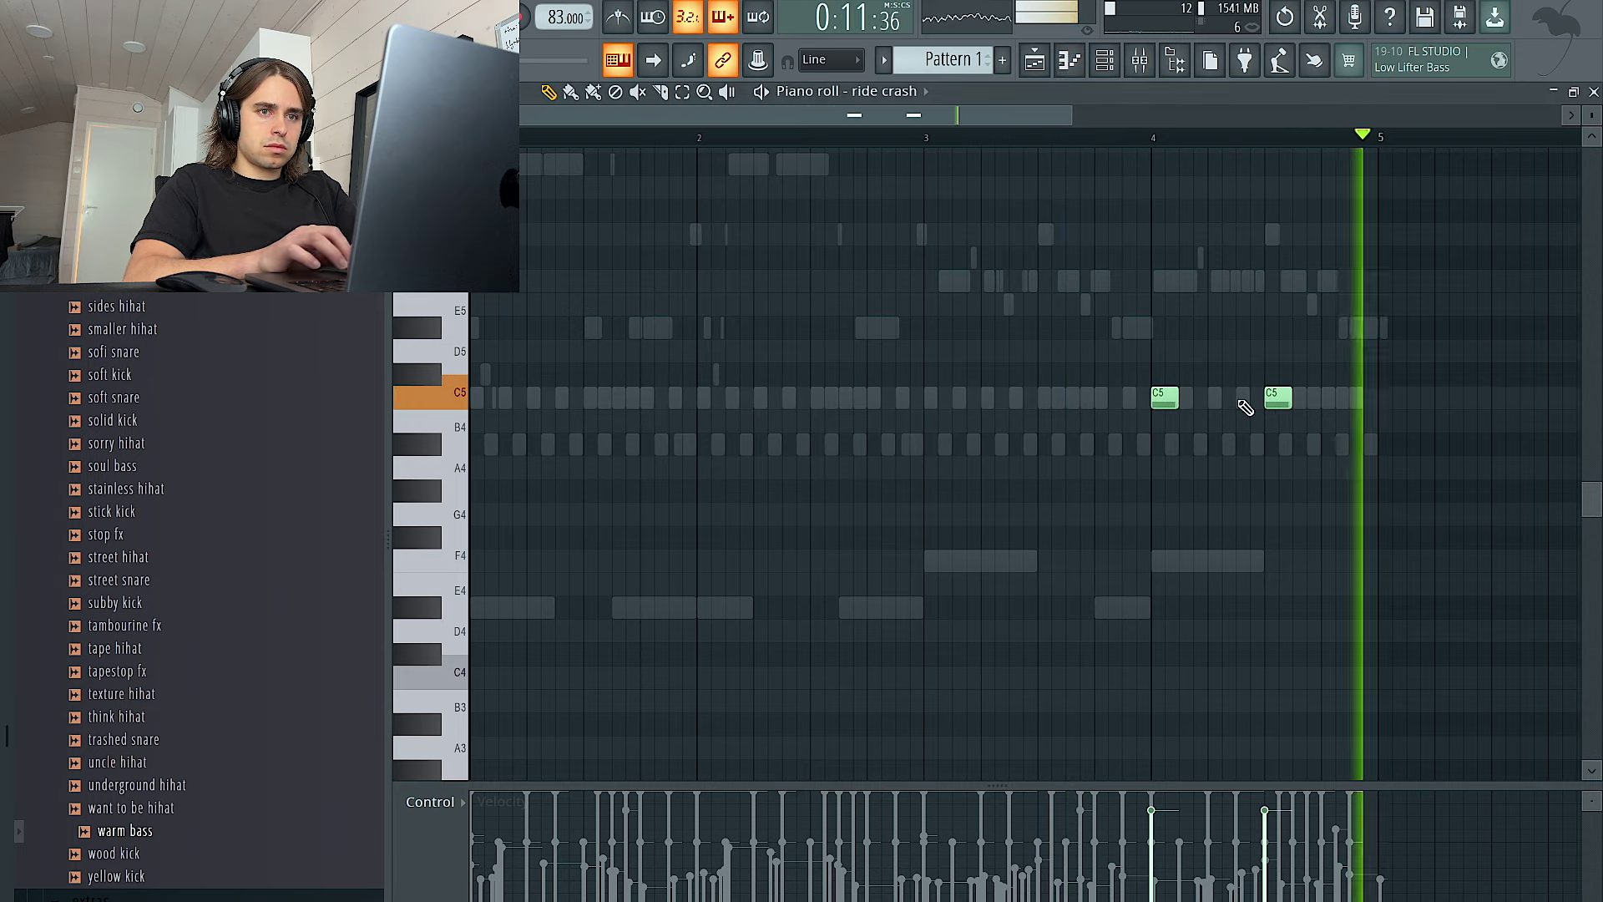
pyautogui.click(1333, 399)
pyautogui.hscroll(1, 1317, 397)
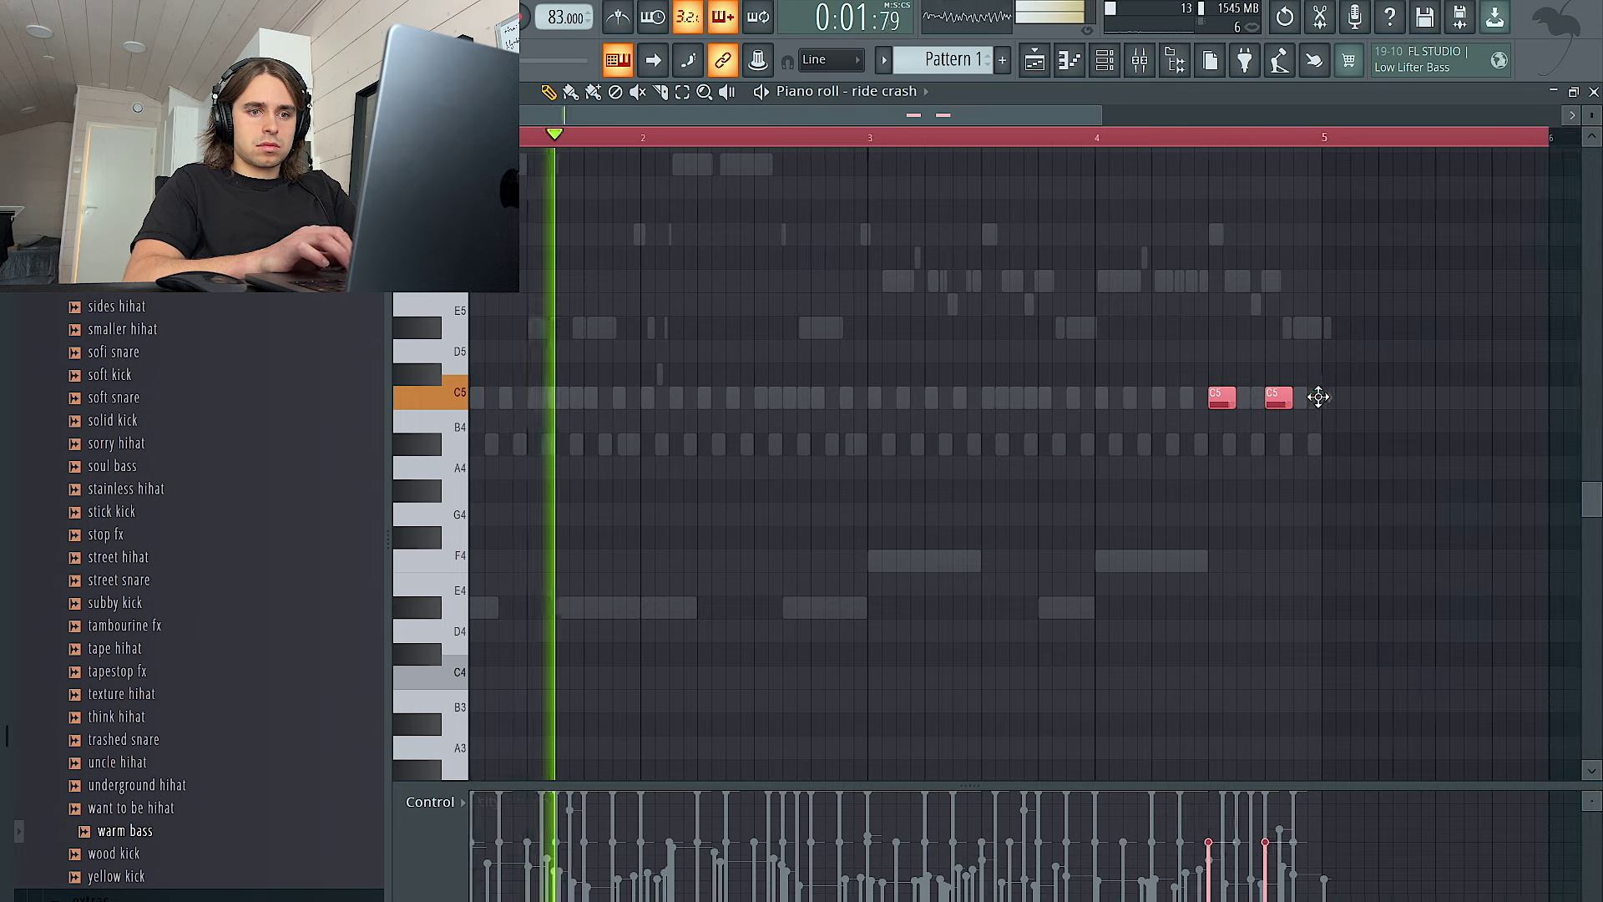
# Raise the mixer volume of the Paul Johnson Singers sample track slightly
pyautogui.click(1144, 60)
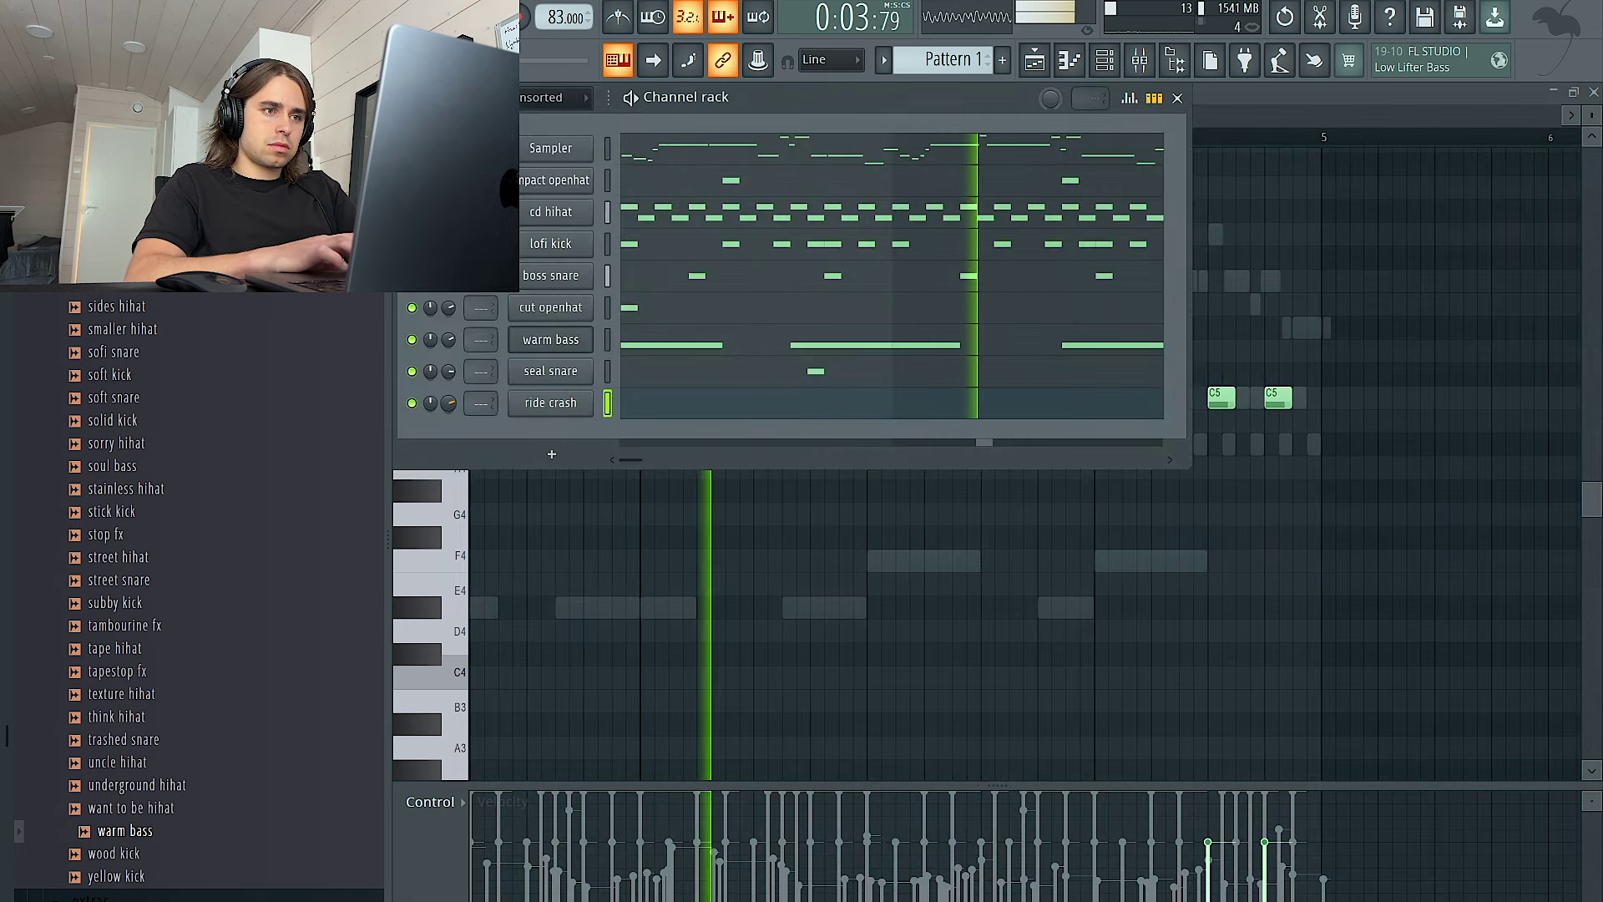
pyautogui.press('F9')
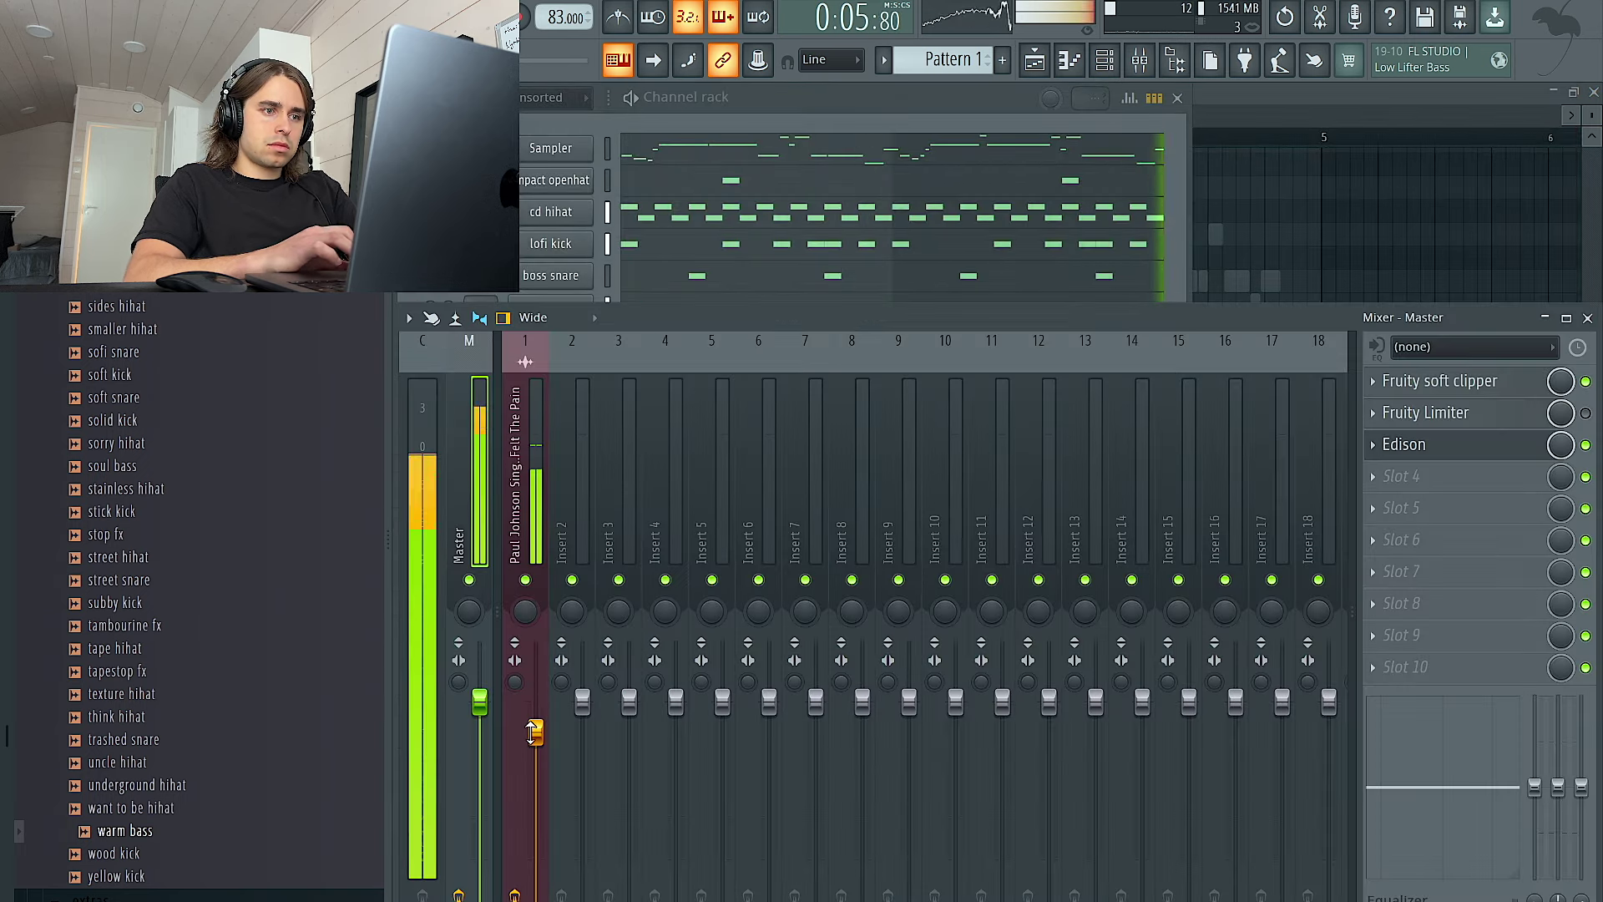
pyautogui.moveTo(535, 729); pyautogui.dragTo(532, 716)
pyautogui.click(850, 107)
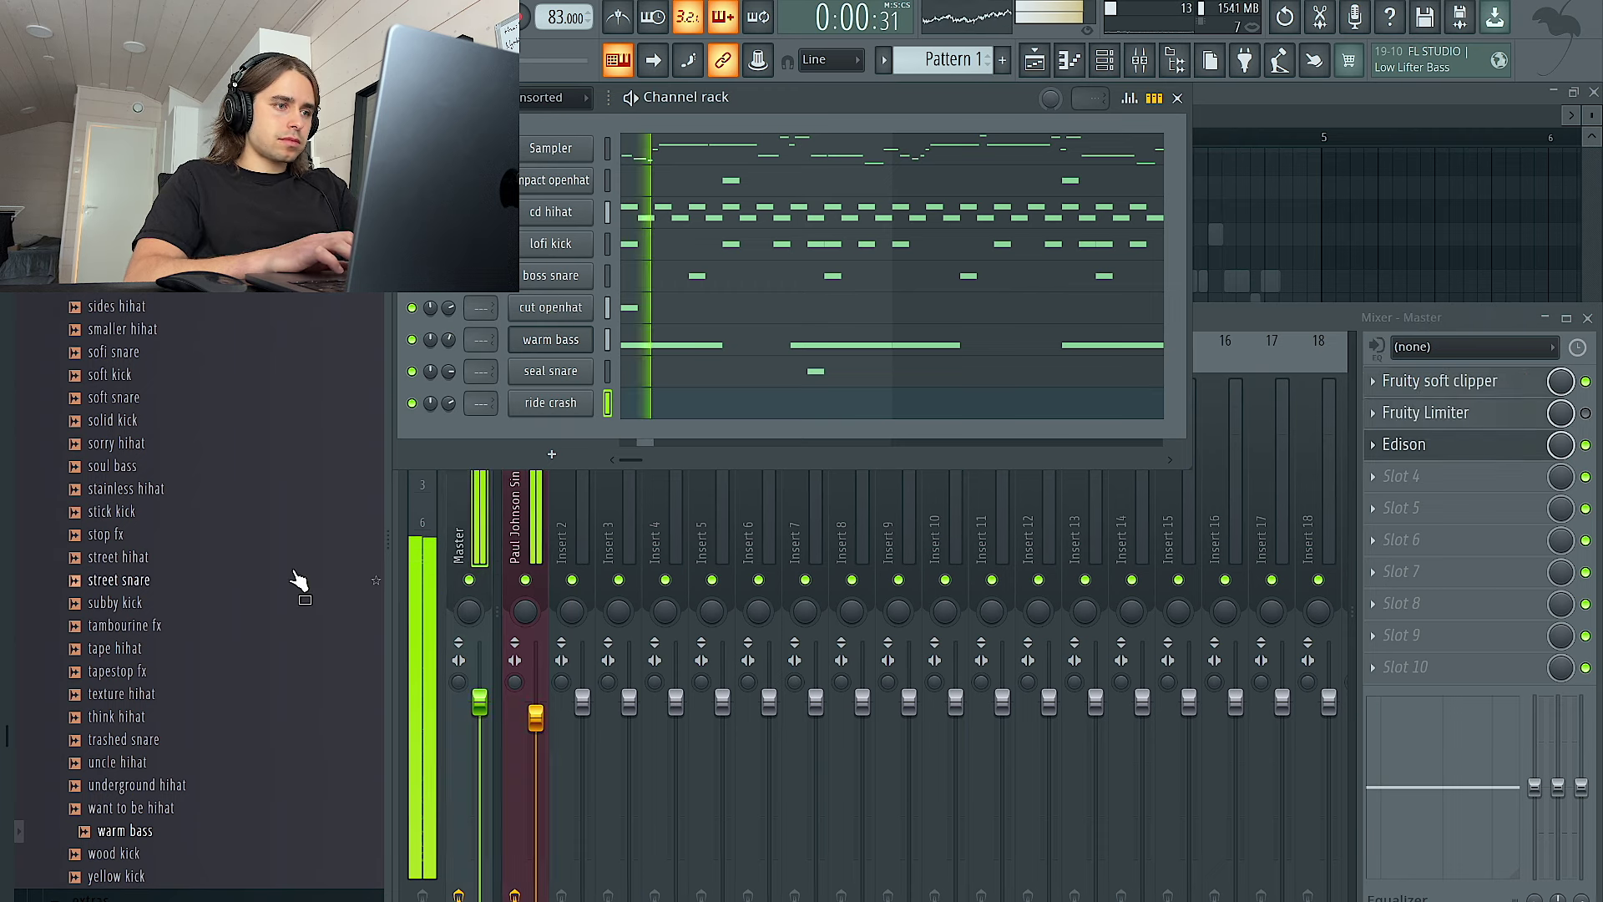
# Audition fx samples such as got it fx and lasers fx, and place guitar fx on Track 7 at bar 1
pyautogui.scroll(8, 262, 627)
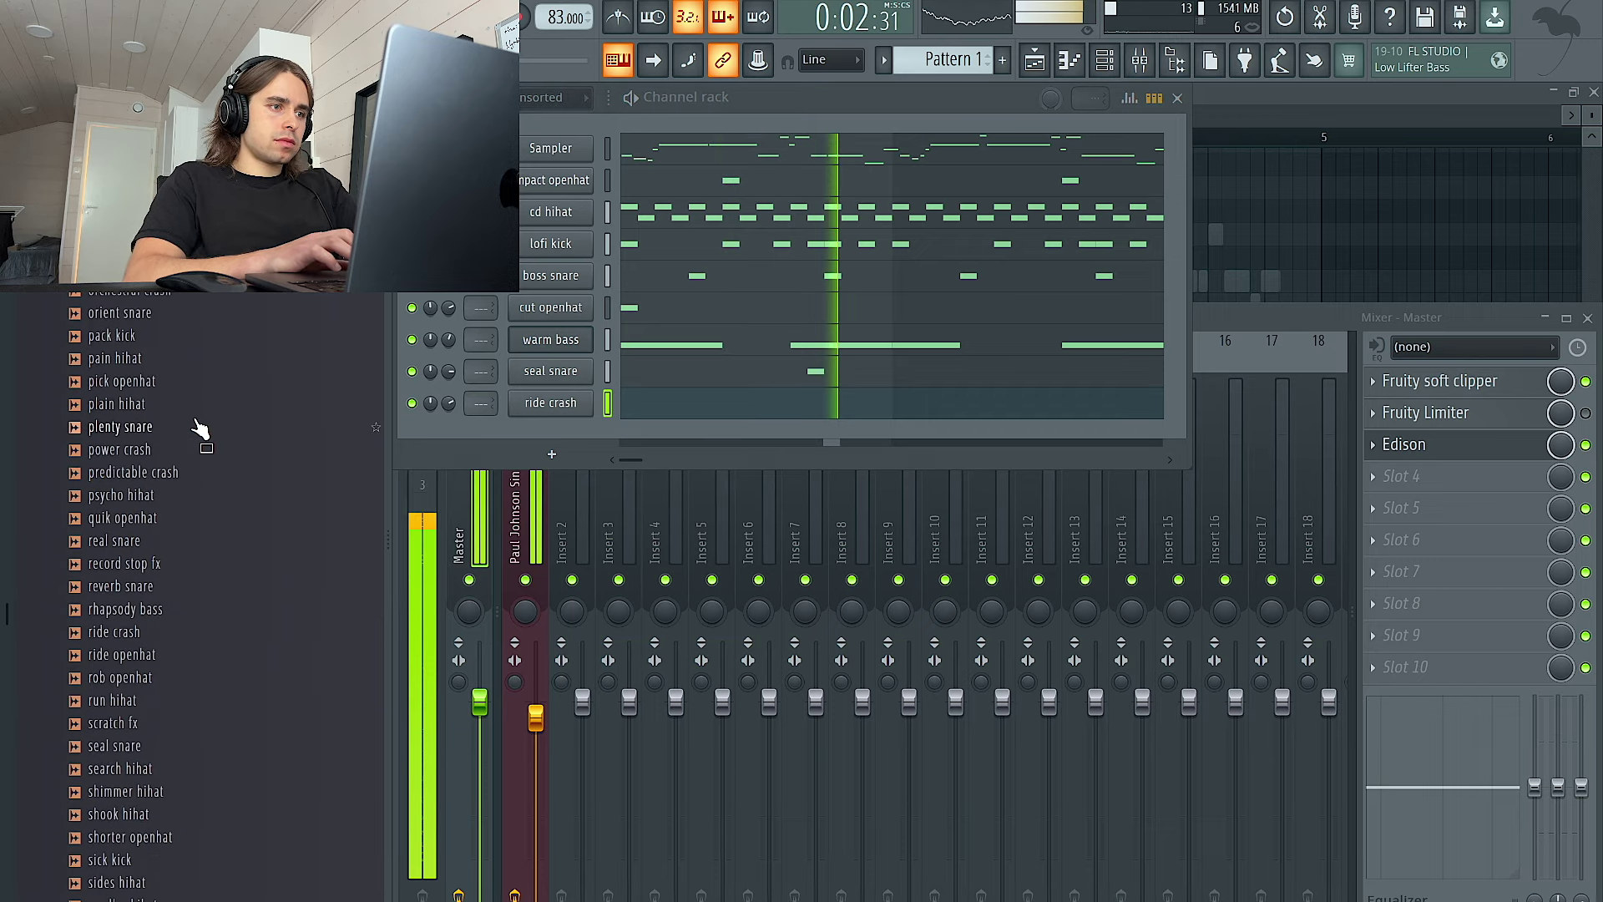
pyautogui.click(190, 563)
pyautogui.scroll(12, 189, 566)
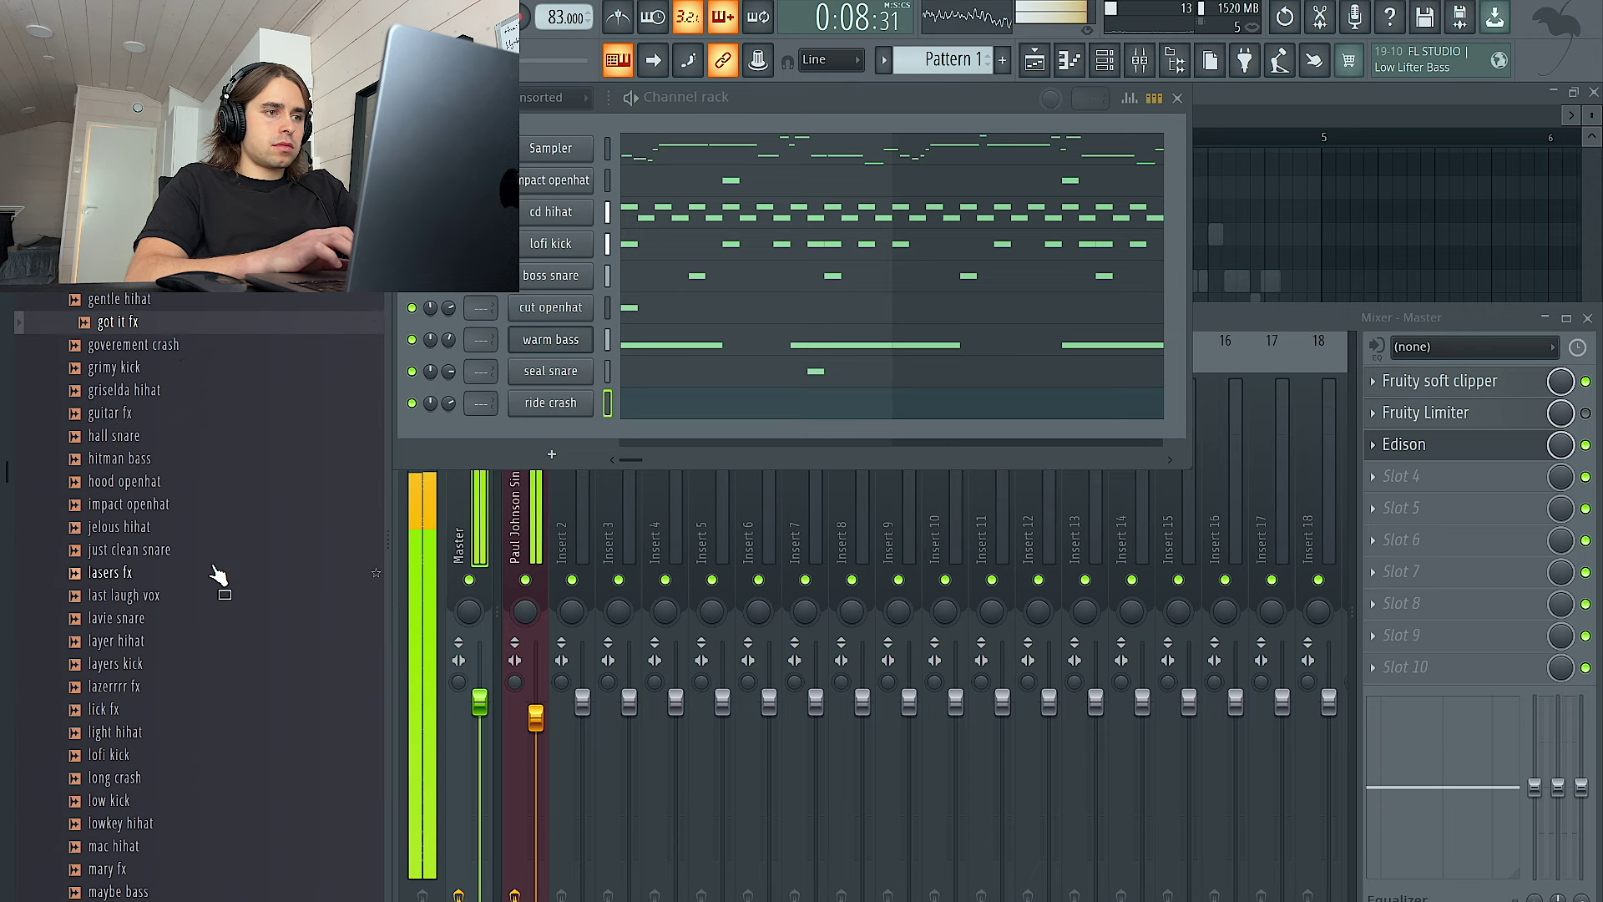
pyautogui.press('F5')
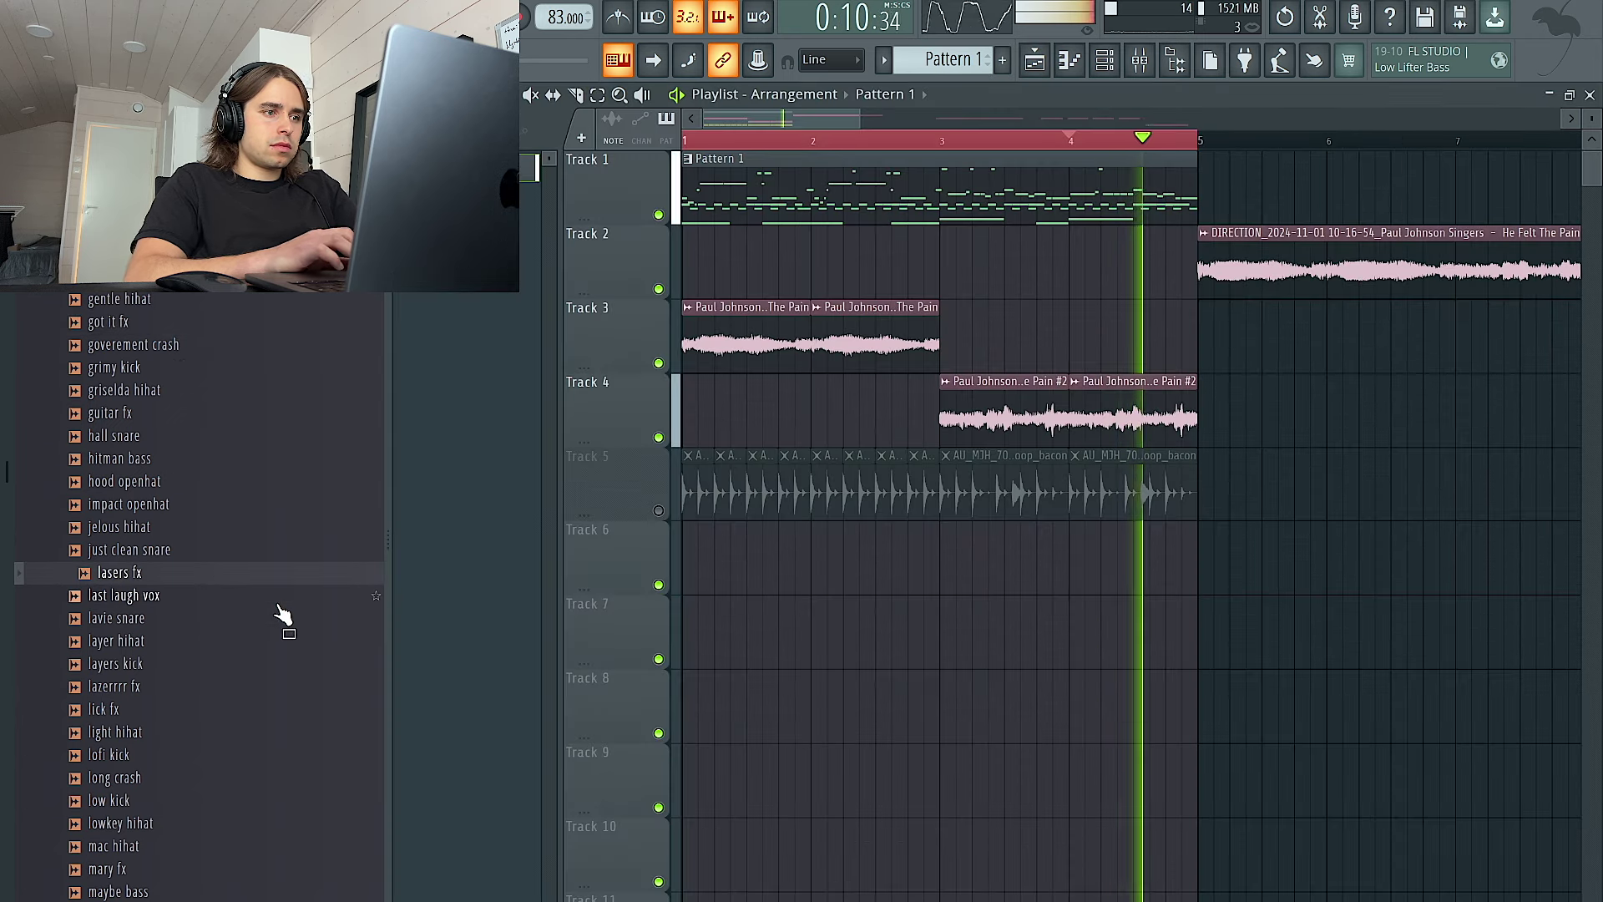
pyautogui.click(188, 691)
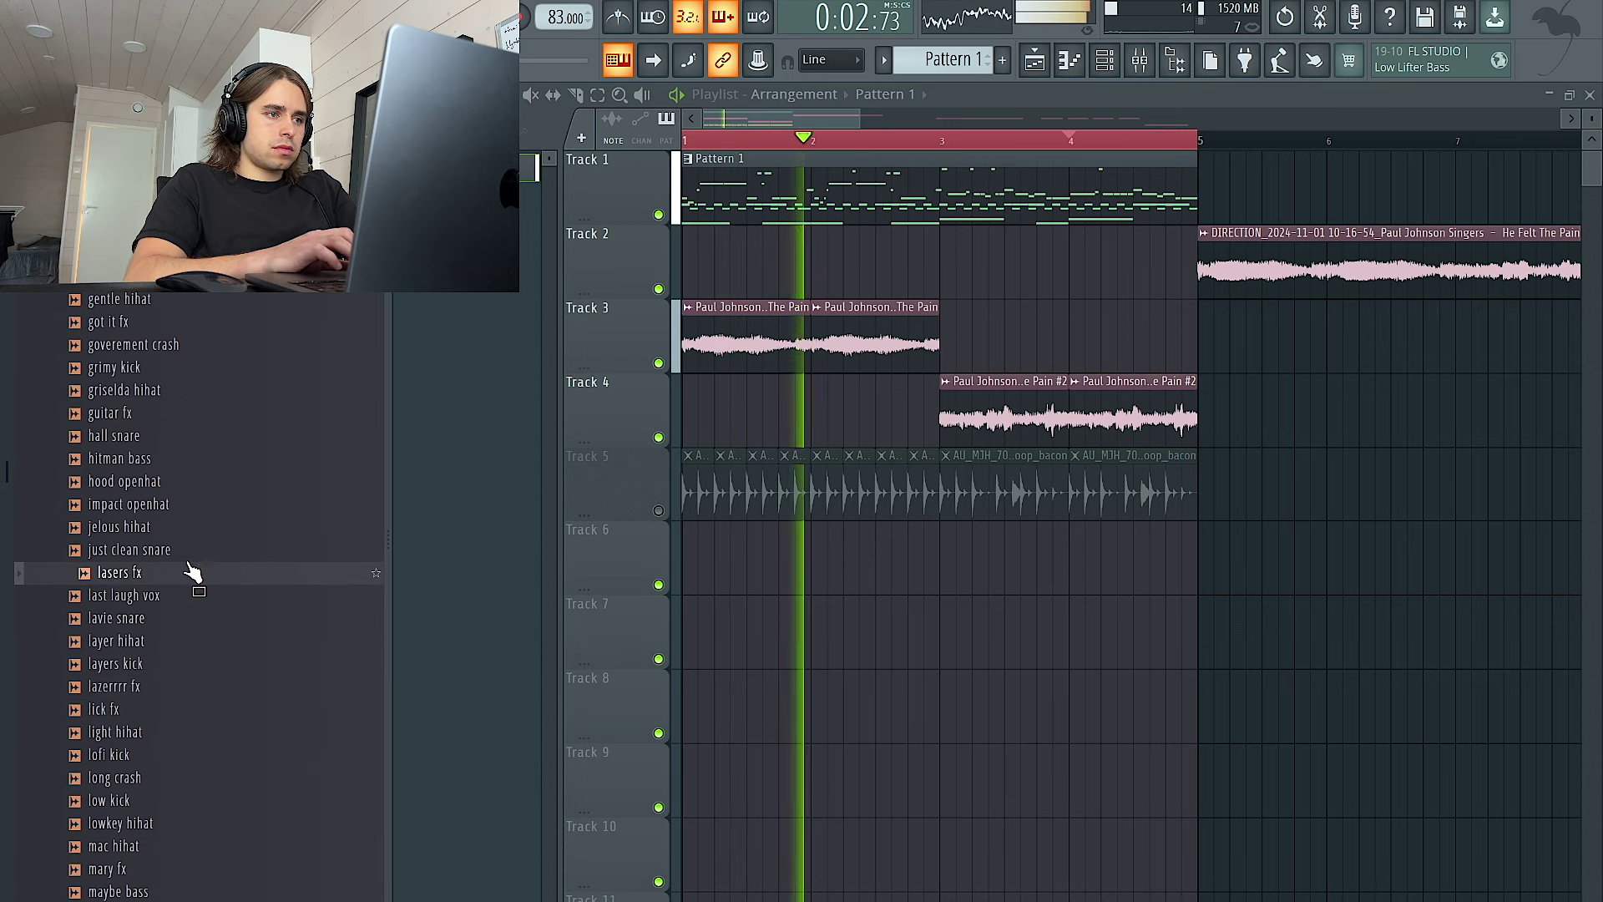
pyautogui.click(277, 413)
pyautogui.moveTo(277, 415); pyautogui.dragTo(598, 638)
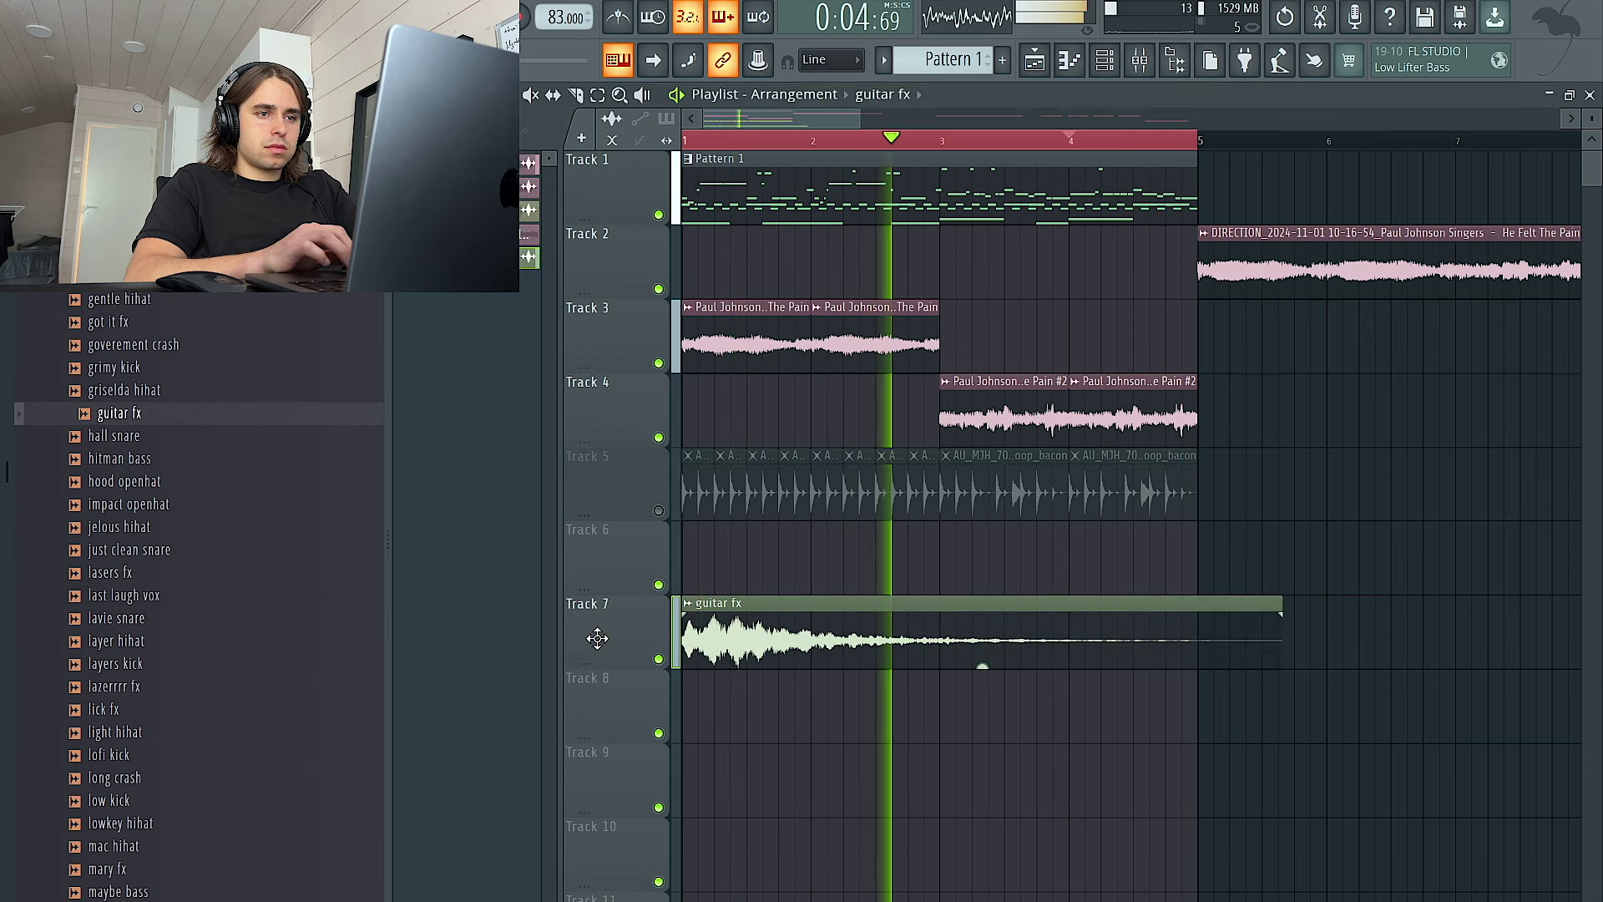
# Fit the guitar fx clip to four bars, set its time stretching mode to Stretch and lower its volume
pyautogui.doubleClick(848, 630)
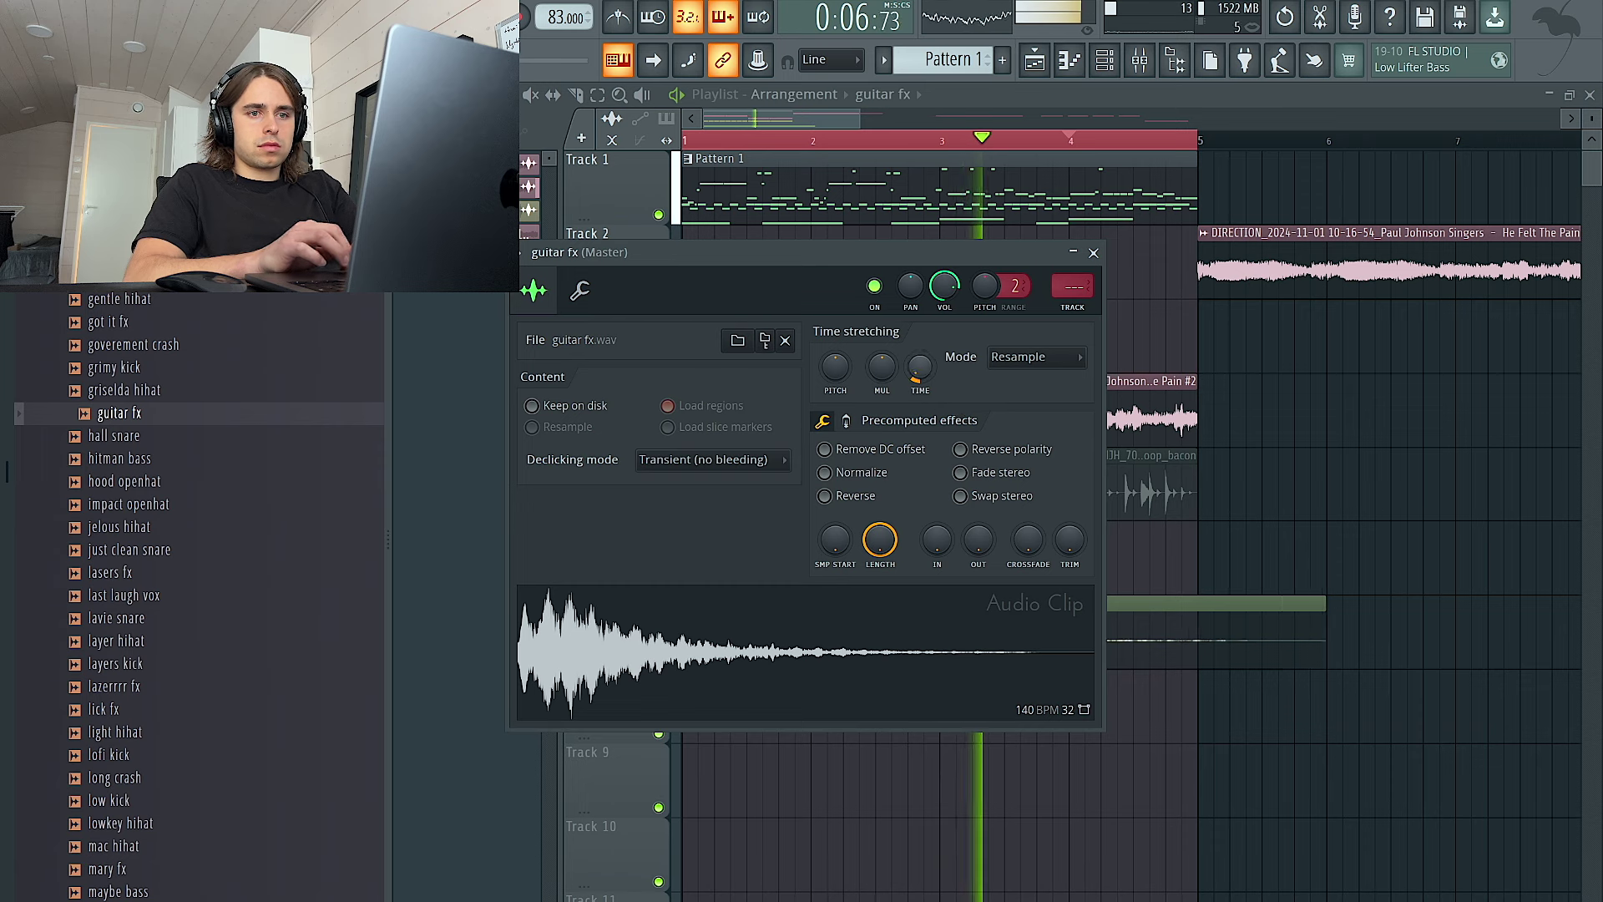
pyautogui.moveTo(919, 368); pyautogui.dragTo(920, 386)
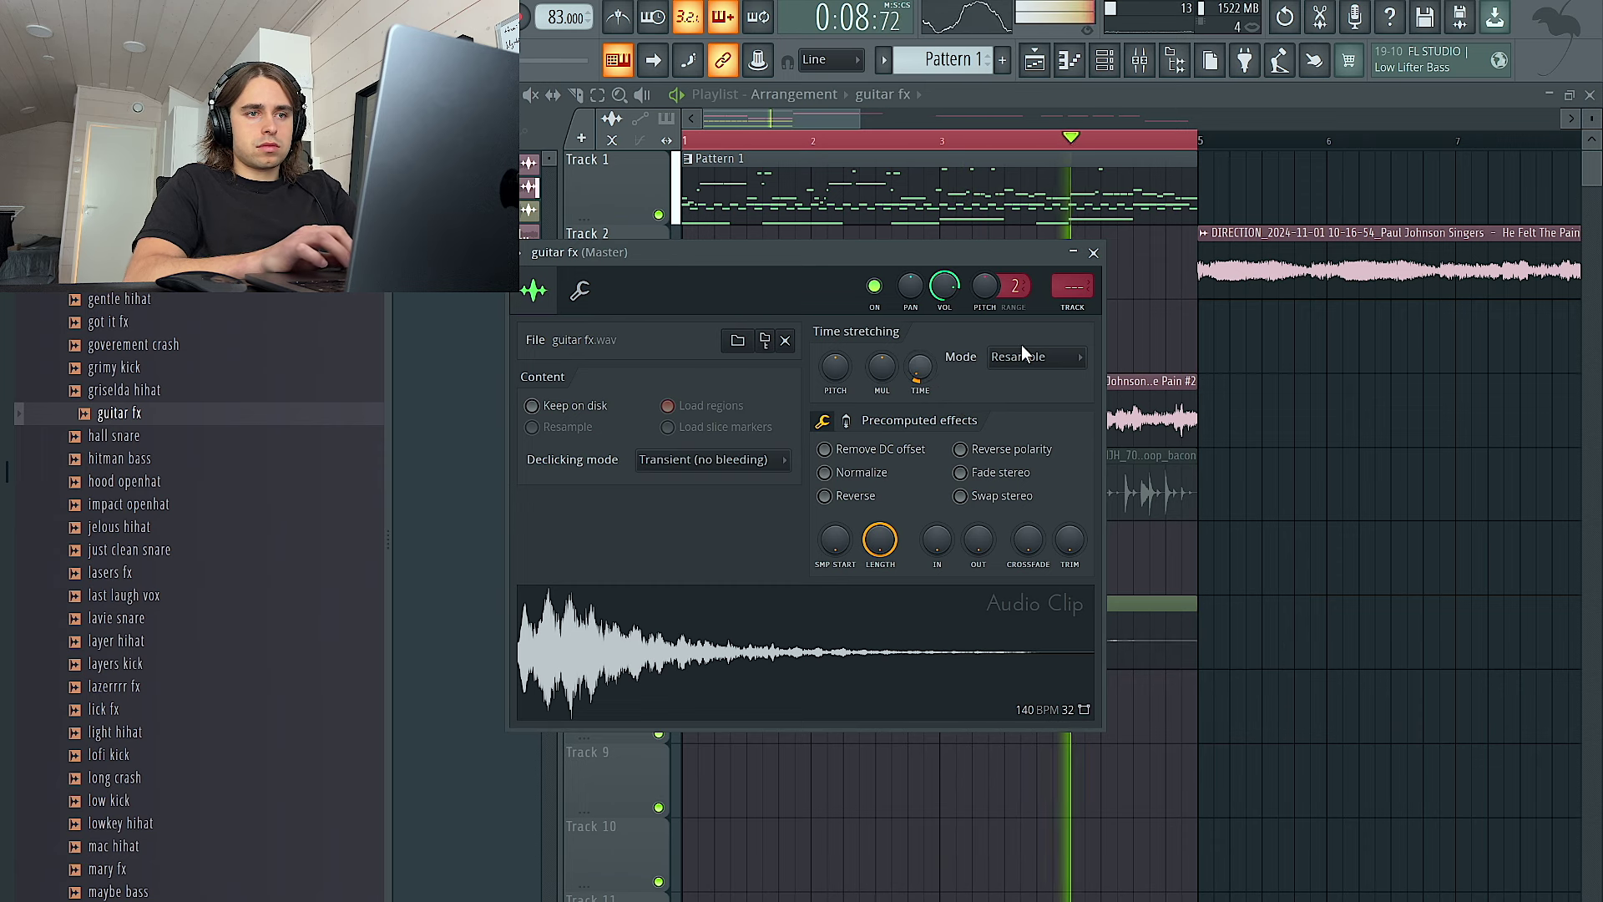
pyautogui.click(1058, 358)
pyautogui.click(1022, 415)
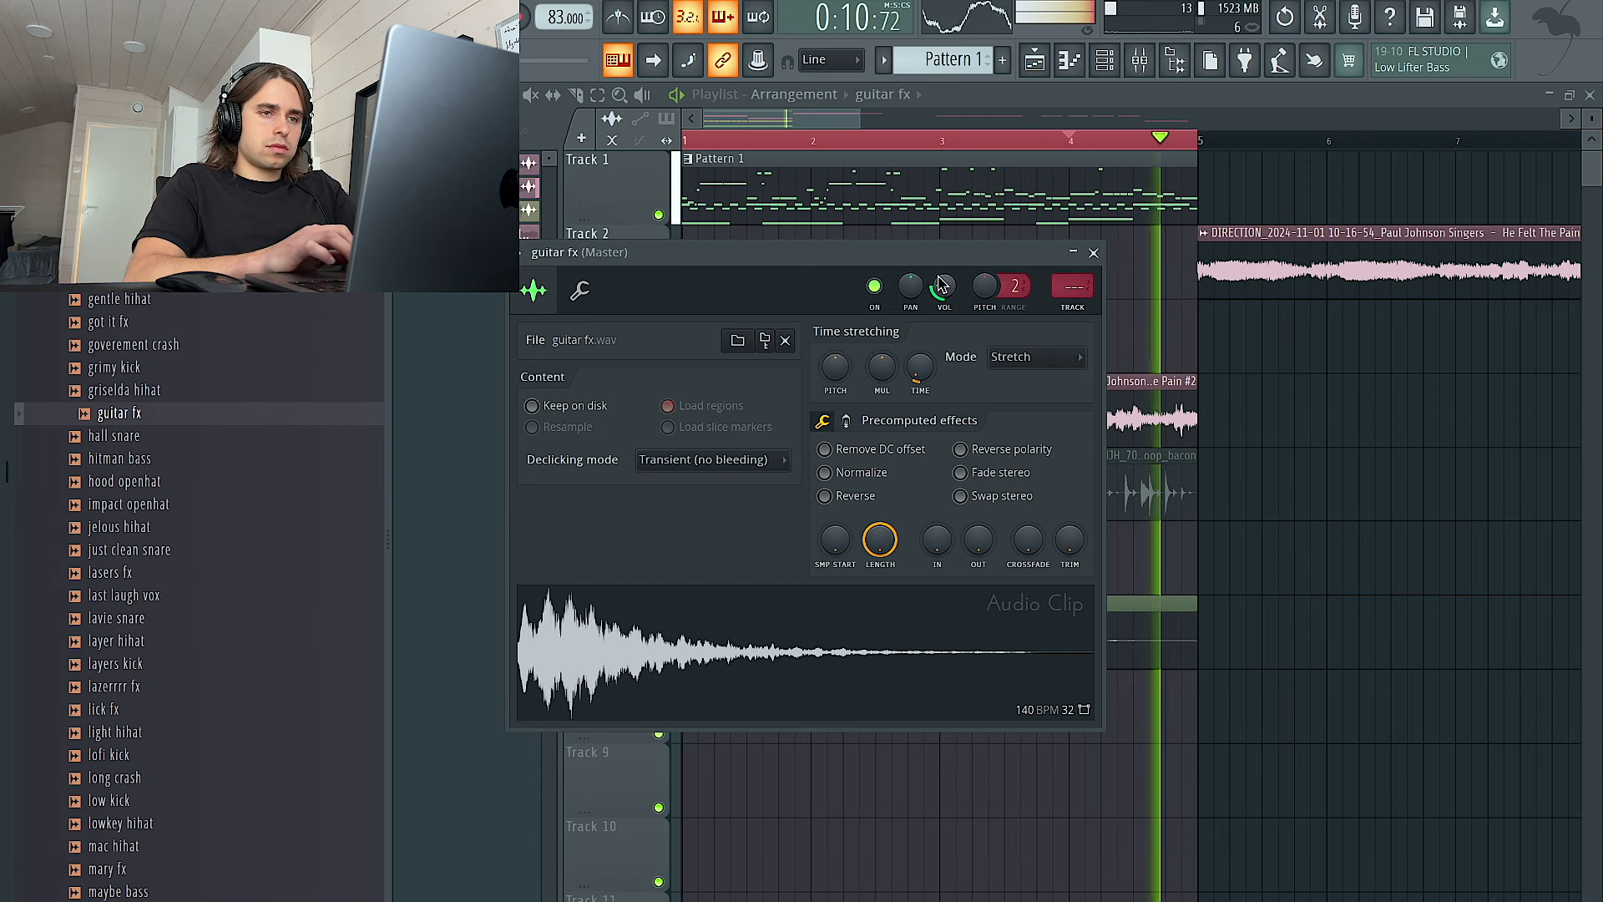
pyautogui.click(1093, 253)
pyautogui.scroll(-3, 852, 302)
# Unmute the hi-hat loop on Track 5 and route its clip to mixer track 2
pyautogui.click(658, 512)
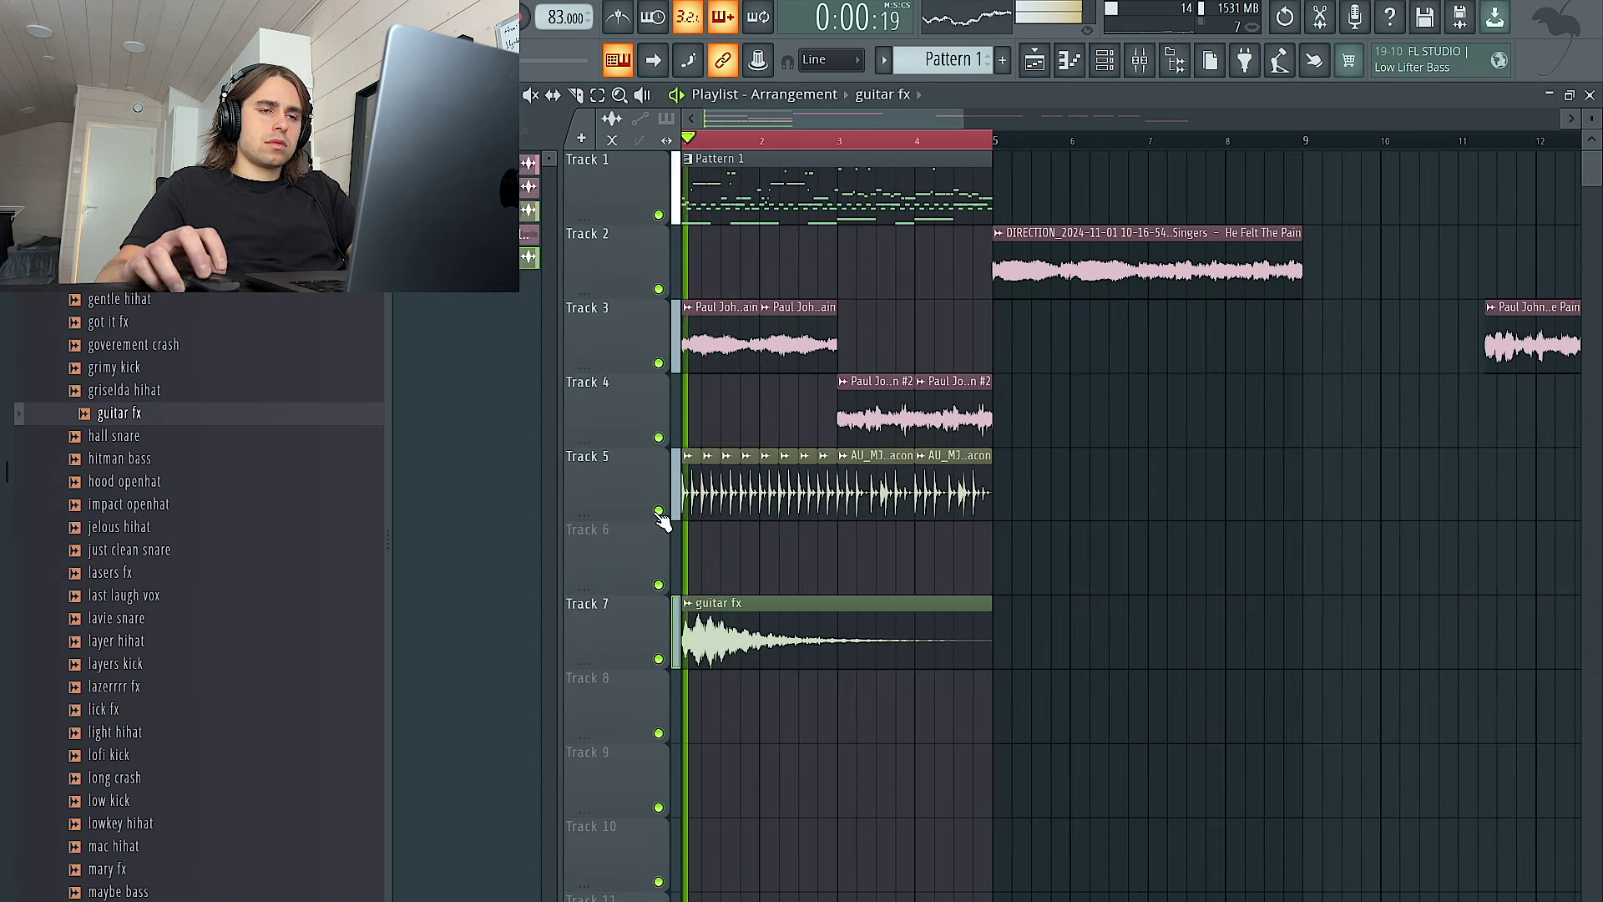
pyautogui.scroll(2, 751, 501)
pyautogui.doubleClick(789, 493)
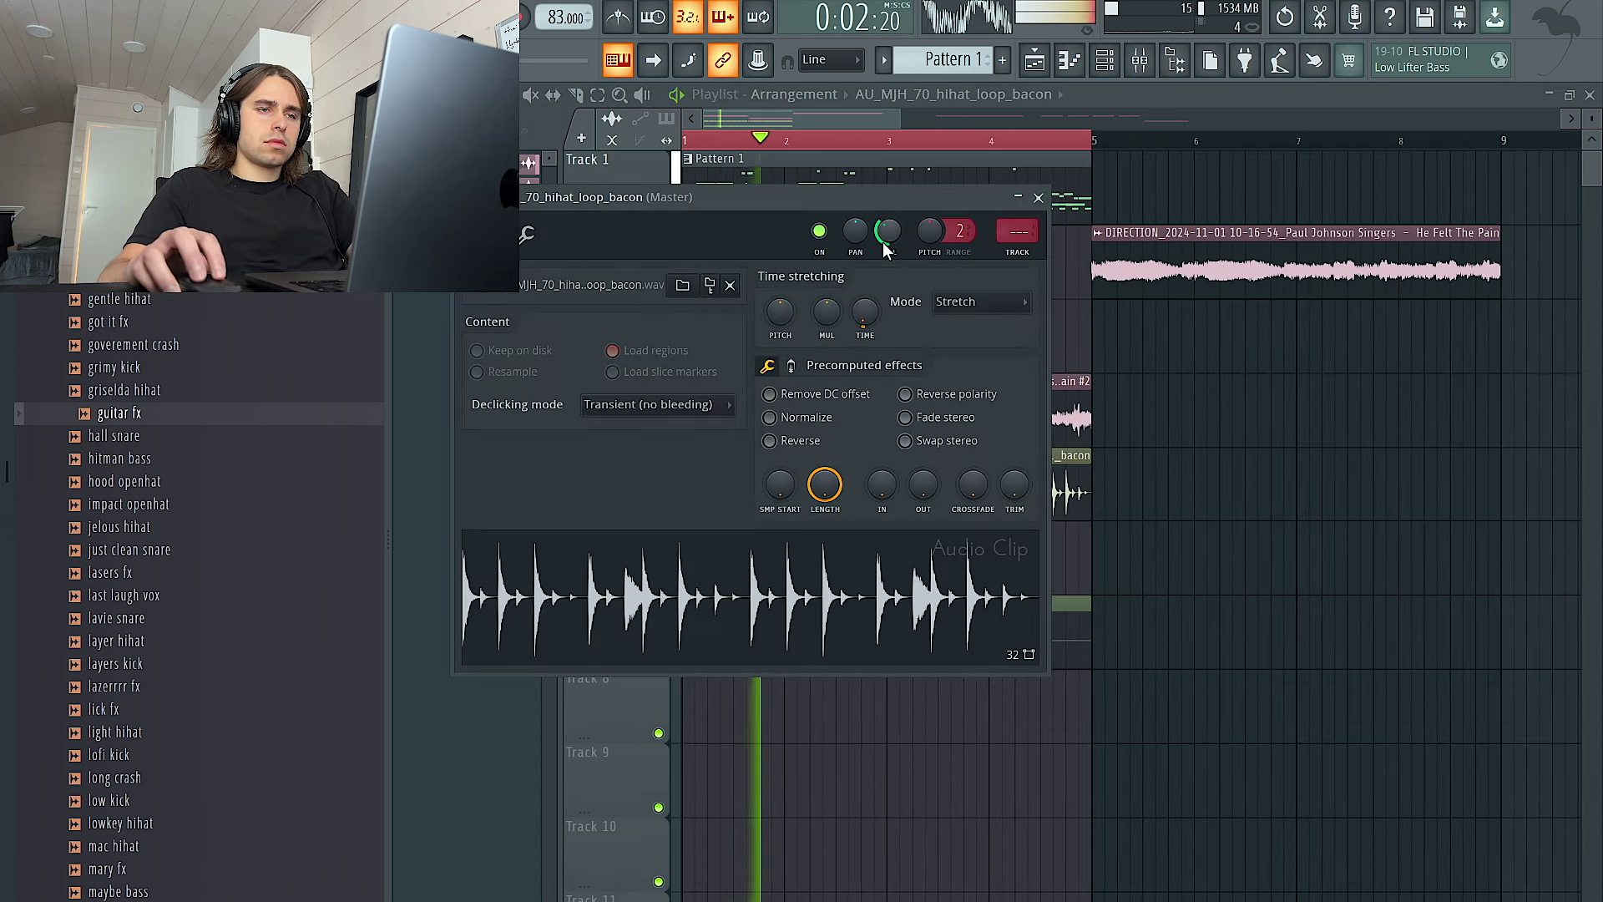
pyautogui.click(1018, 253)
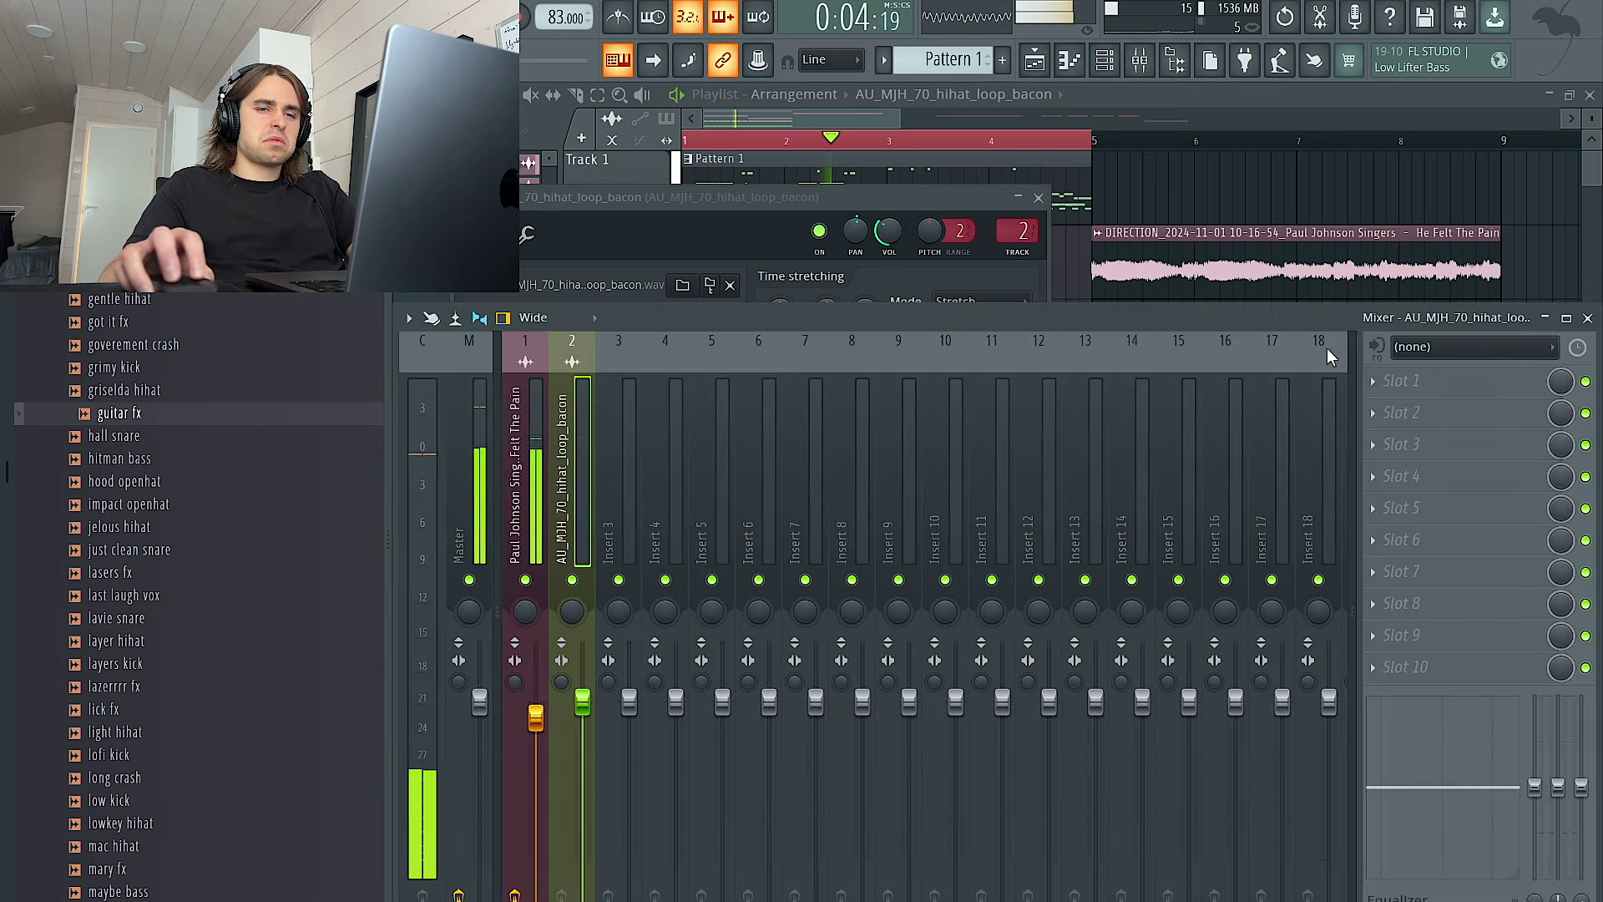
# Add Fruity parametric EQ 2 to the hi-hat loop's mixer track, cutting the lows and slightly reducing the highs
pyautogui.click(1419, 405)
pyautogui.click(1152, 564)
pyautogui.moveTo(1041, 514); pyautogui.dragTo(1064, 528)
pyautogui.moveTo(688, 515); pyautogui.dragTo(720, 641)
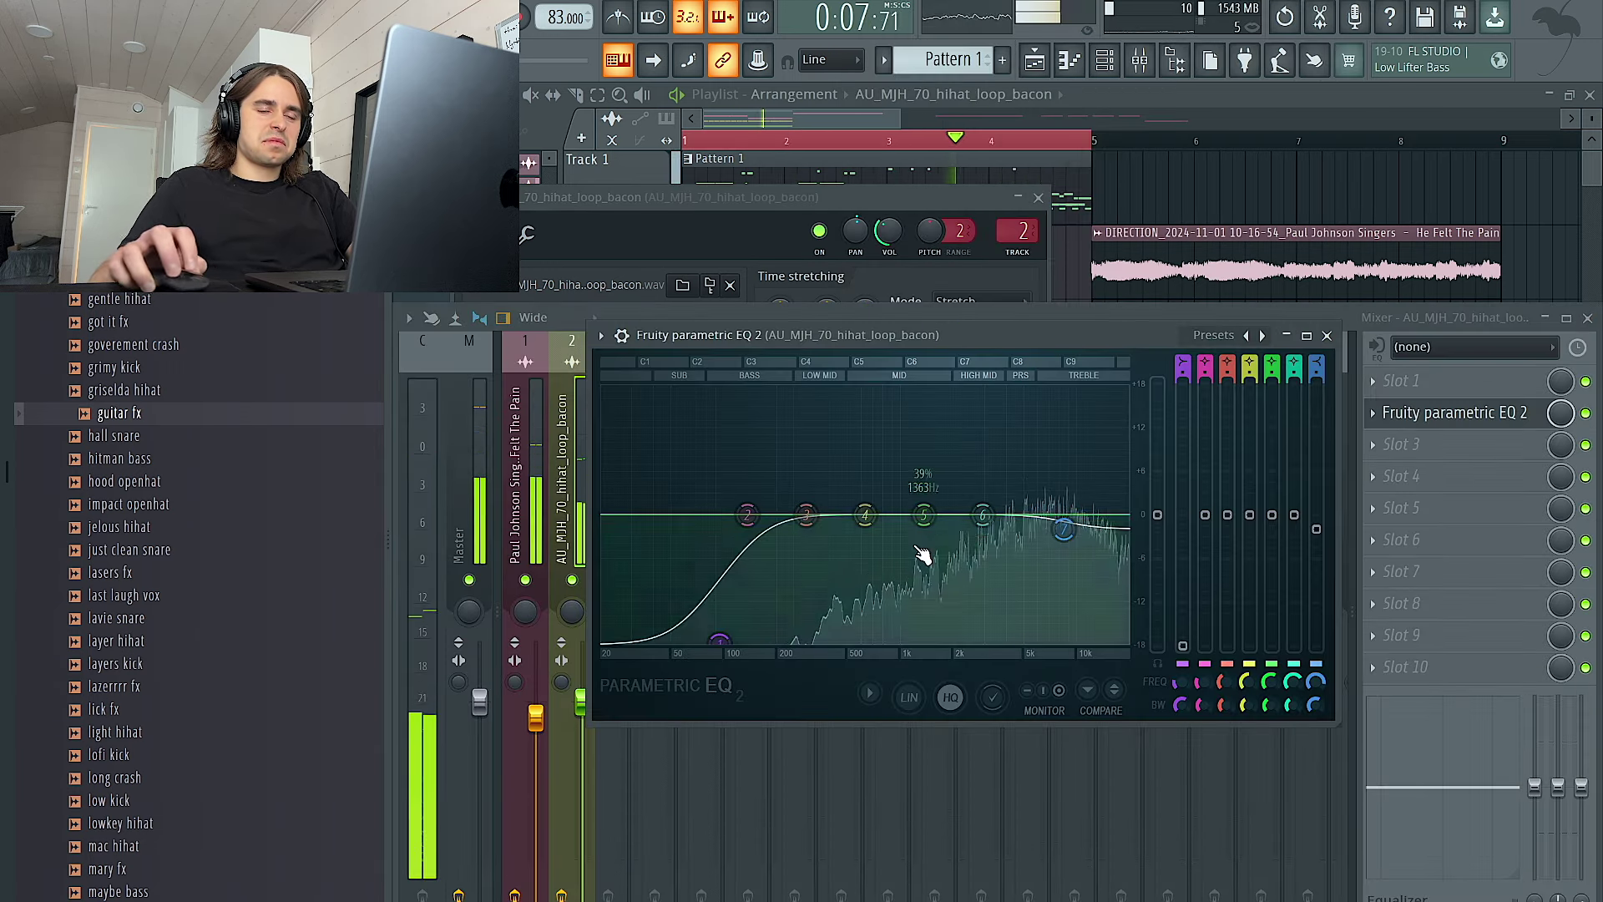
pyautogui.click(1193, 184)
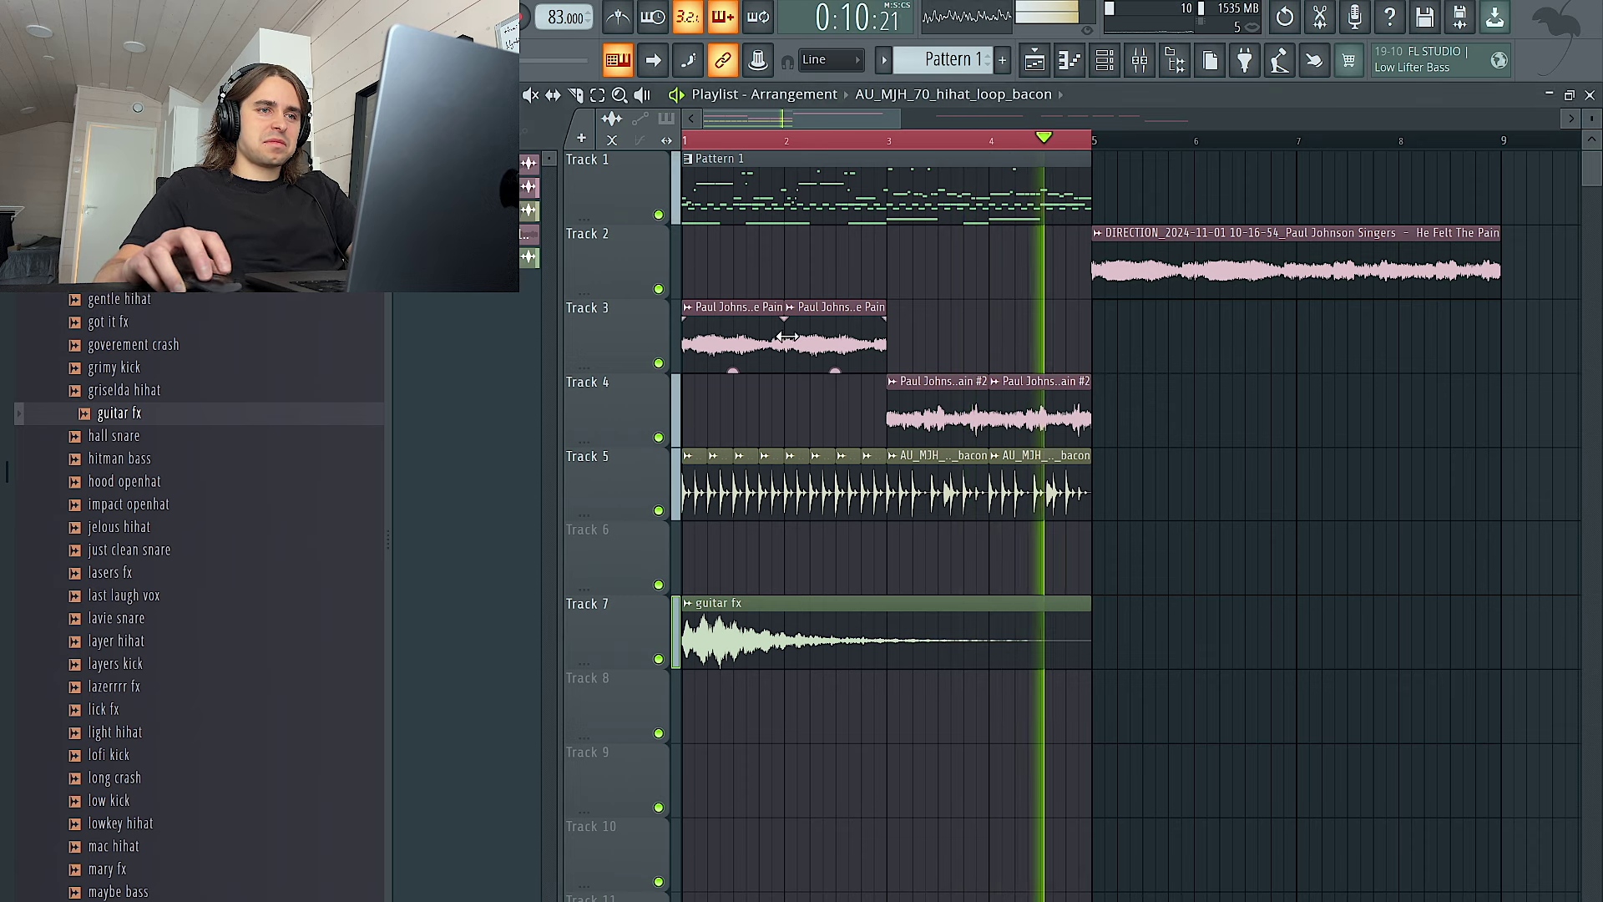
# Normalize the guitar fx clip, raise its time-stretching pitch and set its pitch range to 12
pyautogui.scroll(-4, 937, 325)
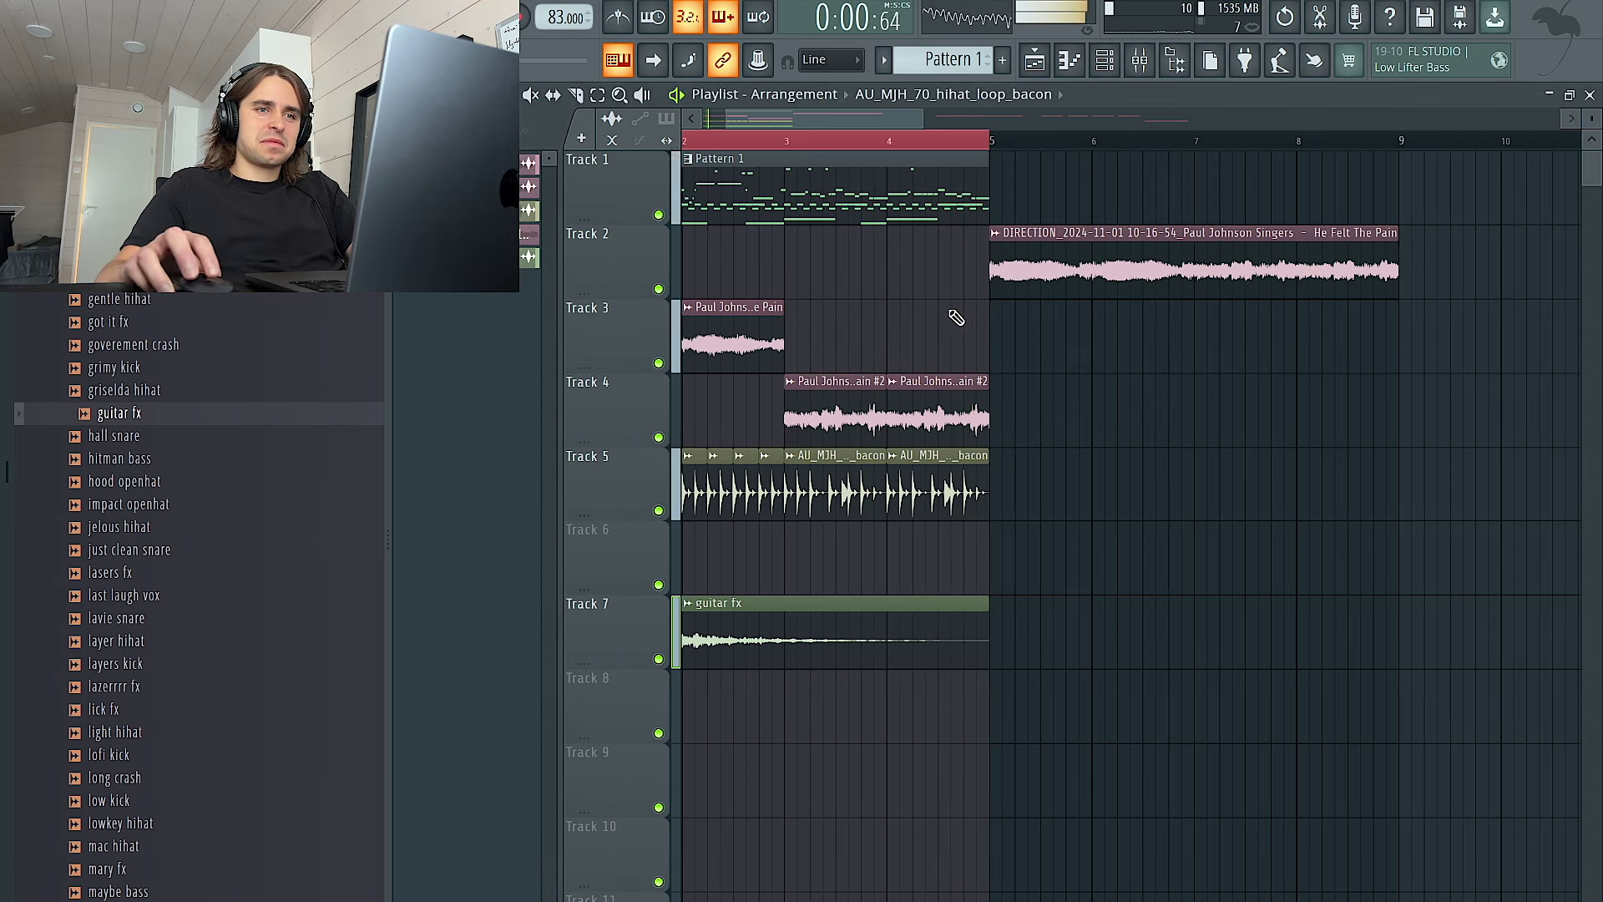
pyautogui.doubleClick(741, 642)
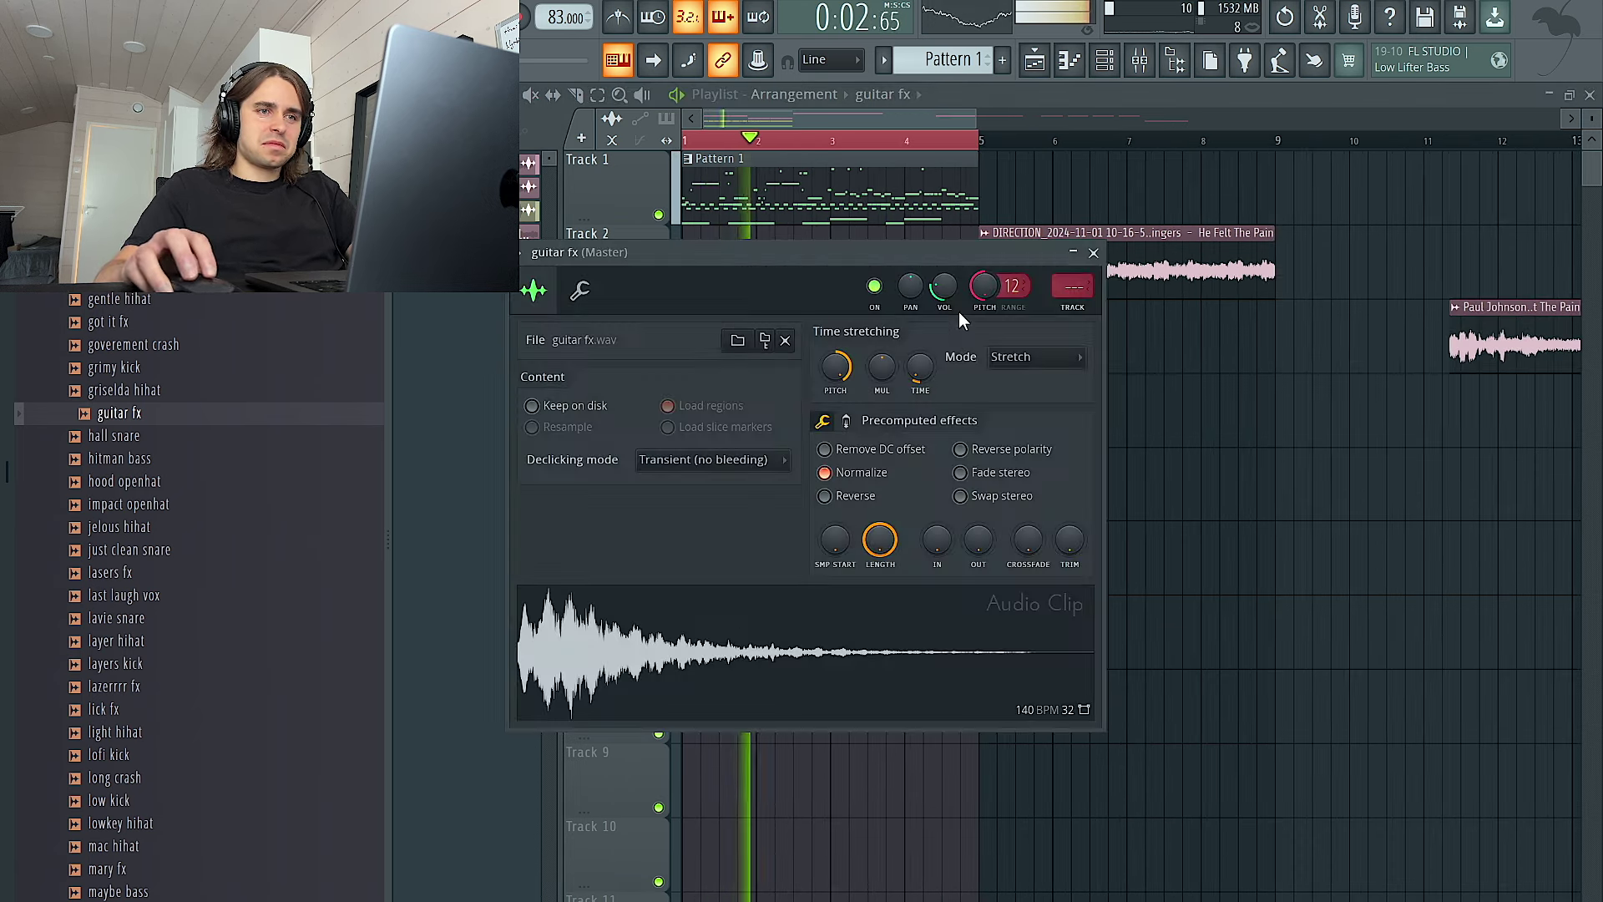
pyautogui.press('Escape')
pyautogui.scroll(-2, 1162, 372)
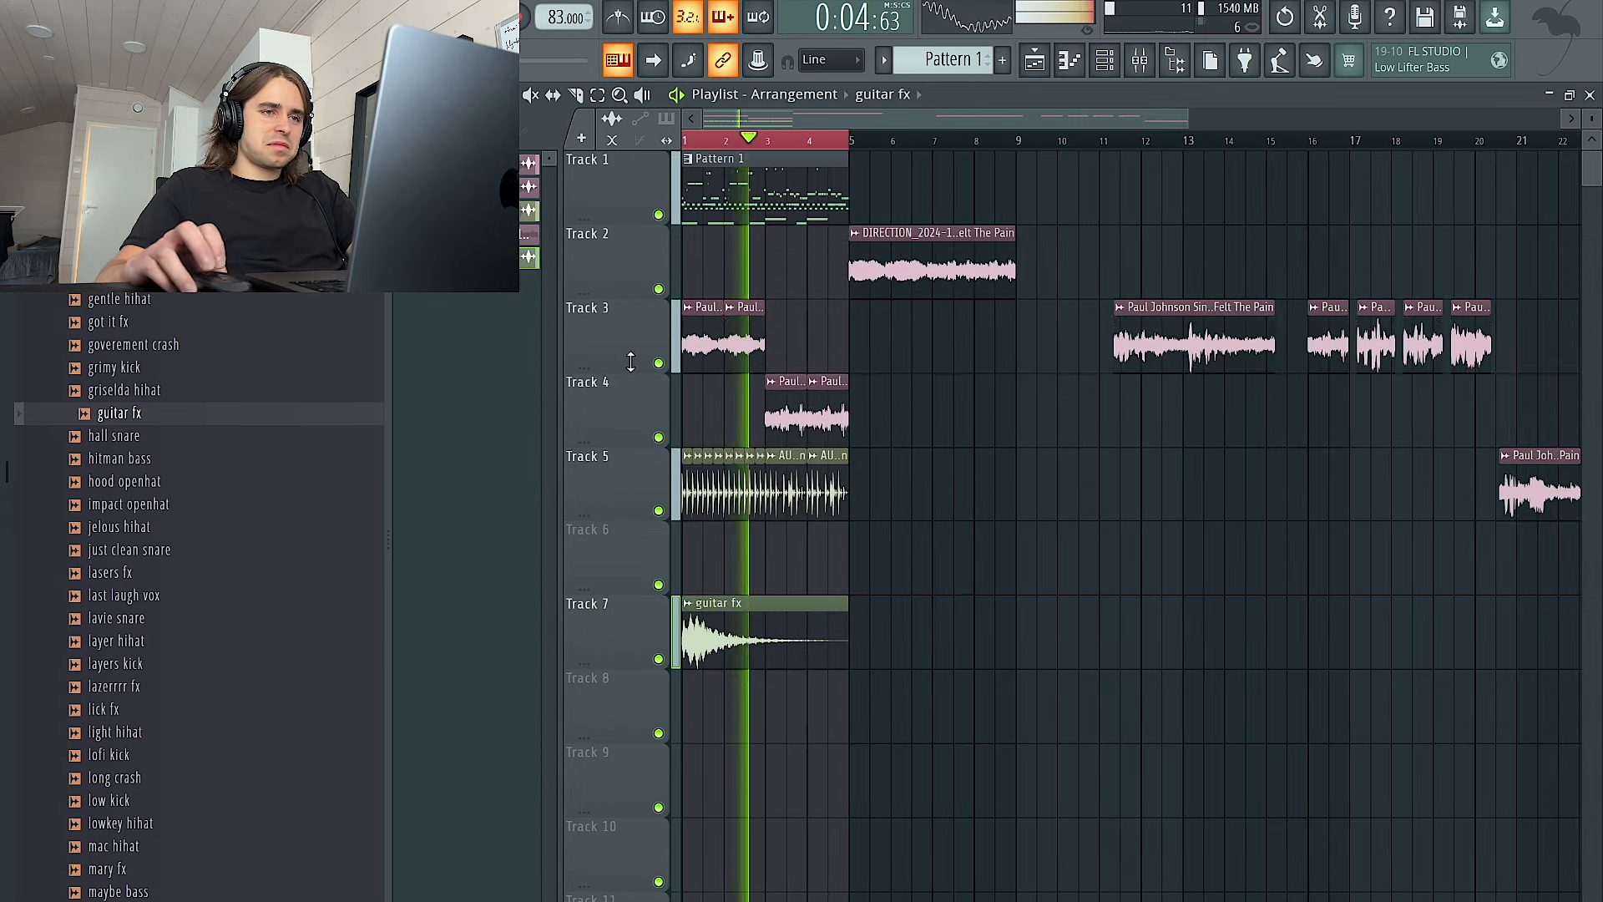
pyautogui.scroll(3, 776, 303)
# Transpose the warm bass notes down four semitones to B3 and C#4, also trying them one octave higher
pyautogui.click(787, 304)
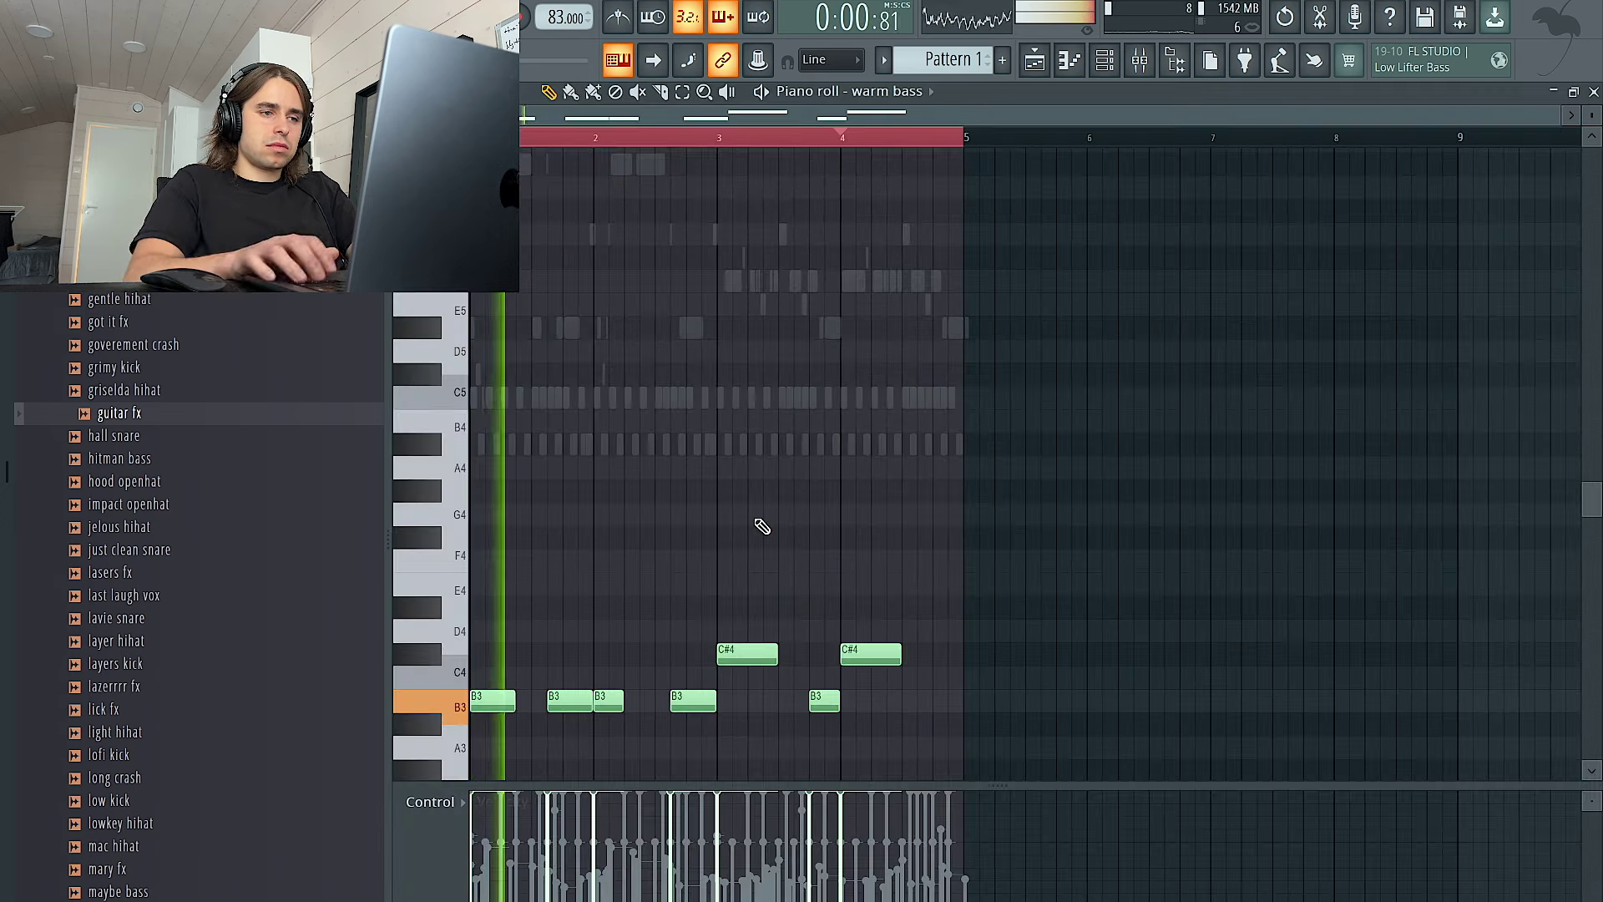
pyautogui.press('space')
pyautogui.hotkey('ctrl', 'Up')
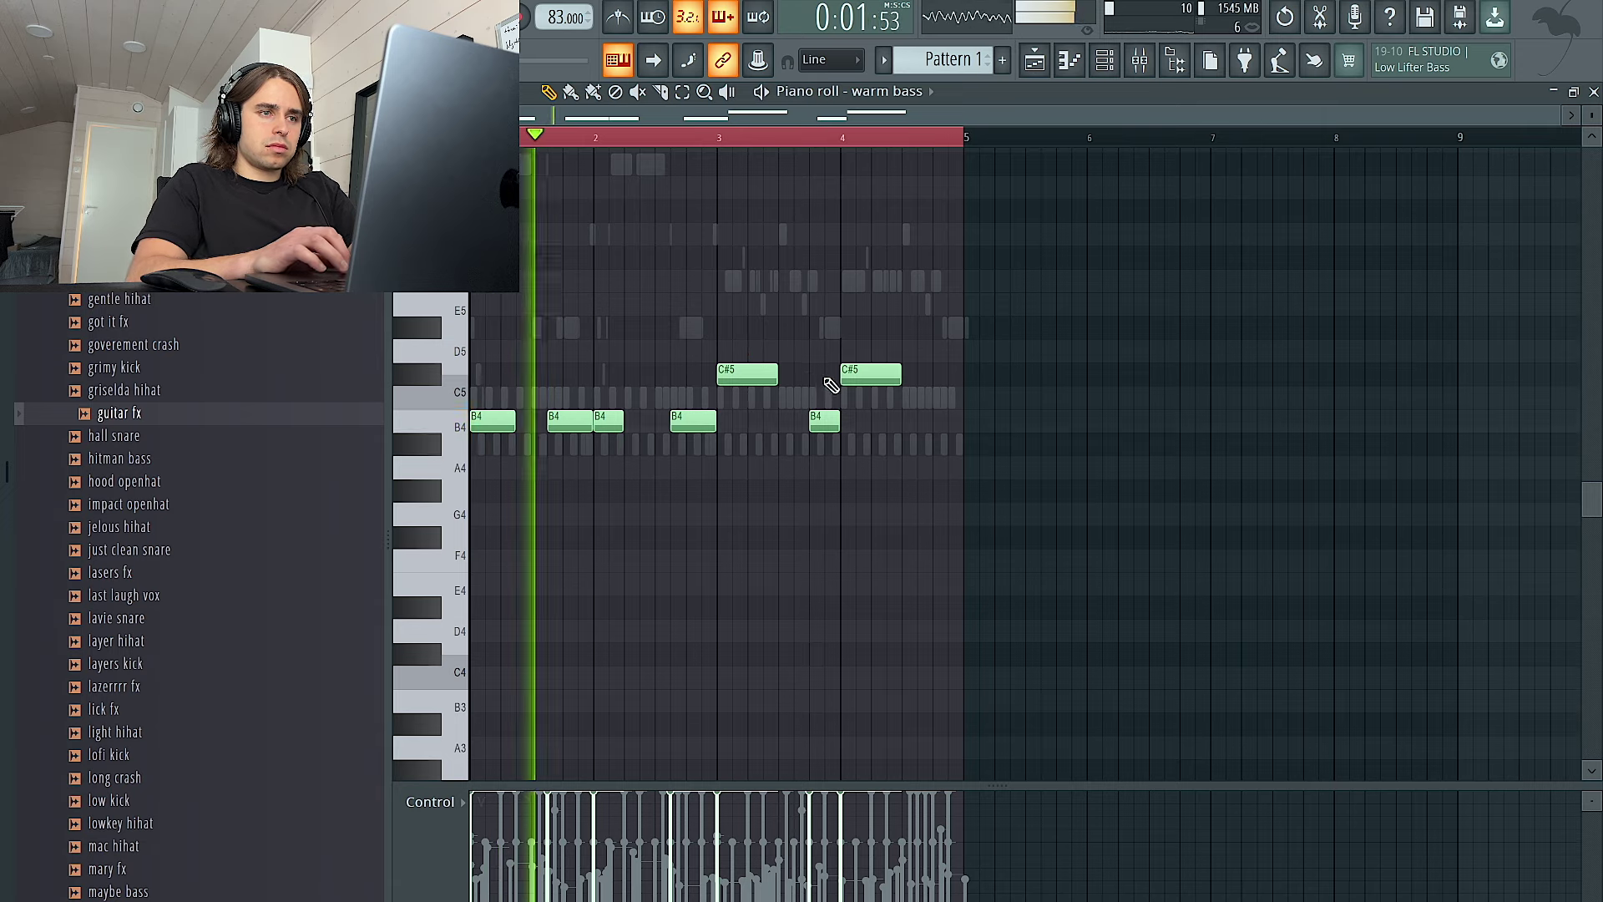
pyautogui.hotkey('ctrl', 'Down')
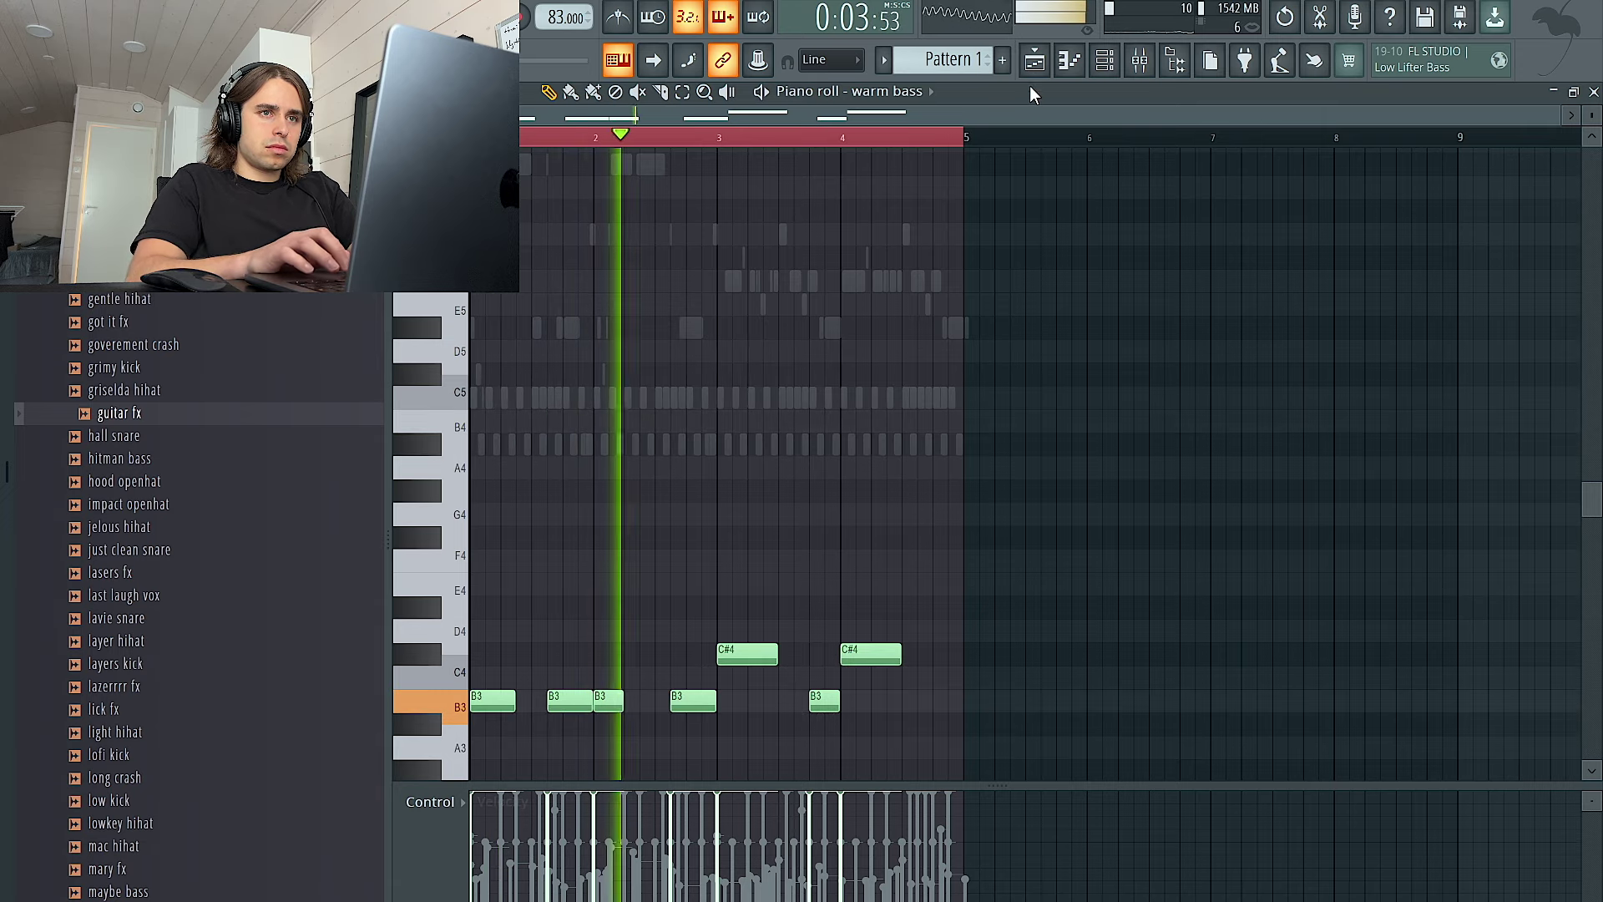
pyautogui.hotkey('shift', 'Up')
pyautogui.click(1034, 60)
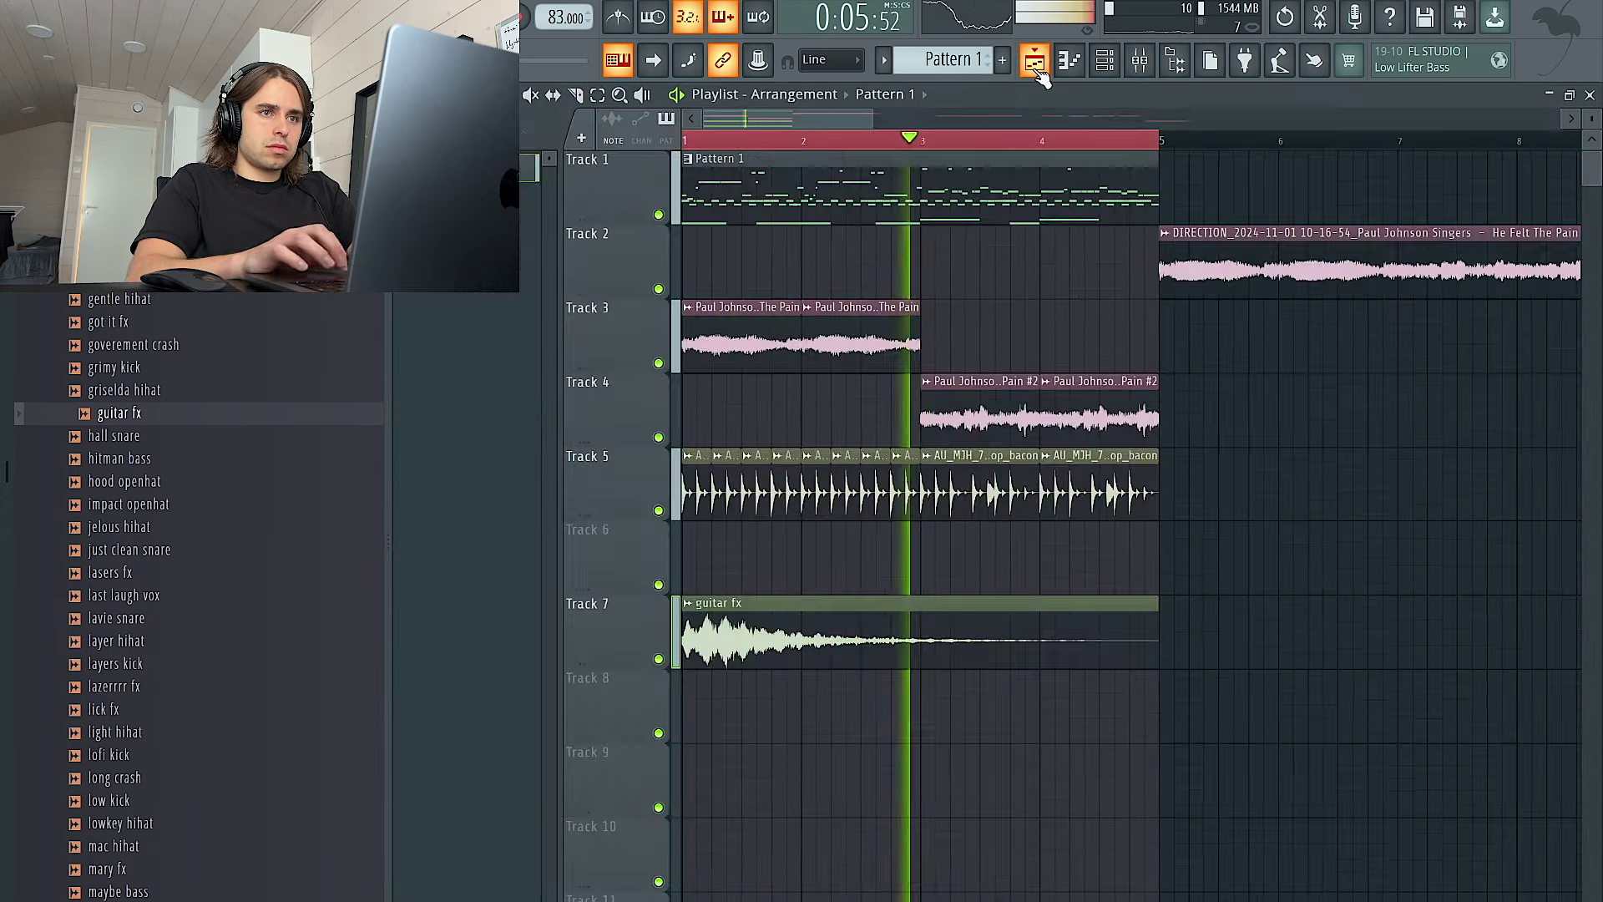
# Adjust the time-stretching pitch of the two Paul Johnson Singers sample clips on Tracks 3 and 4
pyautogui.press('space')
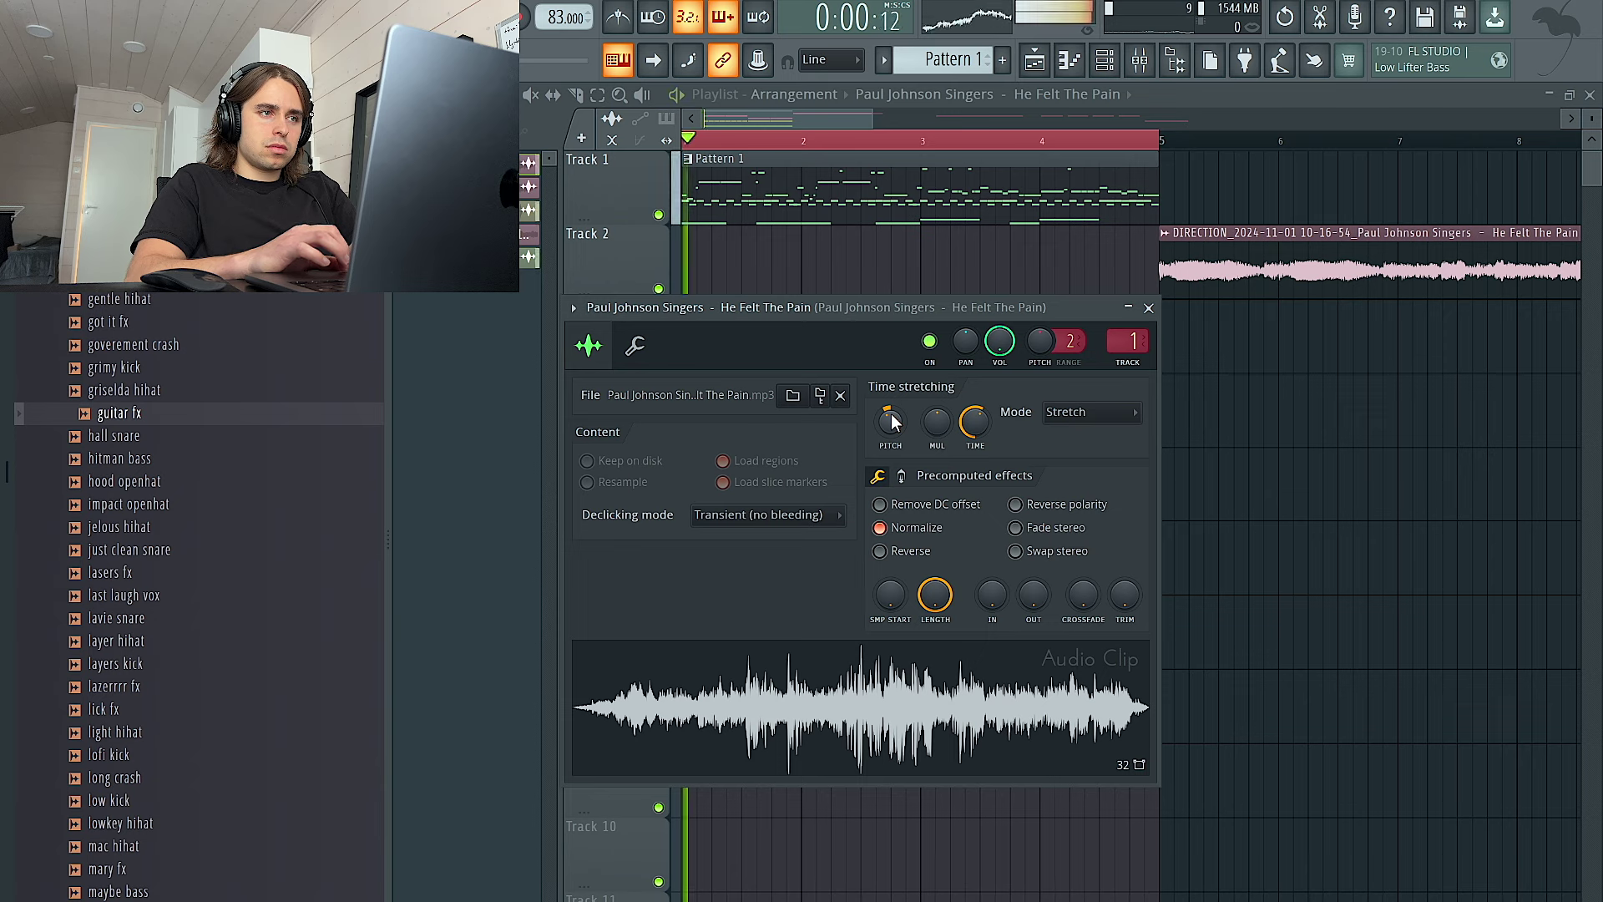
pyautogui.press('Escape')
pyautogui.doubleClick(973, 405)
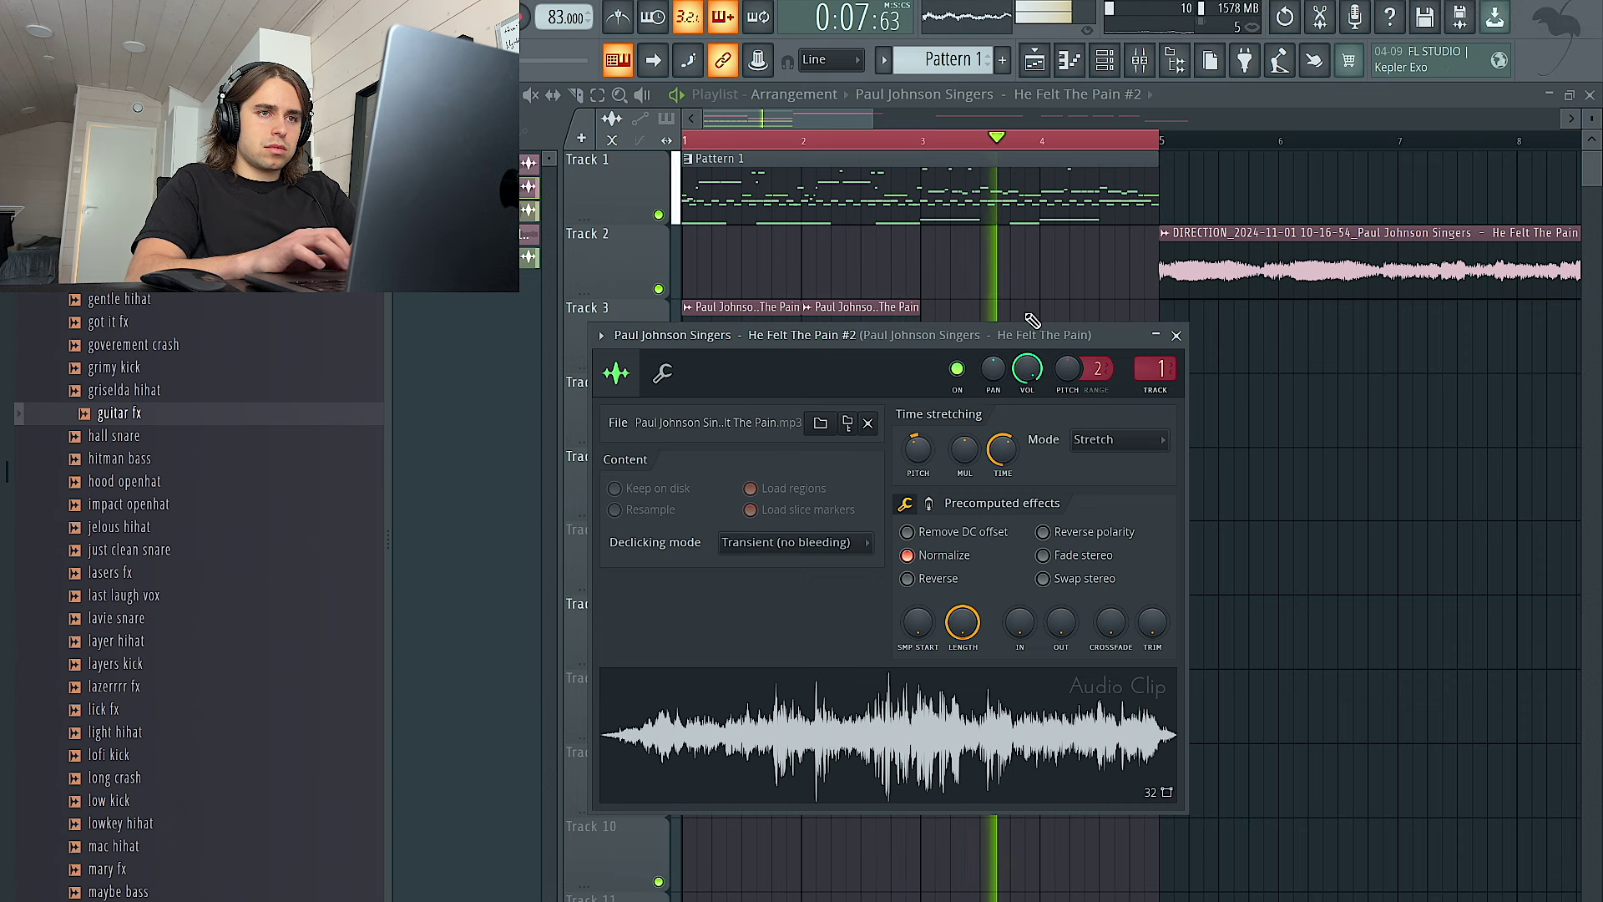
# Lower the pitch of the DIRECTION audio clip on Track 2 slightly and set its time-stretching mode to Stretch
pyautogui.press('Escape')
pyautogui.doubleClick(1369, 288)
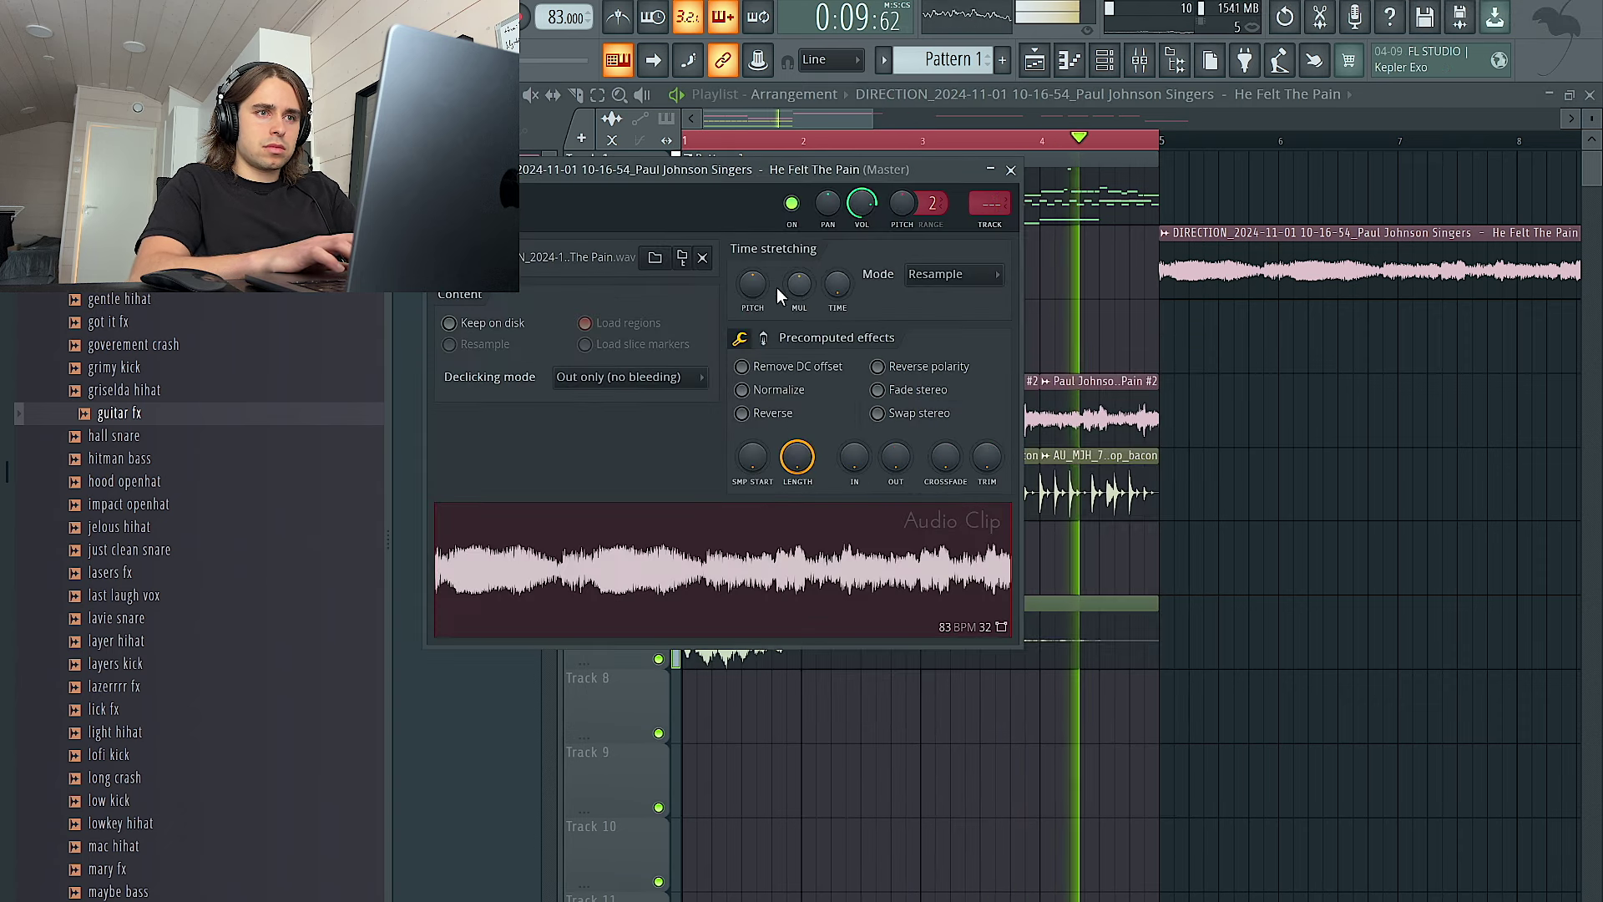
pyautogui.moveTo(755, 285); pyautogui.dragTo(755, 298)
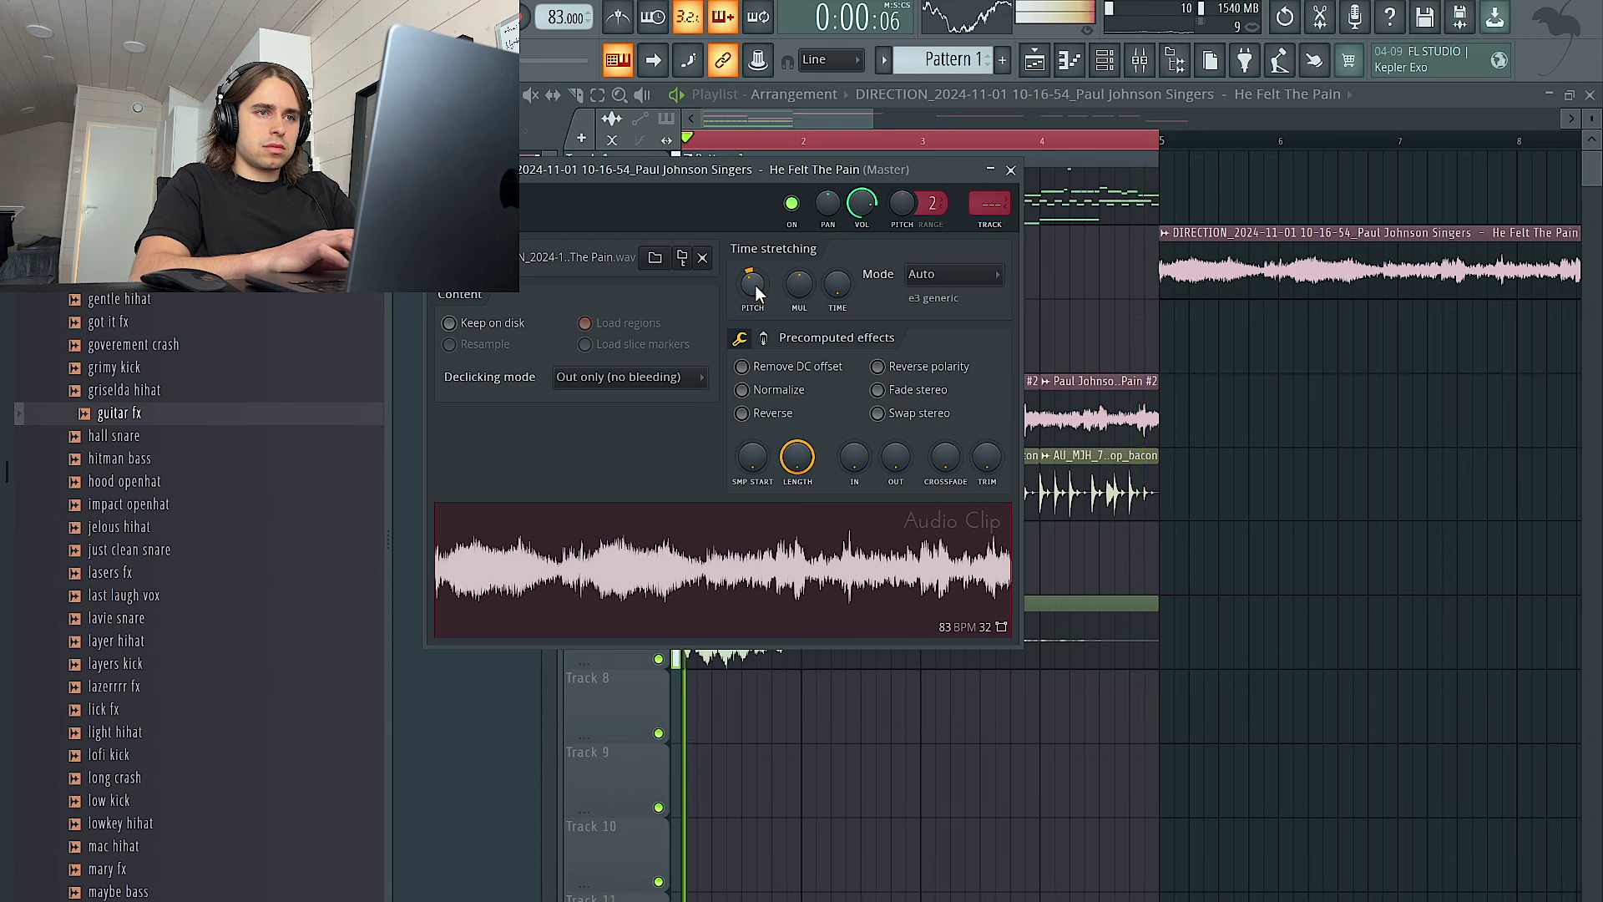
pyautogui.click(952, 274)
pyautogui.click(935, 326)
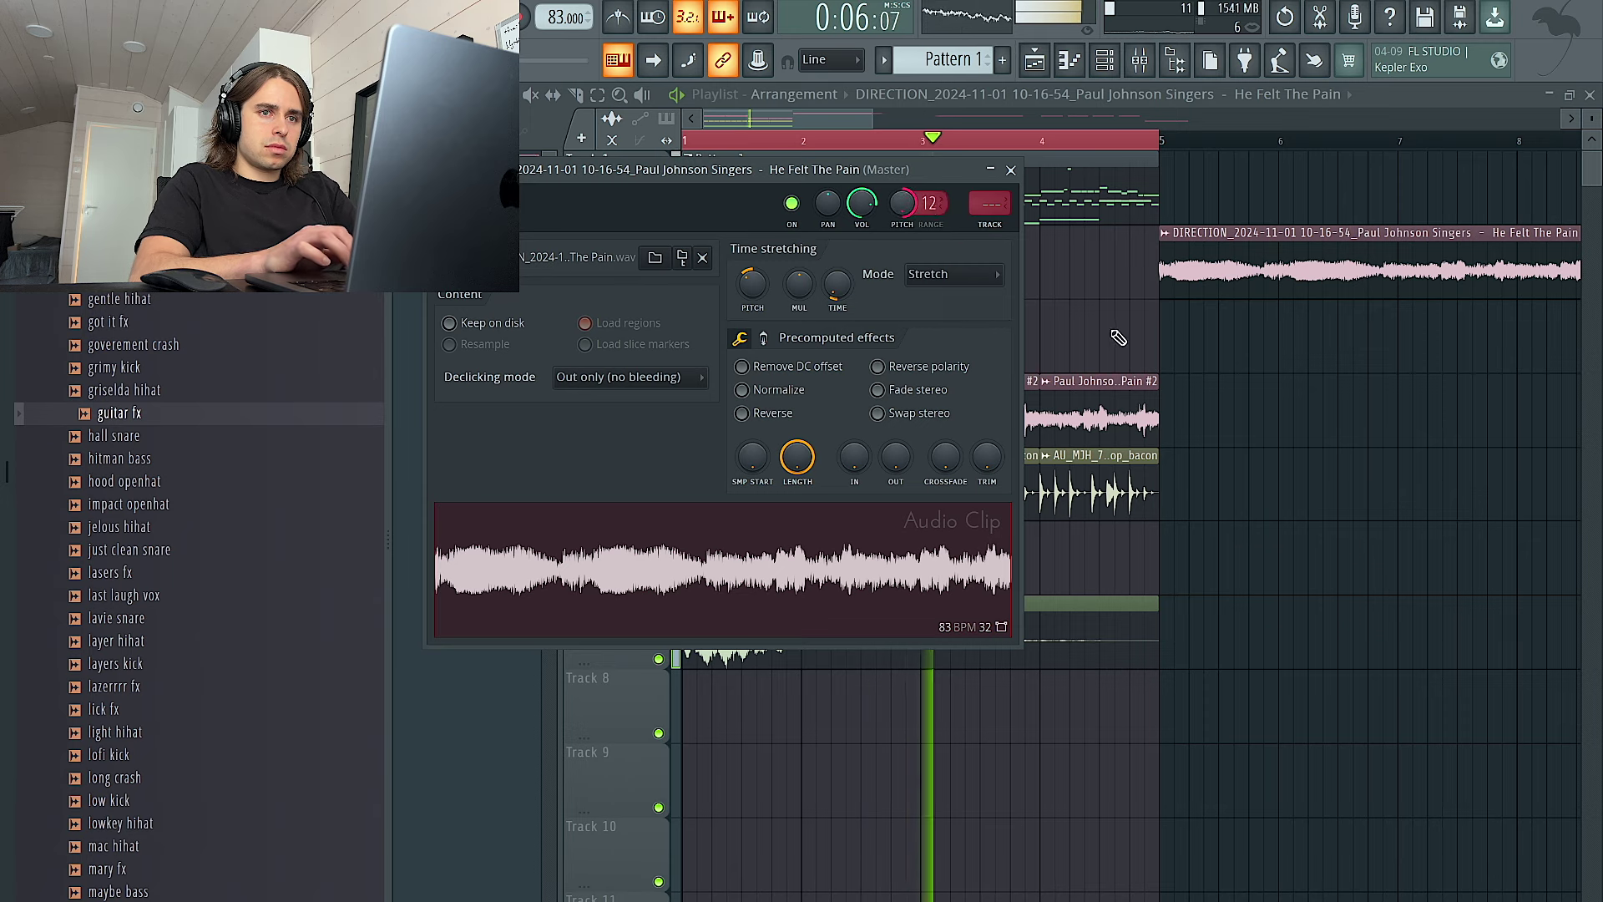
pyautogui.press('Escape')
# Duplicate Pattern 1 and the Track 5 hi-hat loop clips from the first four bars into the section starting at bar 5
pyautogui.scroll(-3, 1117, 344)
pyautogui.hotkey('ctrl', 'd')
pyautogui.keyDown('ctrl'); pyautogui.click(739, 188); pyautogui.keyUp('ctrl')
pyautogui.hotkey('ctrl', 'b')
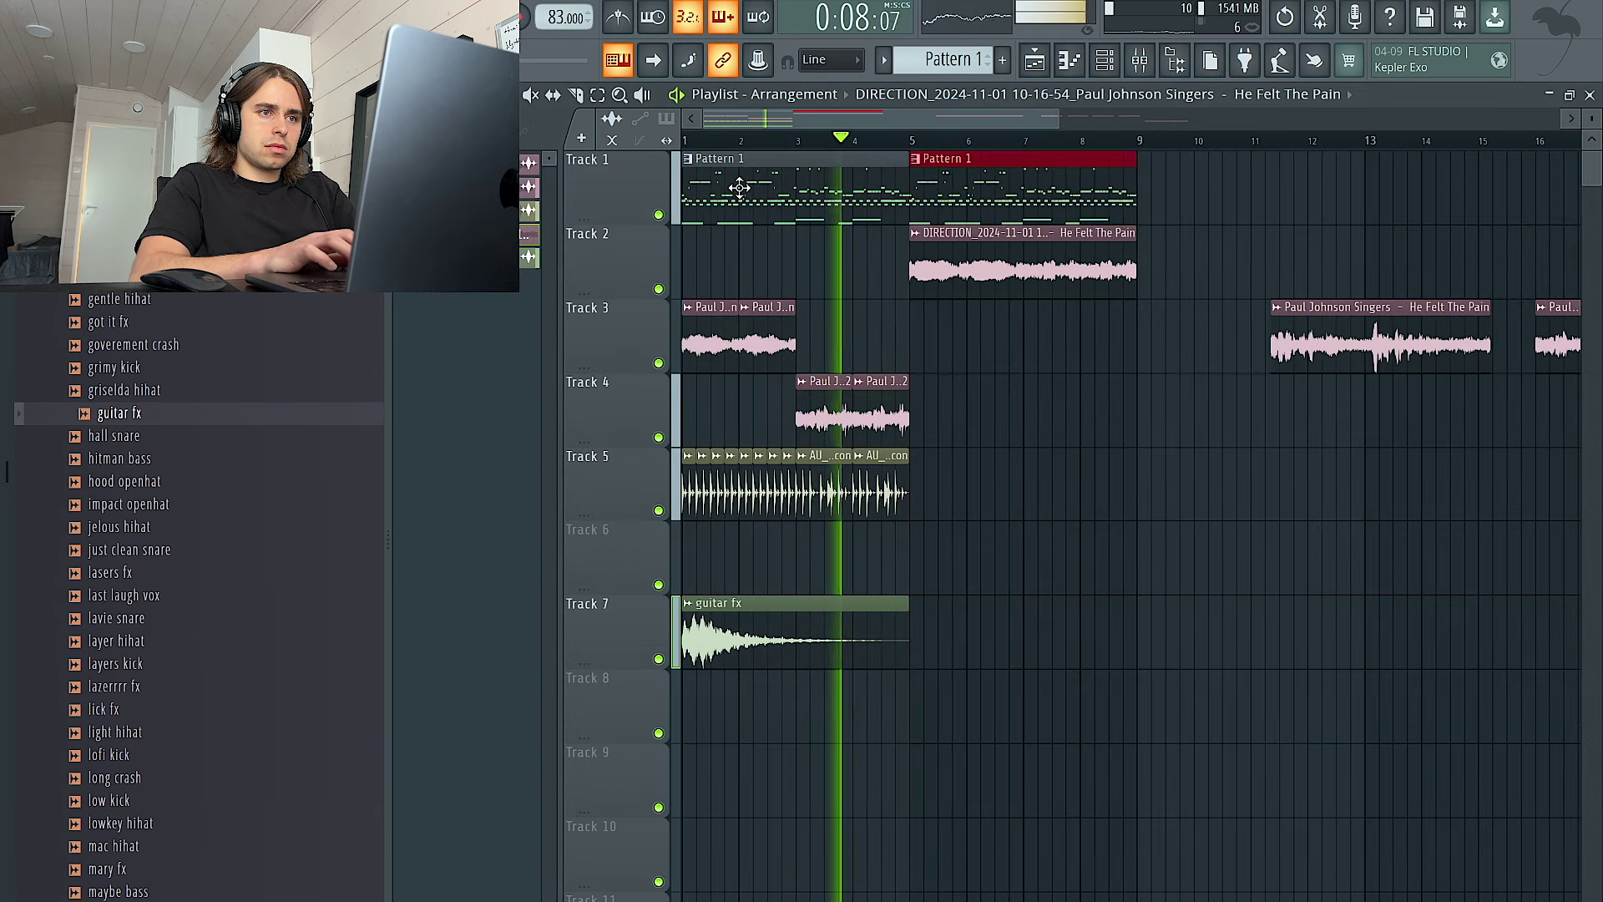
pyautogui.click(572, 461)
pyautogui.hotkey('ctrl', 'b')
# Try a second guitar fx clip at bar 5, remove it, and check the guitar fx sample settings
pyautogui.click(848, 645)
pyautogui.click(919, 606)
pyautogui.rightClick(992, 631)
pyautogui.doubleClick(838, 619)
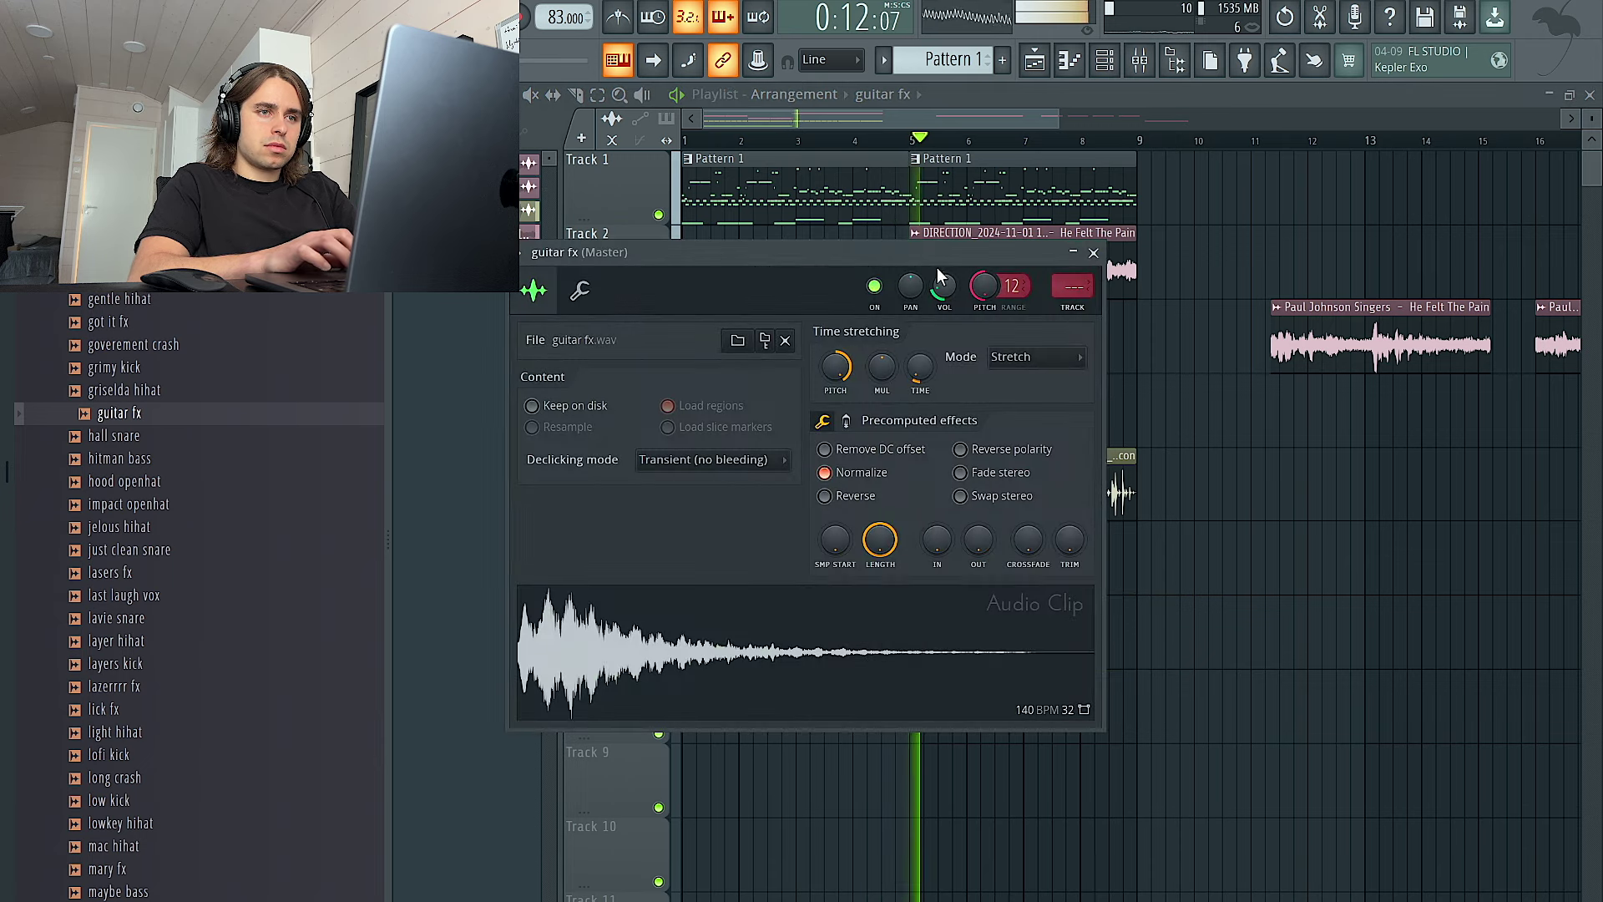
pyautogui.press('Escape')
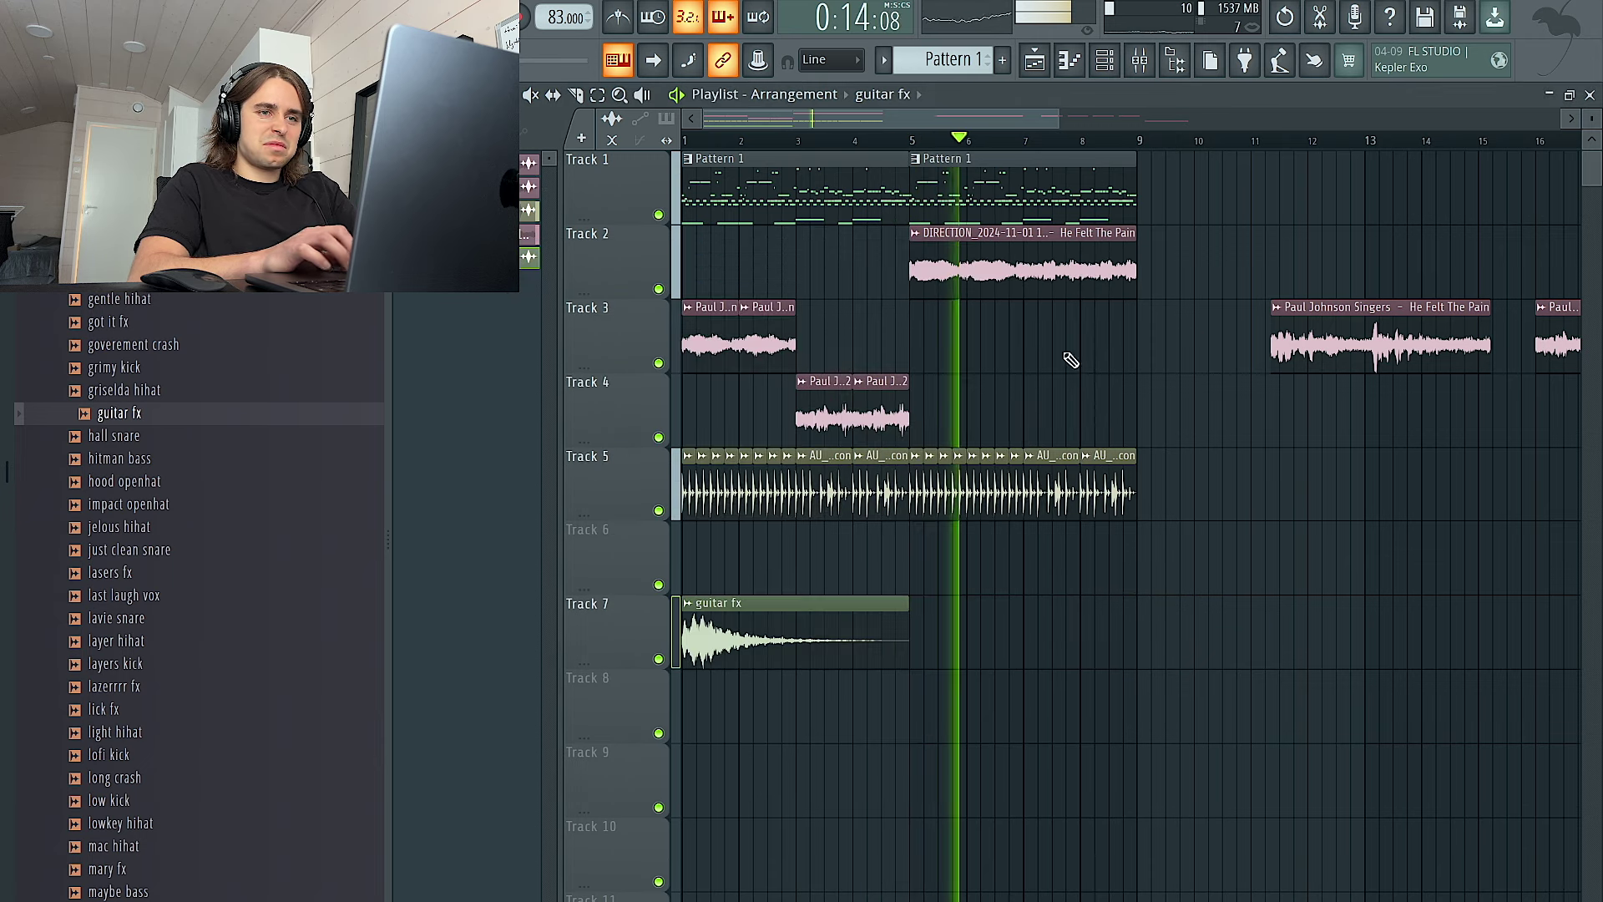
# Check the DIRECTION clip's channel settings, and select bars 1 to 9 in the playlist for playback
pyautogui.doubleClick(968, 260)
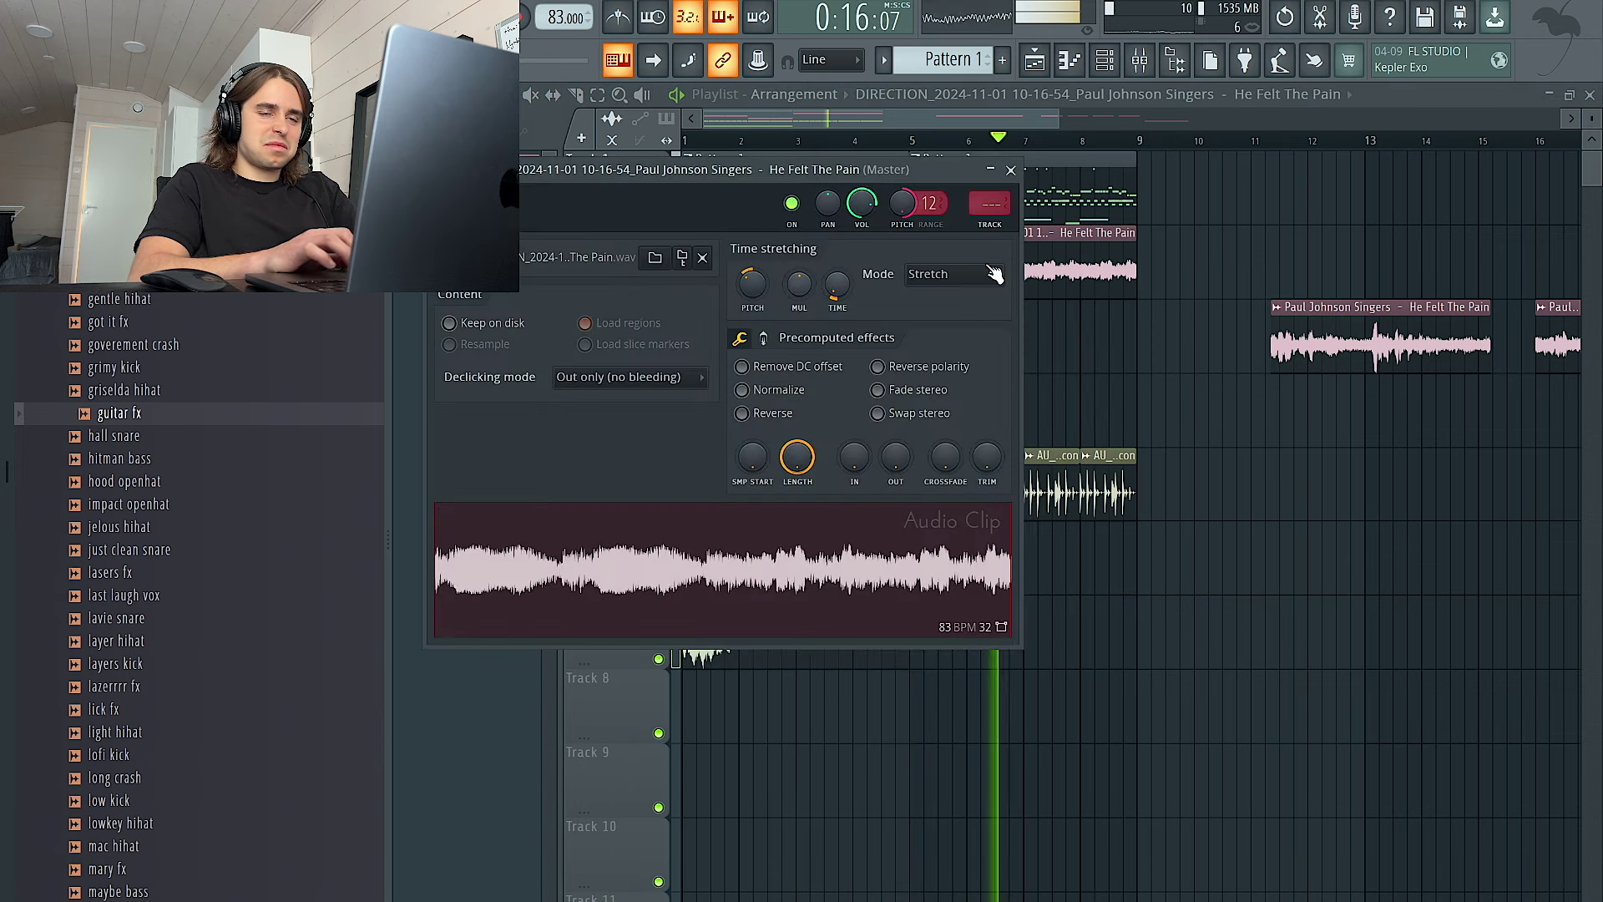
pyautogui.press('Escape')
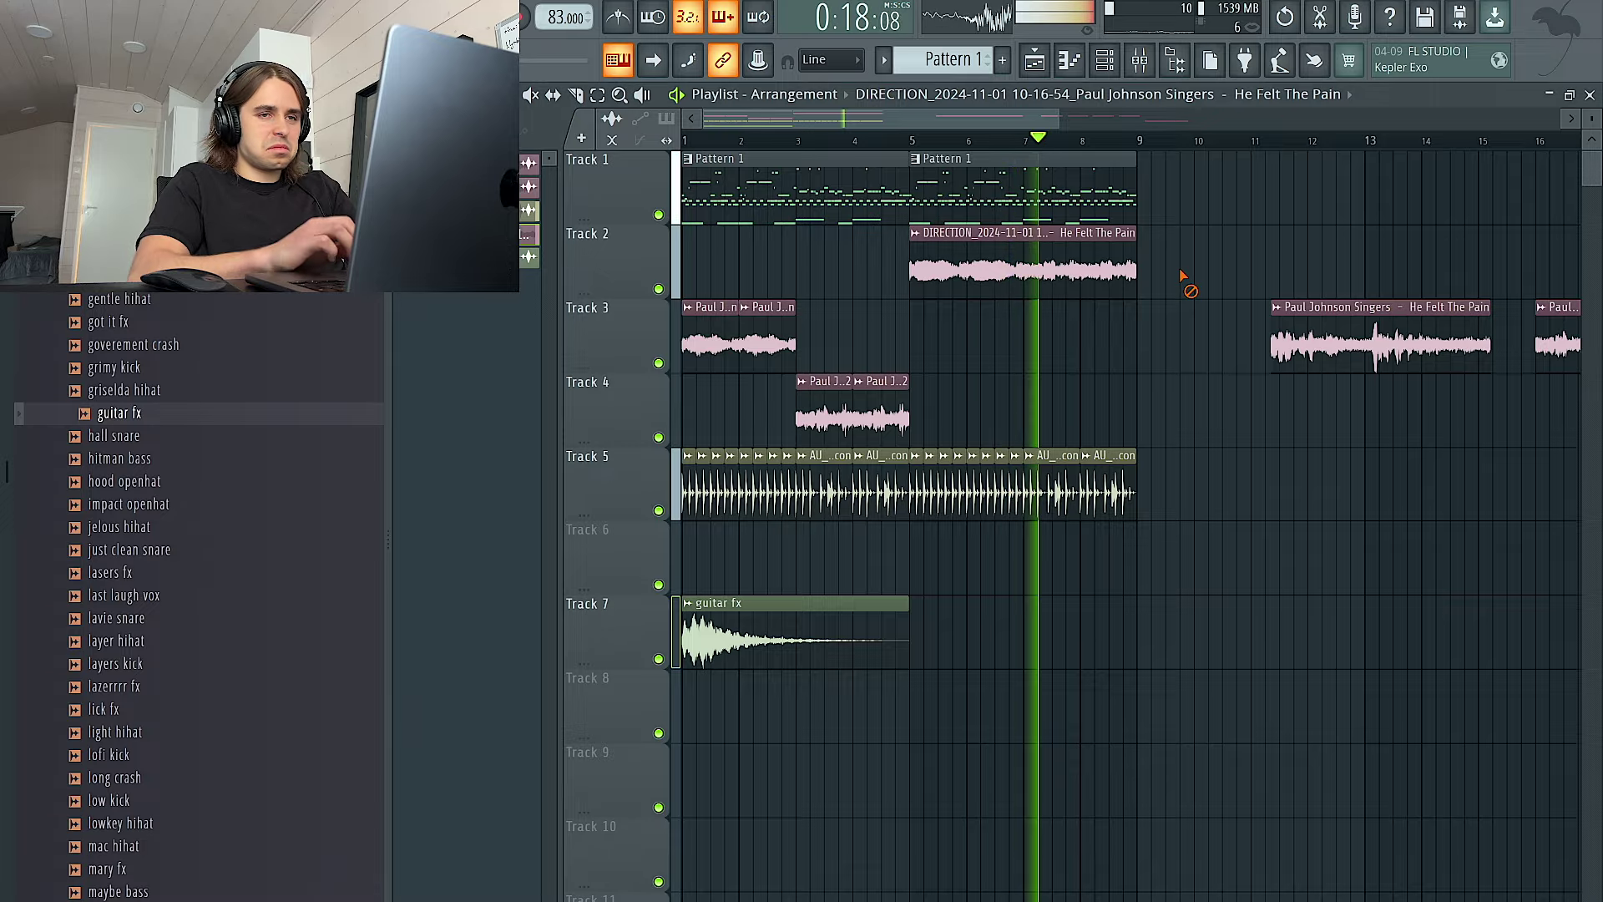
pyautogui.hotkey('ctrl', 'Left')
pyautogui.hotkey('ctrl', 'Right')
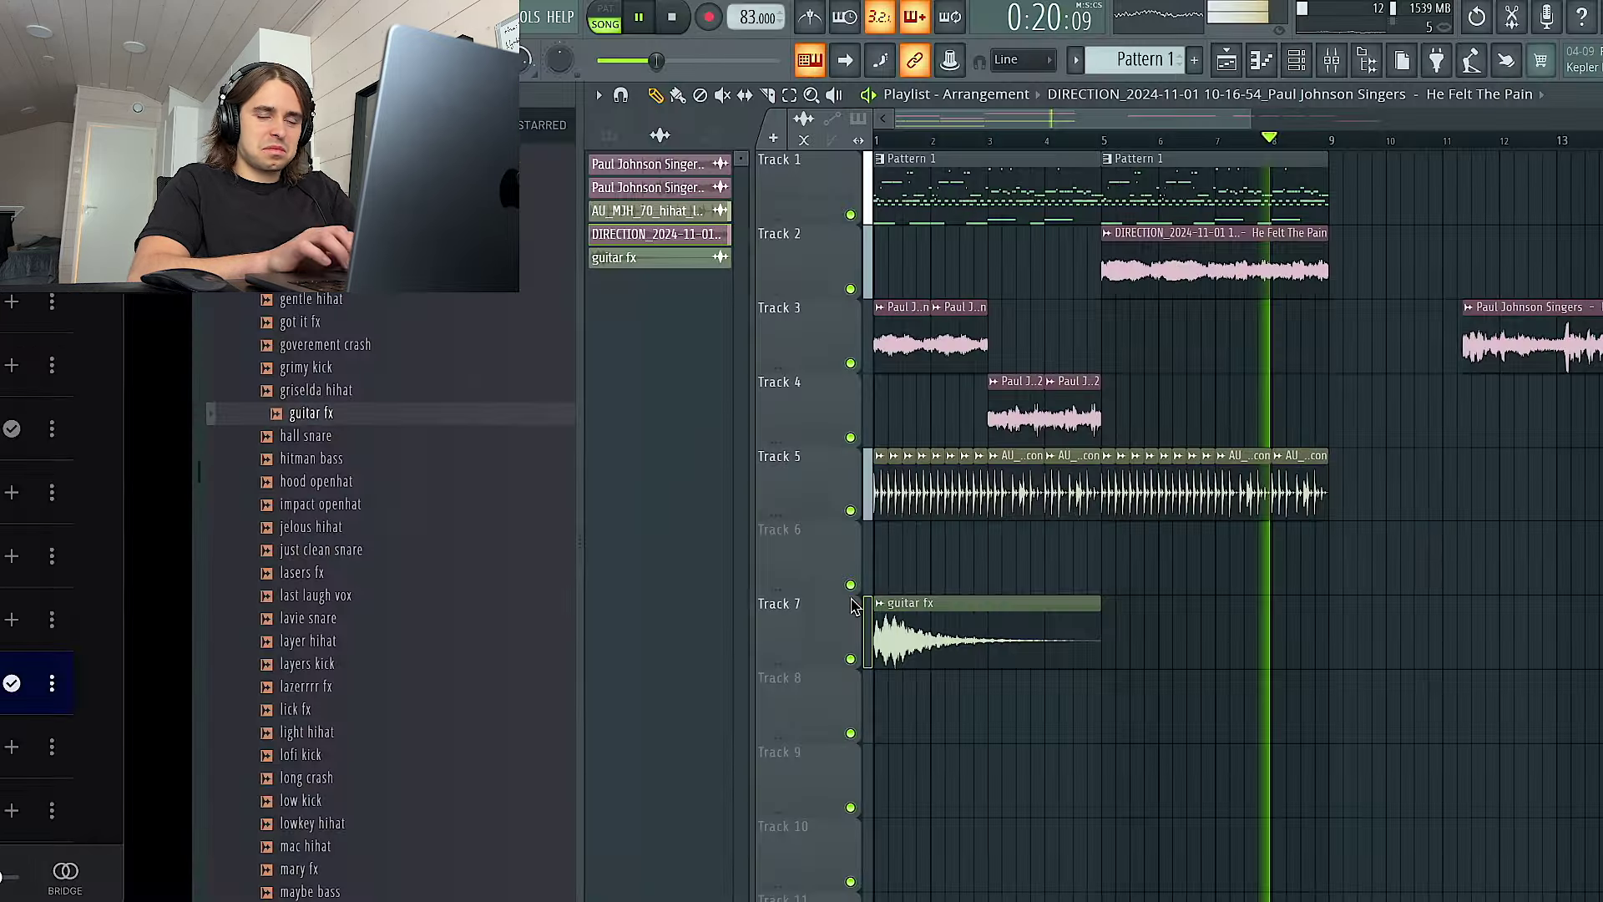
pyautogui.moveTo(1148, 139); pyautogui.dragTo(682, 139)
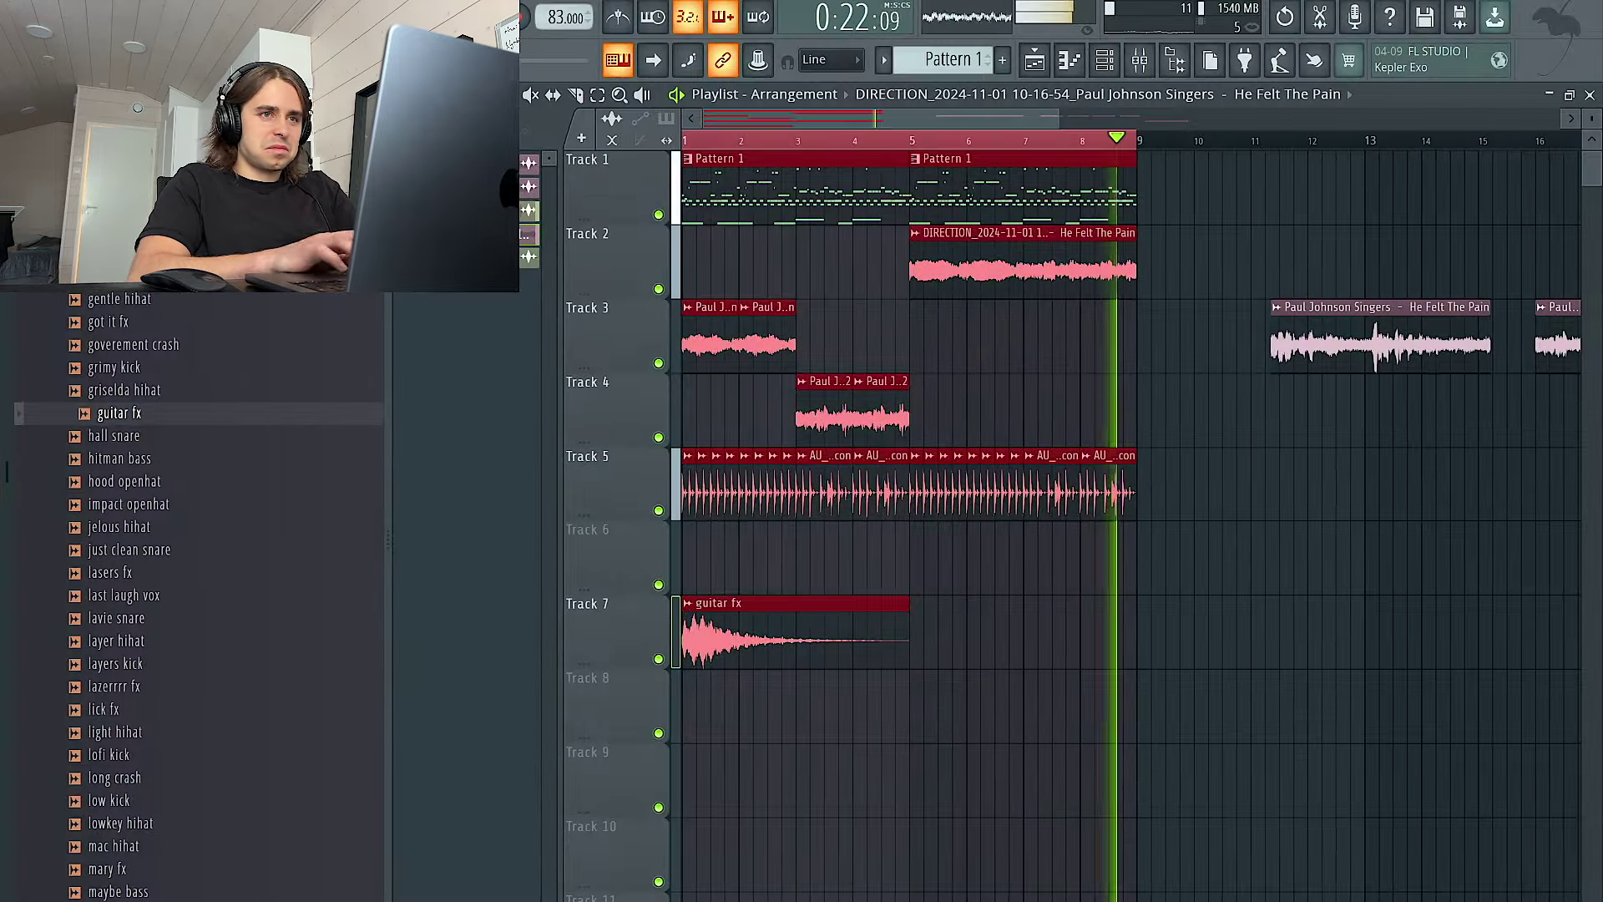
pyautogui.press('space')
# Play the arrangement and inspect the channel settings of the two Paul Johnson Singers clips on Tracks 3 and 4
pyautogui.doubleClick(712, 339)
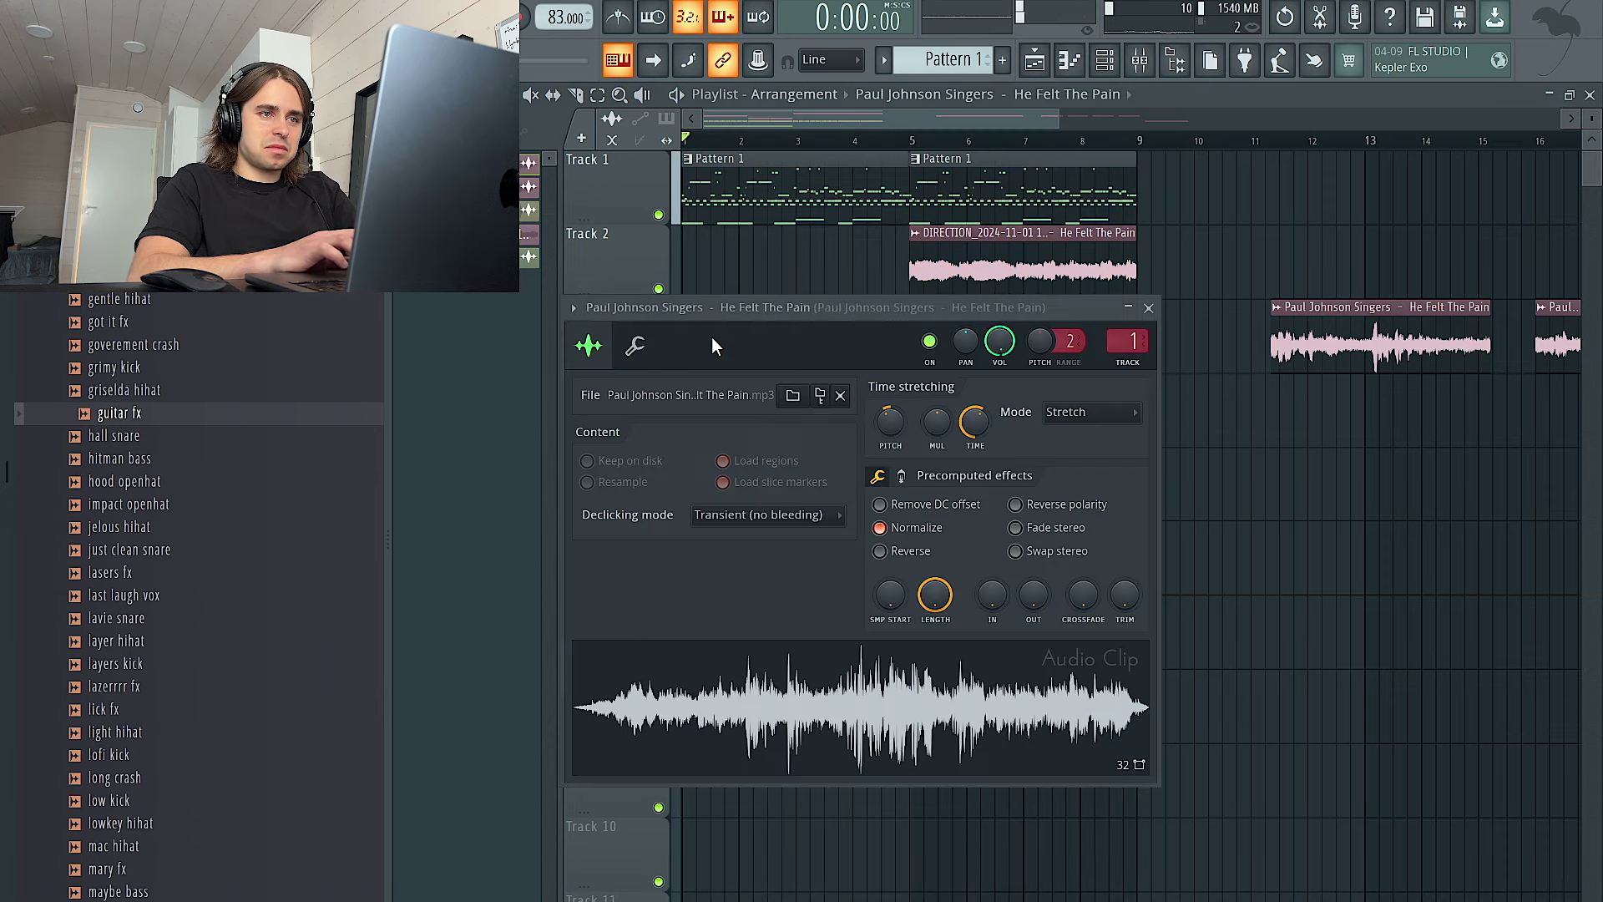
pyautogui.press('space')
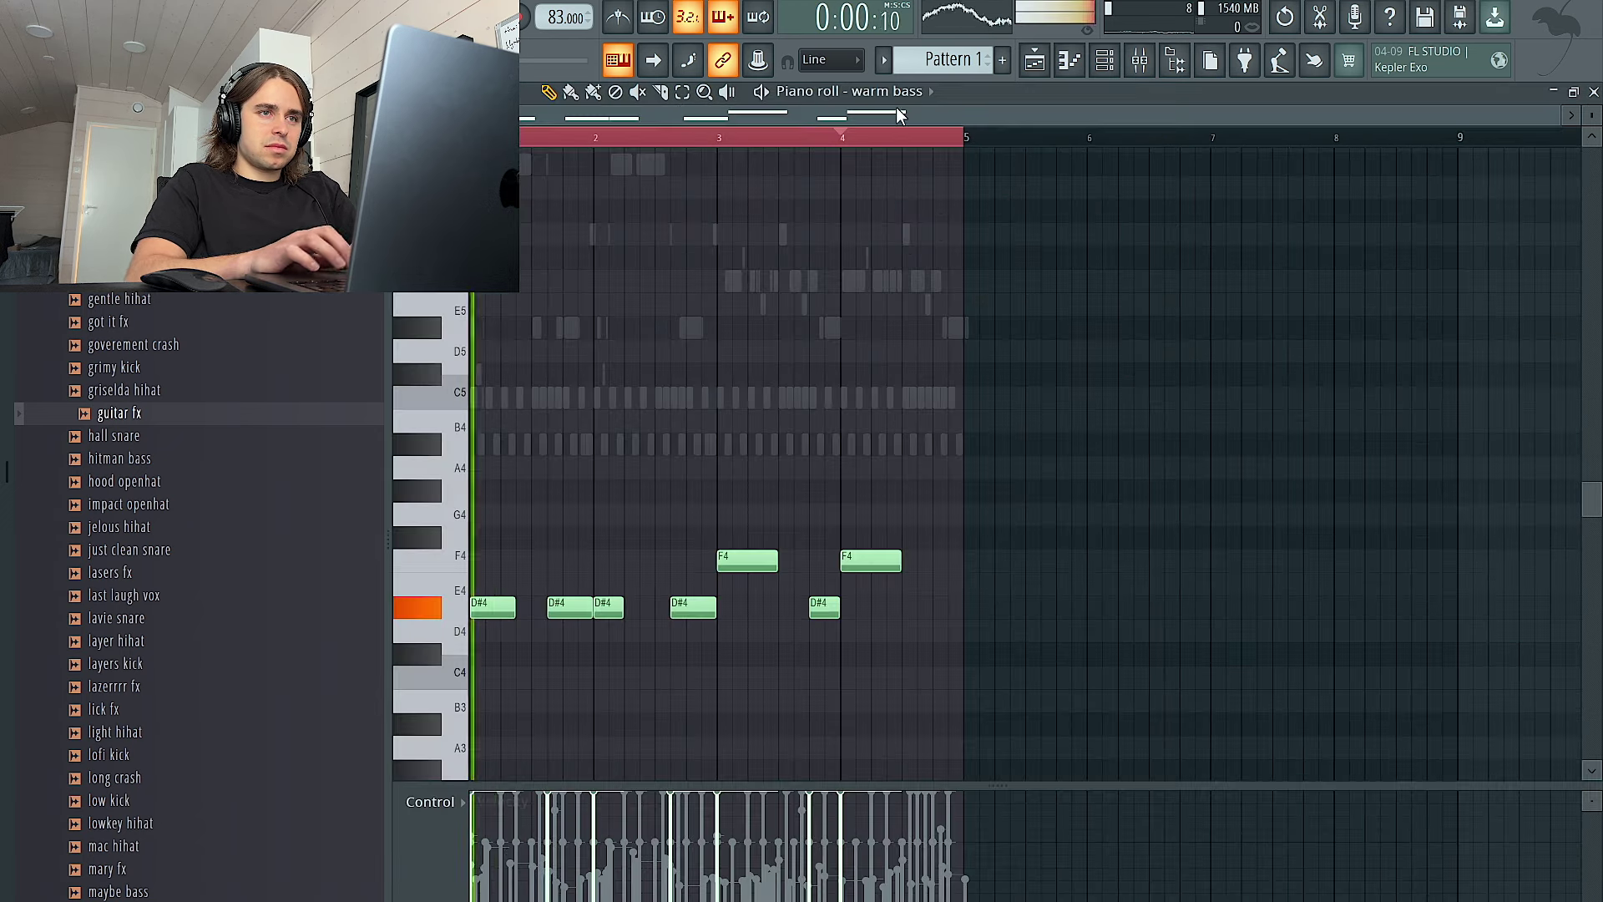
pyautogui.click(1033, 60)
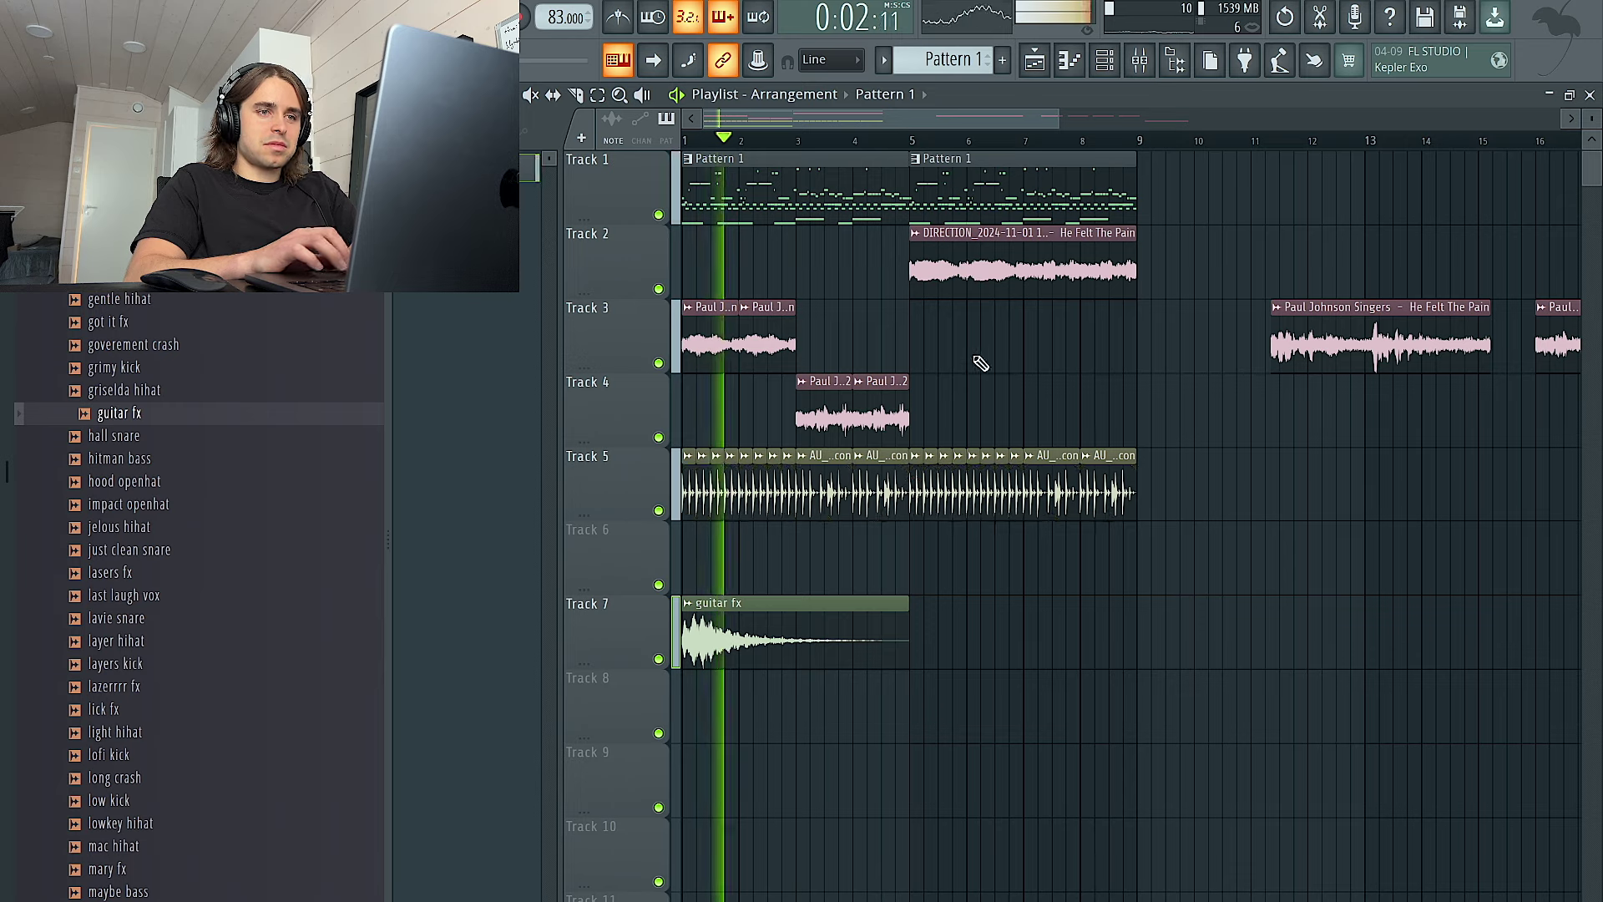
pyautogui.doubleClick(853, 384)
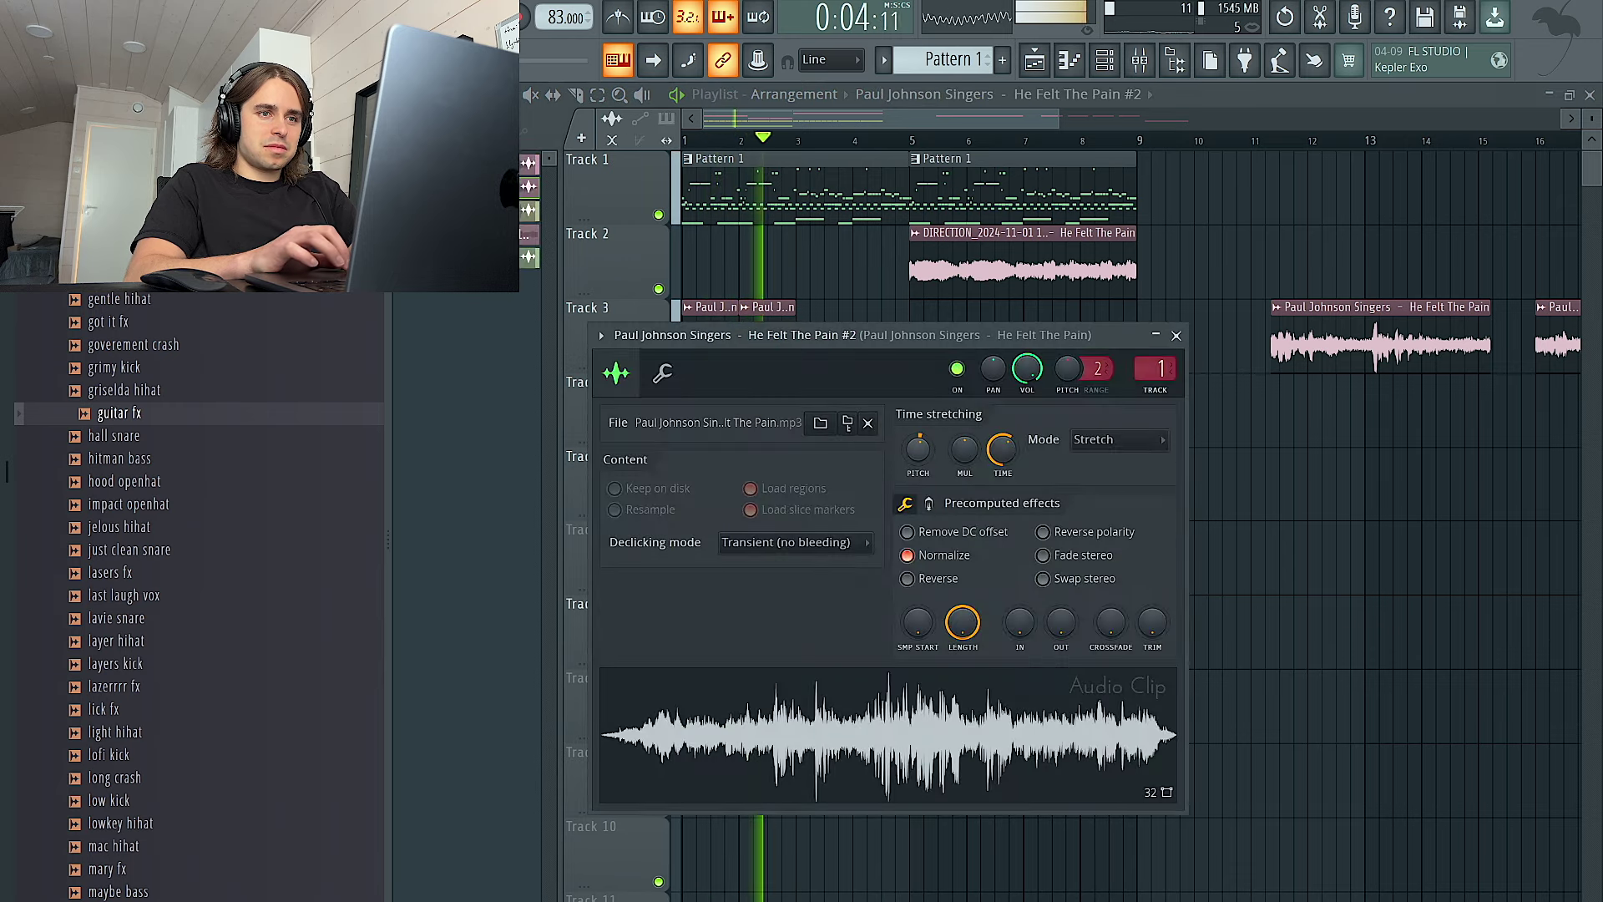
# Reset the time-stretching pitch of the DIRECTION audio clip on Track 2 to its default
pyautogui.click(1091, 256)
pyautogui.doubleClick(1091, 255)
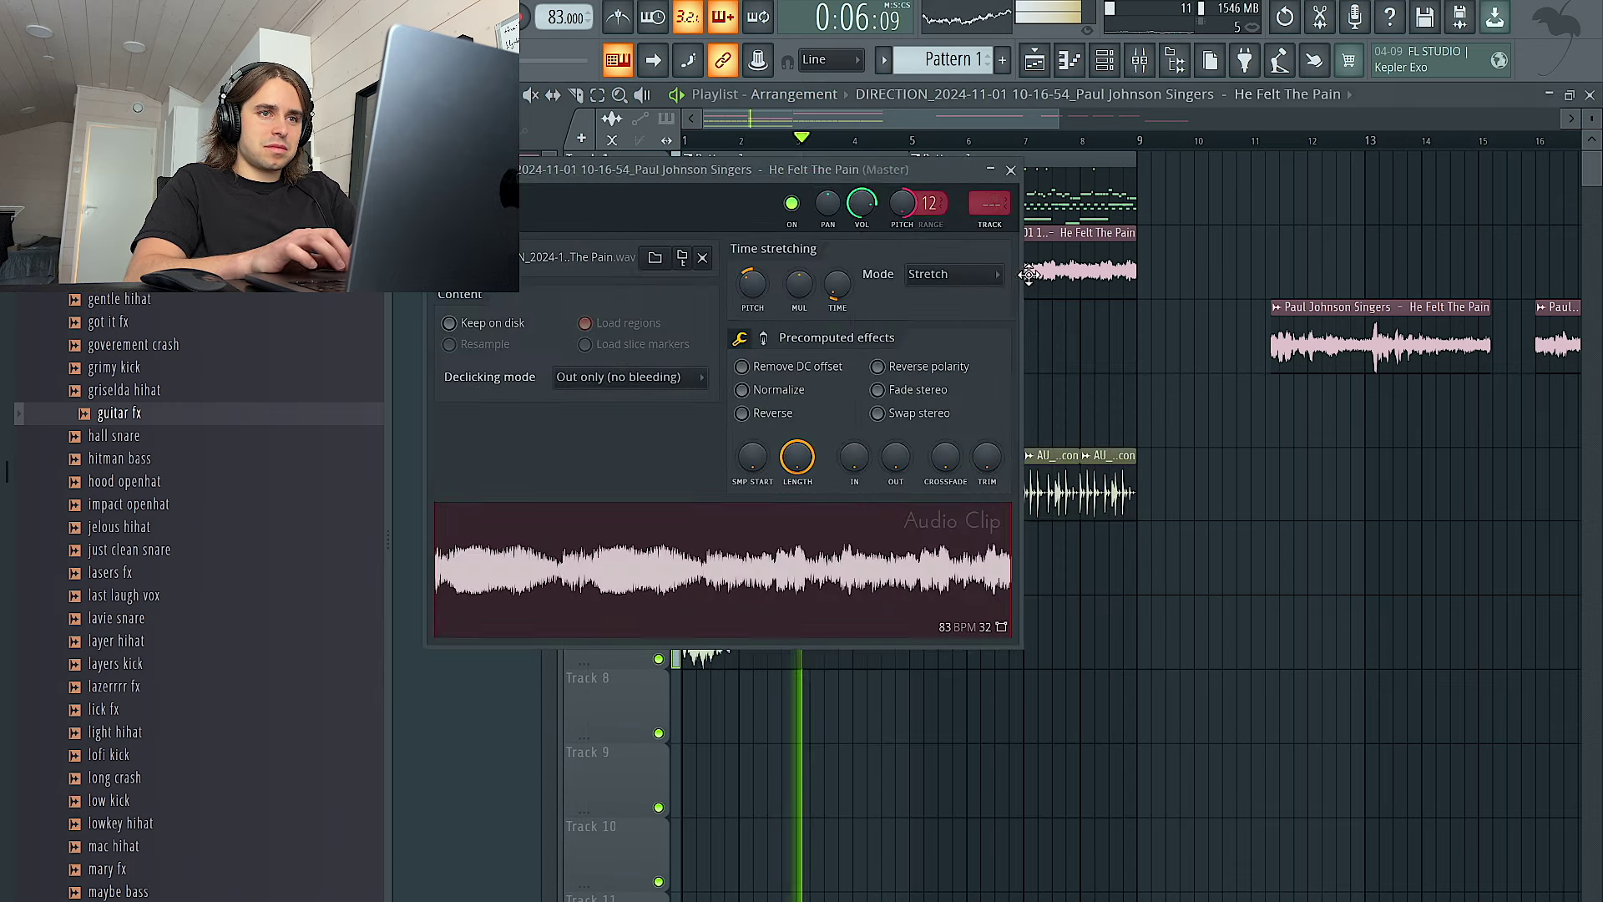
pyautogui.rightClick(739, 295)
pyautogui.click(824, 313)
pyautogui.press('Escape')
# Shift the section at bar 5 four bars later and fill the gap with a duplicate of the first four bars, guitar fx included
pyautogui.moveTo(1149, 561); pyautogui.dragTo(1159, 186)
pyautogui.moveTo(1004, 718); pyautogui.dragTo(689, 186)
pyautogui.hotkey('ctrl', 'b')
pyautogui.rightClick(954, 658)
pyautogui.rightClick(794, 631)
pyautogui.hotkey('ctrl', 'z')
pyautogui.scroll(-1, 809, 622)
pyautogui.scroll(-3, 902, 613)
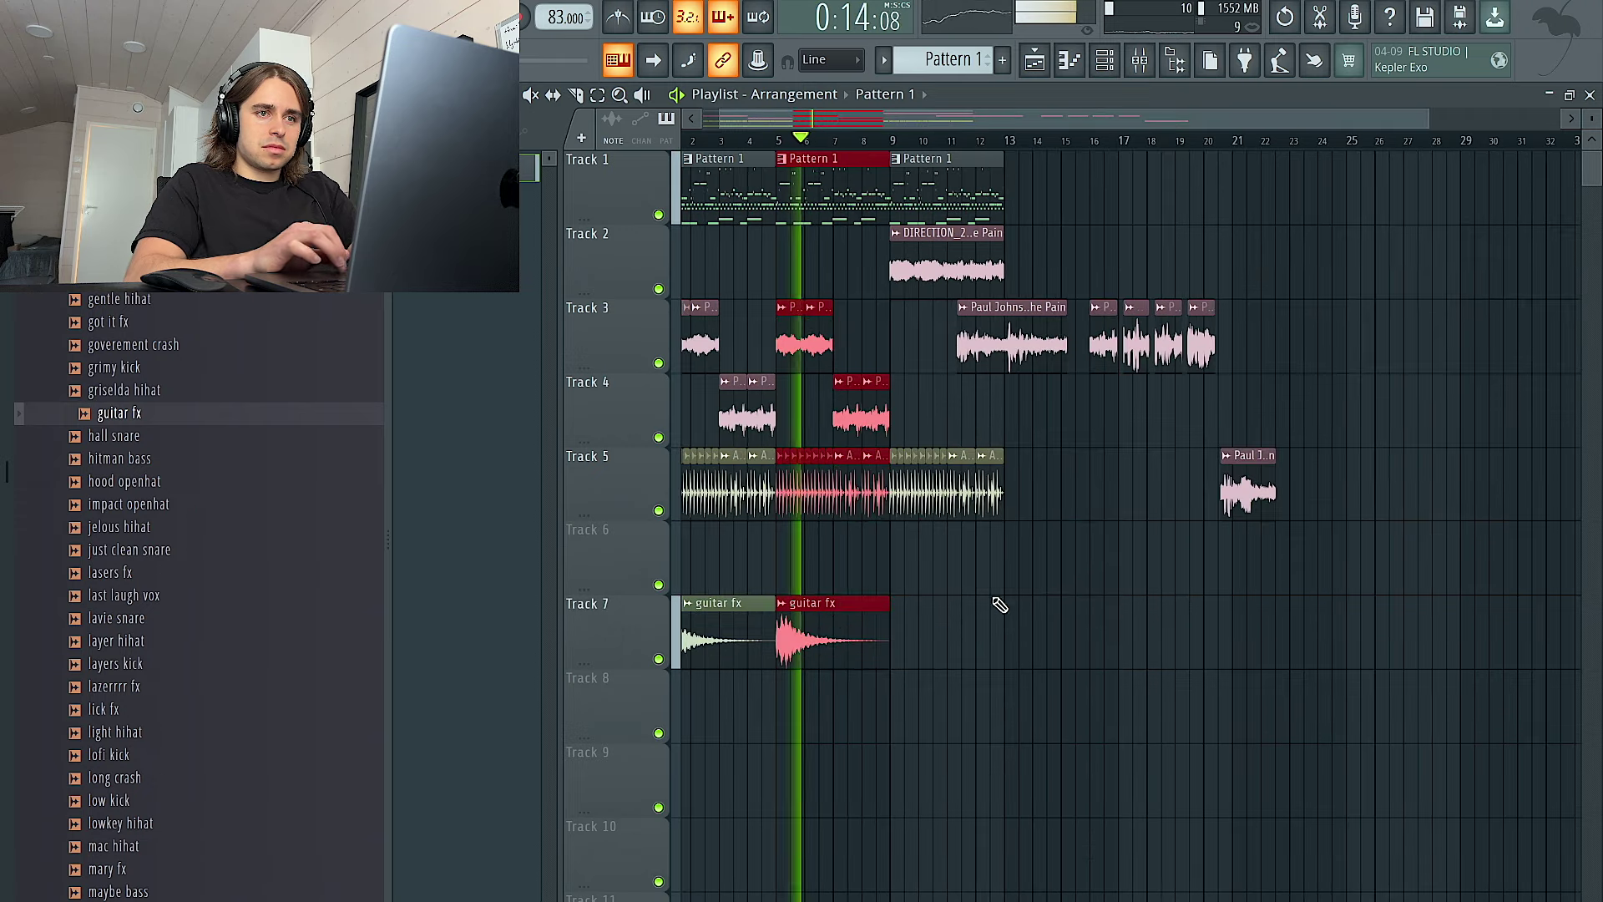
# Move the leftover Paul Johnson Singers clips so the first starts at bar 17, and set the project tempo to 84 BPM
pyautogui.moveTo(1398, 596); pyautogui.dragTo(957, 225)
pyautogui.moveTo(981, 328); pyautogui.dragTo(1130, 327)
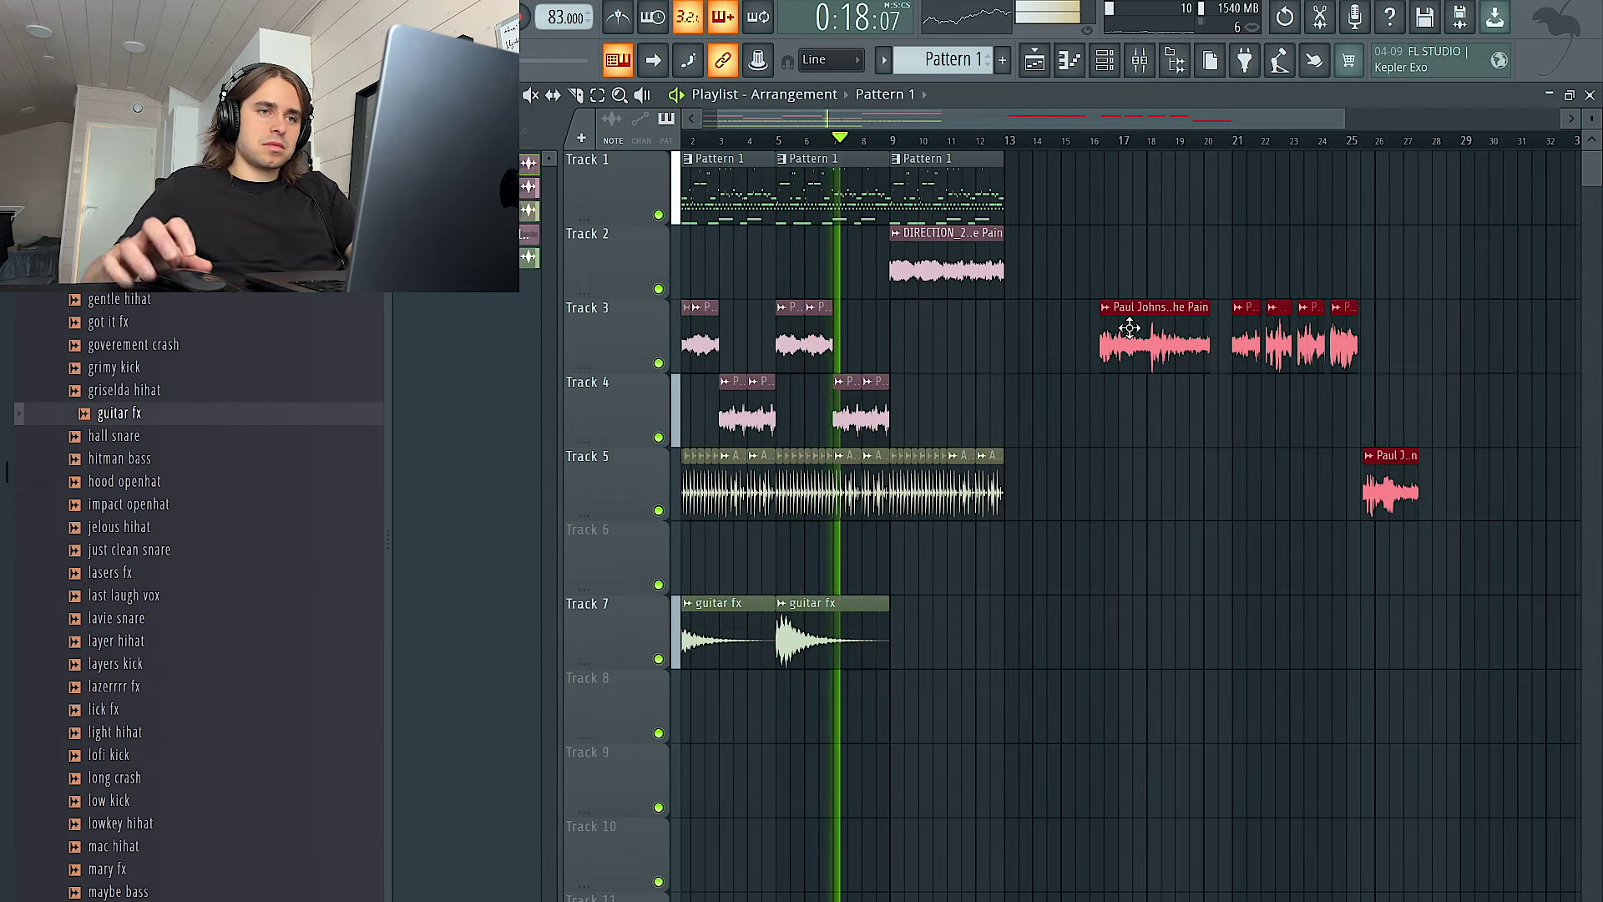
pyautogui.scroll(3, 1130, 327)
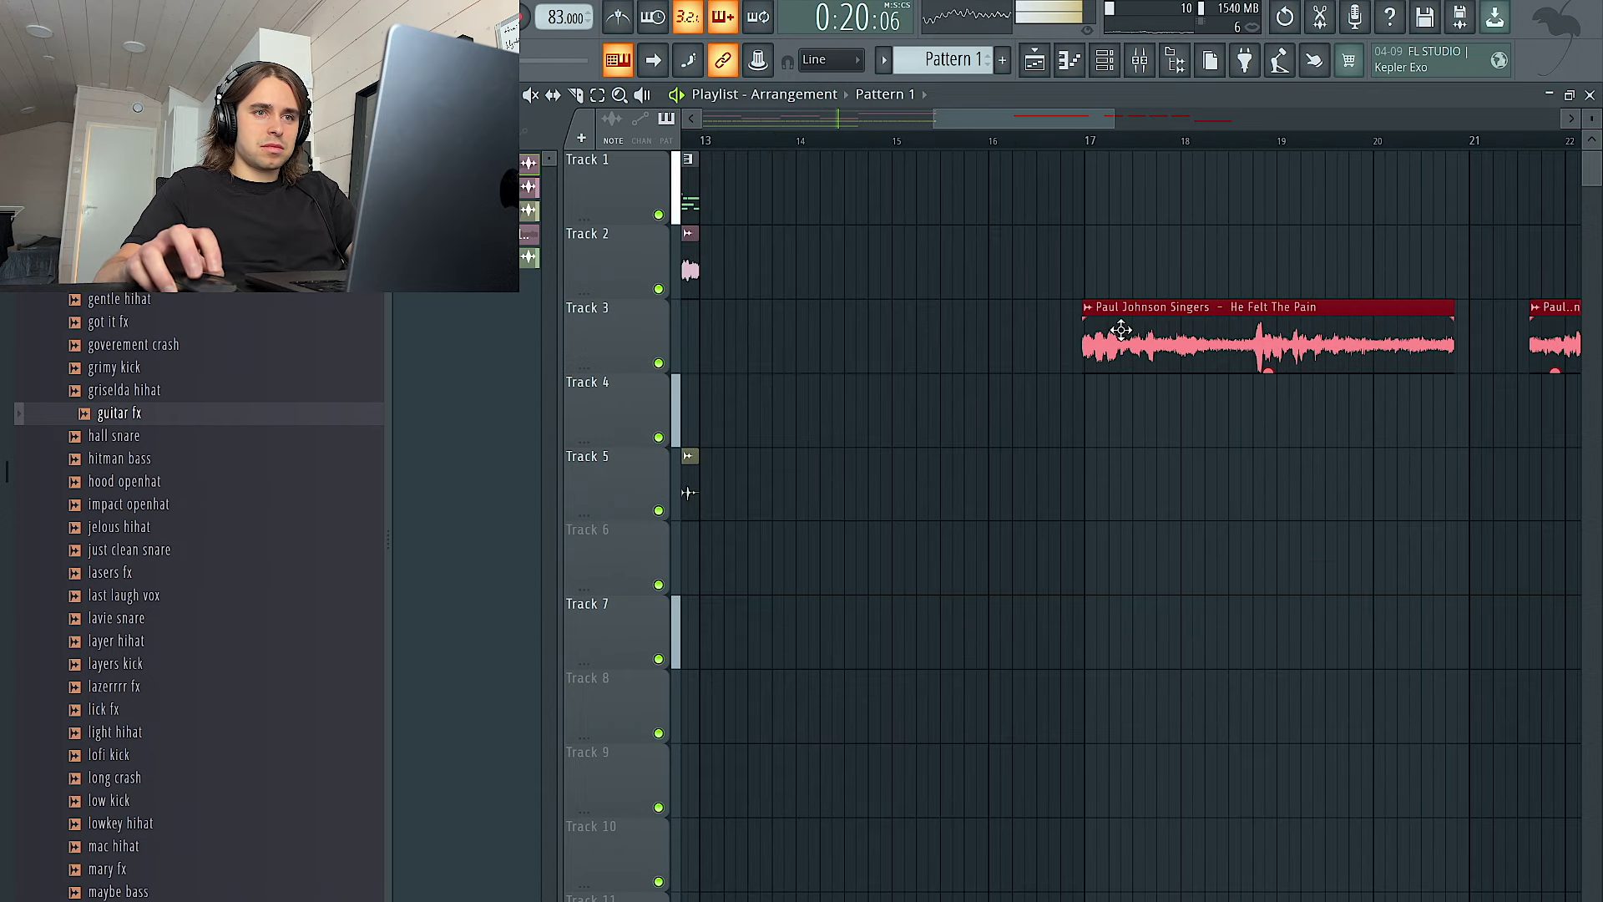
pyautogui.scroll(4, 1121, 330)
pyautogui.scroll(-4, 1081, 342)
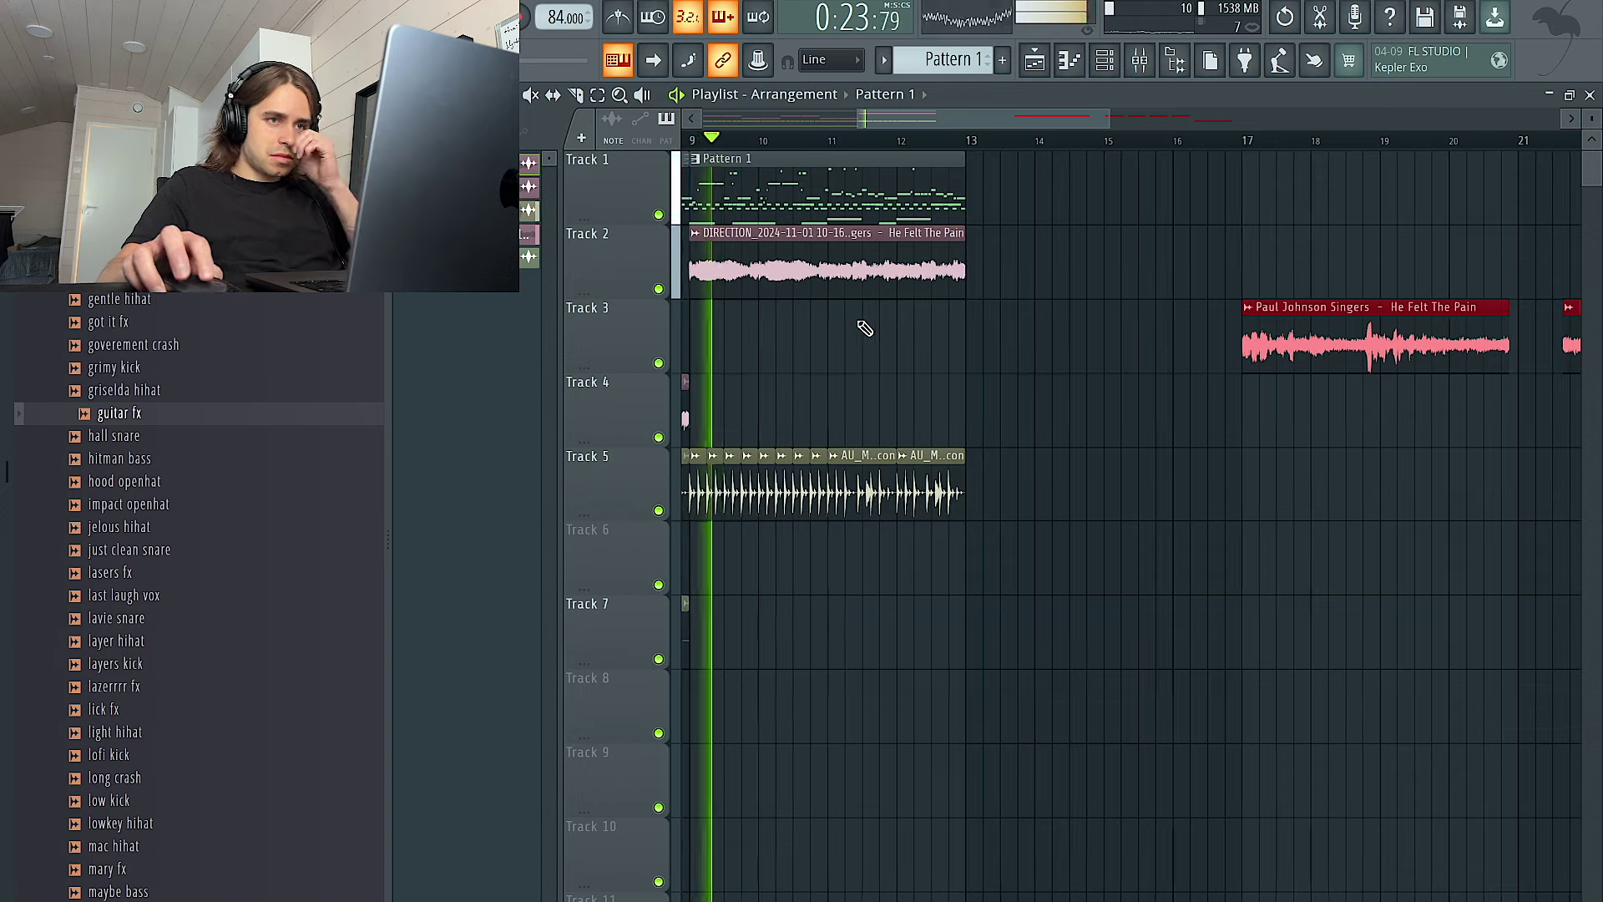
pyautogui.hscroll(-5, 865, 326)
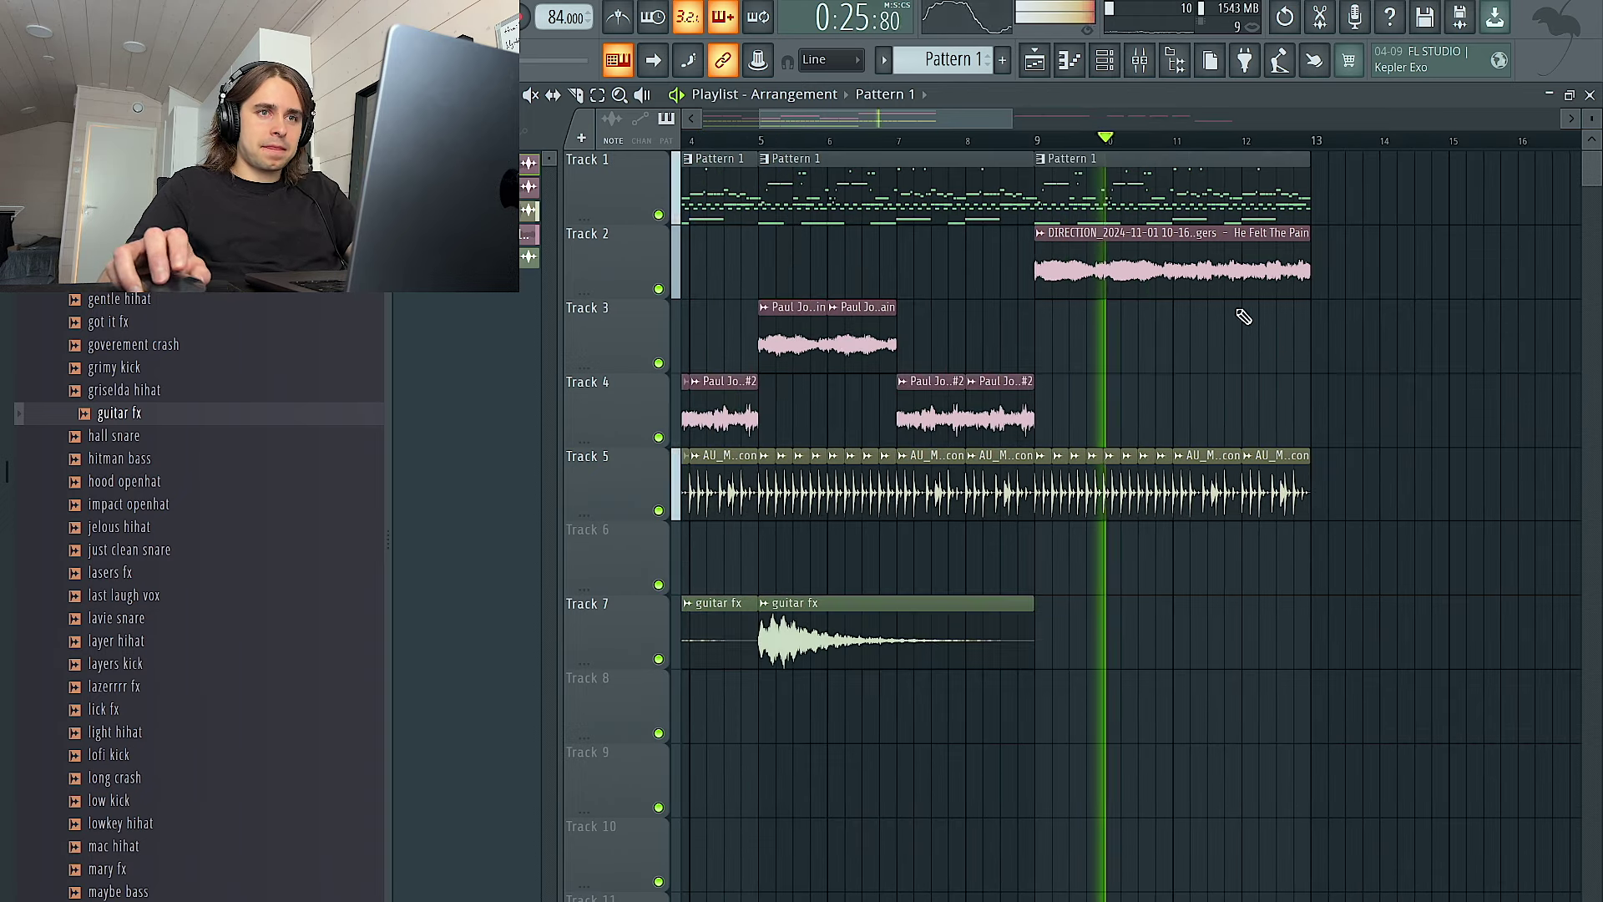
# Route the DIRECTION audio clip to mixer track 3 and load Fruity Parametric EQ 2 in its first effect slot
pyautogui.hscroll(3, 1051, 170)
pyautogui.moveTo(1242, 647); pyautogui.dragTo(884, 208)
pyautogui.keyDown('ctrl'); pyautogui.click(1037, 273); pyautogui.keyUp('ctrl')
pyautogui.doubleClick(1036, 273)
pyautogui.click(990, 226)
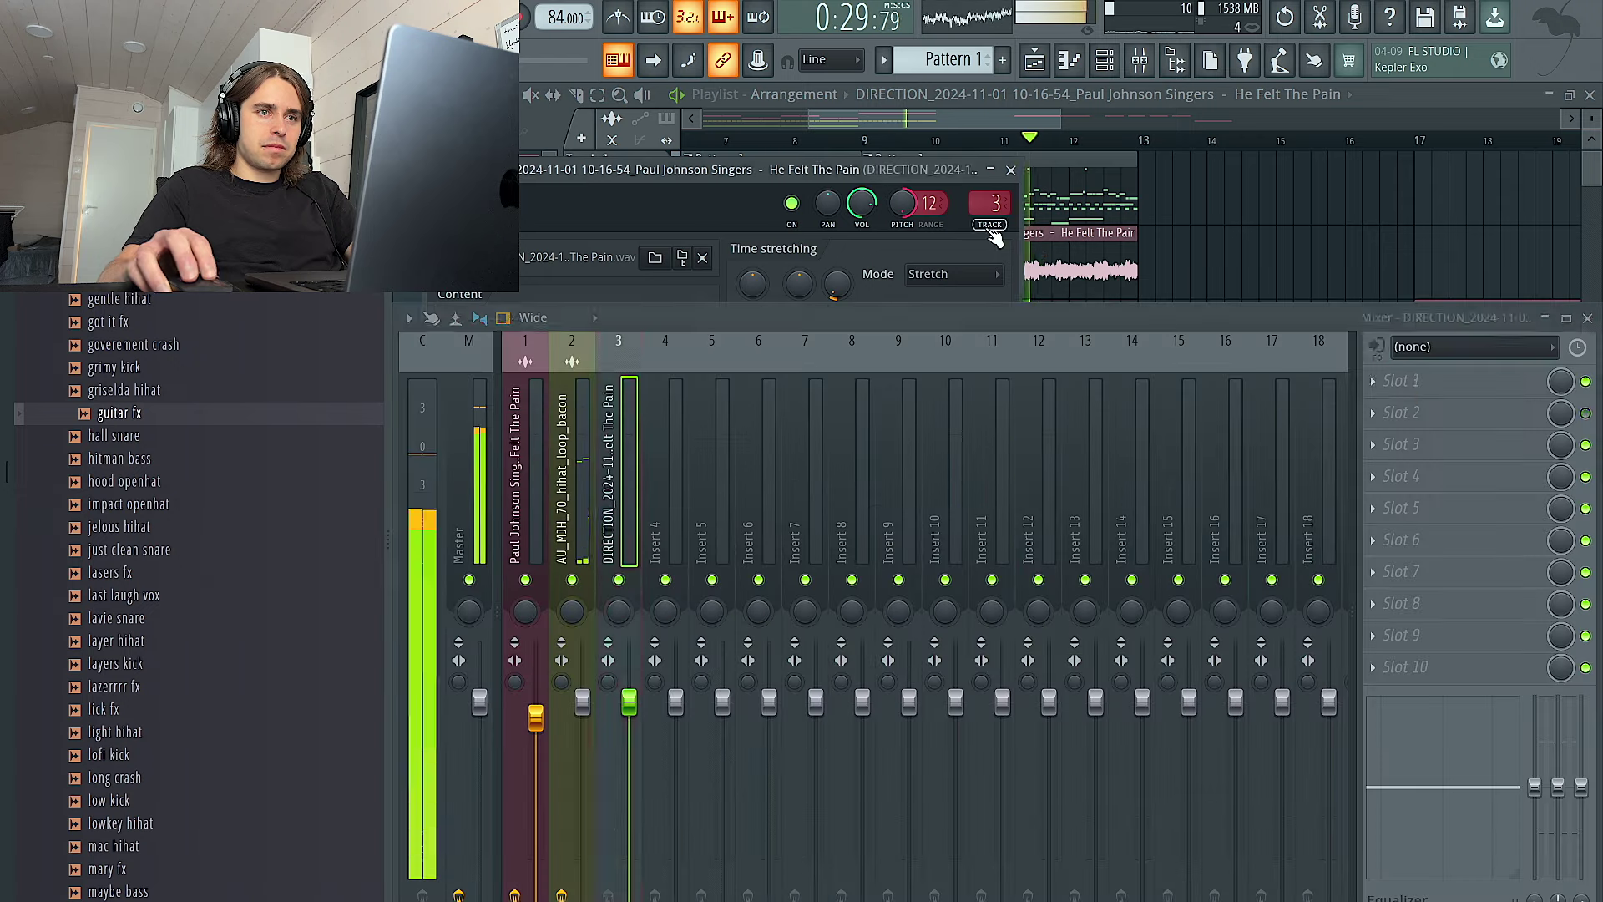
pyautogui.click(1392, 373)
pyautogui.click(1151, 567)
# Duplicate the Pattern 1, DIRECTION and hi-hat clips of bars 9 to 13 into the four bars starting at bar 13
pyautogui.rightClick(1328, 209)
pyautogui.moveTo(1191, 591); pyautogui.dragTo(877, 150)
pyautogui.hotkey('ctrl', 'b')
pyautogui.rightClick(1110, 476)
pyautogui.moveTo(1110, 476); pyautogui.dragTo(874, 487)
# Cut the low and high ends of the DIRECTION mixer track with high-pass and low-pass bands in Parametric EQ 2
pyautogui.press('F9')
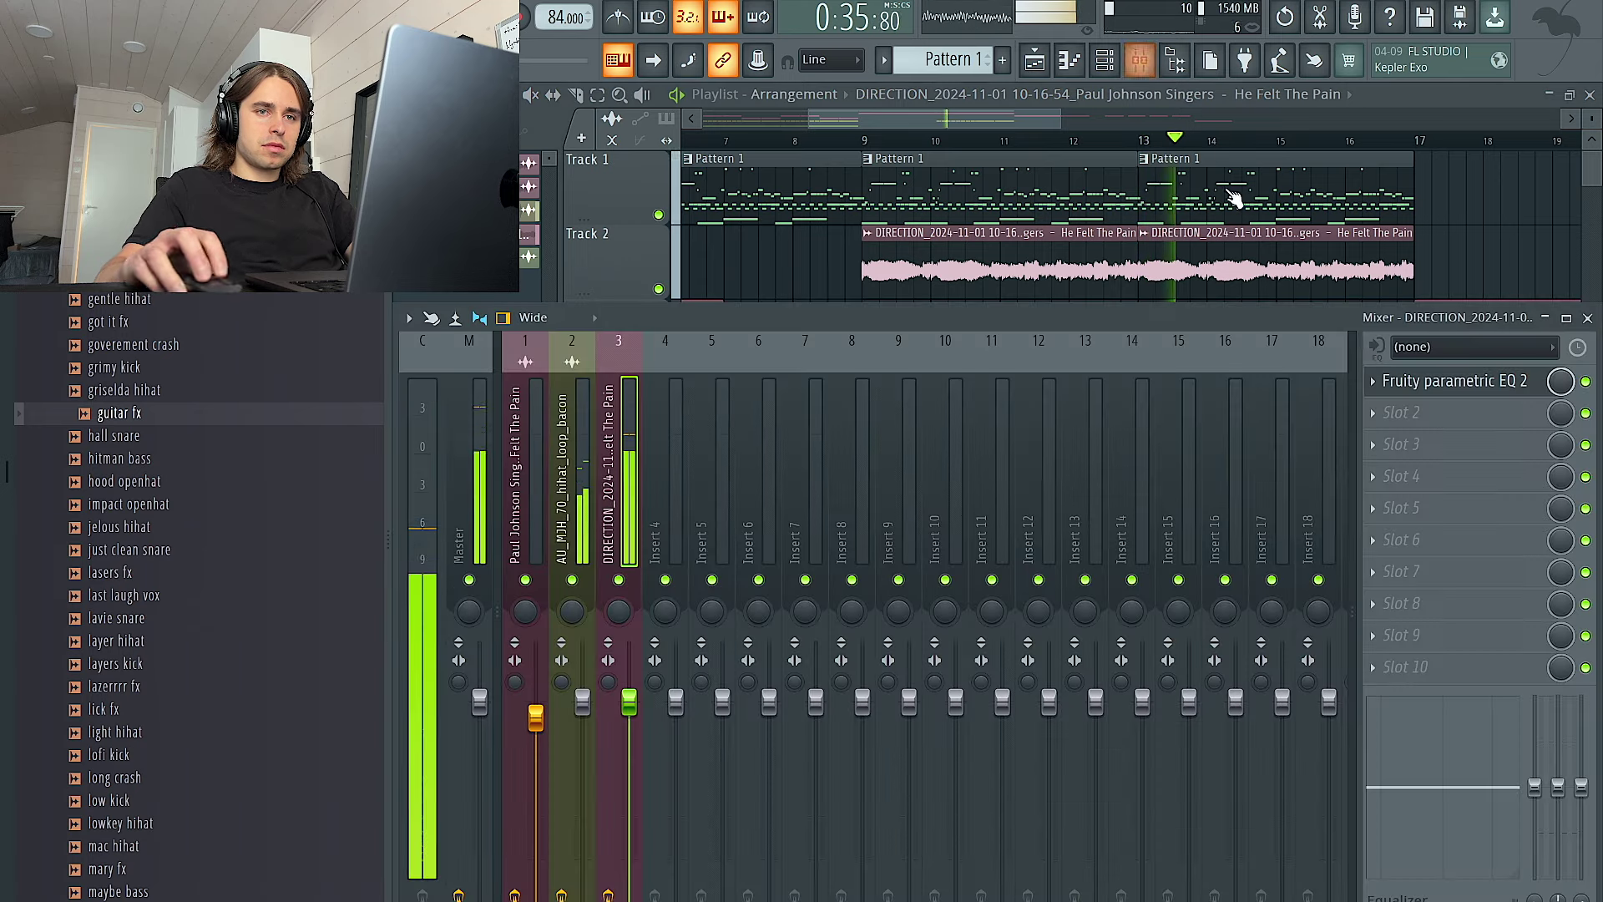
pyautogui.click(1447, 382)
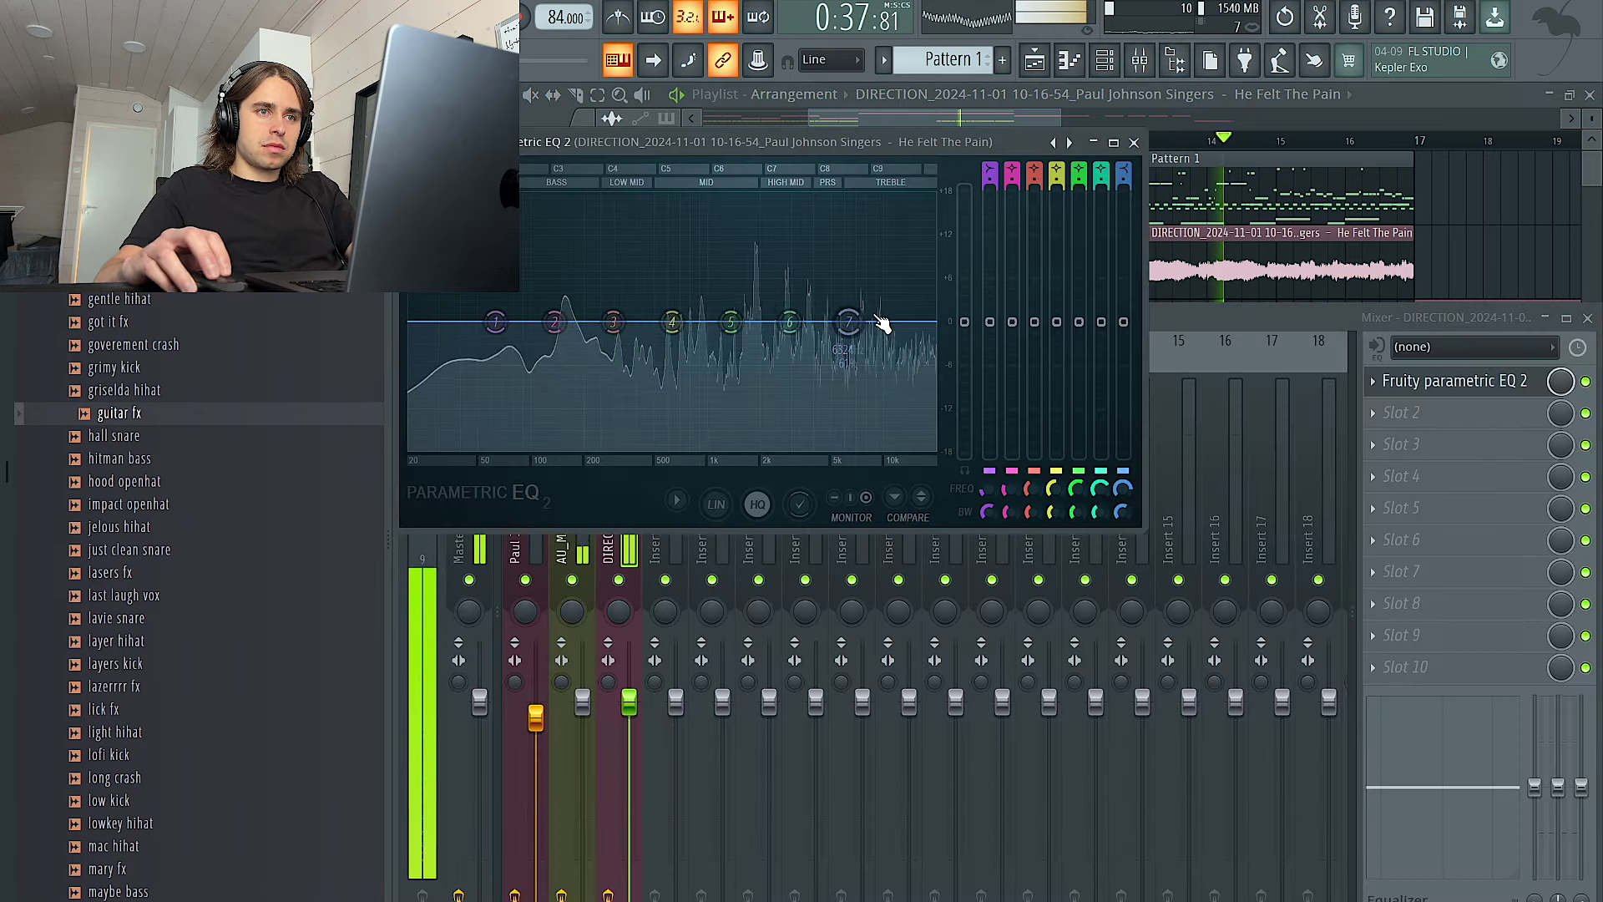
pyautogui.click(1070, 143)
pyautogui.moveTo(933, 346); pyautogui.dragTo(777, 321)
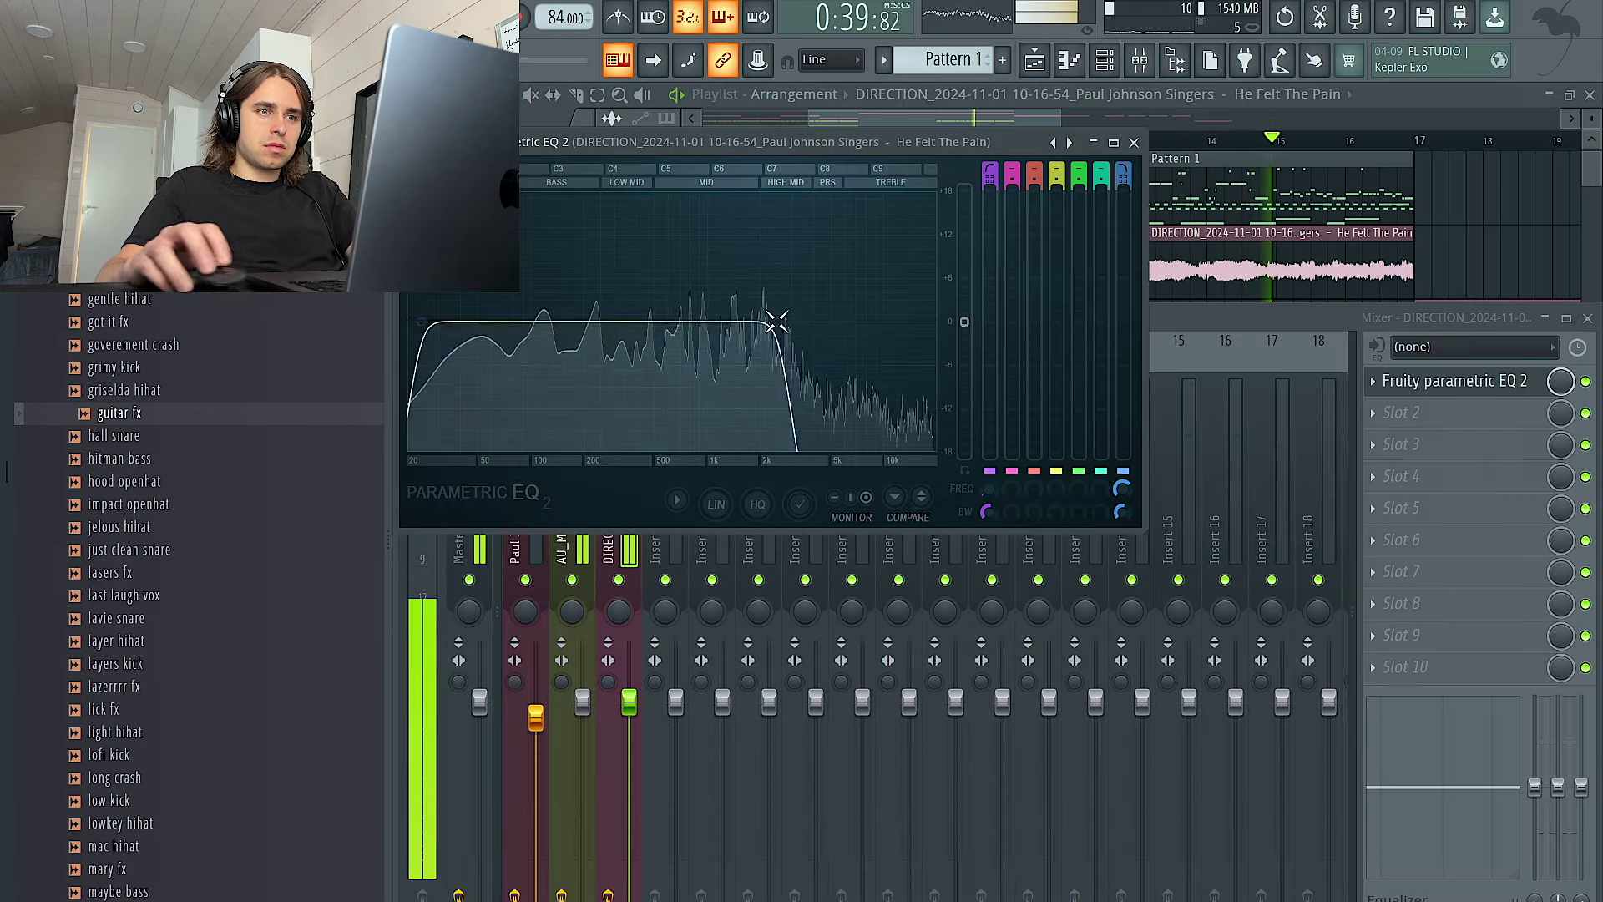
pyautogui.moveTo(447, 337); pyautogui.dragTo(578, 334)
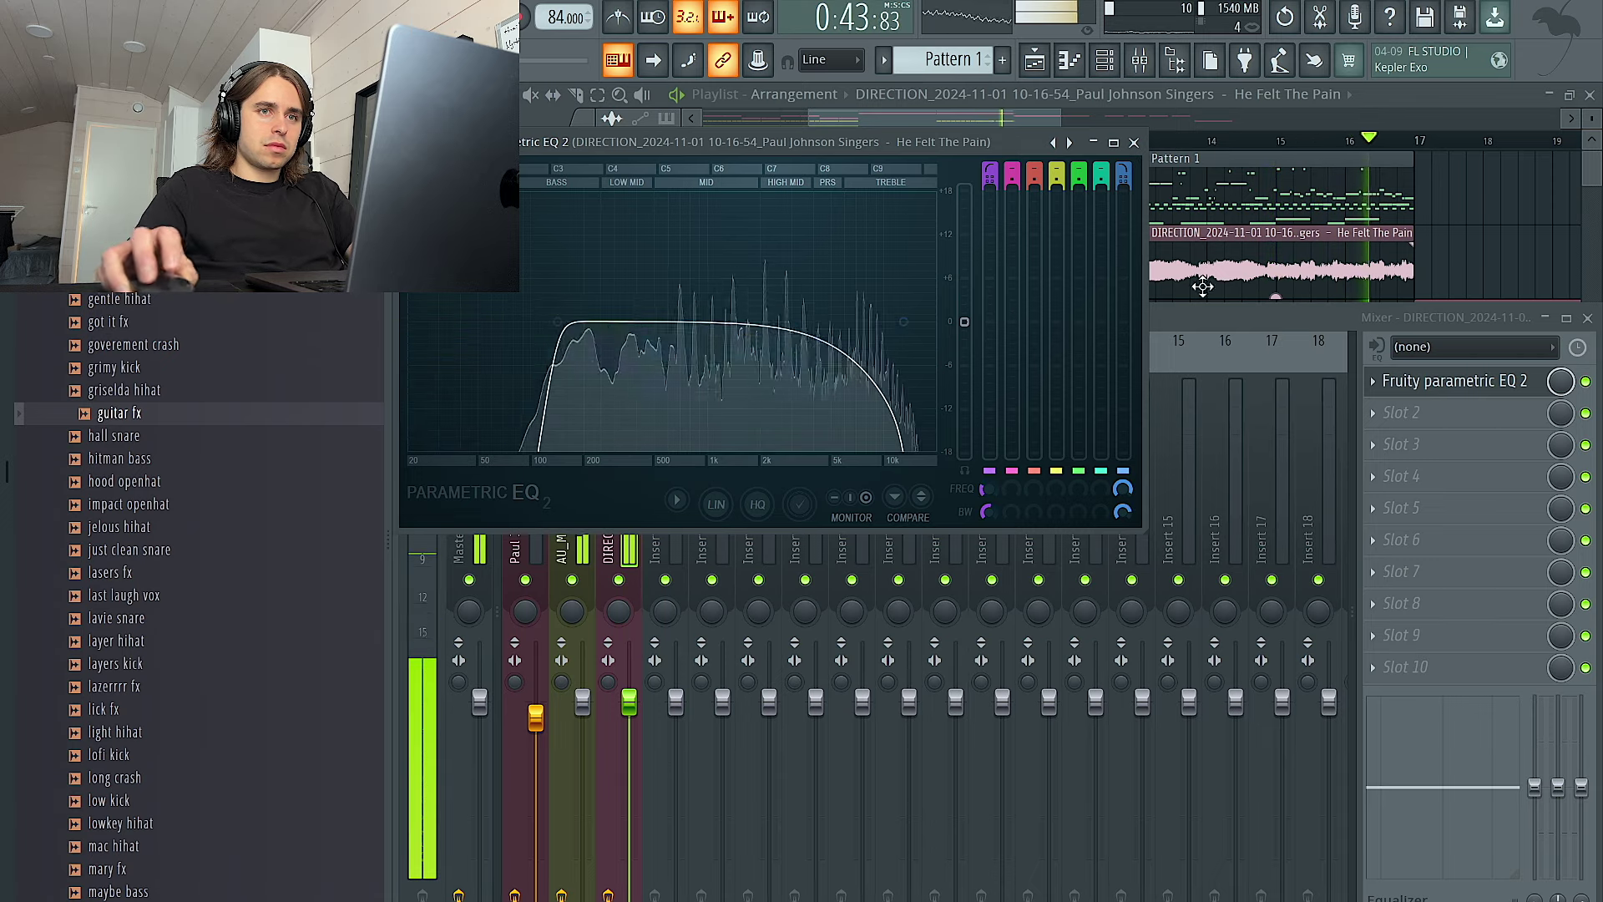
# Replace the long Paul Johnson Singers clip at bar 17 with a short chop, parking the long one on Track 7 and making both unique
pyautogui.moveTo(1469, 280); pyautogui.dragTo(1130, 280)
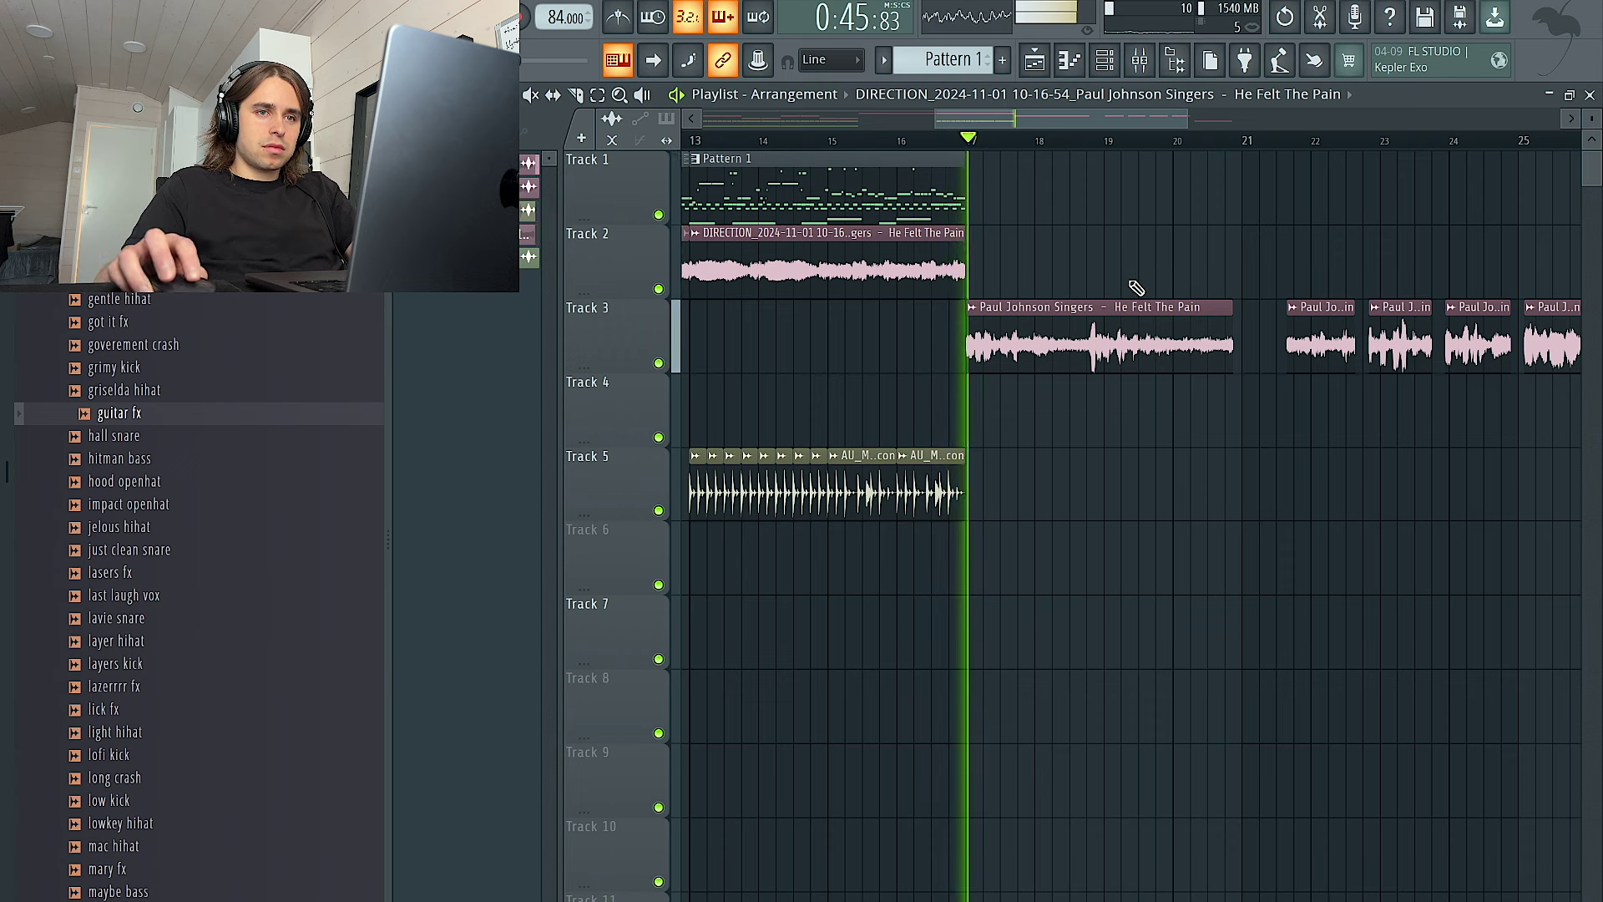
pyautogui.click(972, 307)
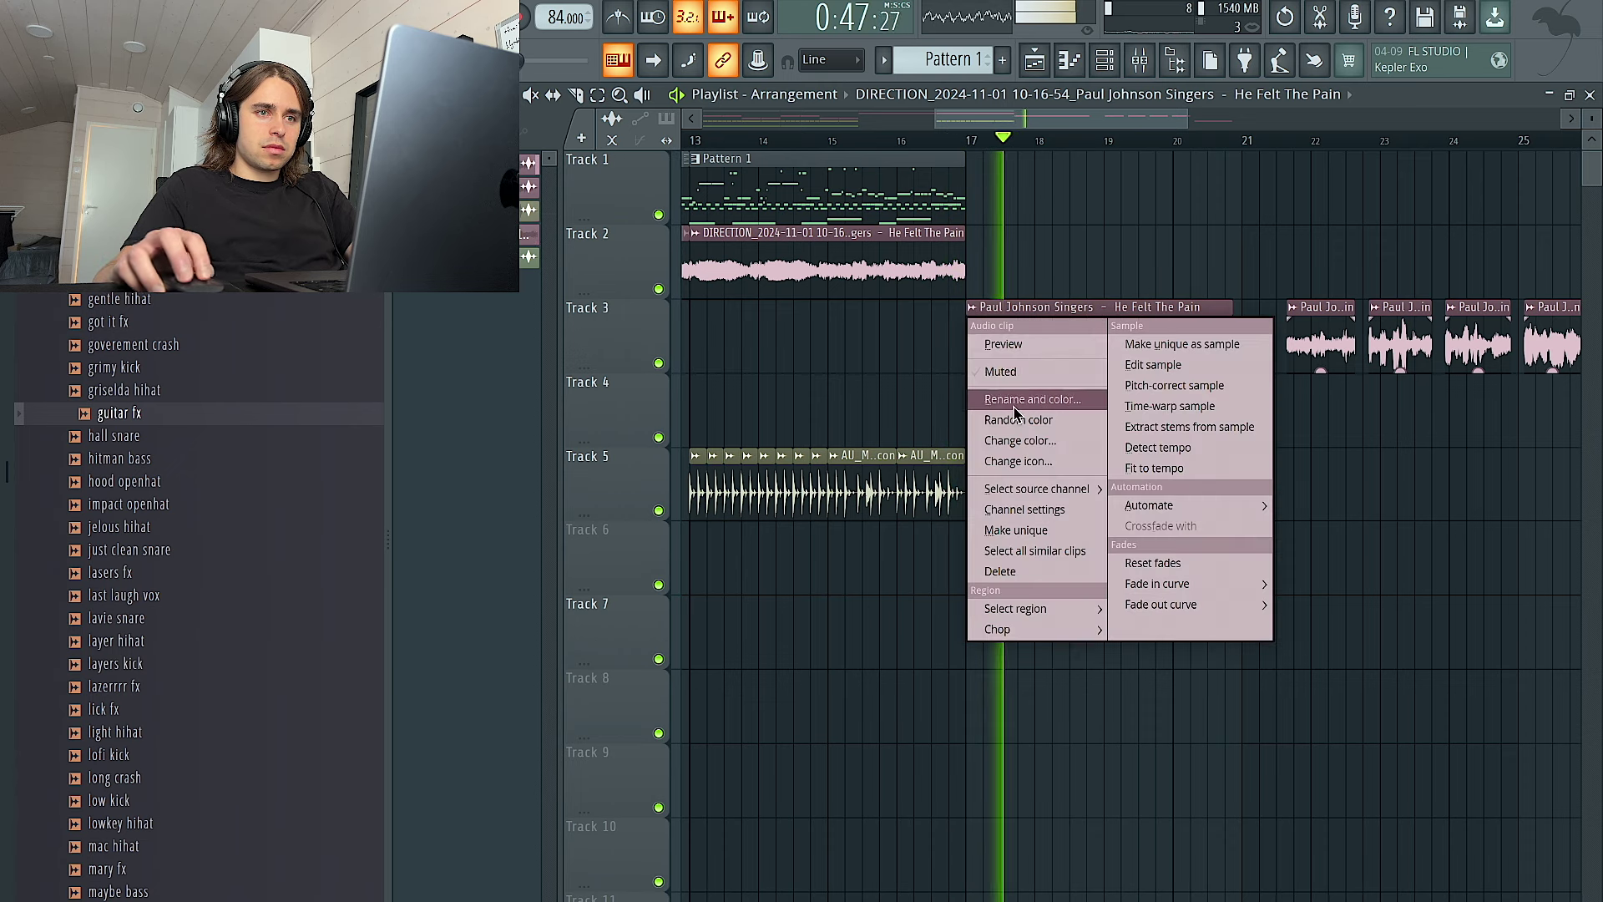
pyautogui.click(1036, 533)
pyautogui.scroll(3, 1145, 307)
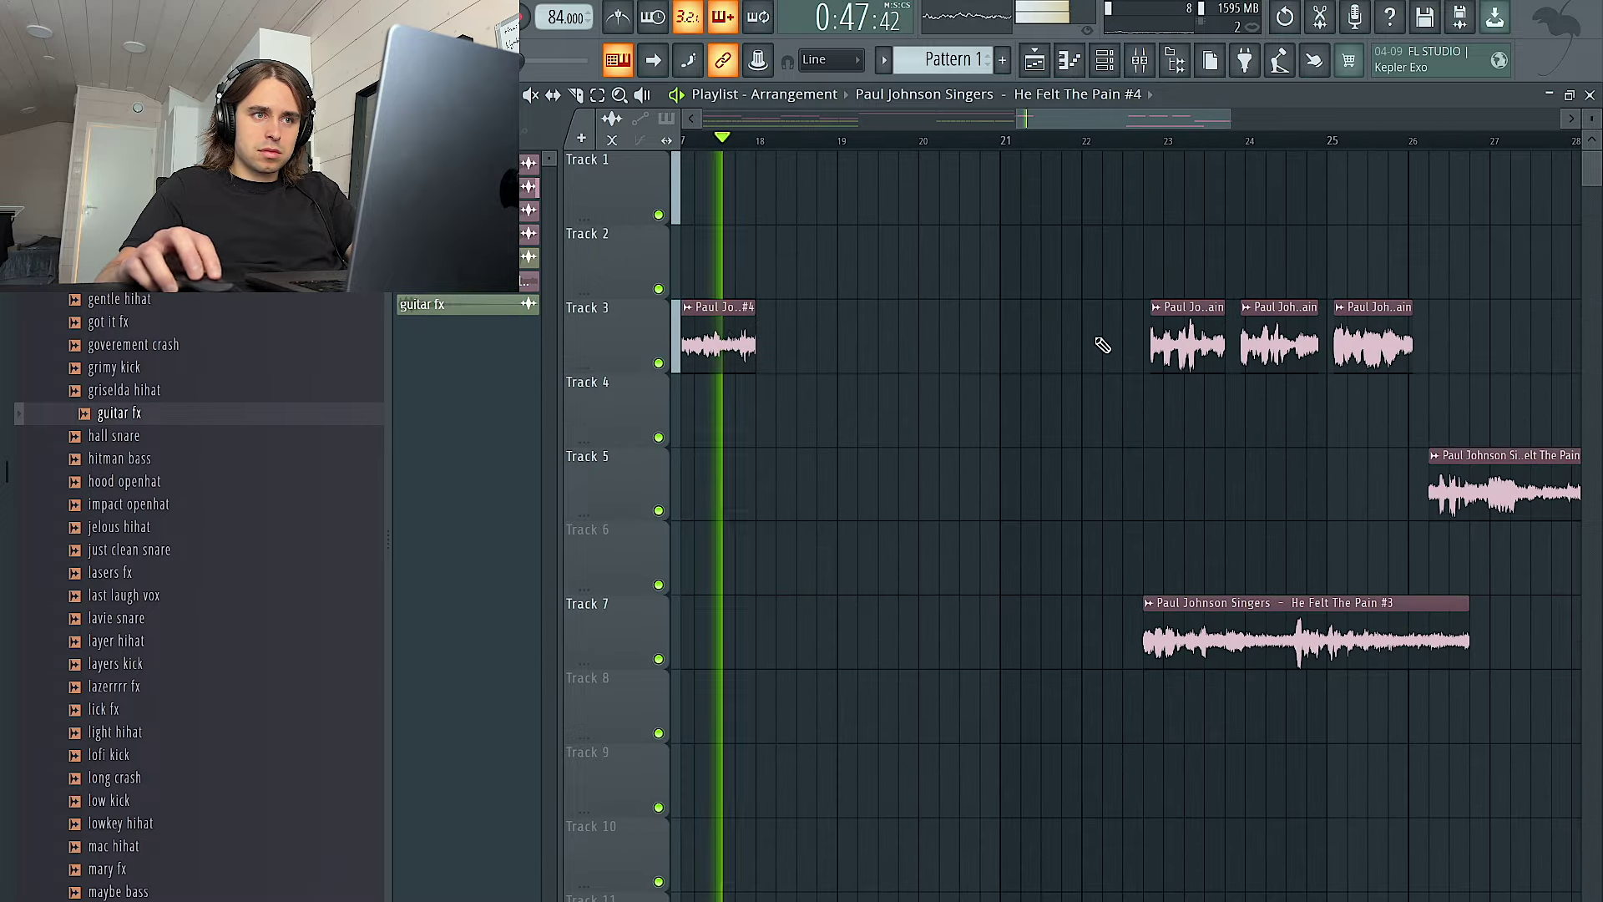
# Repeat the first vocal chop at bar 18 on Track 3, move the next chop to bar 19, and play them back
pyautogui.click(727, 330)
pyautogui.moveTo(1208, 343); pyautogui.dragTo(900, 343)
pyautogui.scroll(3, 863, 347)
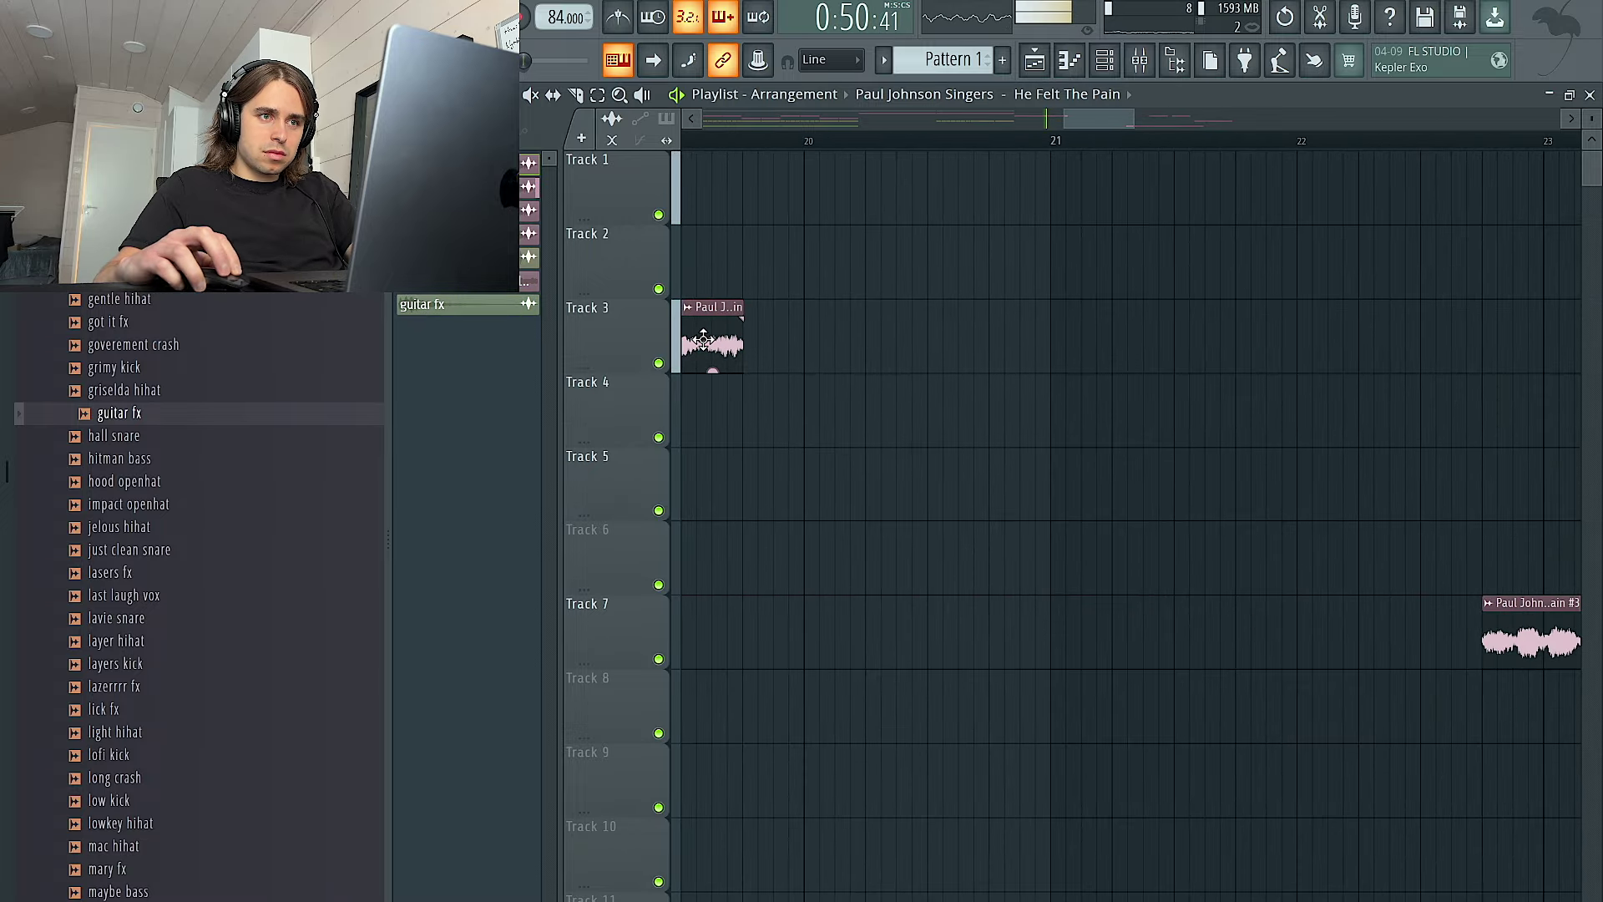
pyautogui.hscroll(-3, 768, 335)
pyautogui.moveTo(918, 338); pyautogui.dragTo(896, 343)
pyautogui.press('space')
pyautogui.press('space')
pyautogui.hscroll(-4, 916, 324)
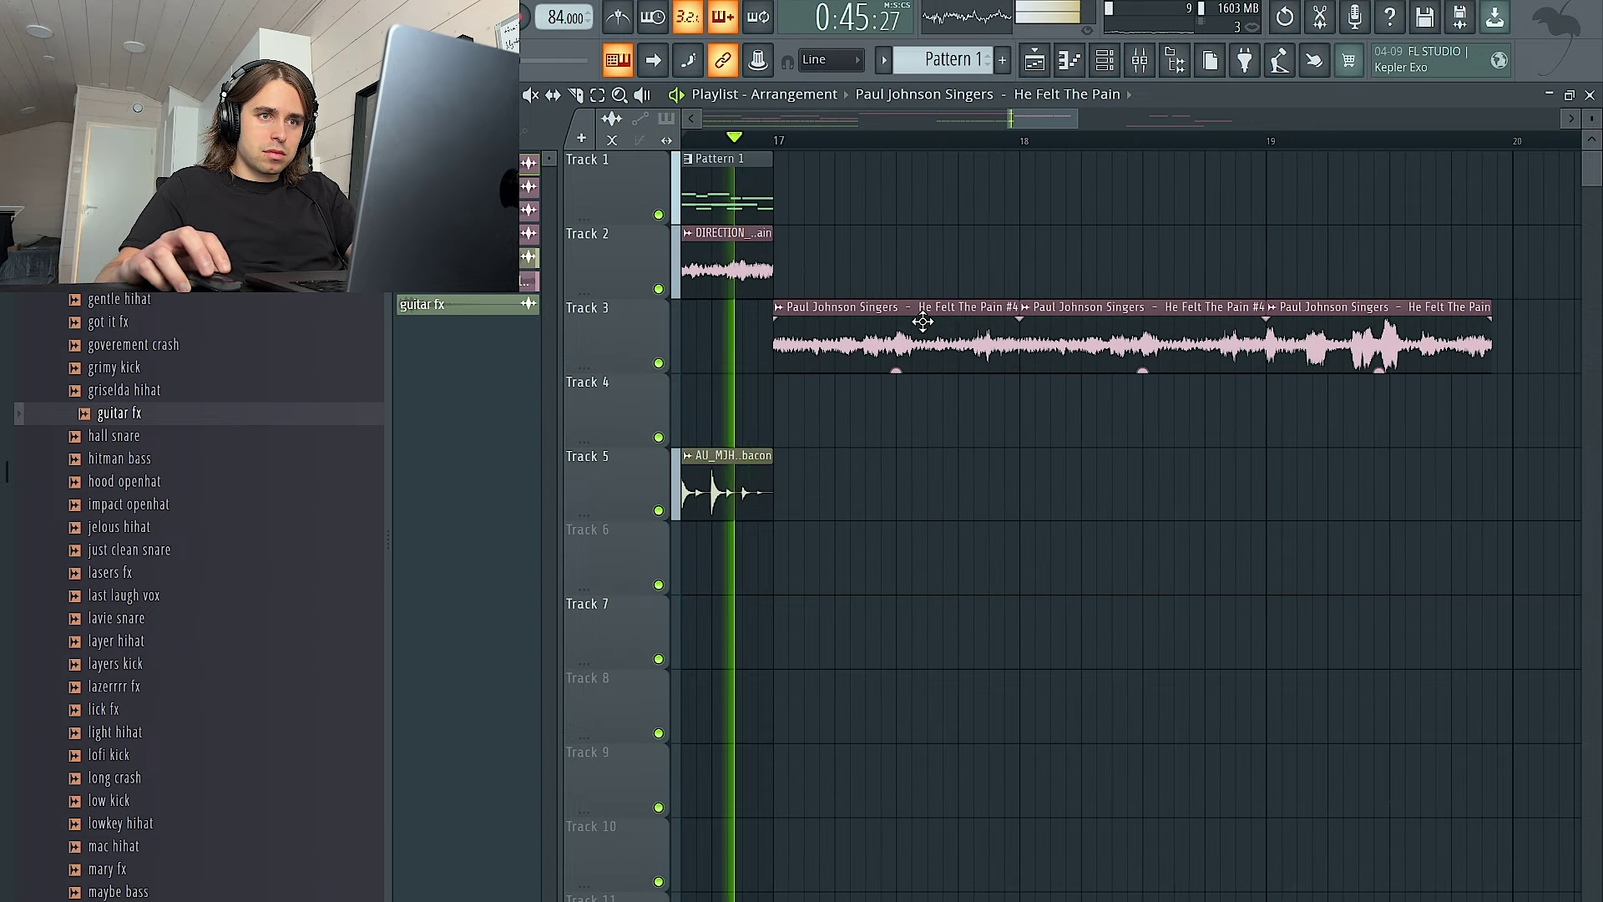
# Make the vocal chops at bars 17 to 19 unique and place the next chop at bar 20 on Track 3
pyautogui.scroll(3, 988, 318)
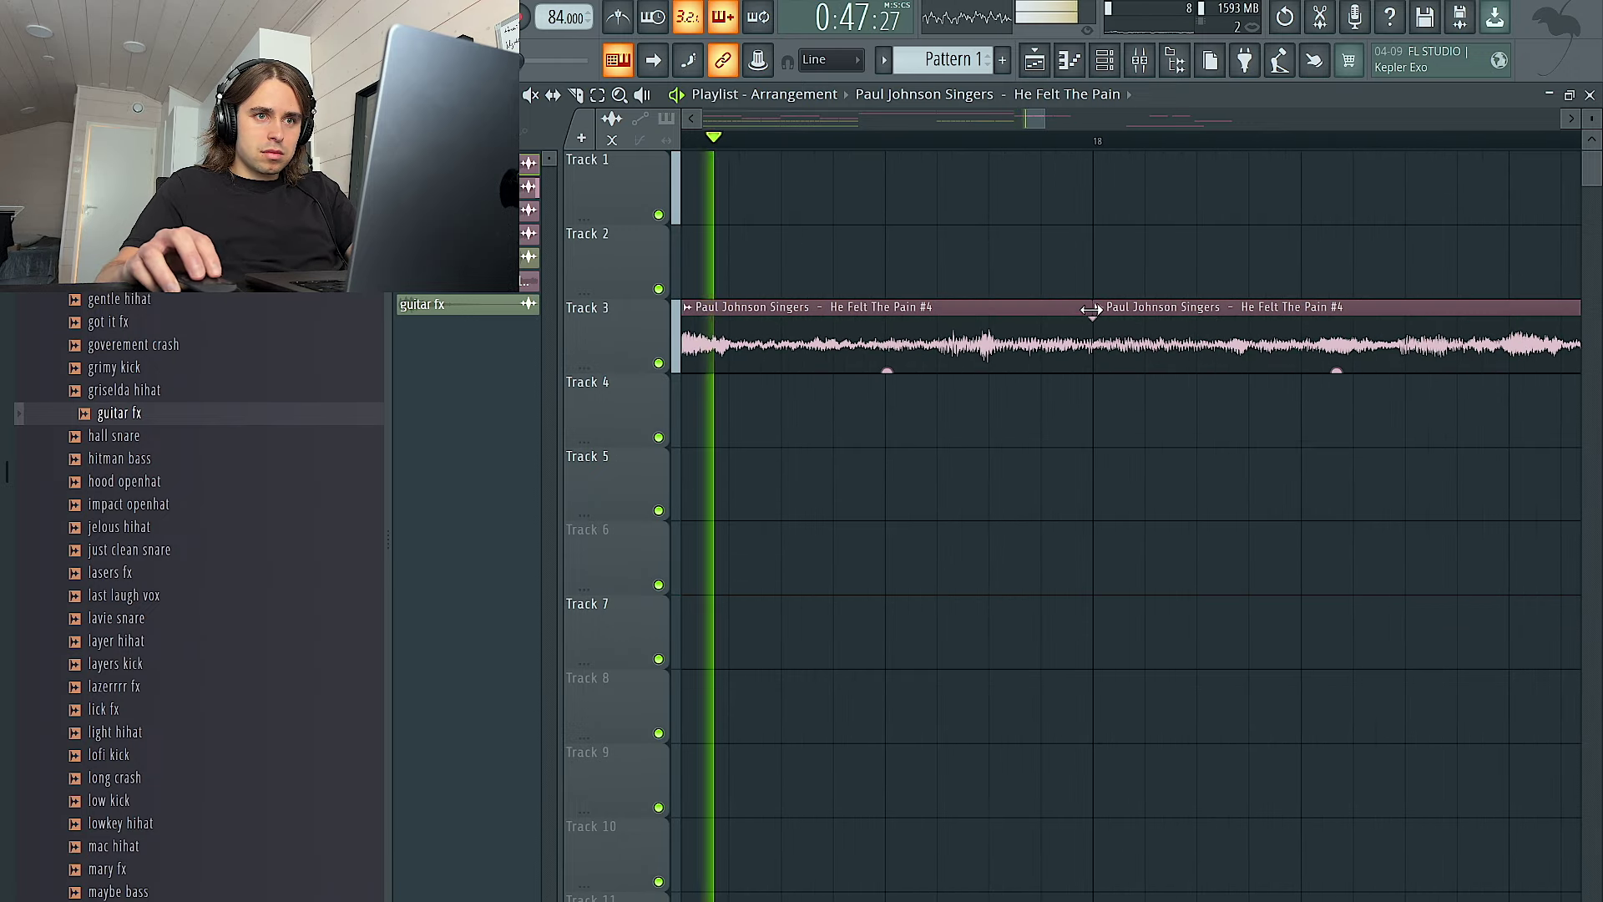
pyautogui.press('space')
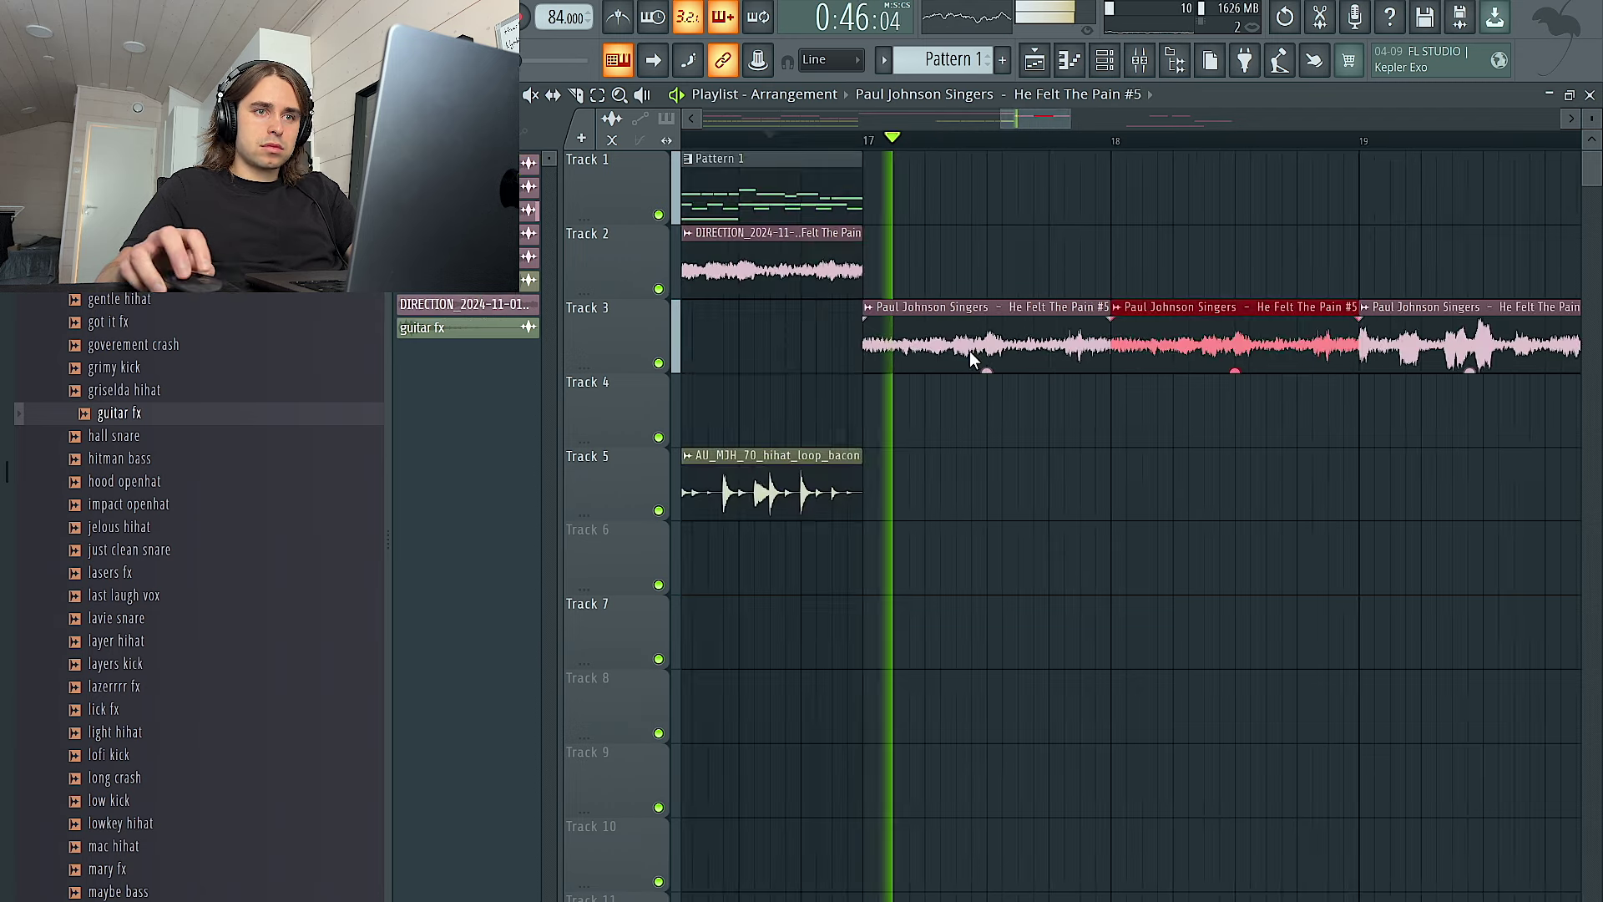
pyautogui.click(1179, 307)
pyautogui.click(1205, 400)
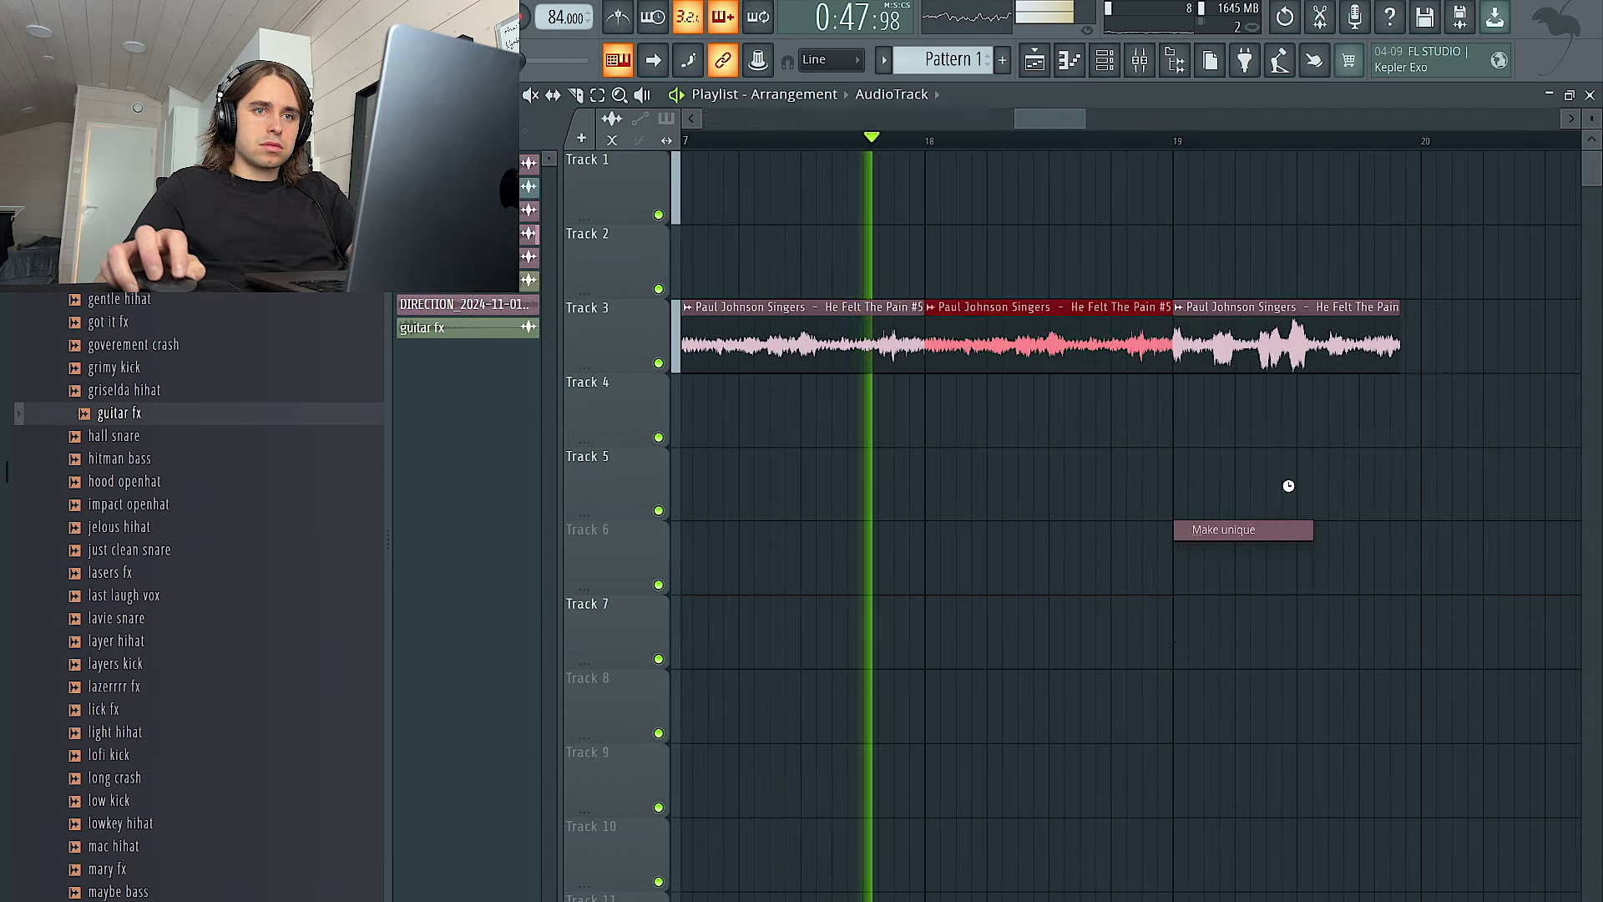
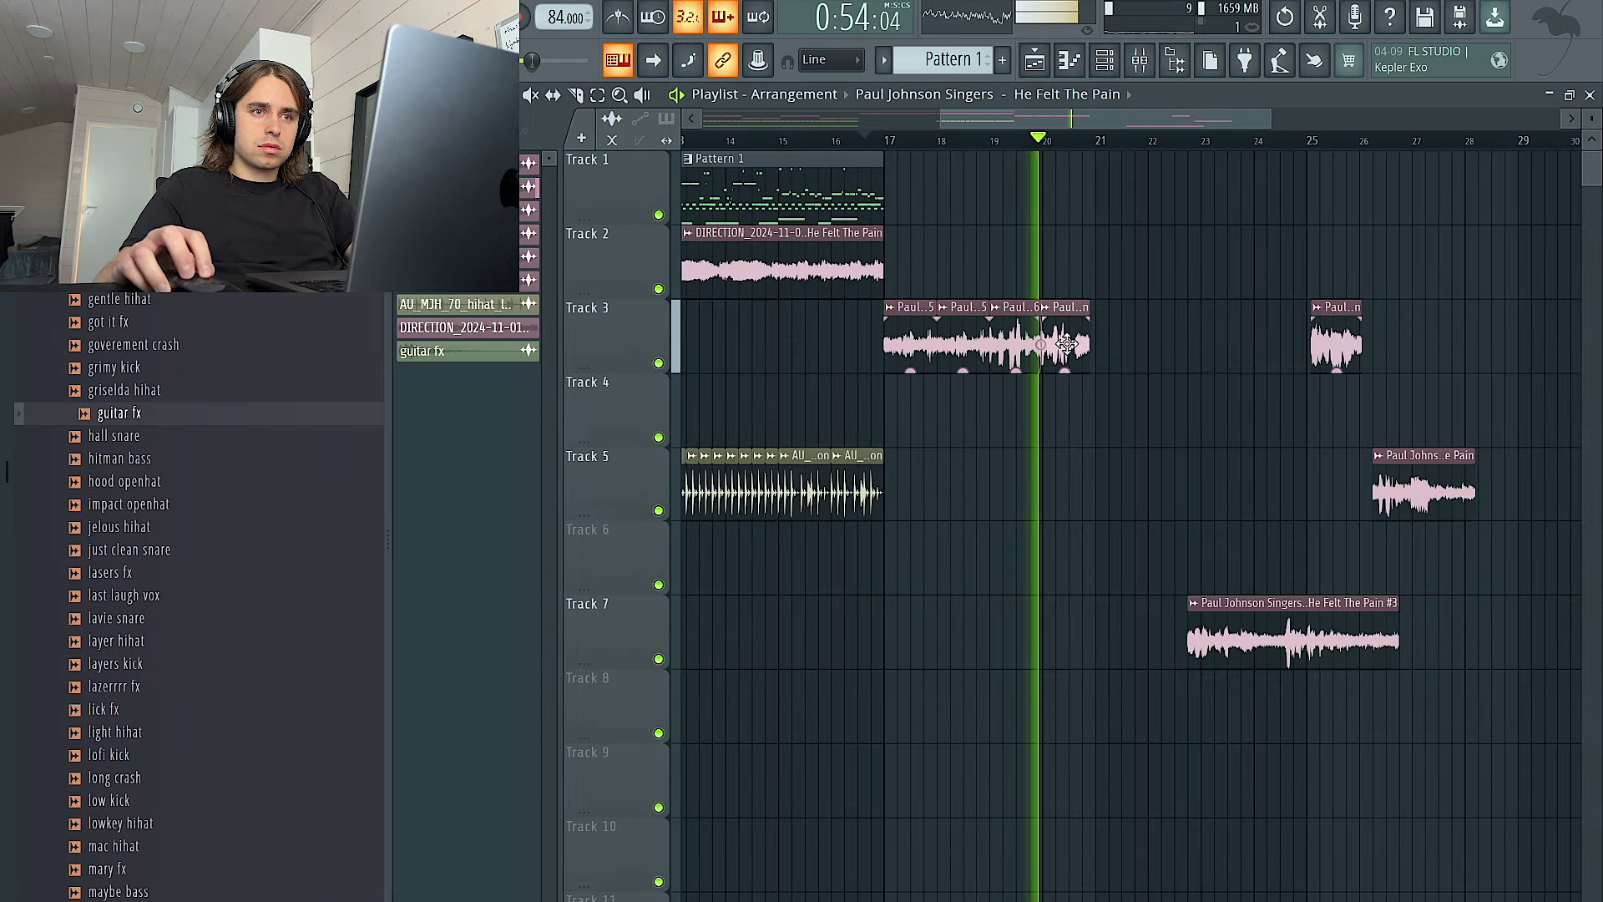
pyautogui.scroll(5, 1067, 343)
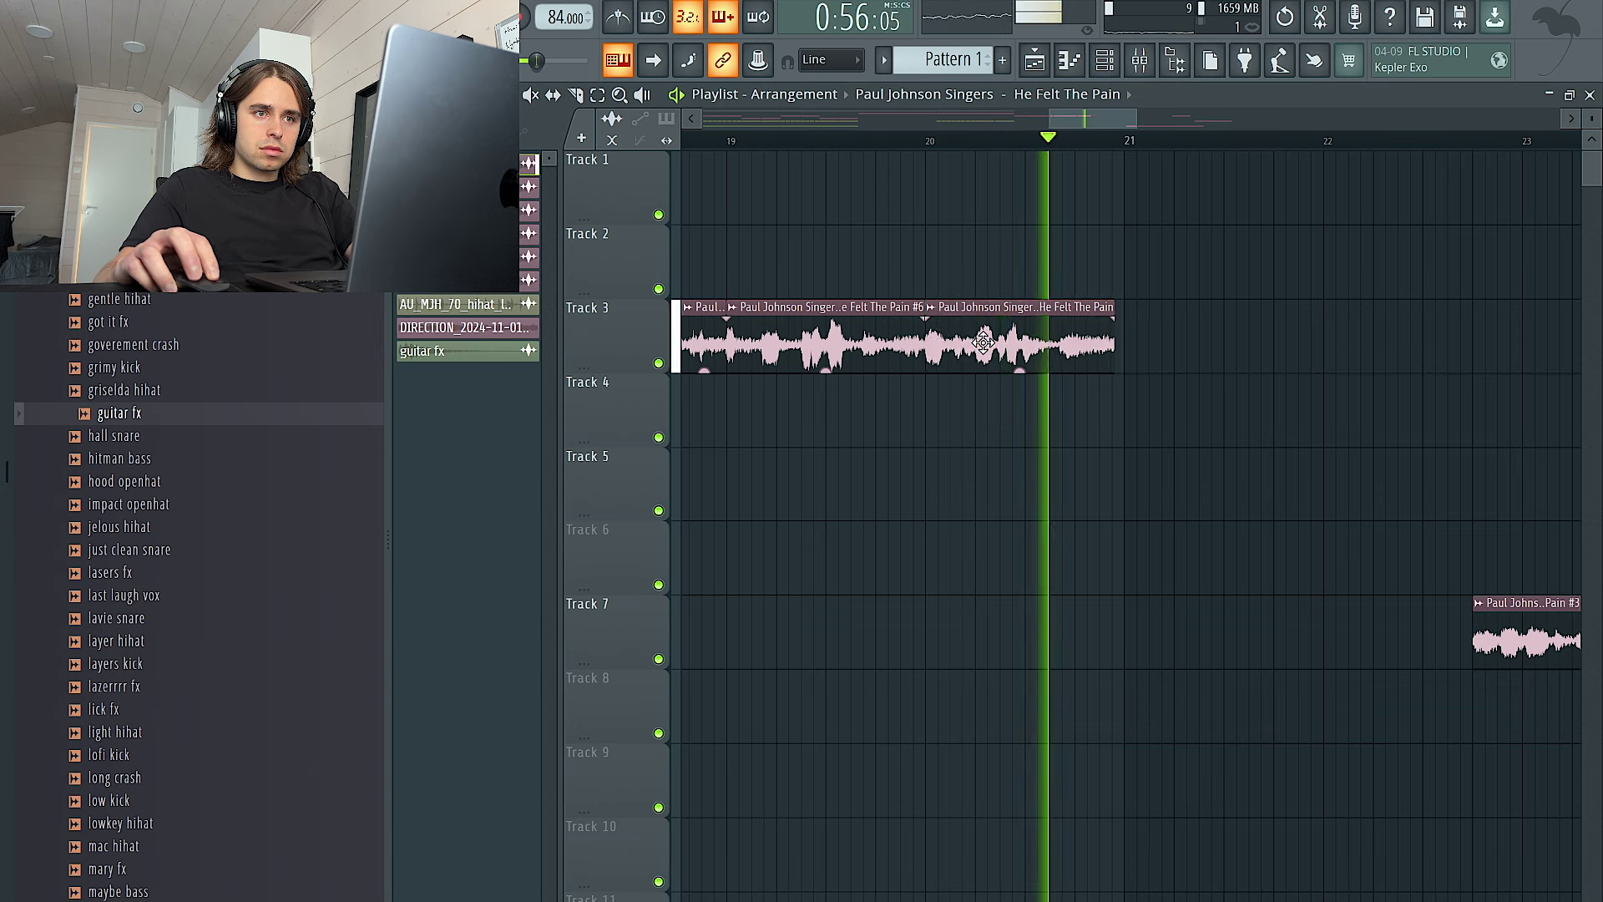
# Make the vocal chop at bar 20 on Track 3 unique and stretch it to end exactly at bar 21
pyautogui.rightClick(932, 321)
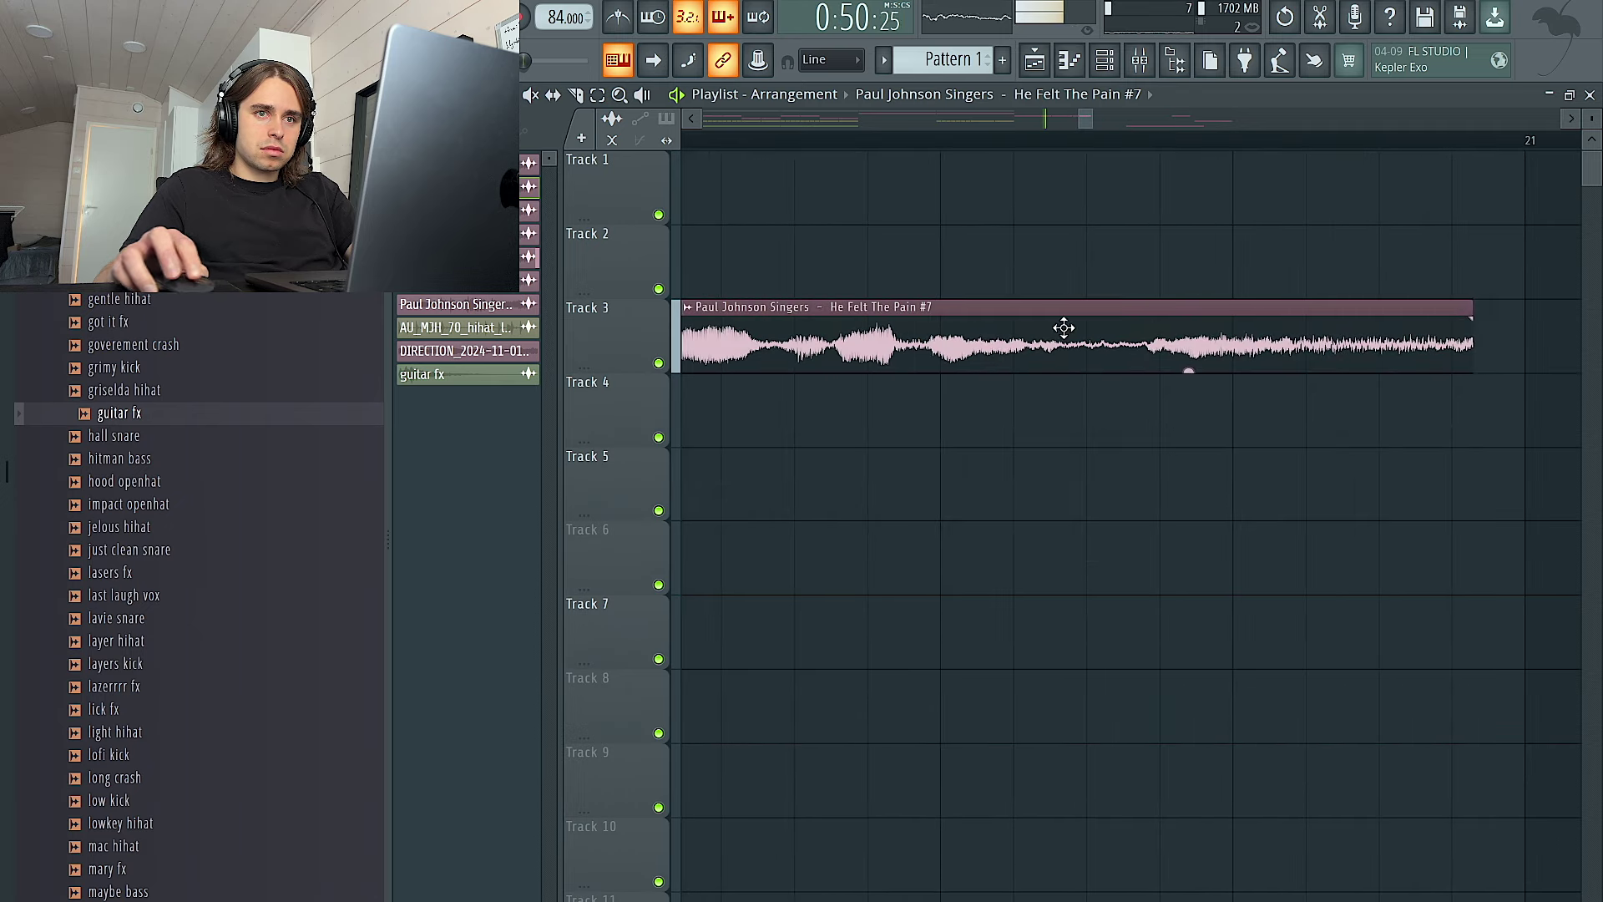
pyautogui.moveTo(1475, 306); pyautogui.dragTo(1498, 305)
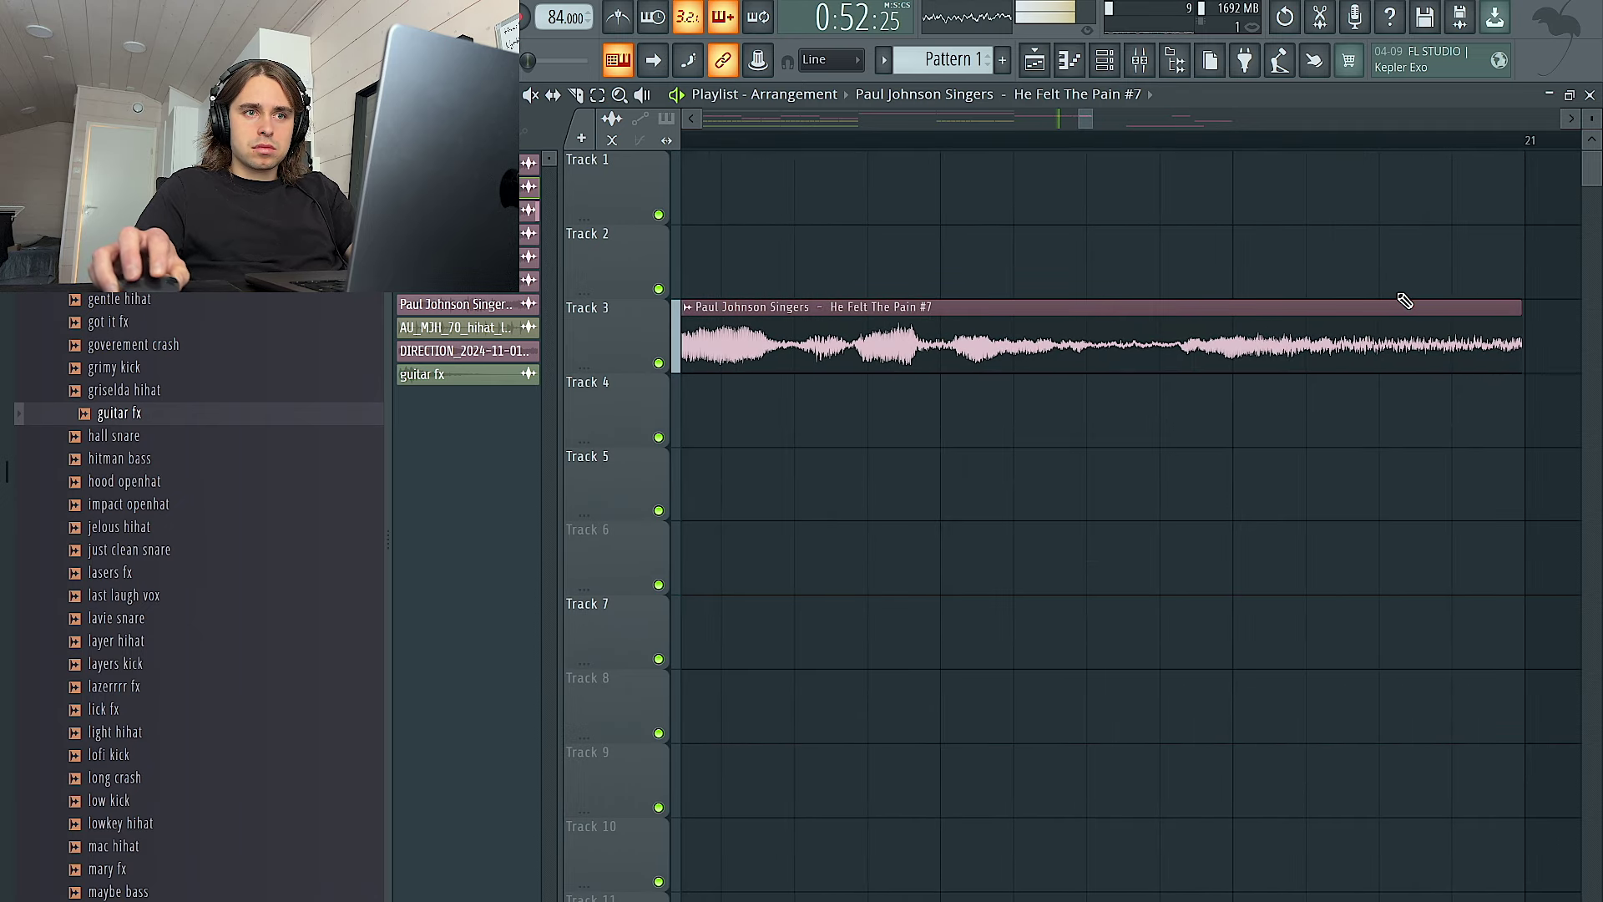
pyautogui.scroll(-1, 1323, 303)
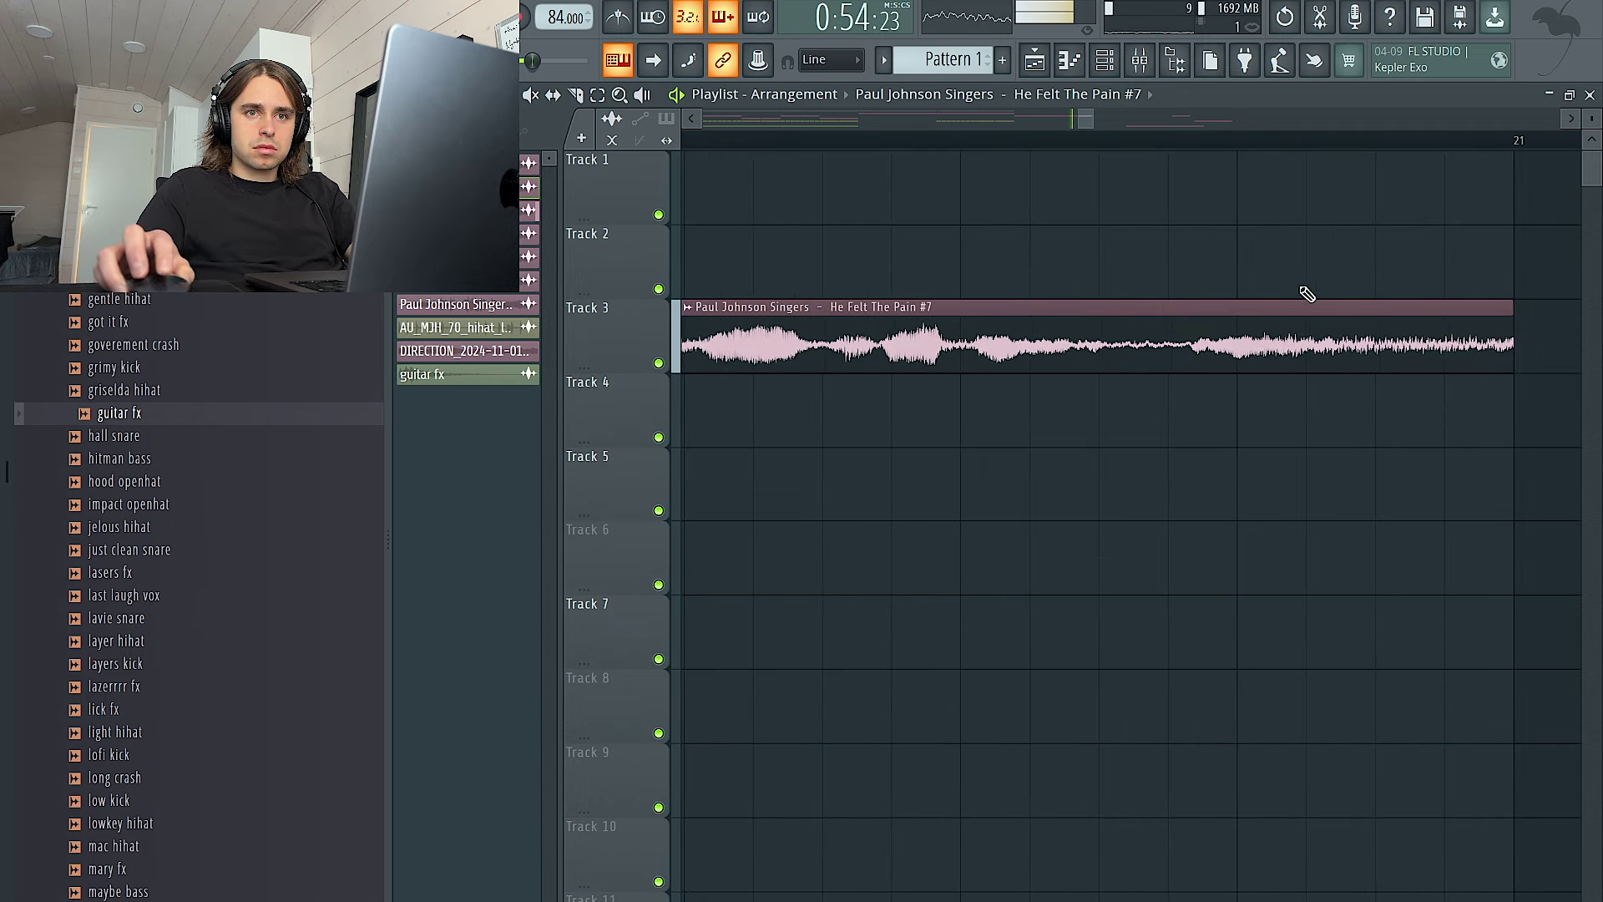
pyautogui.scroll(-7, 1287, 300)
pyautogui.scroll(6, 1232, 321)
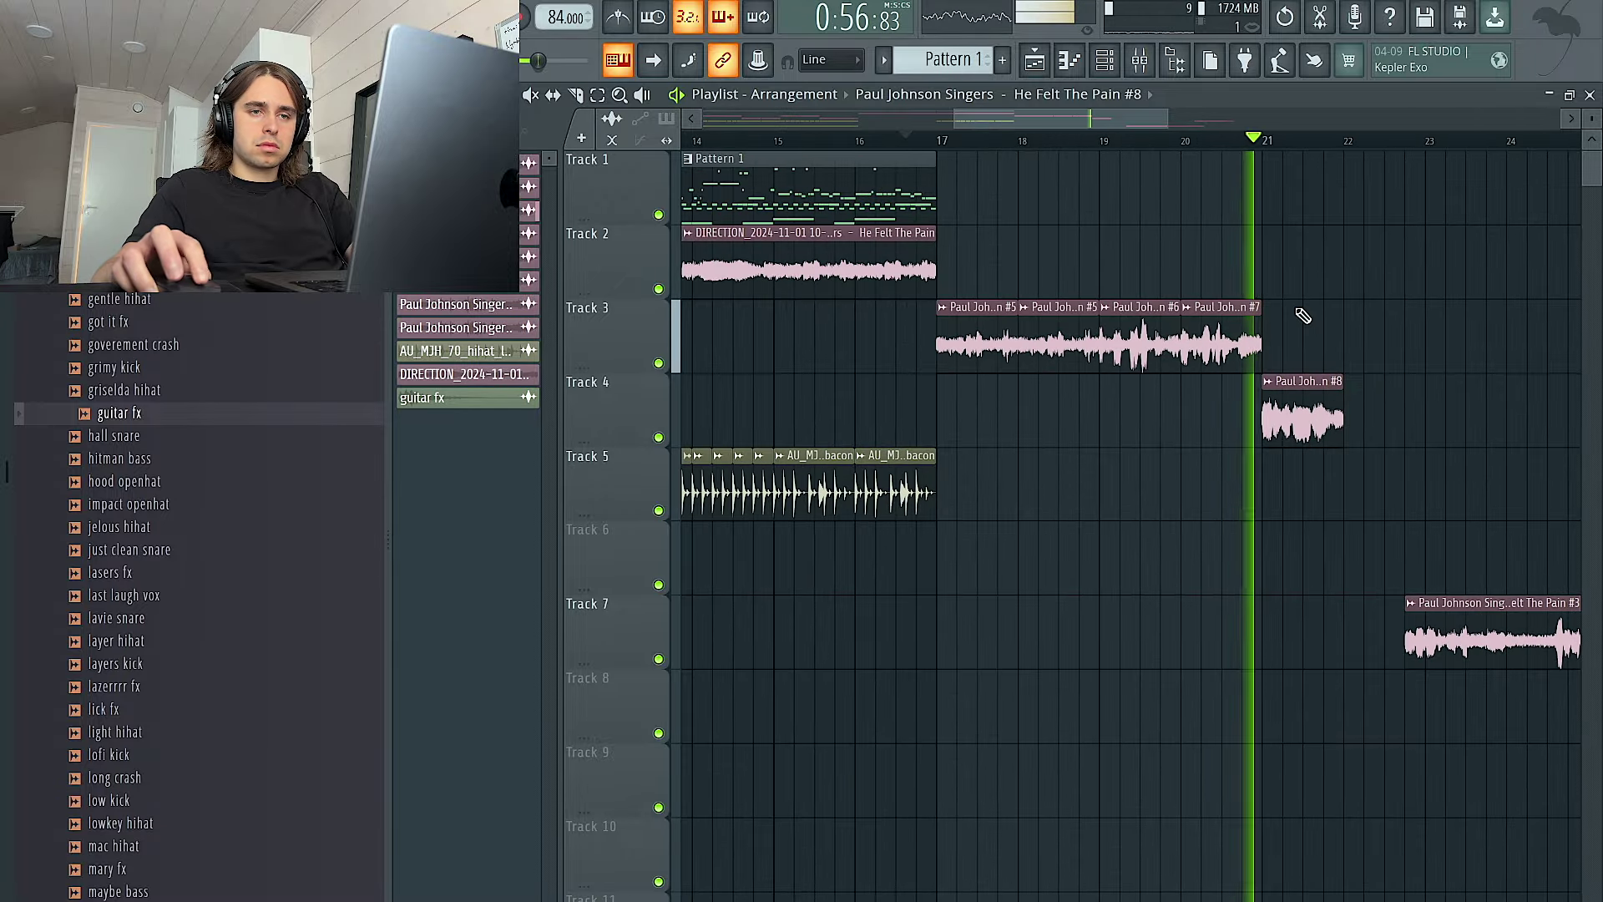
# Repeat the Track 4 vocal chop at bar 22 and move the vocal clip on Track 5 to bar 23
pyautogui.hscroll(3, 1144, 337)
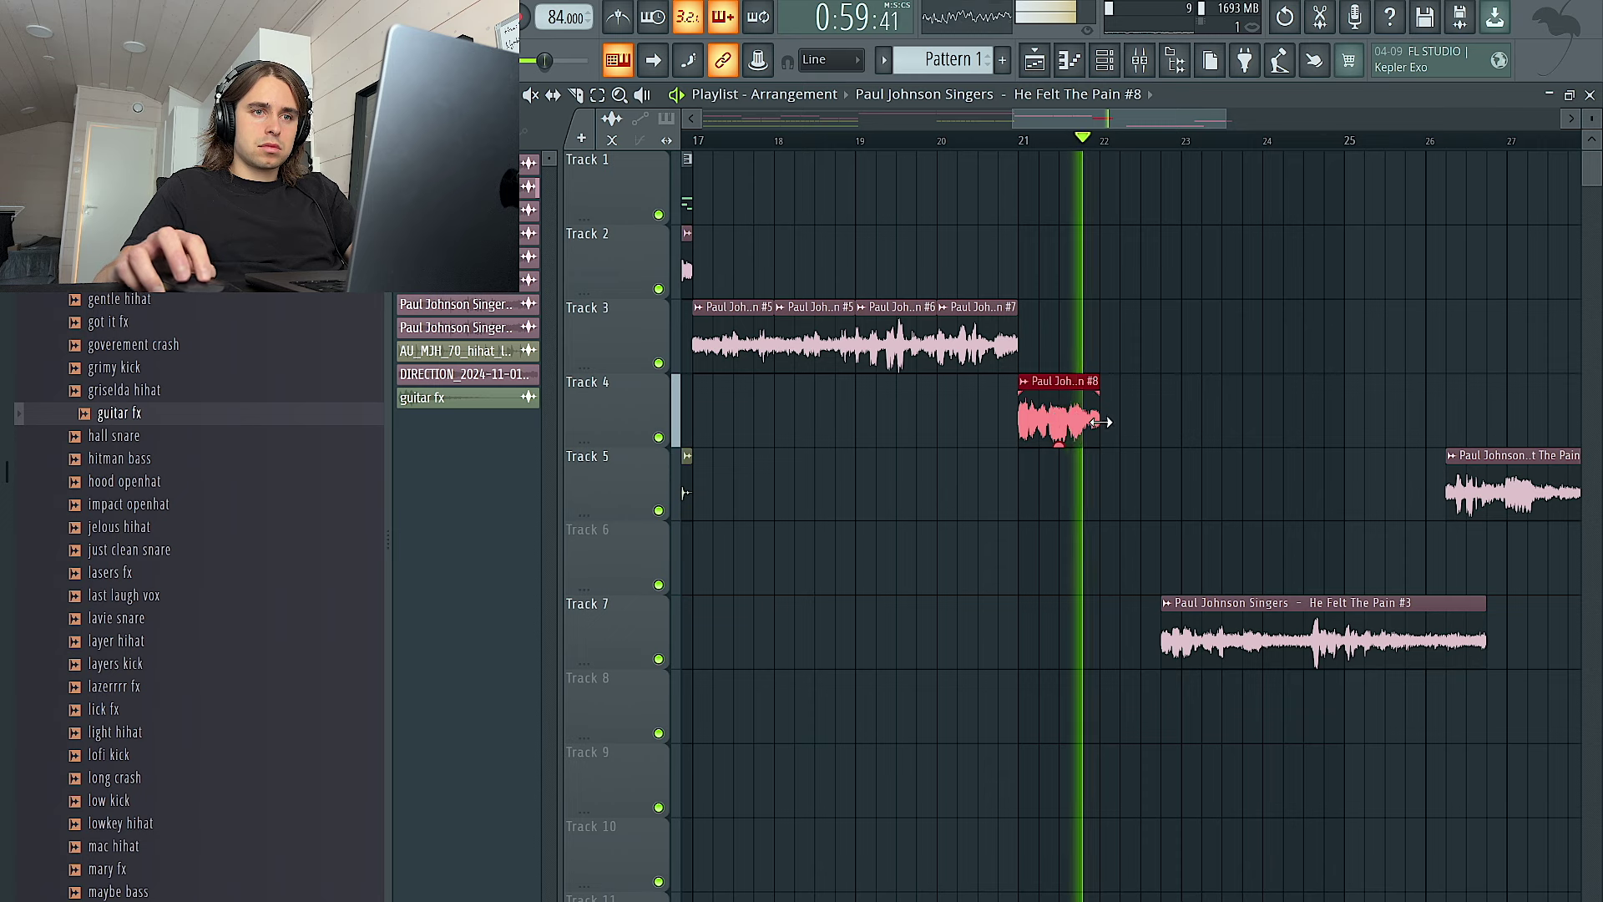
pyautogui.hotkey('ctrl', 'b')
pyautogui.hscroll(4, 1132, 427)
pyautogui.moveTo(1184, 493); pyautogui.dragTo(918, 493)
# Move the pattern clip on Track 1 to bar 25 and duplicate the first two bars of Pattern 2's notes into bars 3 and 4
pyautogui.moveTo(966, 190); pyautogui.dragTo(1203, 195)
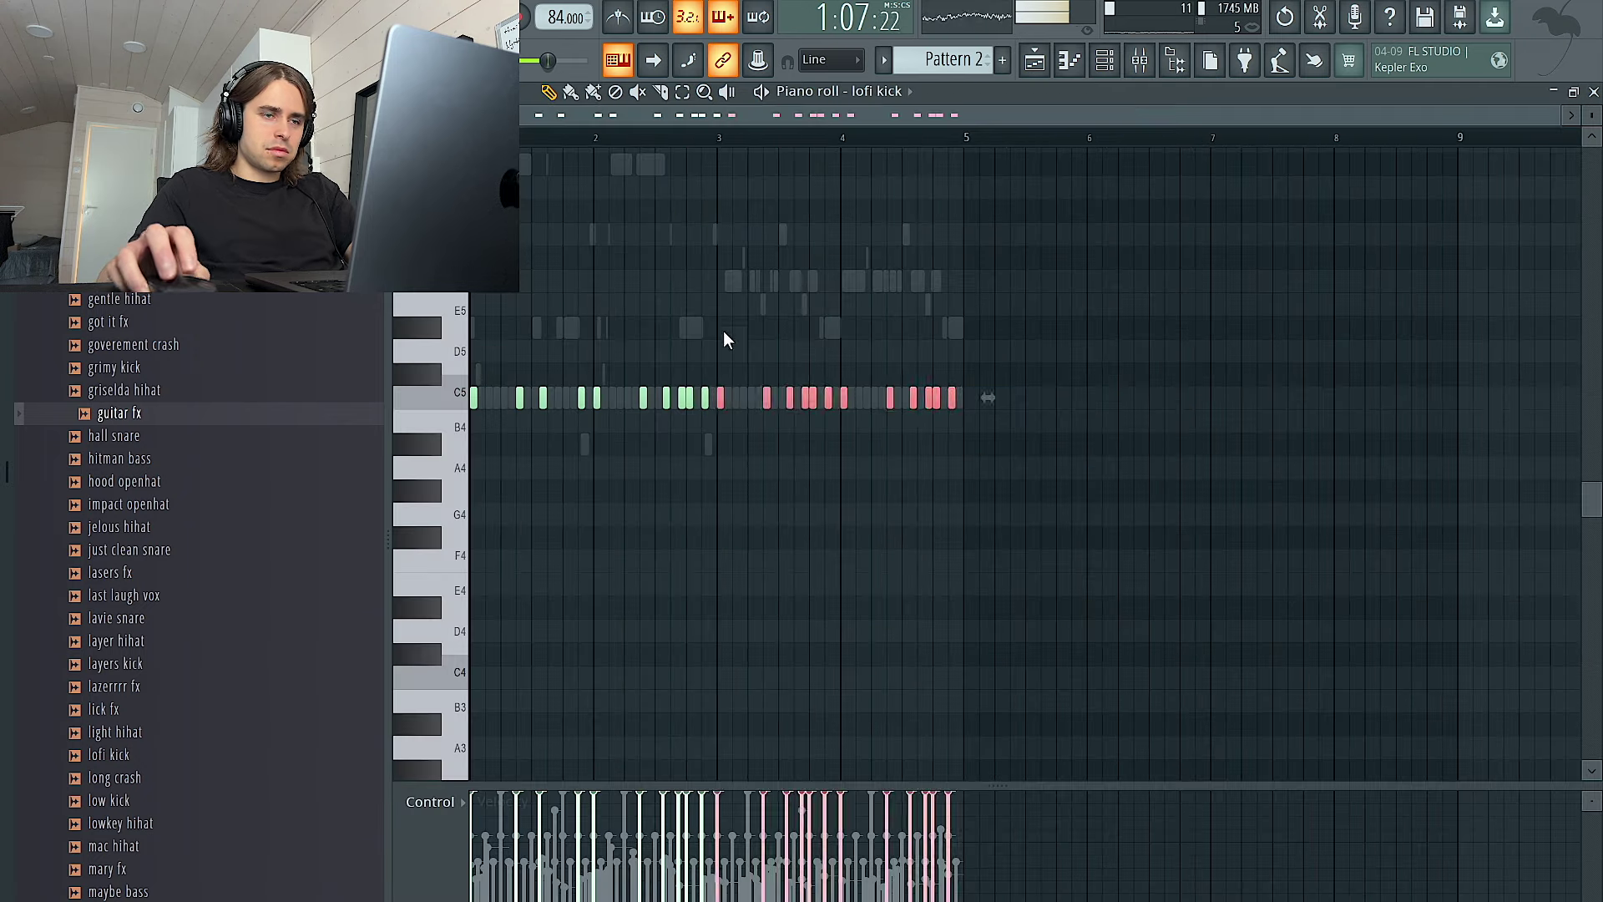
pyautogui.moveTo(718, 139); pyautogui.dragTo(474, 138)
pyautogui.hotkey('ctrl', 'b')
pyautogui.keyDown('ctrl'); pyautogui.click(1121, 141); pyautogui.keyUp('ctrl')
pyautogui.click(1035, 60)
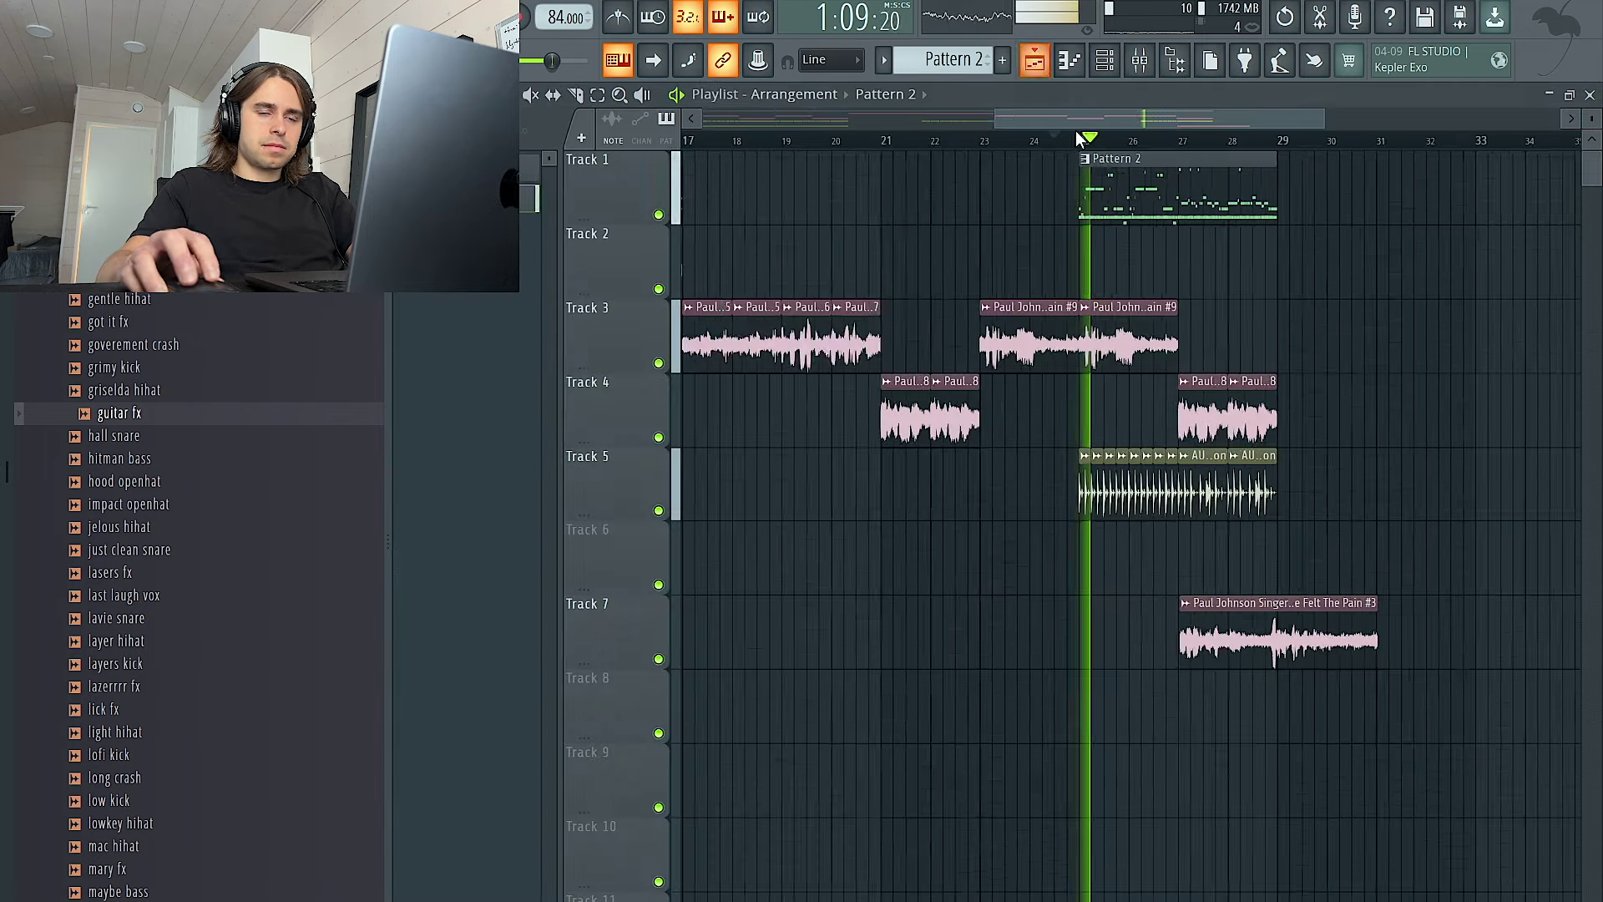
# Repeat the Track 3 vocal chop at bar 27 and place a Track 4 chop at bar 28, with a spare copy near bar 32
pyautogui.scroll(2, 1244, 390)
pyautogui.moveTo(1228, 409); pyautogui.dragTo(1462, 401)
pyautogui.moveTo(1208, 347); pyautogui.dragTo(1128, 351)
pyautogui.hotkey('ctrl', 'b')
pyautogui.keyDown('ctrl'); pyautogui.click(1207, 401); pyautogui.keyUp('ctrl')
pyautogui.hscroll(2, 1236, 404)
pyautogui.moveTo(1301, 408); pyautogui.dragTo(1088, 414)
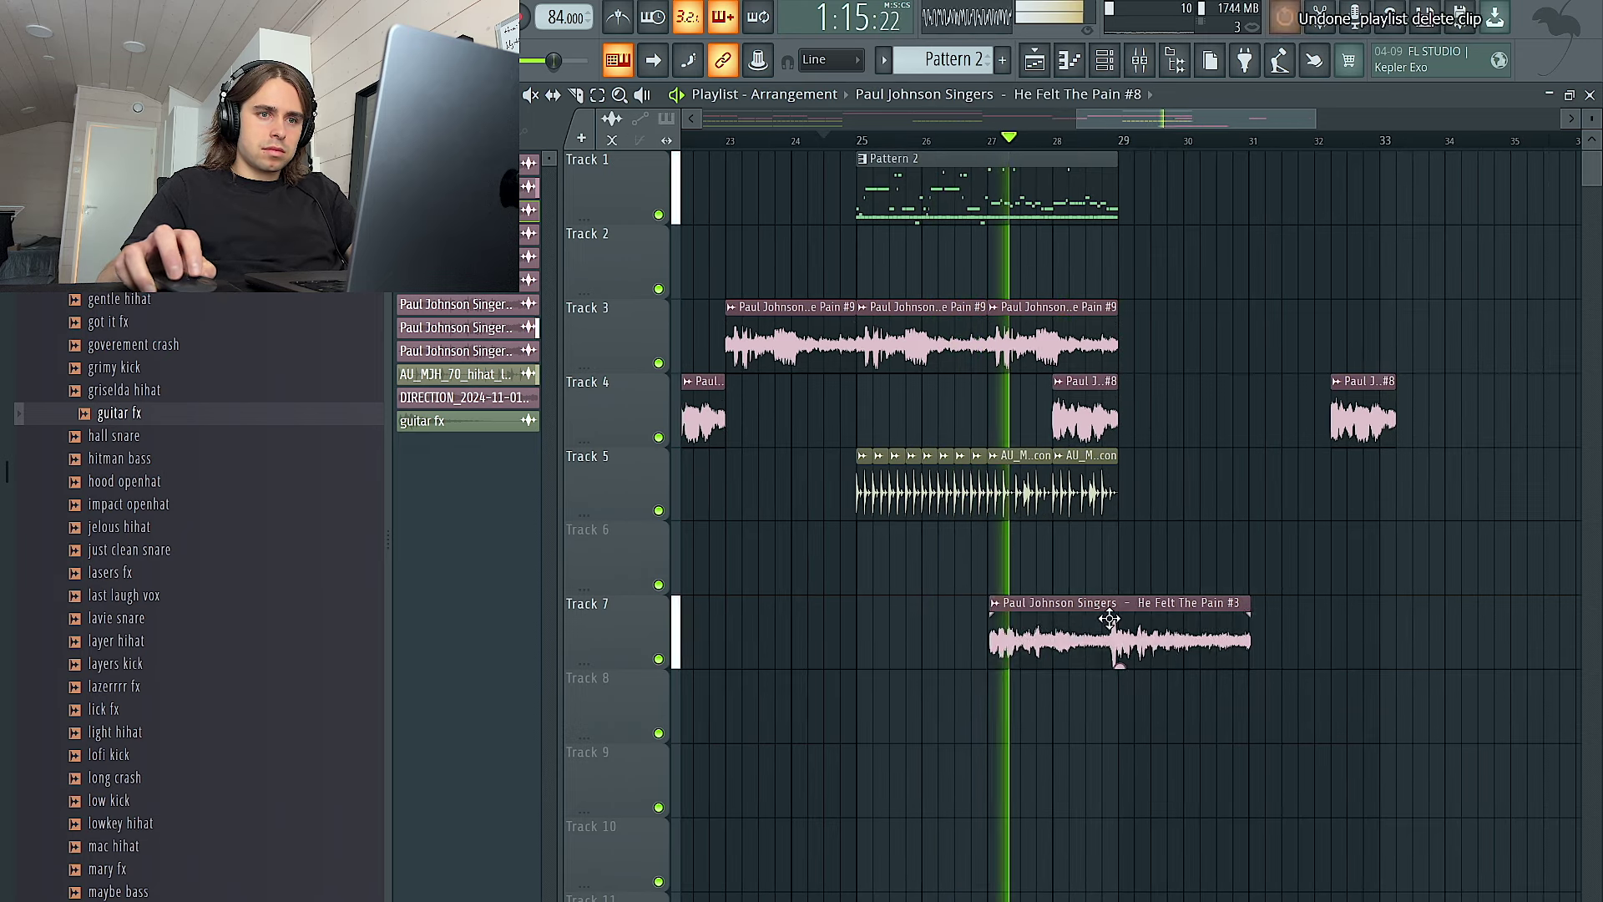
# Move the long Track 7 vocal clip past bar 29 and replace the hi-hat fills in bars 27 and 28 with the plain hi-hats
pyautogui.moveTo(1113, 637); pyautogui.dragTo(1255, 632)
pyautogui.rightClick(1090, 478)
pyautogui.rightClick(1036, 480)
pyautogui.moveTo(1047, 452); pyautogui.dragTo(863, 504)
pyautogui.hotkey('ctrl', 'b')
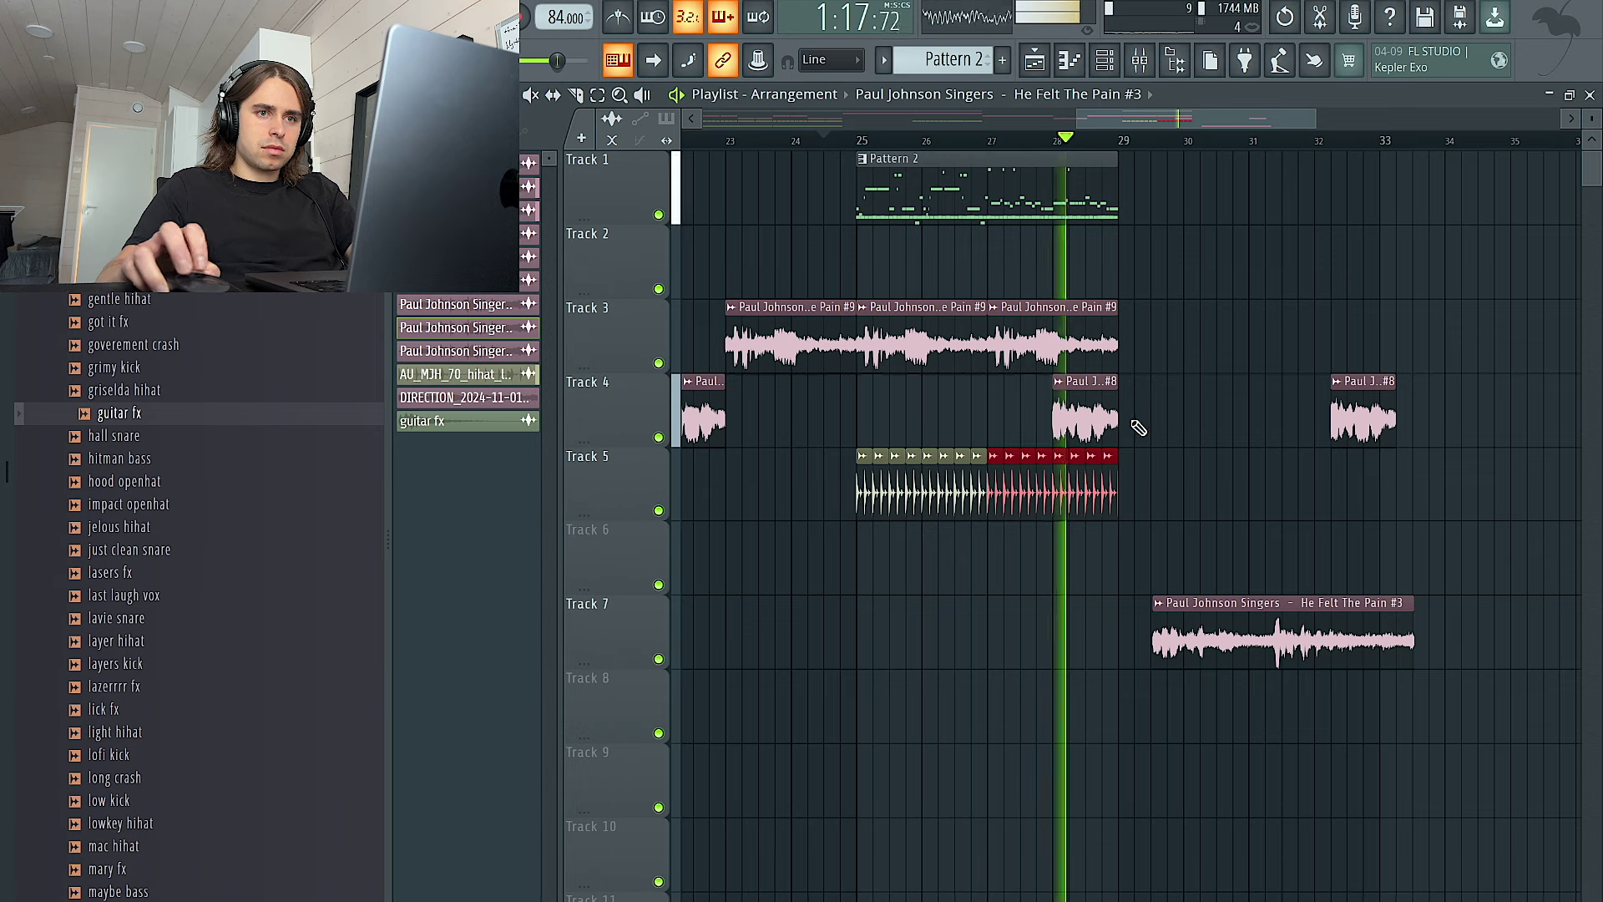
# Move the Track 4 vocal chop from bar 28 to bar 32 and delete the spare copy beside it
pyautogui.click(860, 142)
pyautogui.moveTo(1086, 414)
pyautogui.mouseDown()
pyautogui.moveTo(1364, 416)
pyautogui.moveTo(1346, 416)
pyautogui.mouseUp()
pyautogui.rightClick(1371, 413)
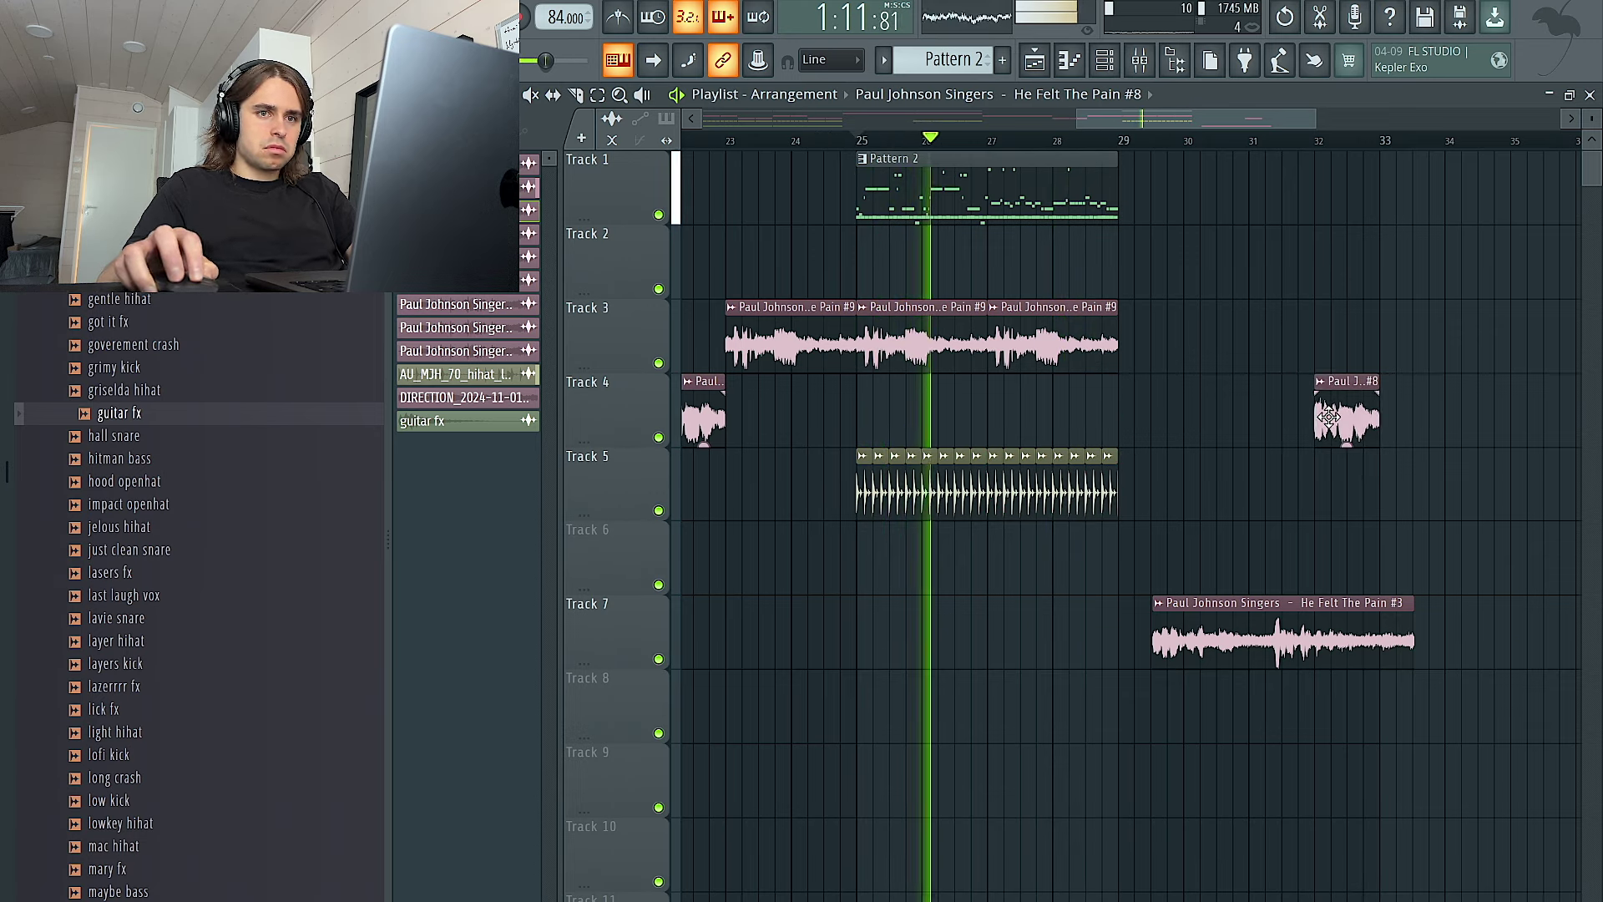
# Duplicate the Track 3 vocal chops, Pattern 2 and the Track 5 hi-hats across bars 29 to 33
pyautogui.moveTo(1186, 355); pyautogui.dragTo(929, 347)
pyautogui.hotkey('ctrl', 'b')
pyautogui.moveTo(1157, 214); pyautogui.dragTo(985, 211)
pyautogui.hotkey('ctrl', 'b')
pyautogui.scroll(1, 1087, 289)
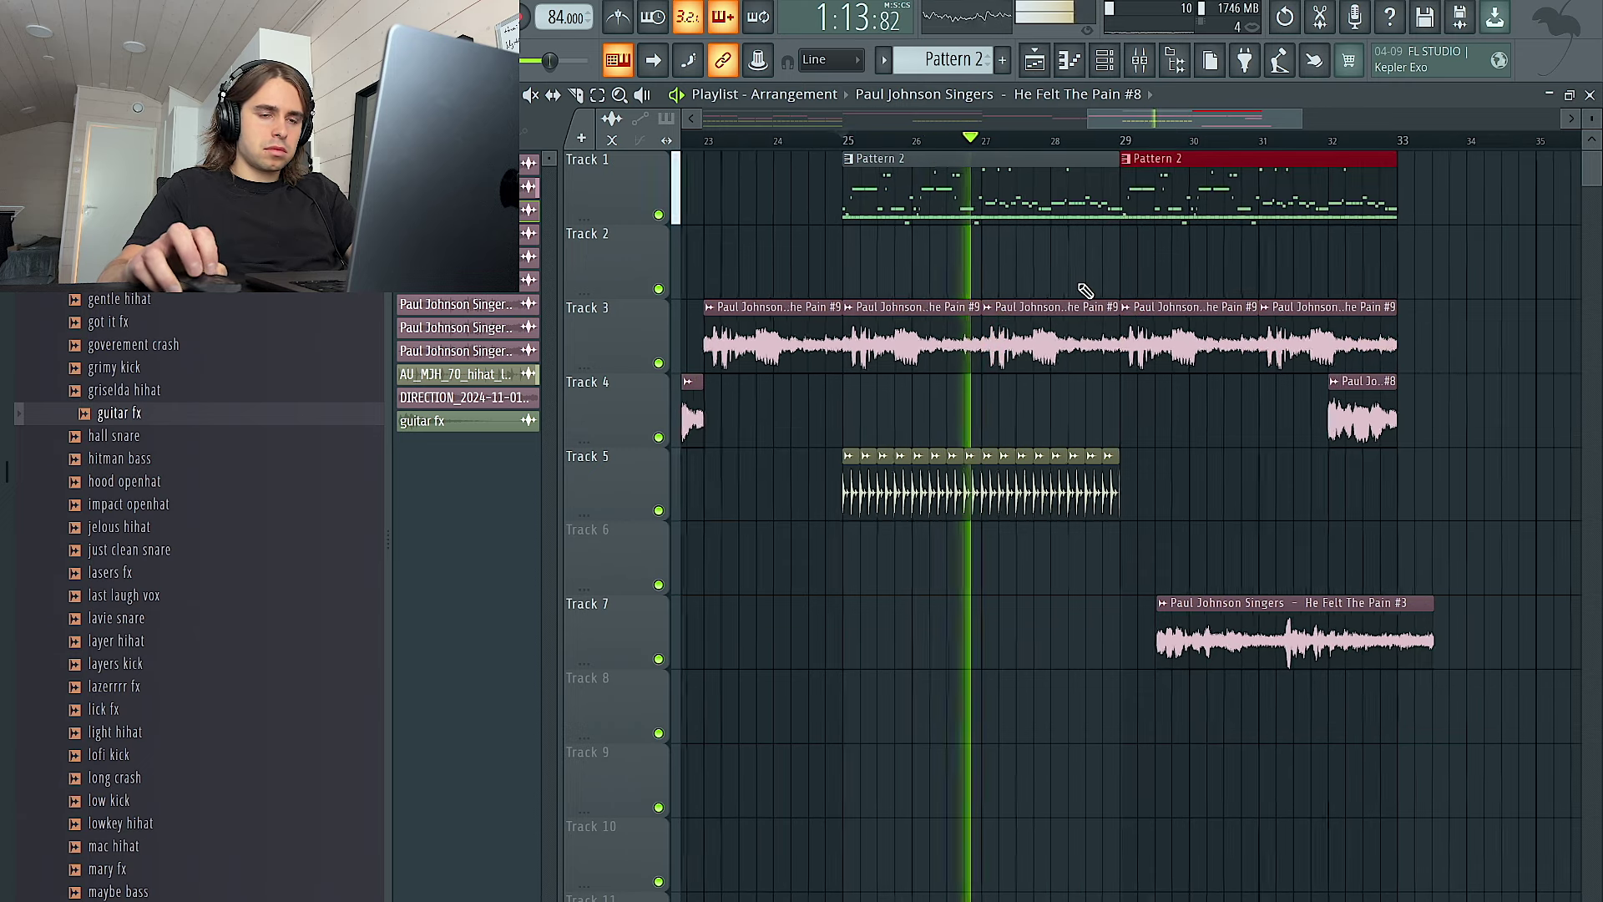
pyautogui.moveTo(1247, 481); pyautogui.dragTo(729, 477)
pyautogui.hotkey('ctrl', 'b')
# Try the long Track 7 vocal clip at bar 29 in place of the Track 3 chops, and restore the chops
pyautogui.moveTo(1237, 653); pyautogui.dragTo(1202, 655)
pyautogui.rightClick(1212, 341)
pyautogui.rightClick(1327, 334)
pyautogui.scroll(-3, 1181, 535)
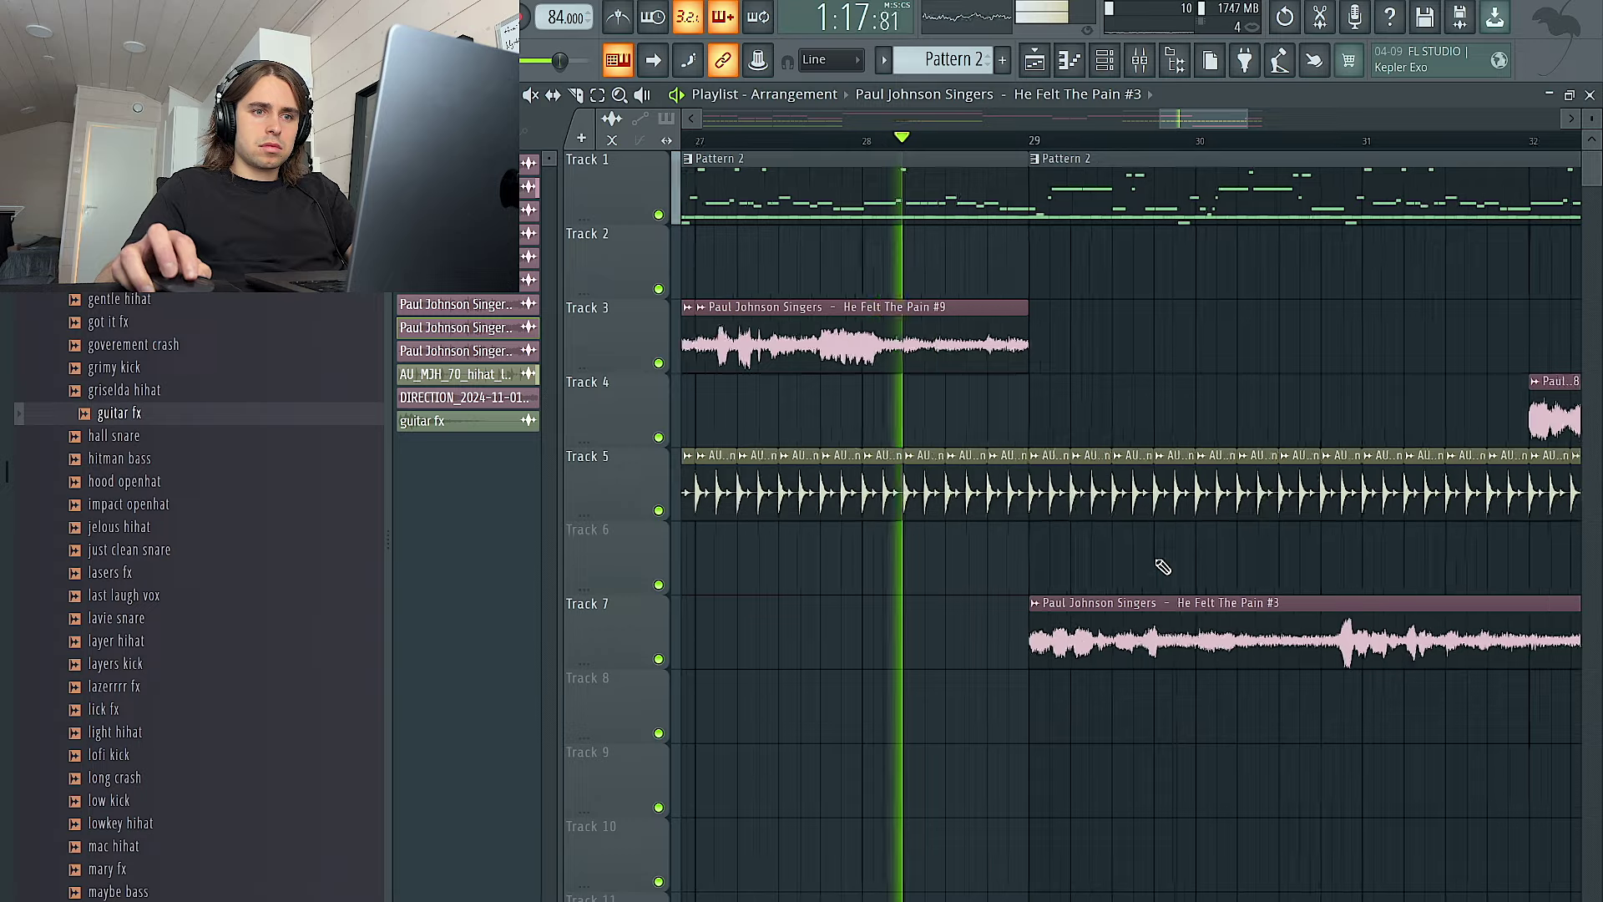
pyautogui.scroll(4, 1110, 636)
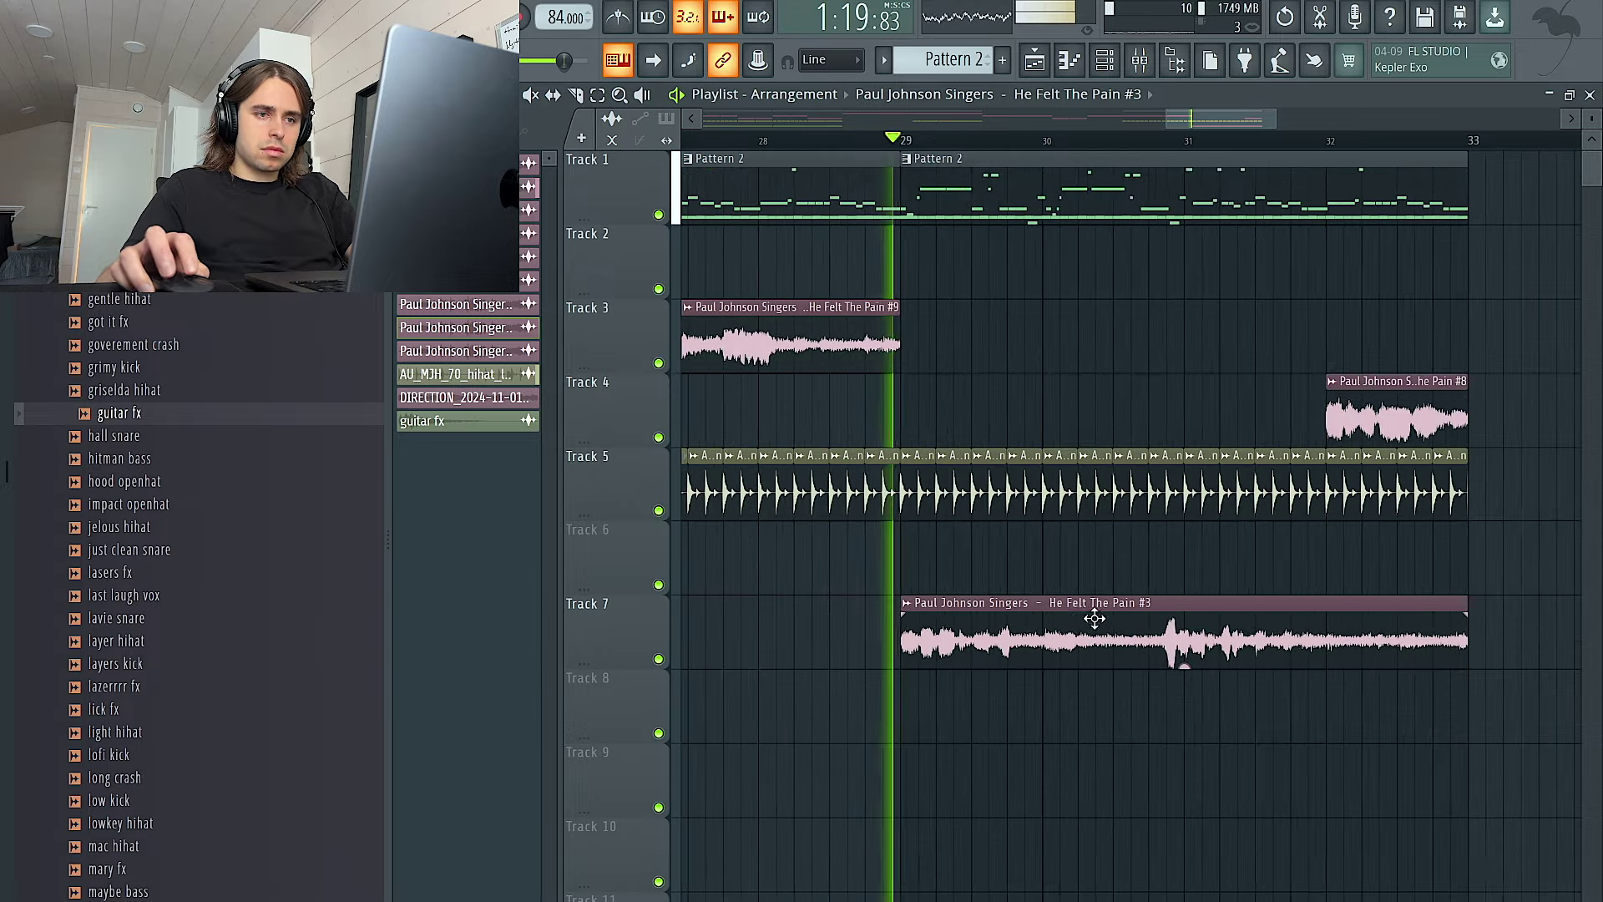
pyautogui.scroll(-1, 1058, 488)
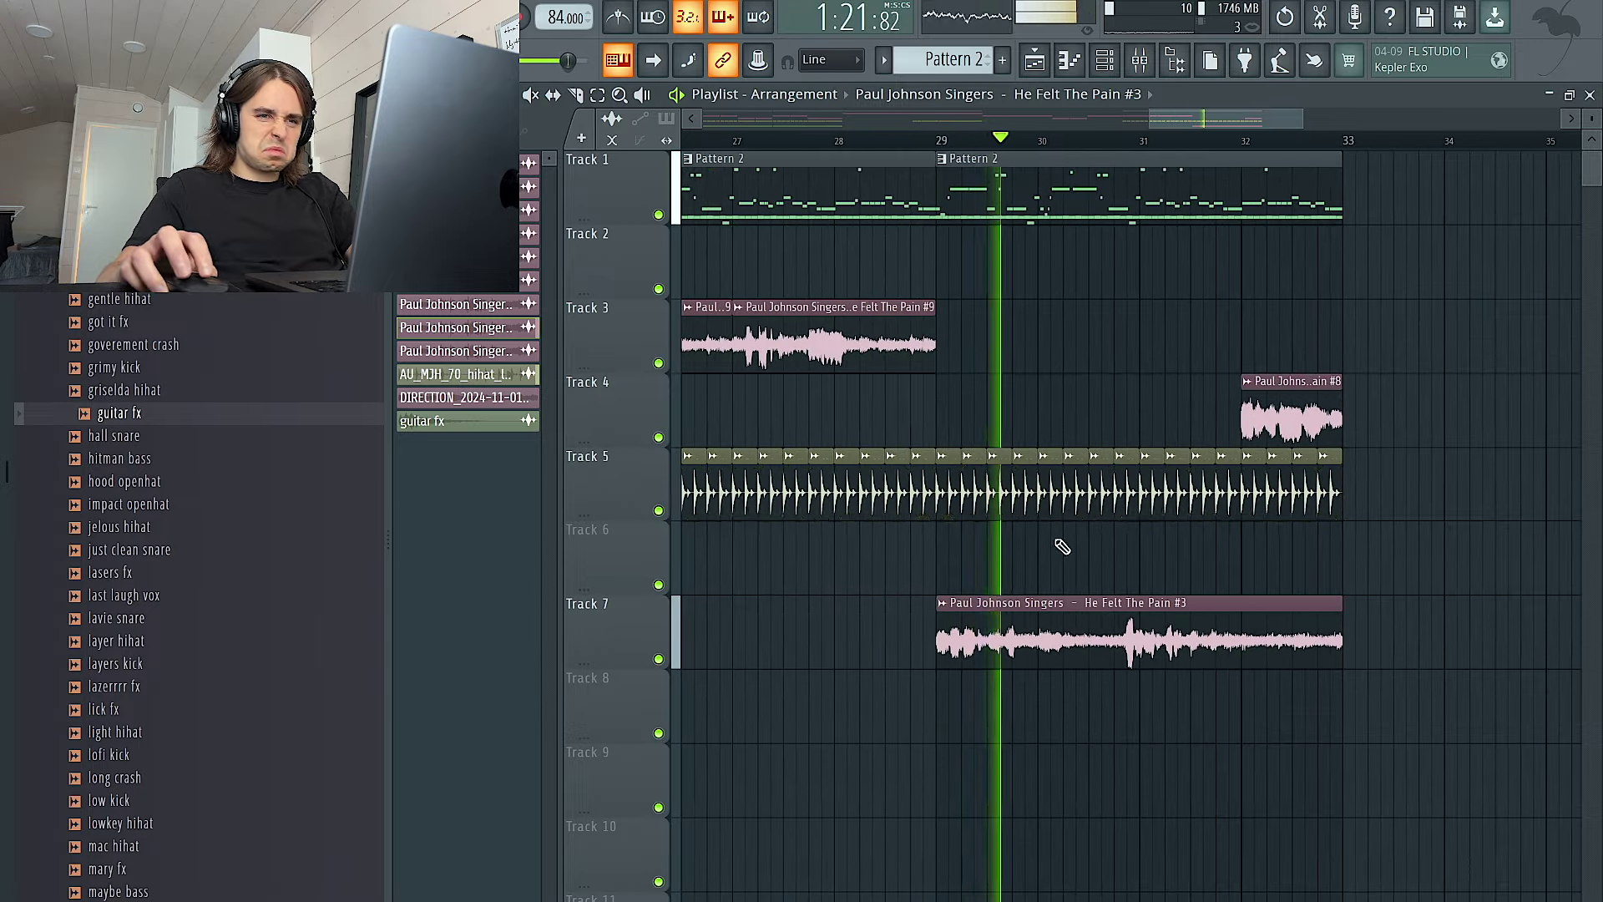
pyautogui.scroll(-3, 1027, 639)
pyautogui.moveTo(1066, 344); pyautogui.dragTo(890, 337)
pyautogui.hotkey('ctrl', 'b')
# Play from bar 29 and move the long Track 7 vocal clip to bar 33
pyautogui.click(957, 142)
pyautogui.moveTo(1001, 622); pyautogui.dragTo(1164, 626)
pyautogui.moveTo(1221, 446); pyautogui.dragTo(1124, 376)
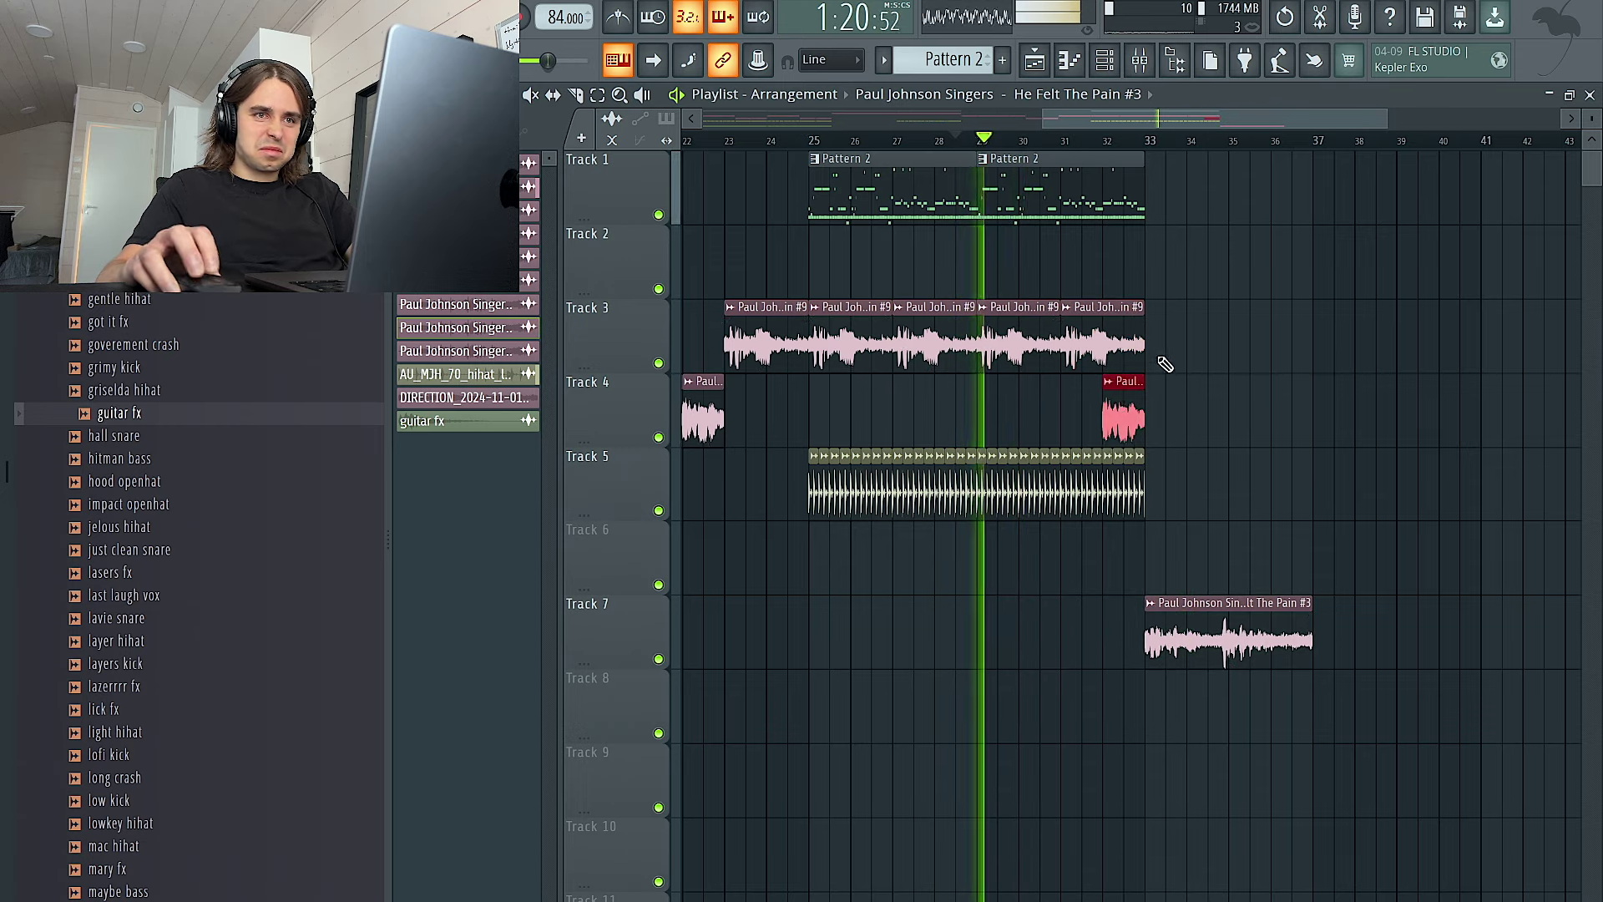
# Trim the last Track 3 vocal chop, the Track 5 hi-hats and the second Pattern 2 clip to end at bar 32
pyautogui.scroll(2, 1163, 376)
pyautogui.moveTo(1128, 306); pyautogui.dragTo(1067, 305)
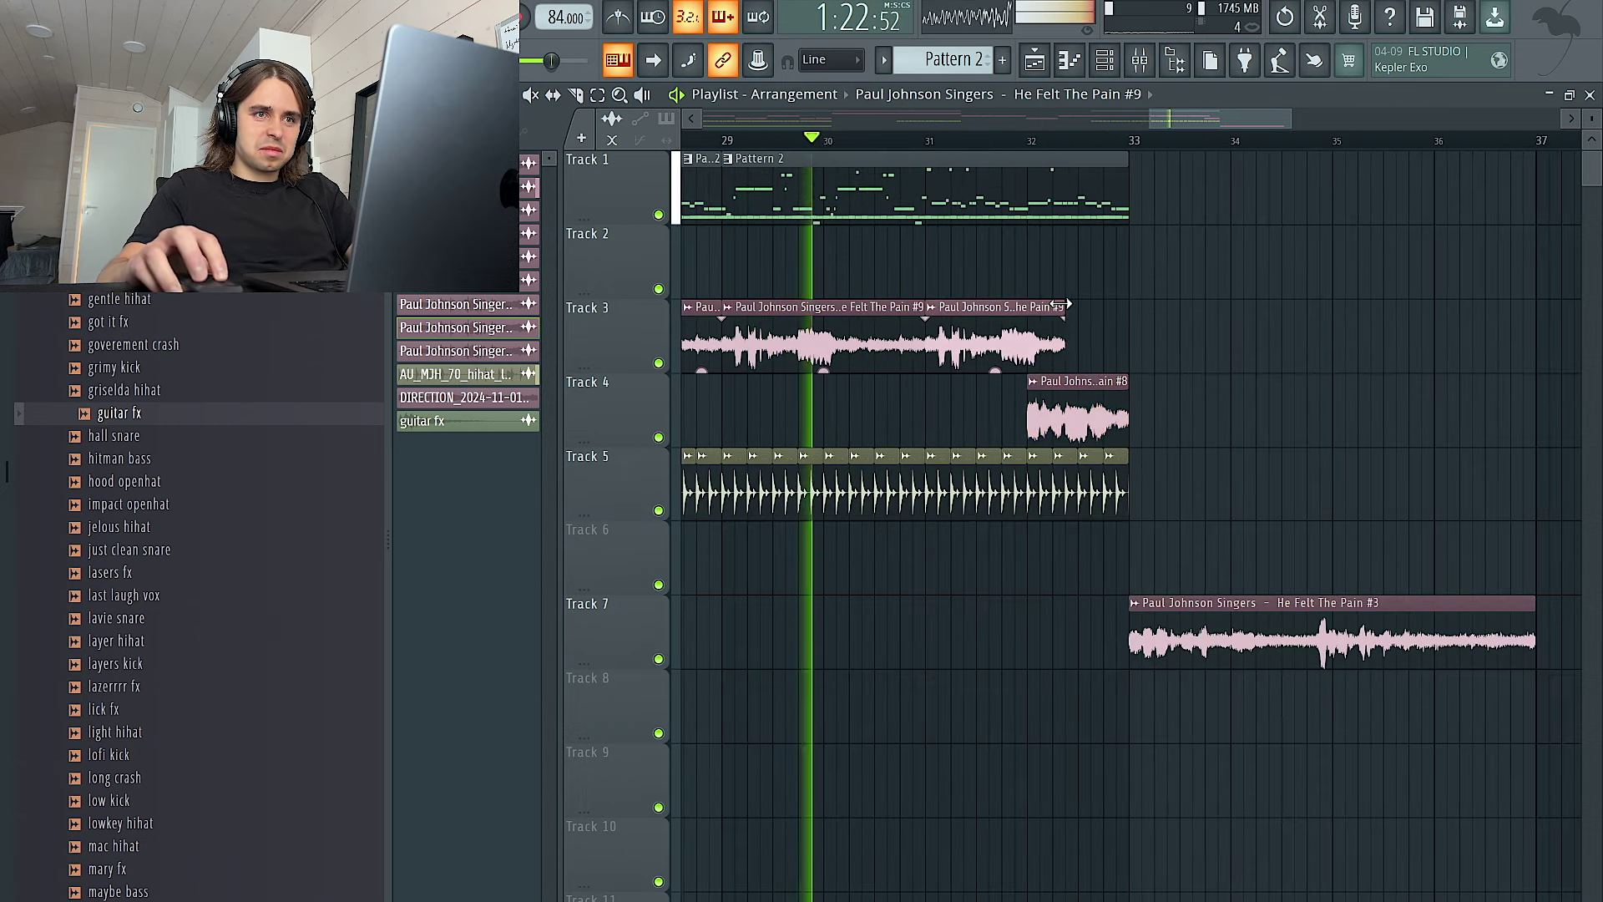
pyautogui.scroll(-2, 1059, 315)
pyautogui.moveTo(1100, 493); pyautogui.dragTo(1068, 505)
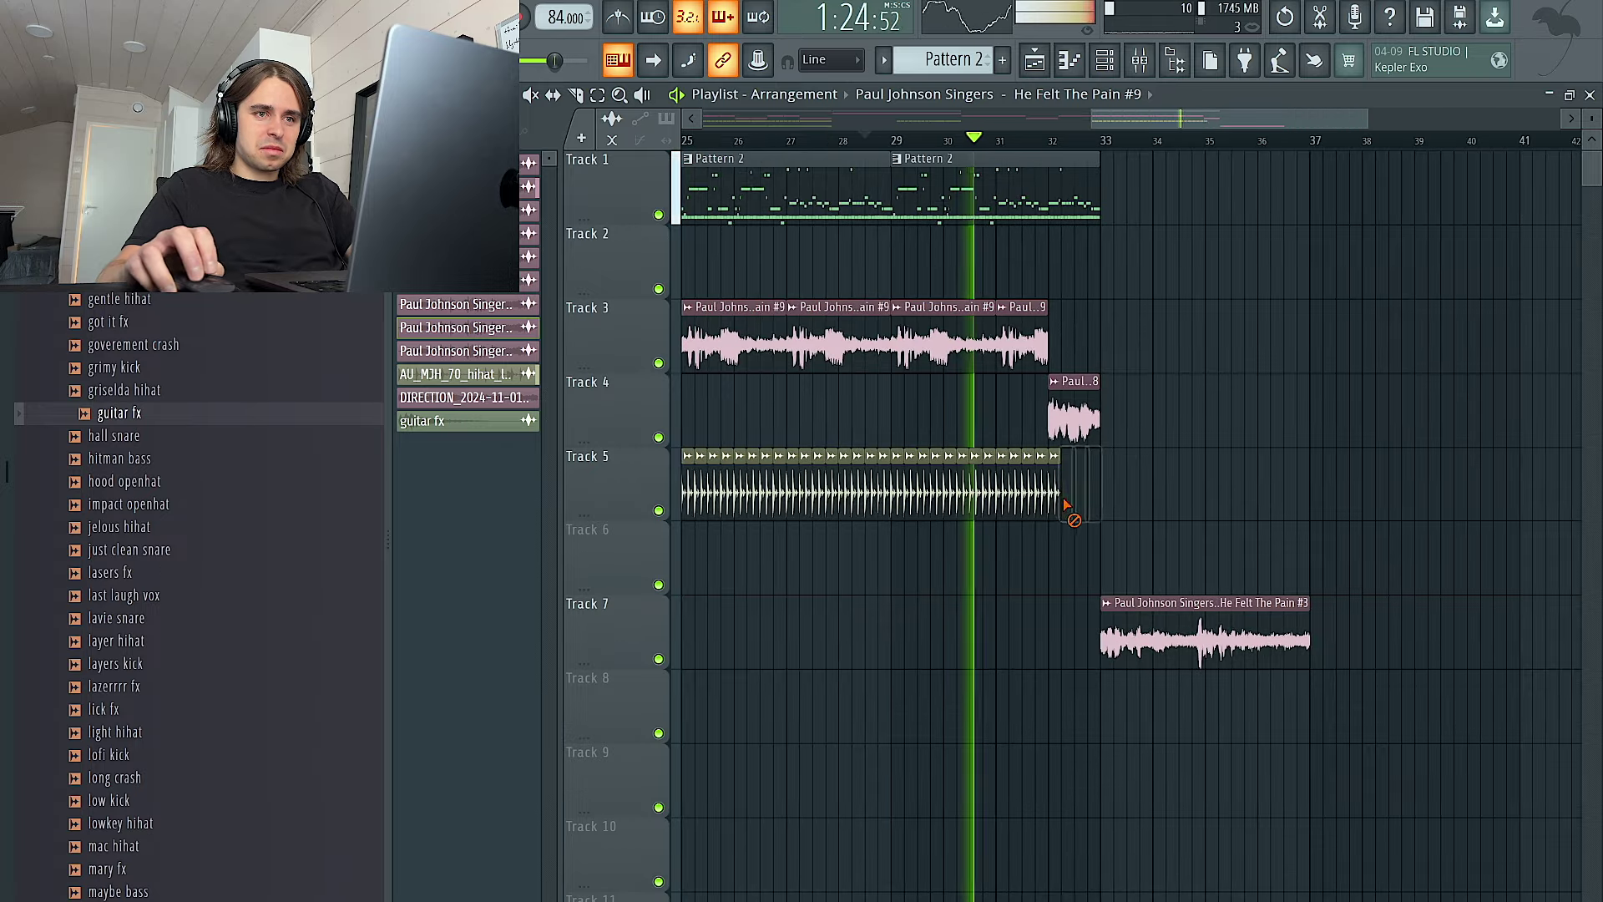
pyautogui.moveTo(1101, 204); pyautogui.dragTo(1062, 204)
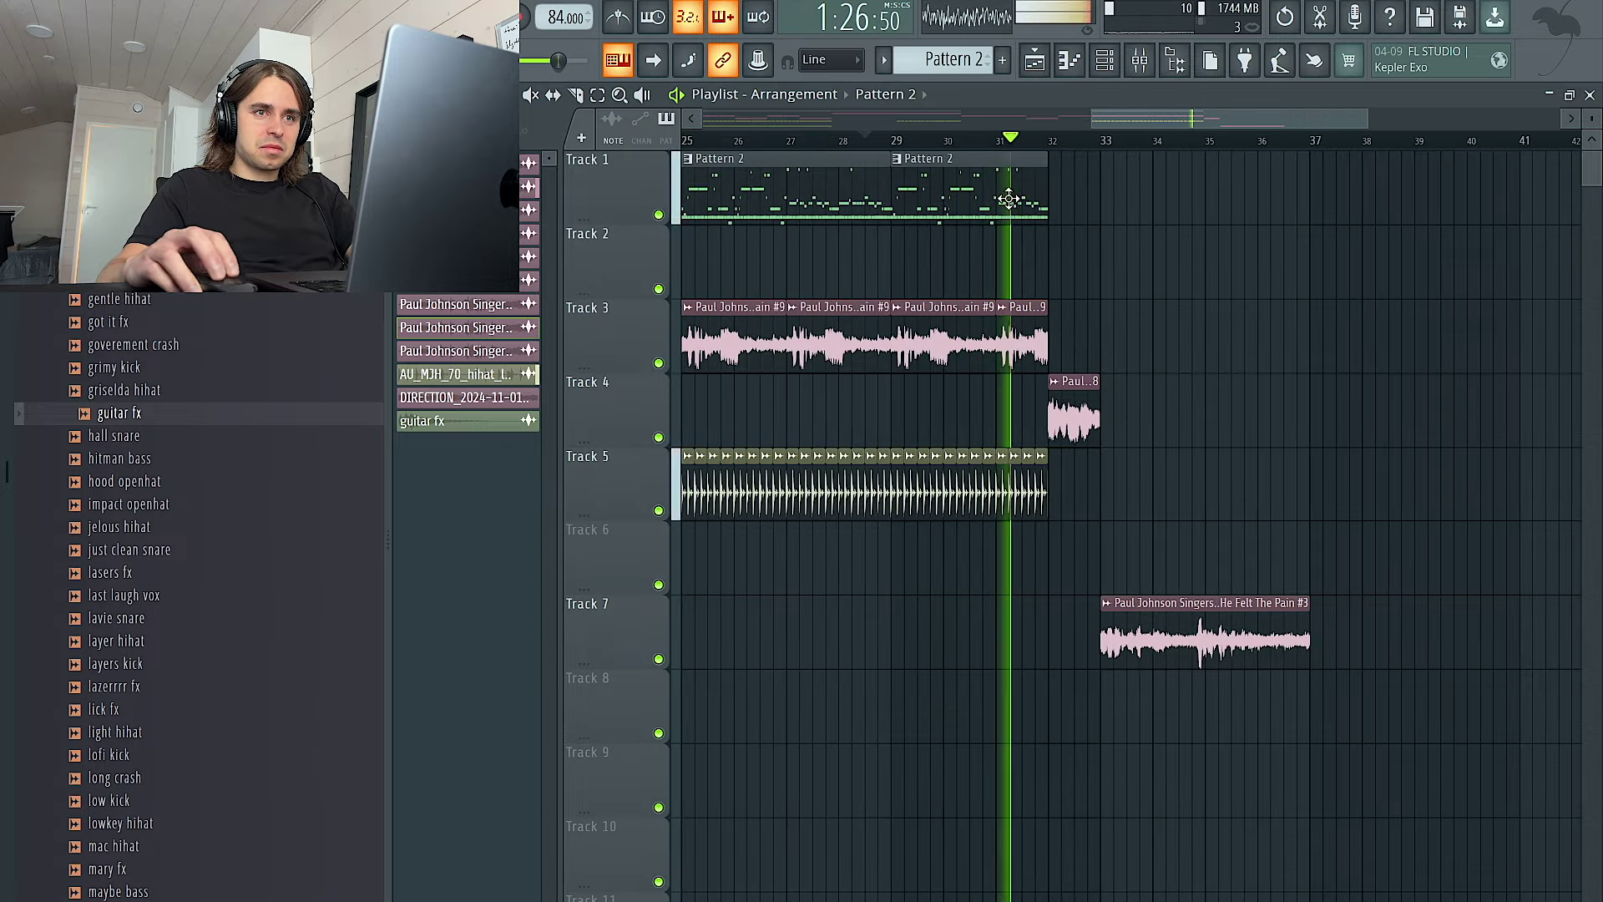
# Place Pattern 2 at bar 32 on Track 2, trim it to a short slice, and remove the extra copies
pyautogui.click(1054, 250)
pyautogui.moveTo(1202, 241); pyautogui.dragTo(981, 264)
pyautogui.hotkey('ctrl', 'b')
pyautogui.hotkey('ctrl', 'b')
pyautogui.scroll(2, 1087, 276)
pyautogui.moveTo(1094, 280); pyautogui.dragTo(994, 263)
pyautogui.click(891, 140)
pyautogui.press('Delete')
# Shorten the Pattern 2 slice to an eighth of a bar, repeat it through bar 32 on Track 2, and drop the last repeat
pyautogui.moveTo(1089, 288); pyautogui.dragTo(979, 281)
pyautogui.hotkey('ctrl', 'b')
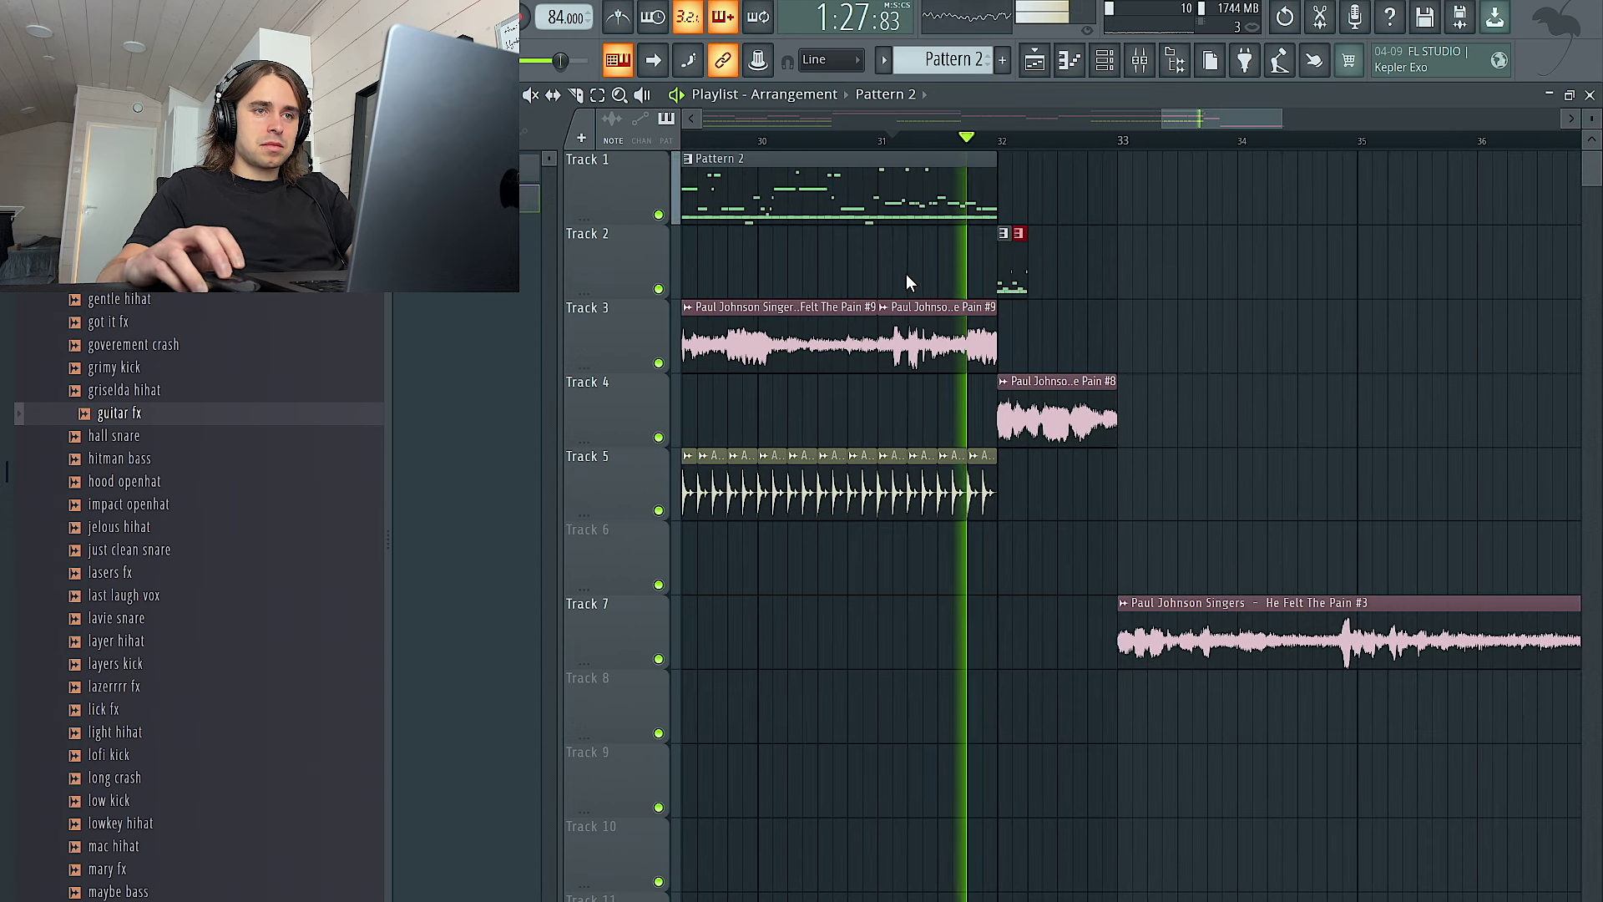
pyautogui.hotkey('ctrl', 'b')
pyautogui.hotkey('ctrl', 'b')
pyautogui.hotkey('ctrl', 'b')
pyautogui.hotkey('ctrl', 'b')
pyautogui.hotkey('ctrl', 'b')
pyautogui.hotkey('ctrl', 'b')
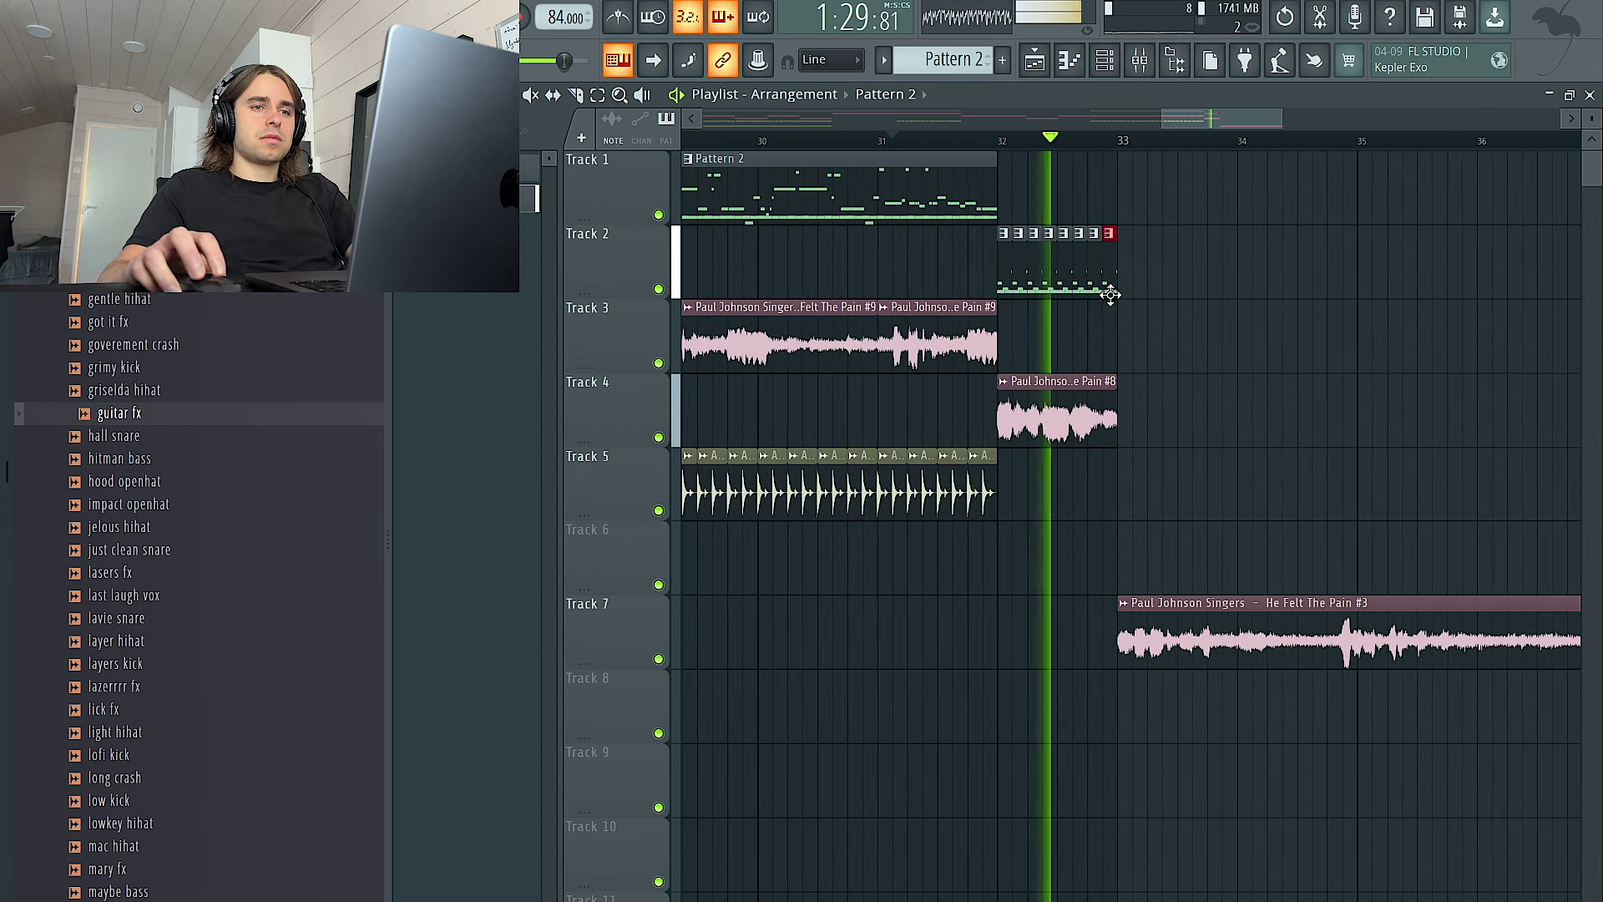
pyautogui.click(1109, 349)
pyautogui.scroll(2, 1102, 345)
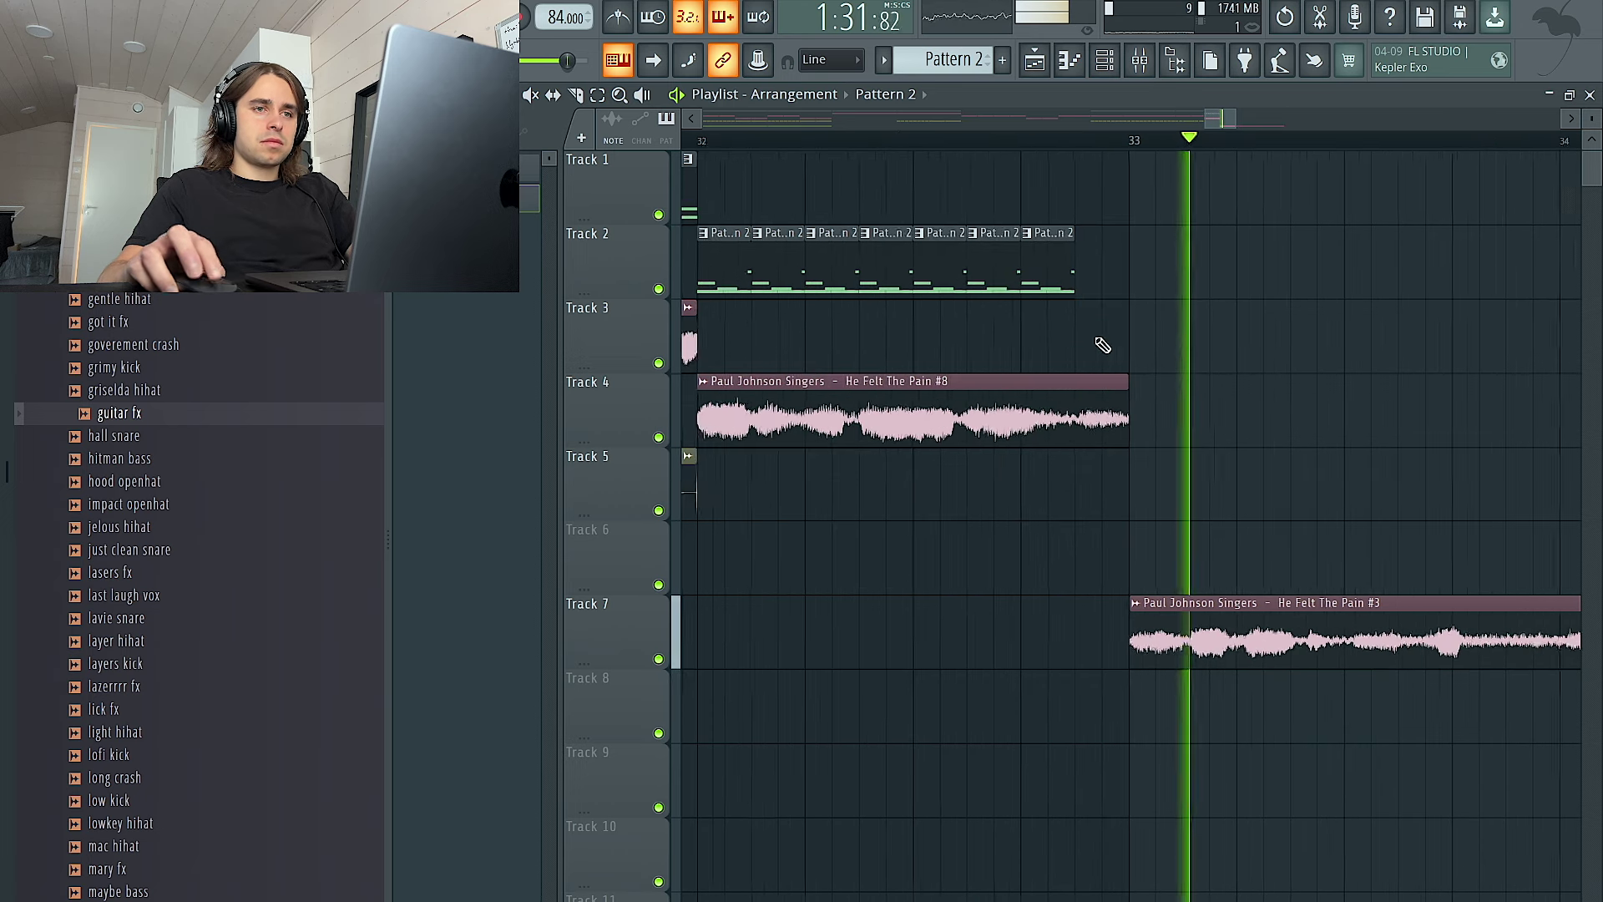
# Halve the fifth Pattern 2 slice in bar 32 and repeat it three times in place of the sixth slice, then play back the roll
pyautogui.press('space')
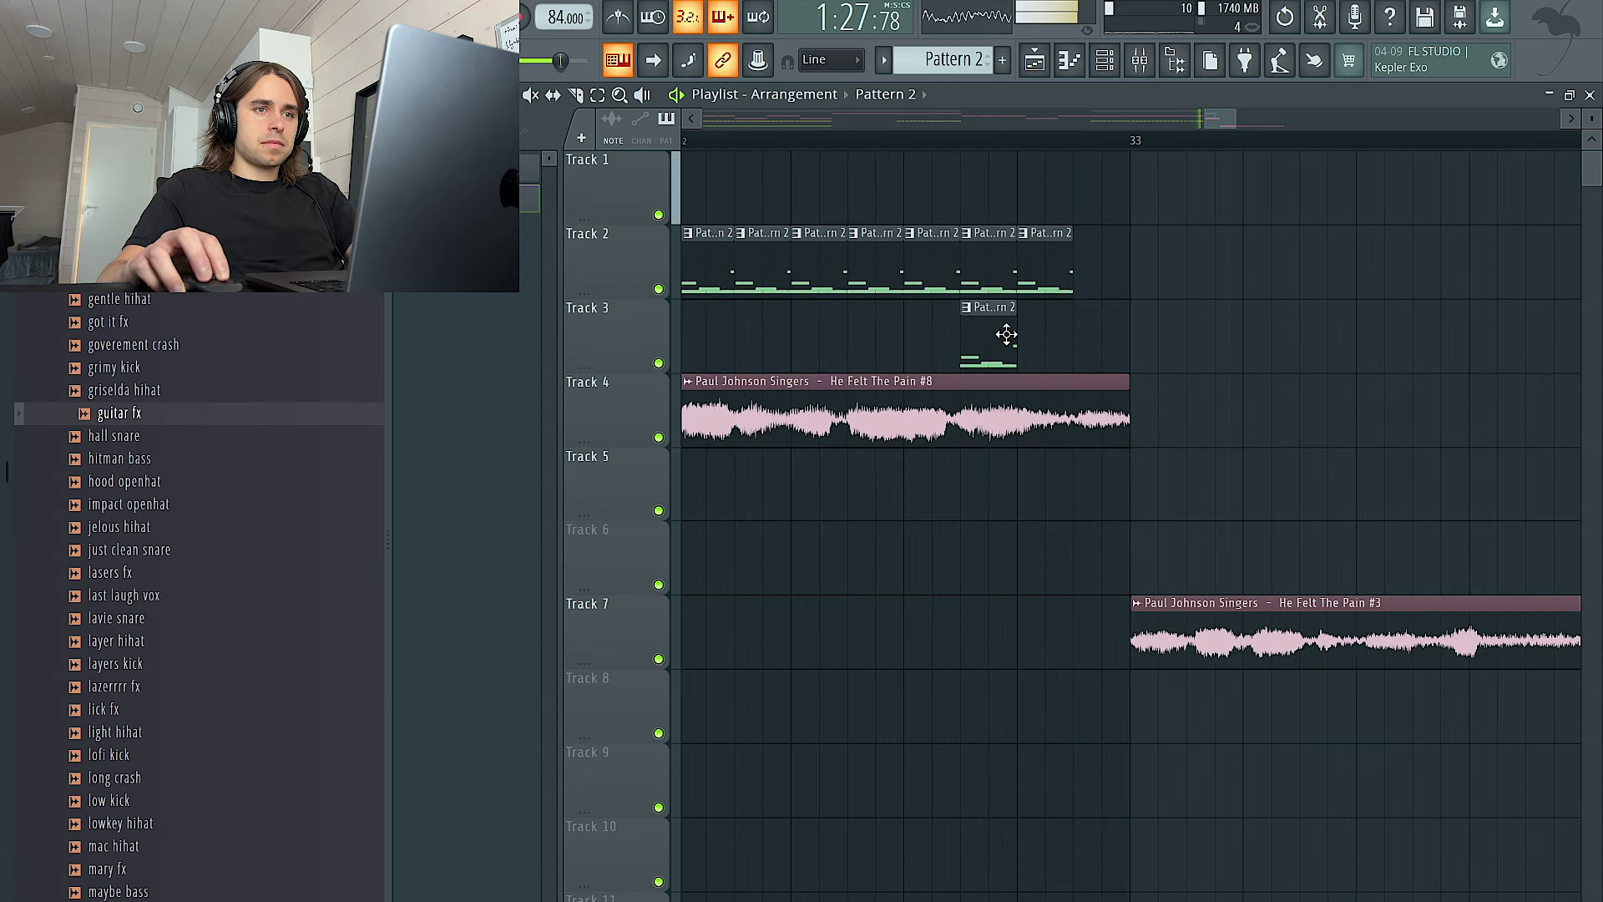
pyautogui.rightClick(1005, 270)
pyautogui.moveTo(958, 273); pyautogui.dragTo(933, 275)
pyautogui.rightClick(993, 329)
pyautogui.keyDown('ctrl'); pyautogui.click(917, 282); pyautogui.keyUp('ctrl')
pyautogui.hotkey('ctrl', 'b')
pyautogui.hotkey('ctrl', 'b')
pyautogui.hotkey('ctrl', 'b')
pyautogui.press('space')
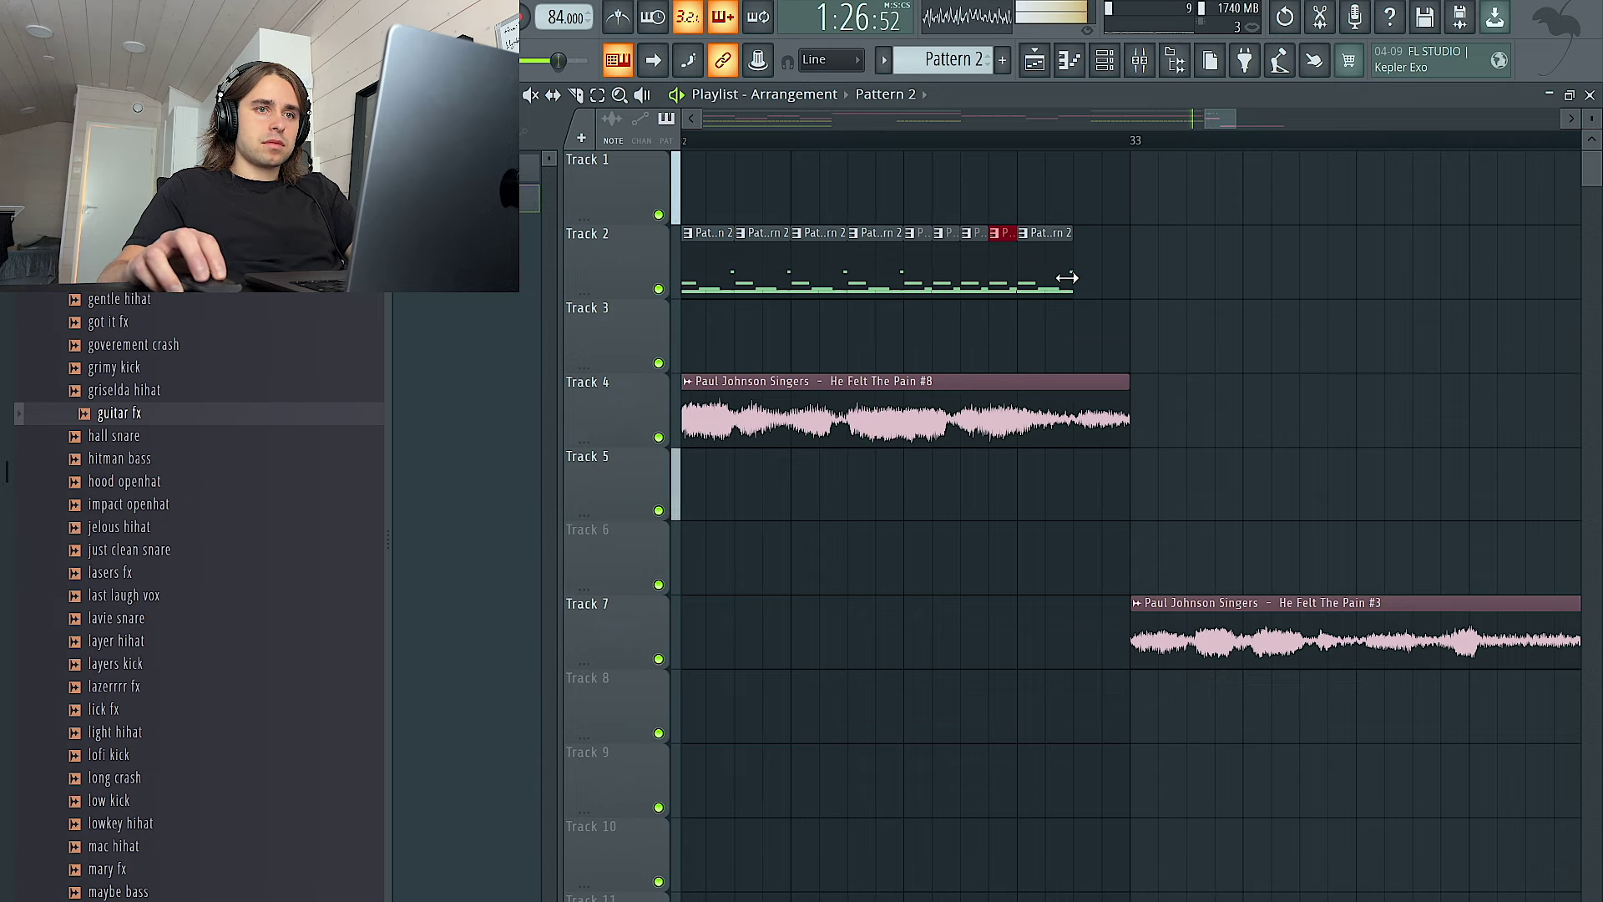
pyautogui.click(1081, 279)
pyautogui.scroll(-7, 1083, 281)
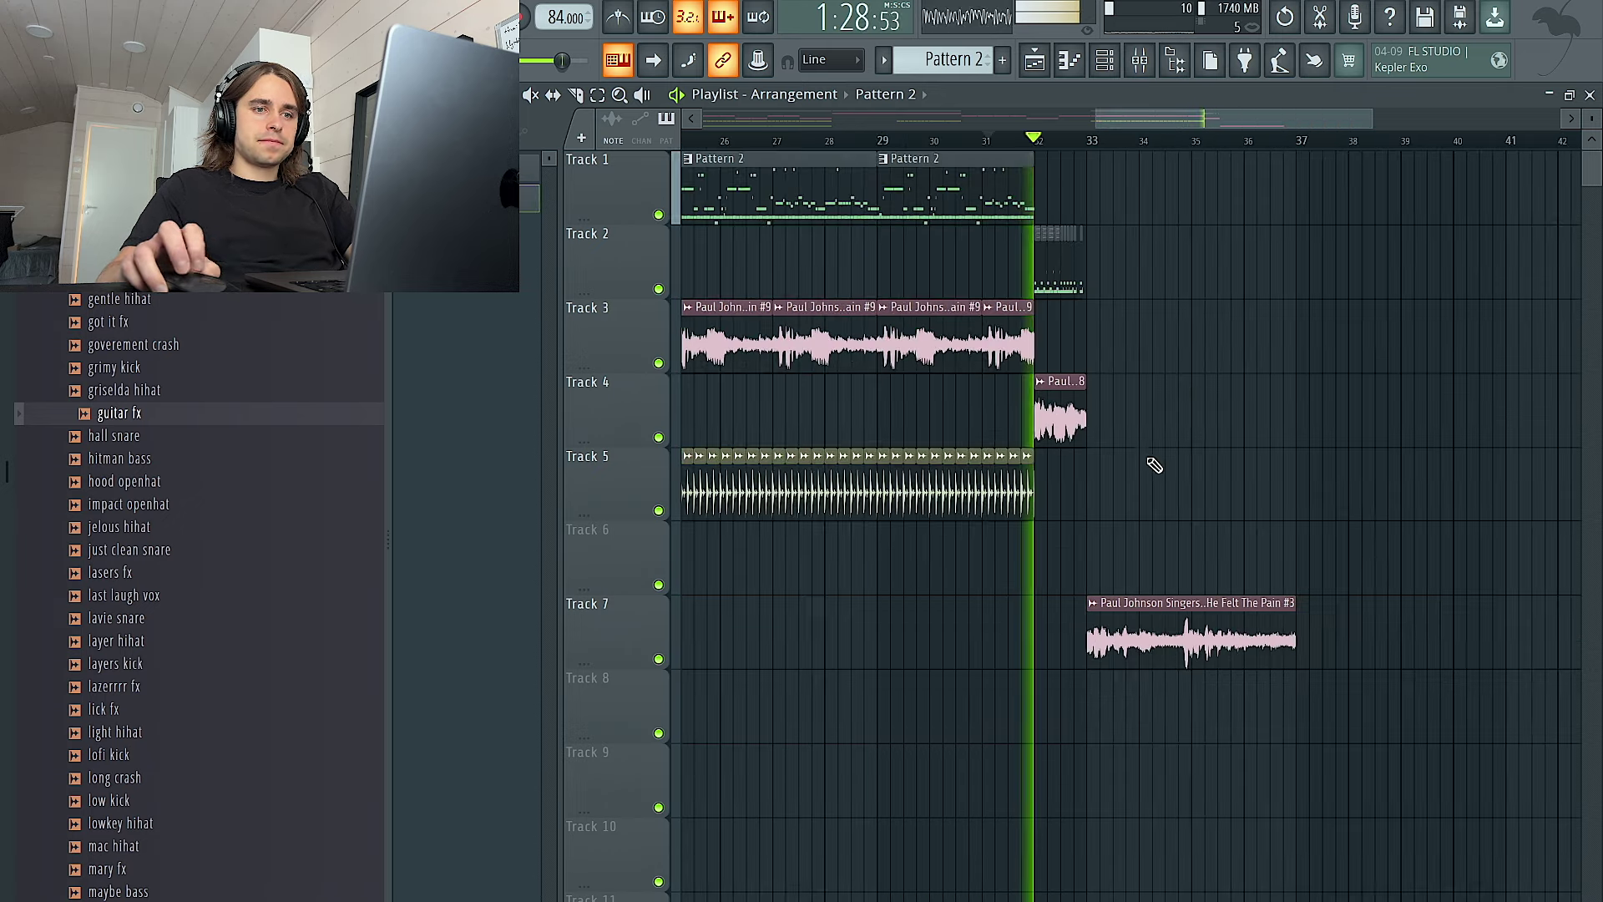
# Place a Pattern 2 clip at bar 33 on Track 1
pyautogui.scroll(4, 1153, 466)
pyautogui.scroll(-3, 1098, 237)
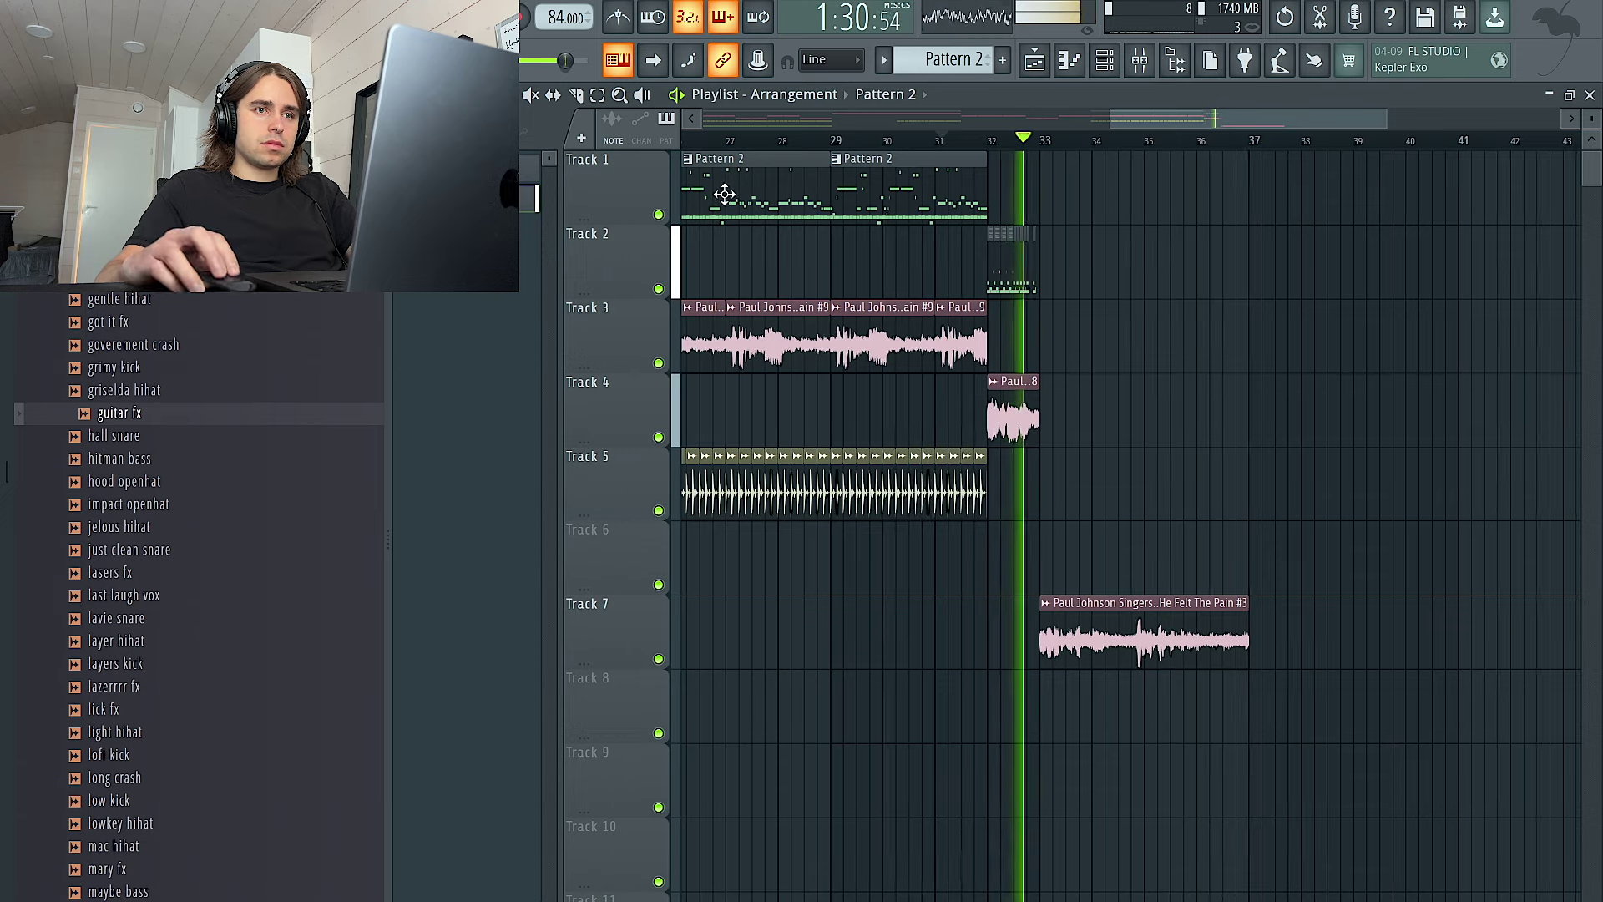
pyautogui.click(1045, 201)
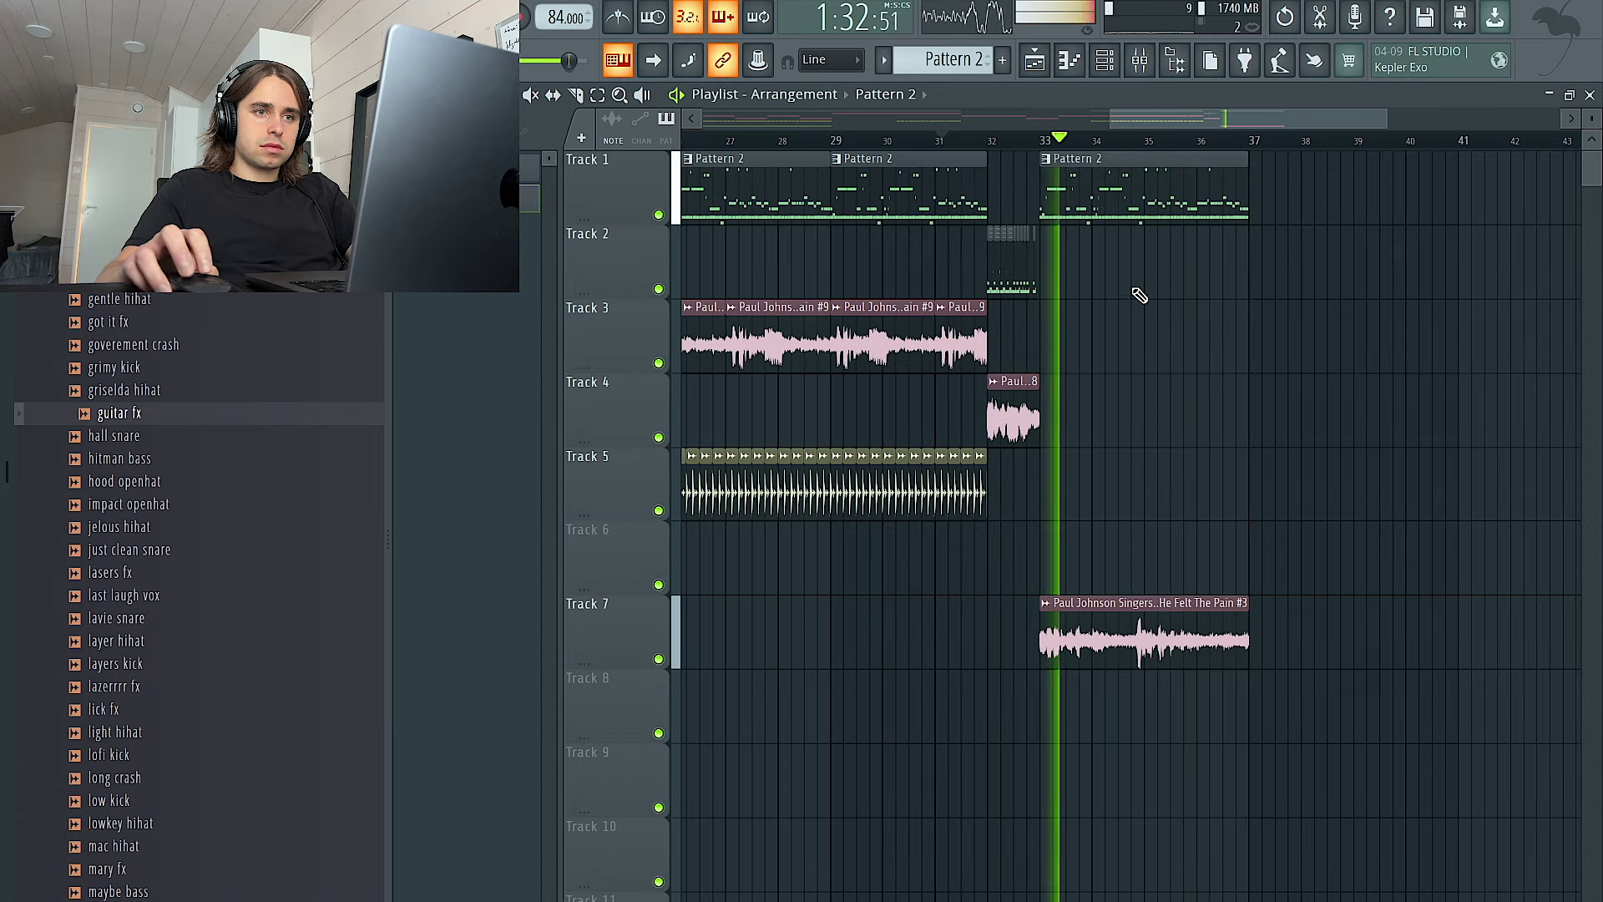
# Copy two consecutive Pattern 1 clips from the opening to bar 33 on Track 1 and play back the new section
pyautogui.scroll(-3, 1140, 295)
pyautogui.scroll(-3, 1171, 251)
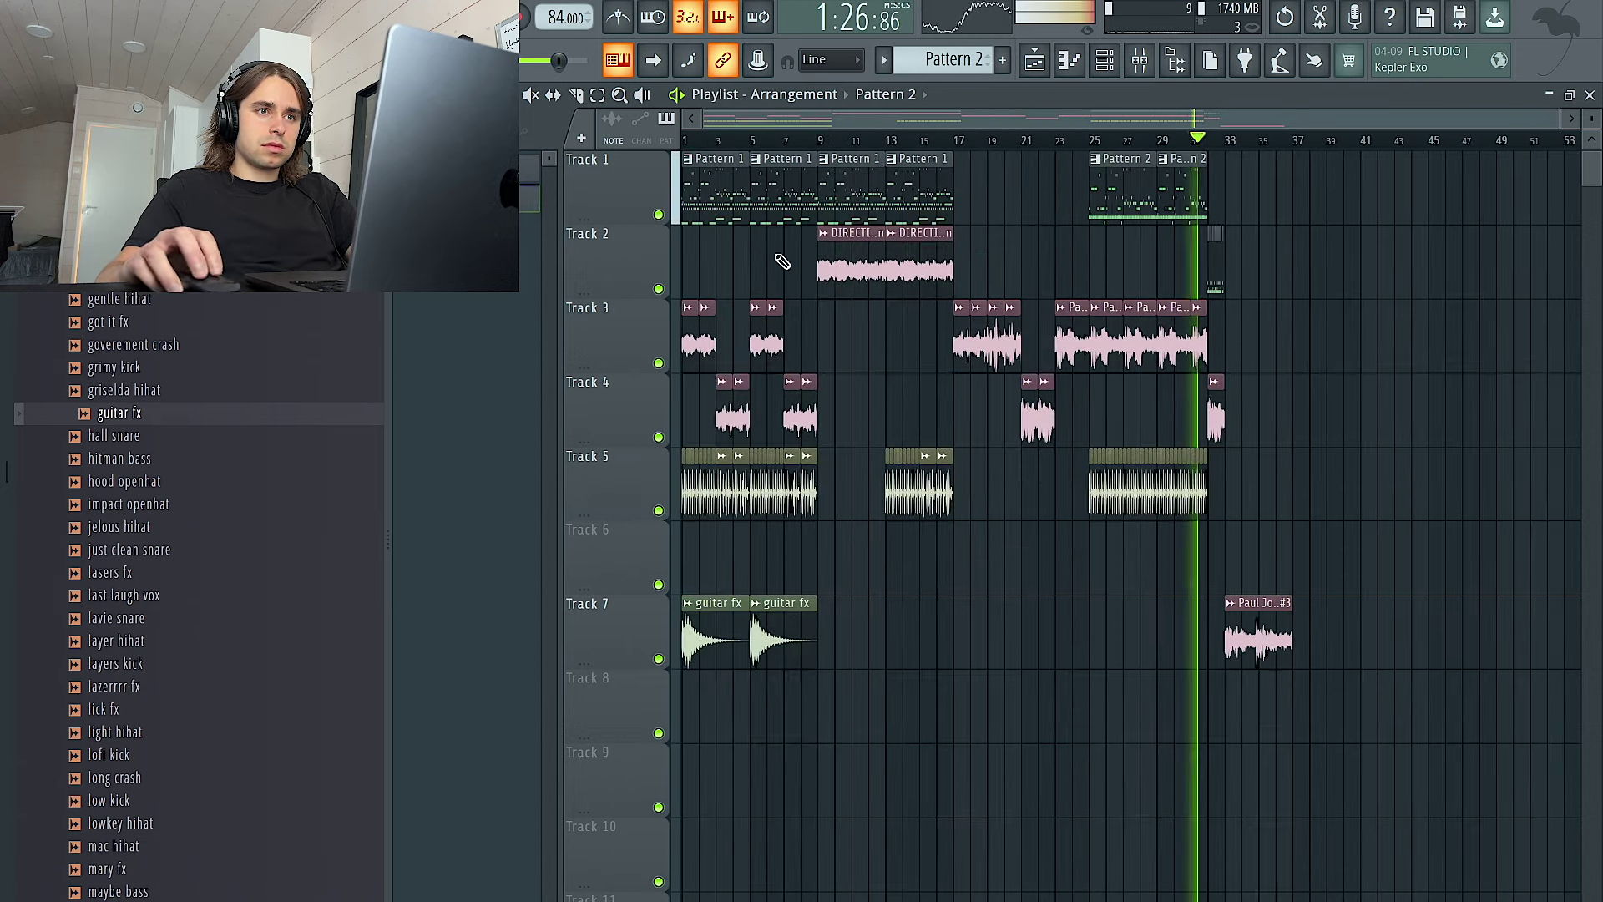
pyautogui.keyDown('ctrl'); pyautogui.moveTo(783, 262); pyautogui.dragTo(710, 203); pyautogui.keyUp('ctrl')
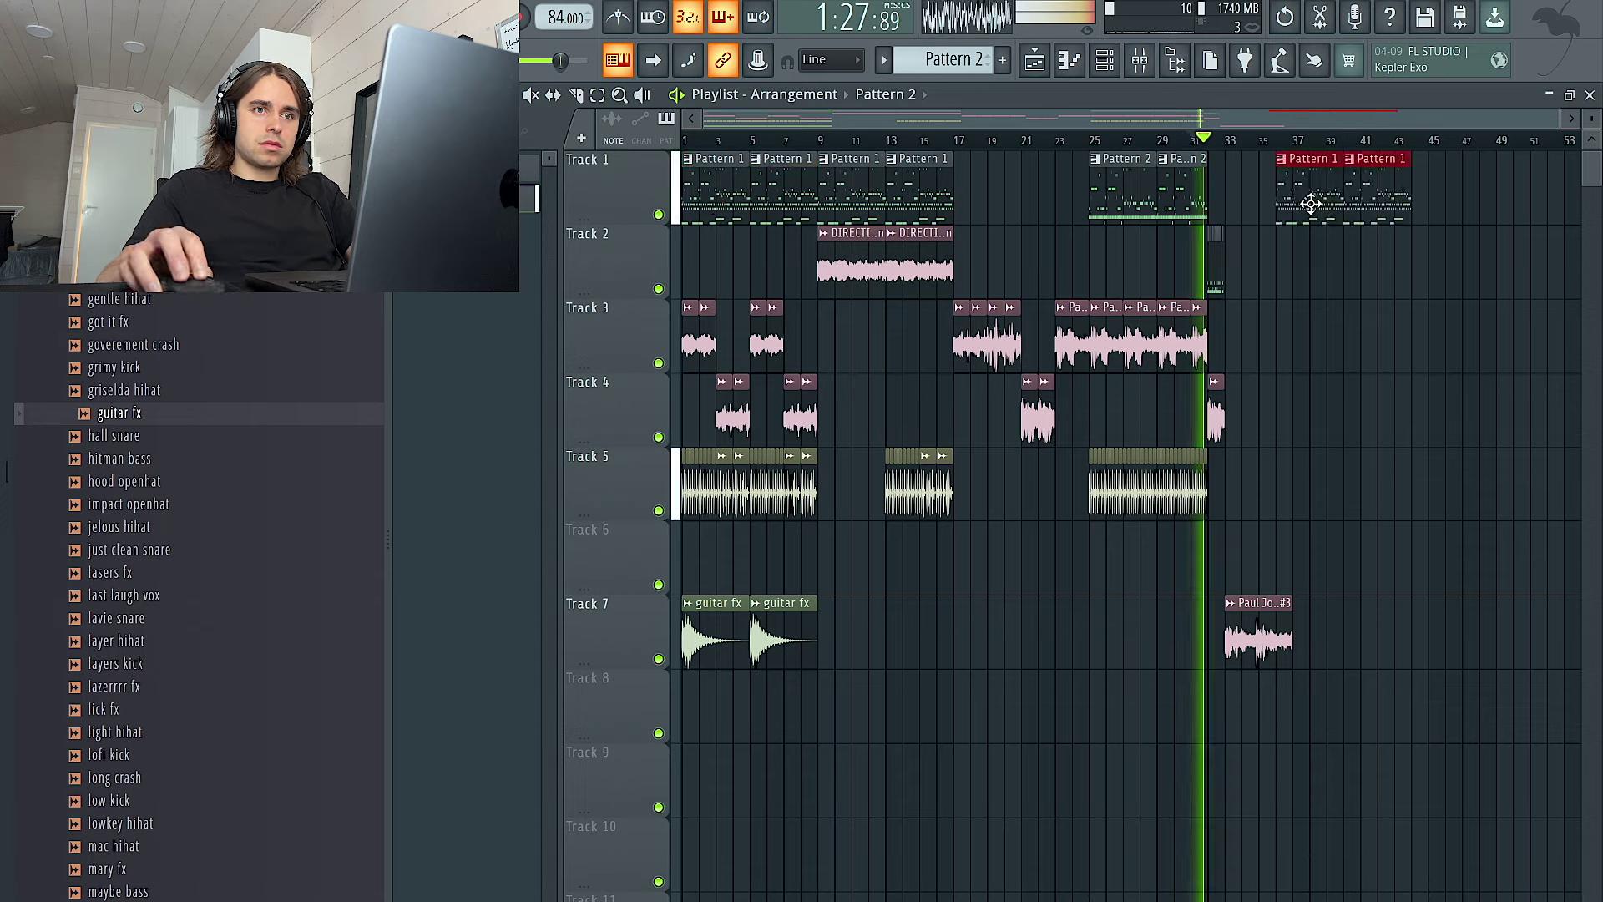
pyautogui.keyDown('ctrl'); pyautogui.moveTo(1336, 499); pyautogui.dragTo(1079, 458); pyautogui.keyUp('ctrl')
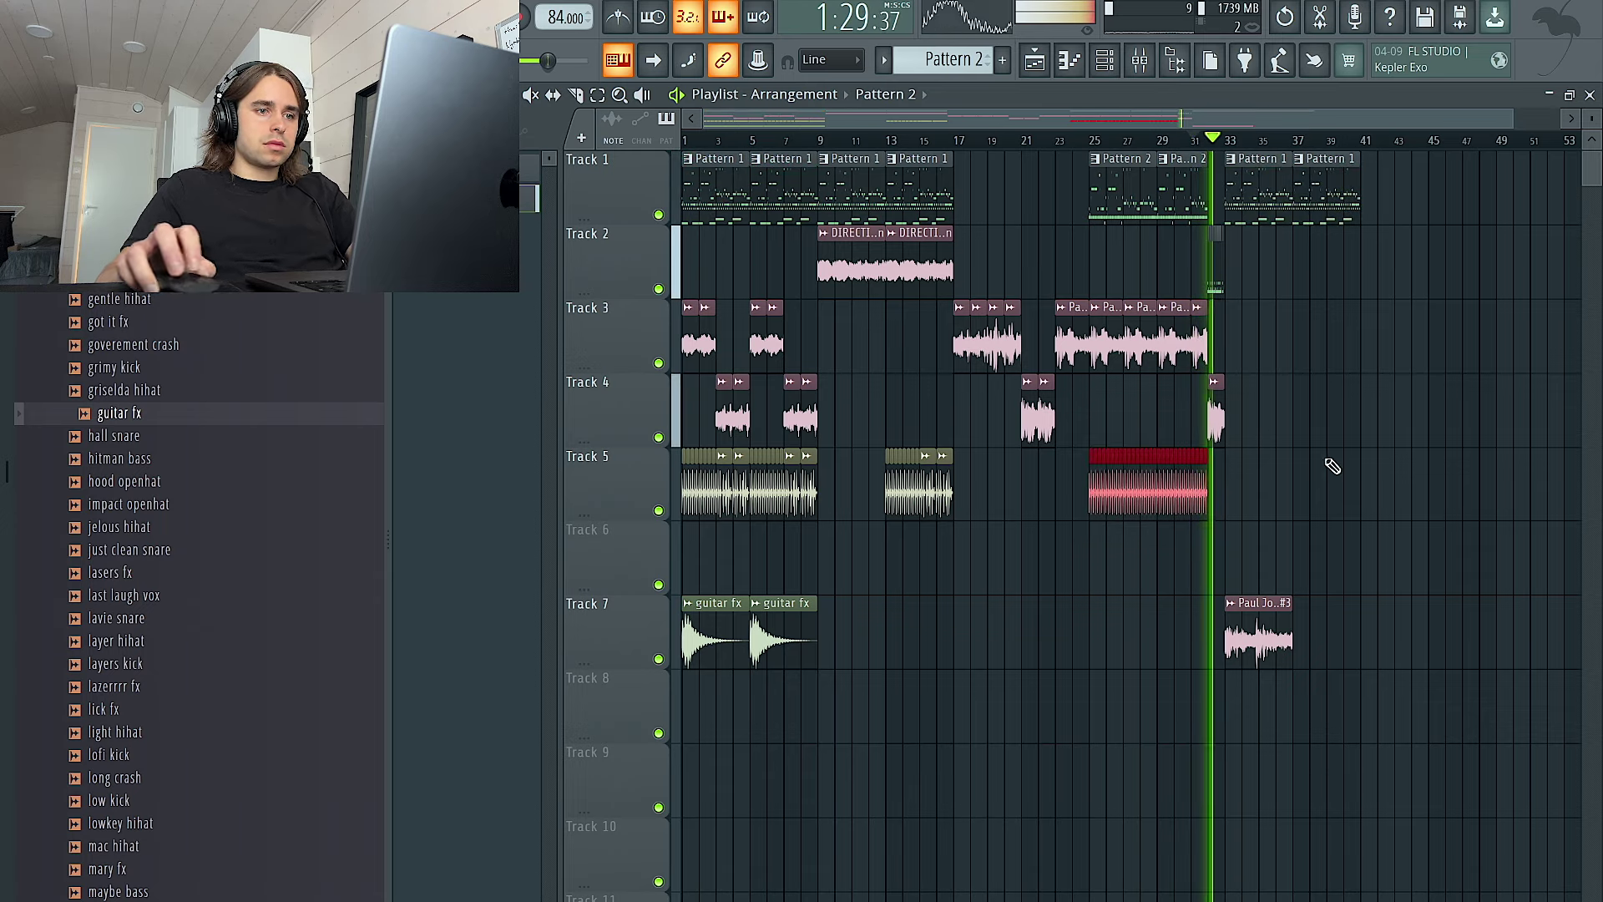
pyautogui.click(796, 613)
pyautogui.scroll(4, 1424, 518)
pyautogui.scroll(4, 966, 491)
pyautogui.scroll(-3, 967, 494)
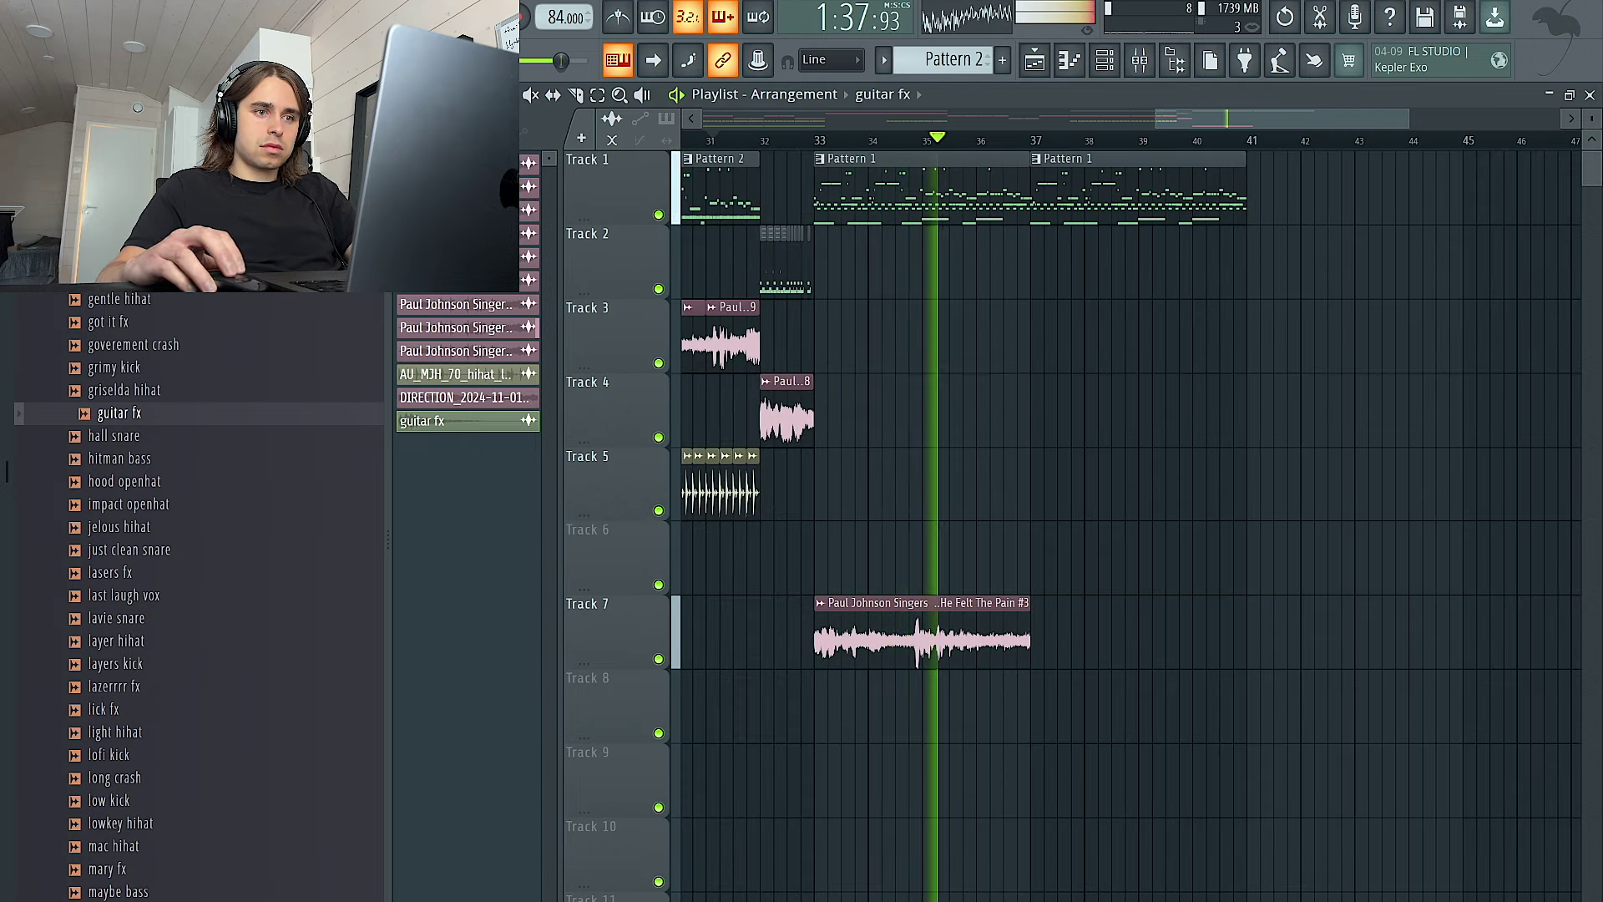
pyautogui.press('space')
pyautogui.press('space')
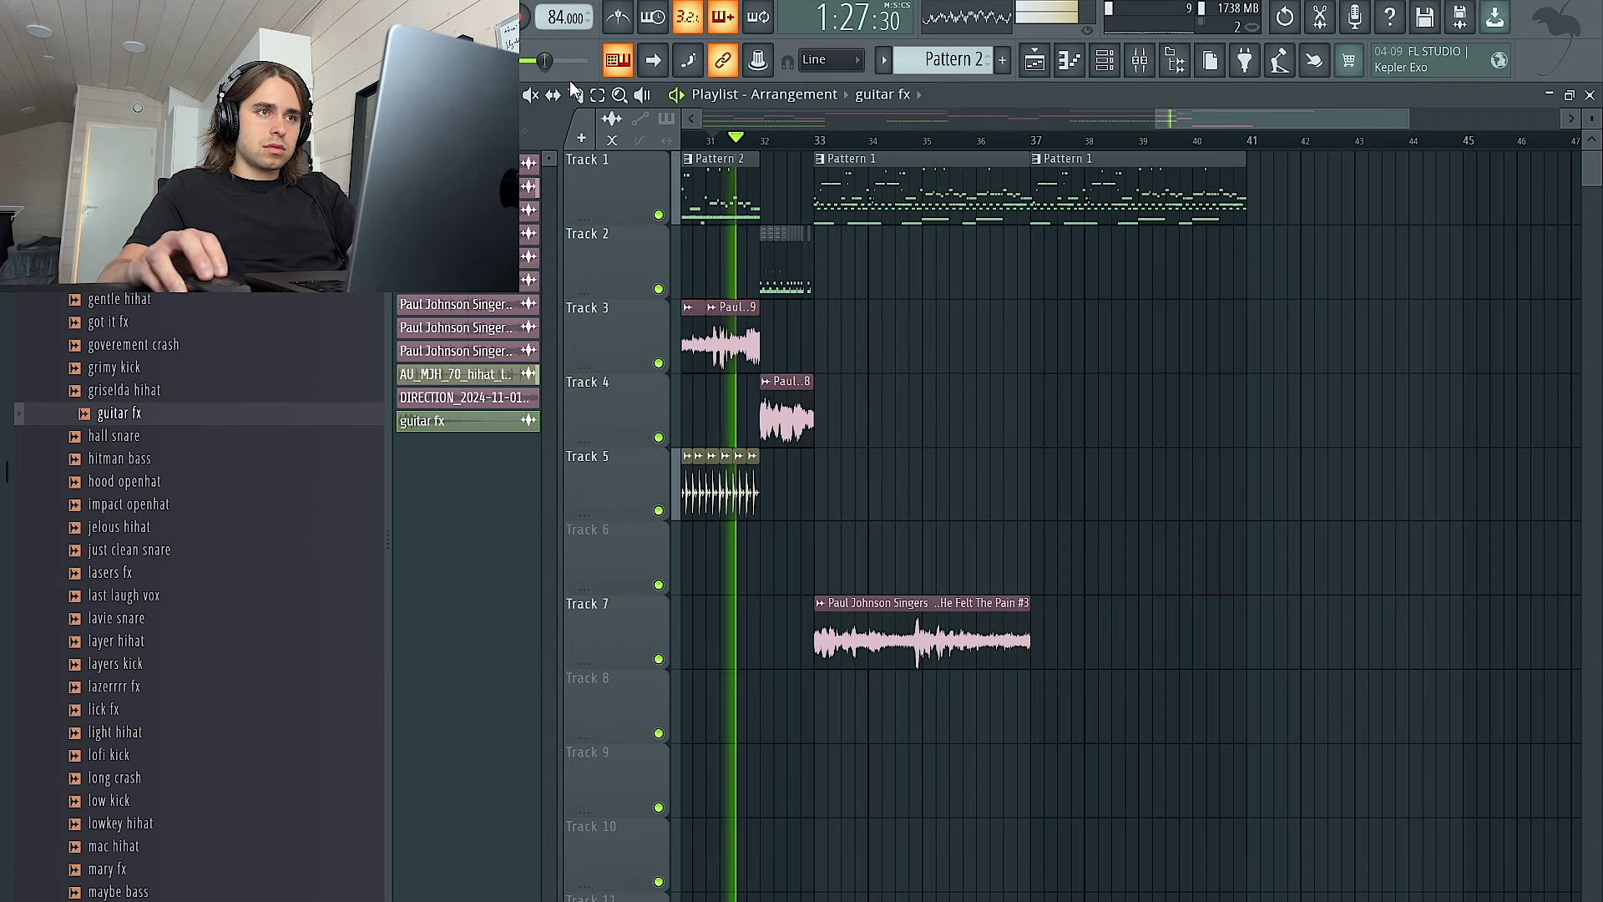
# Cut the long Track 7 vocal clip to two bars at bar 33, repeat it at bar 35, and play it back
pyautogui.moveTo(921, 613); pyautogui.dragTo(921, 643)
pyautogui.rightClick(955, 642)
pyautogui.keyDown('ctrl'); pyautogui.click(828, 630); pyautogui.keyUp('ctrl')
pyautogui.hotkey('ctrl', 'b')
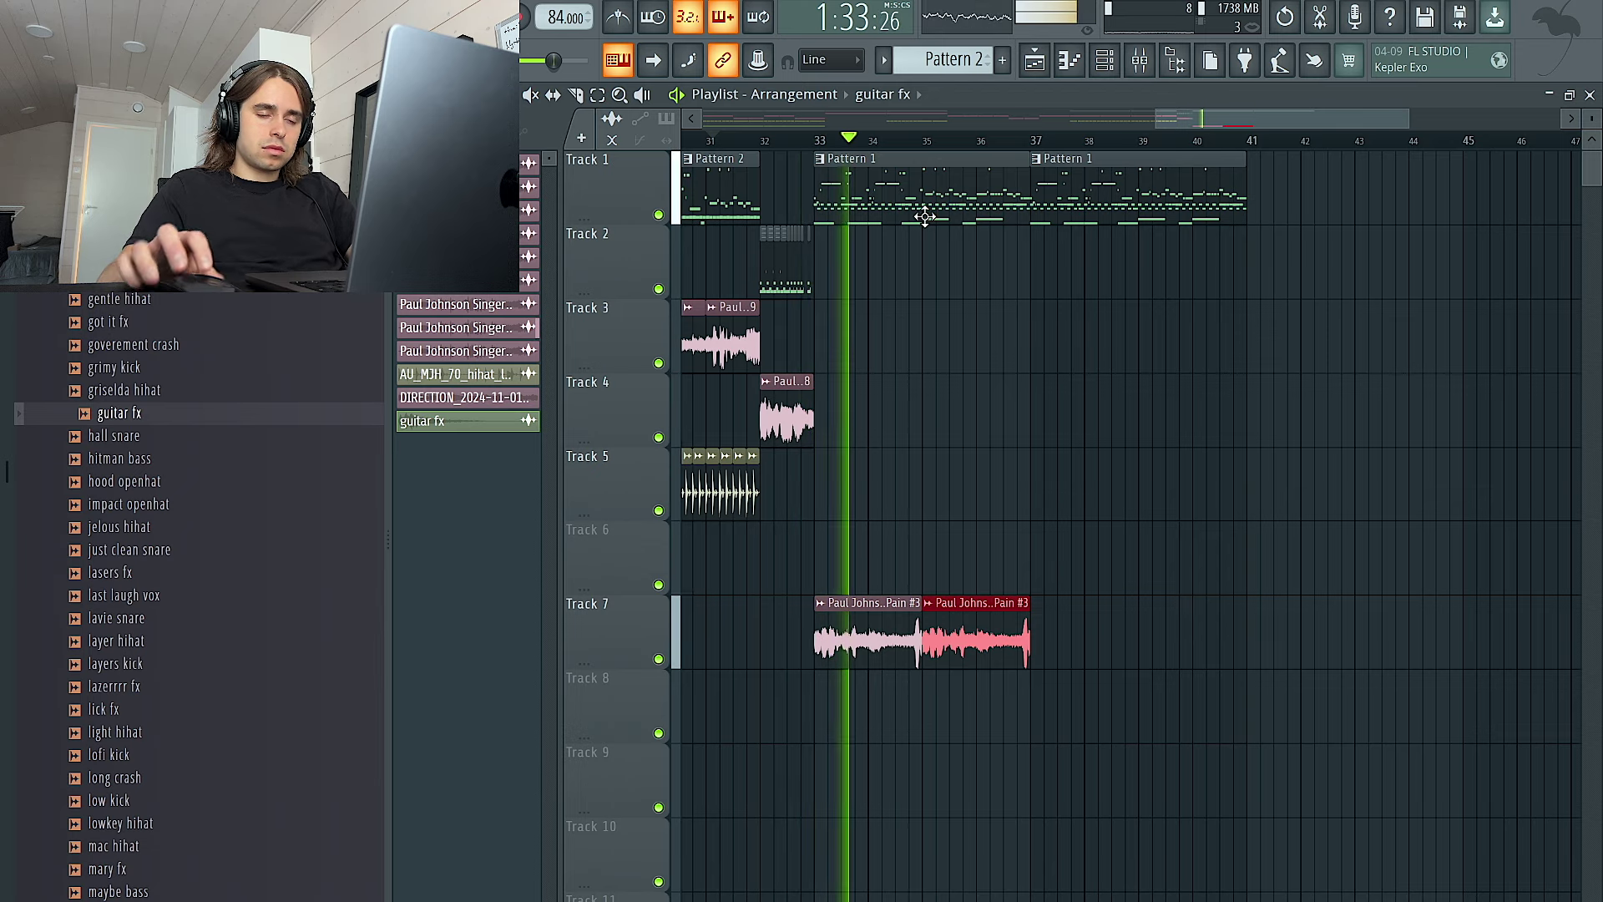
pyautogui.scroll(-5, 1048, 294)
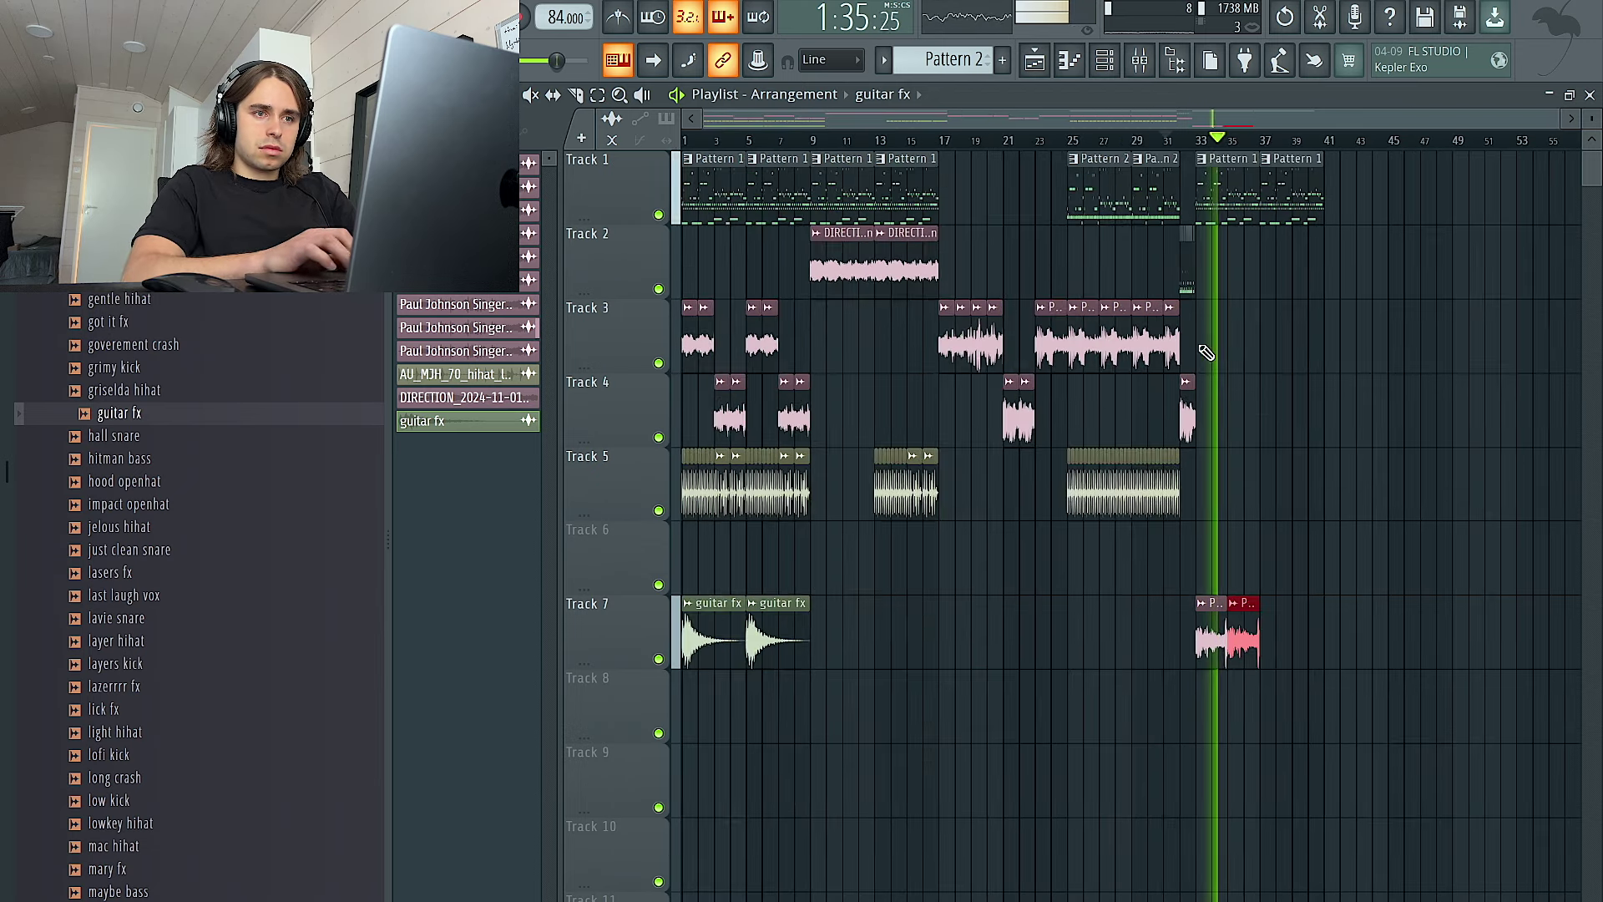
pyautogui.scroll(5, 1234, 250)
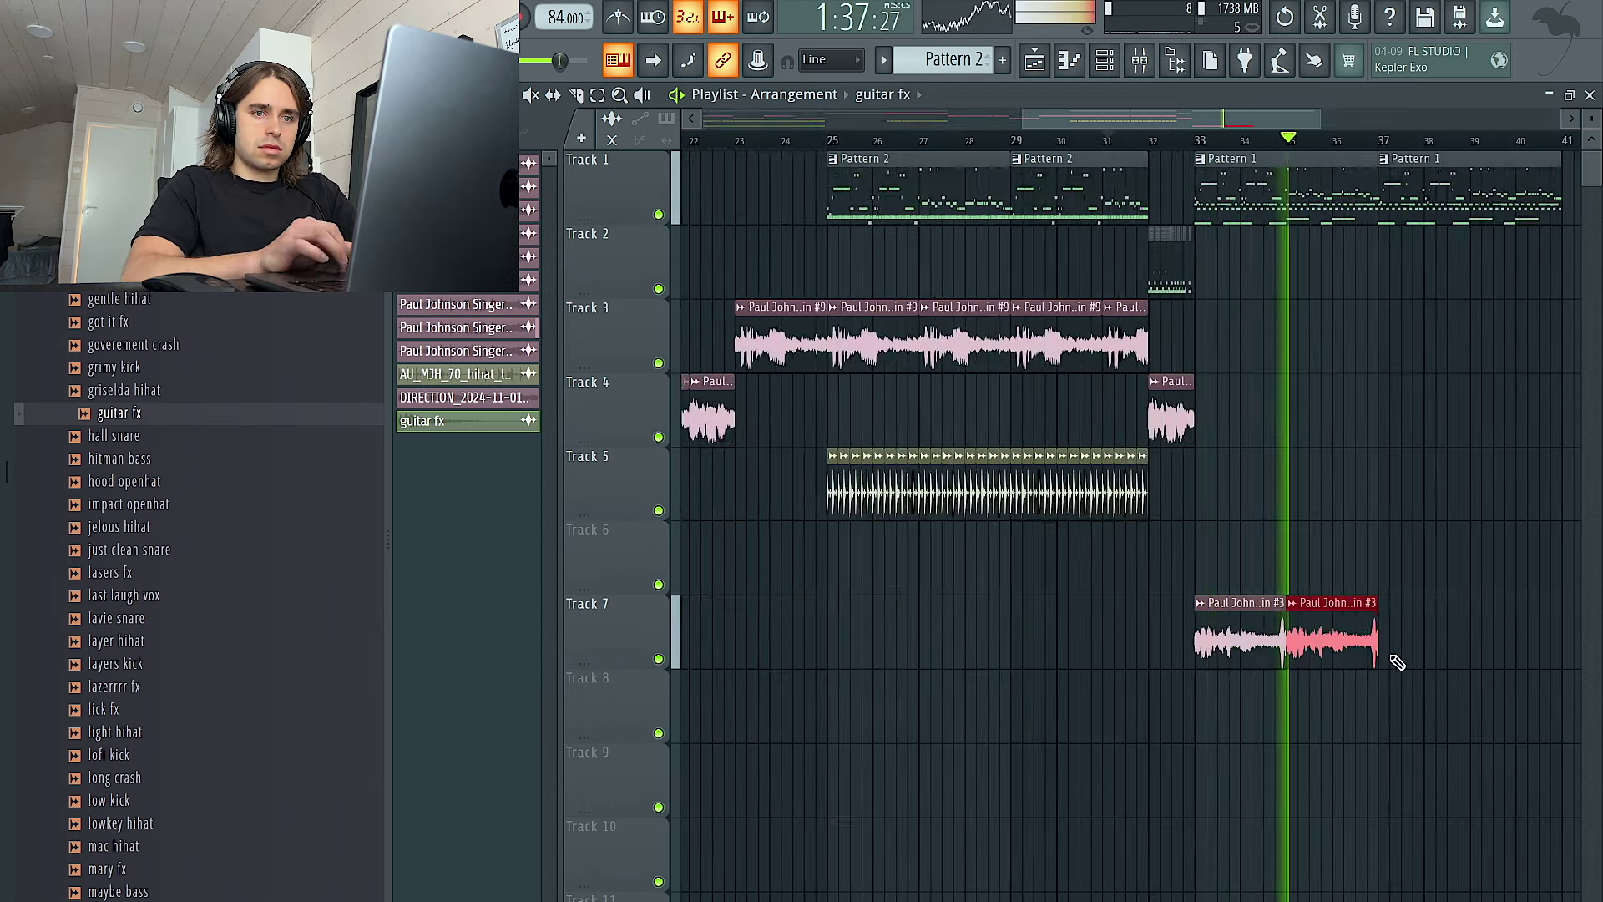
# Replace the Pattern 1 clip at bar 37 with a duplicate of the clip at bar 33 and open the channel rack
pyautogui.click(1200, 158)
pyautogui.click(1244, 361)
pyautogui.rightClick(1432, 203)
pyautogui.moveTo(1382, 198); pyautogui.dragTo(1315, 192)
pyautogui.hotkey('ctrl', 'b')
pyautogui.click(1105, 60)
pyautogui.scroll(-4, 1253, 294)
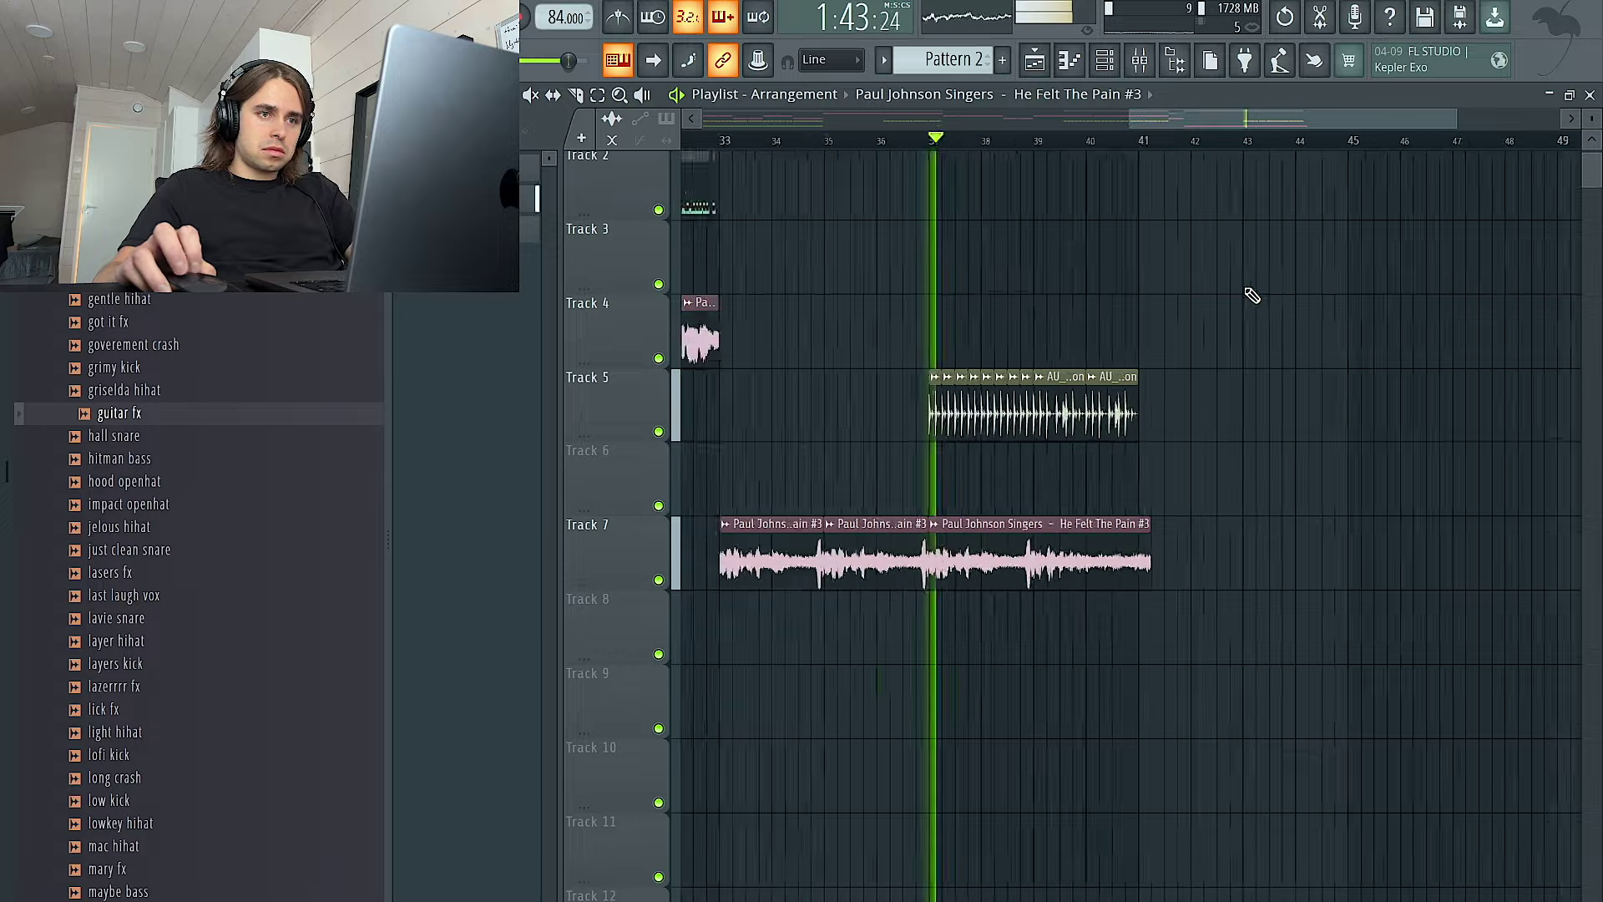
# Trim the last Paul Johnson Singers vocal clip on Track 7 so it ends at bar 41
pyautogui.scroll(3, 1262, 362)
pyautogui.scroll(1, 1265, 367)
pyautogui.moveTo(1078, 524); pyautogui.dragTo(1060, 524)
pyautogui.scroll(-4, 1148, 486)
pyautogui.scroll(4, 1202, 451)
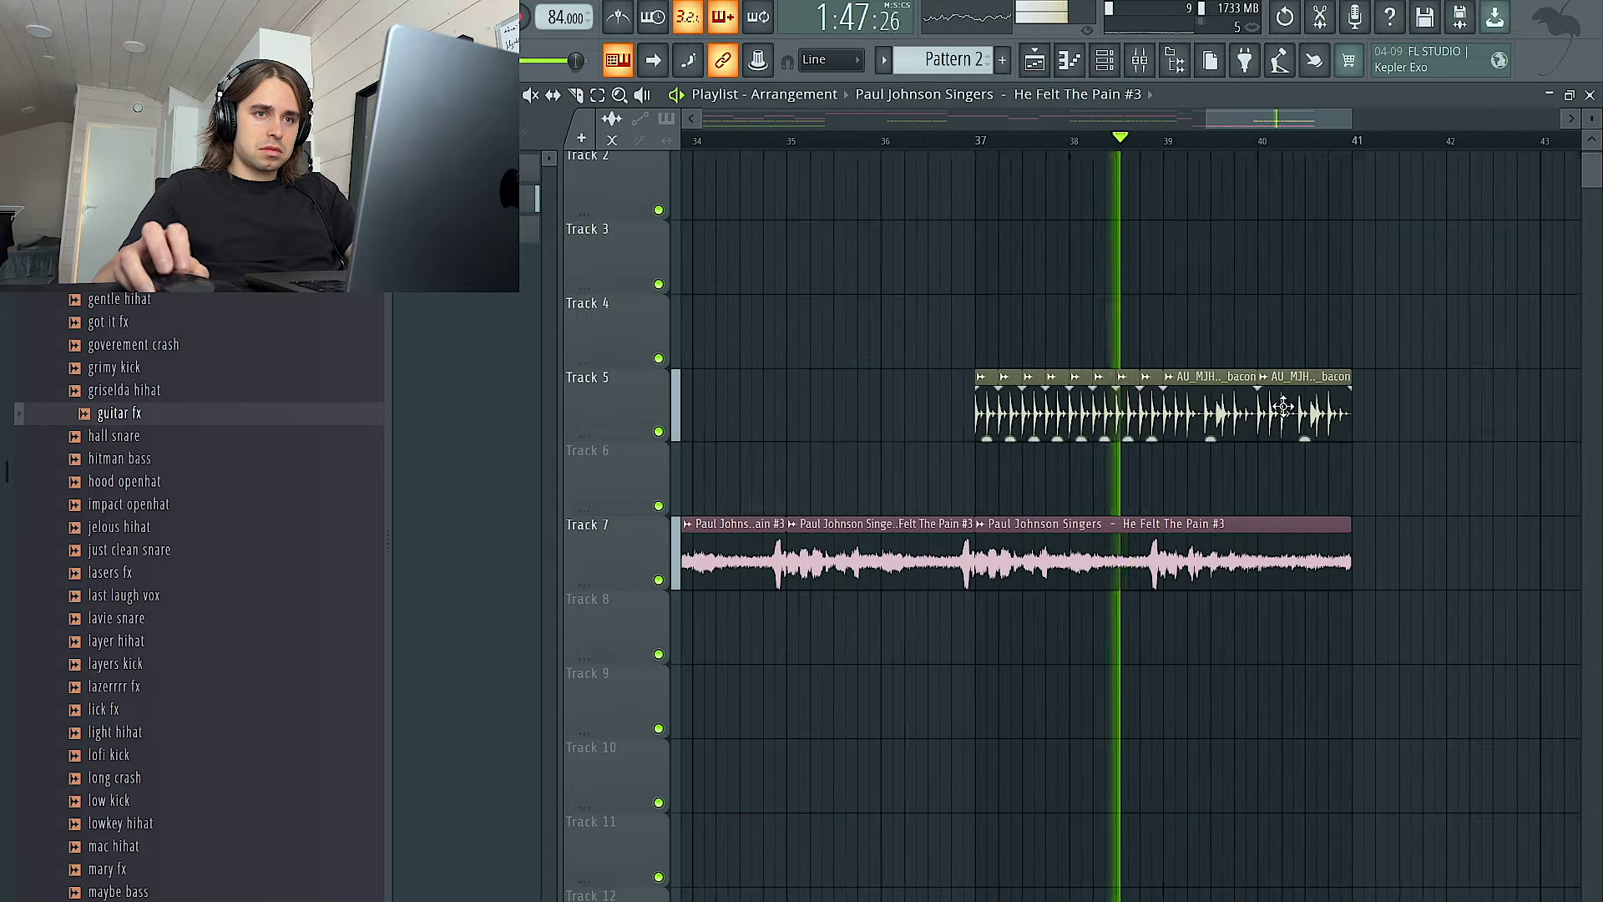
# Shorten the Pattern 2 clip at bar 37 on Track 1 to end at bar 39
pyautogui.scroll(1, 1327, 300)
pyautogui.rightClick(1308, 205)
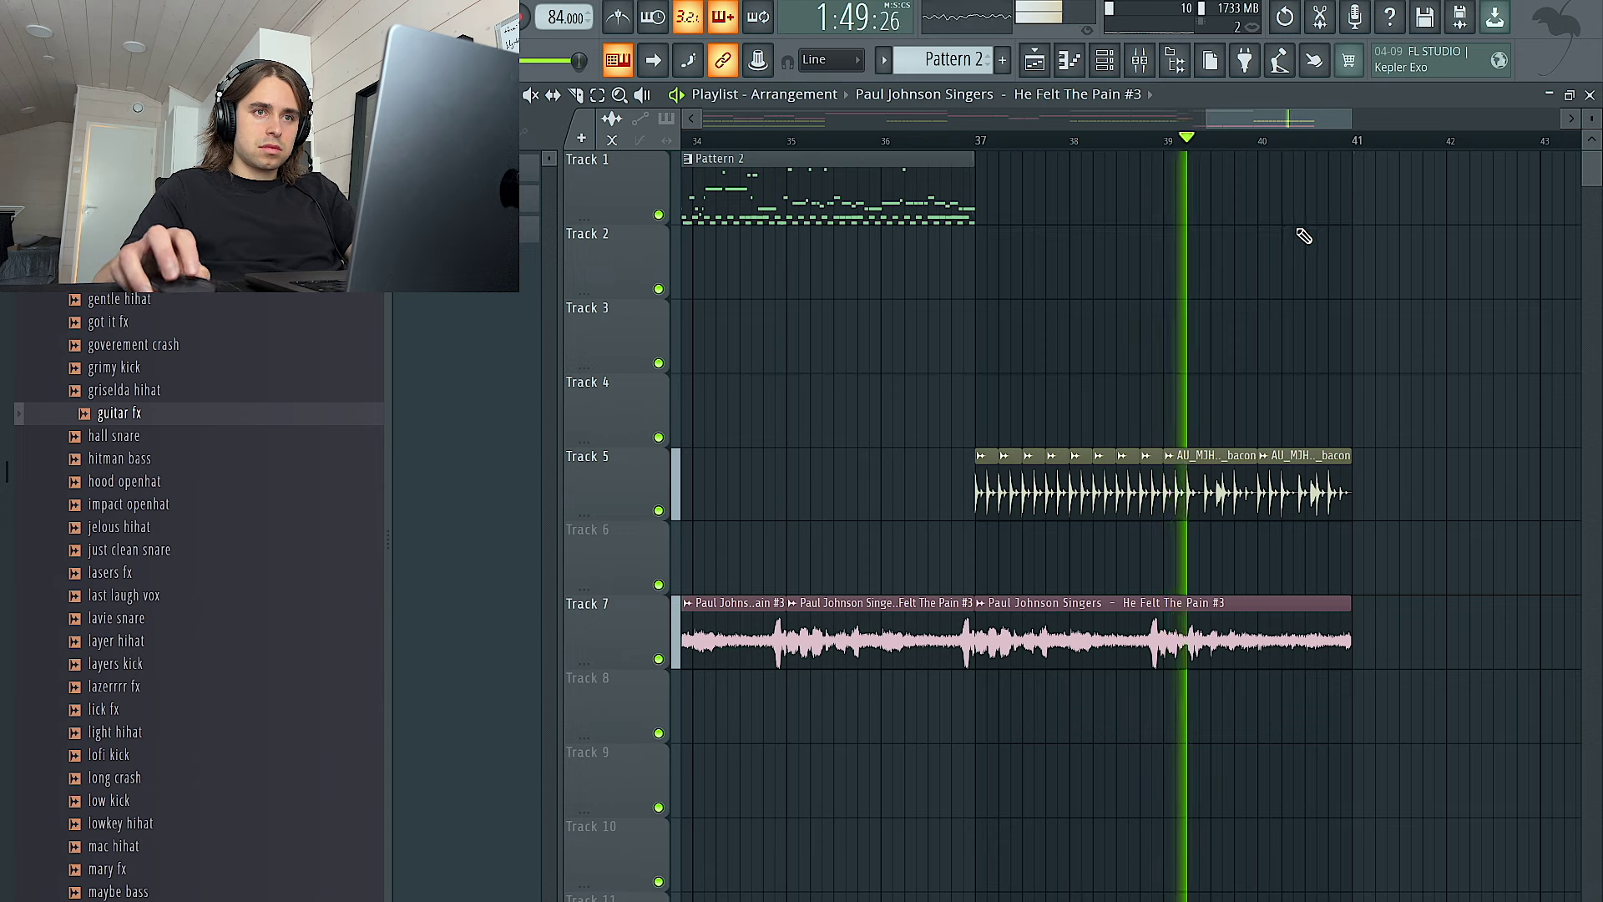
pyautogui.hotkey('ctrl', 'z')
pyautogui.moveTo(1350, 161); pyautogui.dragTo(1166, 170)
pyautogui.scroll(-4, 1184, 242)
# Copy all clips of the opening eight bars on Tracks 1 to 7 to bar 41
pyautogui.keyDown('ctrl'); pyautogui.moveTo(1377, 710); pyautogui.dragTo(668, 126); pyautogui.keyUp('ctrl')
pyautogui.keyDown('ctrl'); pyautogui.click(1111, 282); pyautogui.keyUp('ctrl')
pyautogui.scroll(-3, 1221, 290)
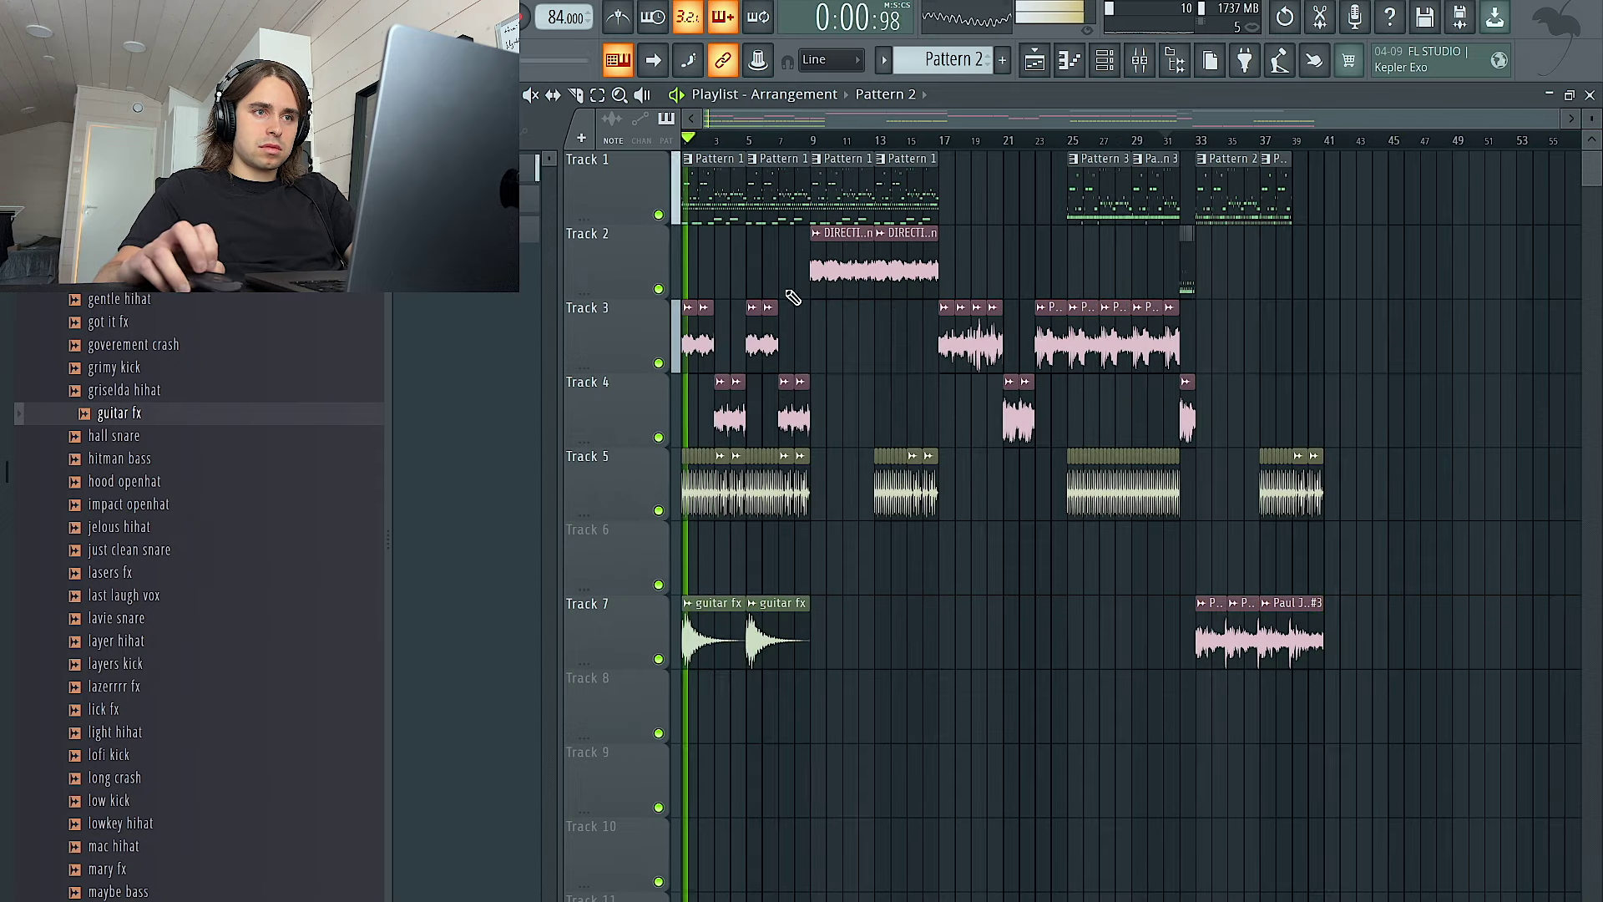
pyautogui.keyDown('ctrl'); pyautogui.moveTo(789, 686); pyautogui.dragTo(679, 148); pyautogui.keyUp('ctrl')
pyautogui.keyDown('shift'); pyautogui.moveTo(712, 206); pyautogui.dragTo(1354, 206); pyautogui.keyUp('shift')
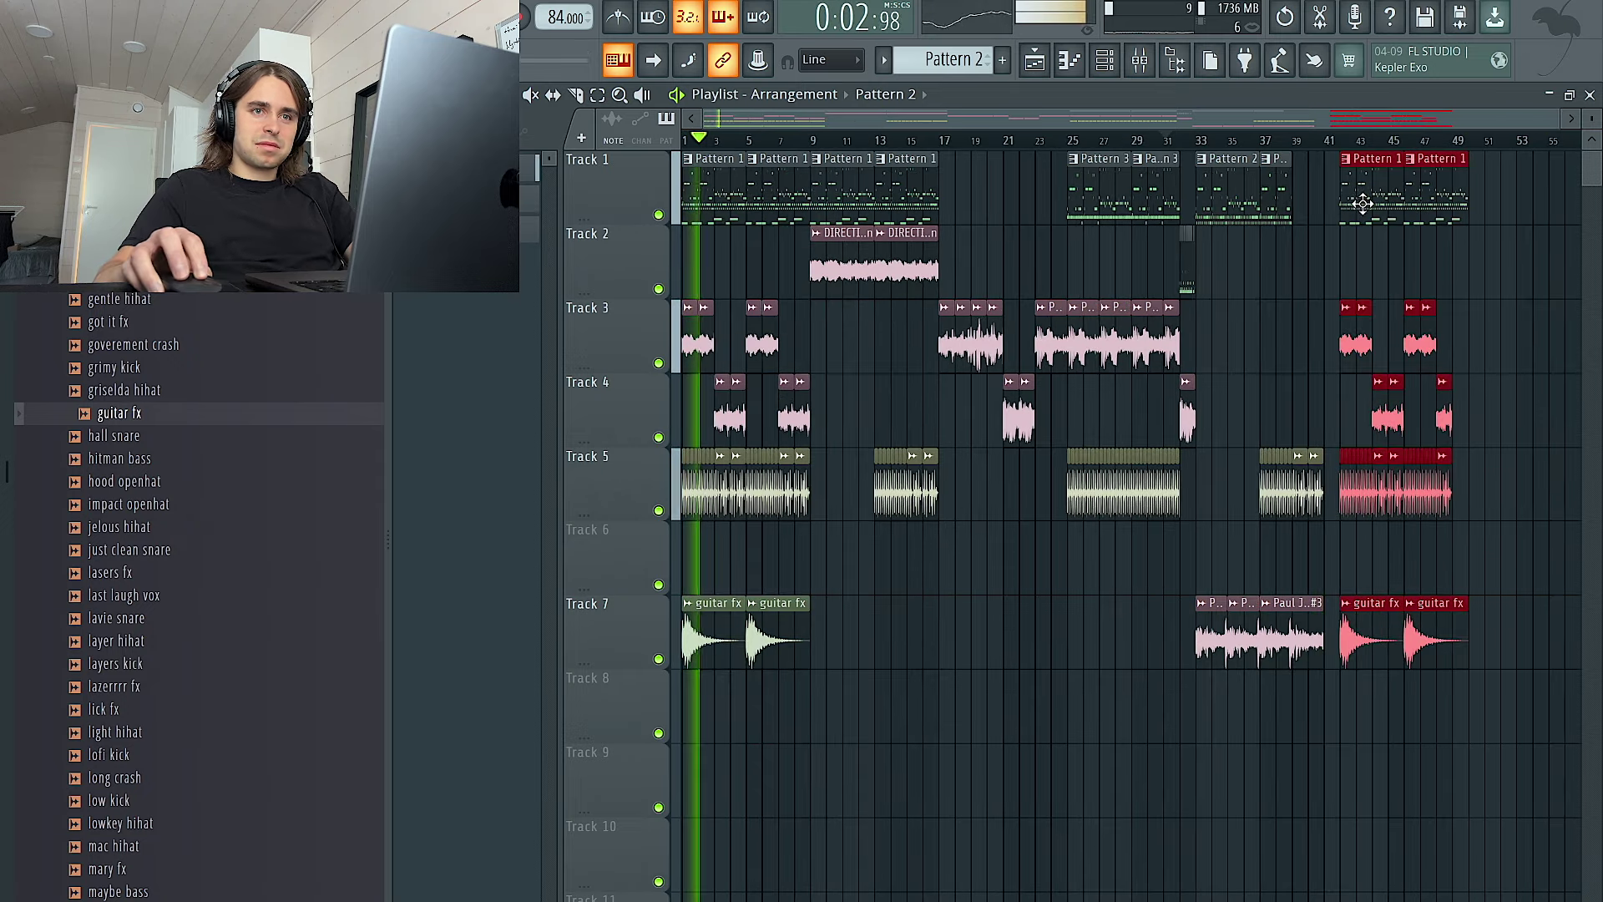
# Split Pattern 1 by channel and place the resulting drum and bass patterns at bar 1 on Tracks 9 to 16
pyautogui.scroll(3, 677, 171)
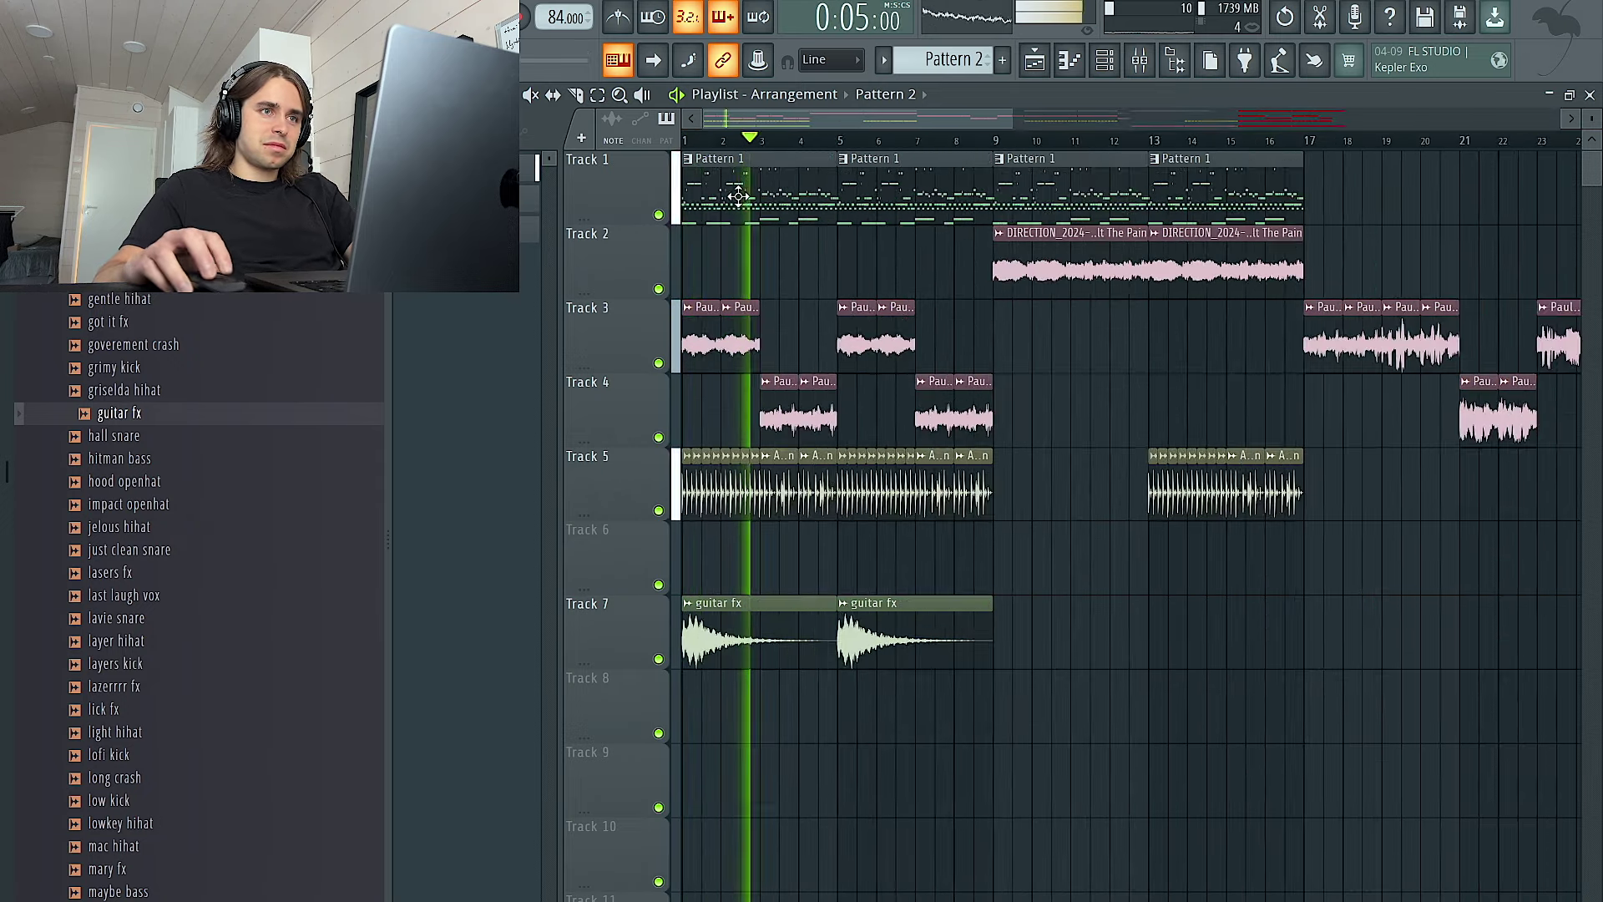
pyautogui.click(948, 59)
pyautogui.click(1079, 384)
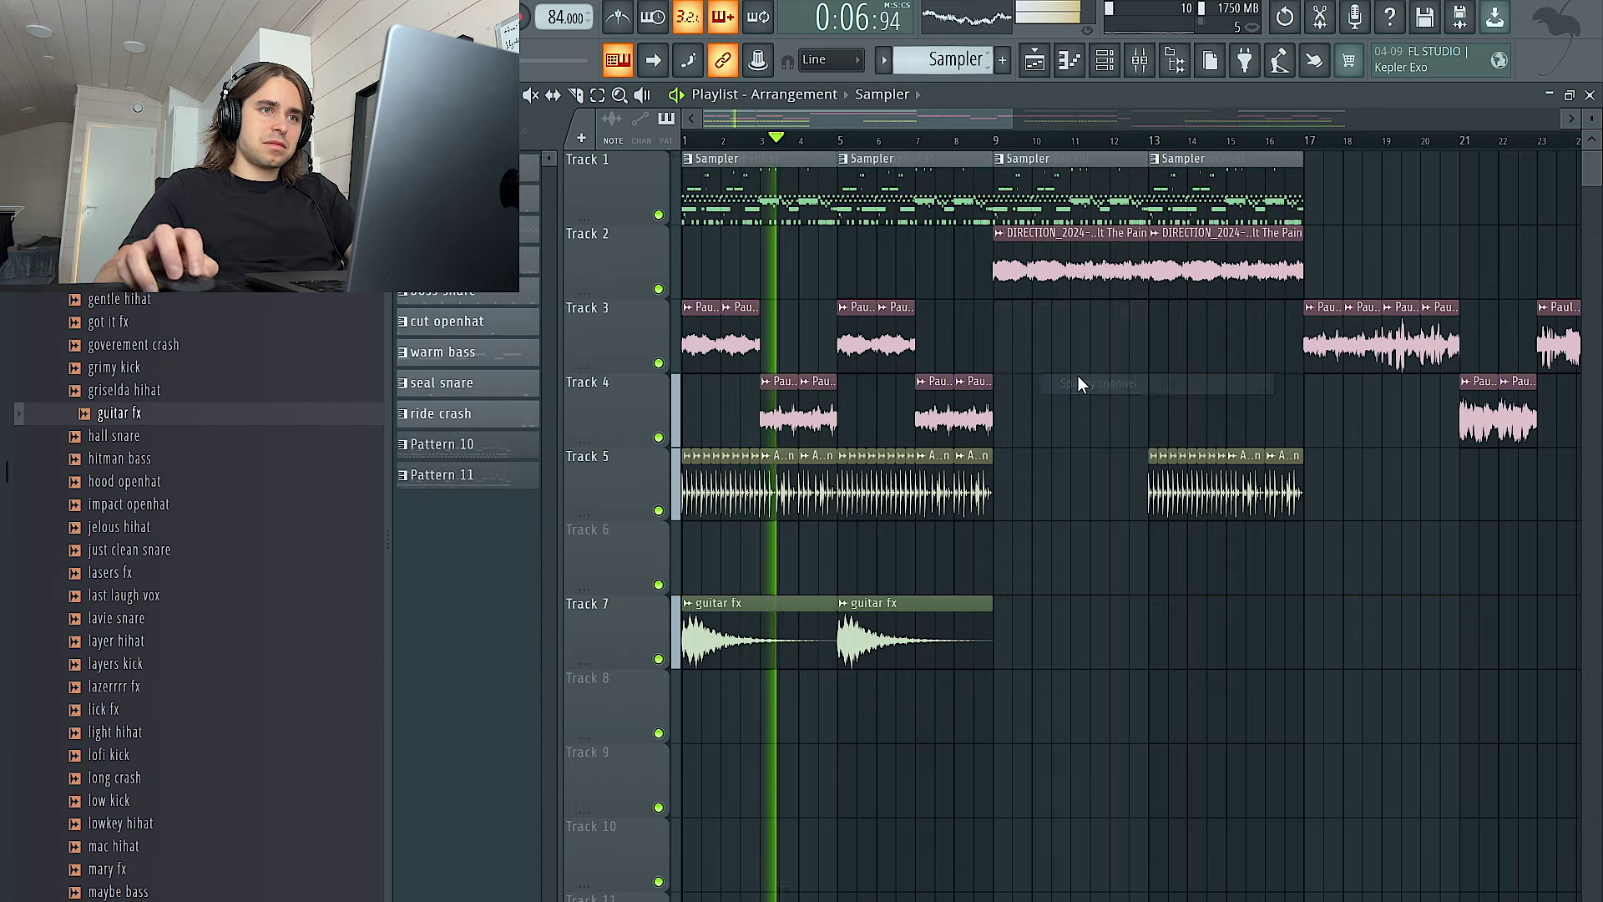
pyautogui.click(484, 198)
pyautogui.keyDown('shift'); pyautogui.click(483, 414); pyautogui.keyUp('shift')
pyautogui.scroll(-4, 688, 258)
pyautogui.moveTo(493, 293); pyautogui.dragTo(683, 448)
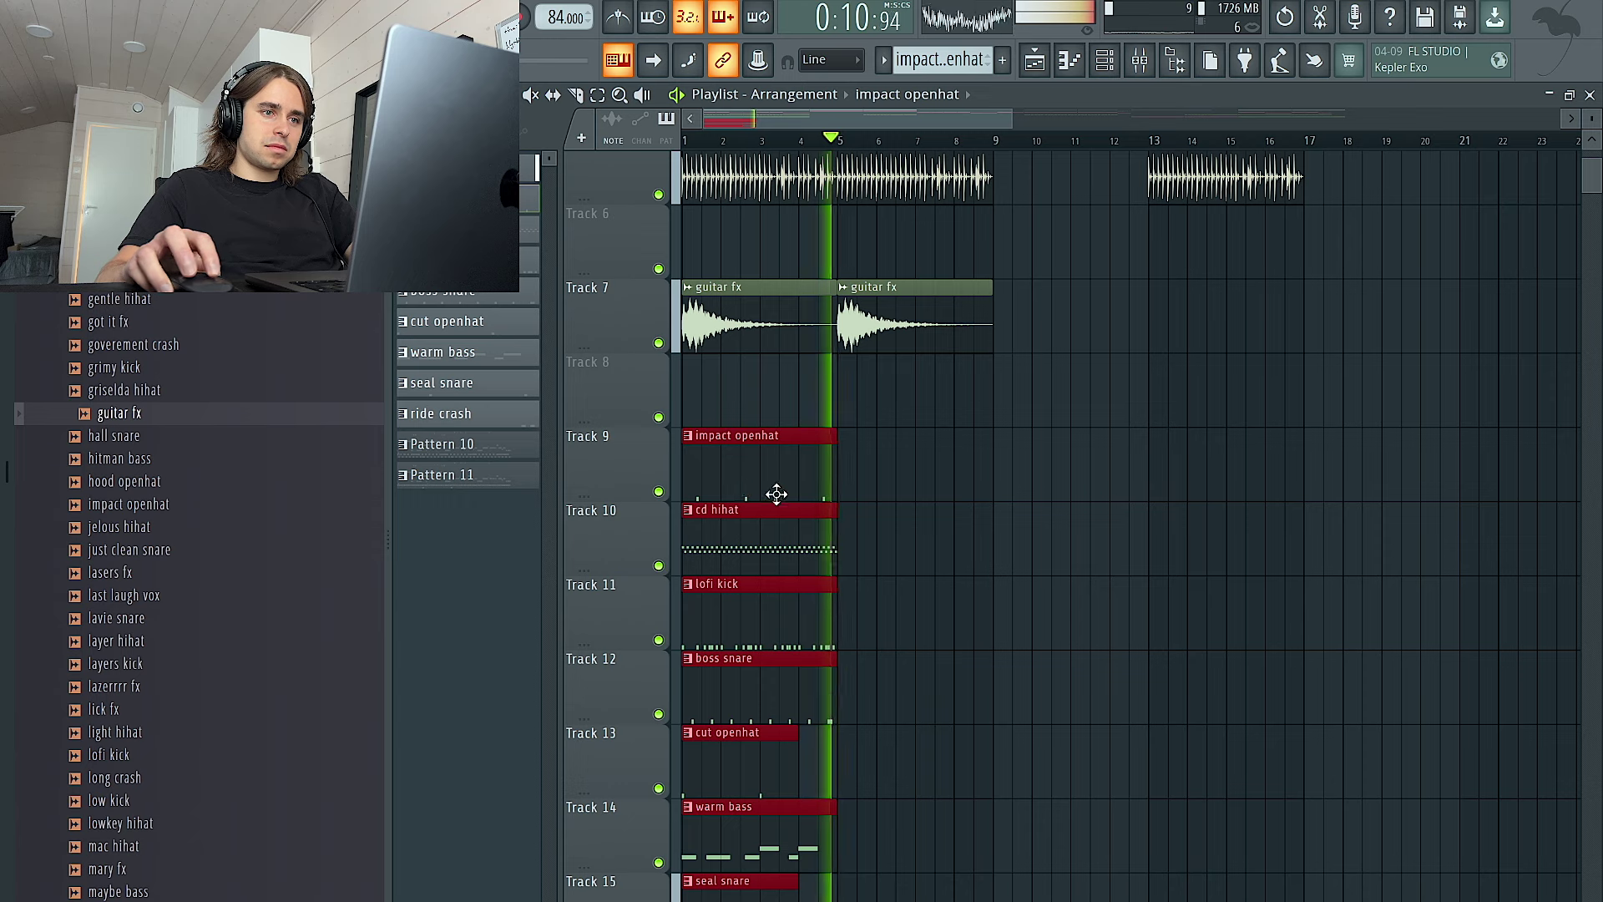
# Duplicate the split pattern clips on Tracks 9 to 16 to bar 5 and play from the start
pyautogui.hotkey('ctrl', 'd')
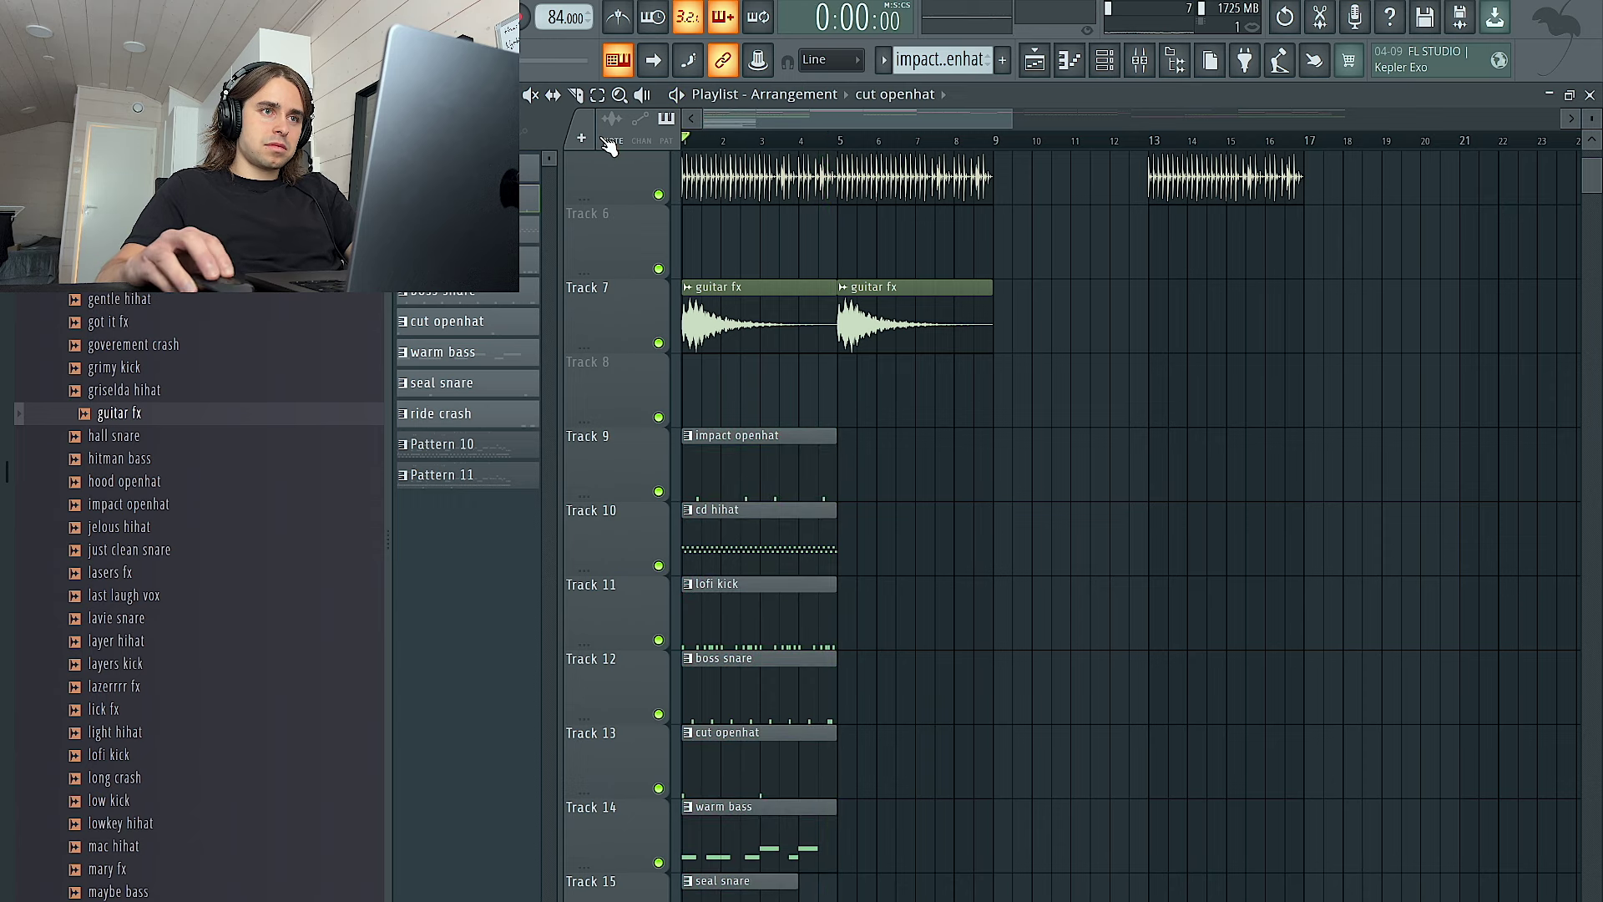
pyautogui.press('space')
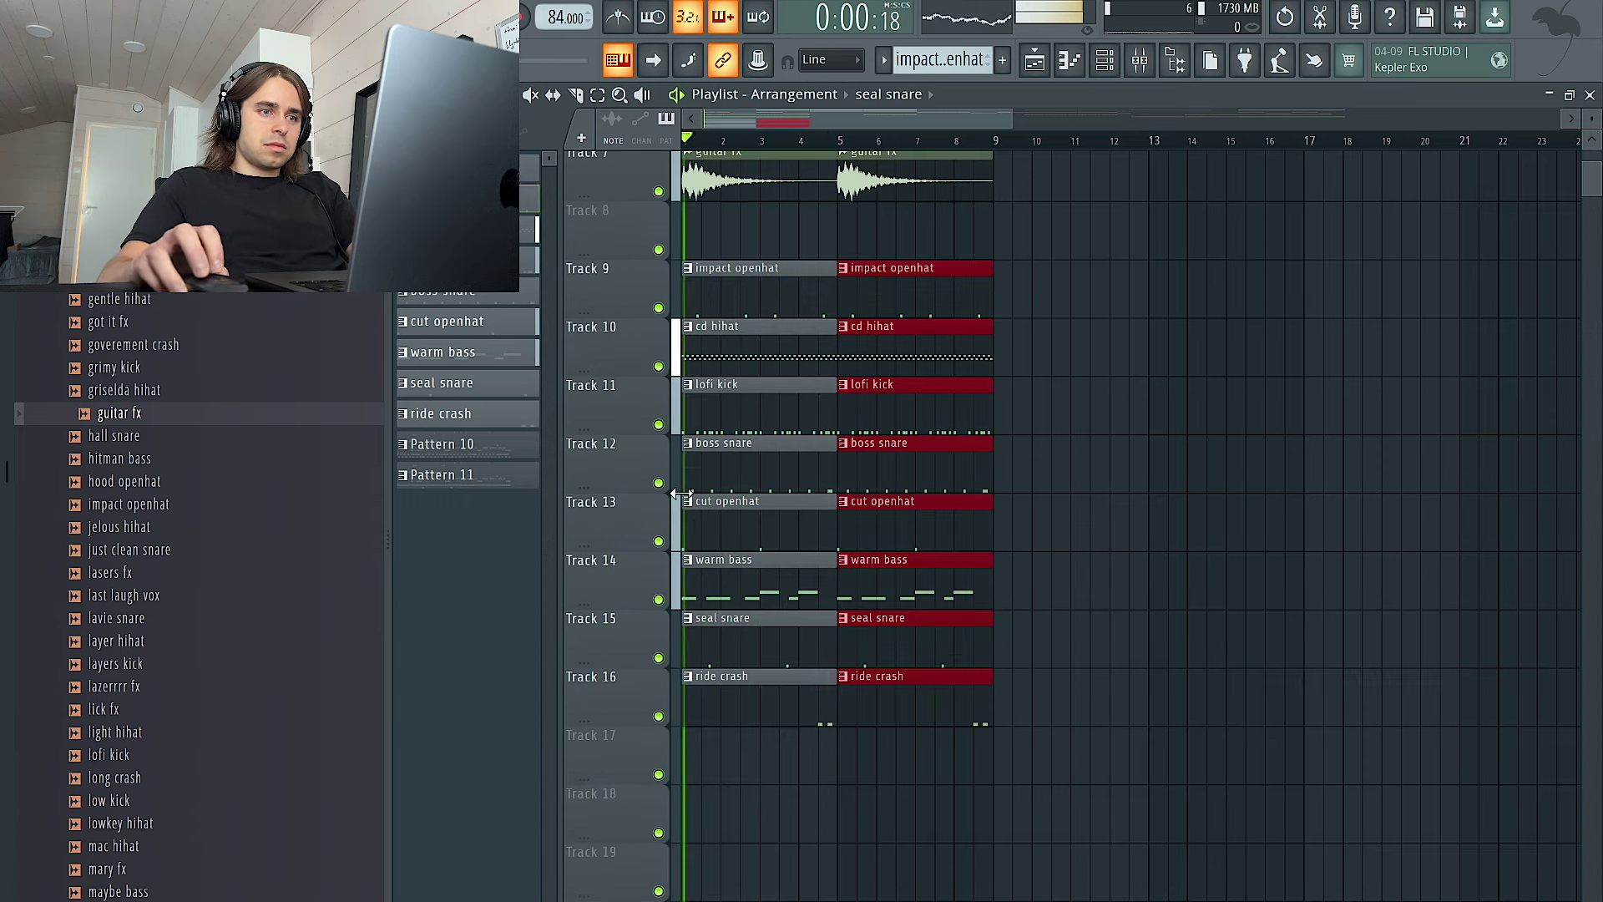
pyautogui.scroll(3, 689, 514)
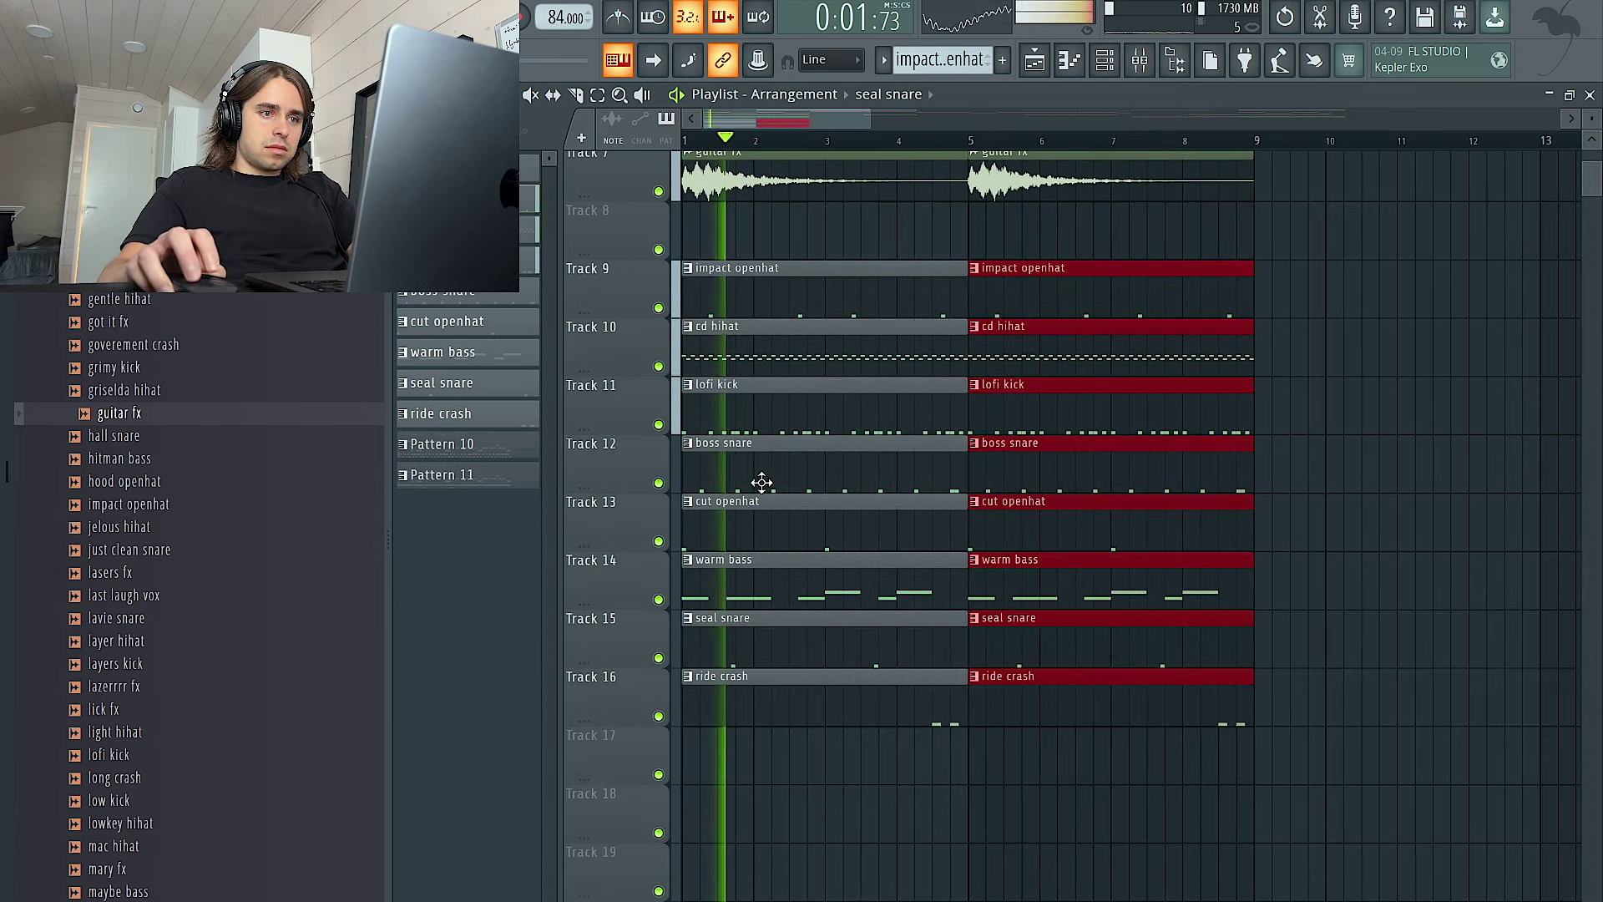
# Delete the Sampler clips at bars 1 and 5 on Track 1 and the seal snare clip at bar 1 on Track 15
pyautogui.scroll(-4, 791, 644)
pyautogui.scroll(6, 740, 619)
pyautogui.scroll(2, 678, 619)
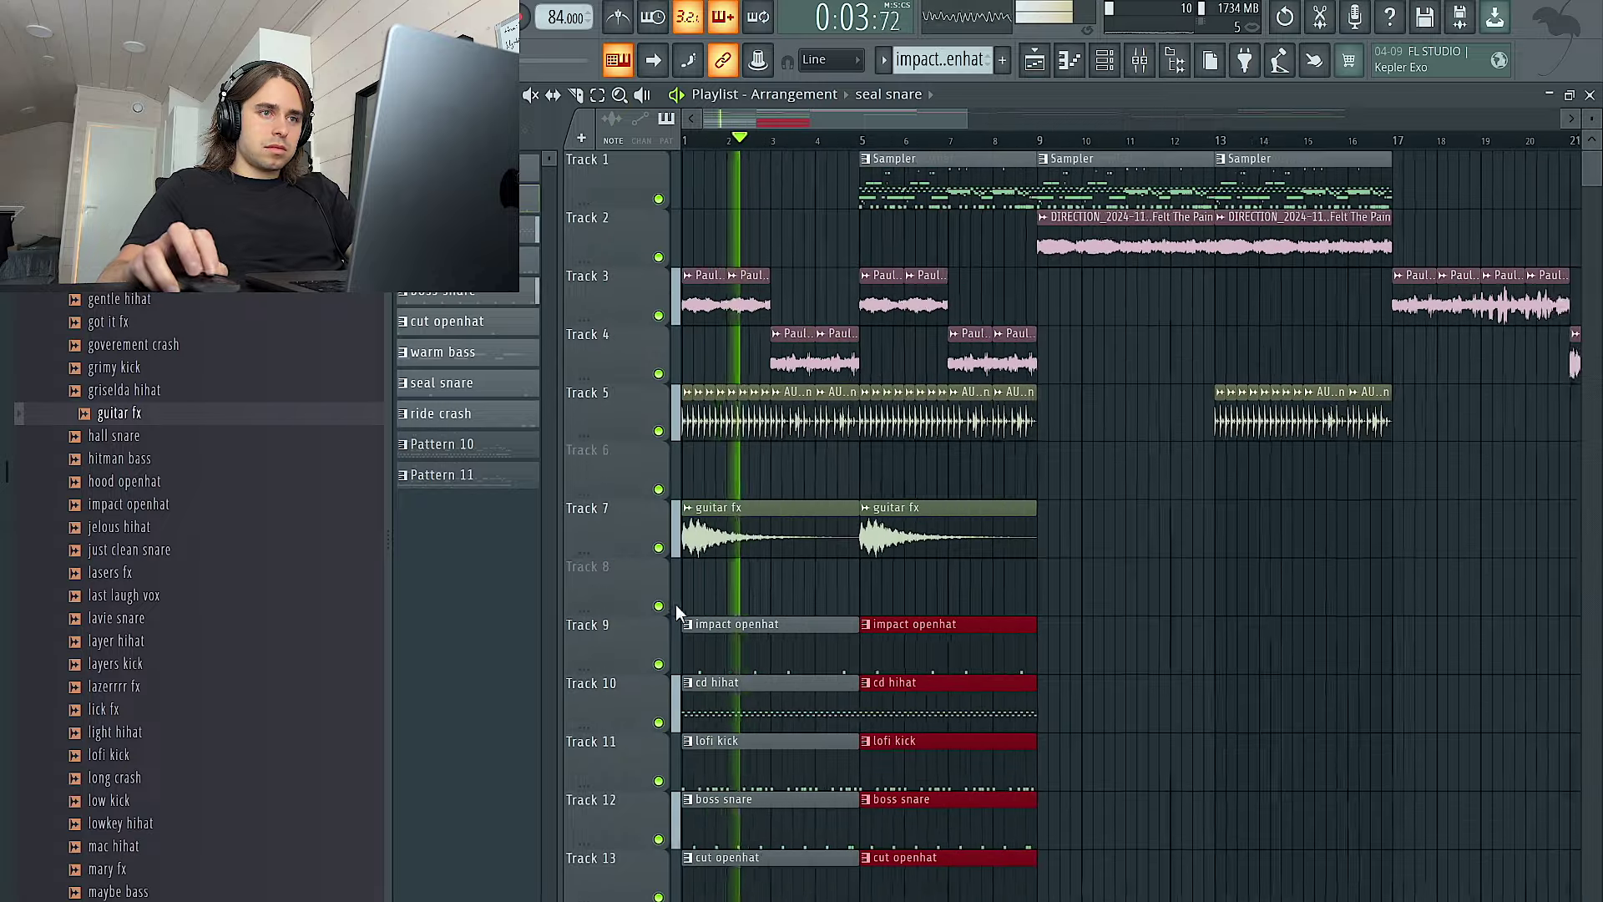
pyautogui.rightClick(883, 198)
pyautogui.scroll(-3, 835, 288)
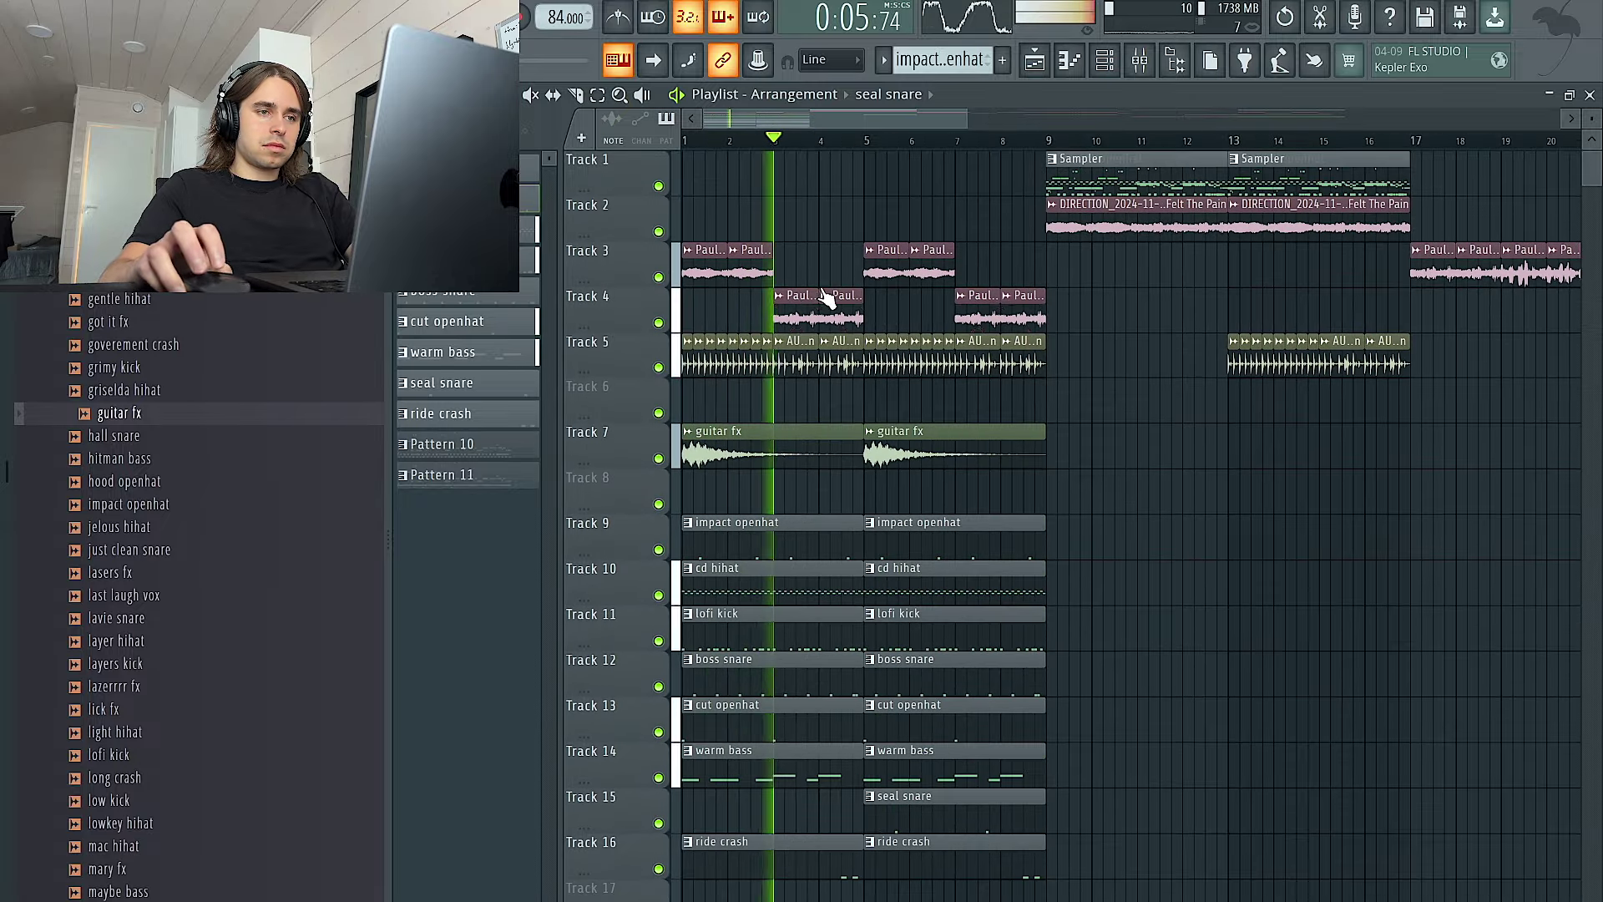
# Inspect the mixer insert of the Track 4 vocal chop and look over the rest of the arrangement
pyautogui.doubleClick(791, 320)
pyautogui.press('F9')
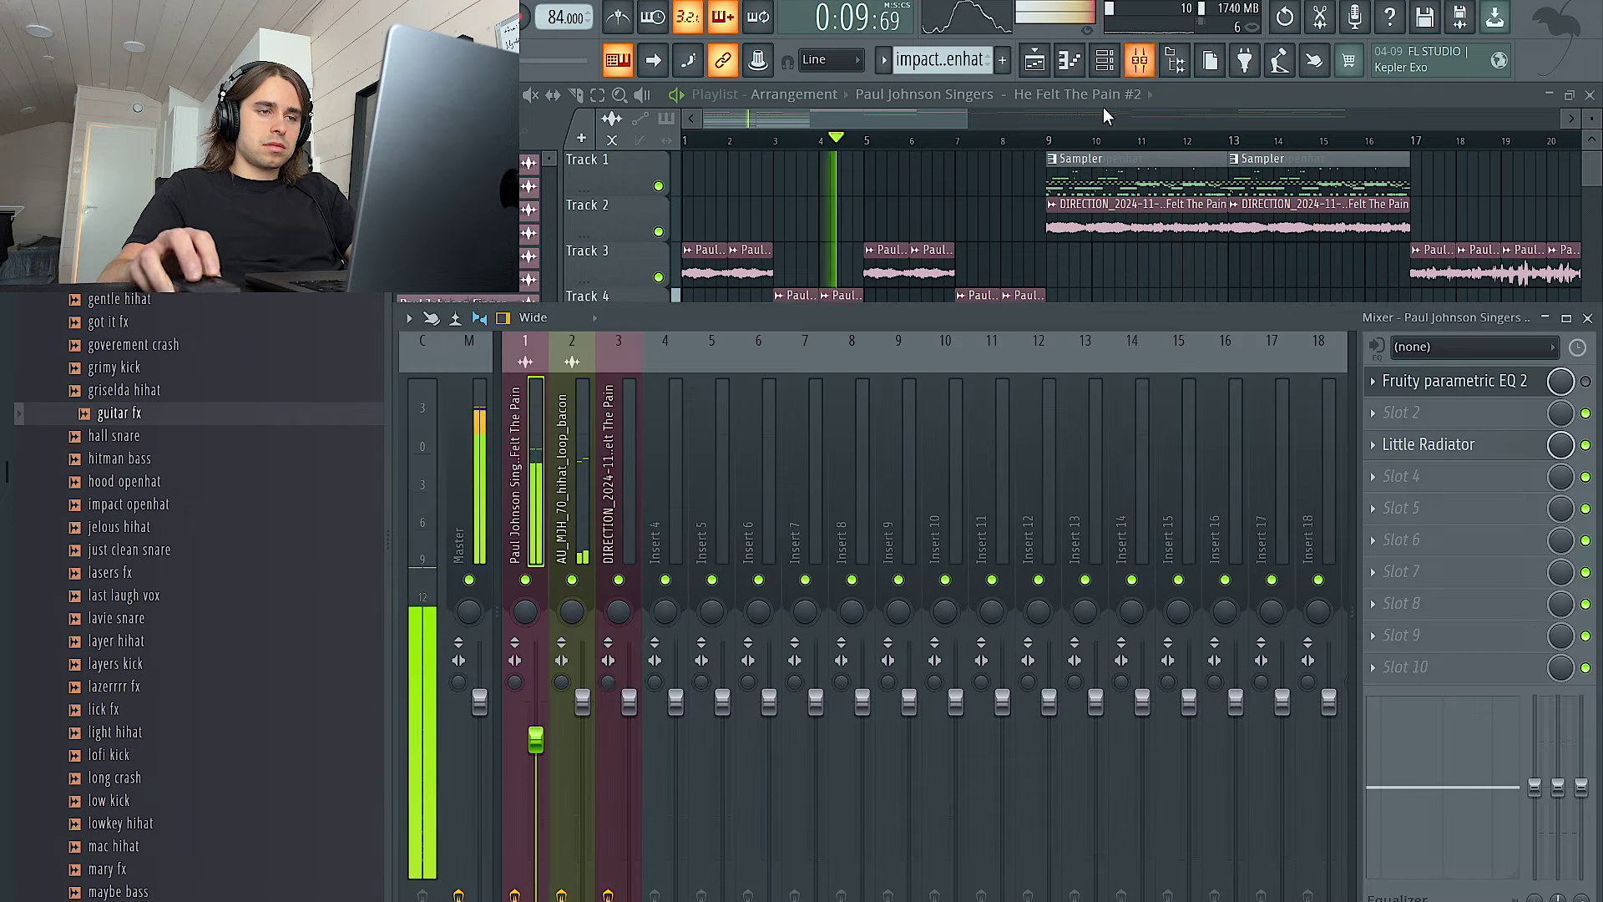
pyautogui.press('F9')
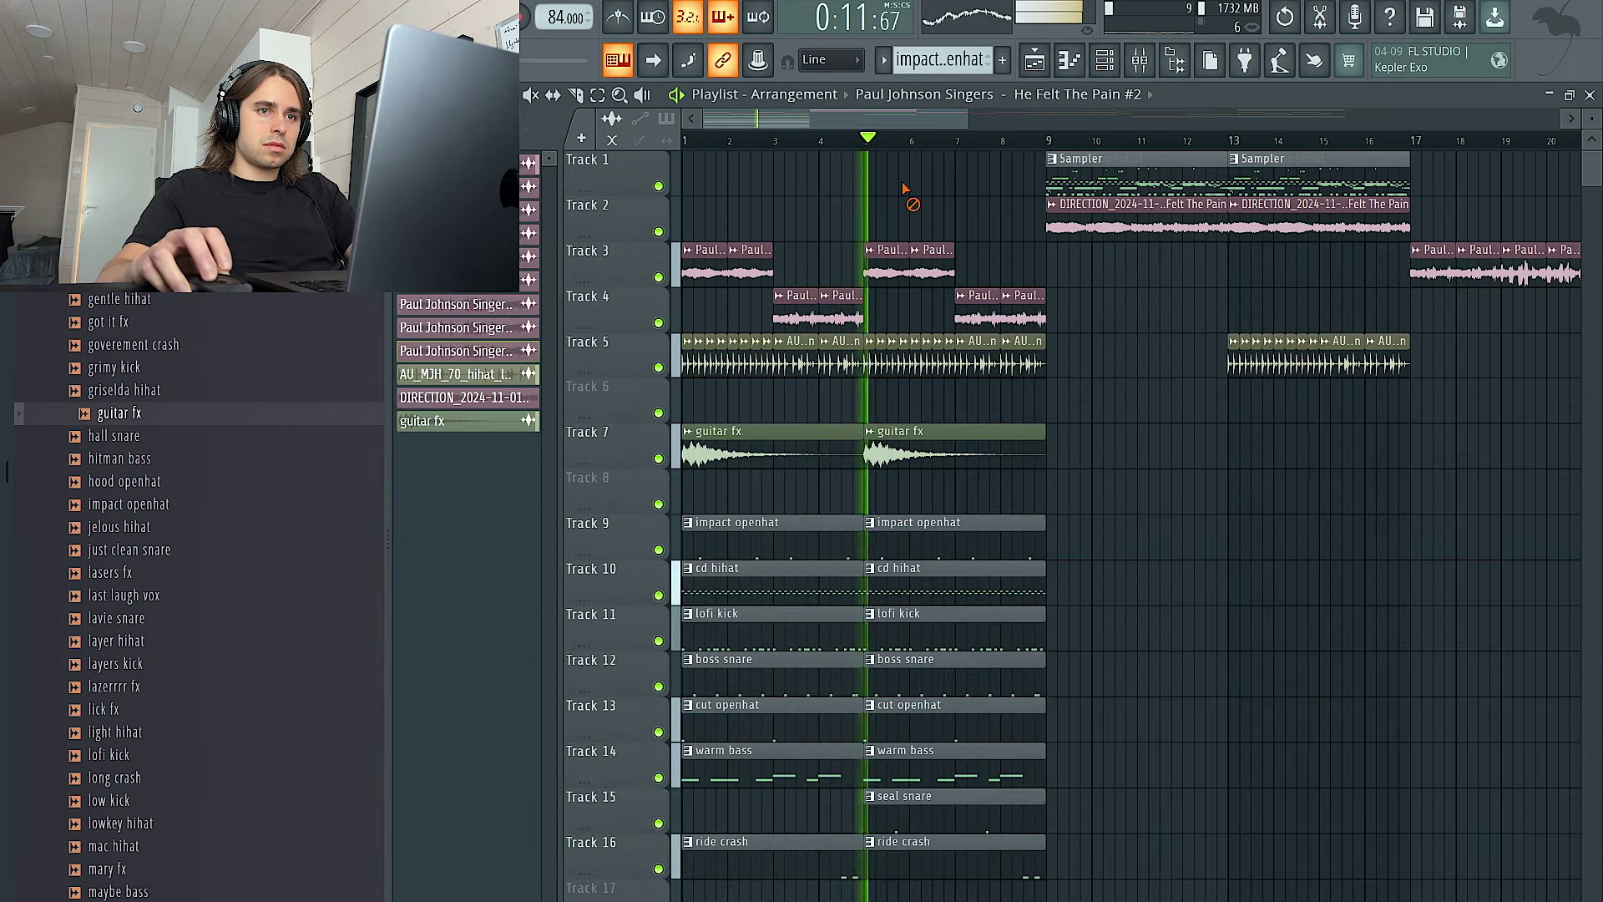
pyautogui.scroll(-4, 960, 226)
pyautogui.hscroll(4, 1027, 248)
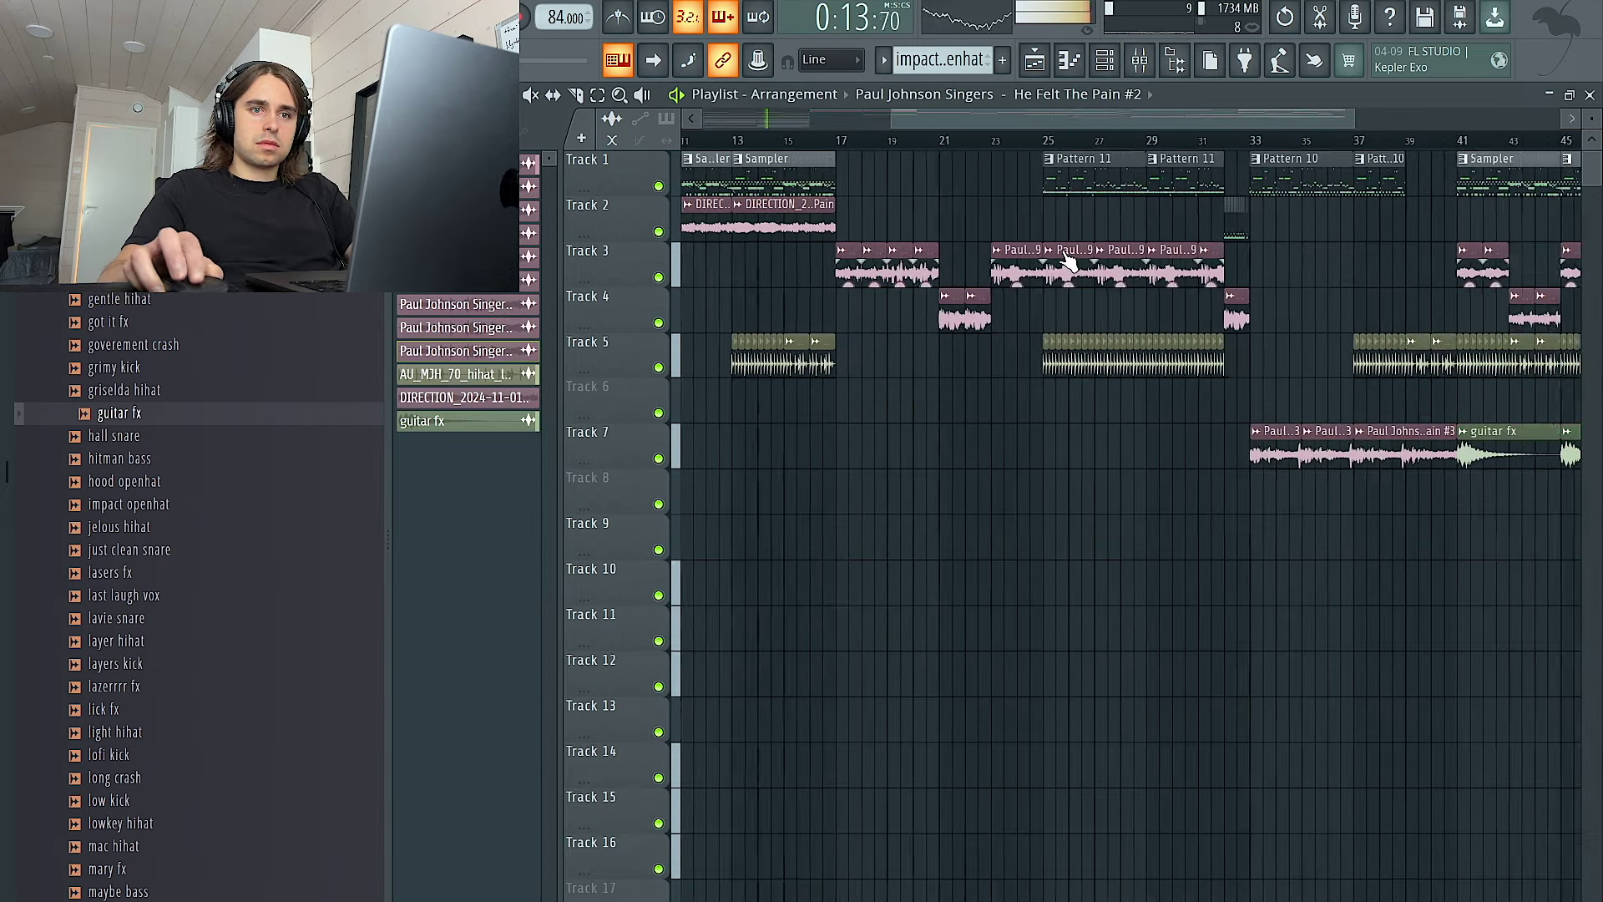
pyautogui.scroll(-3, 1160, 434)
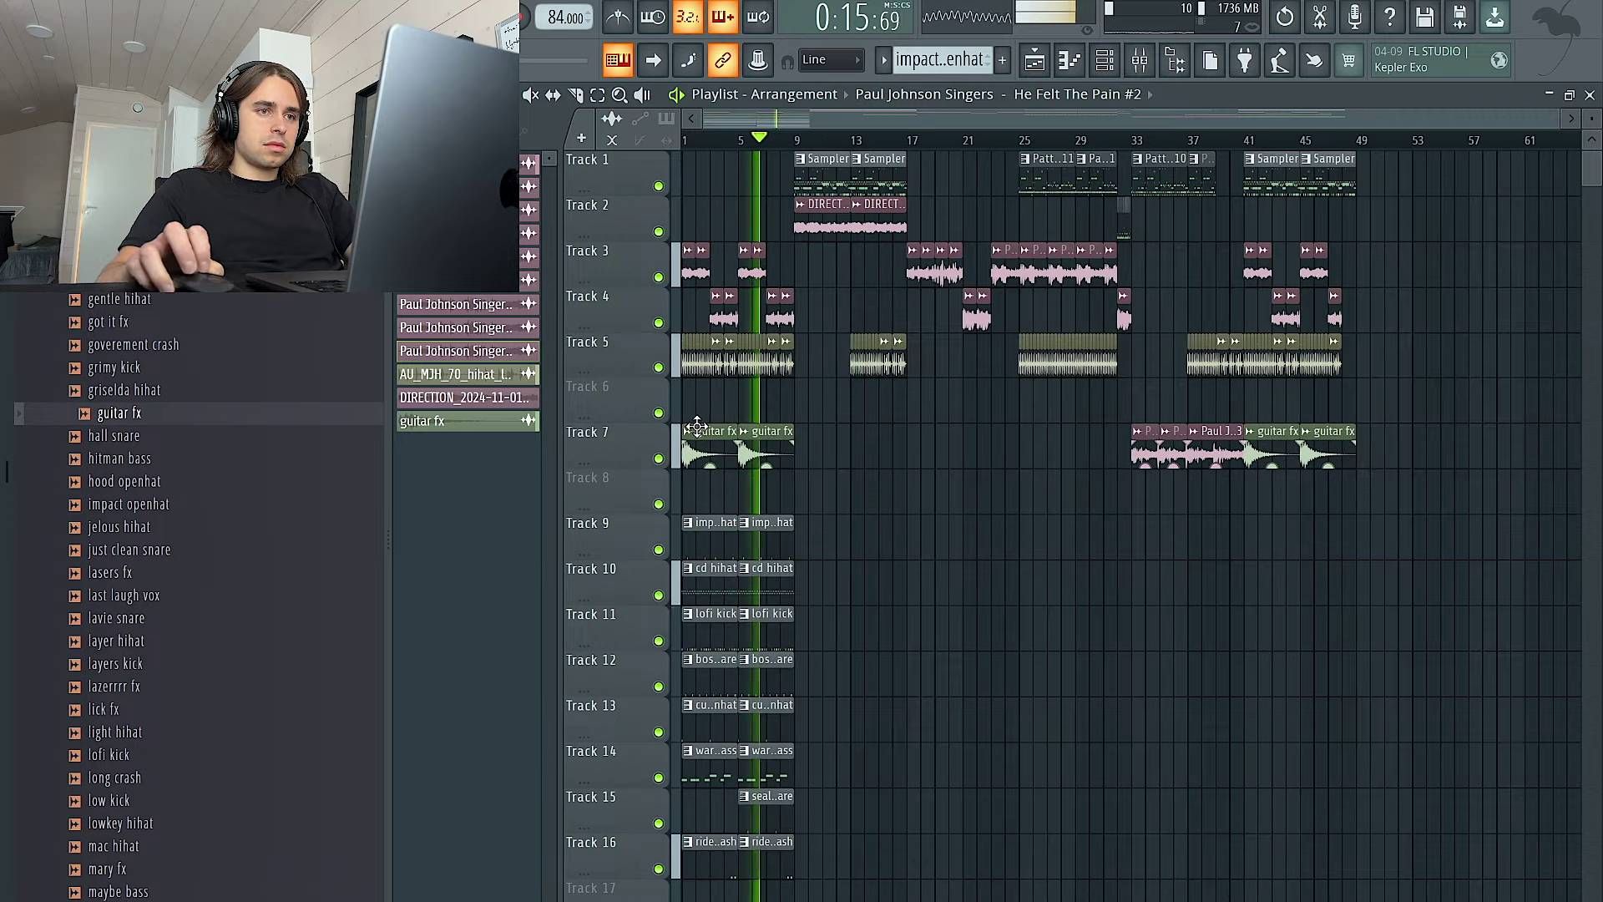
pyautogui.scroll(4, 698, 424)
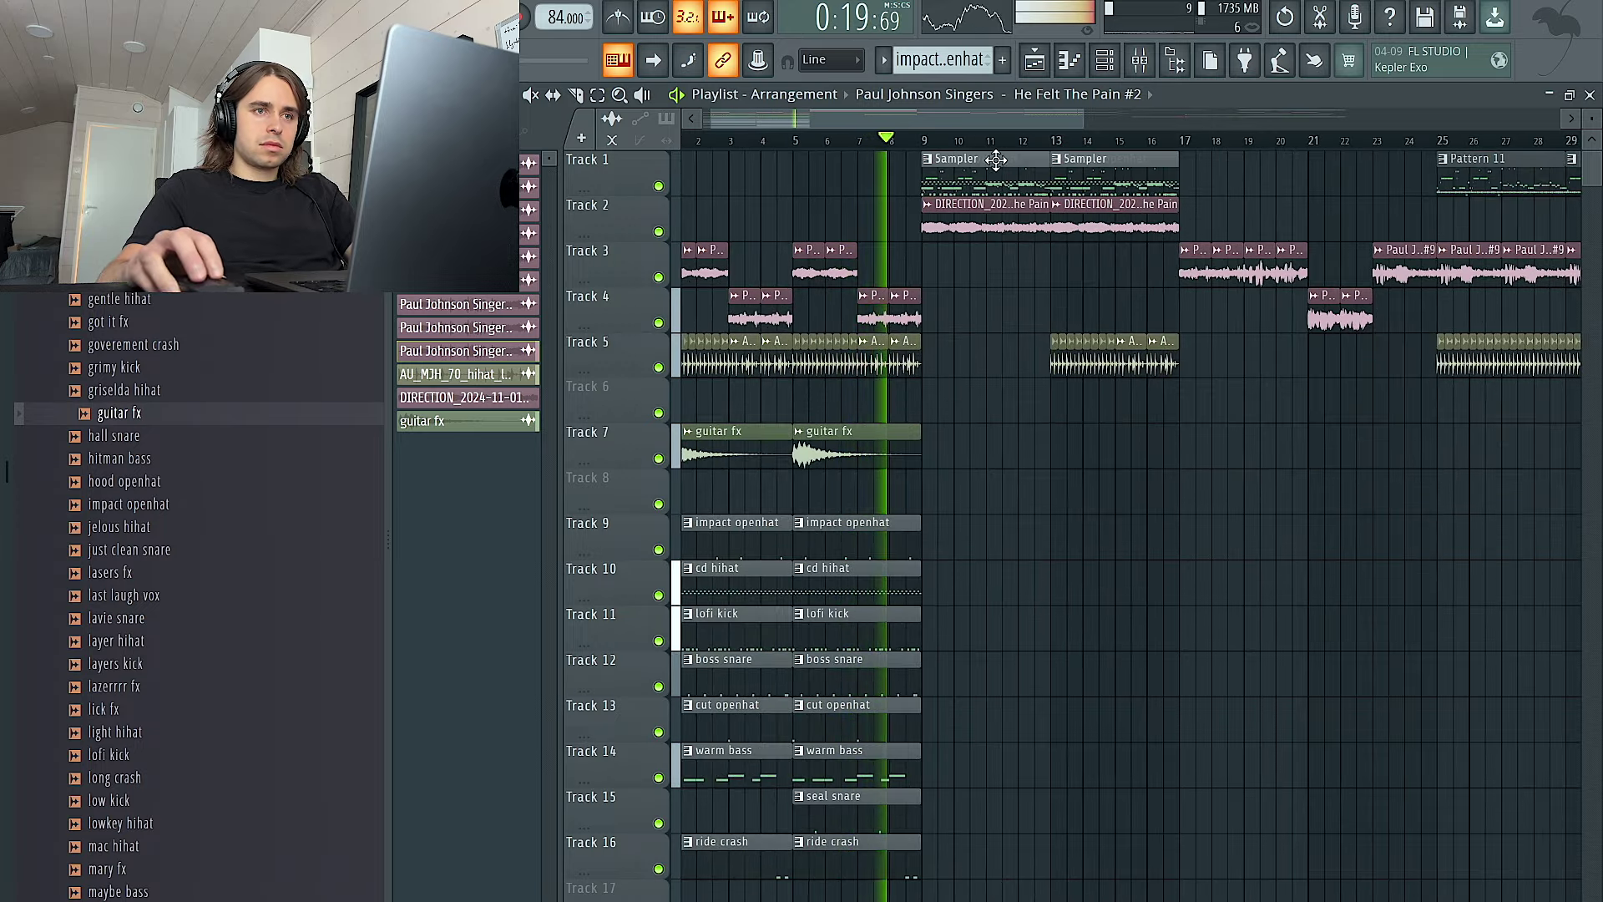
# Repeat the first eight bars of Tracks 9 to 16 at bar 9, and remove the Sampler clips at bars 9 and 13 on Track 1
pyautogui.moveTo(985, 893); pyautogui.dragTo(632, 531)
pyautogui.hotkey('ctrl', 'b')
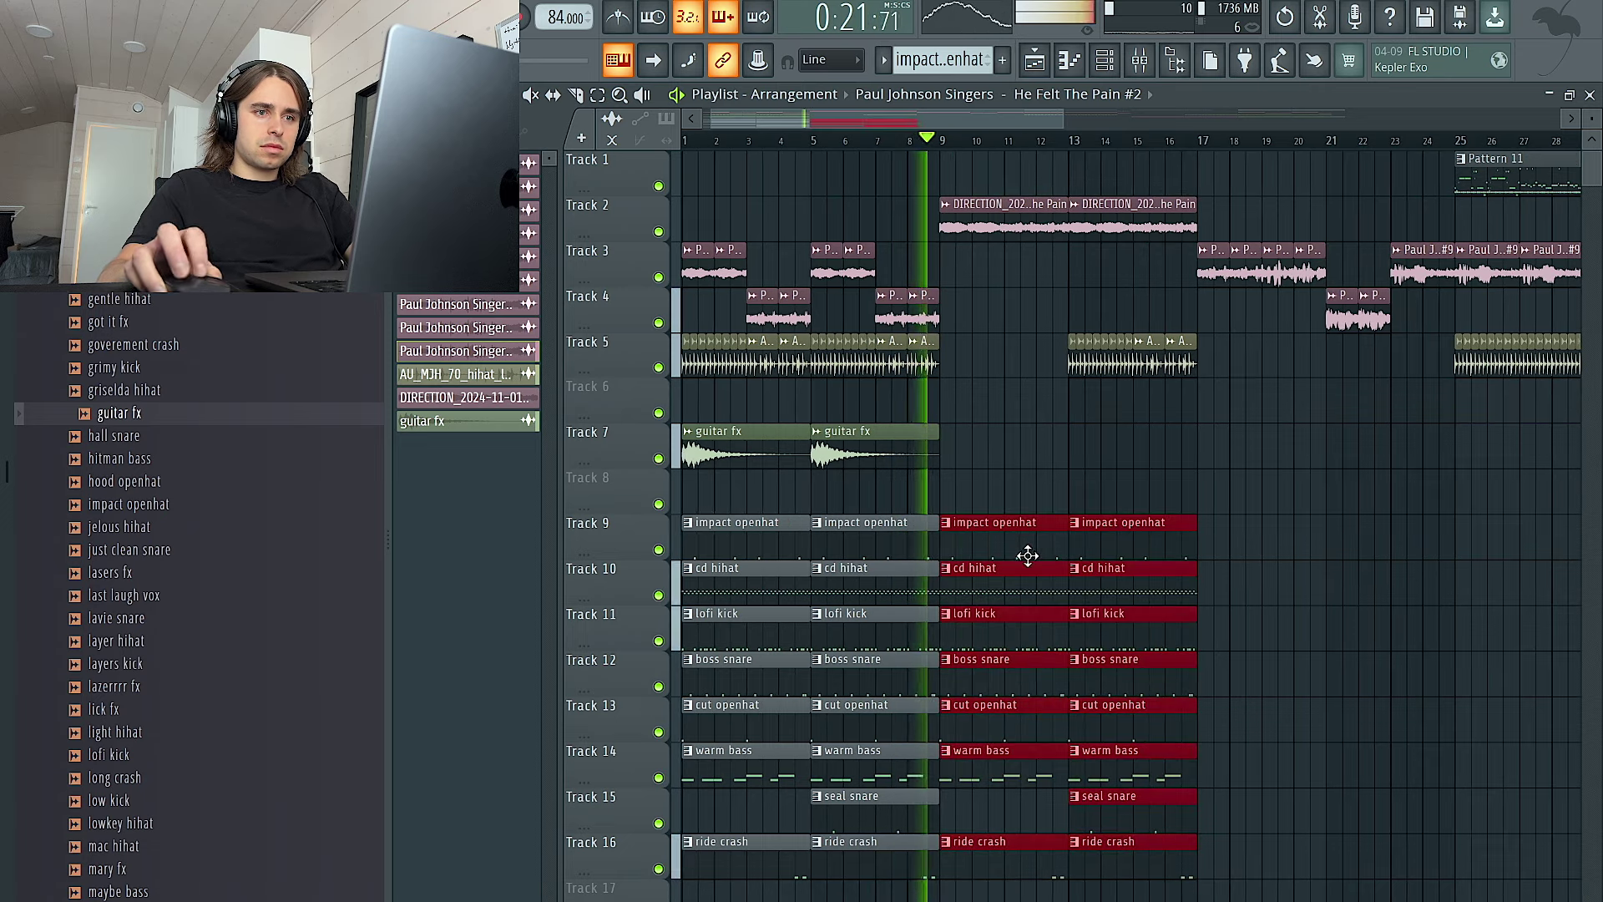
# Try removing the warm bass clip at bar 9 on Track 14 and undo the deletion
pyautogui.scroll(2, 1027, 555)
pyautogui.rightClick(958, 773)
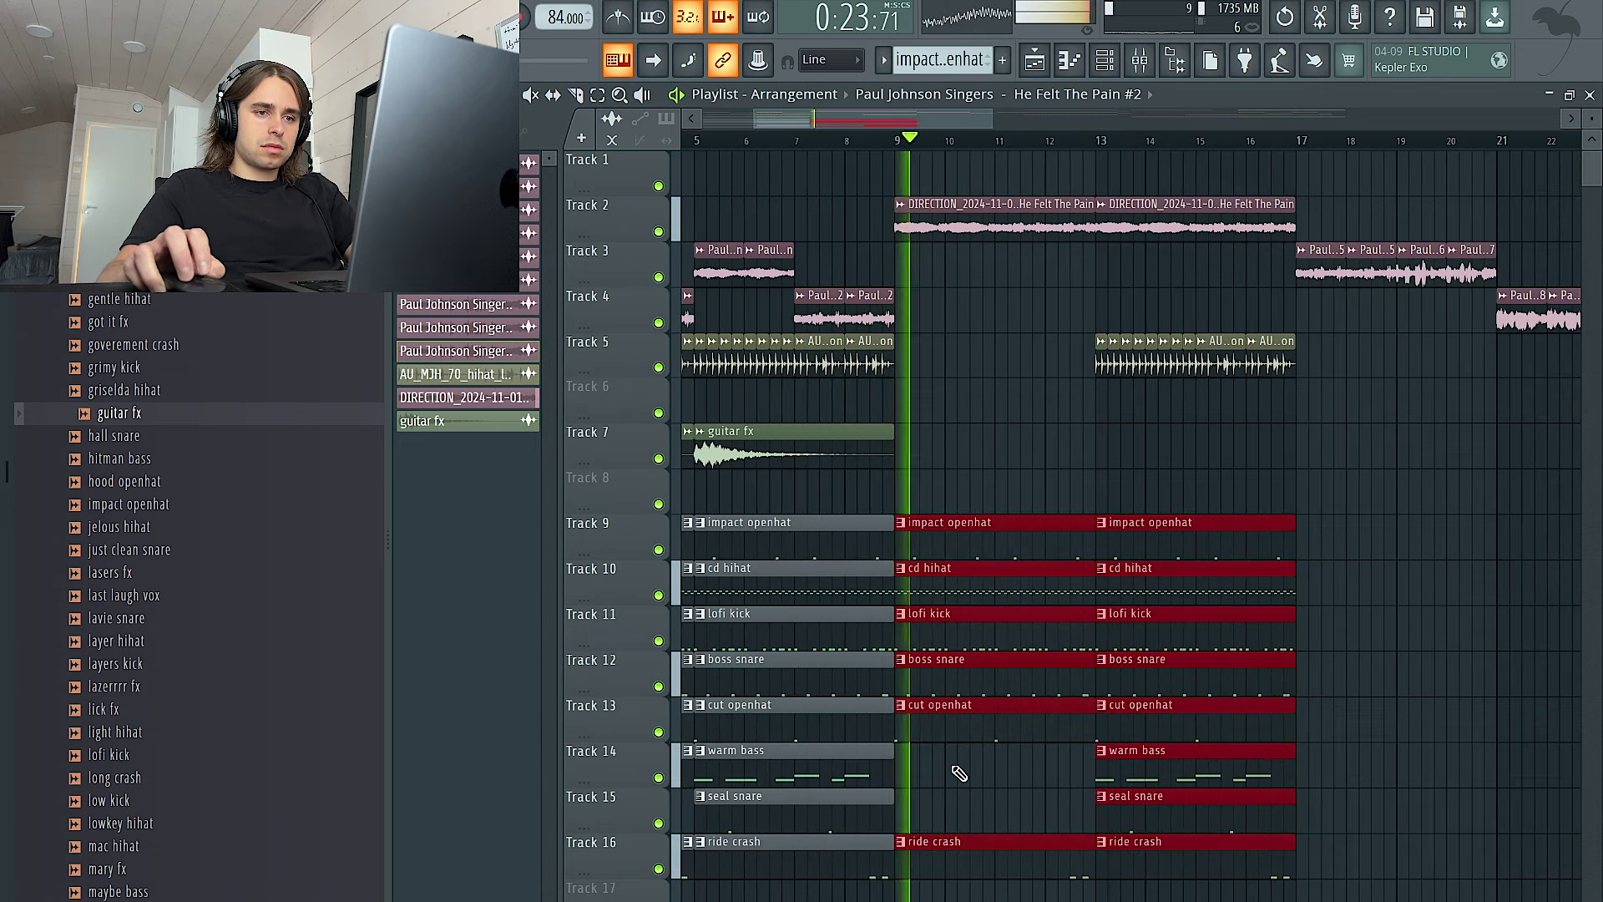
pyautogui.hotkey('ctrl', 'z')
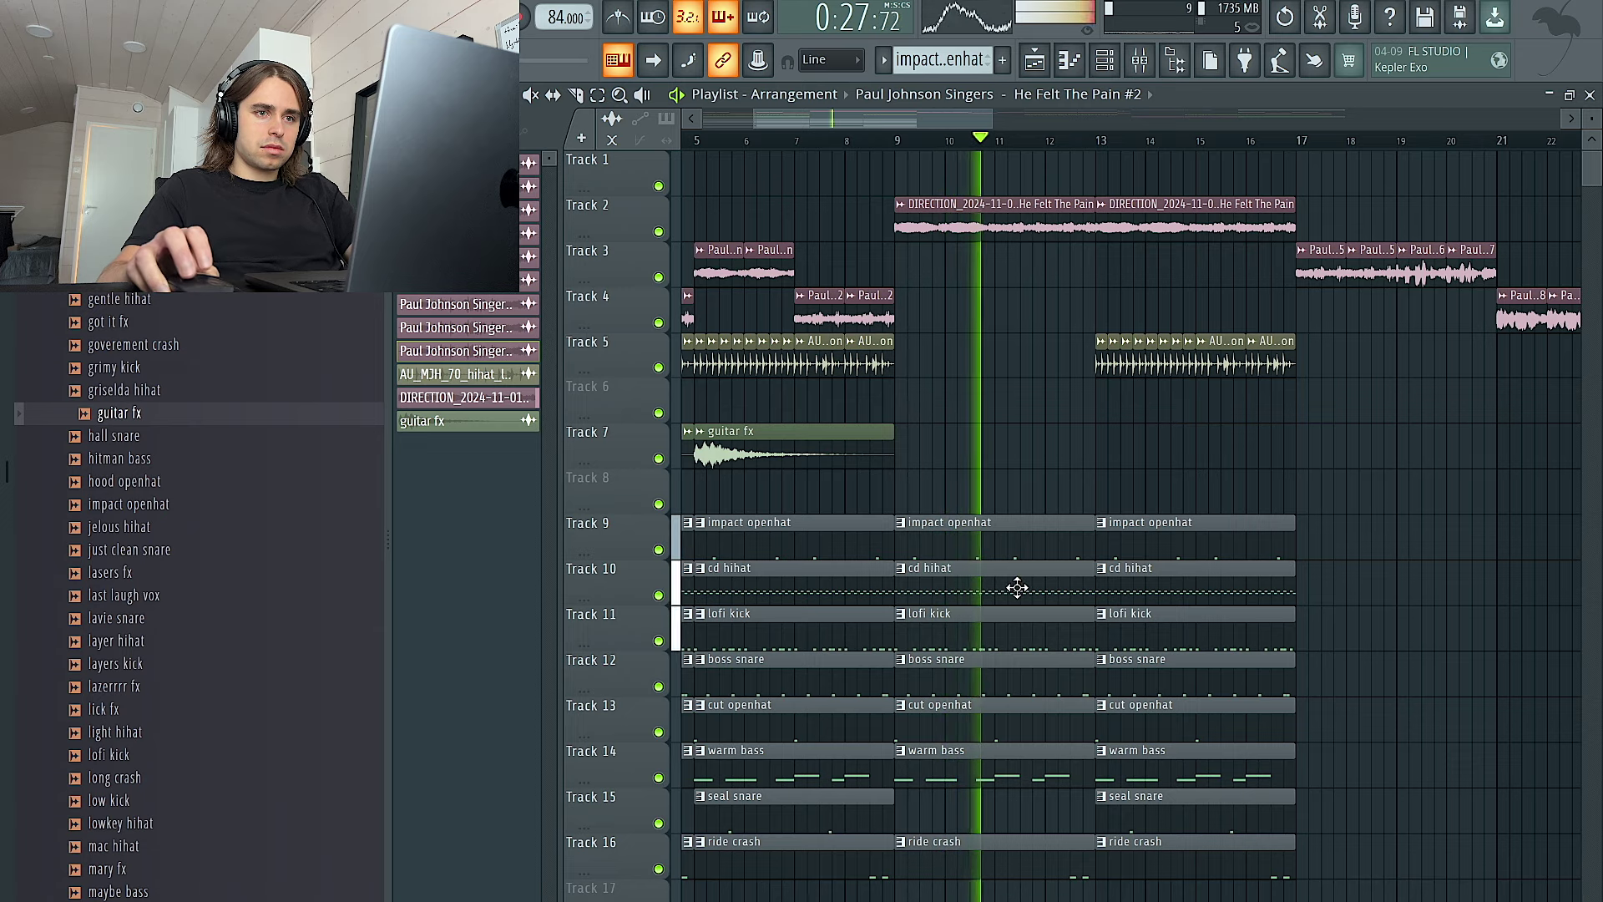
# Slice the cd hihat clip on Track 10, delete the half bar before bar 11, and play from just before bar 9
pyautogui.click(579, 95)
pyautogui.scroll(4, 979, 513)
pyautogui.click(1024, 596)
pyautogui.rightClick(977, 597)
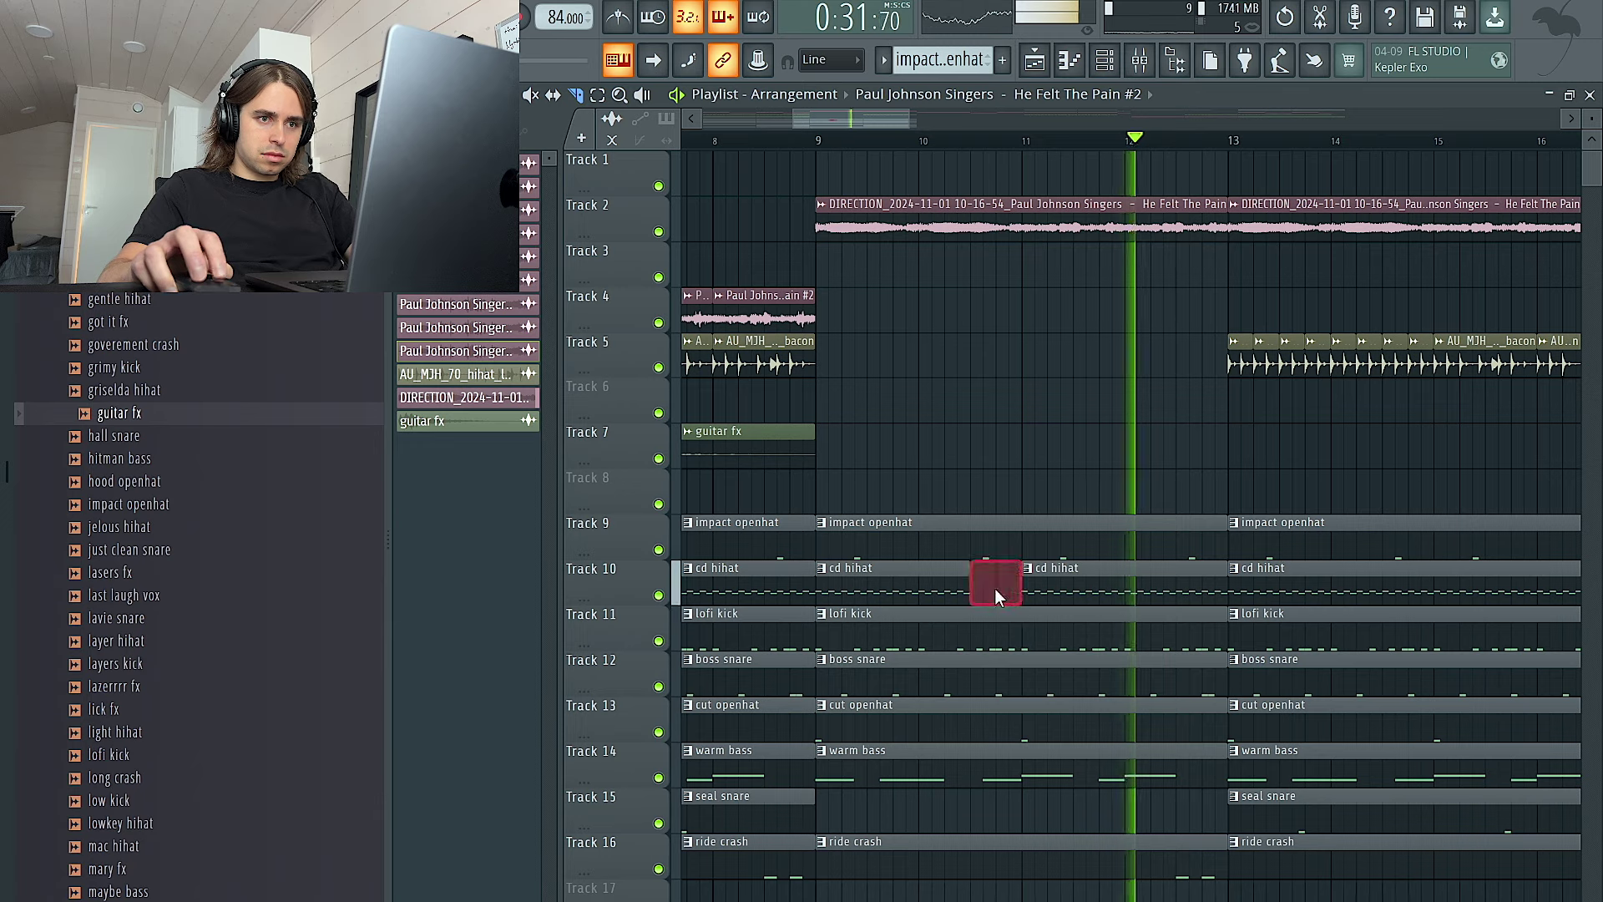
pyautogui.click(486, 95)
pyautogui.click(779, 141)
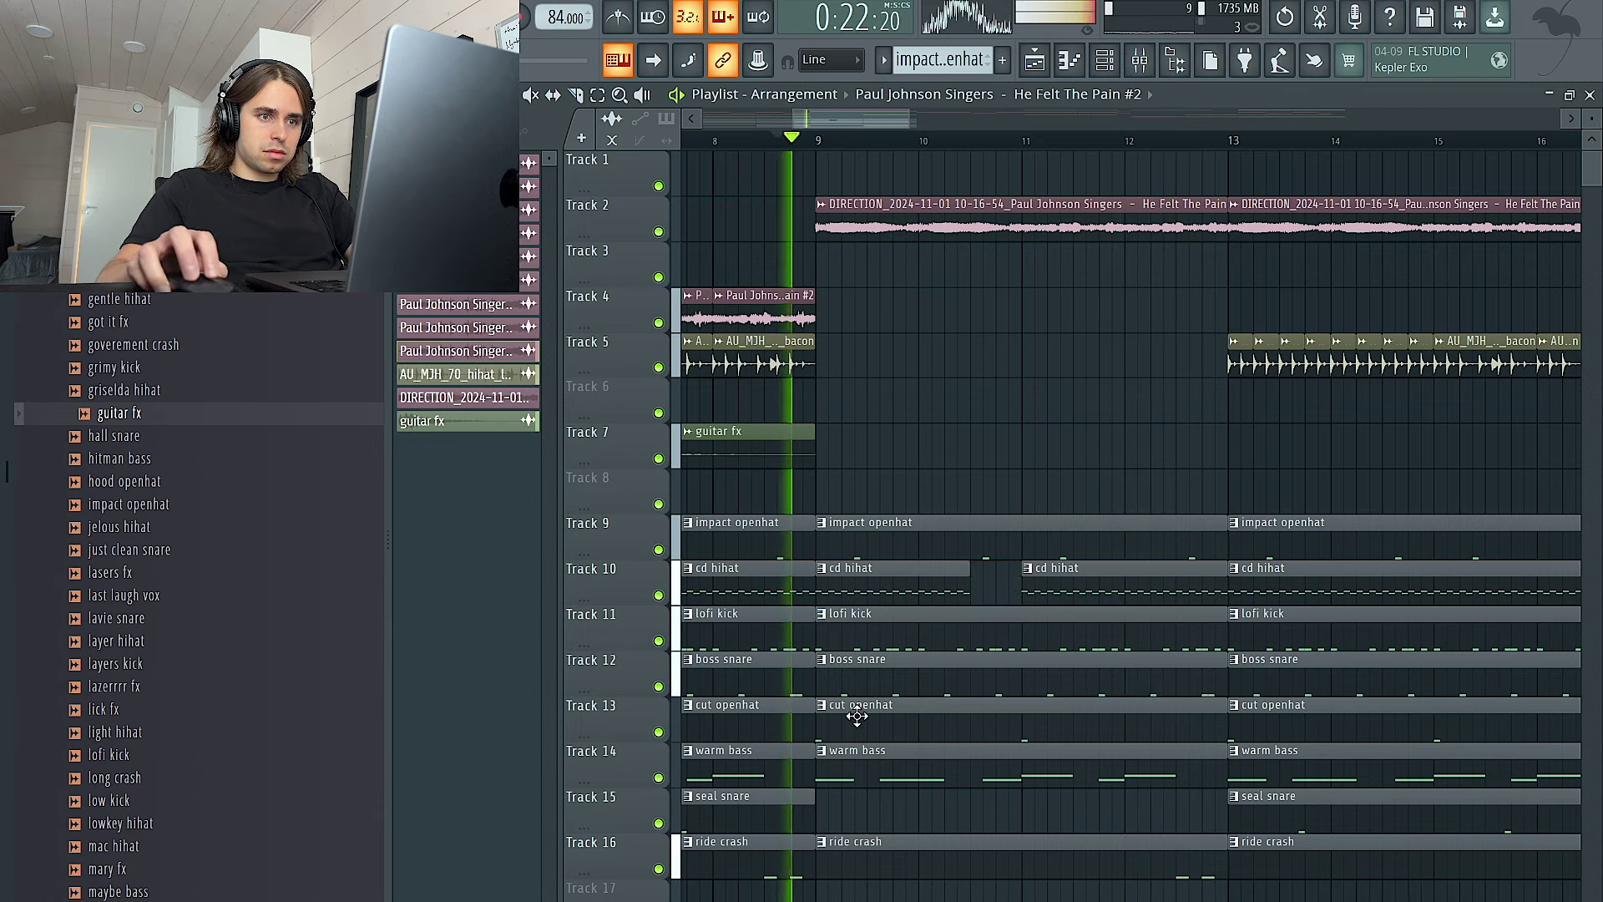
# Trim the cut openhat clip at bar 9 on Track 13 to cover only bar 11, and repeat it at bar 12
pyautogui.rightClick(873, 728)
pyautogui.hotkey('ctrl', 'z')
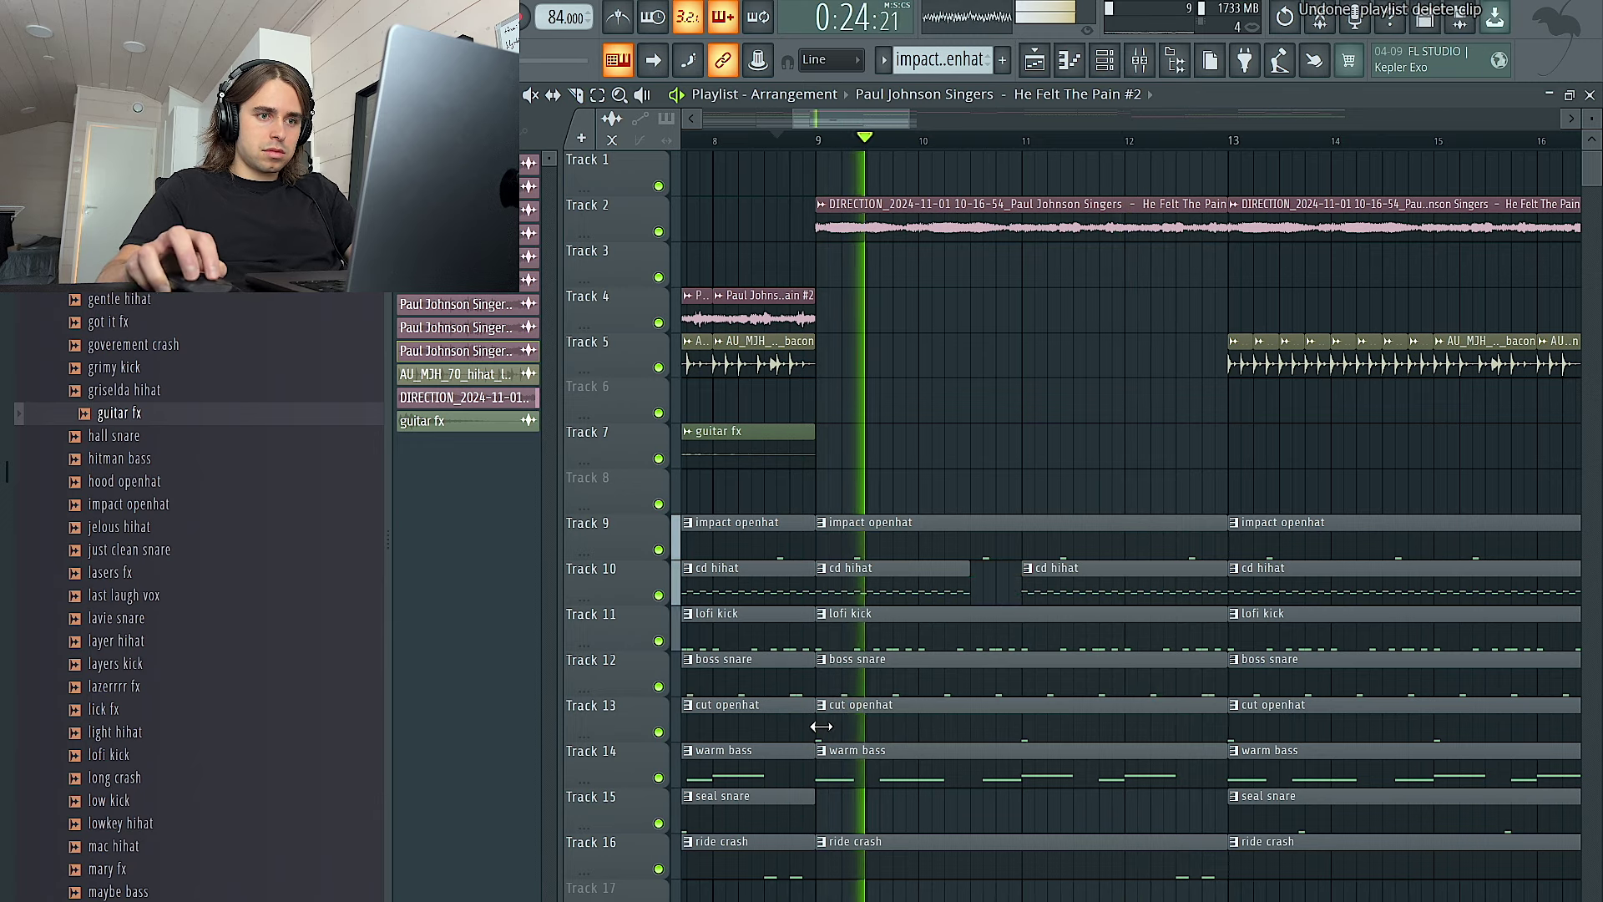
pyautogui.moveTo(822, 728); pyautogui.dragTo(1024, 727)
pyautogui.moveTo(1226, 707); pyautogui.dragTo(1105, 715)
pyautogui.hotkey('ctrl', 'b')
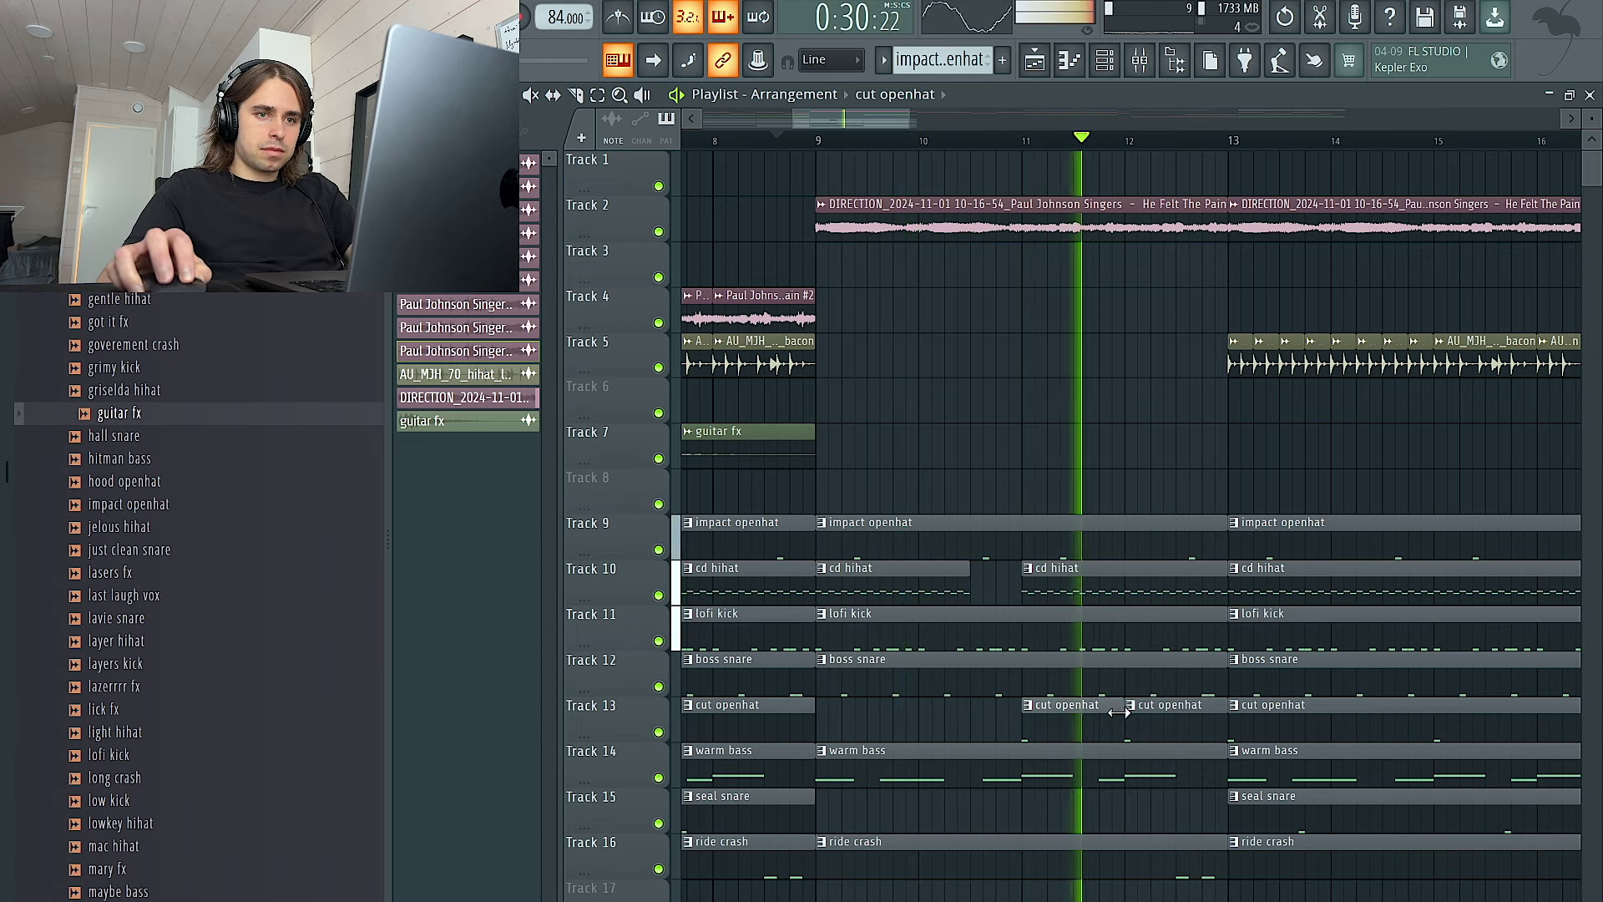
# Shorten the cd hihat clip at bar 11 to end half a bar before bar 13, and select all clips on Tracks 9 to 16
pyautogui.moveTo(1221, 574); pyautogui.dragTo(1181, 583)
pyautogui.scroll(-3, 1181, 591)
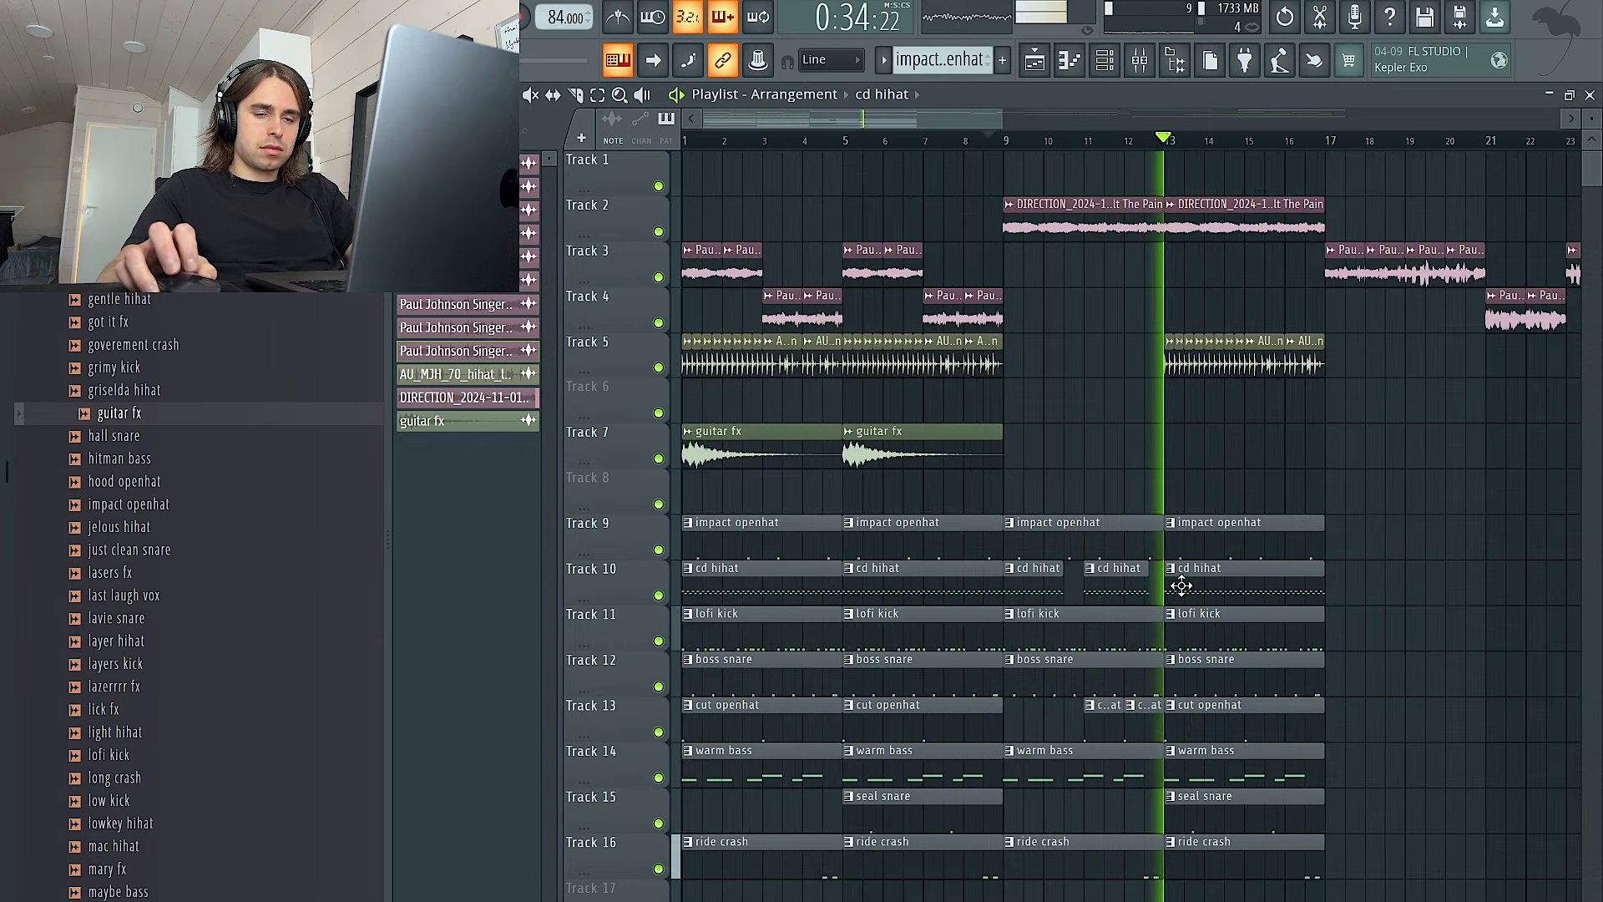
pyautogui.scroll(-5, 1229, 711)
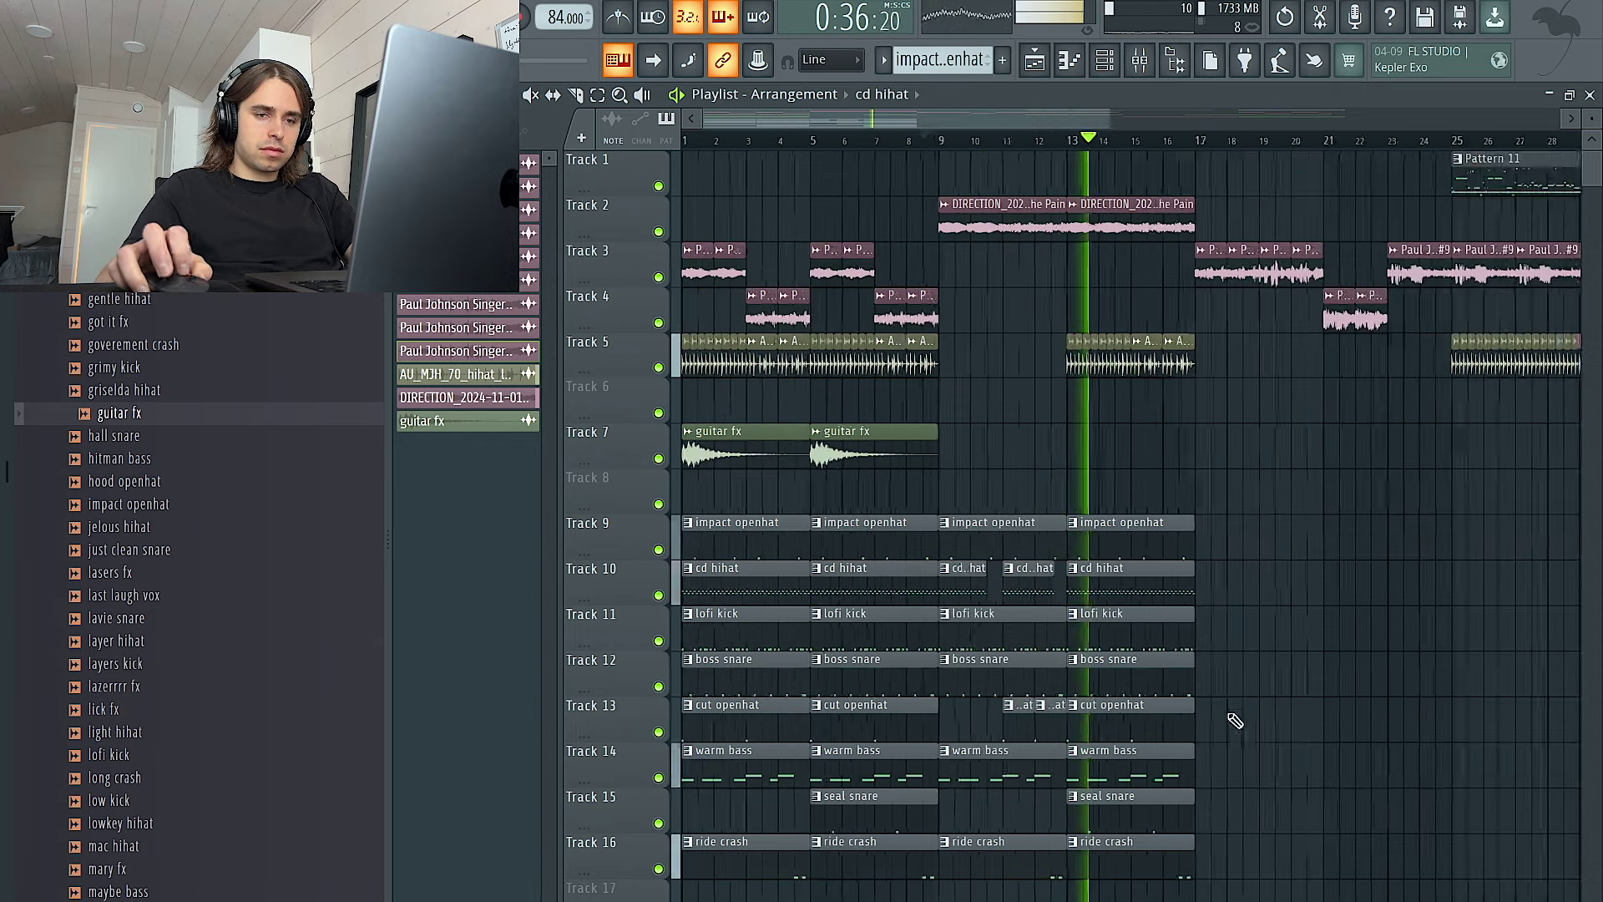
pyautogui.scroll(-3, 944, 601)
pyautogui.moveTo(1002, 893); pyautogui.dragTo(727, 507)
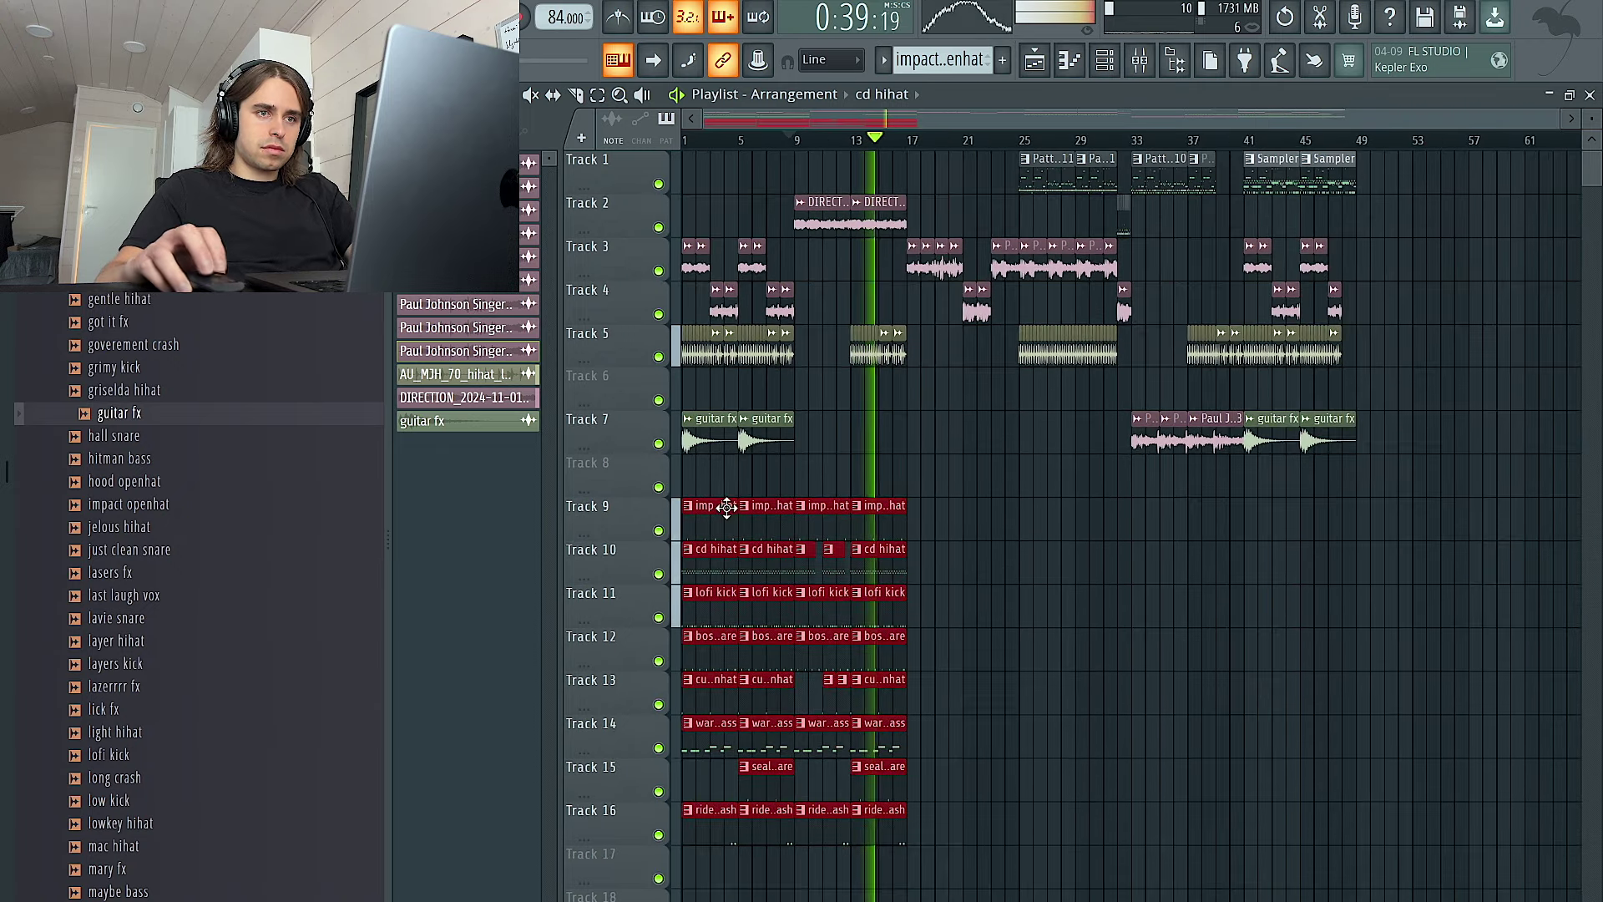
# Inspect the Fruity parametric EQ 2 curve on the DIRECTION sample's mixer insert and return to the playlist
pyautogui.click(1176, 62)
pyautogui.click(629, 504)
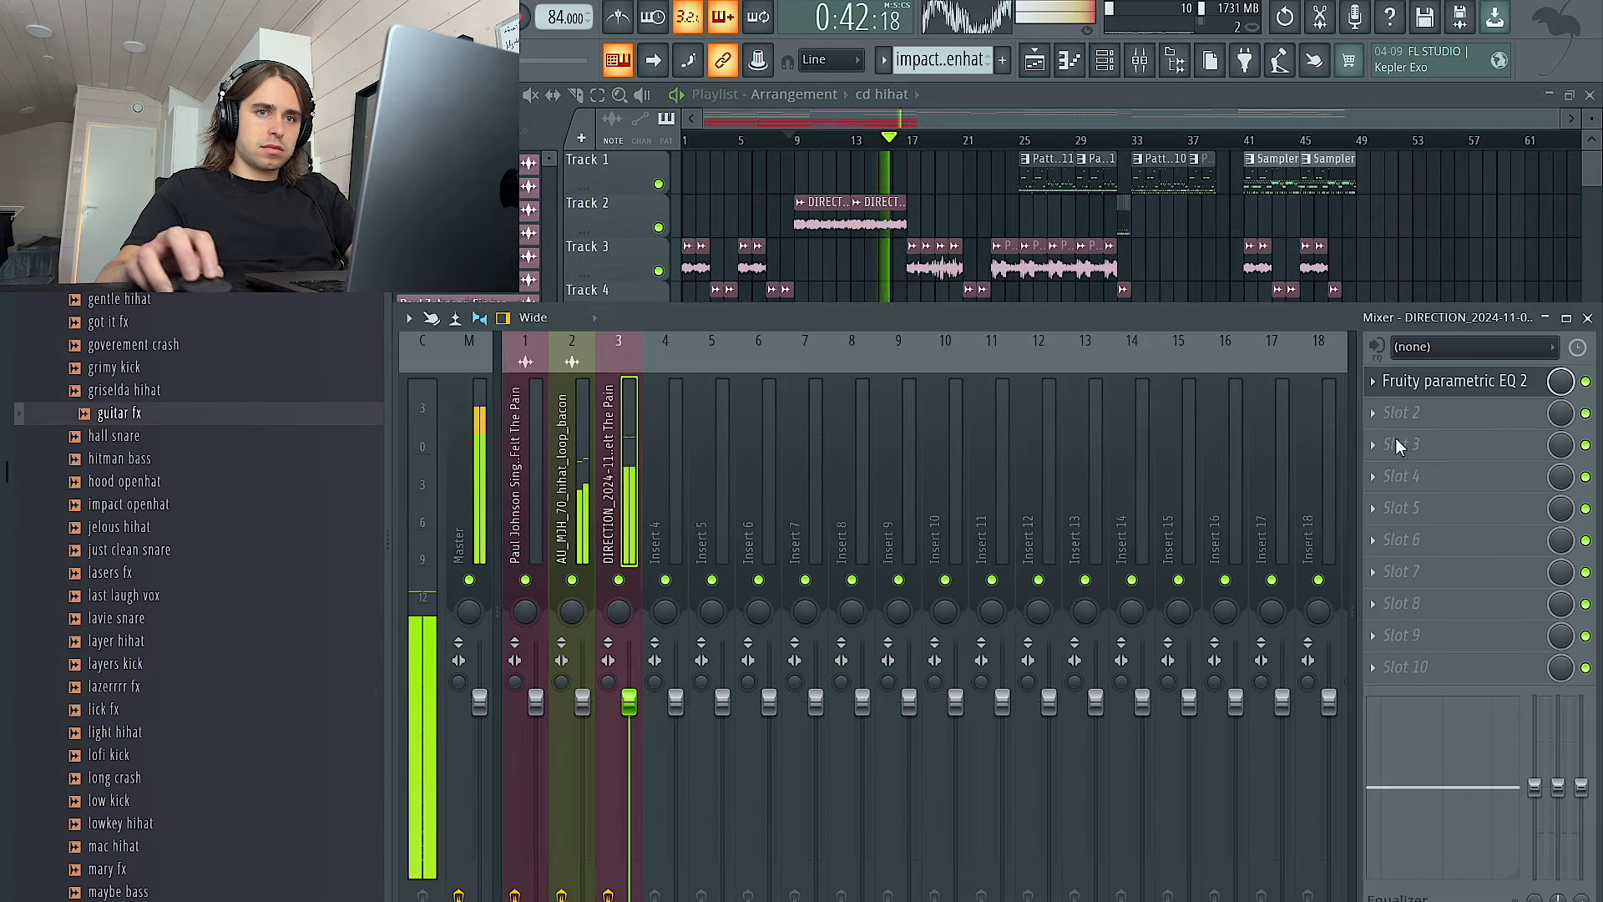
pyautogui.click(1404, 383)
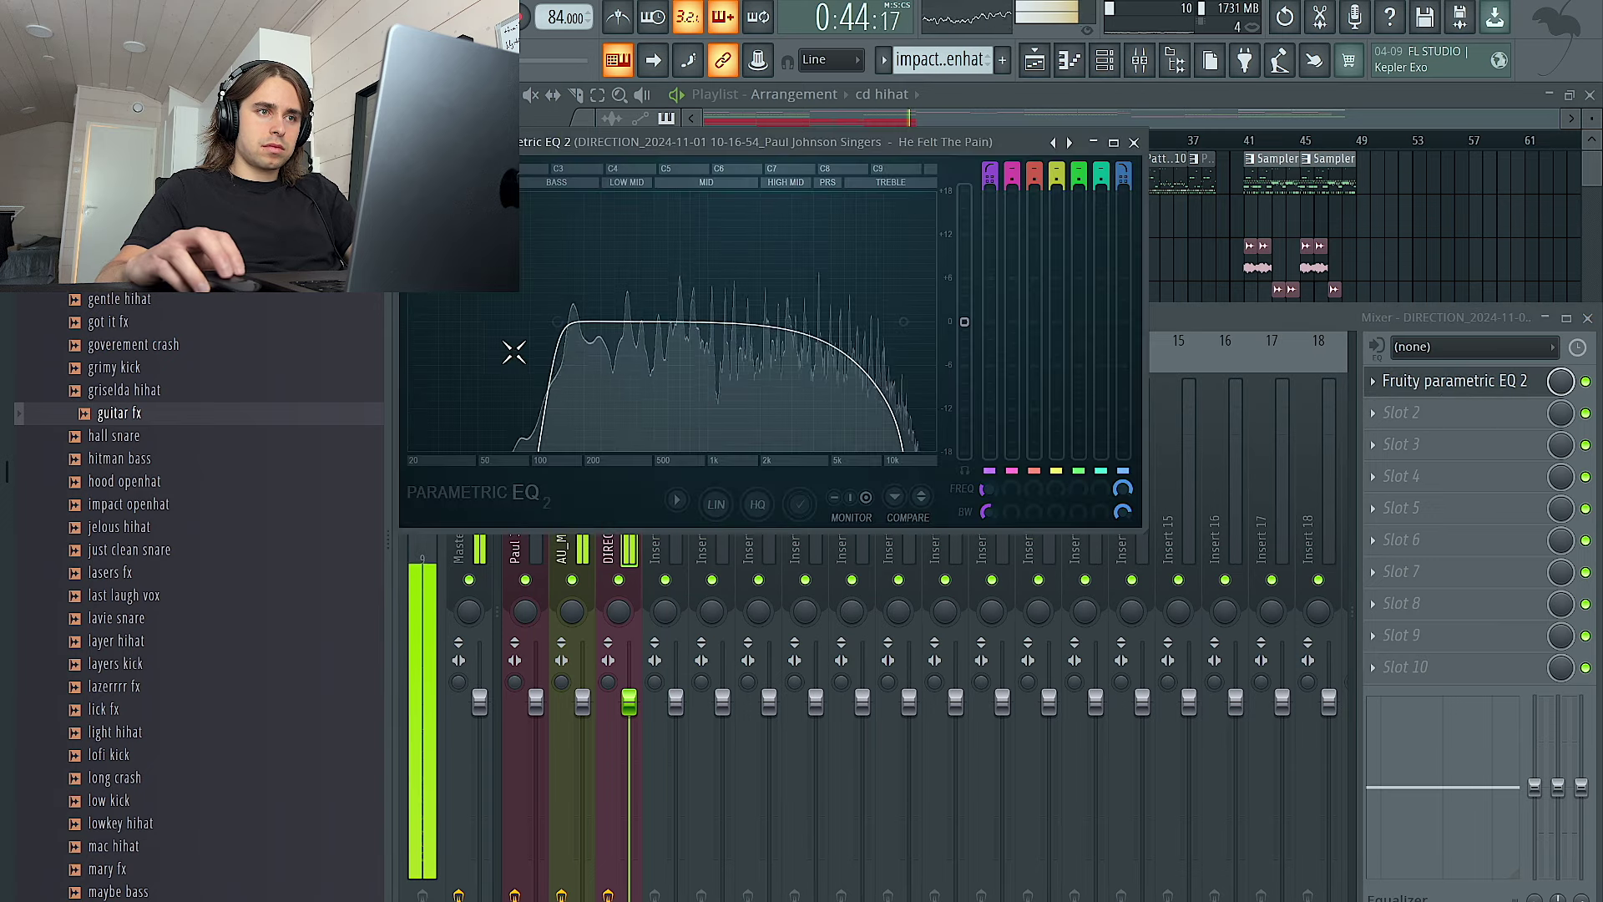
pyautogui.click(1428, 277)
# Replace the first two vocal clips at bar 17 on Track 3 with the #2 vocal chop from Track 4
pyautogui.scroll(4, 884, 418)
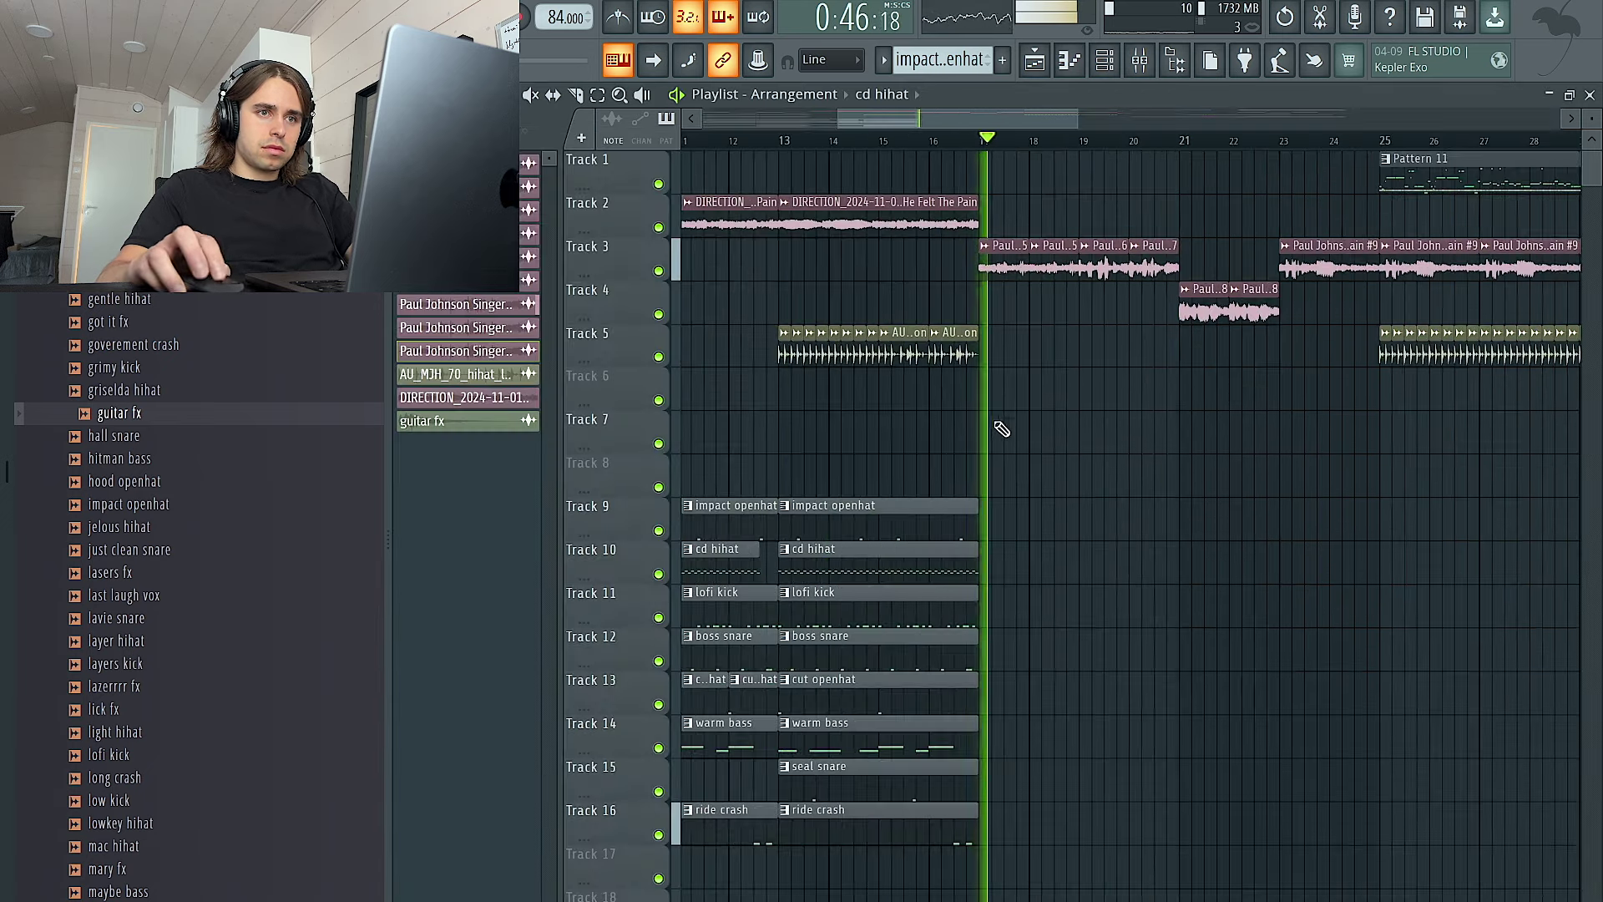
pyautogui.scroll(-4, 1005, 426)
pyautogui.scroll(4, 668, 294)
pyautogui.scroll(-4, 674, 298)
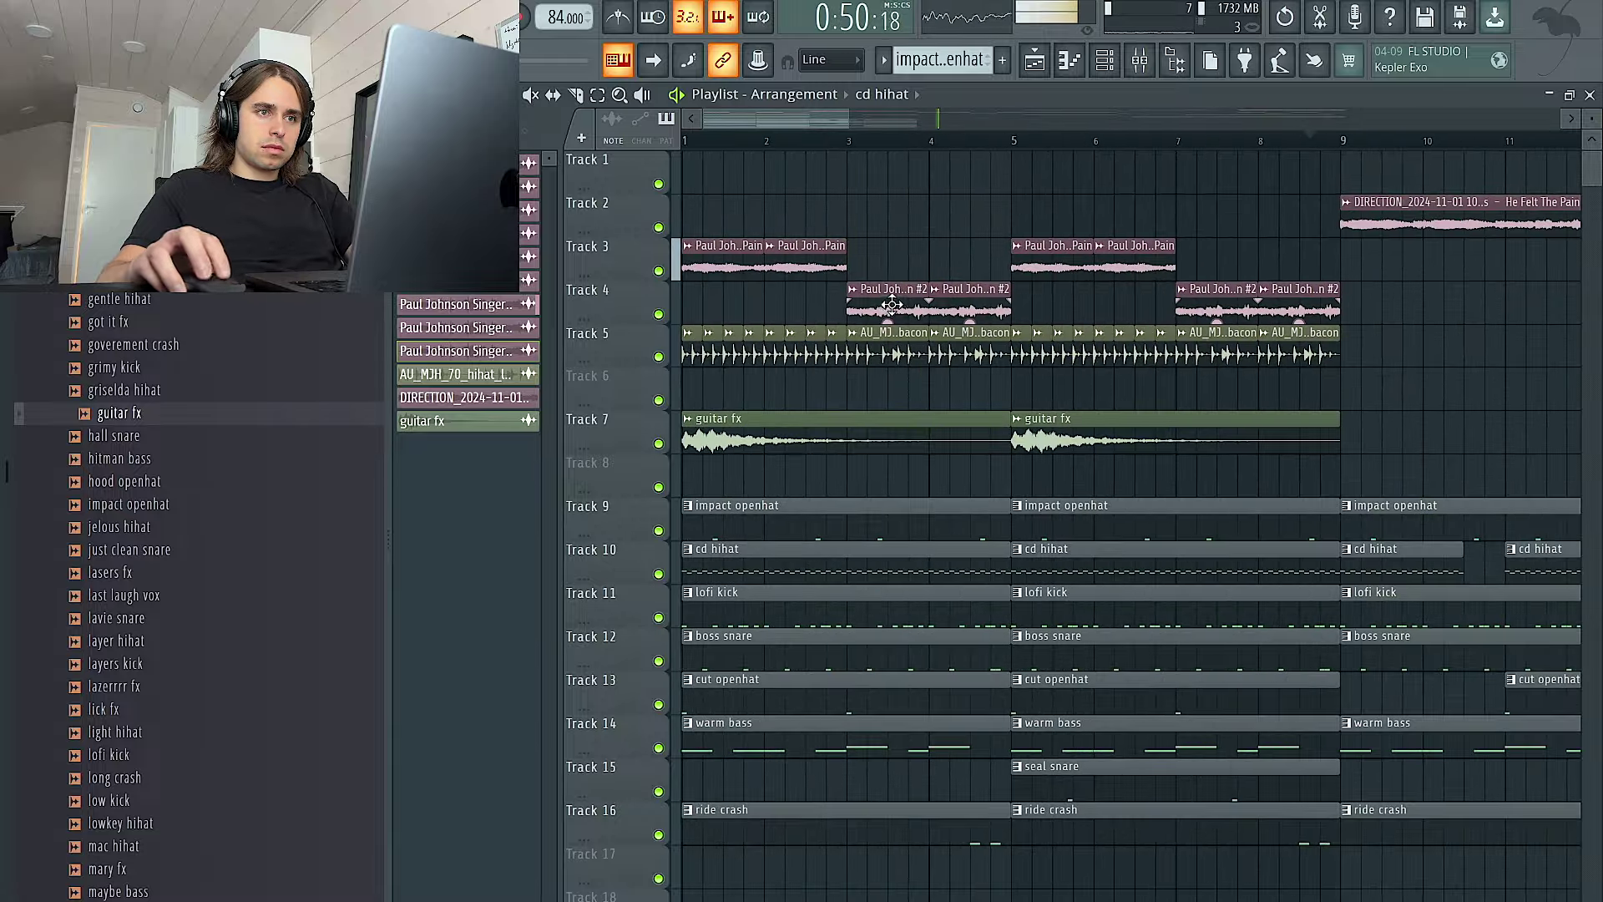
# Make the Track 3 vocal clip at bar 25 unique, and replace the vocal clip at bar 27 with a duplicate of it
pyautogui.rightClick(1132, 255)
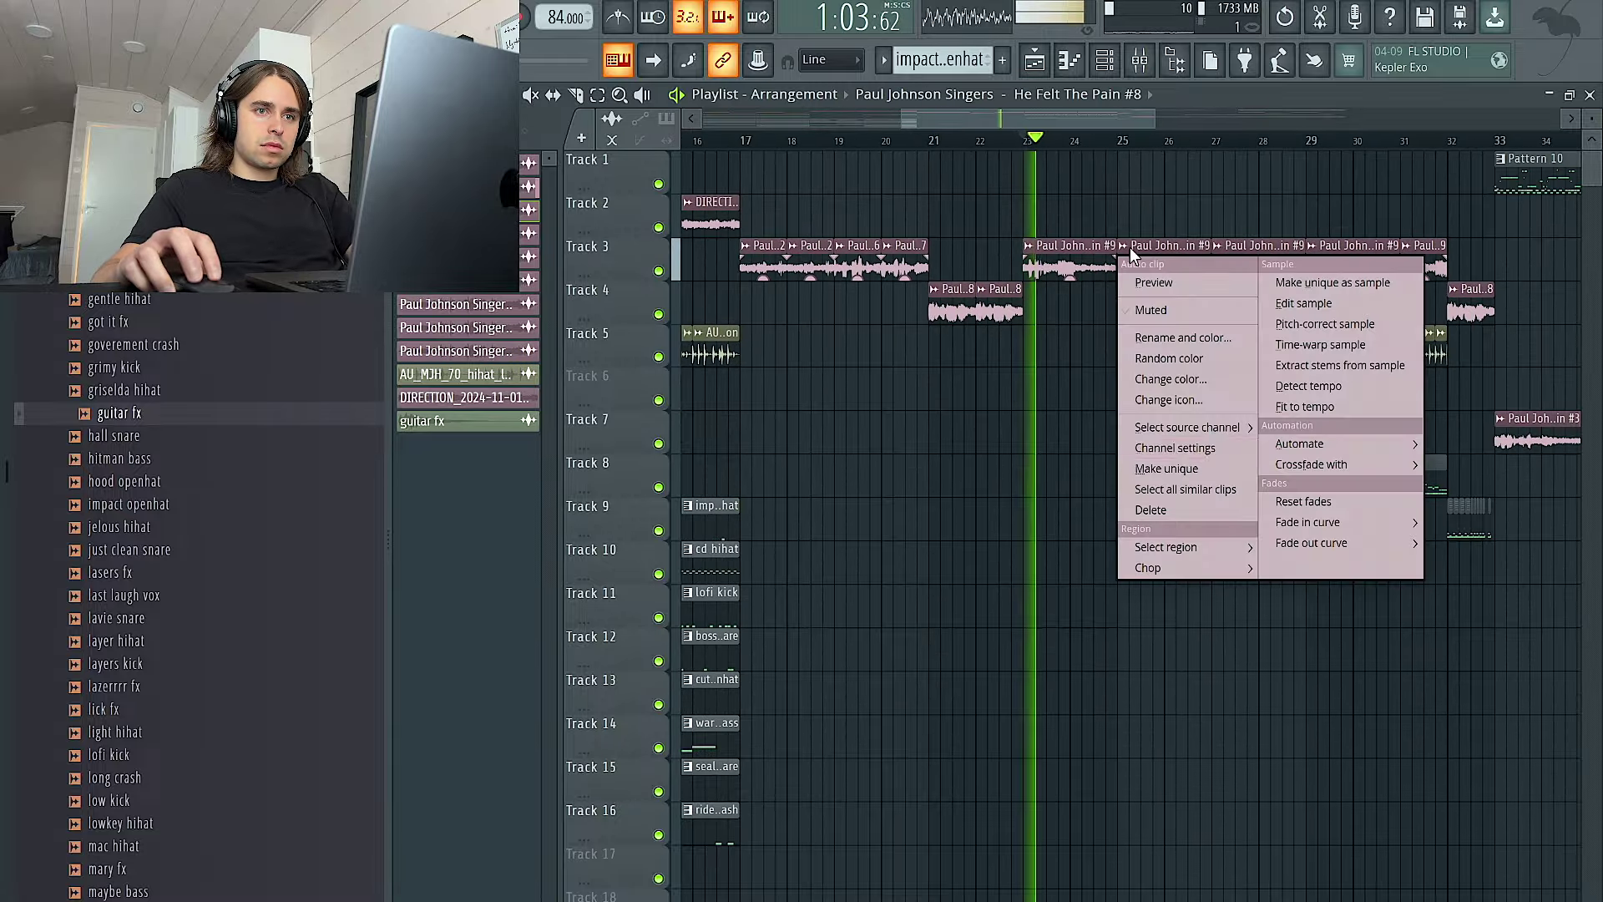
pyautogui.click(1166, 469)
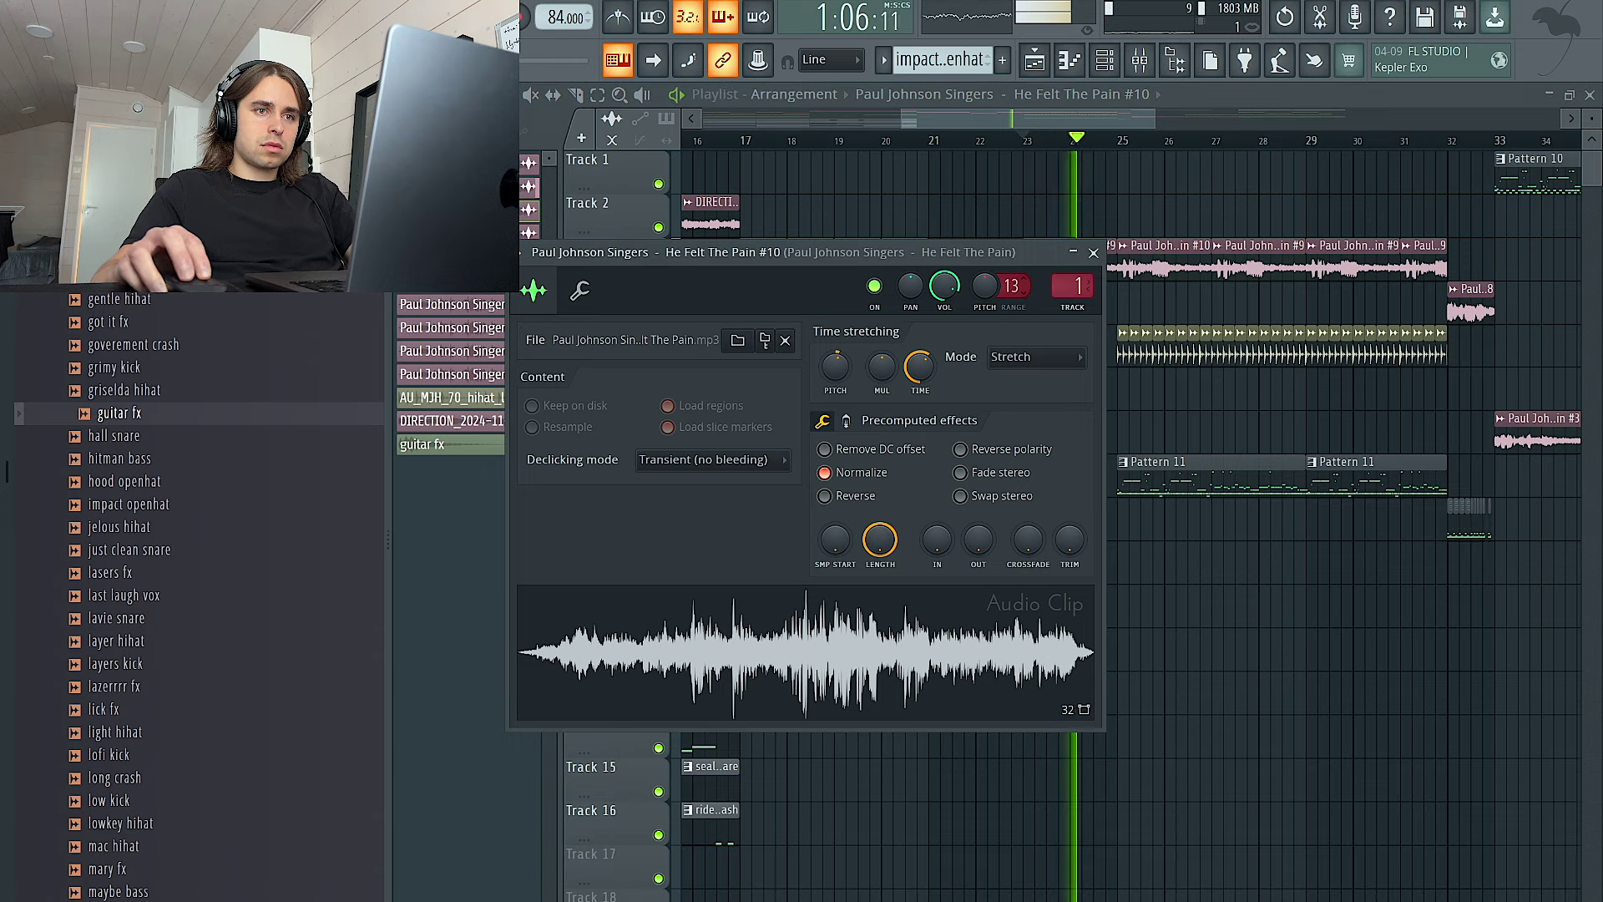
pyautogui.rightClick(1263, 200)
pyautogui.rightClick(1255, 258)
pyautogui.moveTo(1236, 261); pyautogui.dragTo(1193, 271)
pyautogui.hotkey('ctrl', 'b')
pyautogui.hscroll(3, 1176, 181)
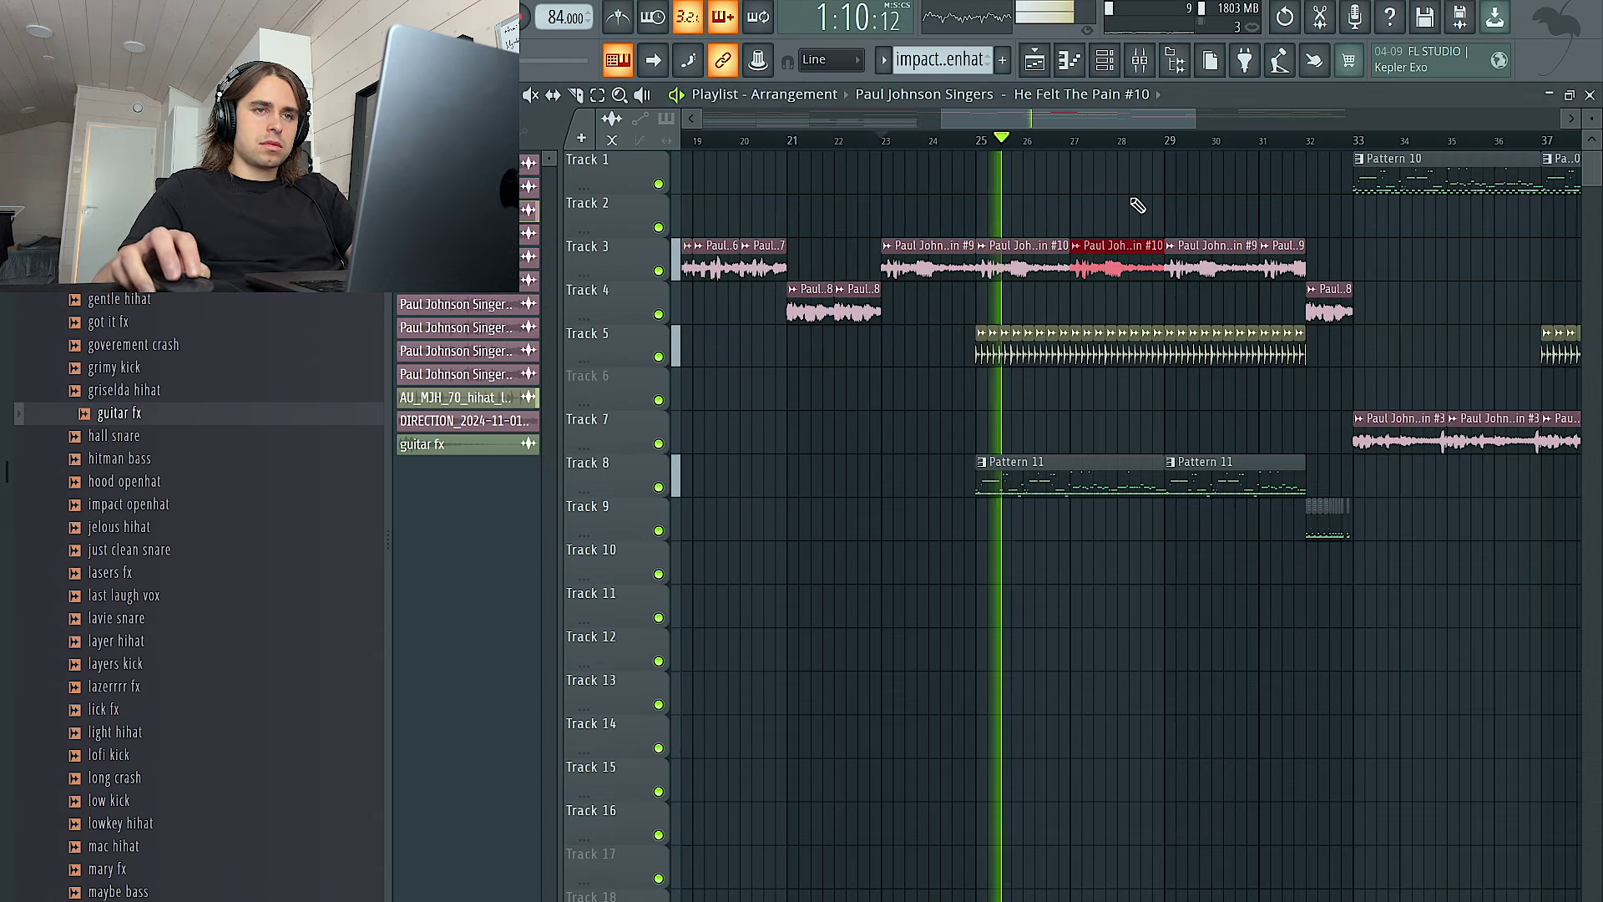
# Replace the vocal clip at bar 29 on Track 3 with a duplicate of the #10 vocal chop
pyautogui.click(1142, 63)
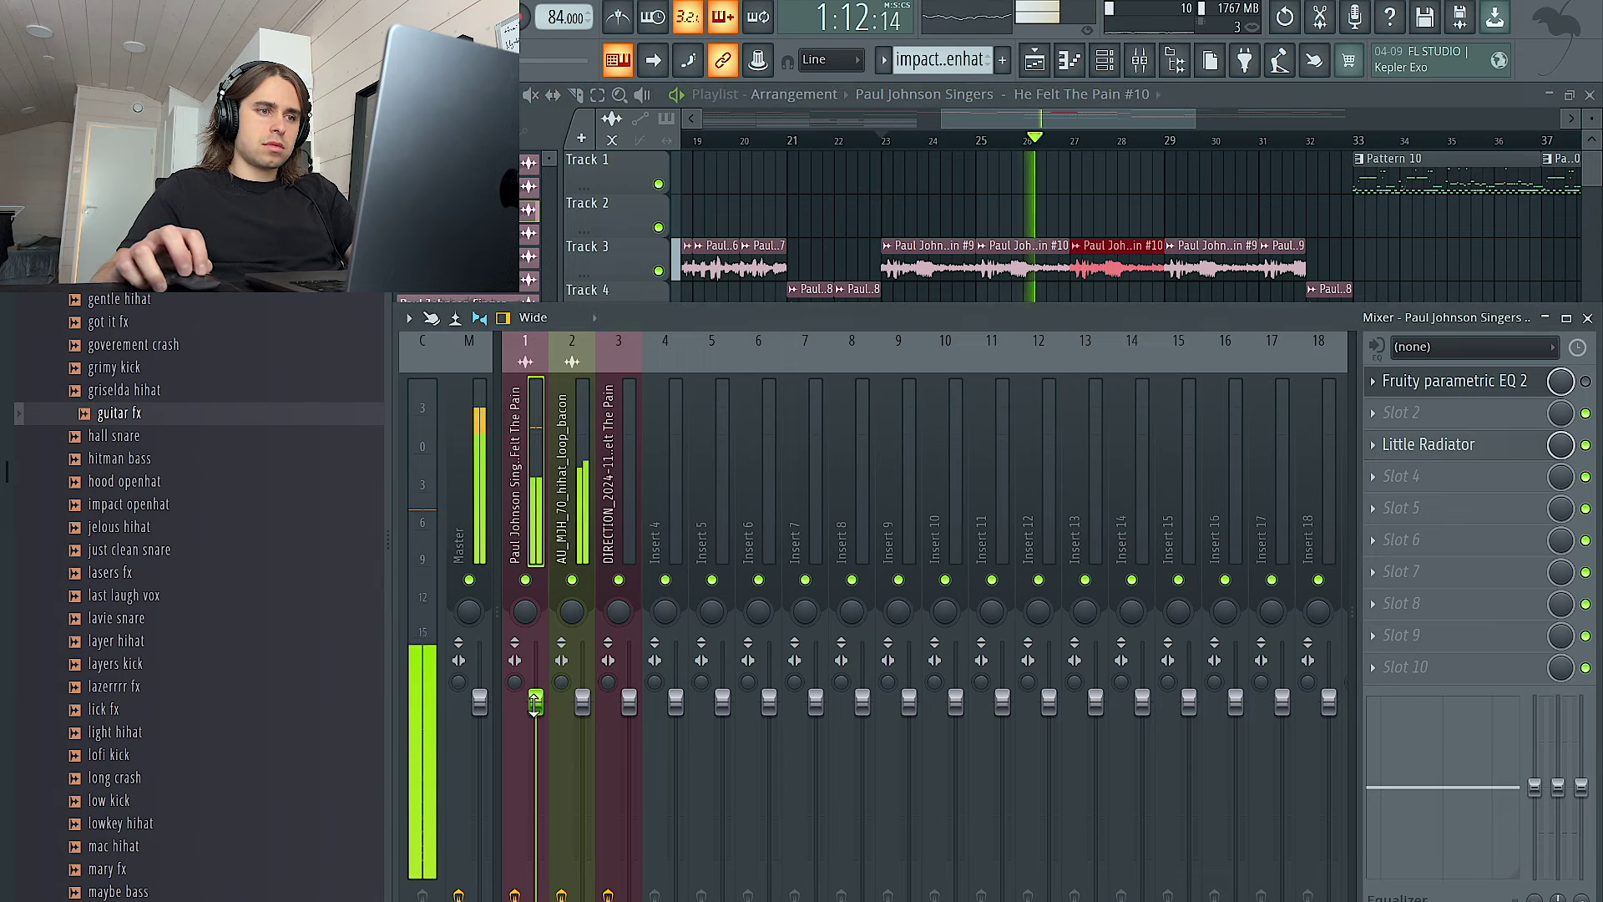
pyautogui.press('F9')
pyautogui.rightClick(1202, 259)
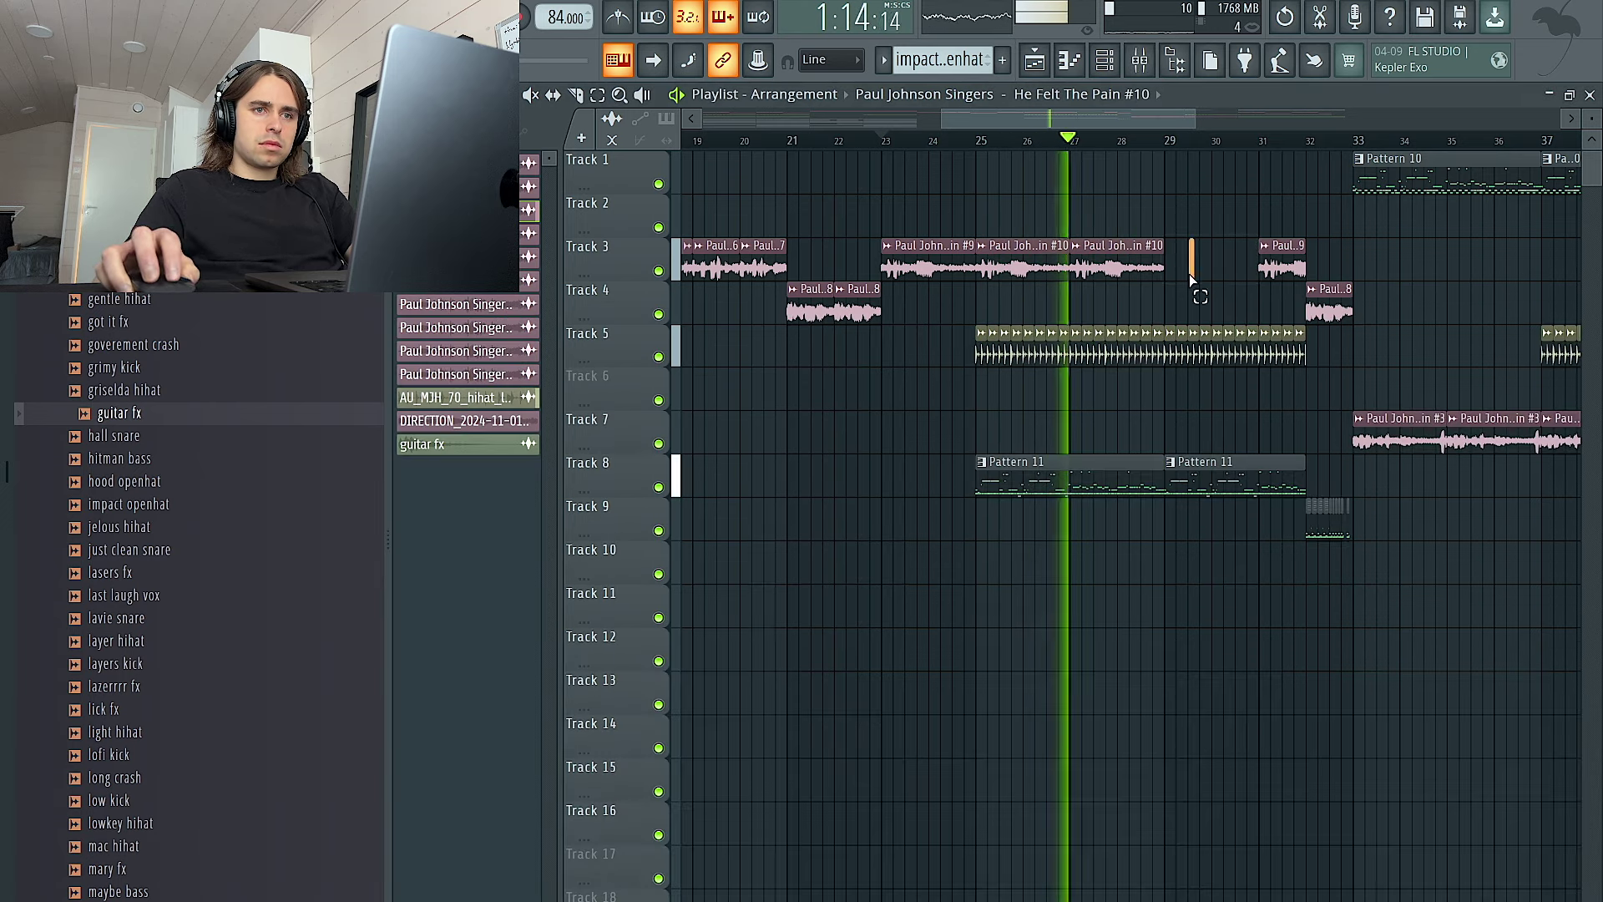
pyautogui.hotkey('ctrl', 'b')
# Move the three #10 vocal clips from bar 25 and the #9 vocal clip at bar 31 from Track 3 to Track 2
pyautogui.moveTo(1199, 324); pyautogui.dragTo(1011, 257)
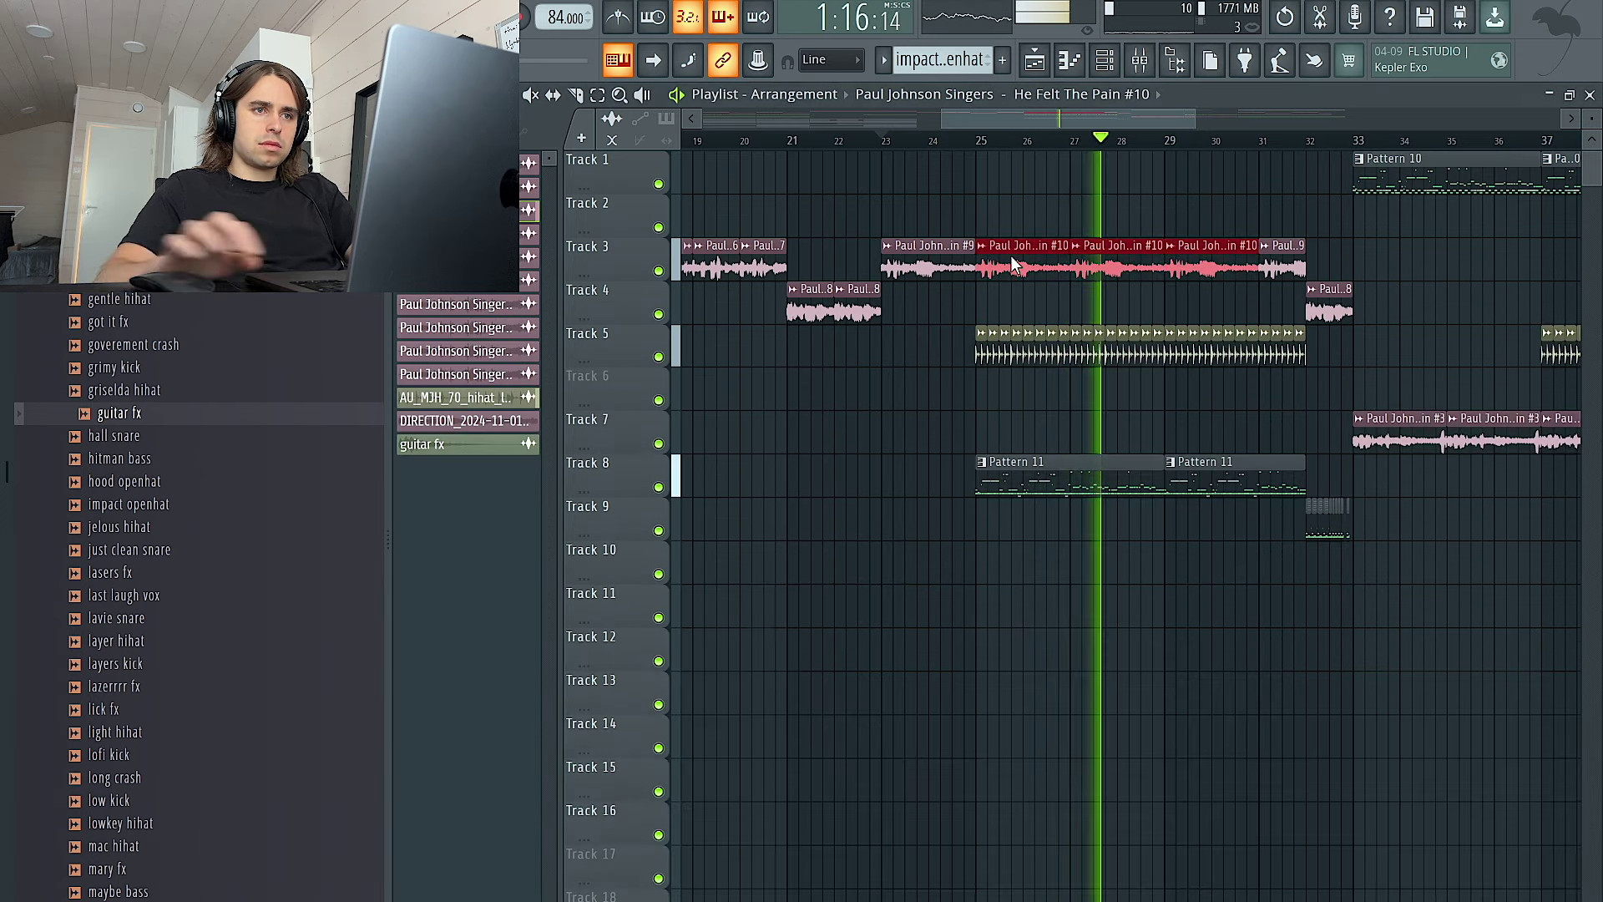
pyautogui.hotkey('shift', 'Up')
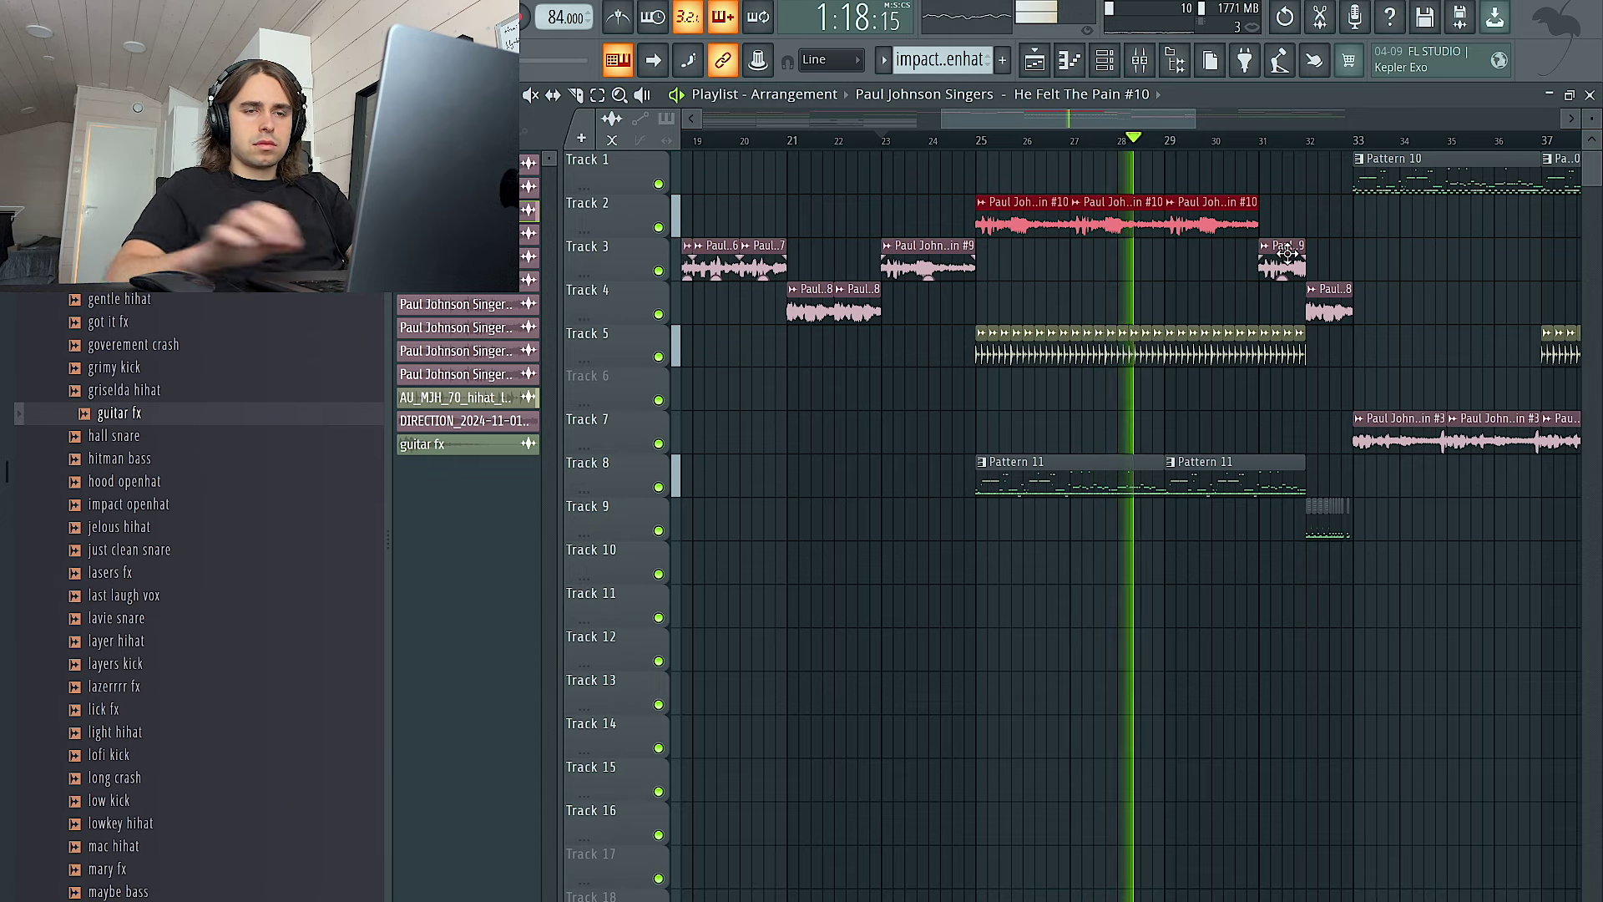
pyautogui.scroll(3, 1284, 394)
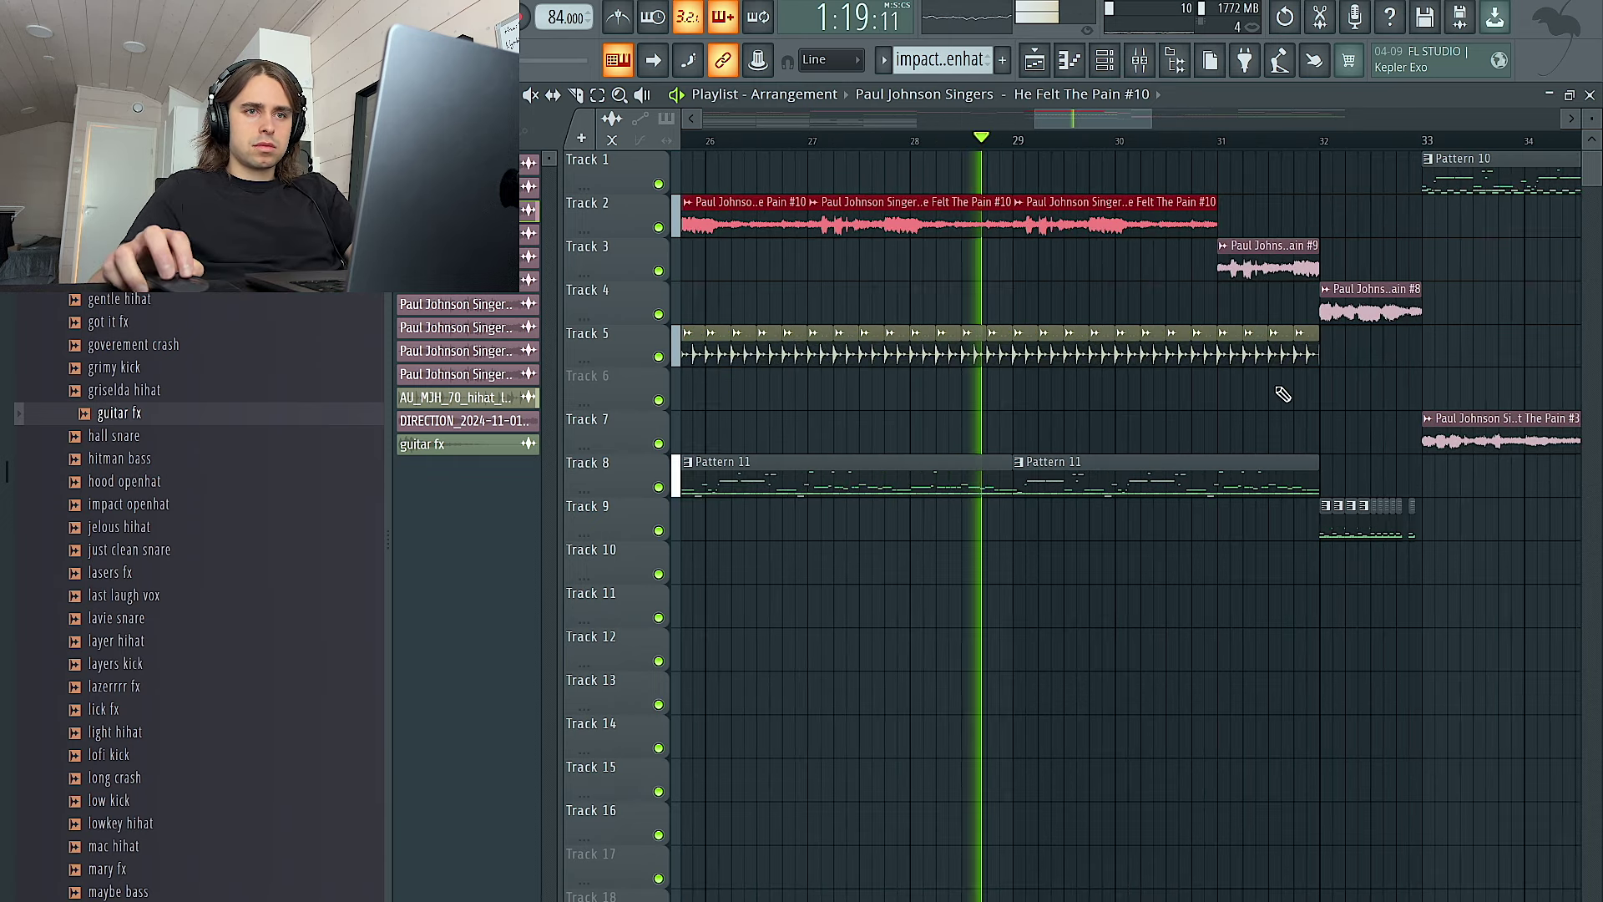
pyautogui.rightClick(1260, 250)
pyautogui.click(1281, 201)
# Make the vocal clip at bar 32 on Track 4 unique and lower its pitch with the pitch range set to 12
pyautogui.moveTo(1420, 219); pyautogui.dragTo(1320, 300)
pyautogui.click(1326, 289)
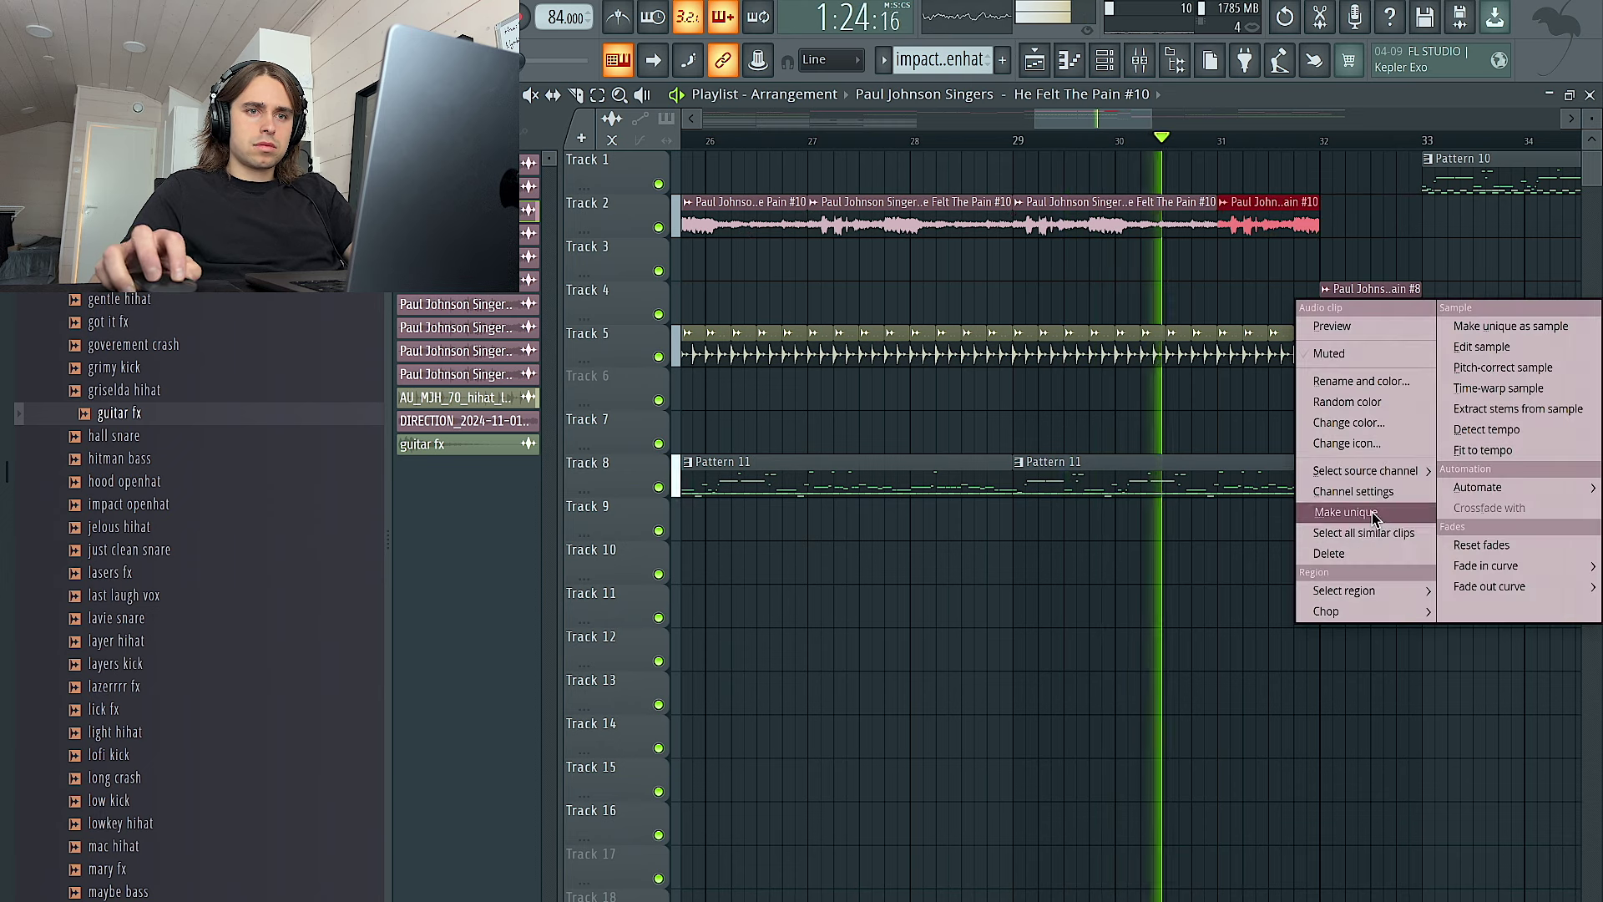
pyautogui.click(1344, 509)
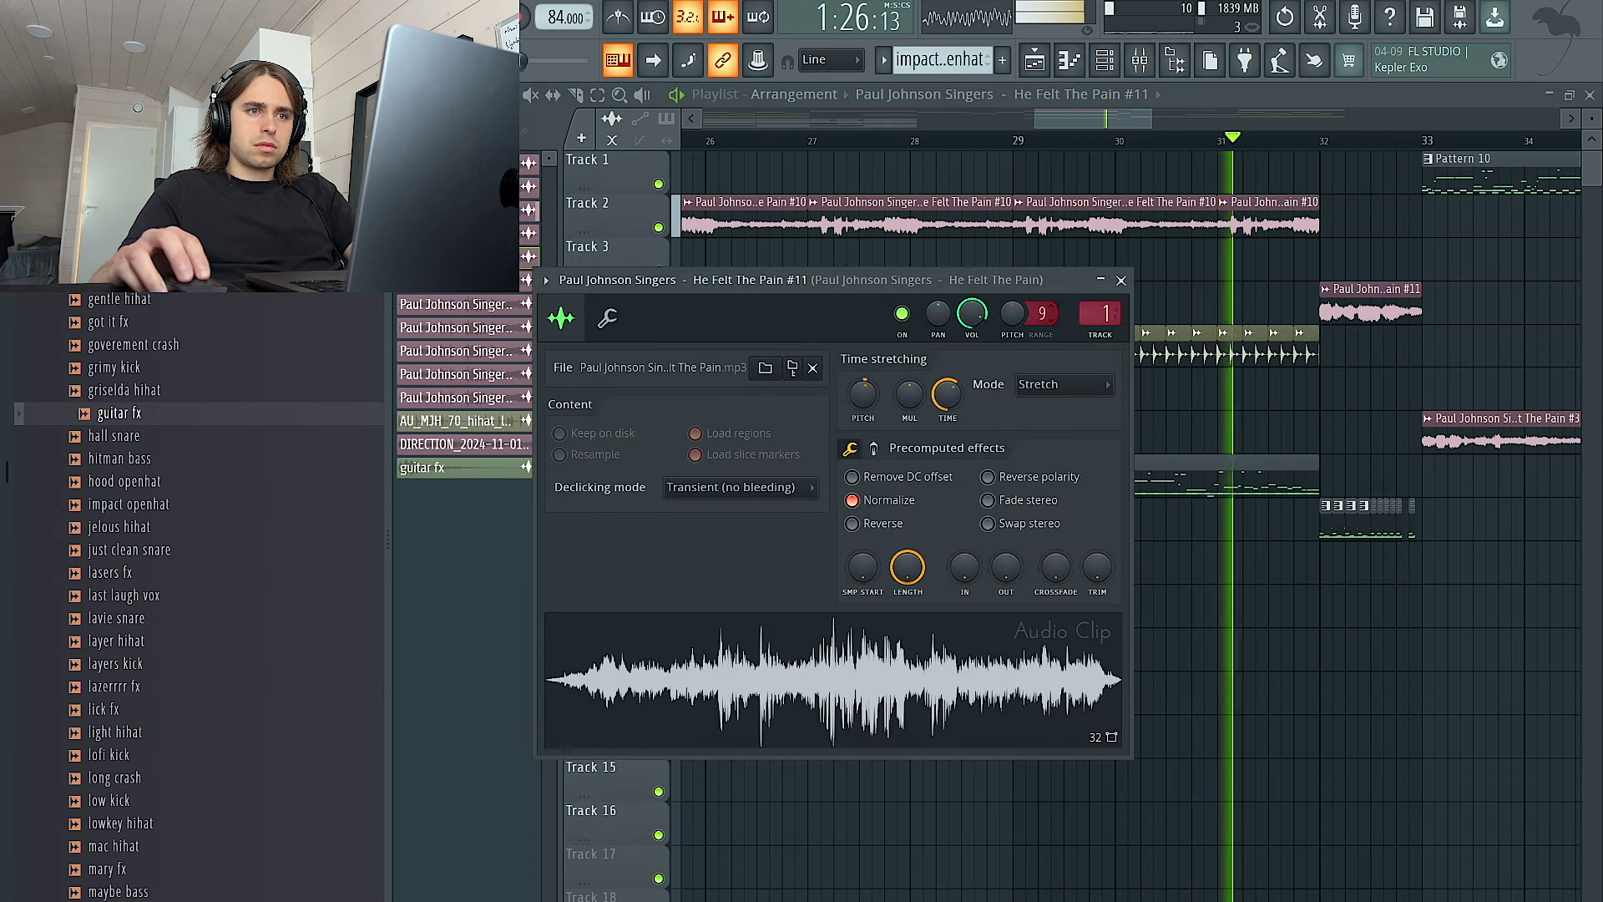
pyautogui.moveTo(1033, 318); pyautogui.dragTo(1014, 384)
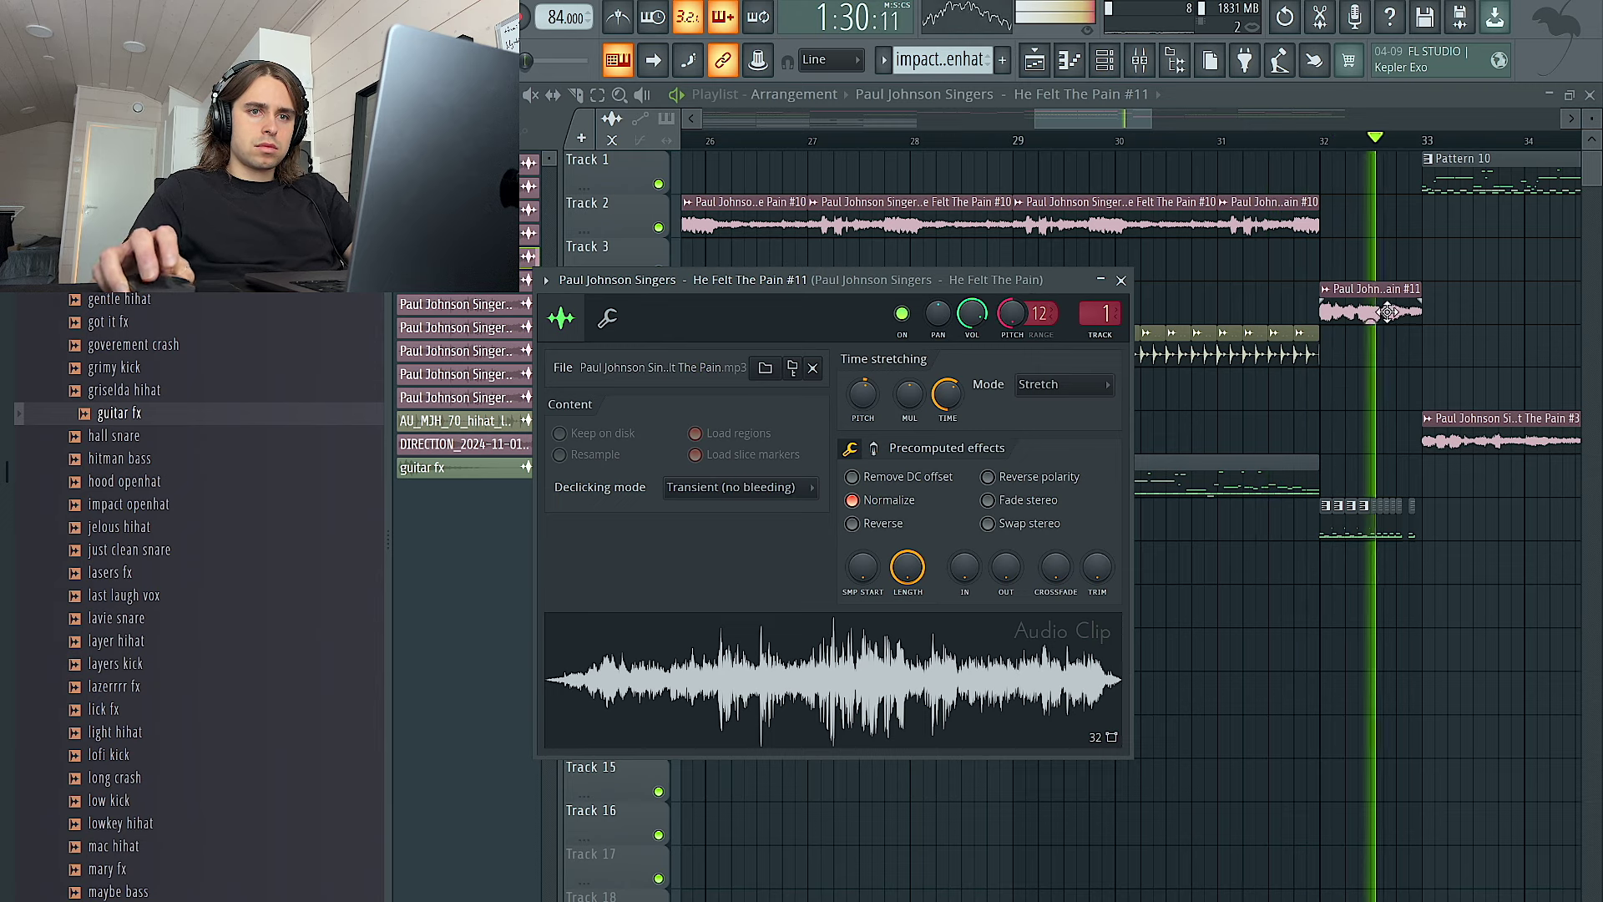
# Adjust the channel volume of the #3 vocal chop that starts at bar 33 on Track 7
pyautogui.scroll(-3, 1419, 354)
pyautogui.moveTo(1420, 354); pyautogui.dragTo(1323, 411)
pyautogui.doubleClick(1323, 414)
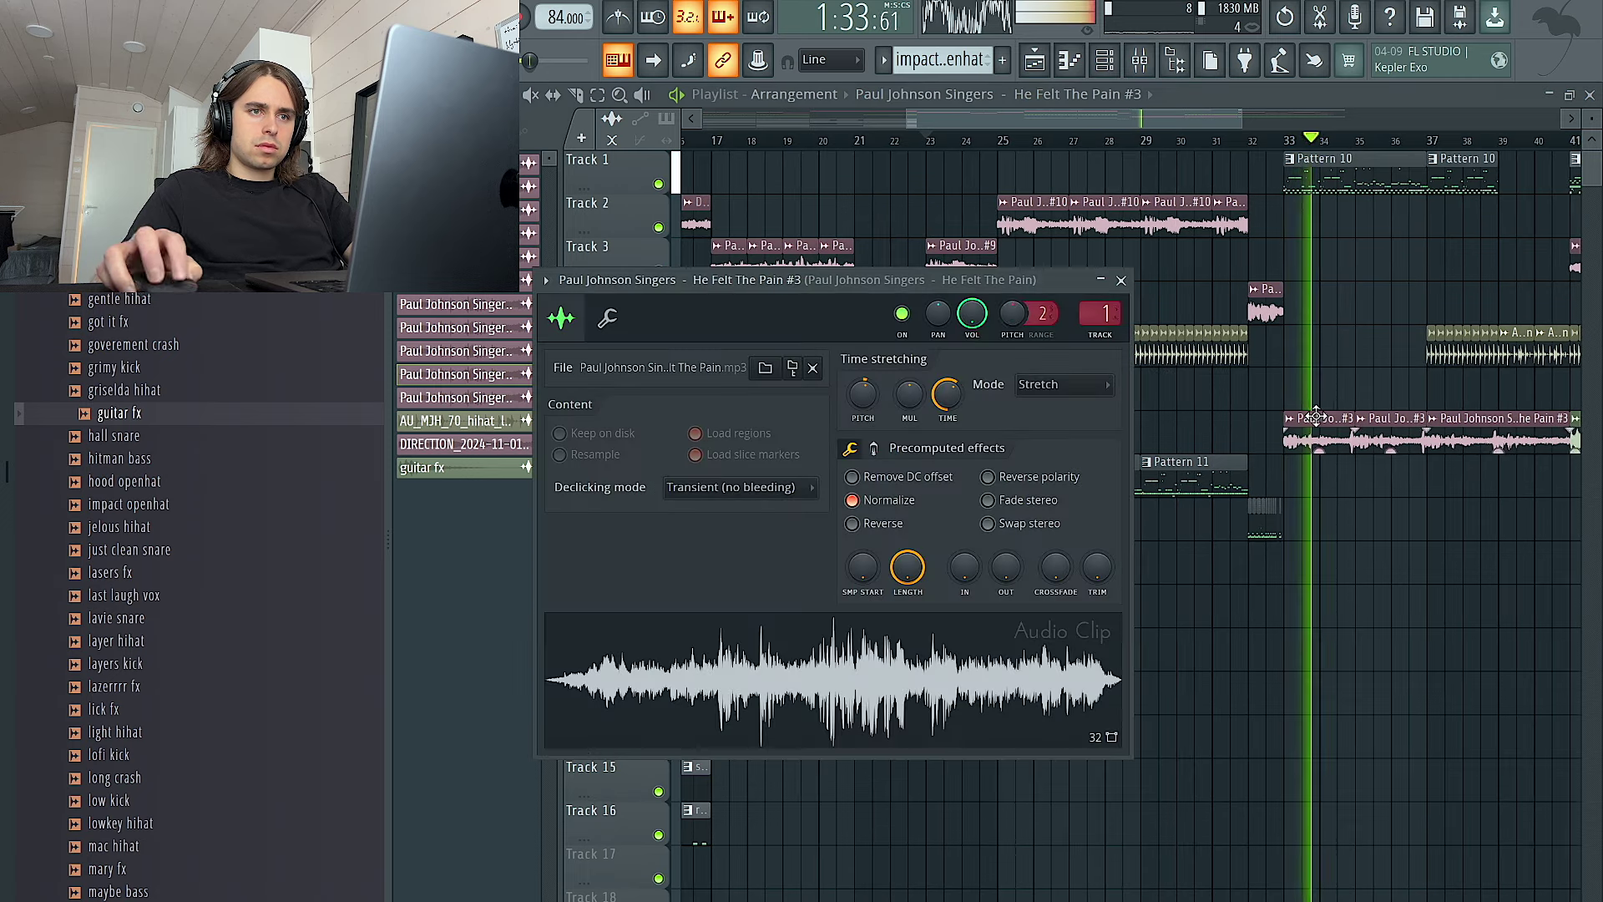
pyautogui.rightClick(972, 317)
pyautogui.click(1021, 626)
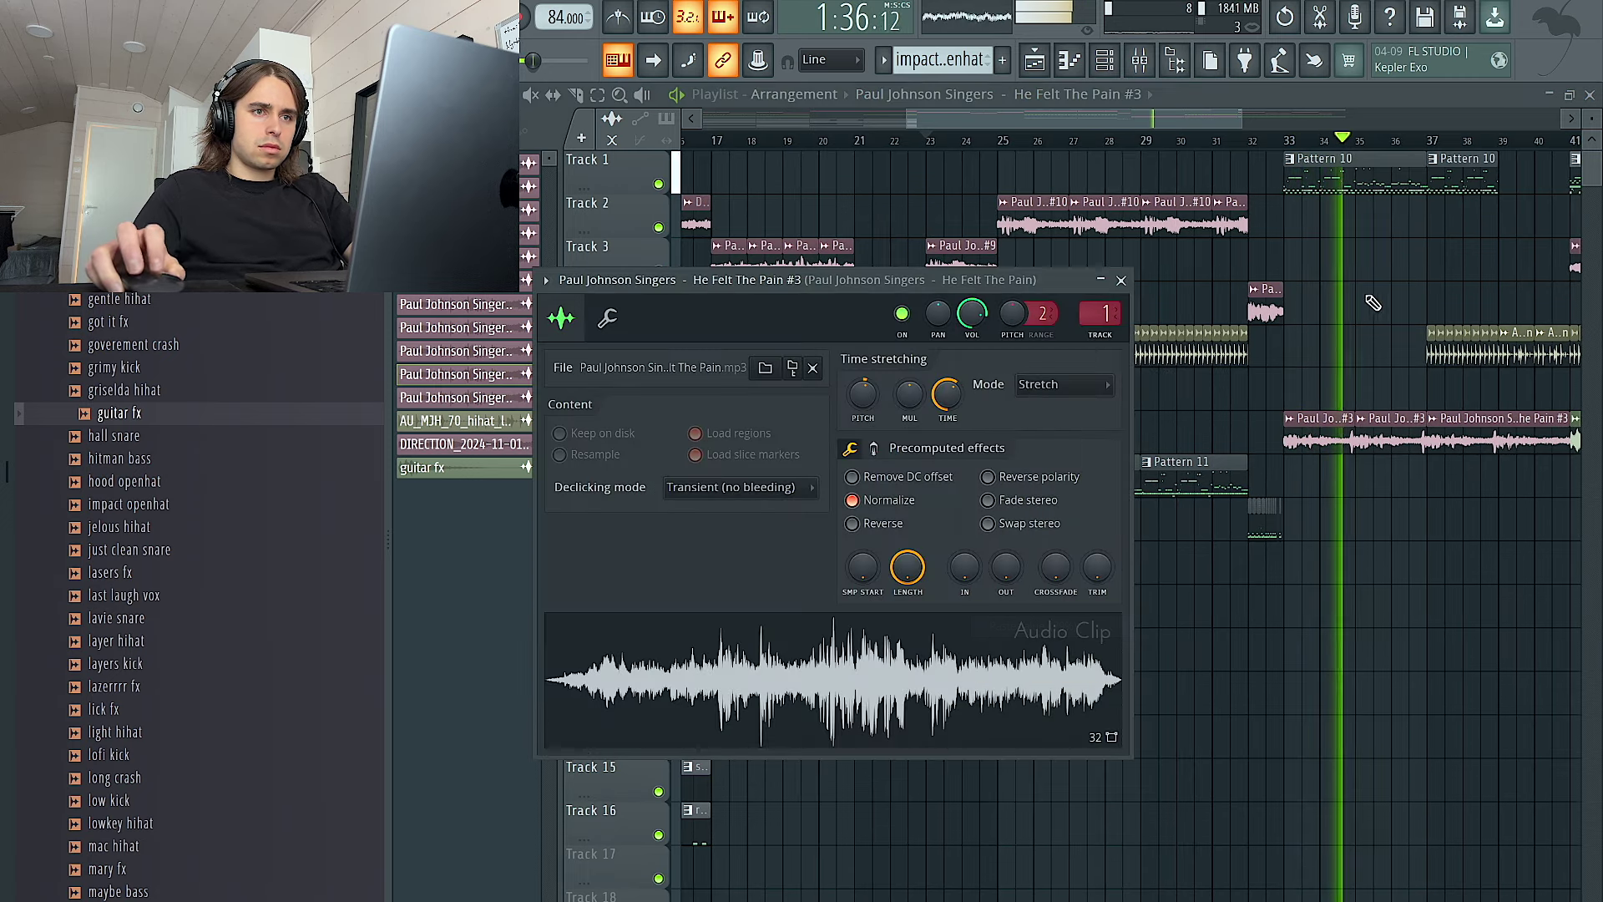
# Move the Pattern 10 clips at bar 33 from Track 1 down to Track 10
pyautogui.hscroll(3, 1336, 284)
pyautogui.rightClick(1311, 270)
pyautogui.scroll(-3, 1270, 259)
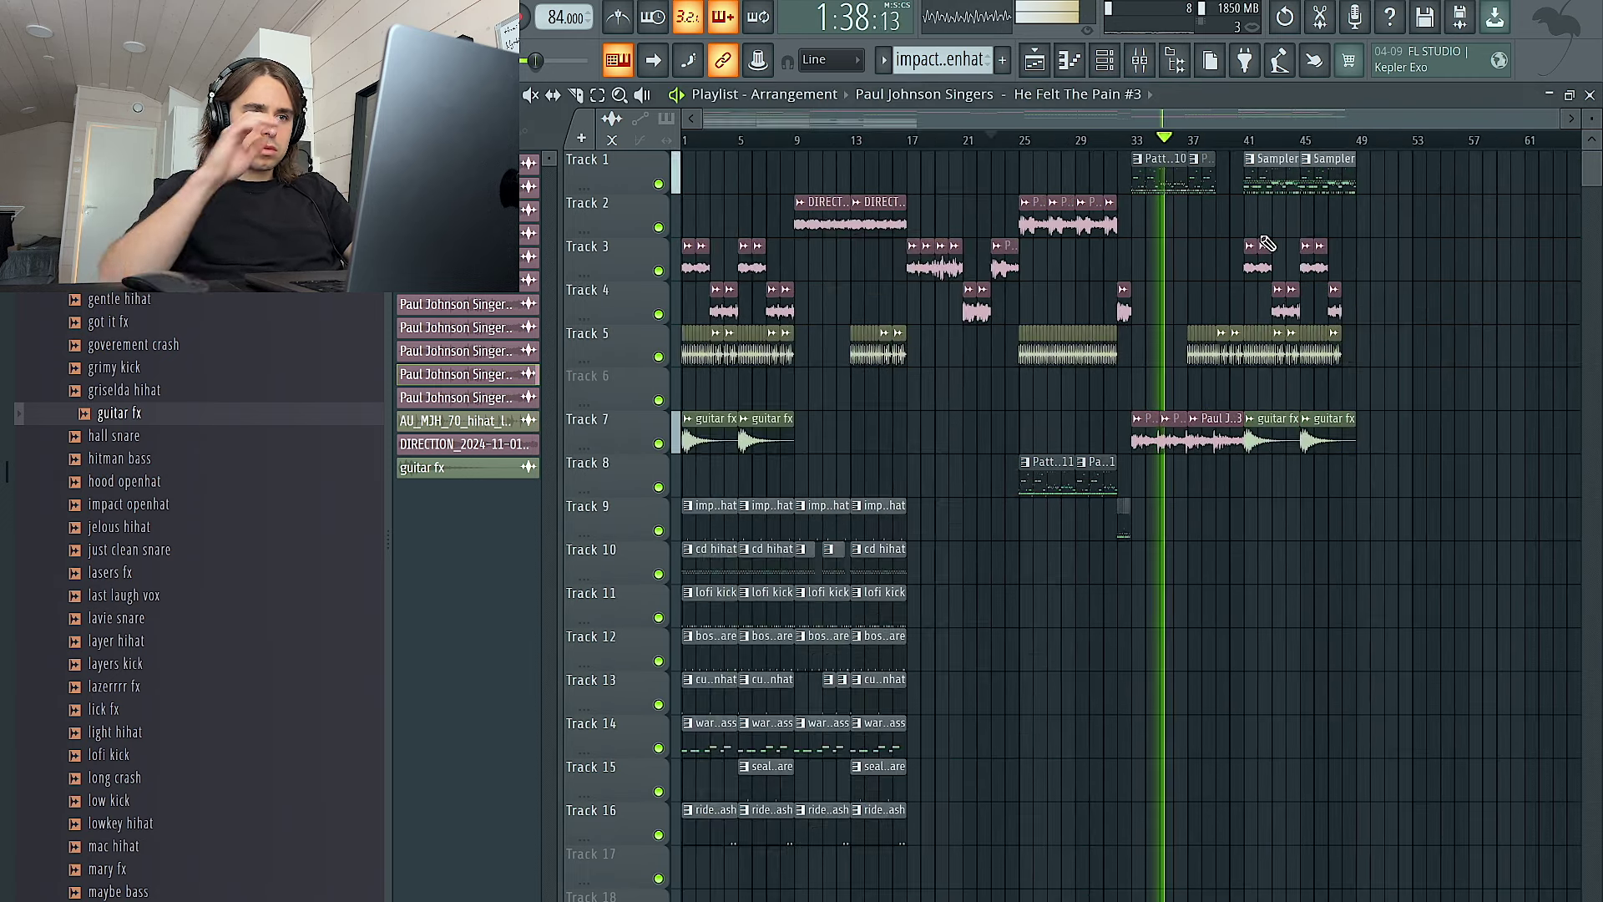
pyautogui.hotkey('shift', 'Down')
pyautogui.hotkey('shift', 'Down')
pyautogui.hotkey('shift', 'Down')
pyautogui.hotkey('shift', 'Down')
pyautogui.hotkey('shift', 'Down')
pyautogui.hotkey('shift', 'Down')
pyautogui.hotkey('shift', 'Down')
pyautogui.hotkey('shift', 'Down')
pyautogui.hotkey('shift', 'Down')
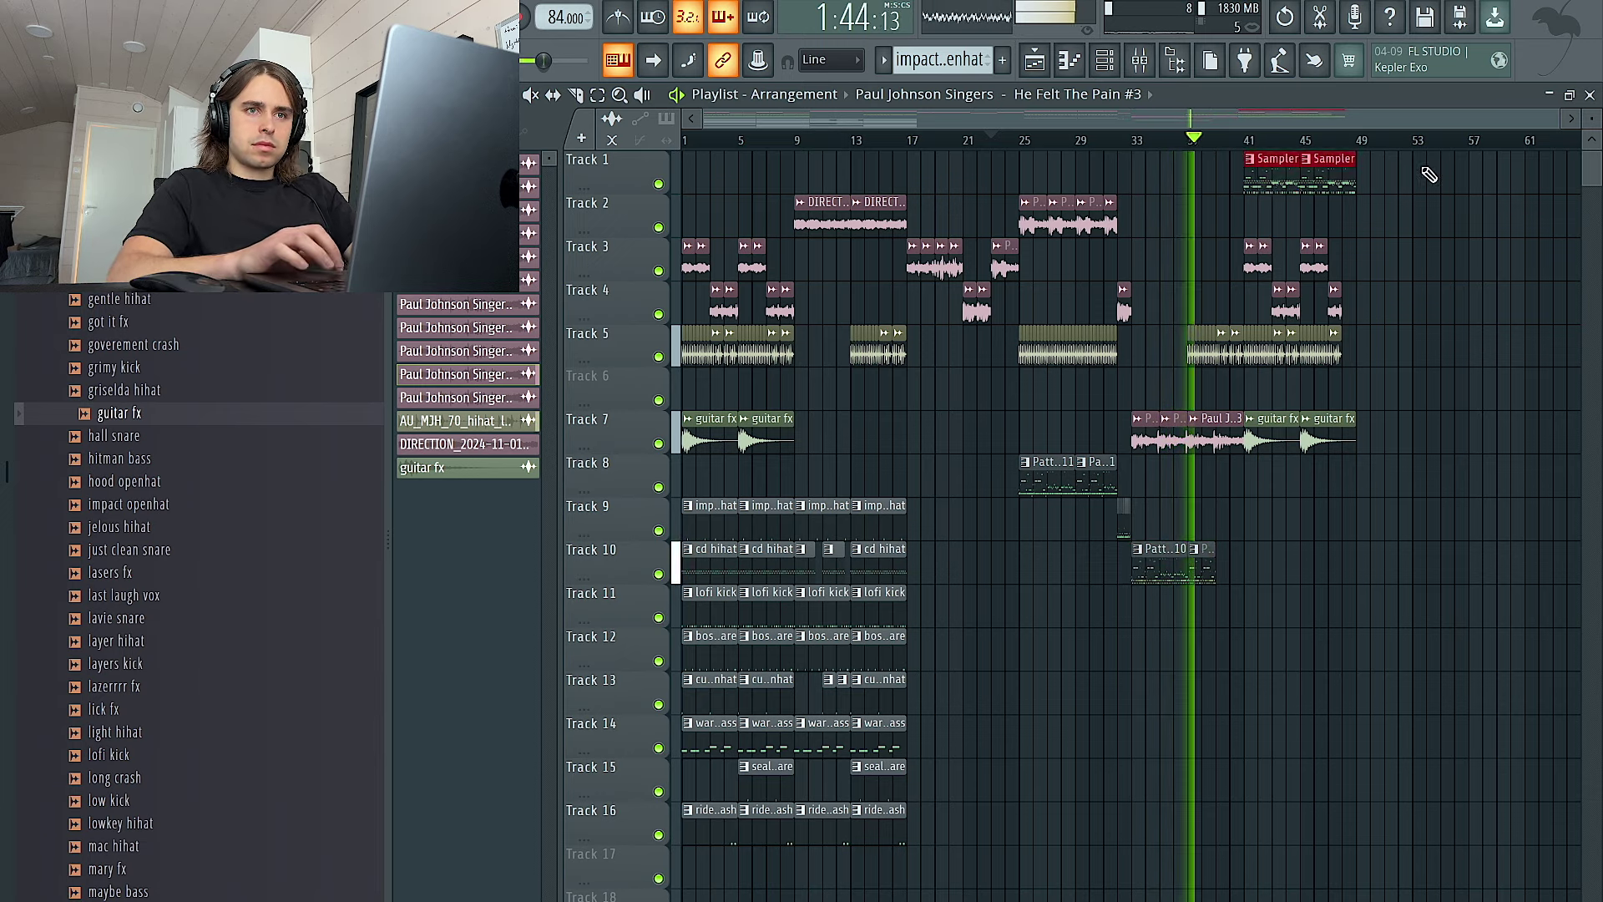
# Replace the Sampler clips at bar 41 with copies of the split drum clips from bars 1 to 9, and move the #3 vocal clips to Track 1
pyautogui.moveTo(779, 845); pyautogui.dragTo(1120, 416)
pyautogui.hotkey('shift', 'Up')
pyautogui.hotkey('shift', 'Up')
pyautogui.hotkey('shift', 'Up')
pyautogui.hotkey('shift', 'Up')
pyautogui.hotkey('shift', 'Up')
pyautogui.hotkey('shift', 'Up')
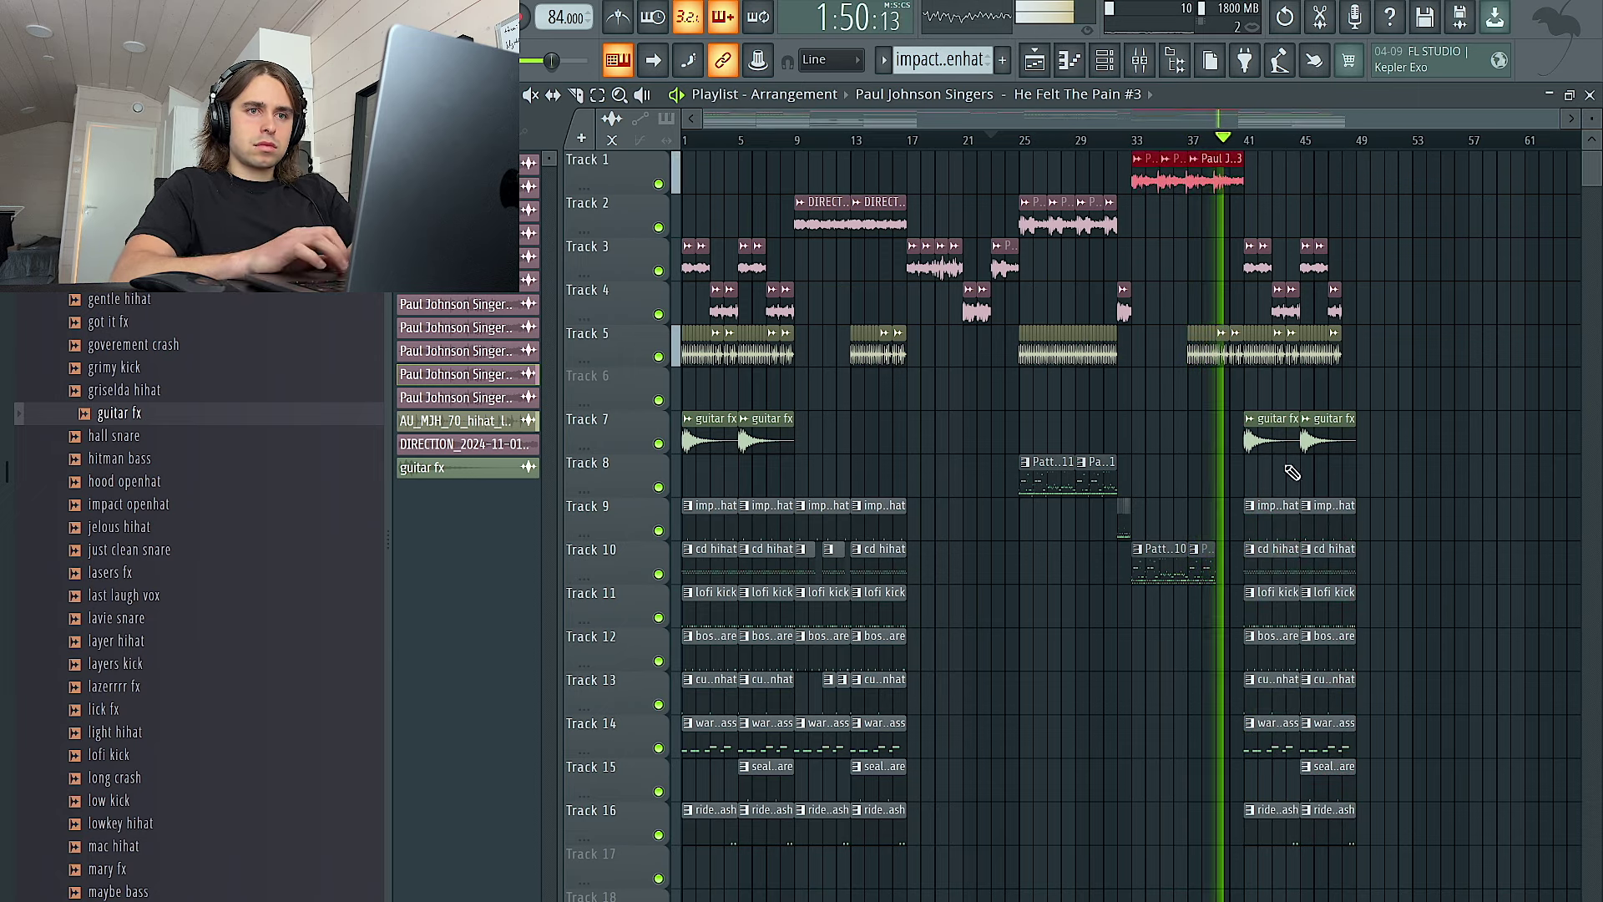
# Play from bar 33, loop bars 33 to 41, and audition the Track 1 vocals on their own
pyautogui.scroll(4, 1119, 424)
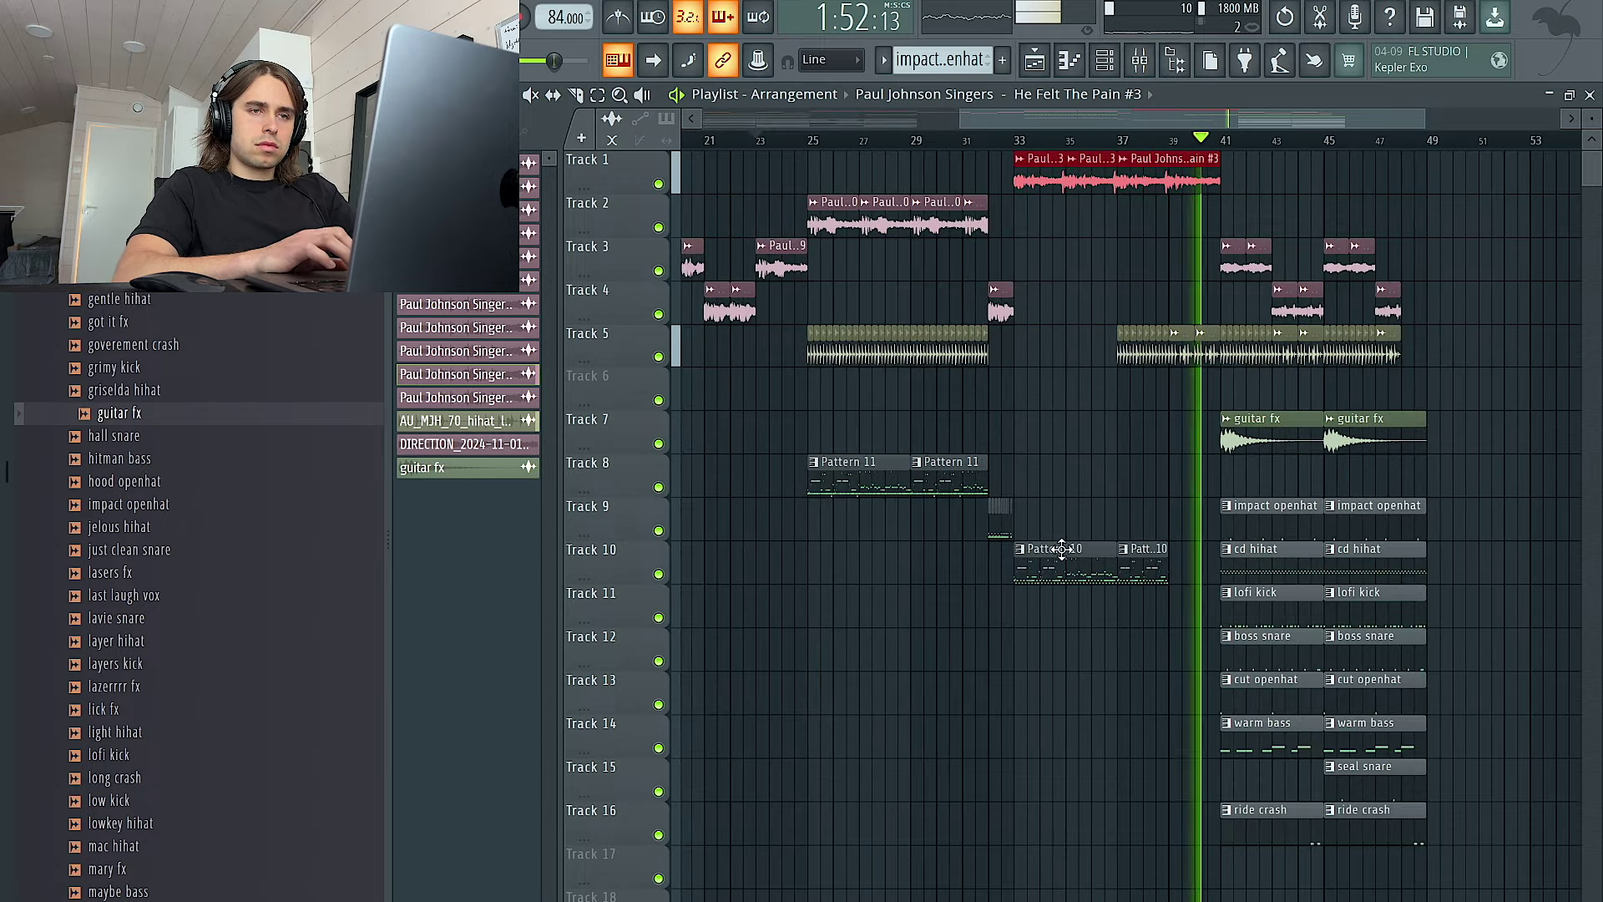
pyautogui.click(1019, 140)
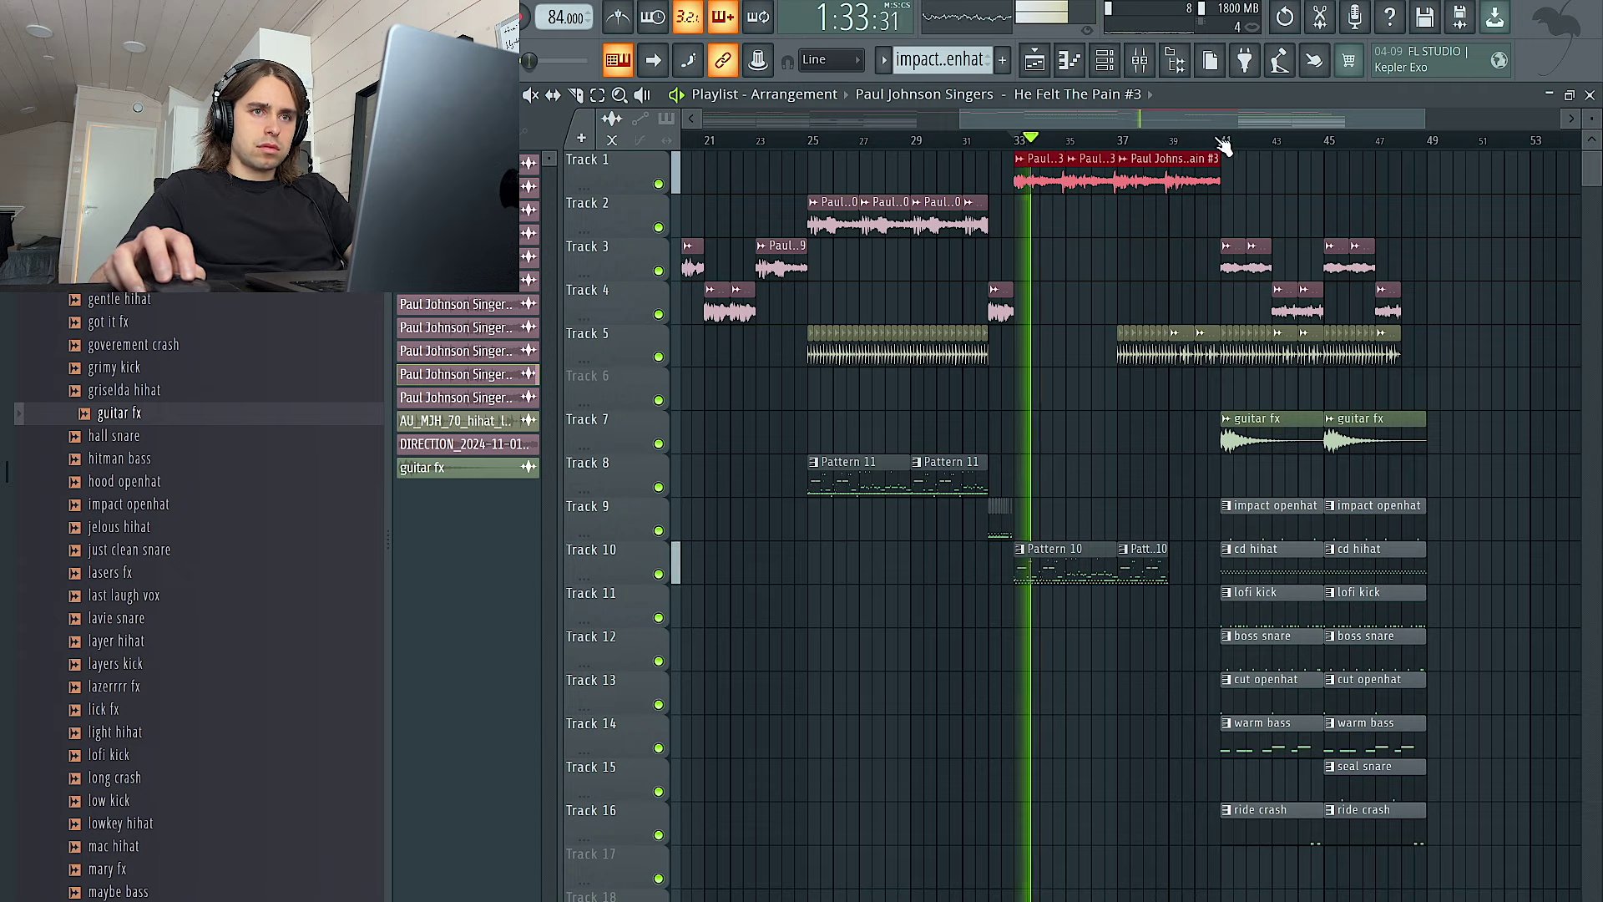
pyautogui.moveTo(1221, 142); pyautogui.dragTo(1051, 142)
pyautogui.click(1160, 68)
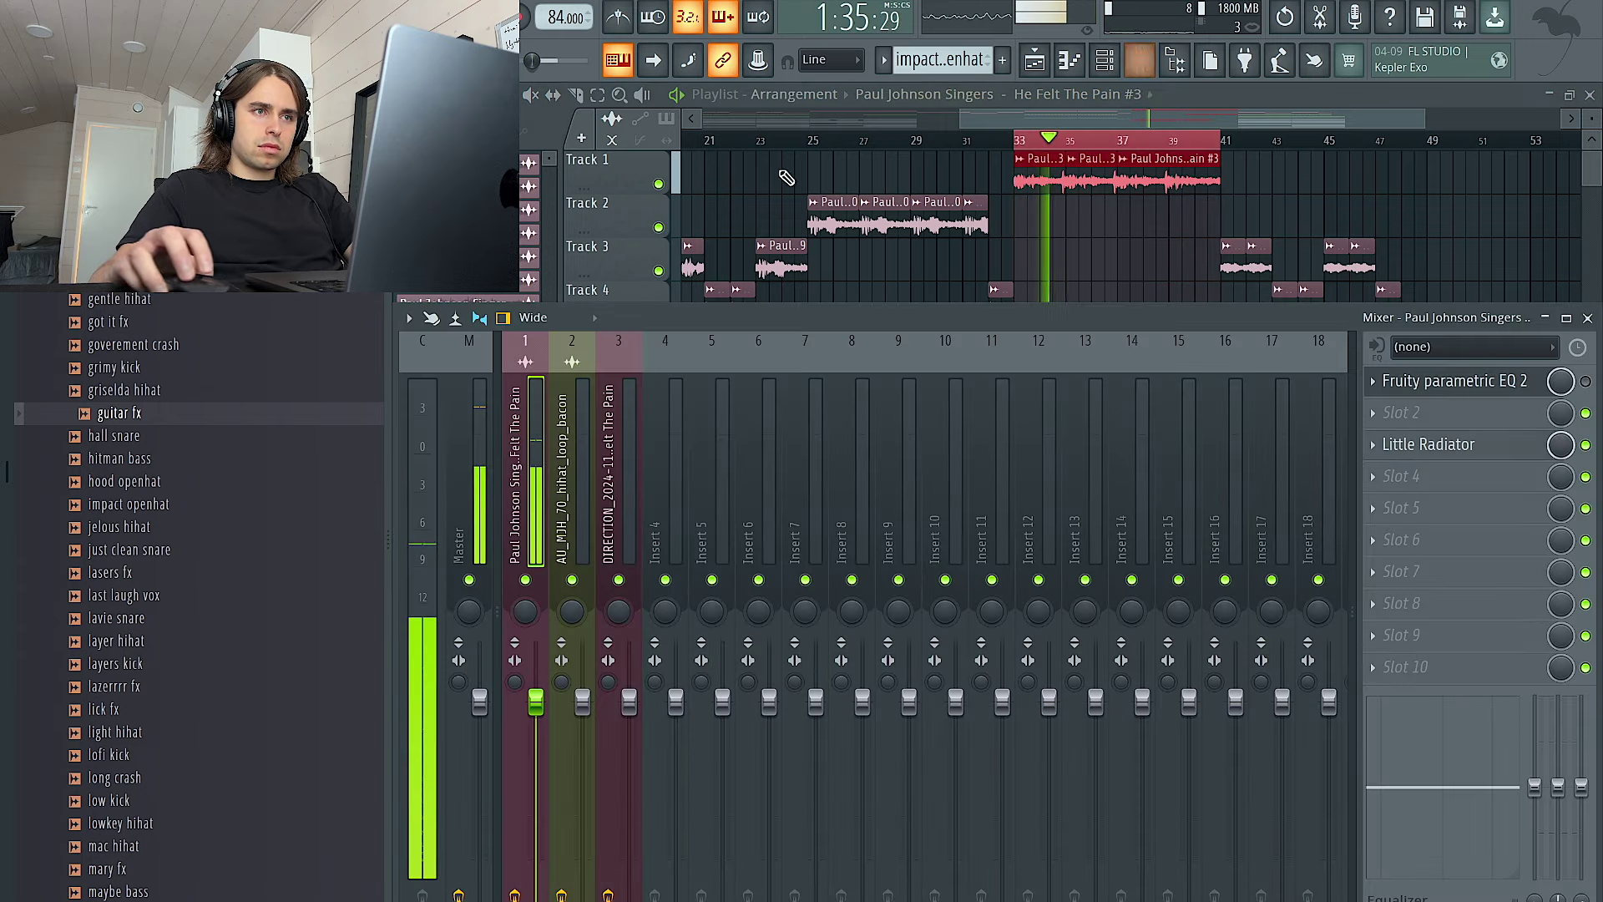
pyautogui.rightClick(659, 184)
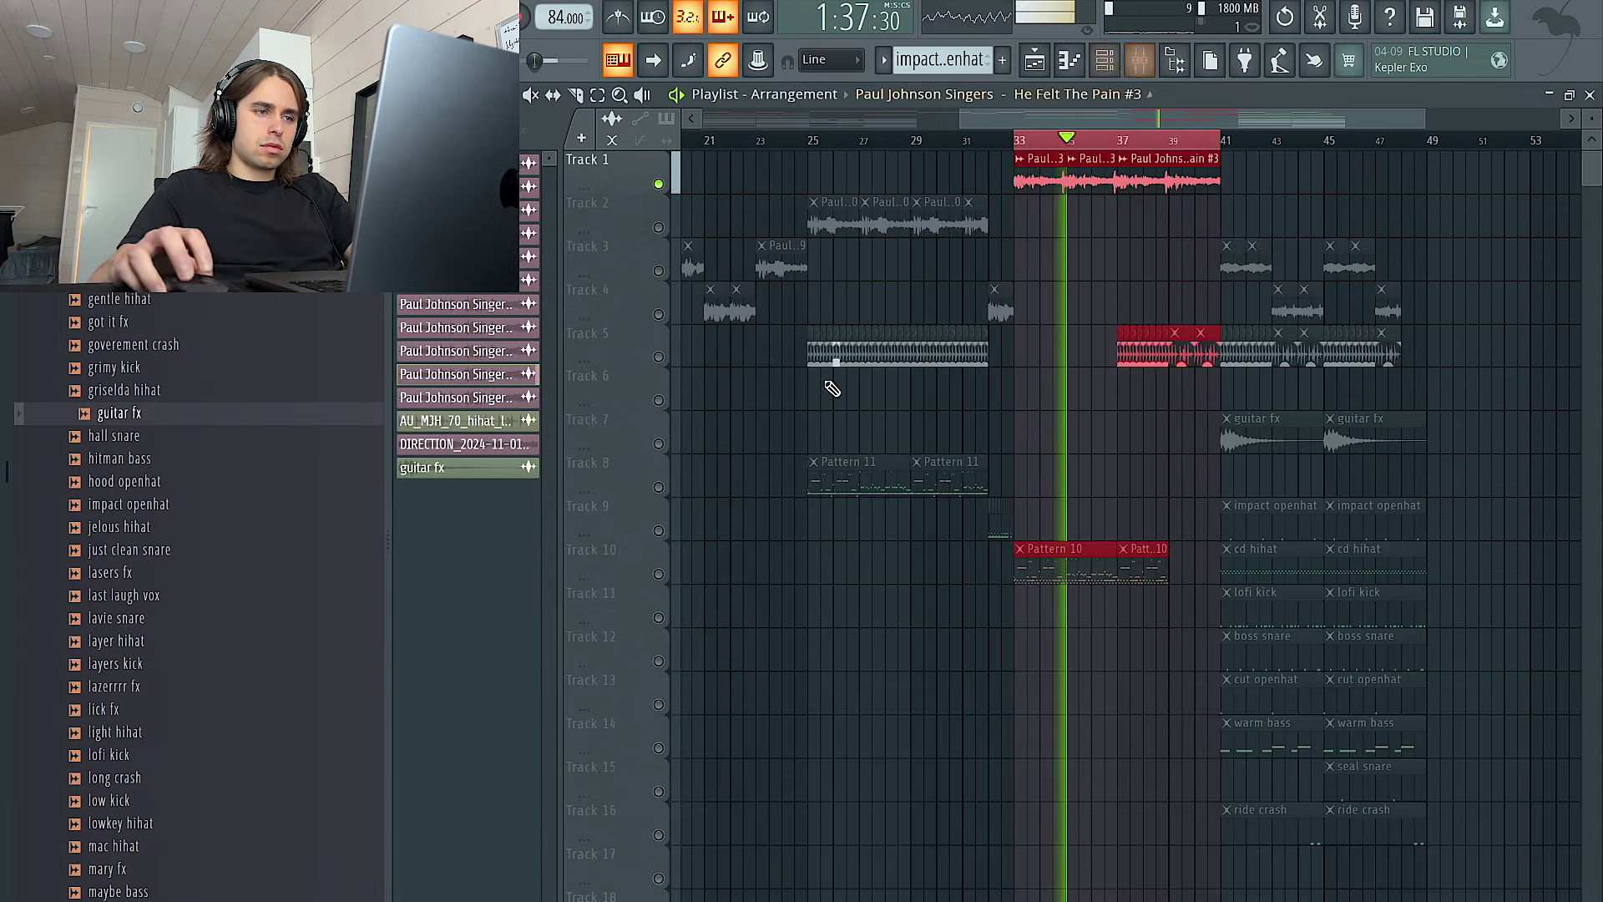
pyautogui.click(1141, 62)
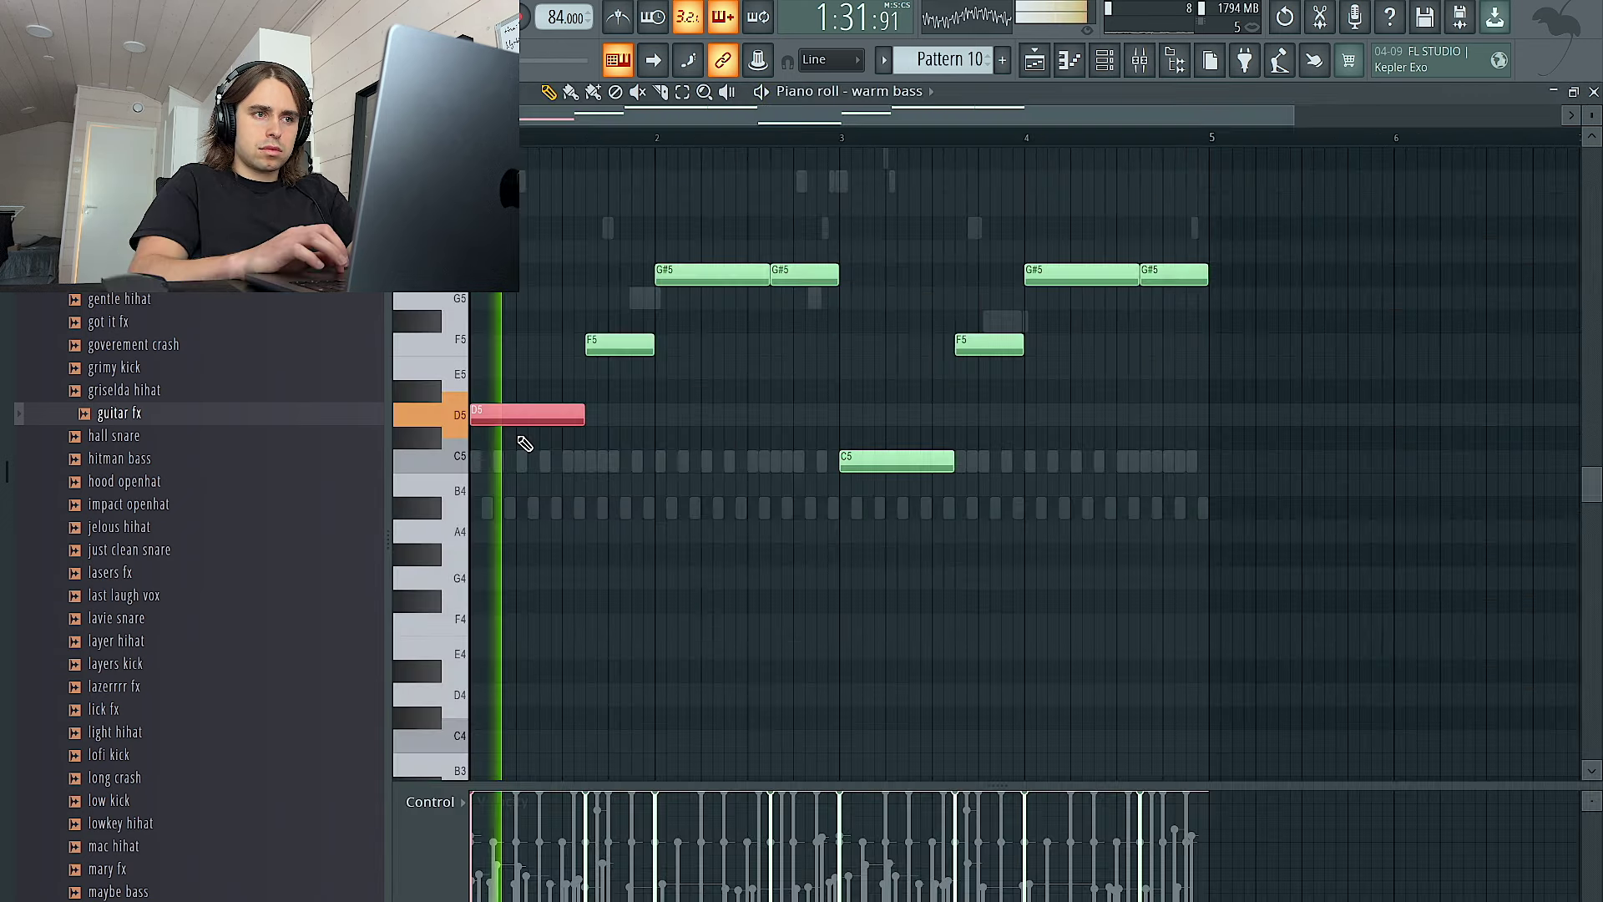
# Transpose all warm bass notes in Pattern 10 down an octave and raise the C4 note at bar 3 to D4
pyautogui.hotkey('ctrl', 'a')
pyautogui.hotkey('ctrl', 'Down')
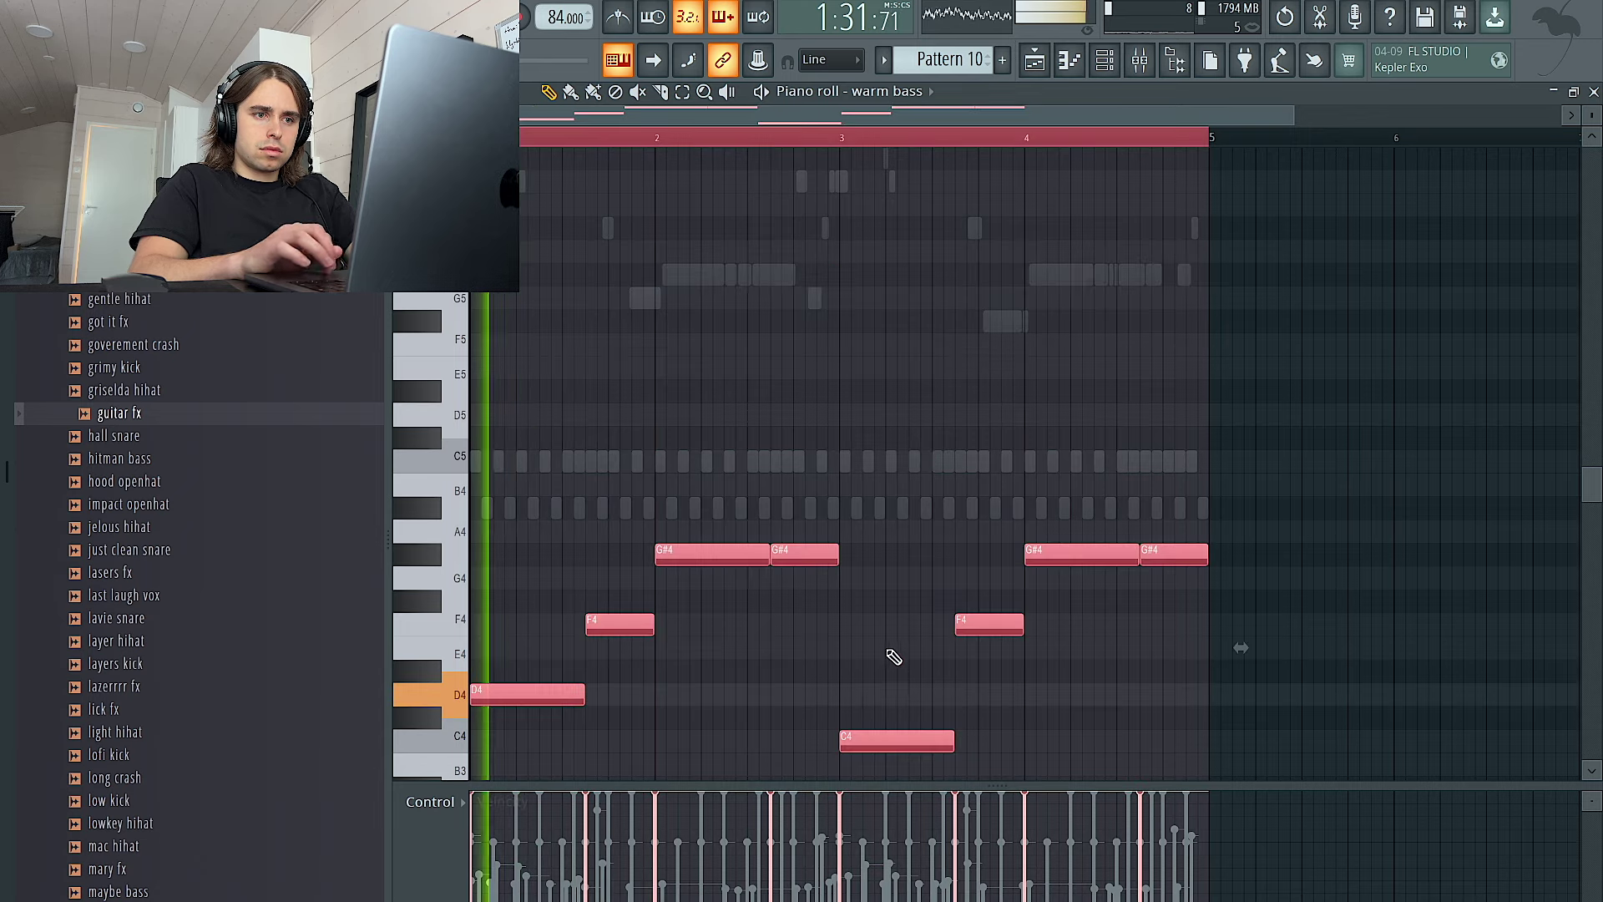
pyautogui.hotkey('ctrl', 'd')
pyautogui.moveTo(866, 736); pyautogui.dragTo(861, 675)
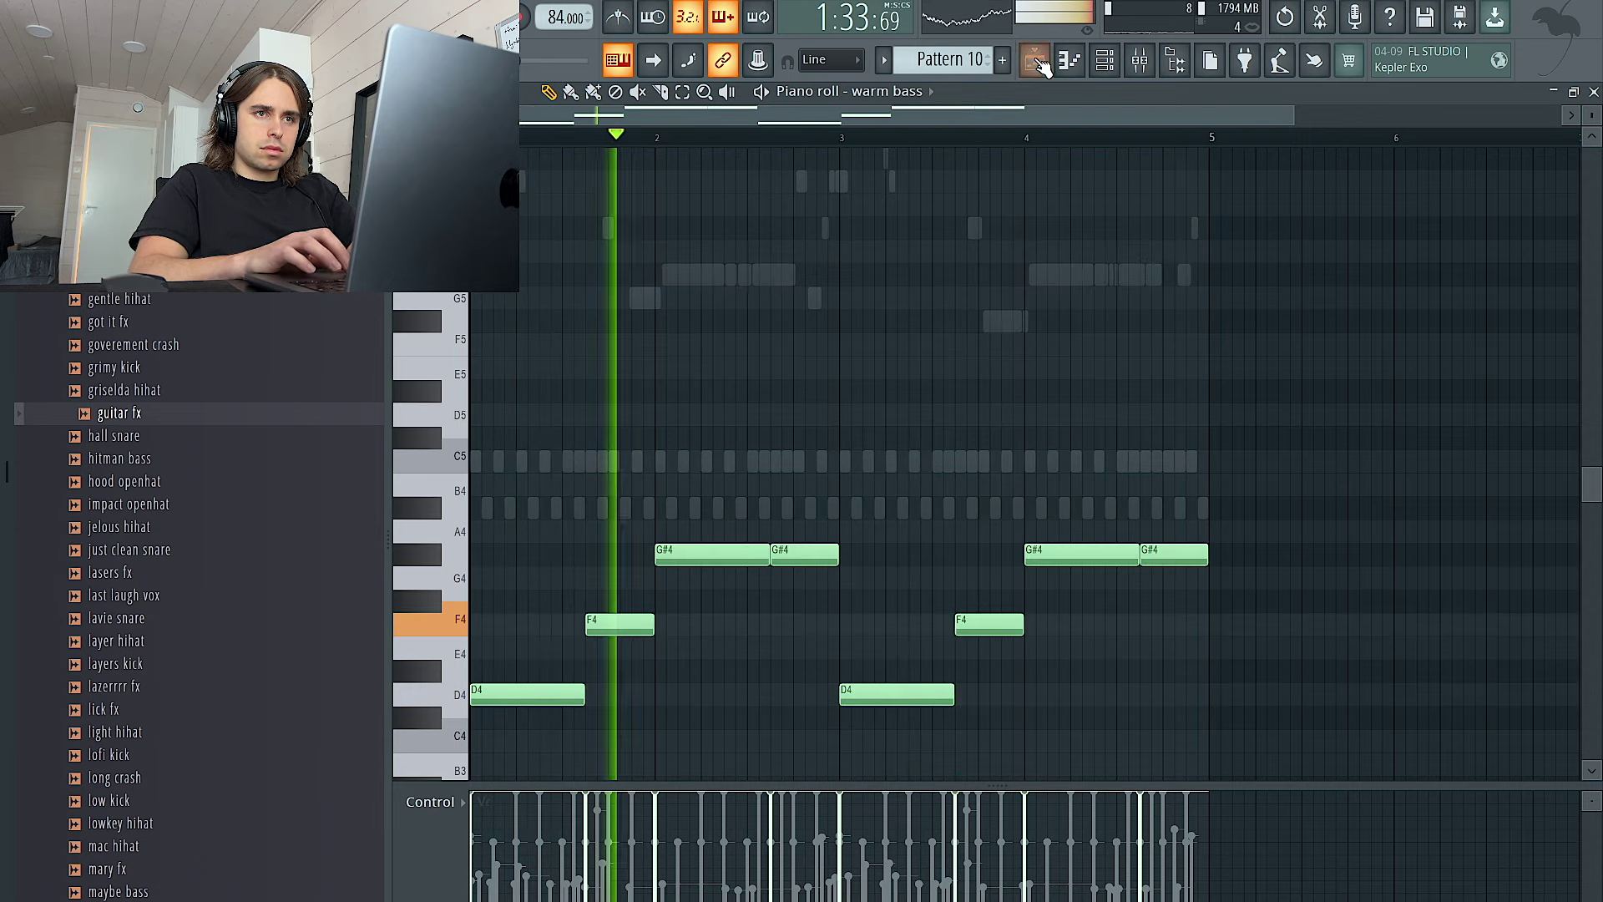
# Delete both F4 notes from the warm bass part and extend the D4 notes at bars 1 and 3 to full-bar length
pyautogui.rightClick(635, 625)
pyautogui.hotkey('ctrl', 'l')
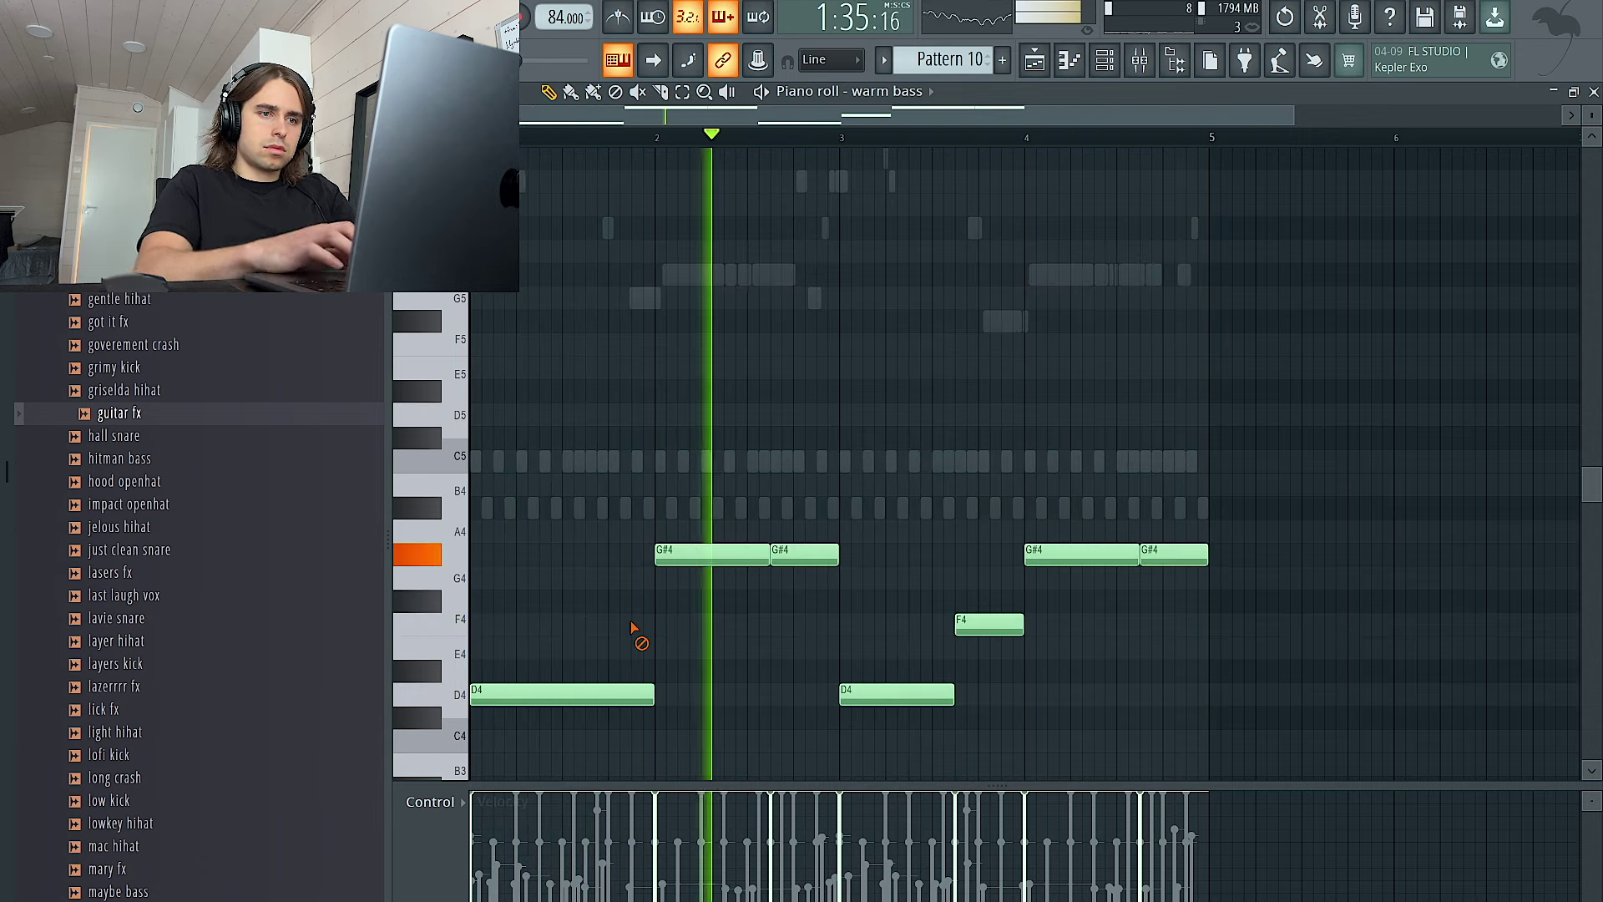
pyautogui.rightClick(958, 627)
pyautogui.hotkey('ctrl', 'l')
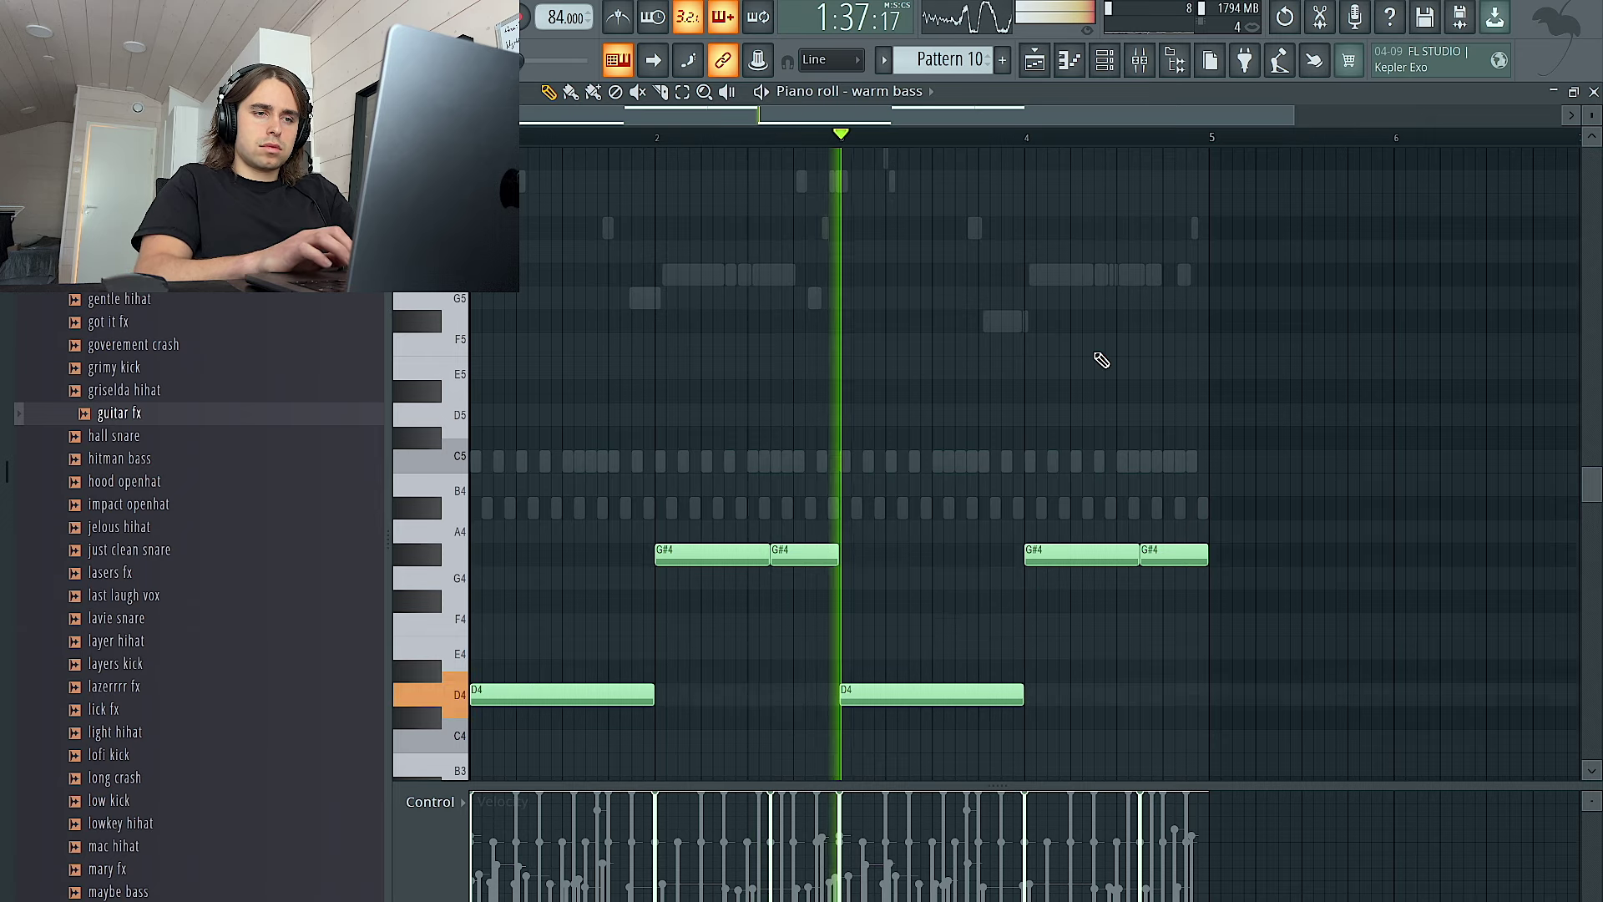
pyautogui.rightClick(1177, 551)
pyautogui.hotkey('ctrl', 'z')
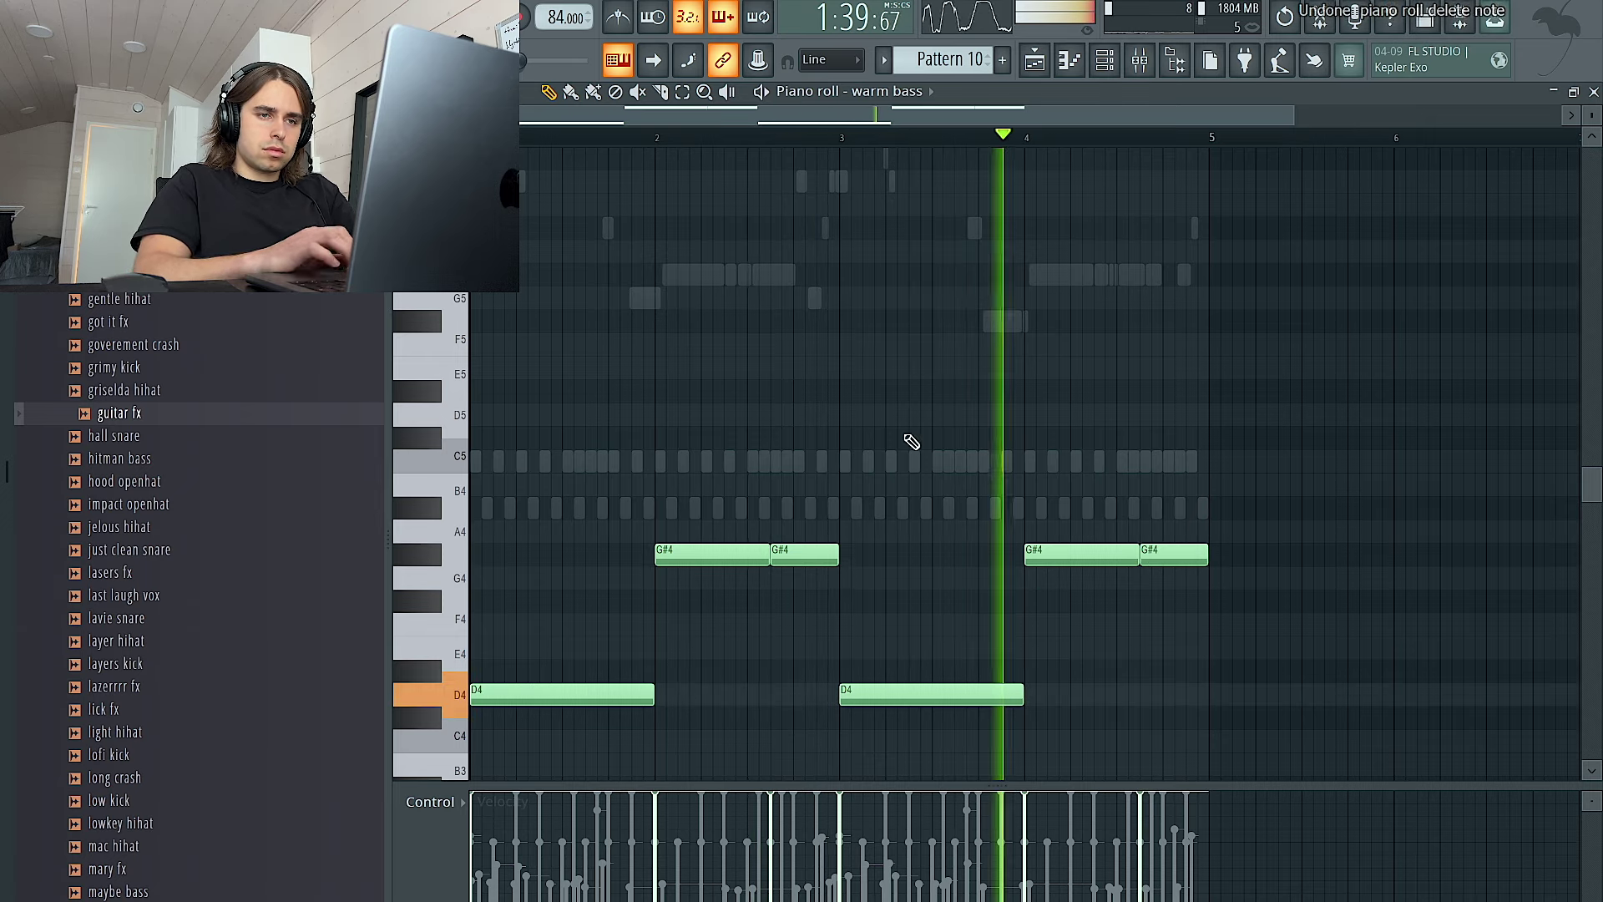
# Remove the unused audio clip channels from the project and show all channels in the channel rack
pyautogui.press('F5')
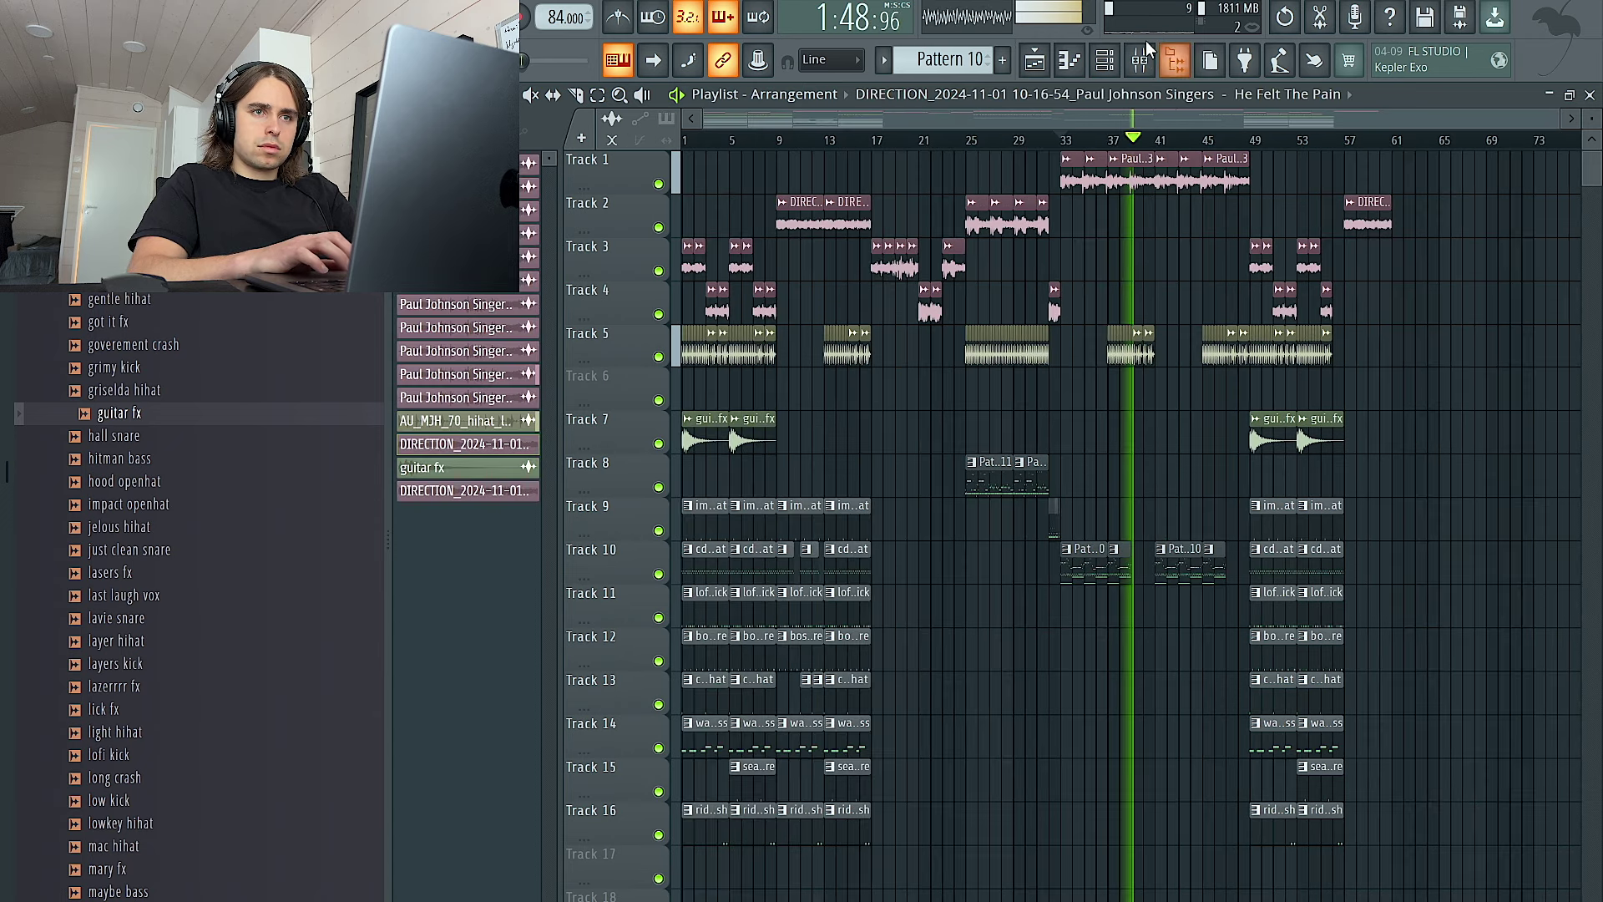
pyautogui.click(1111, 61)
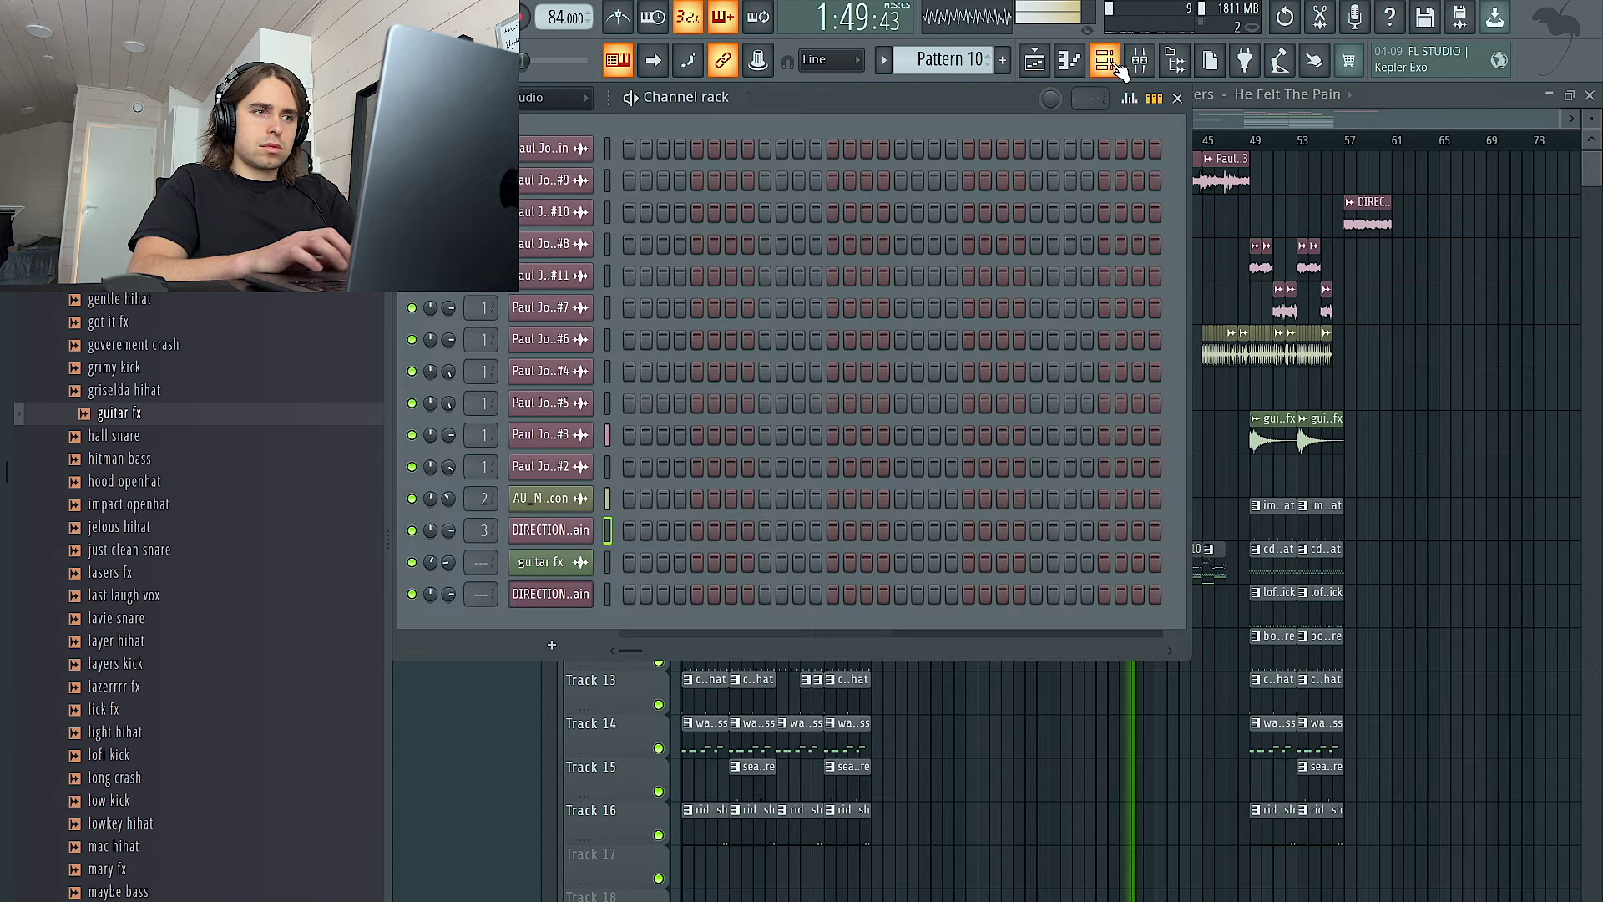
pyautogui.click(283, 15)
pyautogui.moveTo(334, 15)
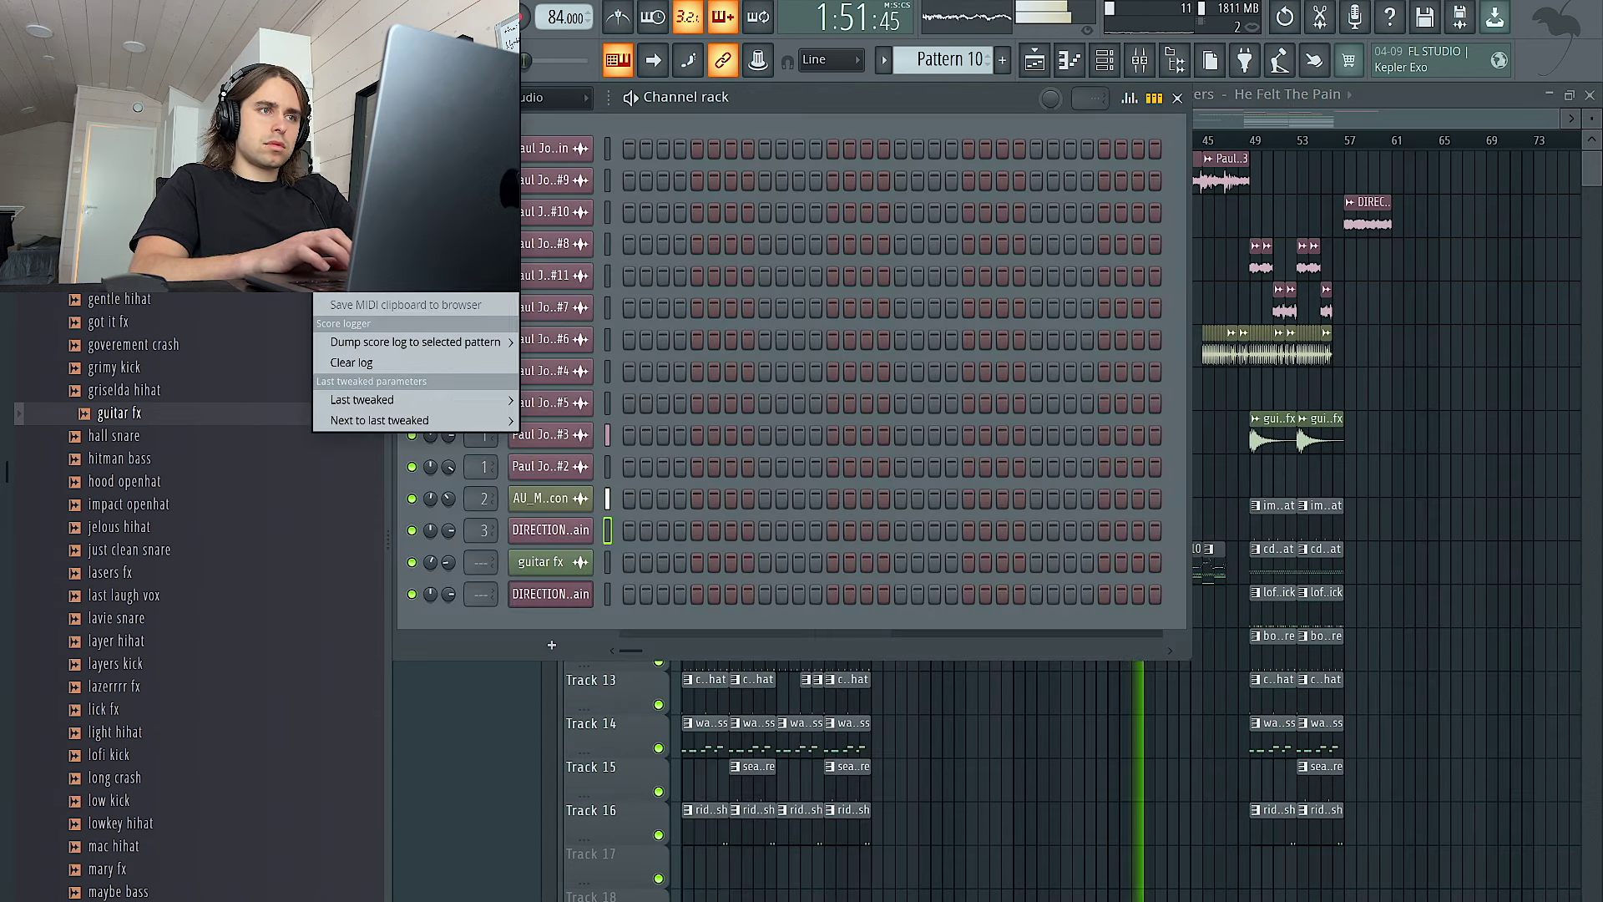
pyautogui.moveTo(417, 86)
pyautogui.click(660, 224)
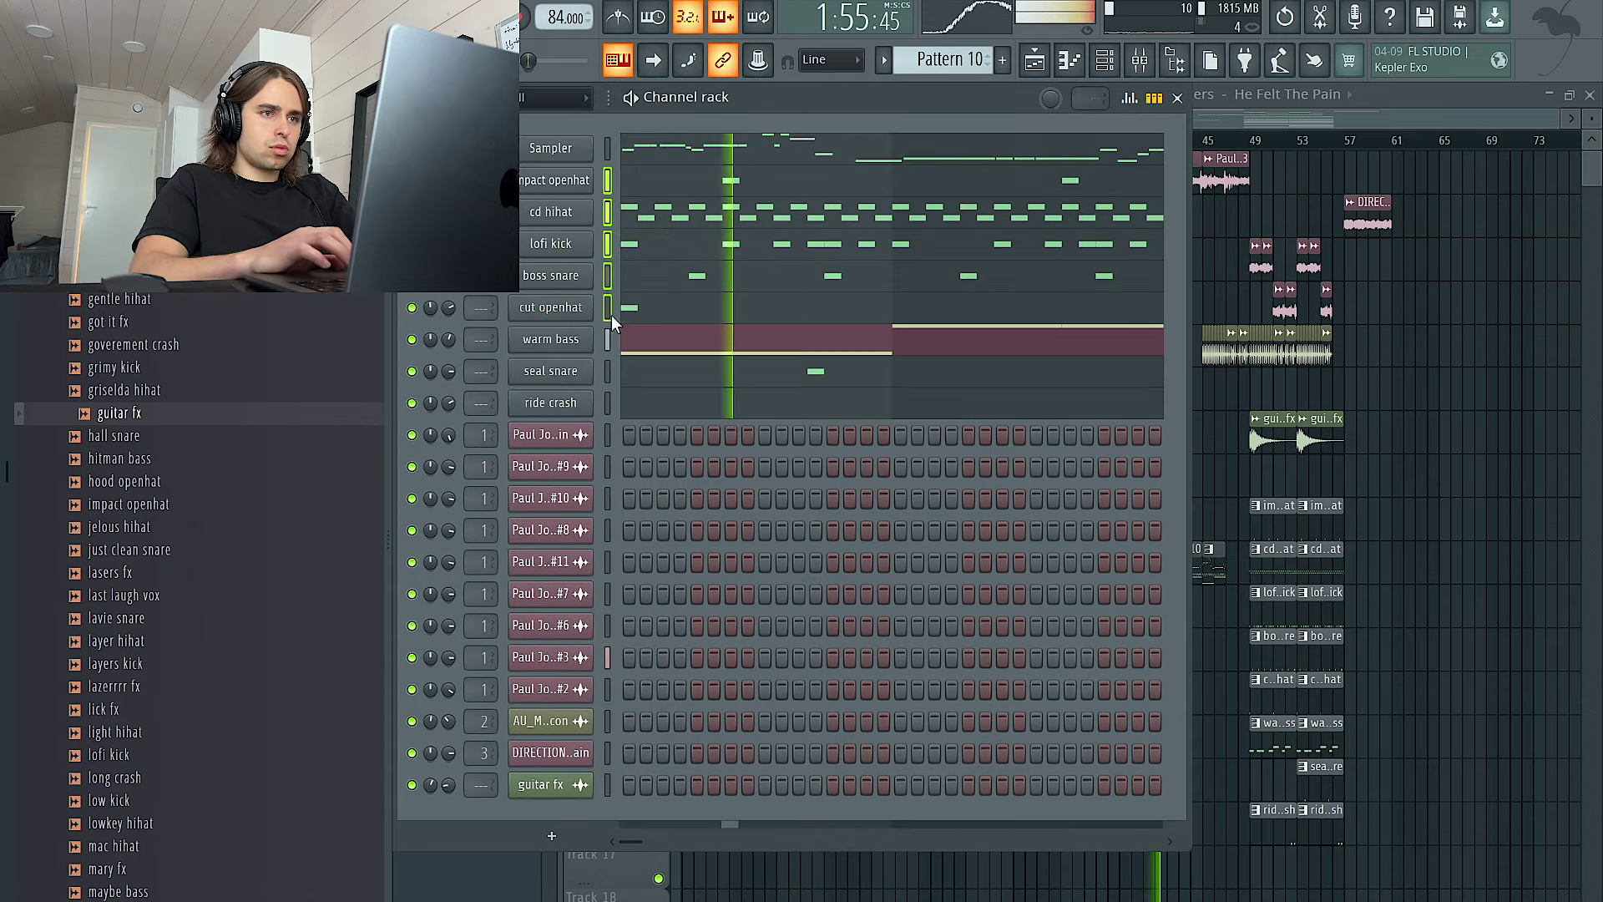
# Route the drum and warm bass channels to mixer inserts 4 to 11, and slightly lower the fader of the Paul Johnson Singers insert
pyautogui.click(1142, 62)
pyautogui.click(686, 504)
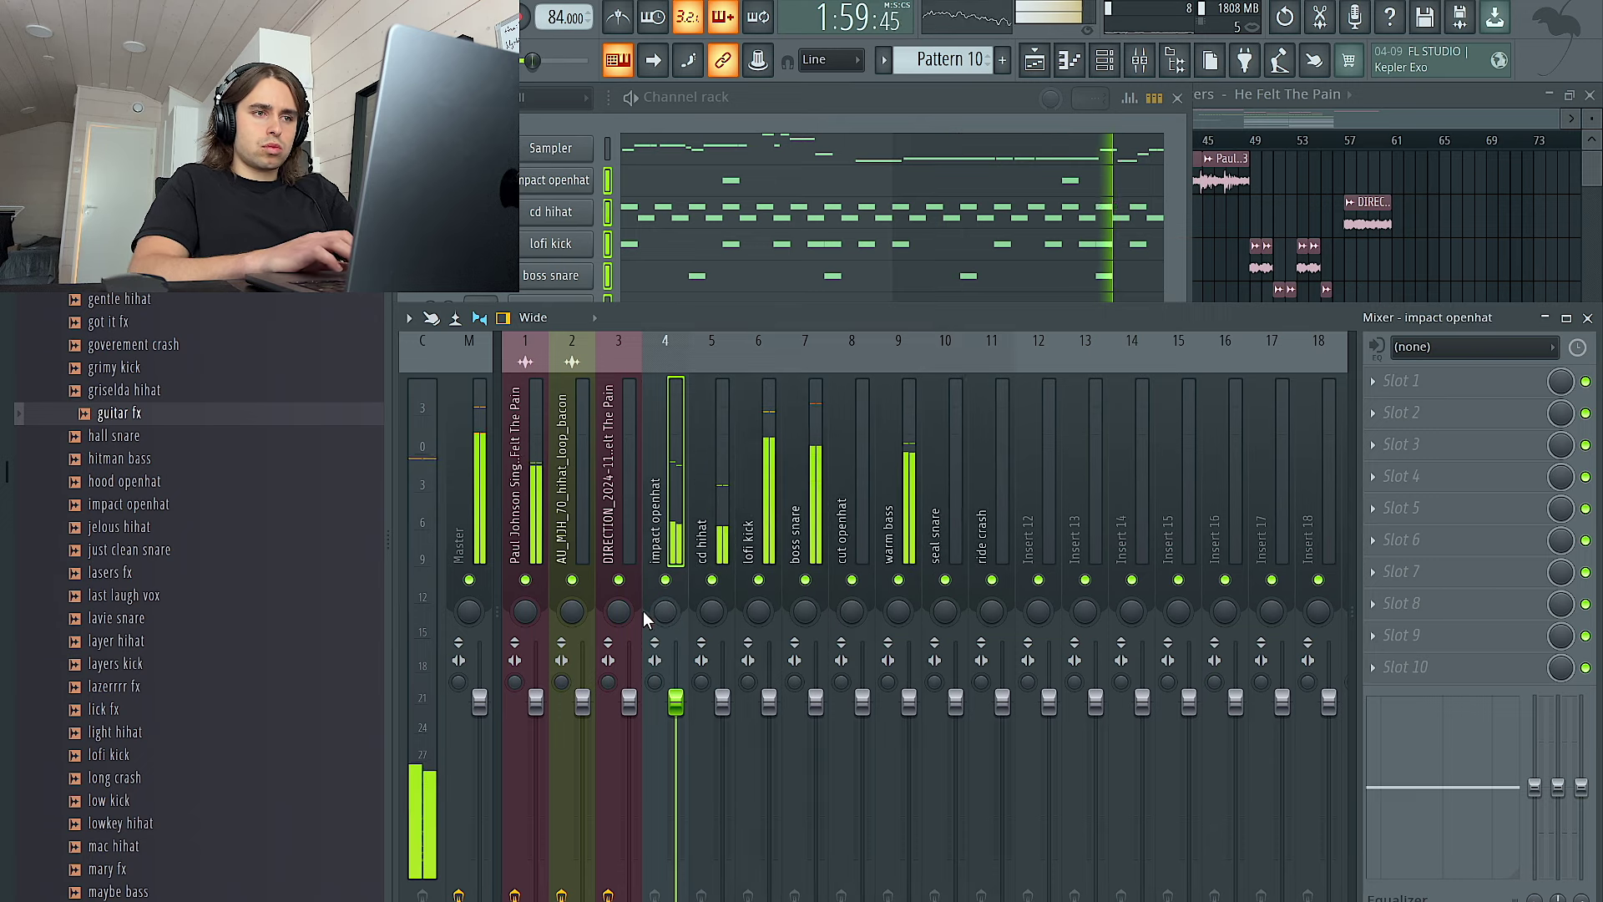
pyautogui.moveTo(536, 702); pyautogui.dragTo(536, 715)
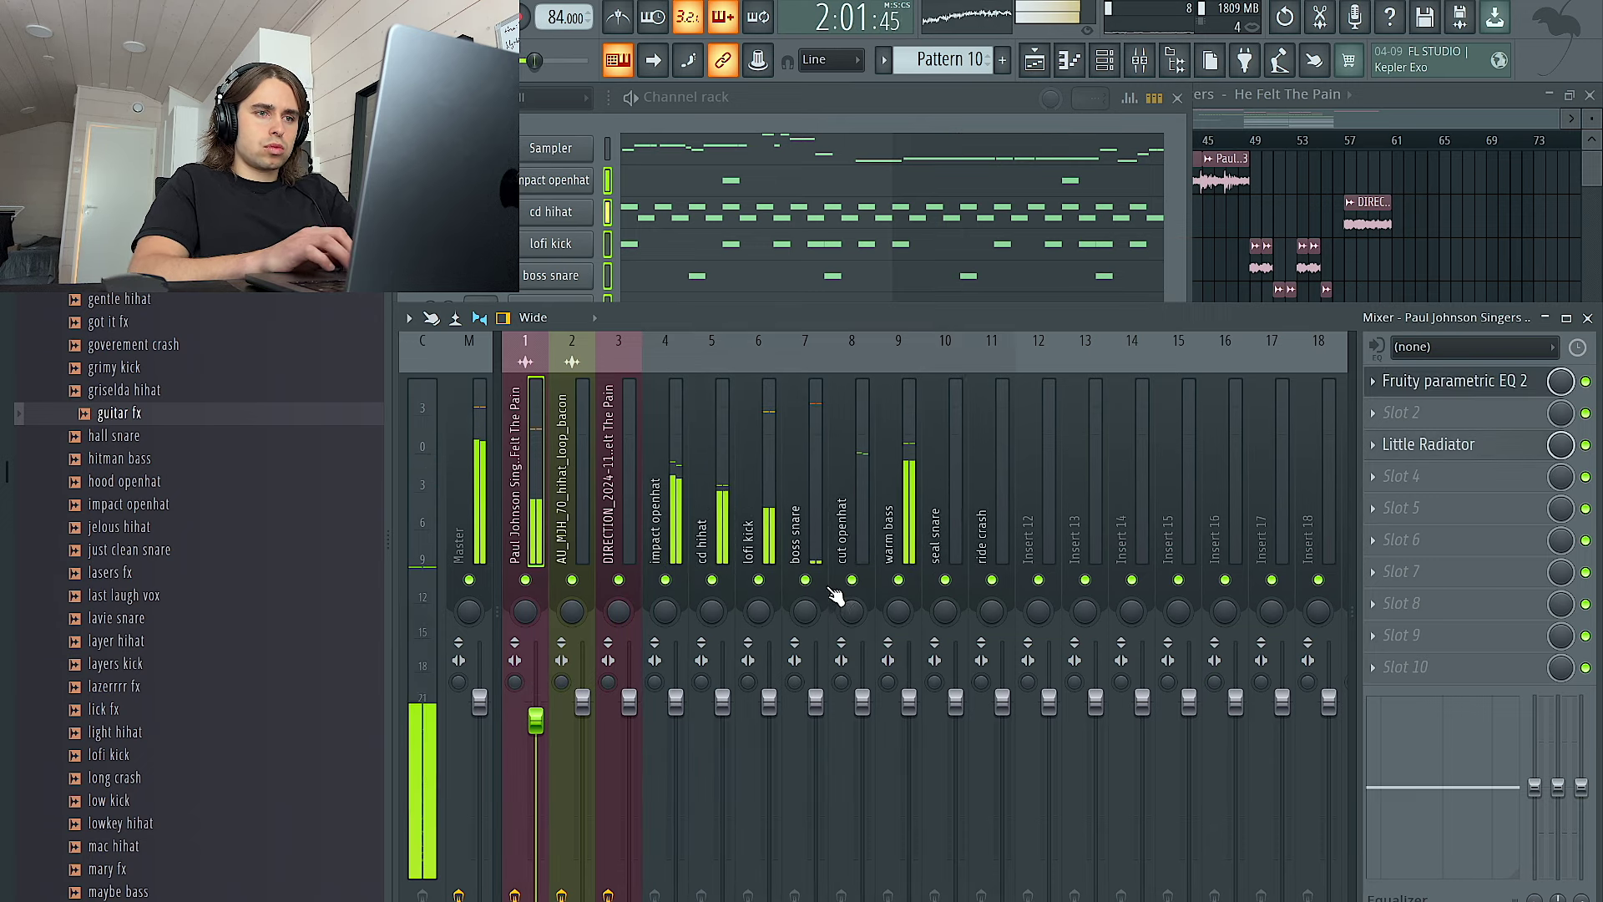
# Solo the warm bass insert, unmute lofi kick, cd hihat and impact openhat beside it, and slightly lower the lofi kick fader
pyautogui.keyDown('ctrl'); pyautogui.click(898, 580); pyautogui.keyUp('ctrl')
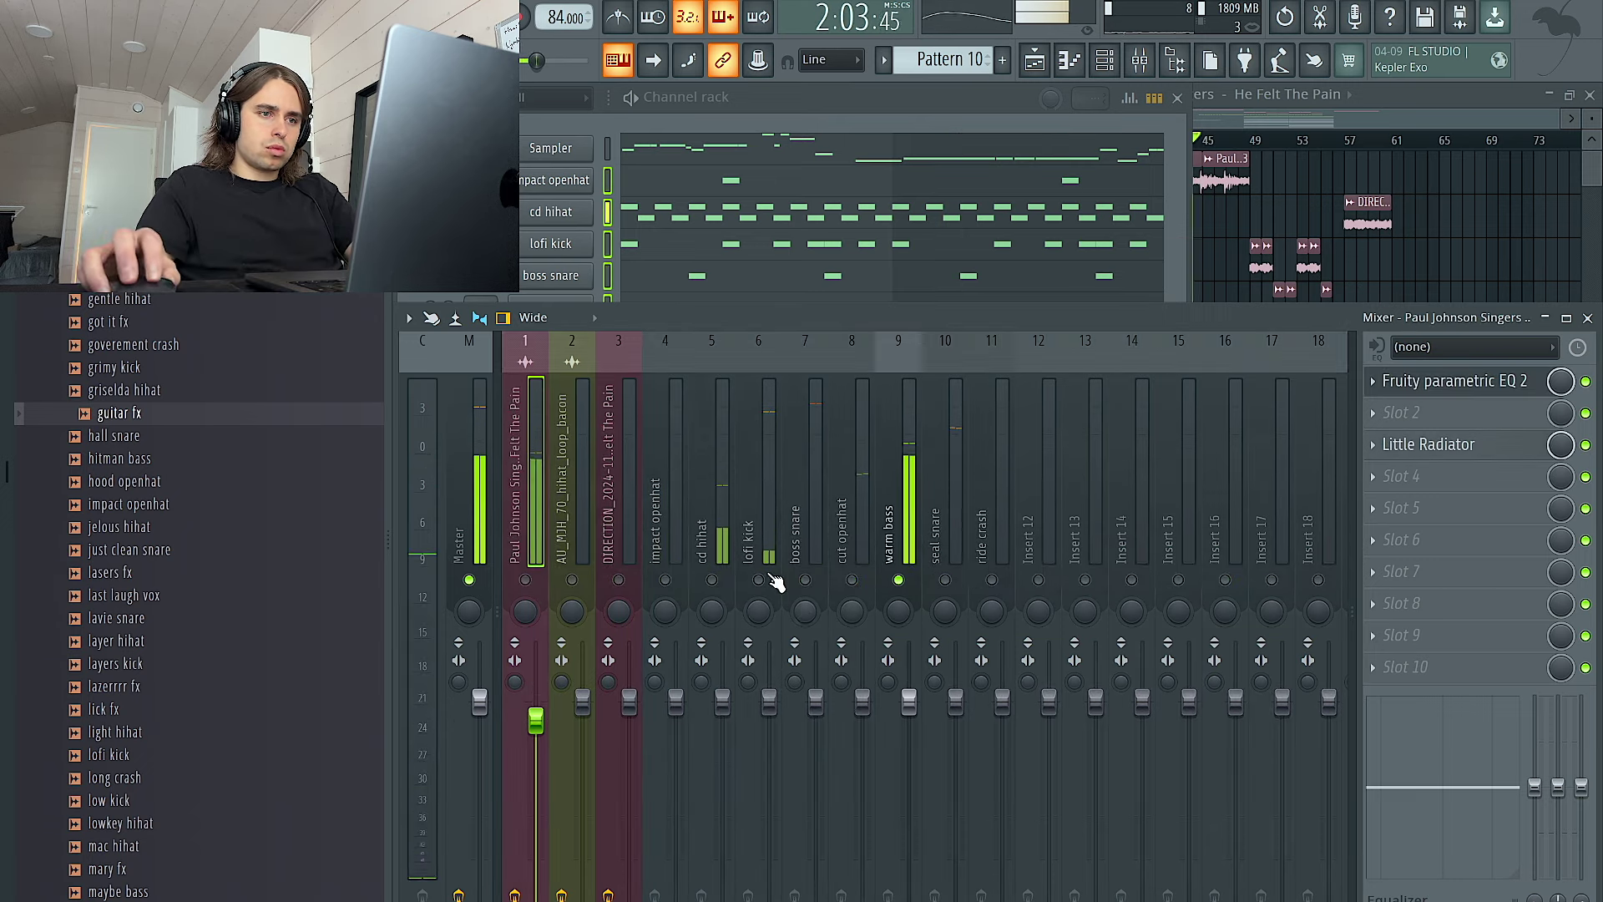
pyautogui.click(761, 637)
pyautogui.click(713, 579)
pyautogui.click(724, 690)
pyautogui.click(666, 579)
# Unmute the boss snare, cut openhat and seal snare inserts, and slightly lower the boss snare and cut openhat faders
pyautogui.click(805, 579)
pyautogui.click(851, 580)
pyautogui.click(856, 626)
pyautogui.click(945, 579)
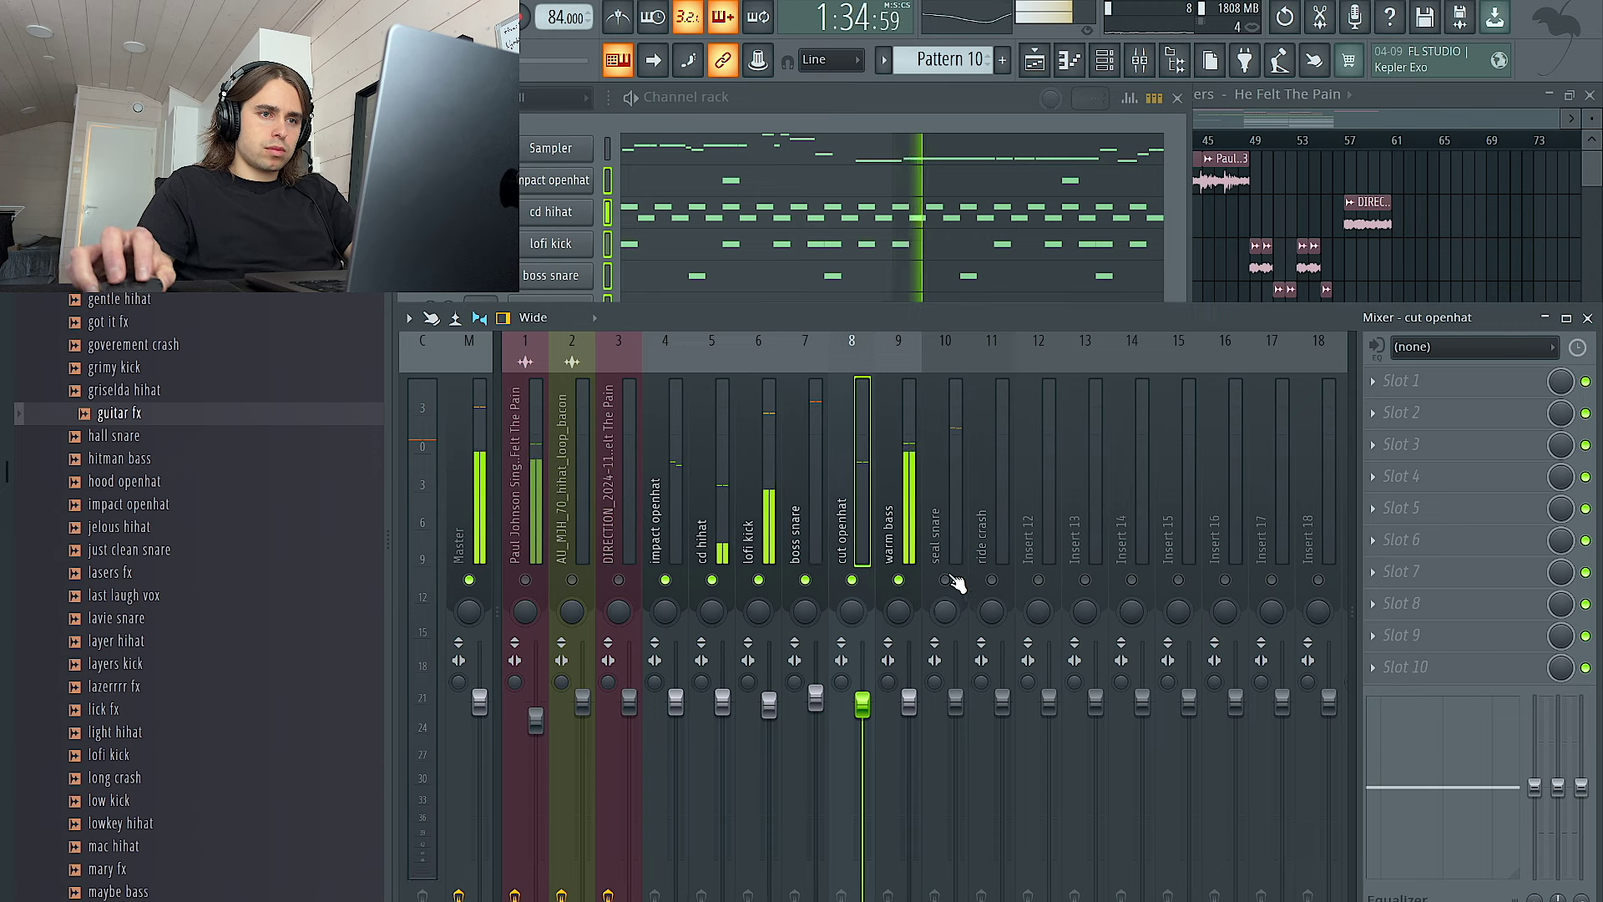
pyautogui.click(953, 619)
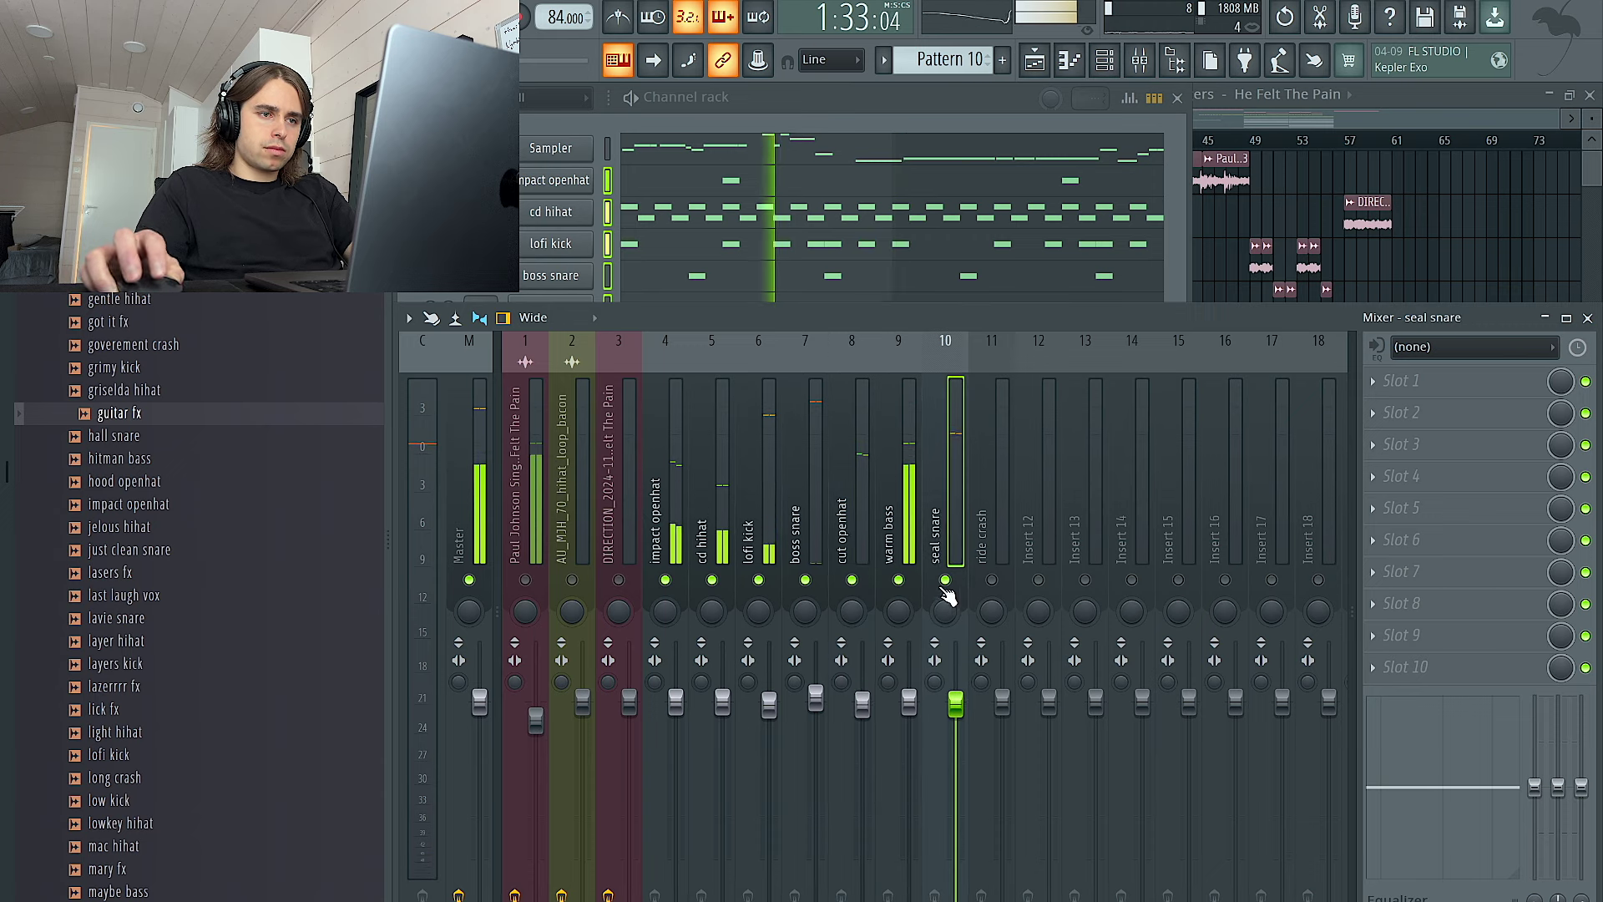
pyautogui.click(817, 697)
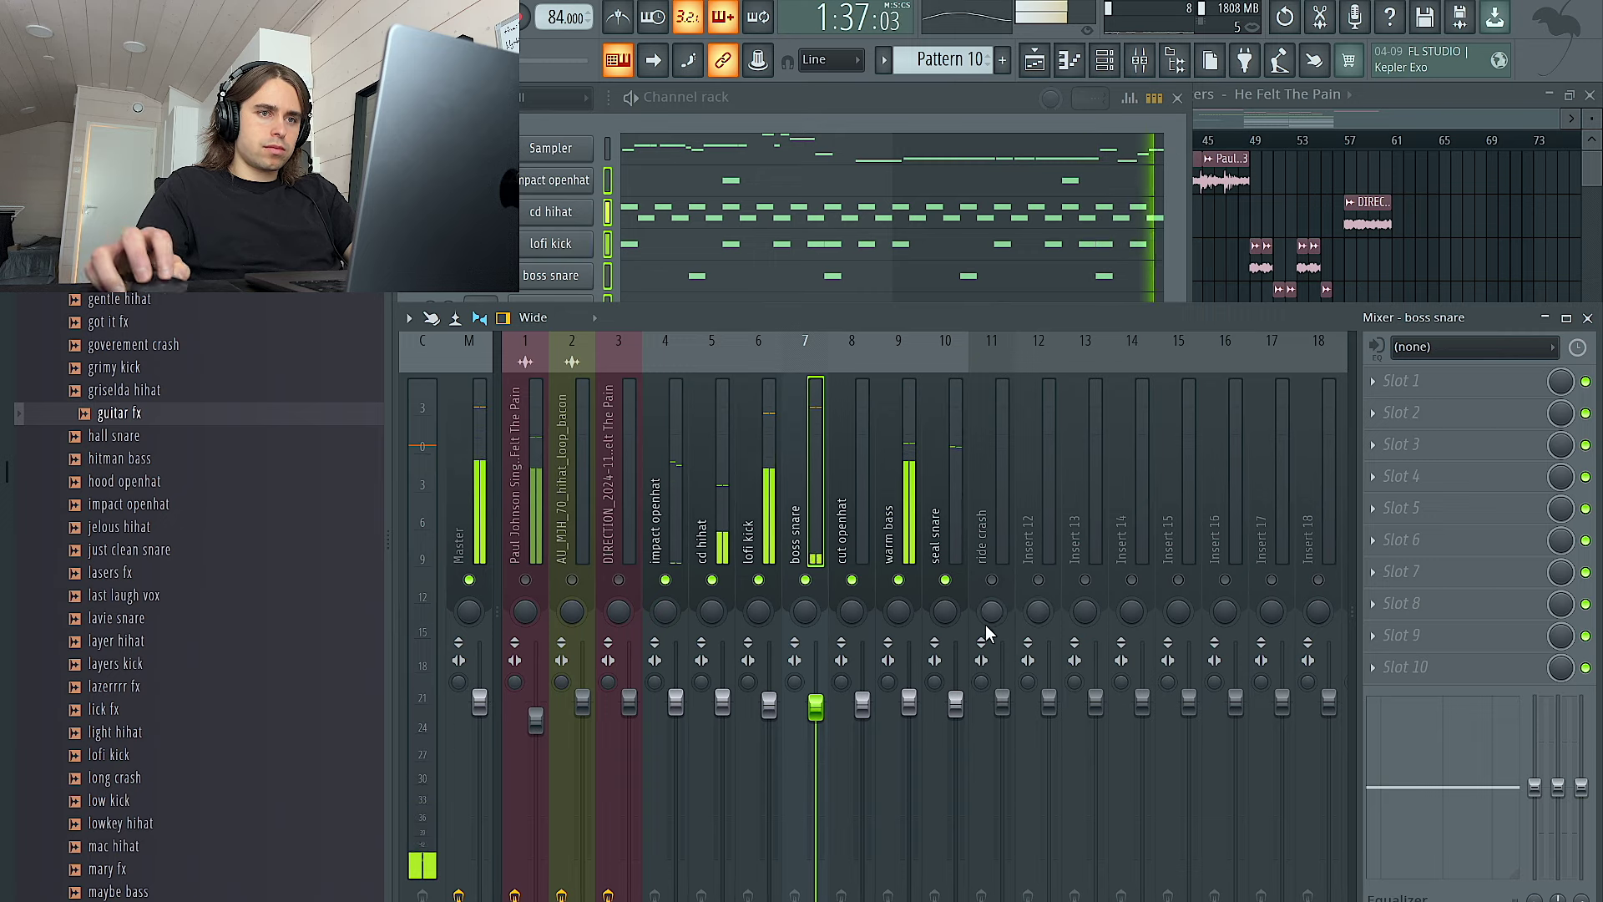
# Unmute the ride crash and Paul Johnson Singers inserts, and lower the vocal insert's fader a little further
pyautogui.click(992, 579)
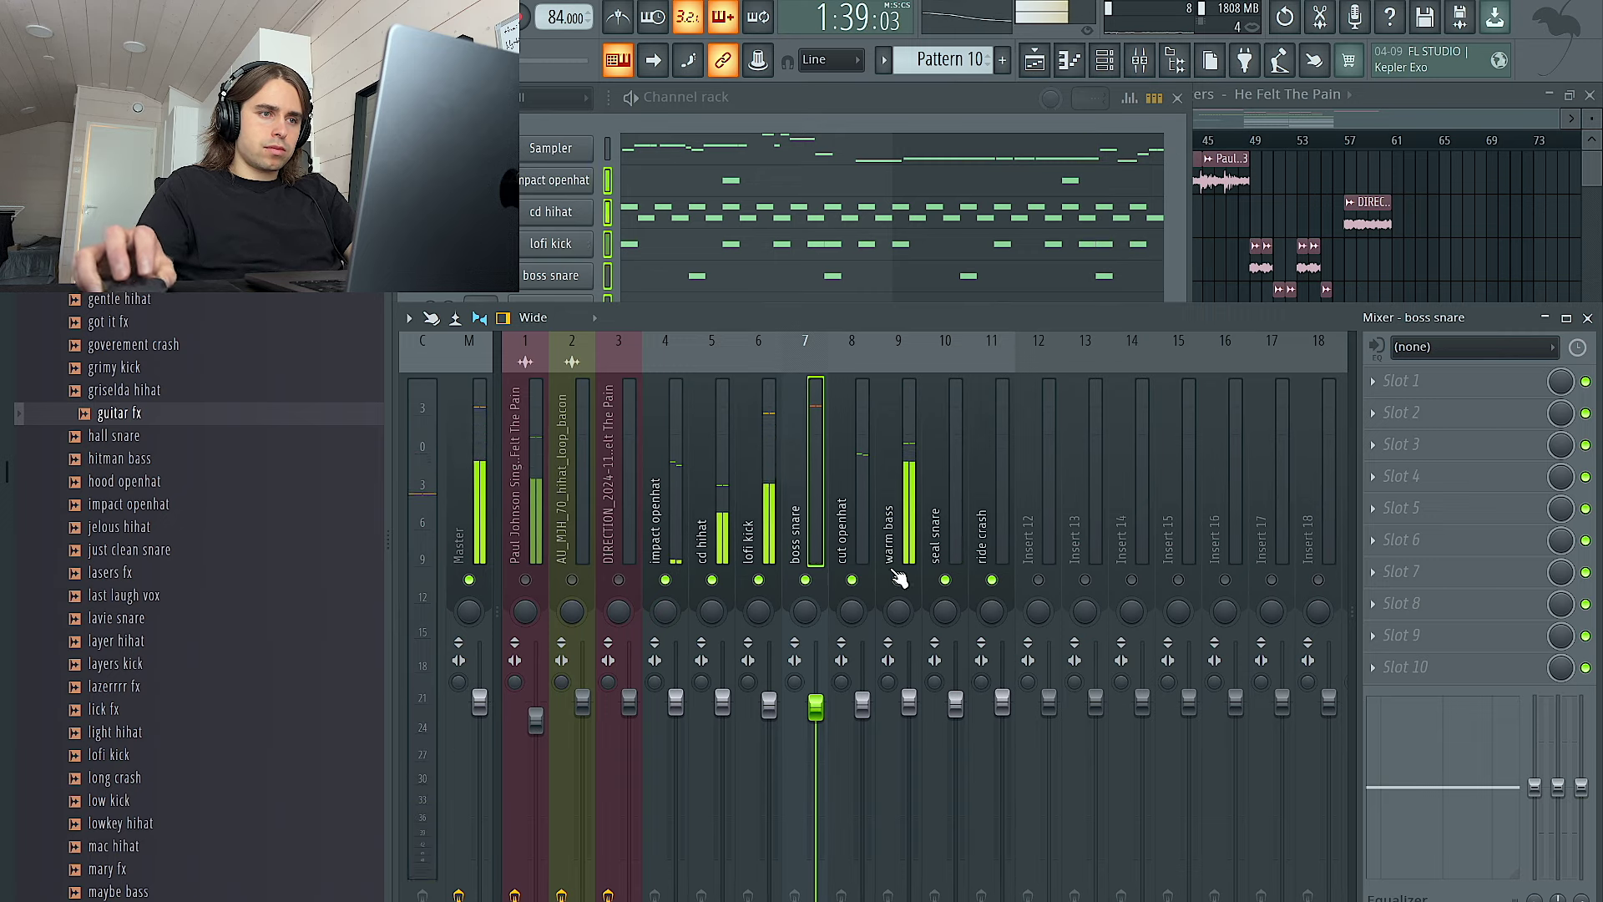
pyautogui.click(525, 580)
pyautogui.moveTo(536, 716); pyautogui.dragTo(536, 727)
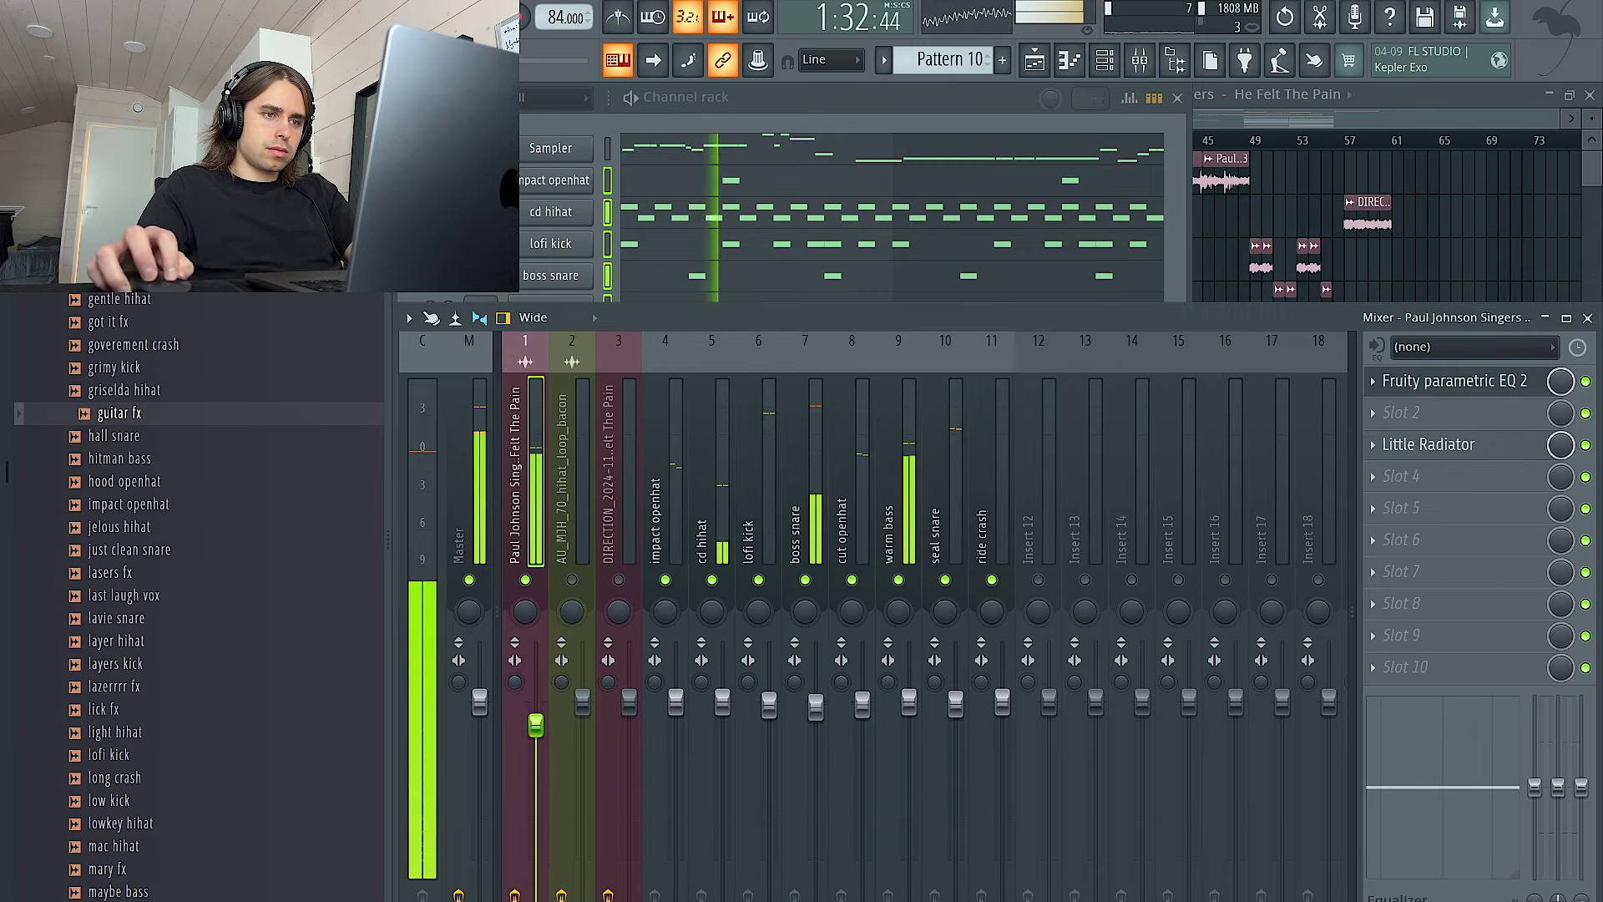
# Listen to the arrangement from bar 37 to check the mix, and bring the mixer back up
pyautogui.press('F5')
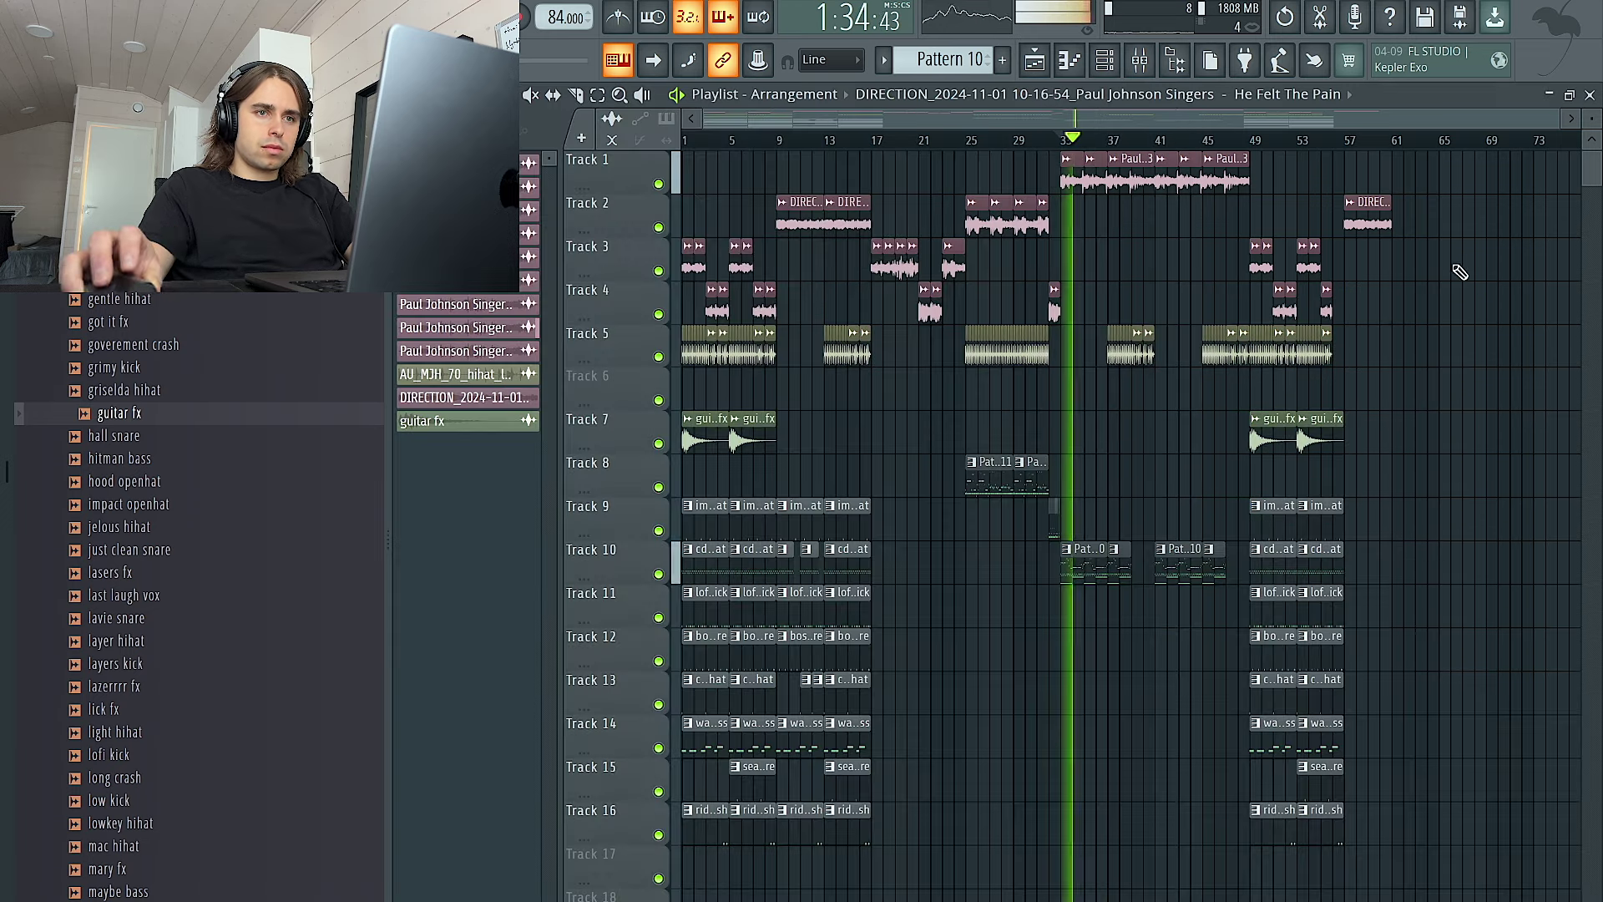
pyautogui.click(1111, 140)
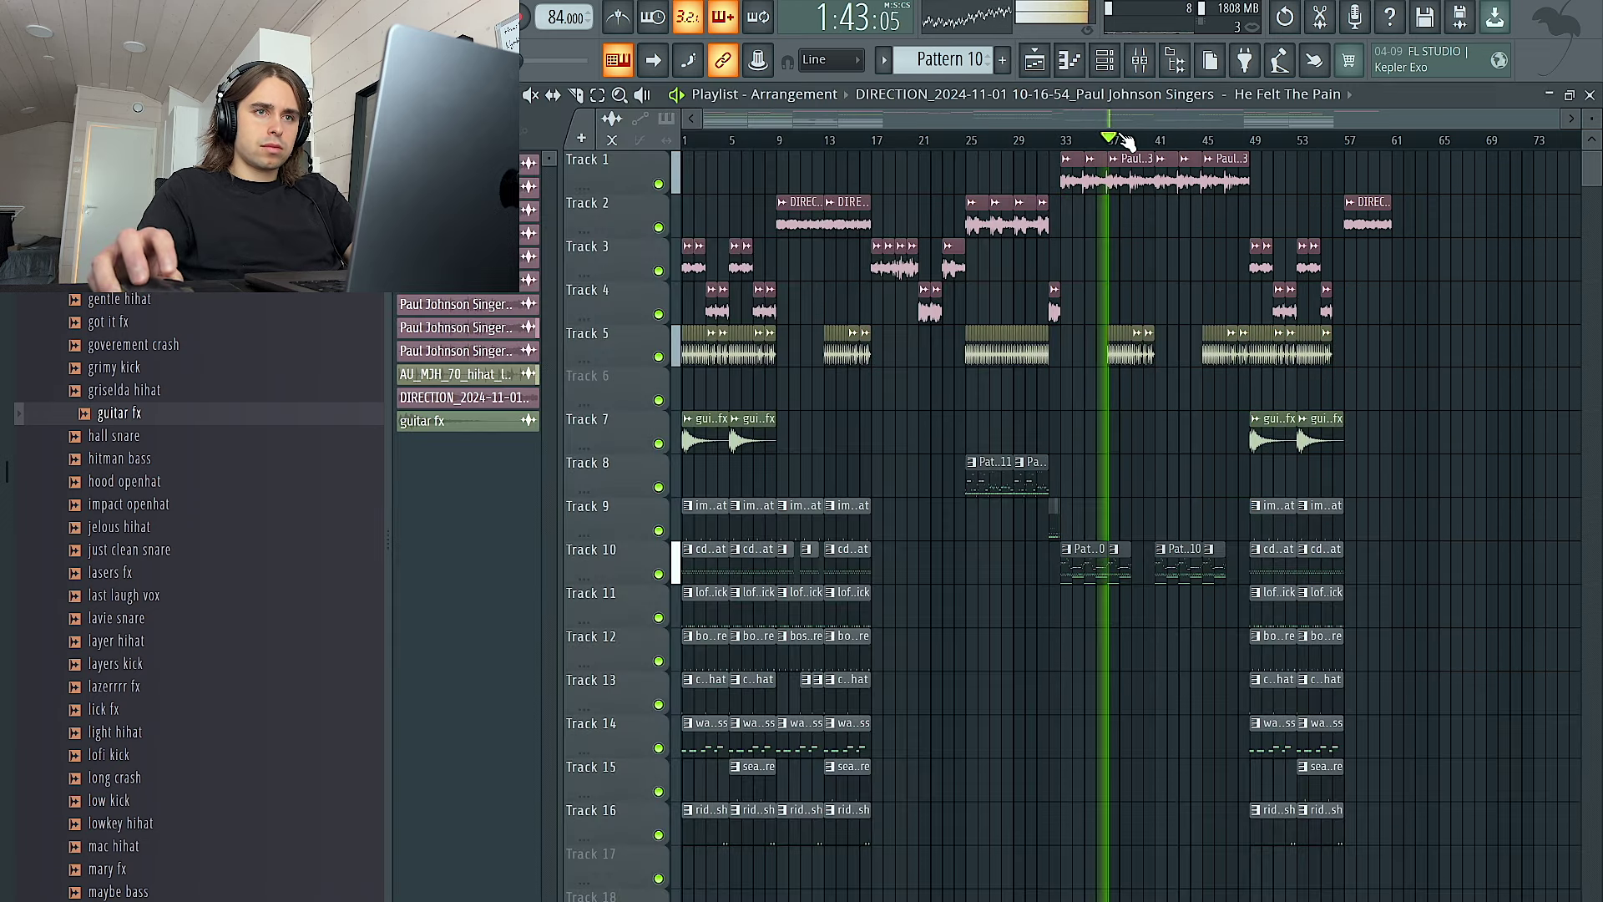
pyautogui.click(1140, 61)
pyautogui.press('F5')
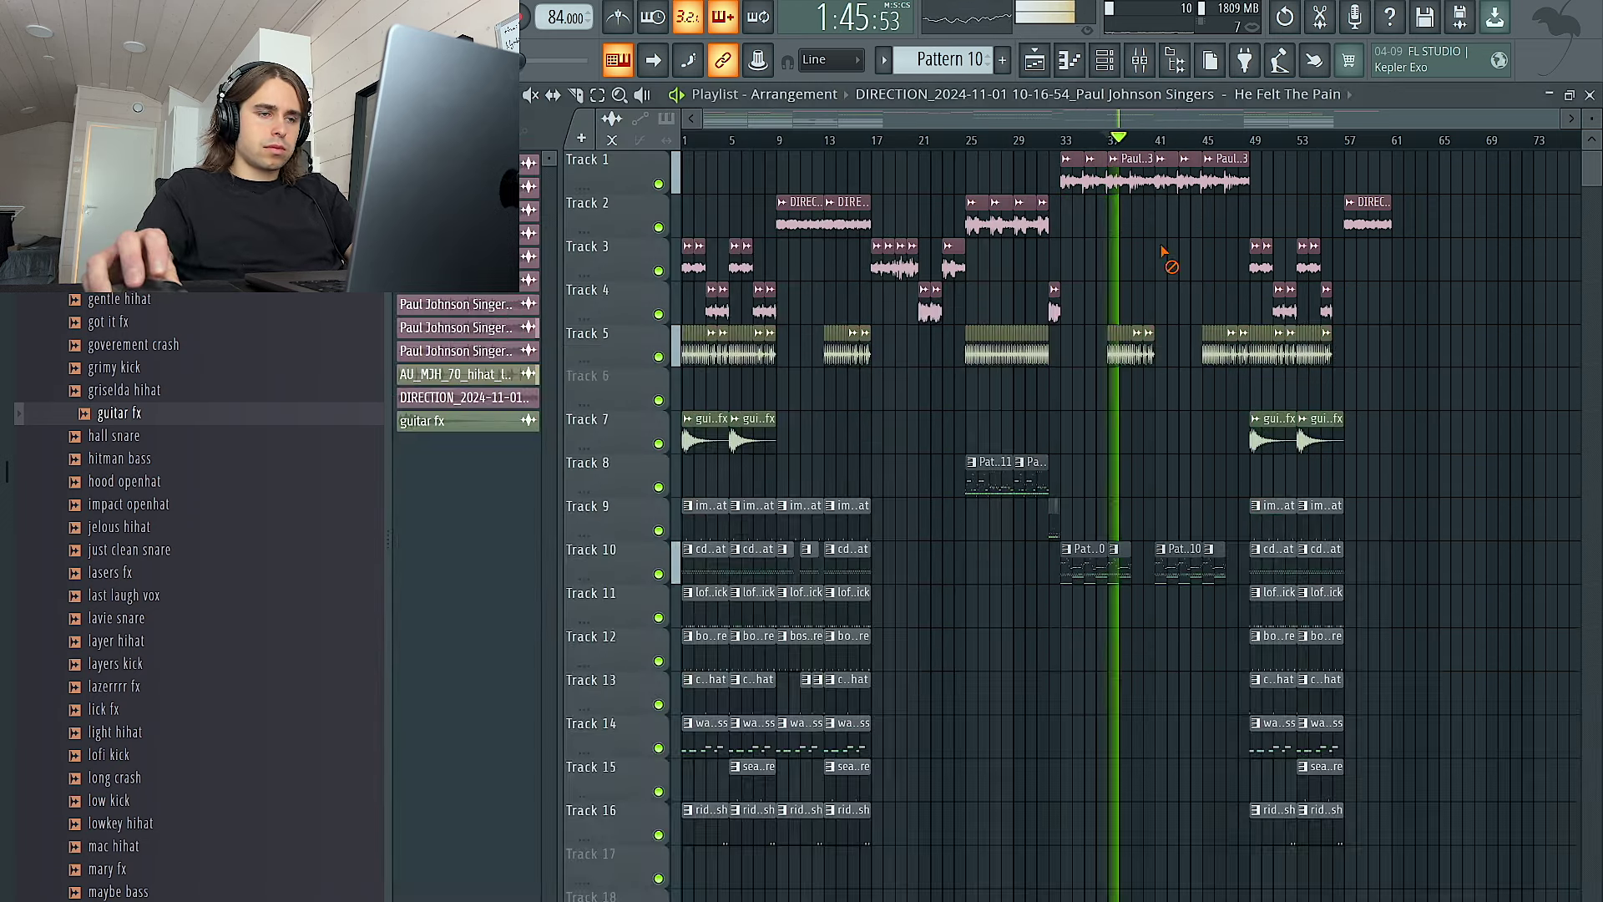
pyautogui.press('F9')
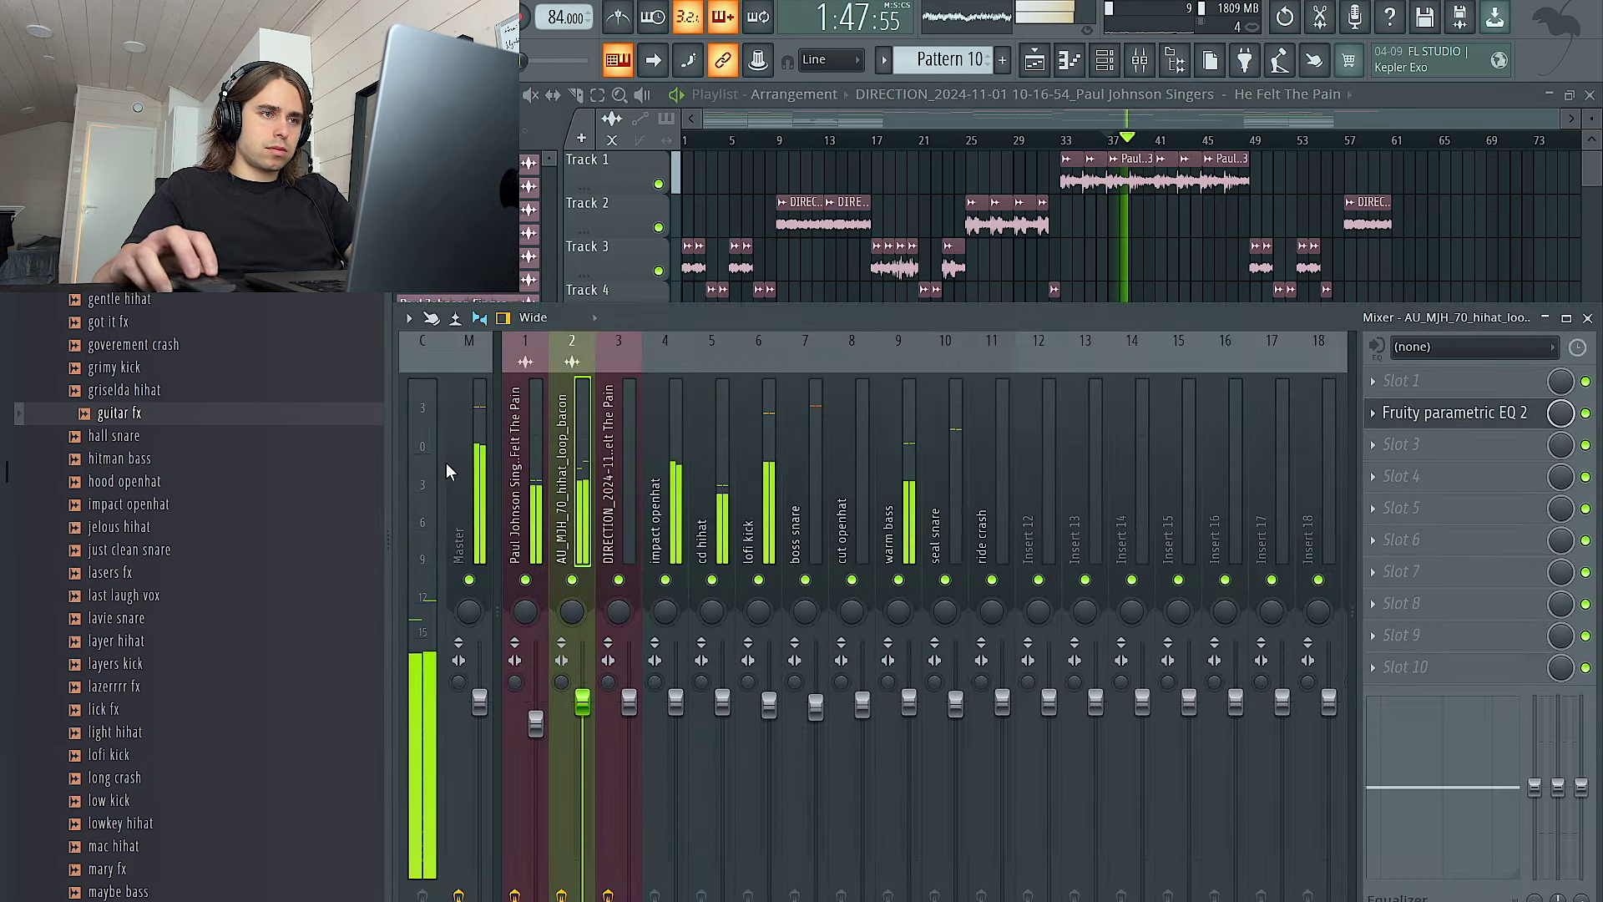
# Load Ozone 8 in the fifth effect slot of the Master, and slightly lower the Paul Johnson Singers insert's fader
pyautogui.click(468, 484)
pyautogui.click(1403, 507)
pyautogui.click(956, 524)
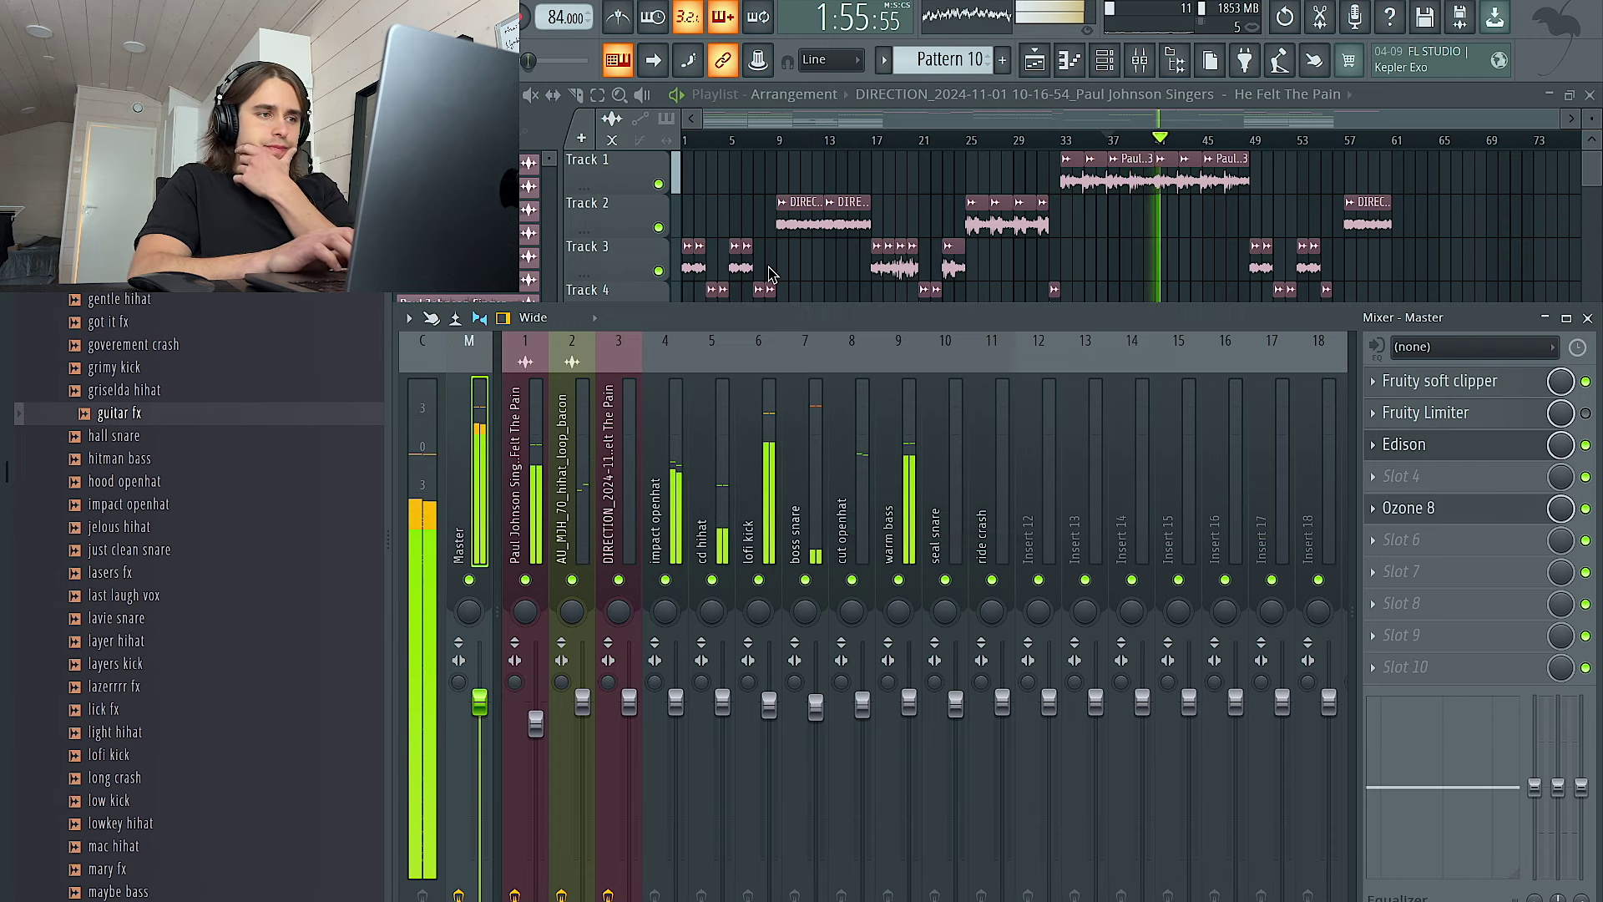
pyautogui.click(535, 723)
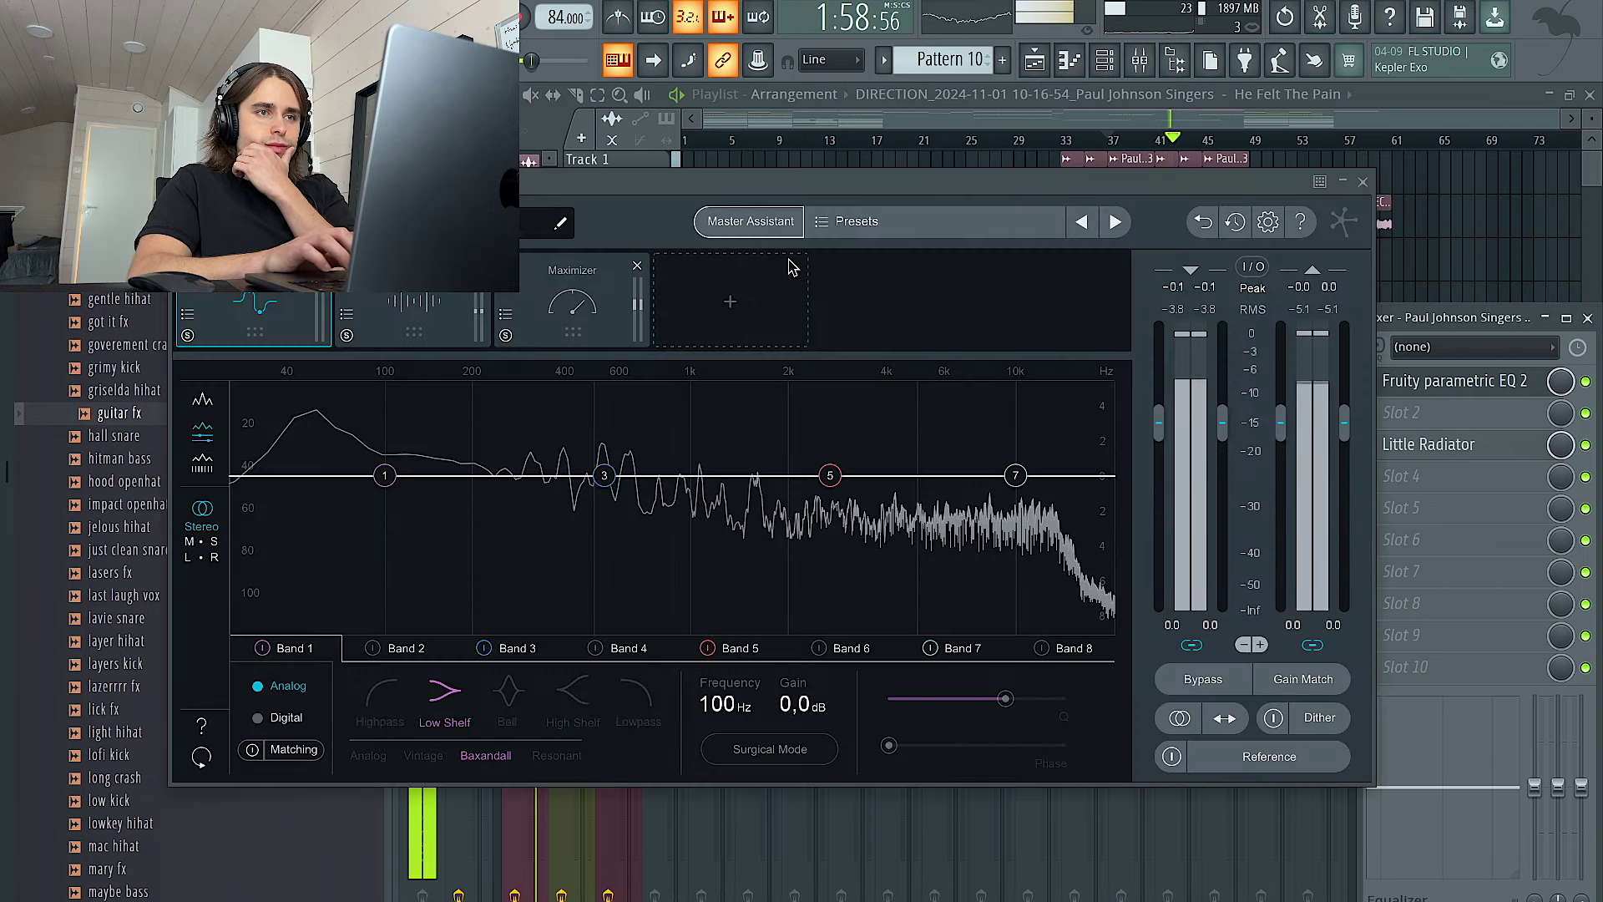
# Try the Control Dynamics preset from Ozone 8's All-Purpose Mastering group, and settle on the Adaptive Dynamics preset
pyautogui.click(822, 222)
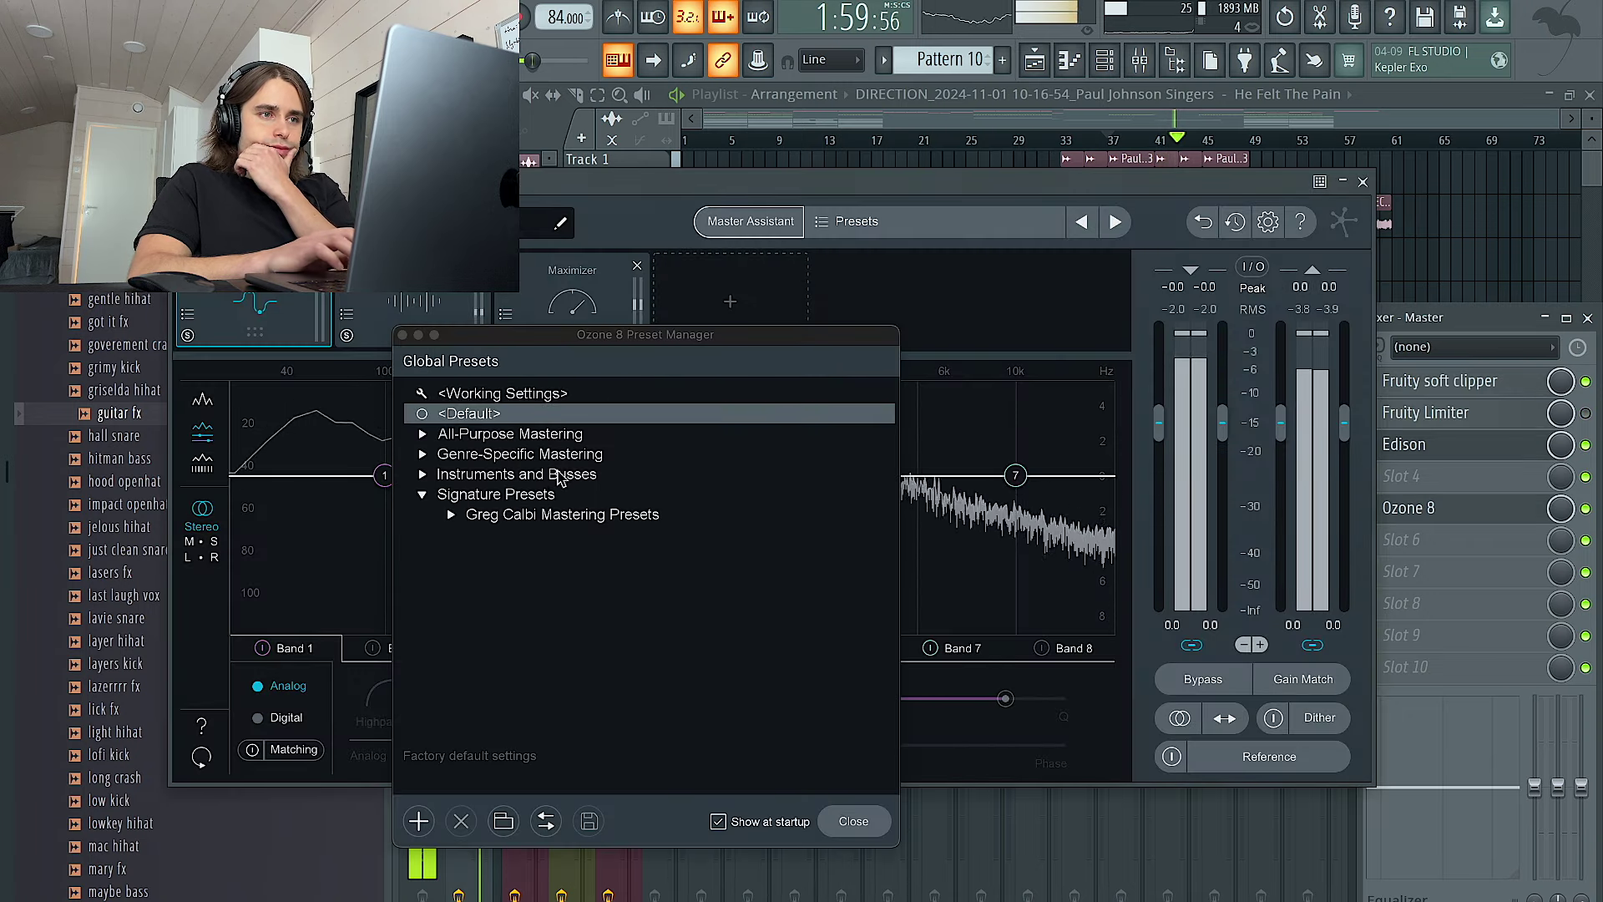
pyautogui.click(422, 434)
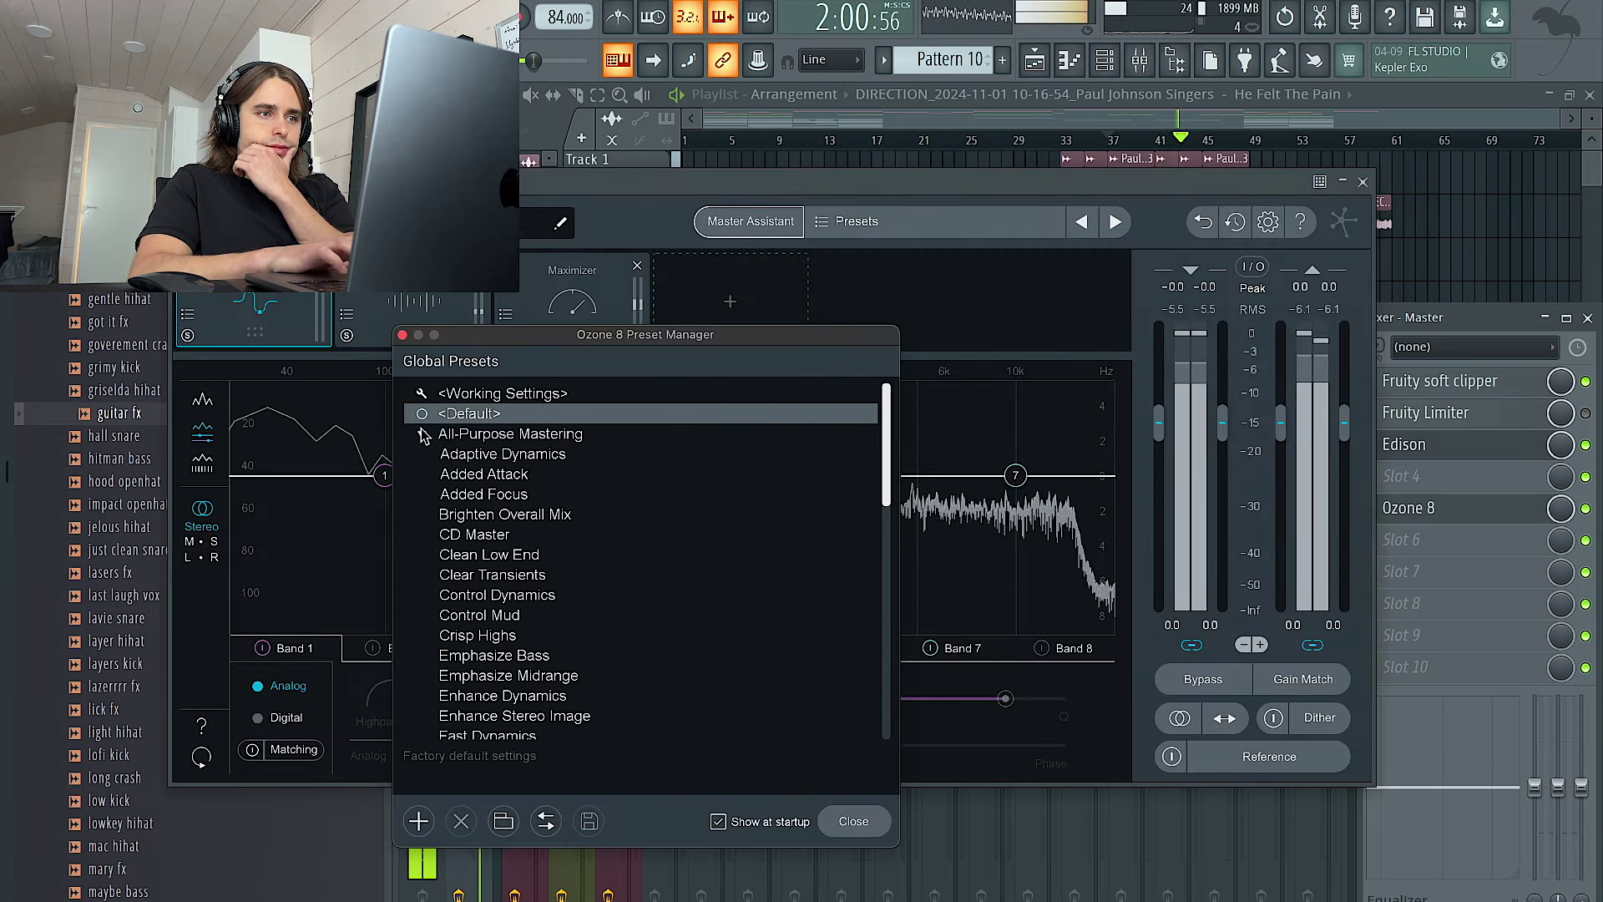
pyautogui.click(497, 538)
pyautogui.click(524, 595)
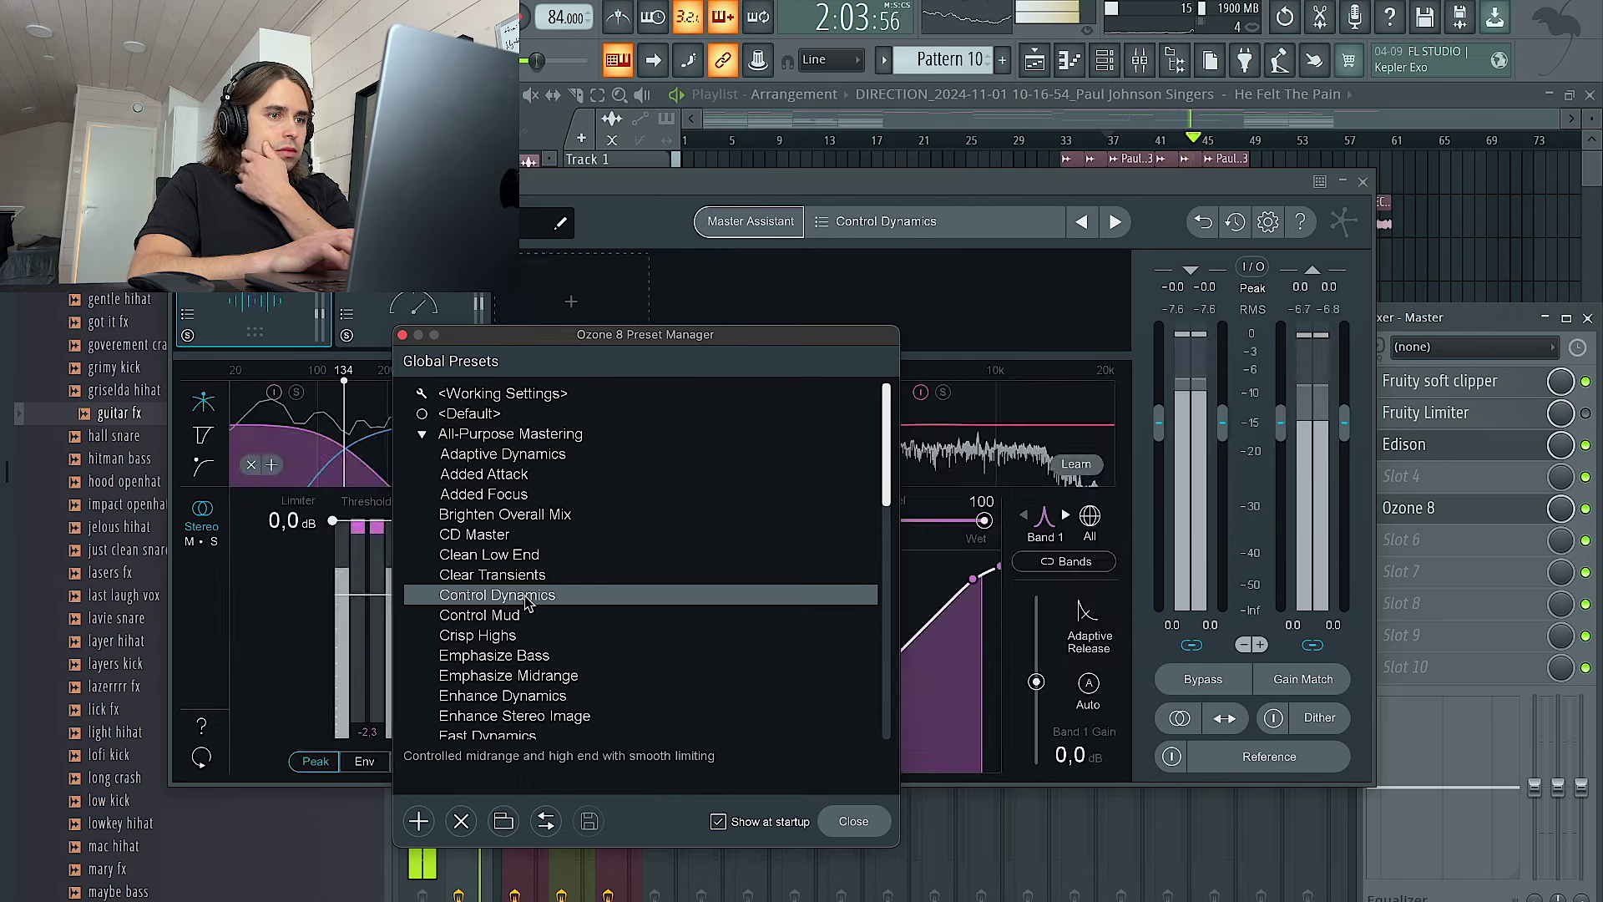
pyautogui.click(529, 456)
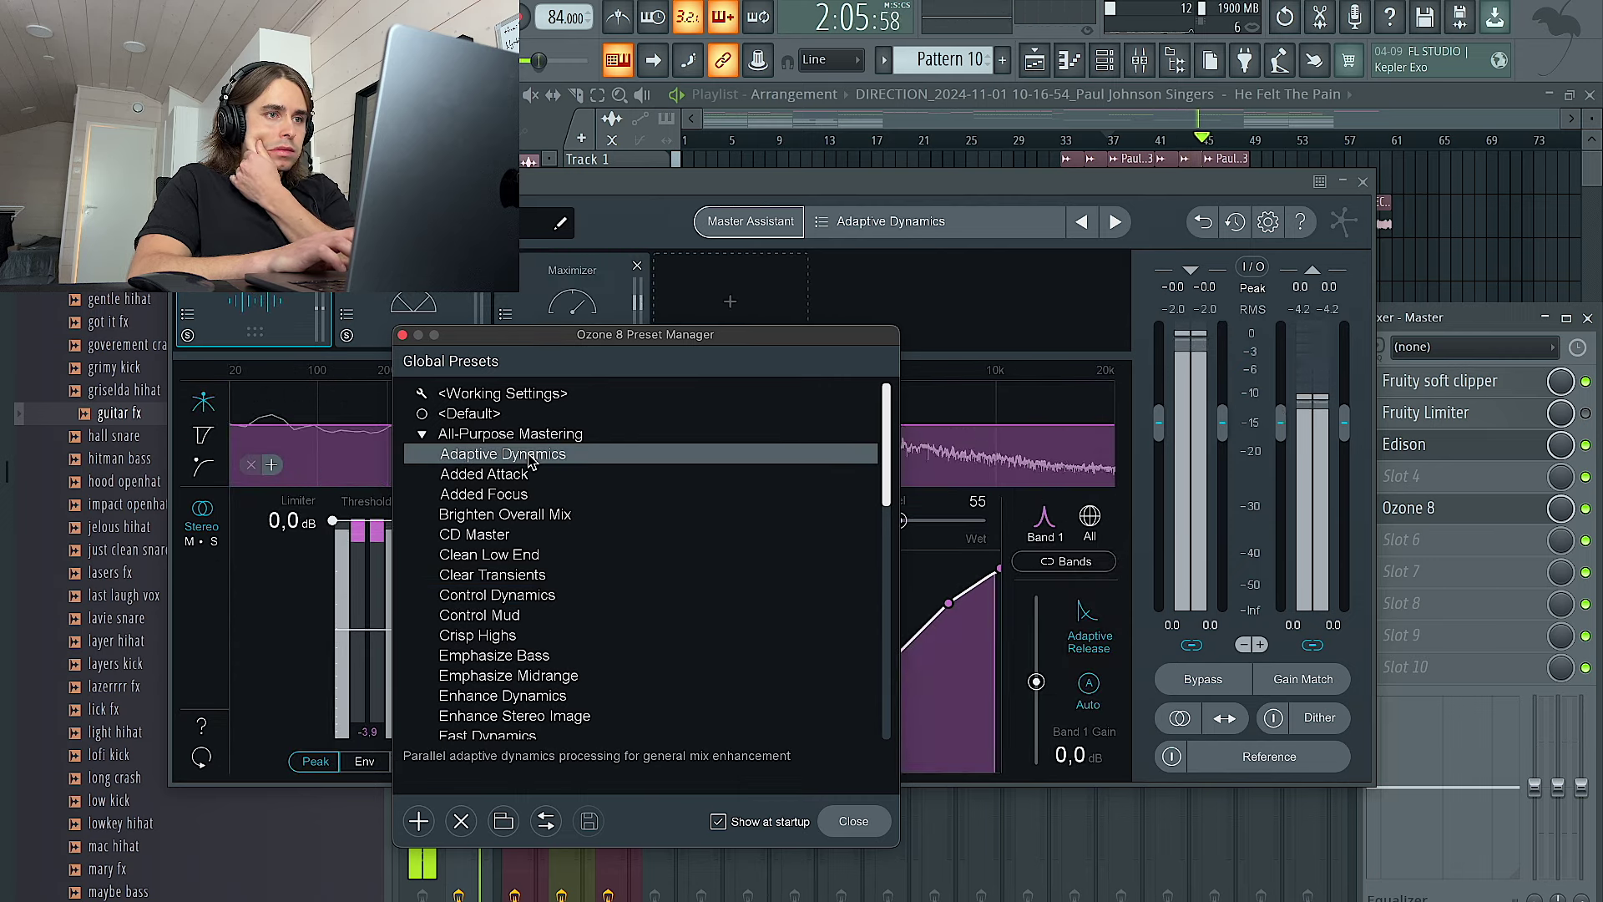
pyautogui.scroll(-1, 530, 539)
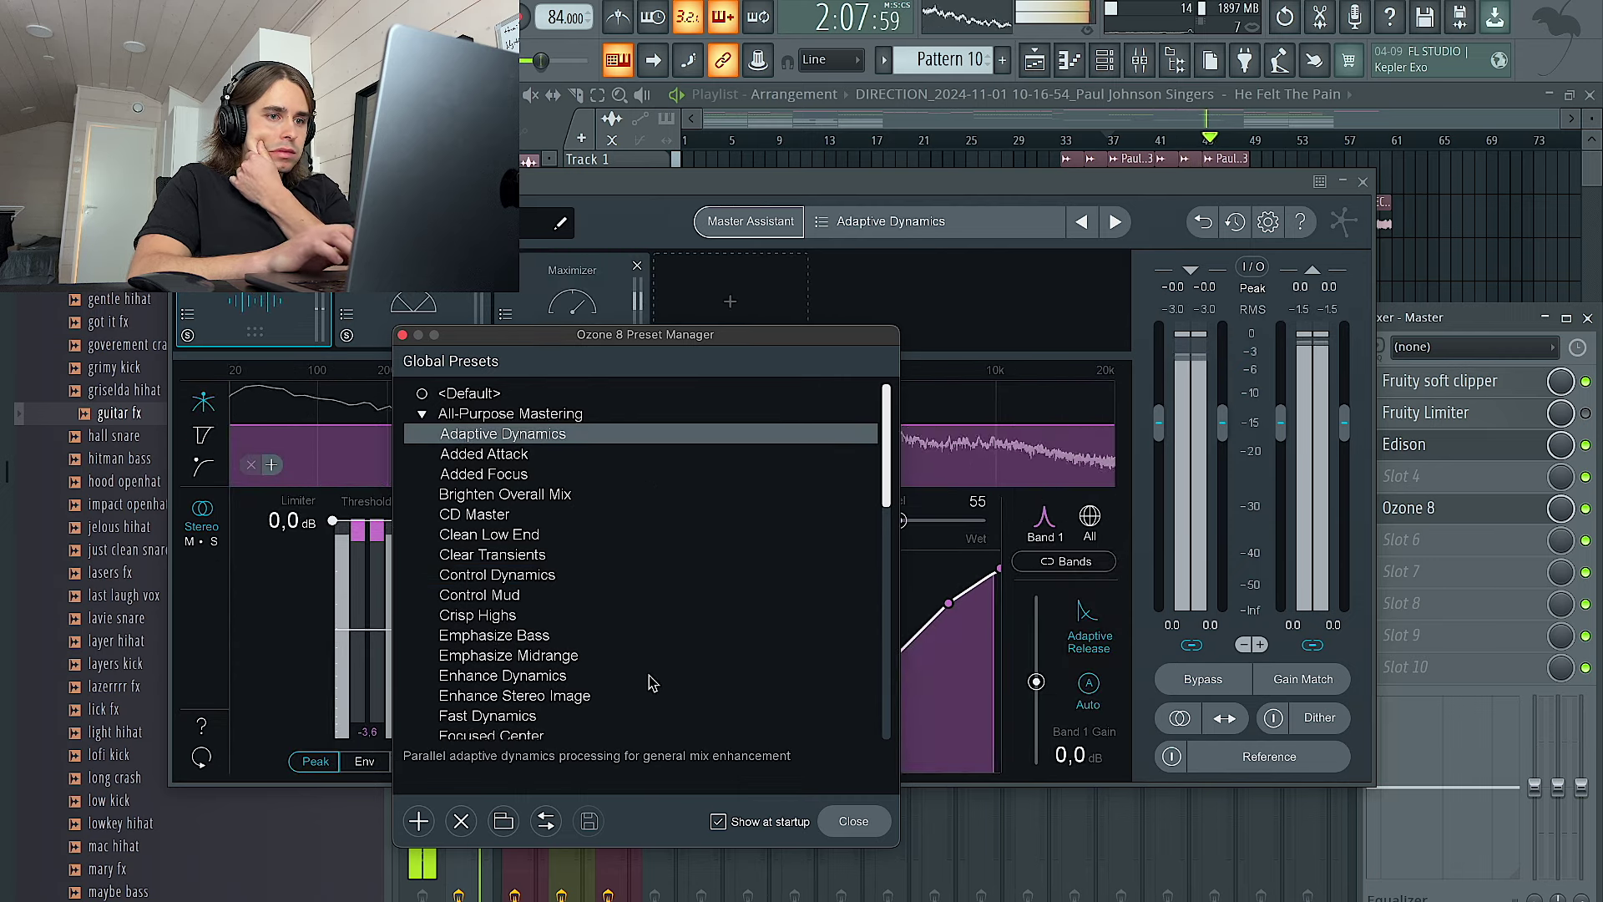
pyautogui.click(852, 822)
# Enable True Peak in Ozone's Maximizer with the threshold around -2.7 dB, and slightly lower the AU_MJH_70_hihat_loop_bacon fader
pyautogui.click(572, 301)
pyautogui.moveTo(490, 661); pyautogui.dragTo(490, 614)
pyautogui.click(480, 506)
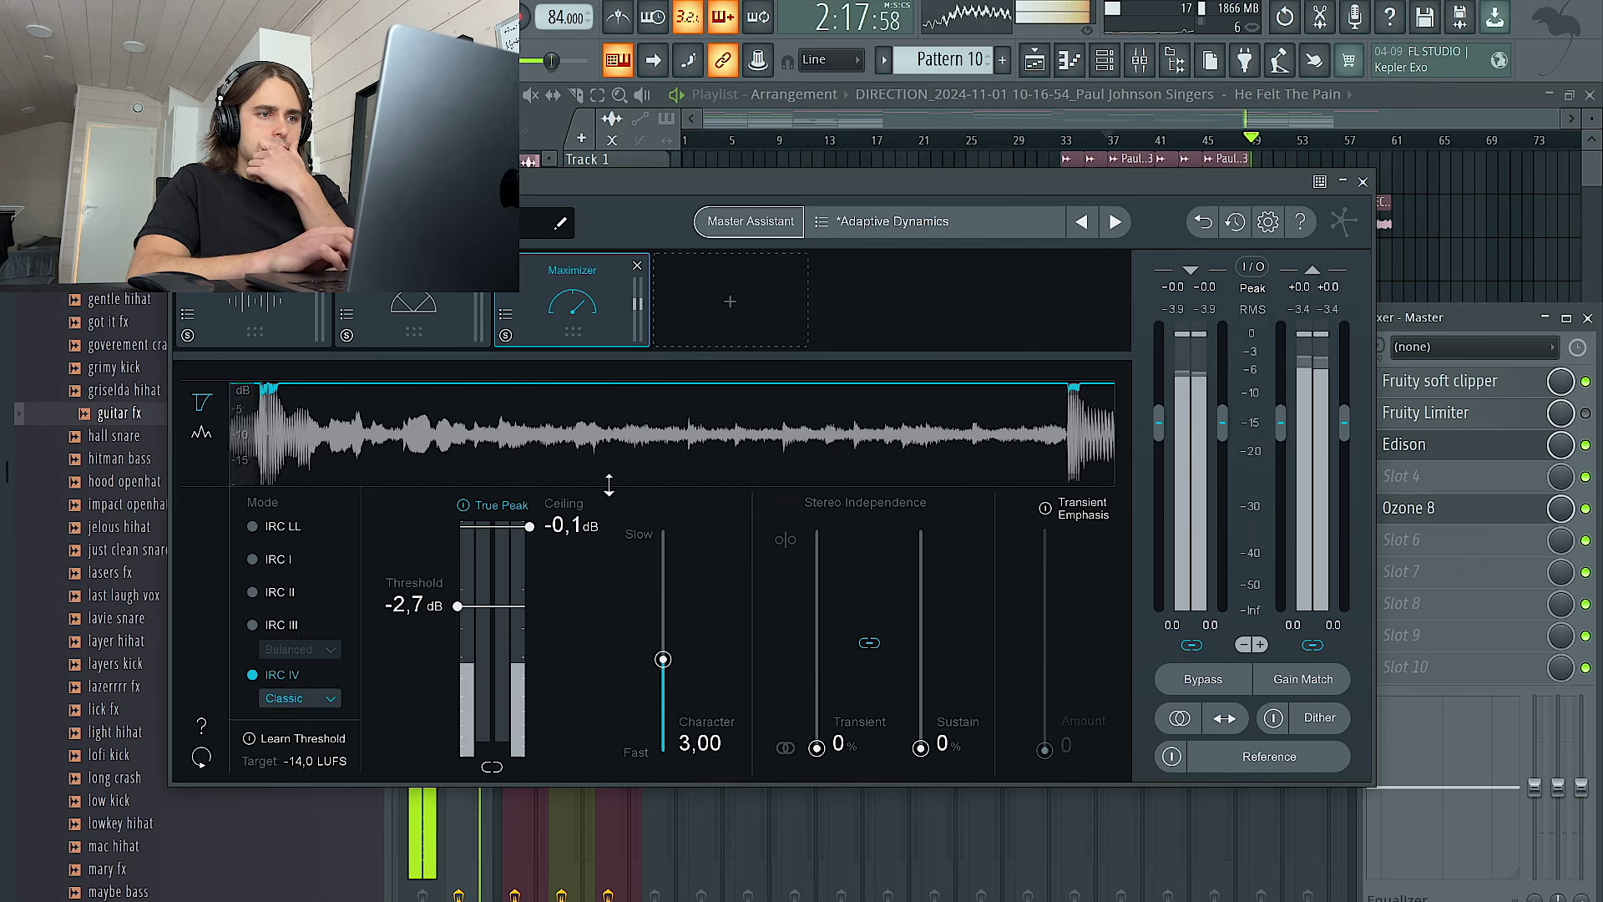
pyautogui.moveTo(491, 606); pyautogui.dragTo(491, 612)
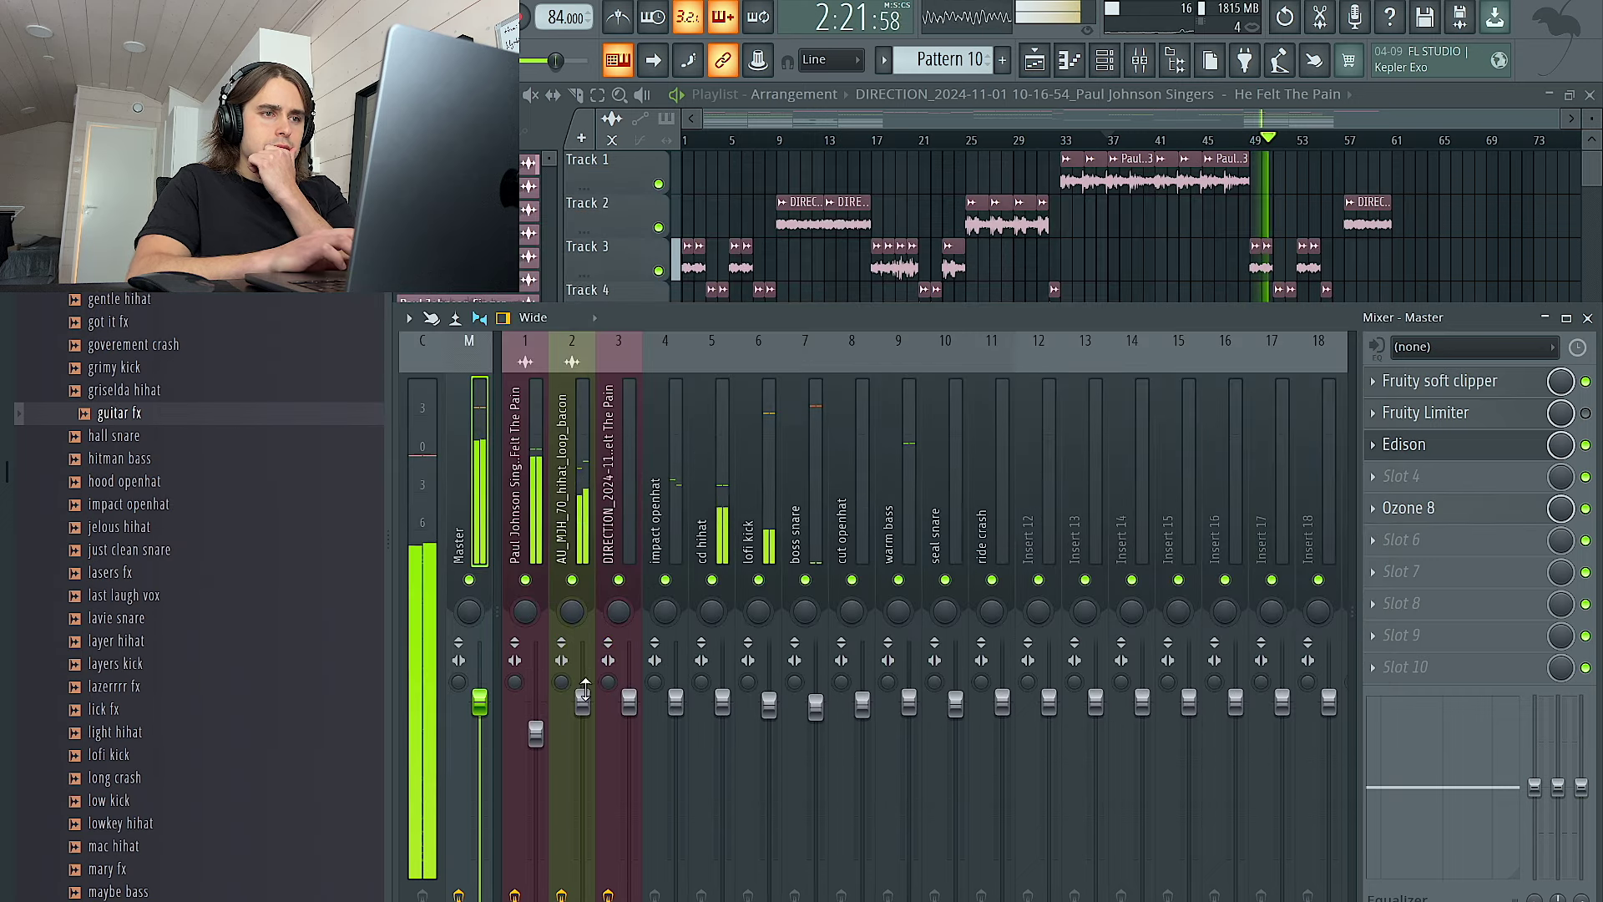
pyautogui.click(580, 704)
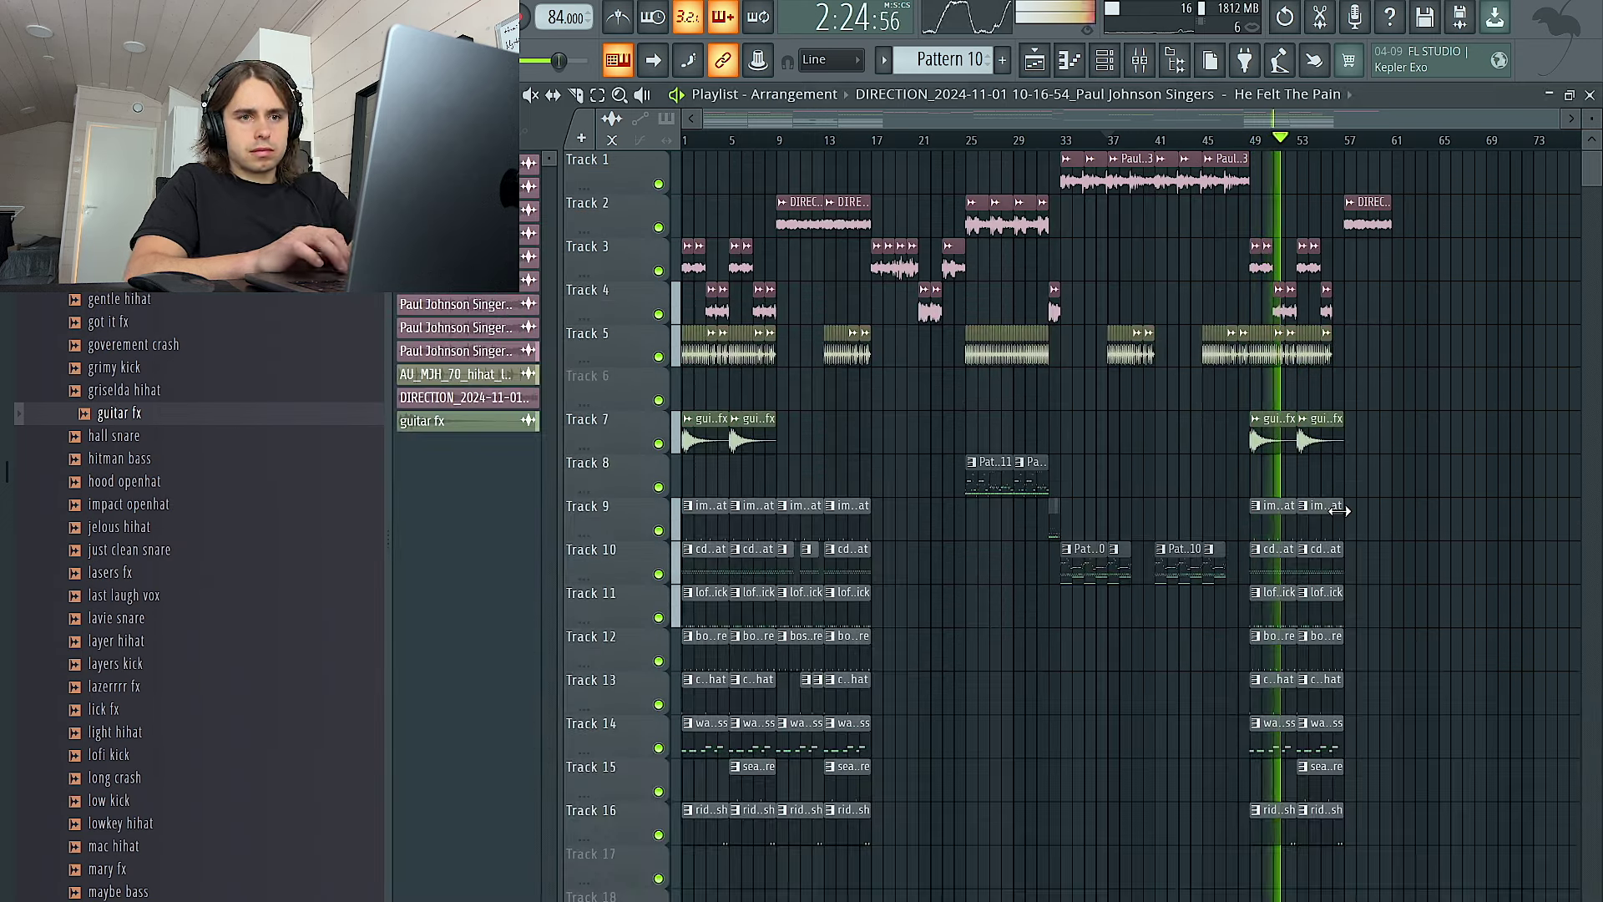
# Delete the impact openhat clips on Track 9 at bar 49 and bar 1
pyautogui.scroll(5, 1311, 518)
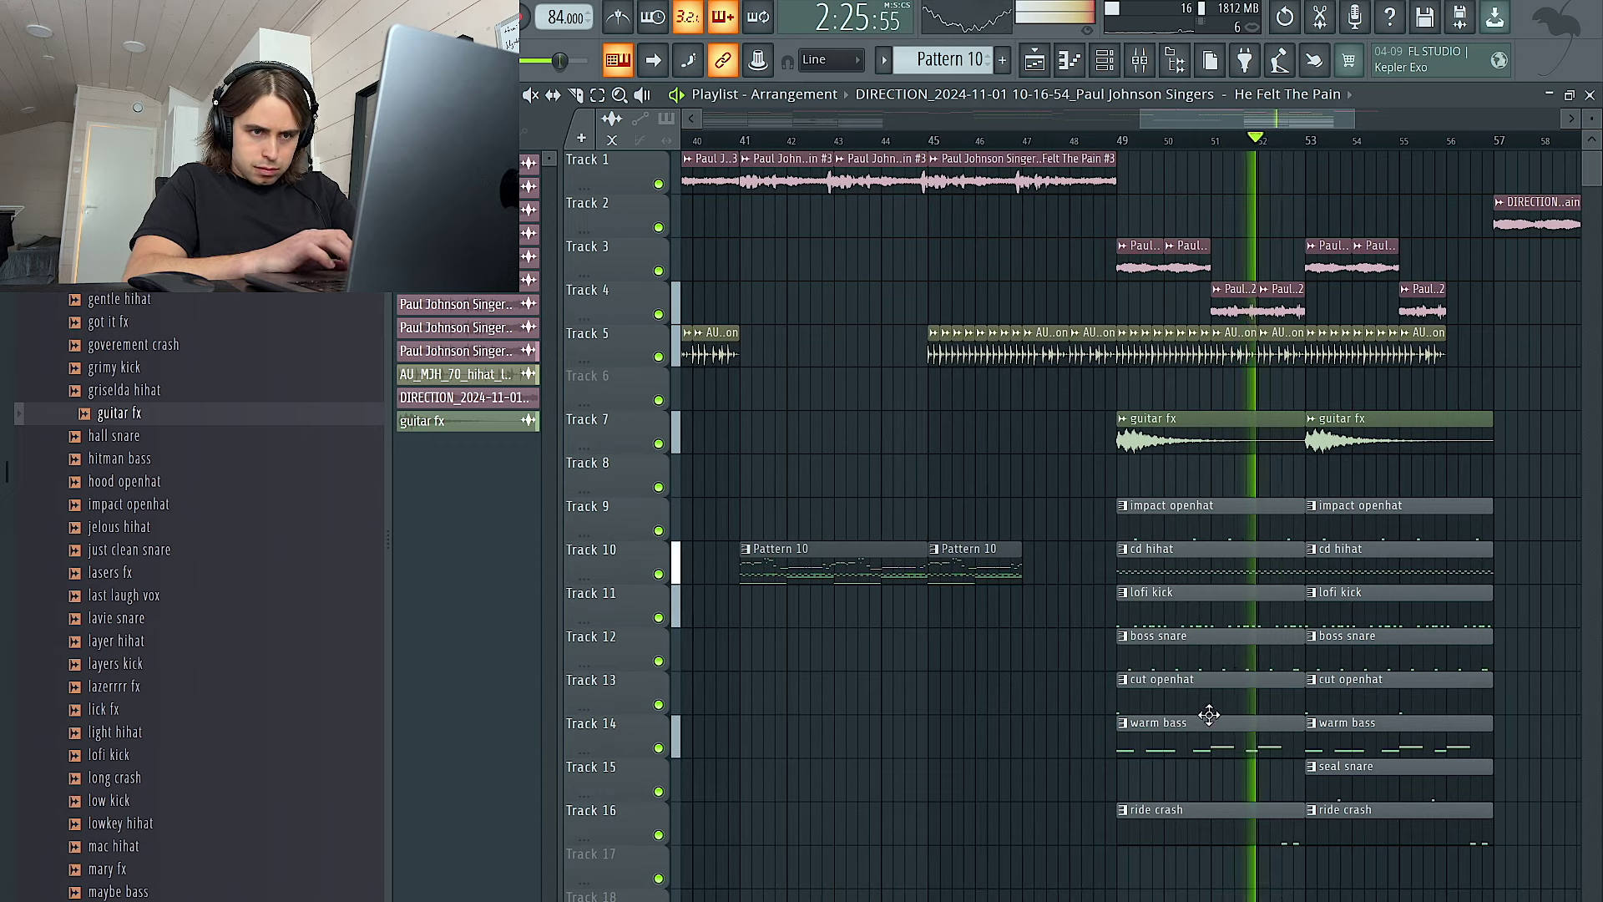
pyautogui.rightClick(1206, 511)
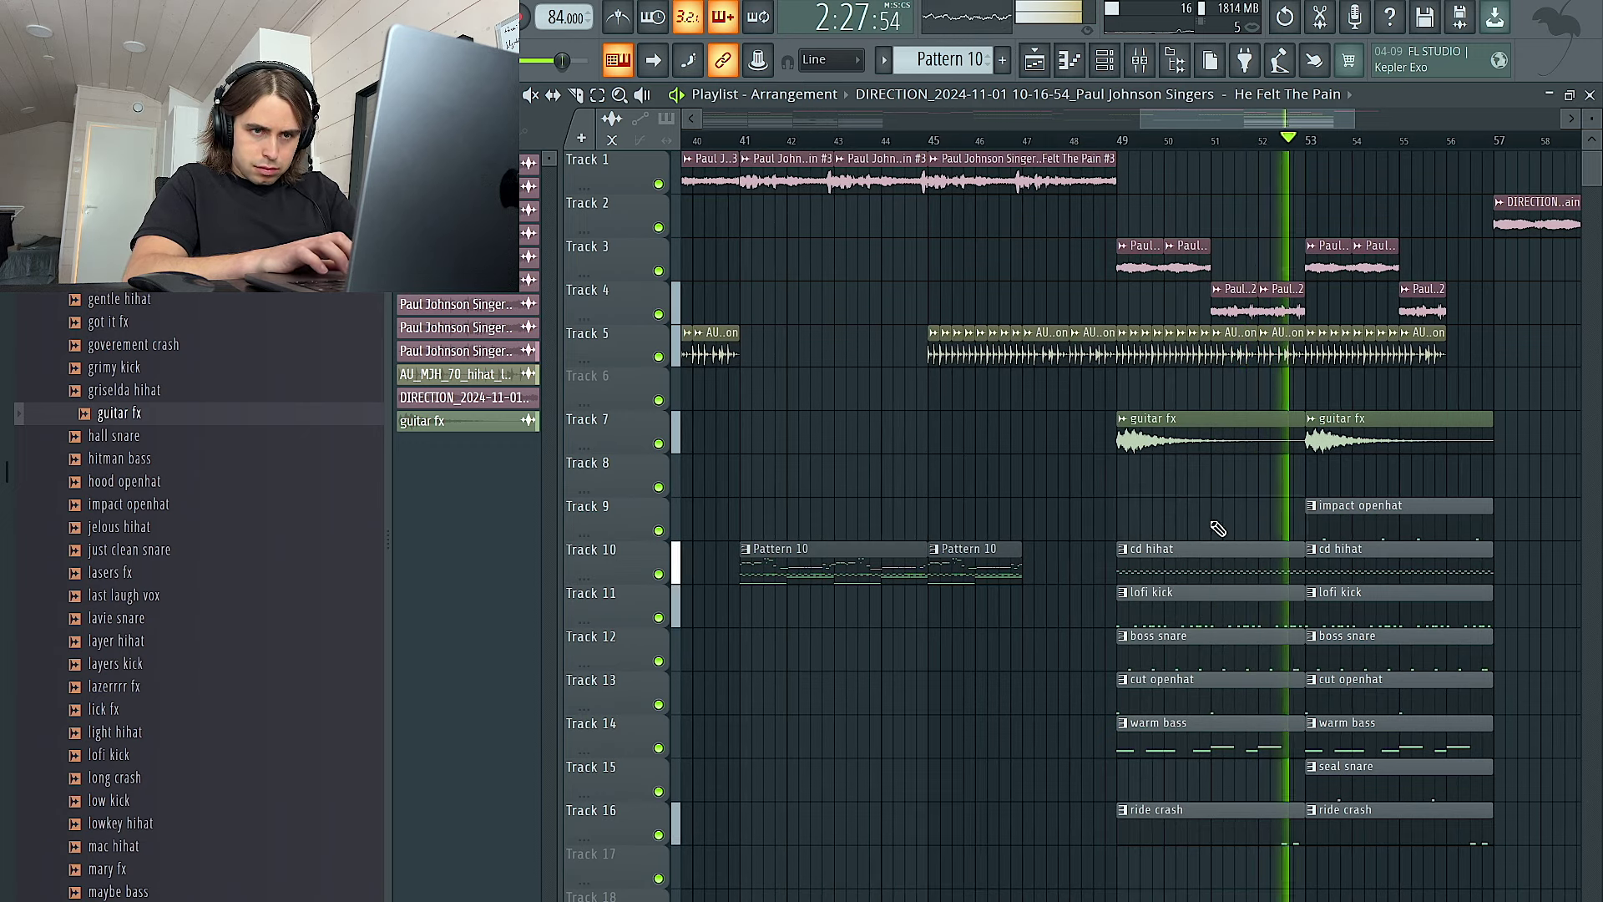
pyautogui.scroll(-3, 1223, 546)
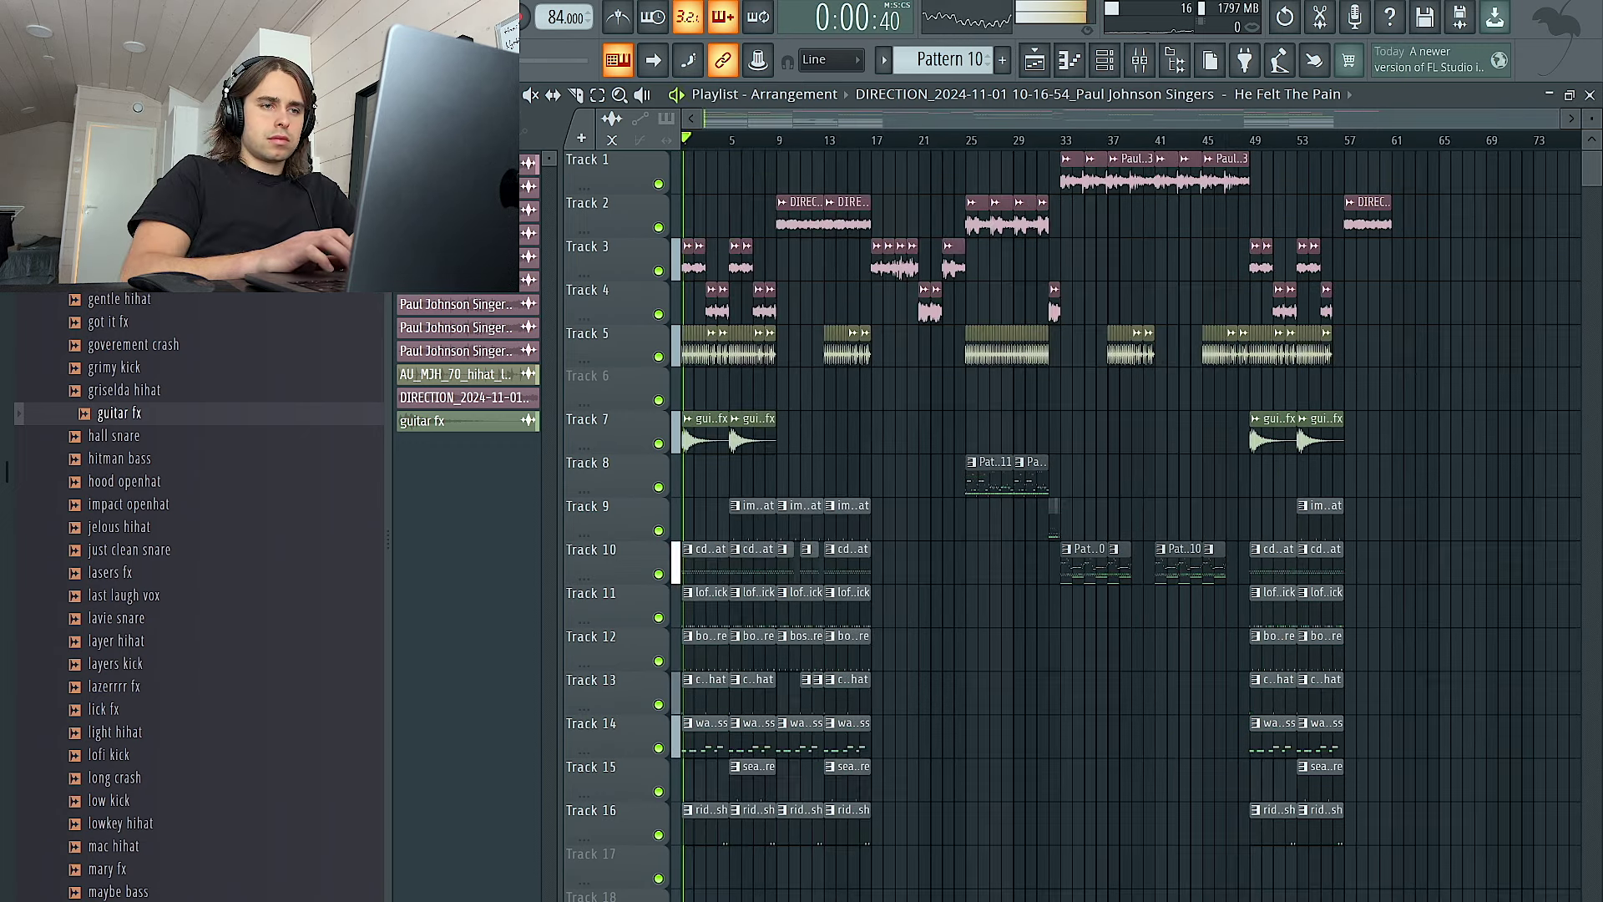
# Route the guitar fx channel to mixer insert 12
pyautogui.click(1108, 60)
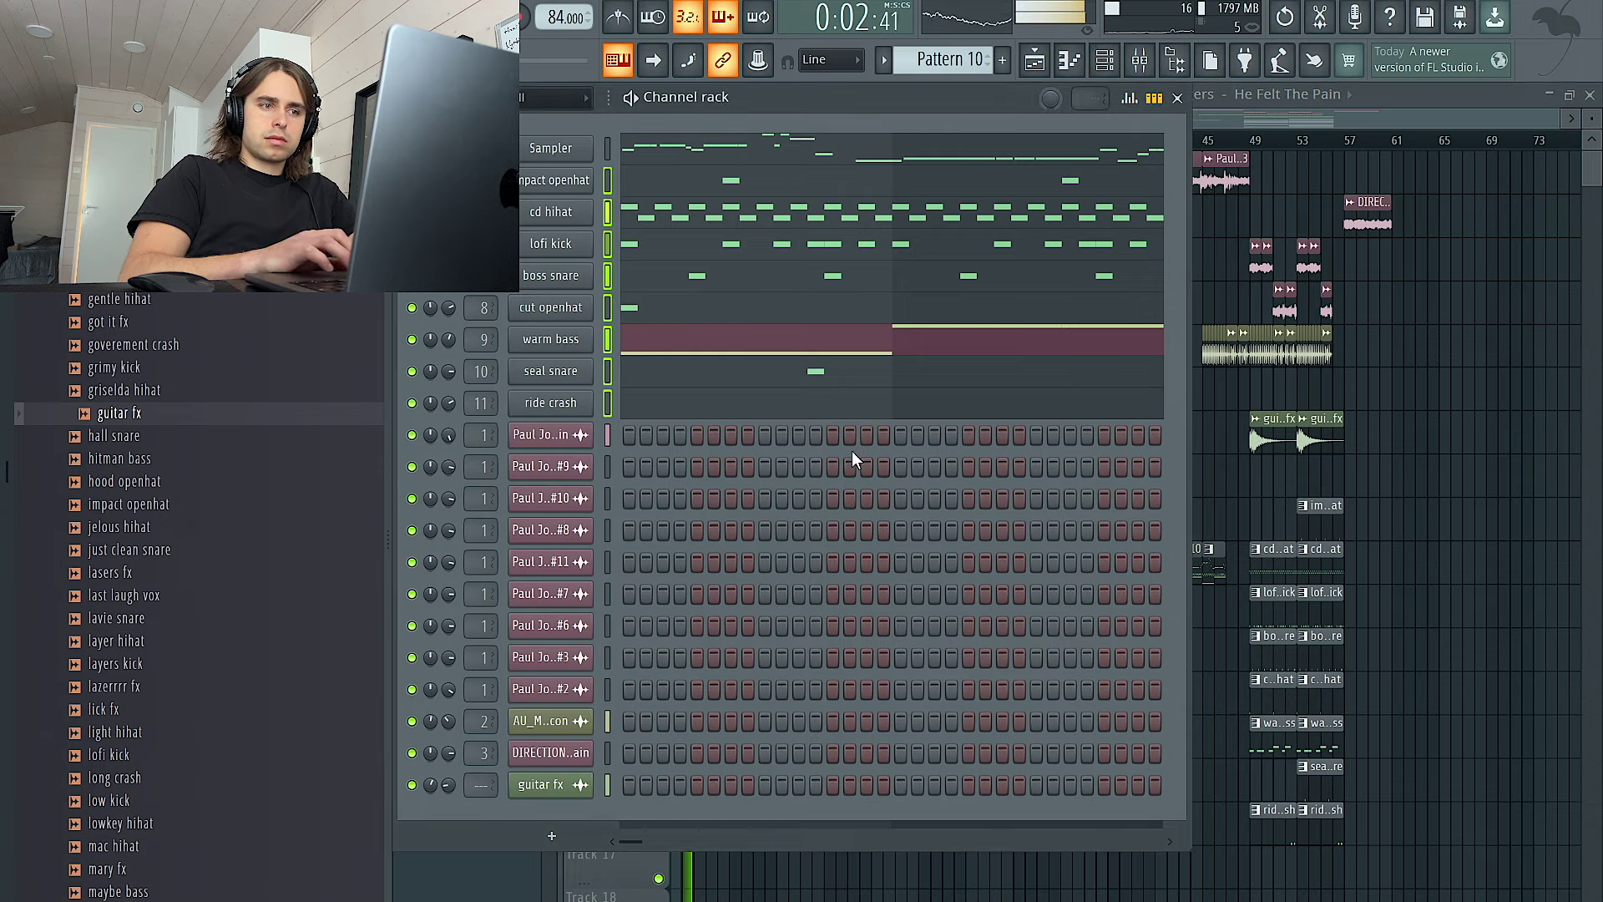
pyautogui.click(542, 784)
pyautogui.click(1074, 308)
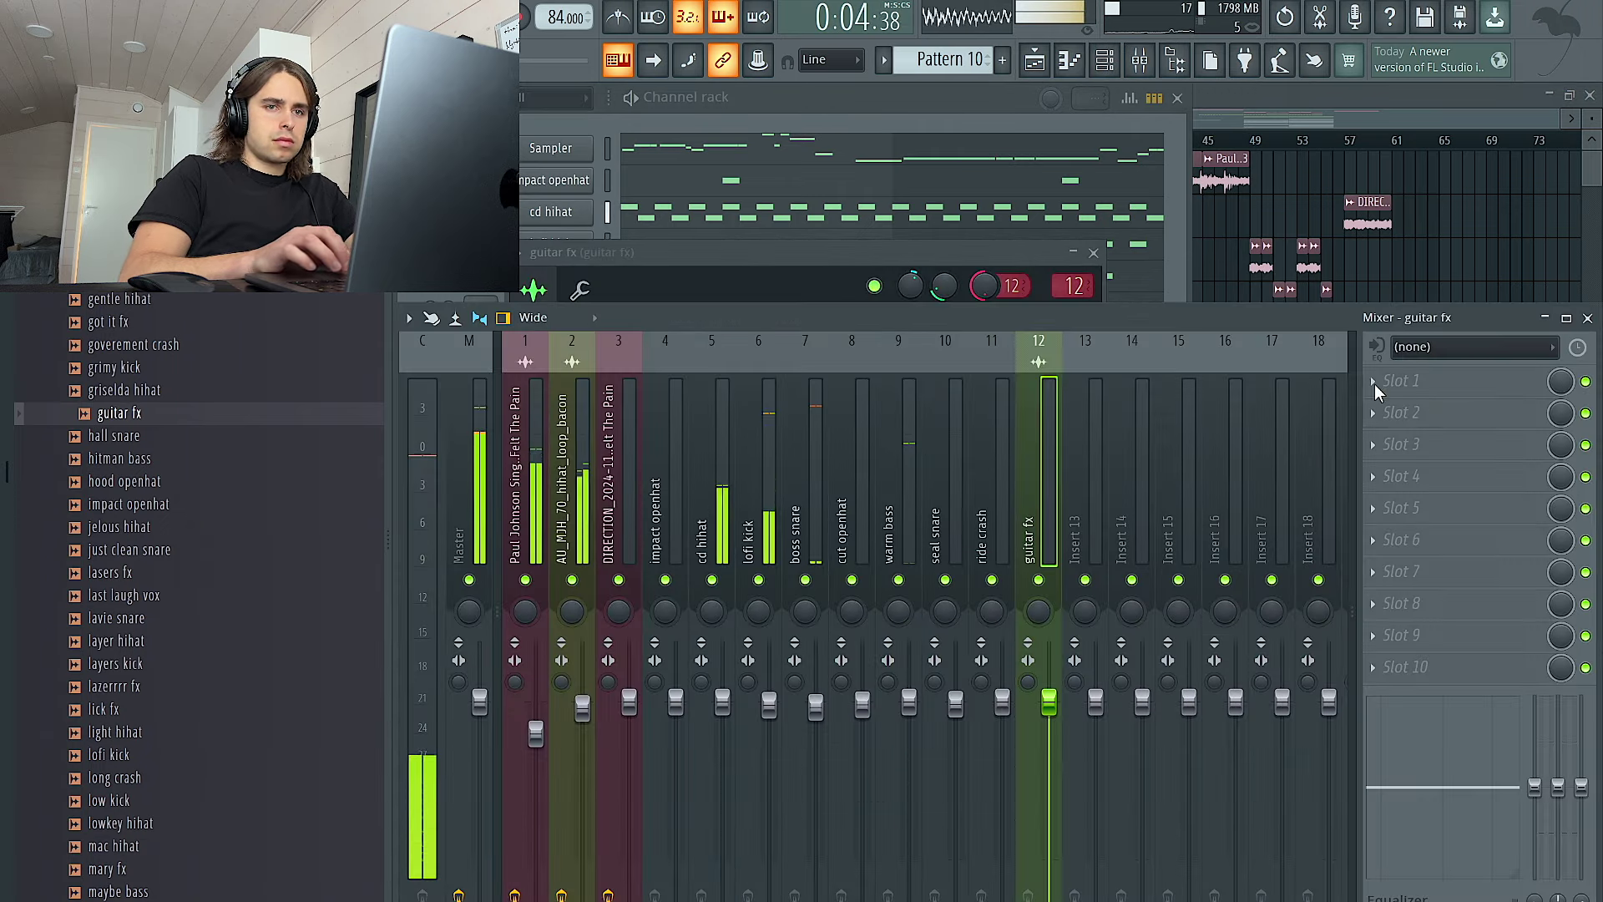
# Add Fruity parametric EQ 2 to the guitar fx insert with the 30Hz + 18kHz cut preset, raising the low cut to just below 100 Hz
pyautogui.click(1374, 382)
pyautogui.click(1123, 561)
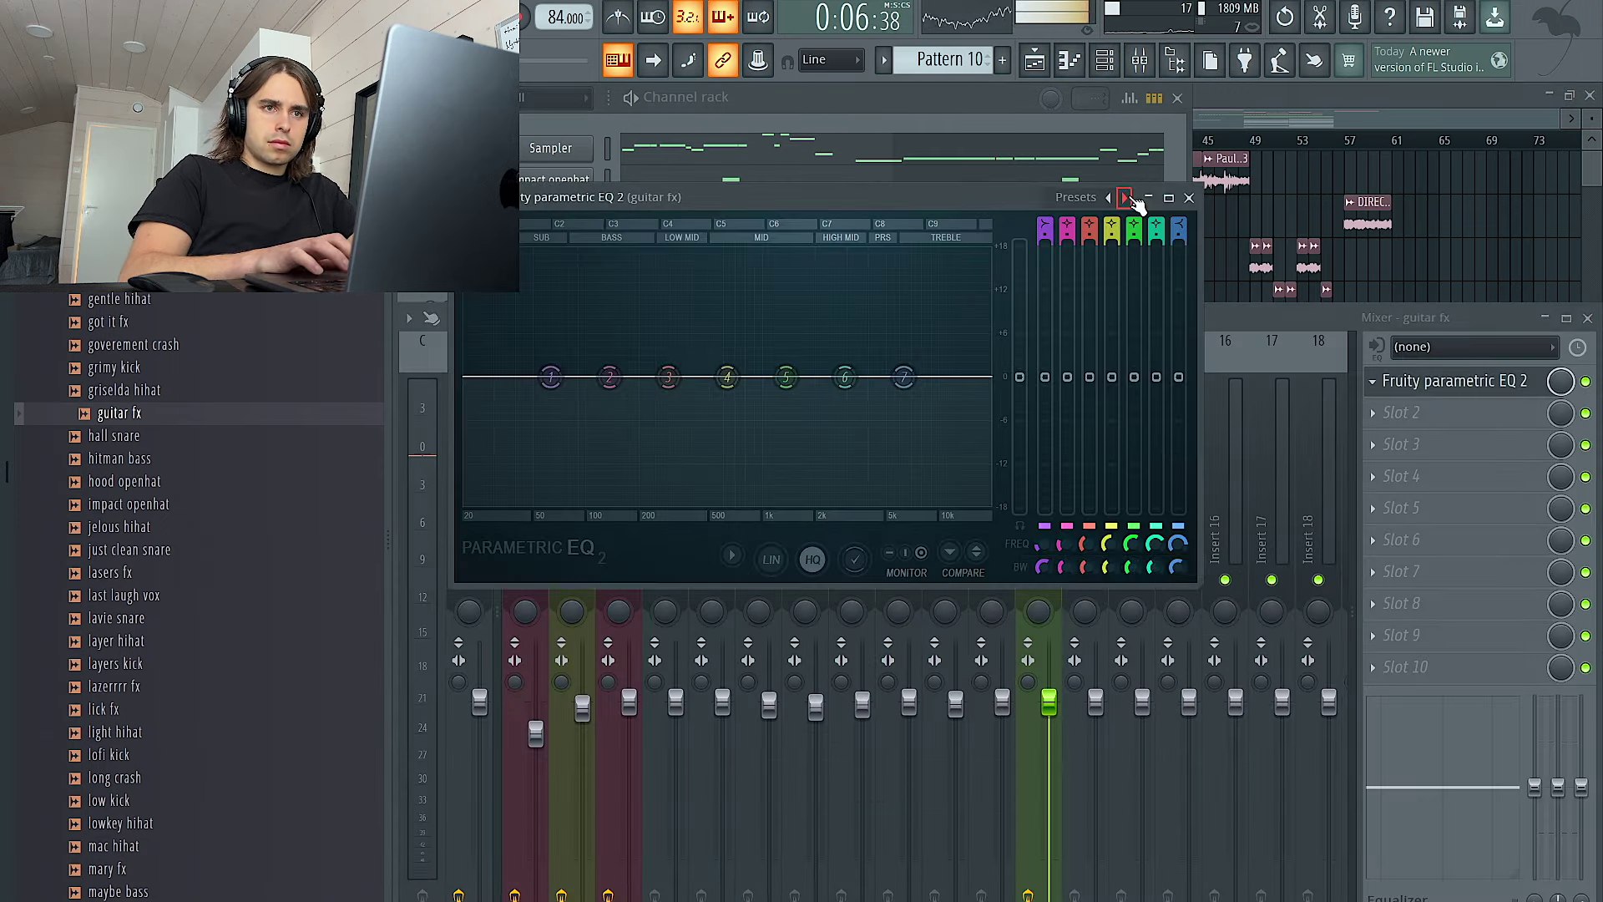
pyautogui.moveTo(476, 376); pyautogui.dragTo(576, 377)
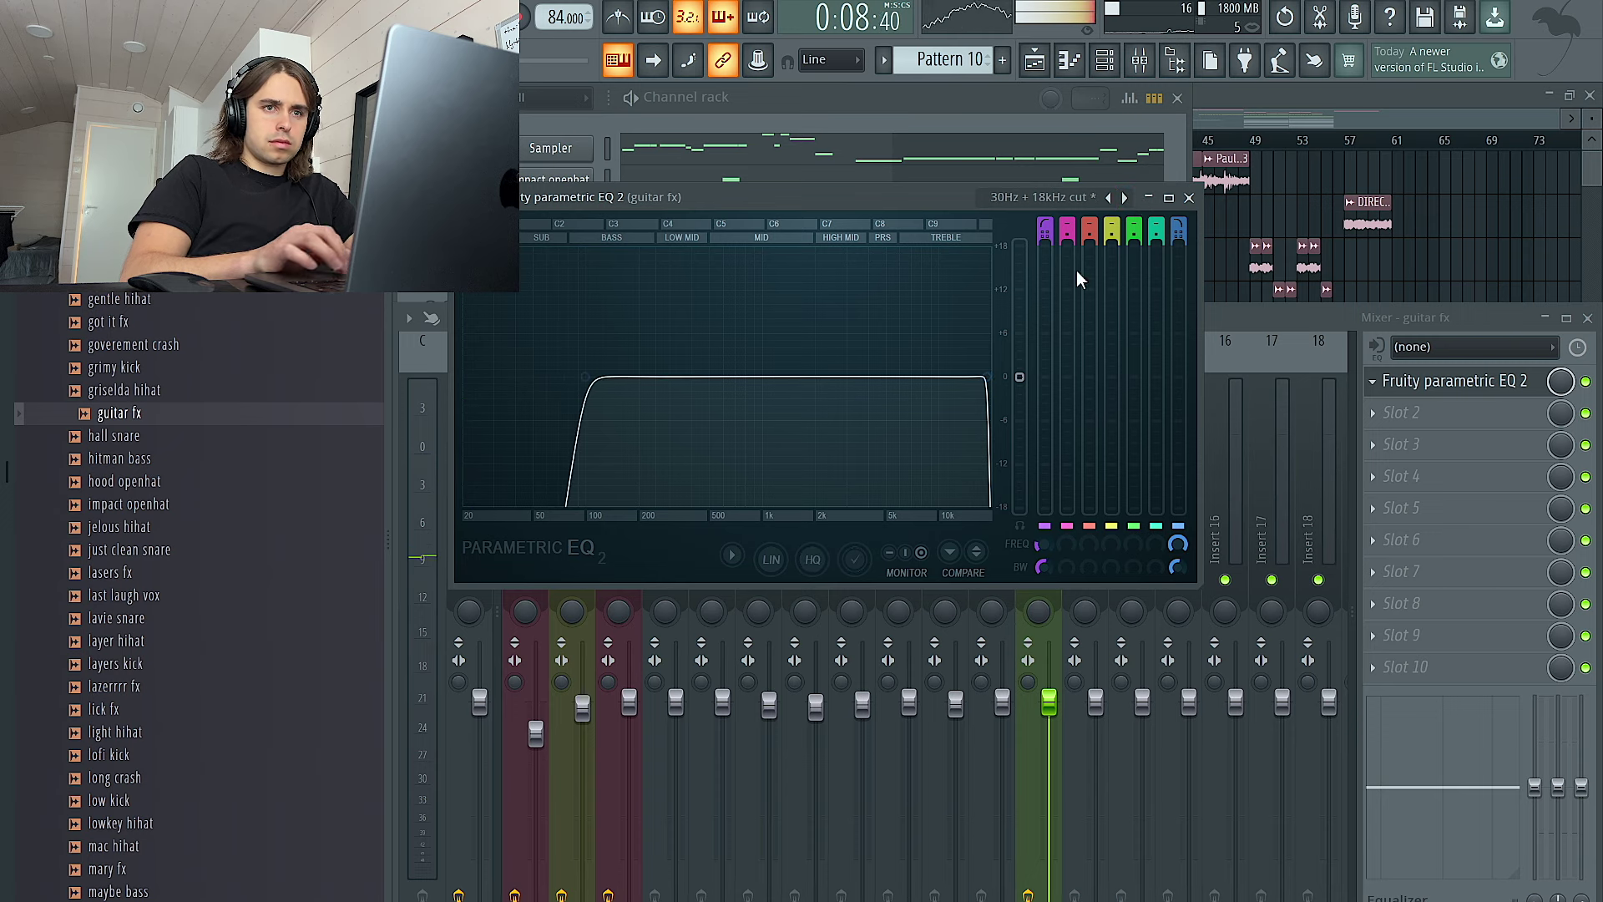
pyautogui.click(1191, 197)
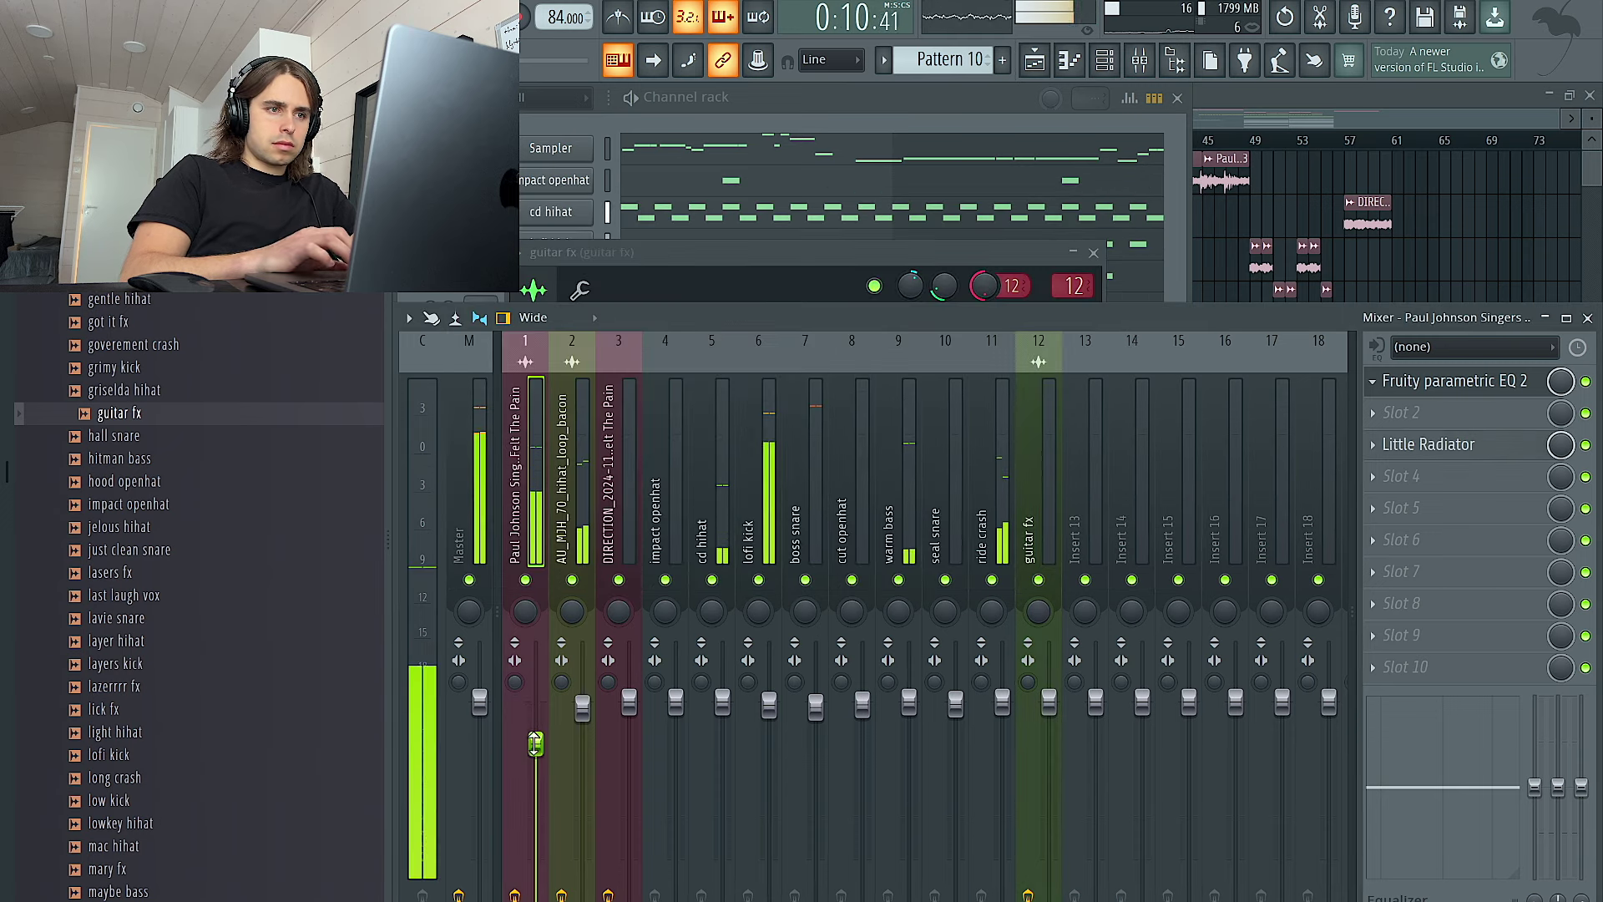
# Delete the warm bass clip at bar 9, add a short cut openhat clip there, and move the DIRECTION clips to Track 1
pyautogui.rightClick(1419, 263)
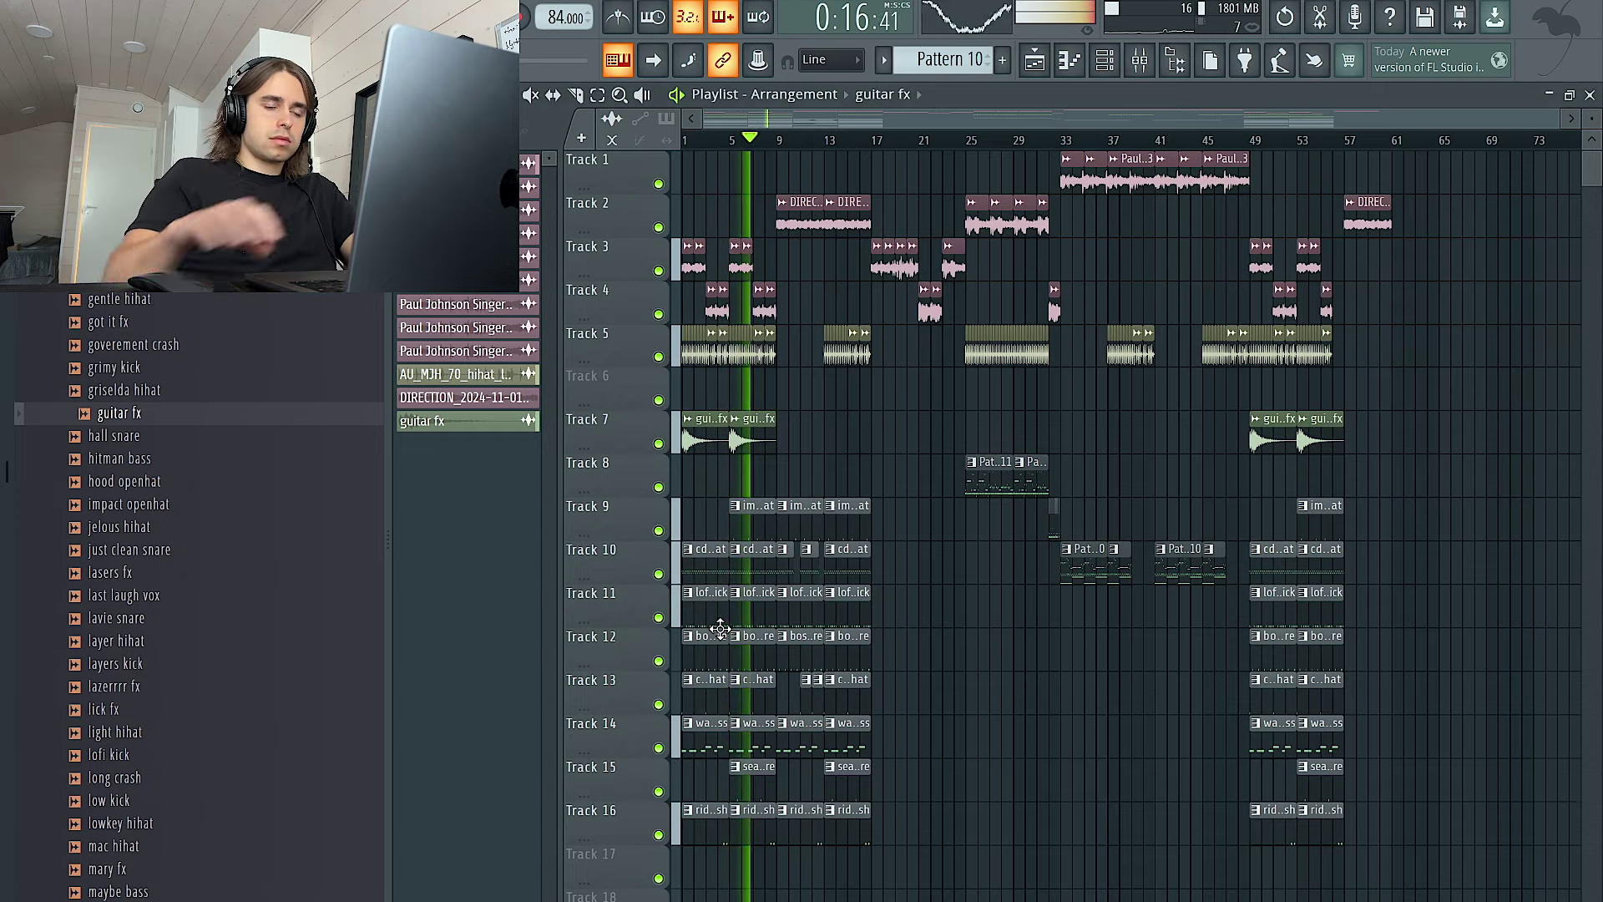
pyautogui.scroll(5, 805, 565)
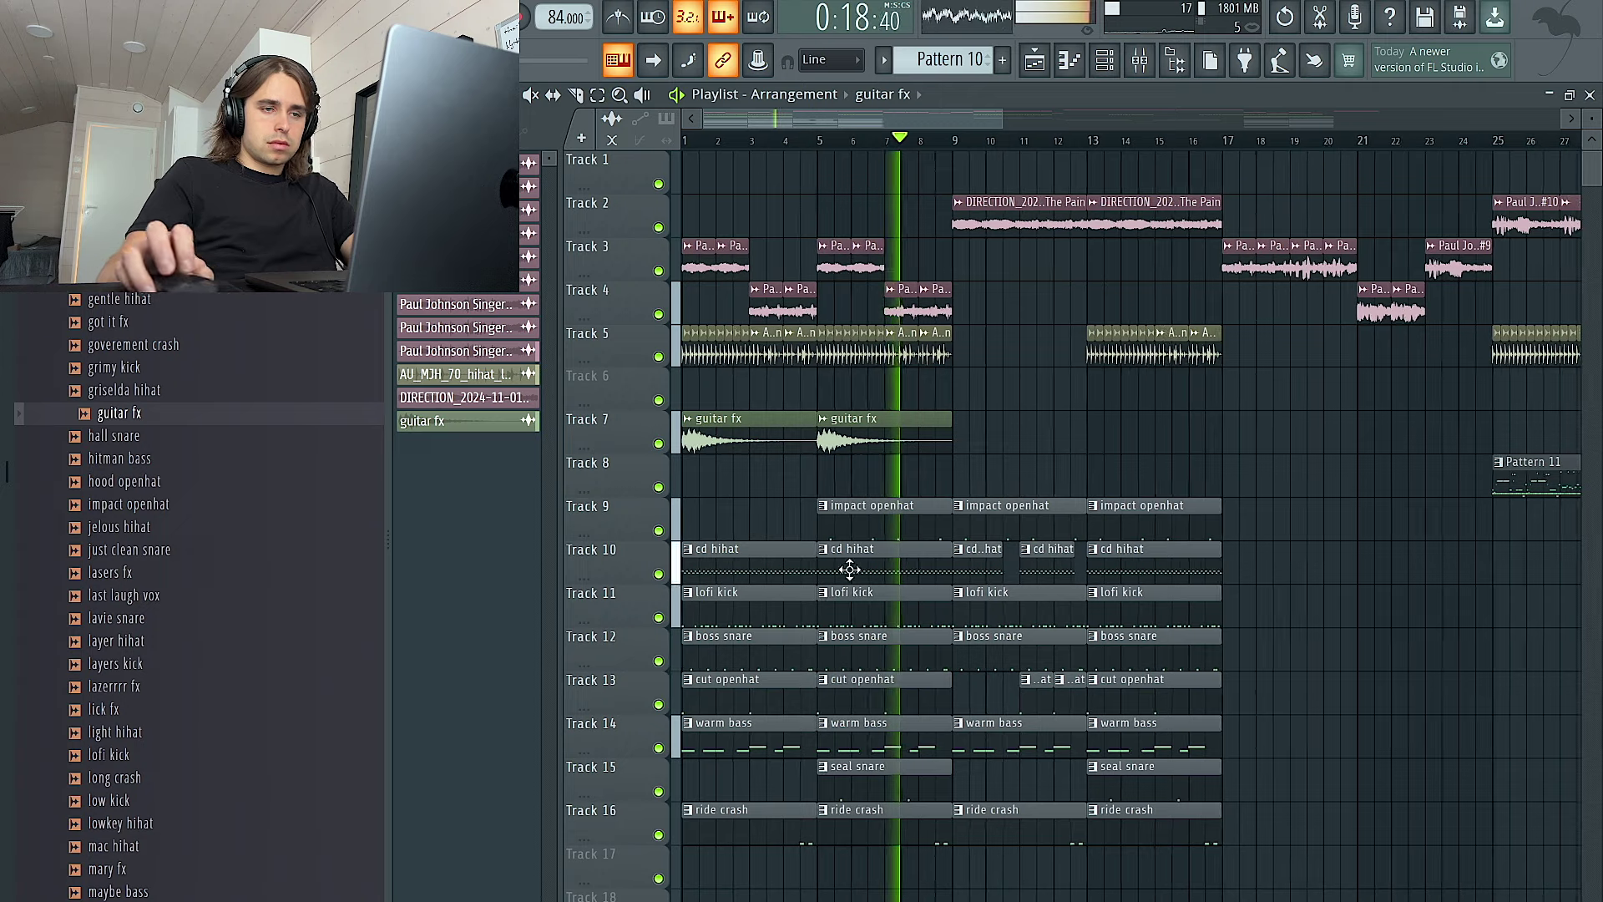
pyautogui.moveTo(910, 534); pyautogui.dragTo(975, 770)
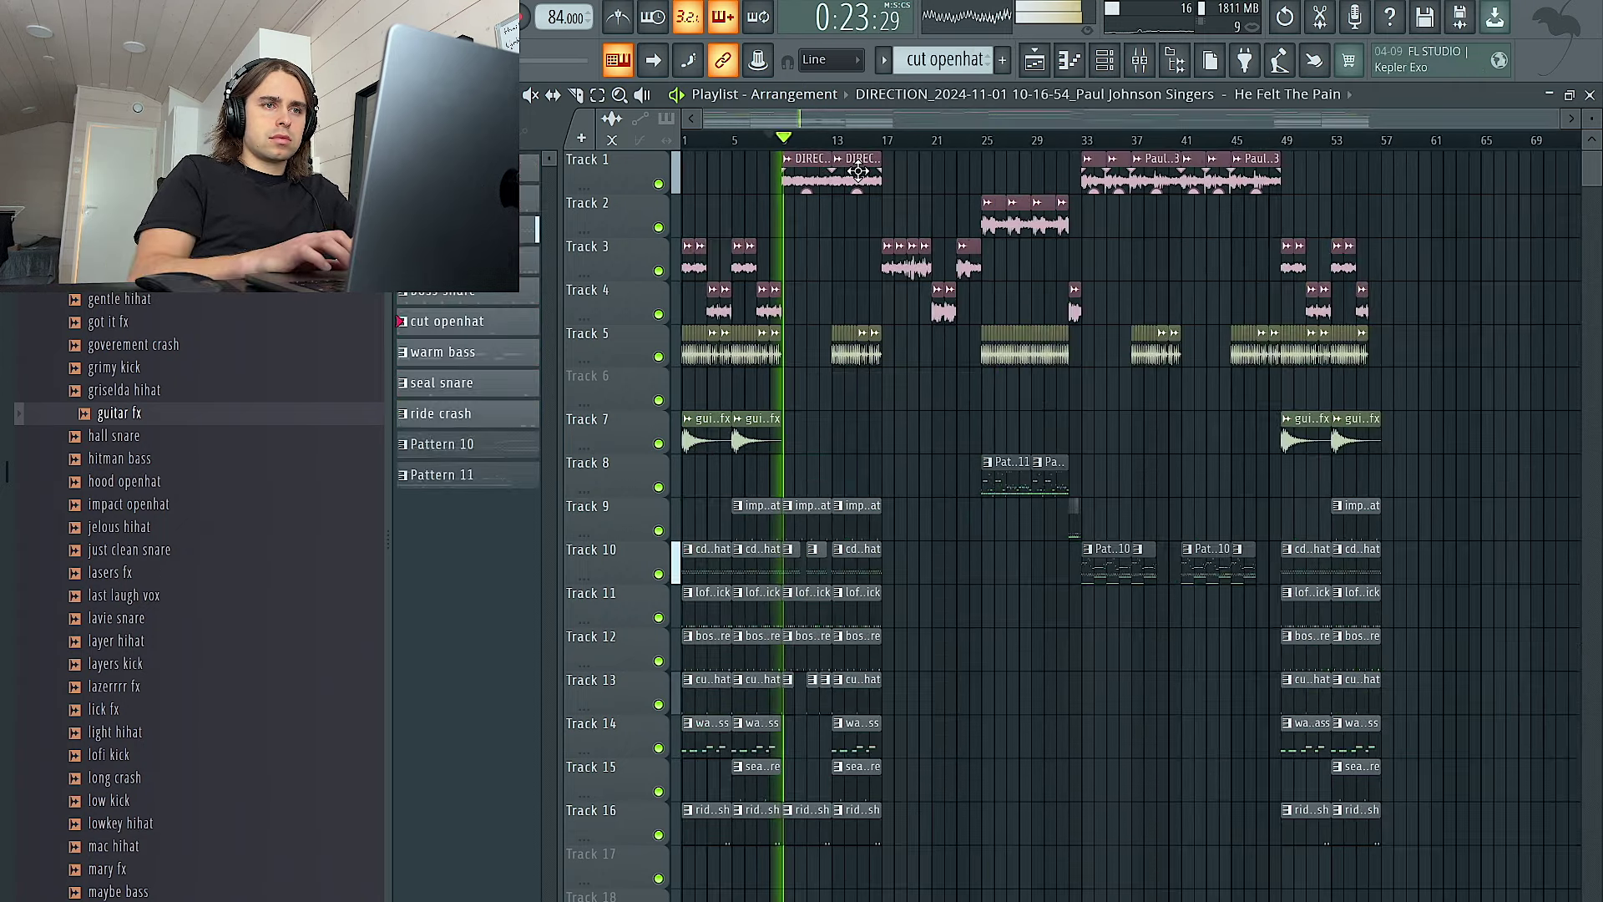
# Open the sample settings of the DIRECTION clip at bar 13 on Track 1 and turn it into a separate variation
pyautogui.doubleClick(863, 177)
pyautogui.rightClick(1066, 370)
pyautogui.click(1084, 386)
pyautogui.rightClick(952, 187)
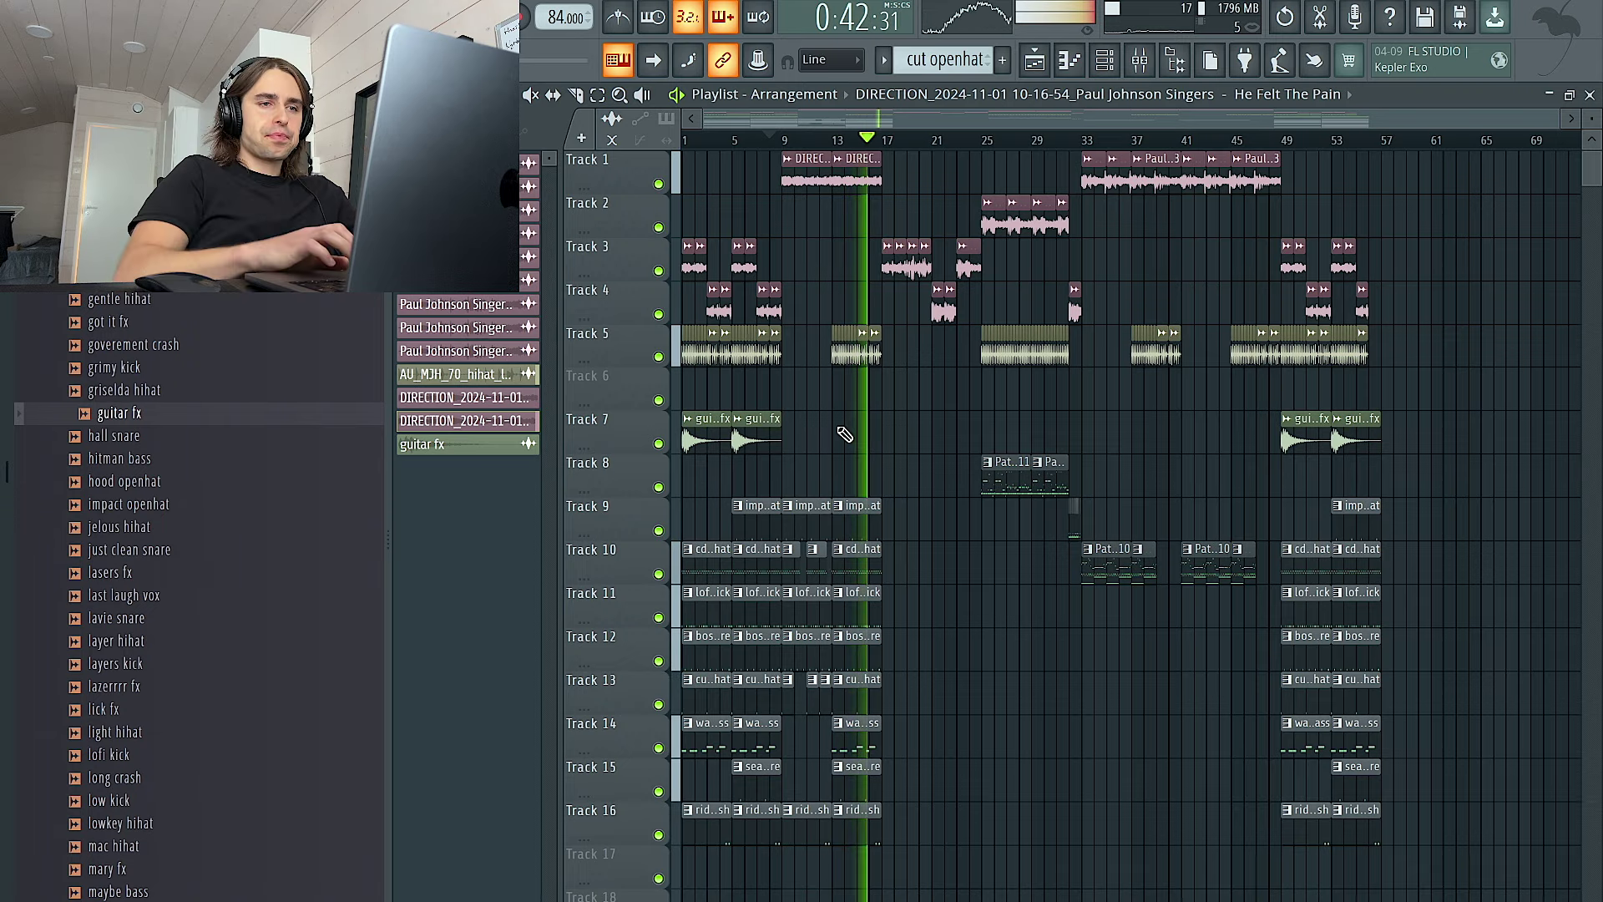
# Examine the arrangement during playback, from the drum section's end at bar 17 through the vocal chops up to bar 33
pyautogui.scroll(5, 877, 506)
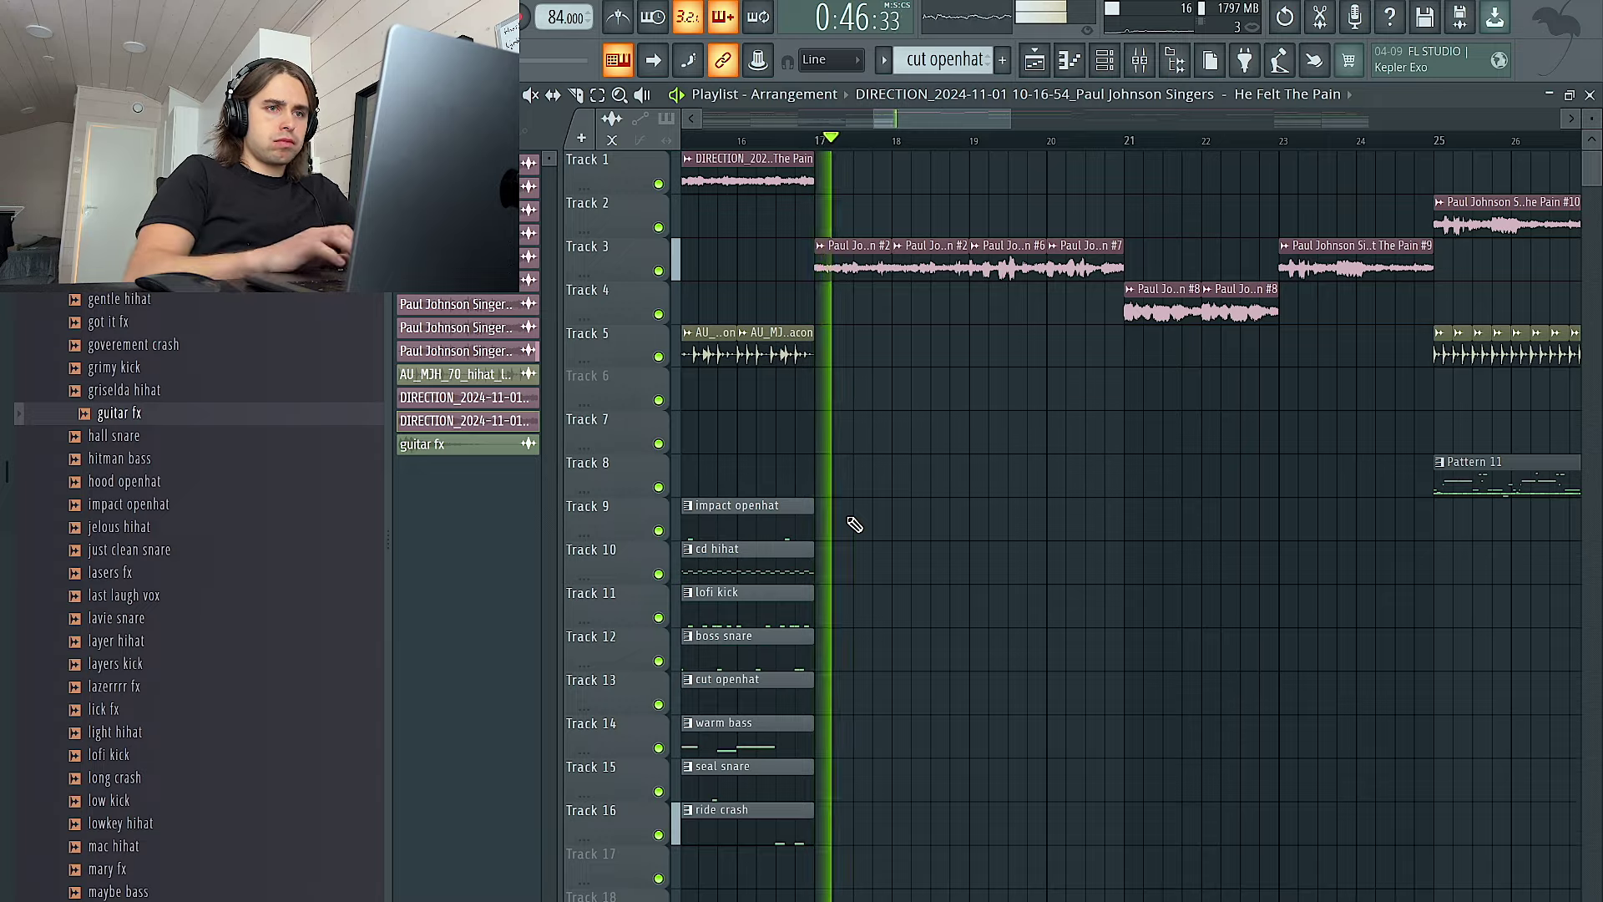
pyautogui.scroll(-3, 854, 523)
pyautogui.hscroll(-3, 789, 413)
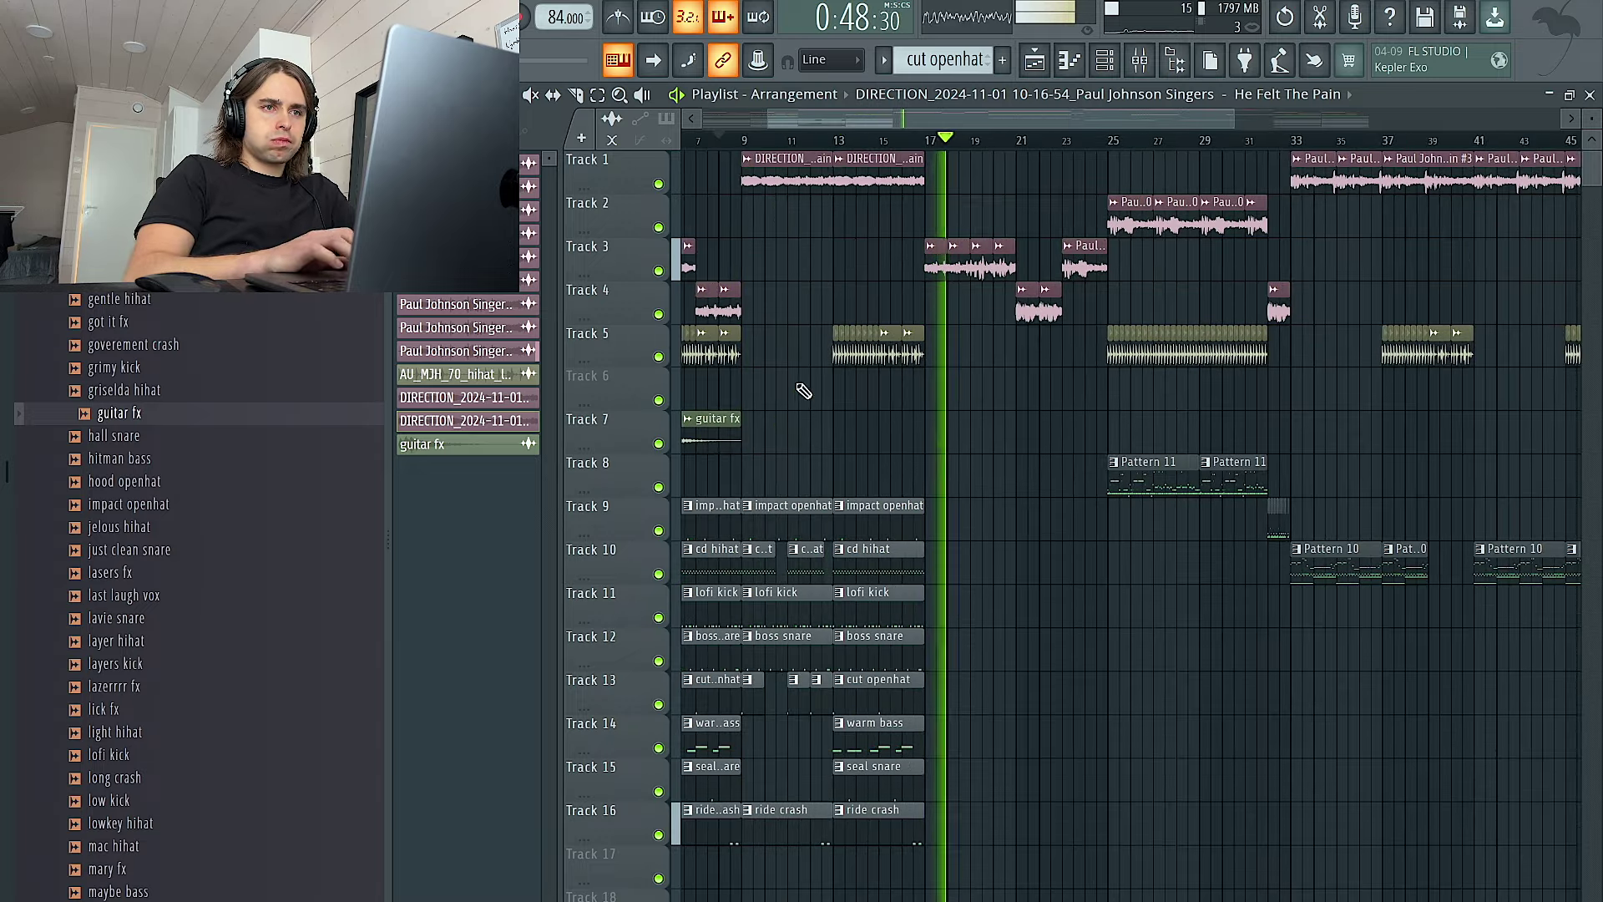
pyautogui.scroll(-3, 797, 173)
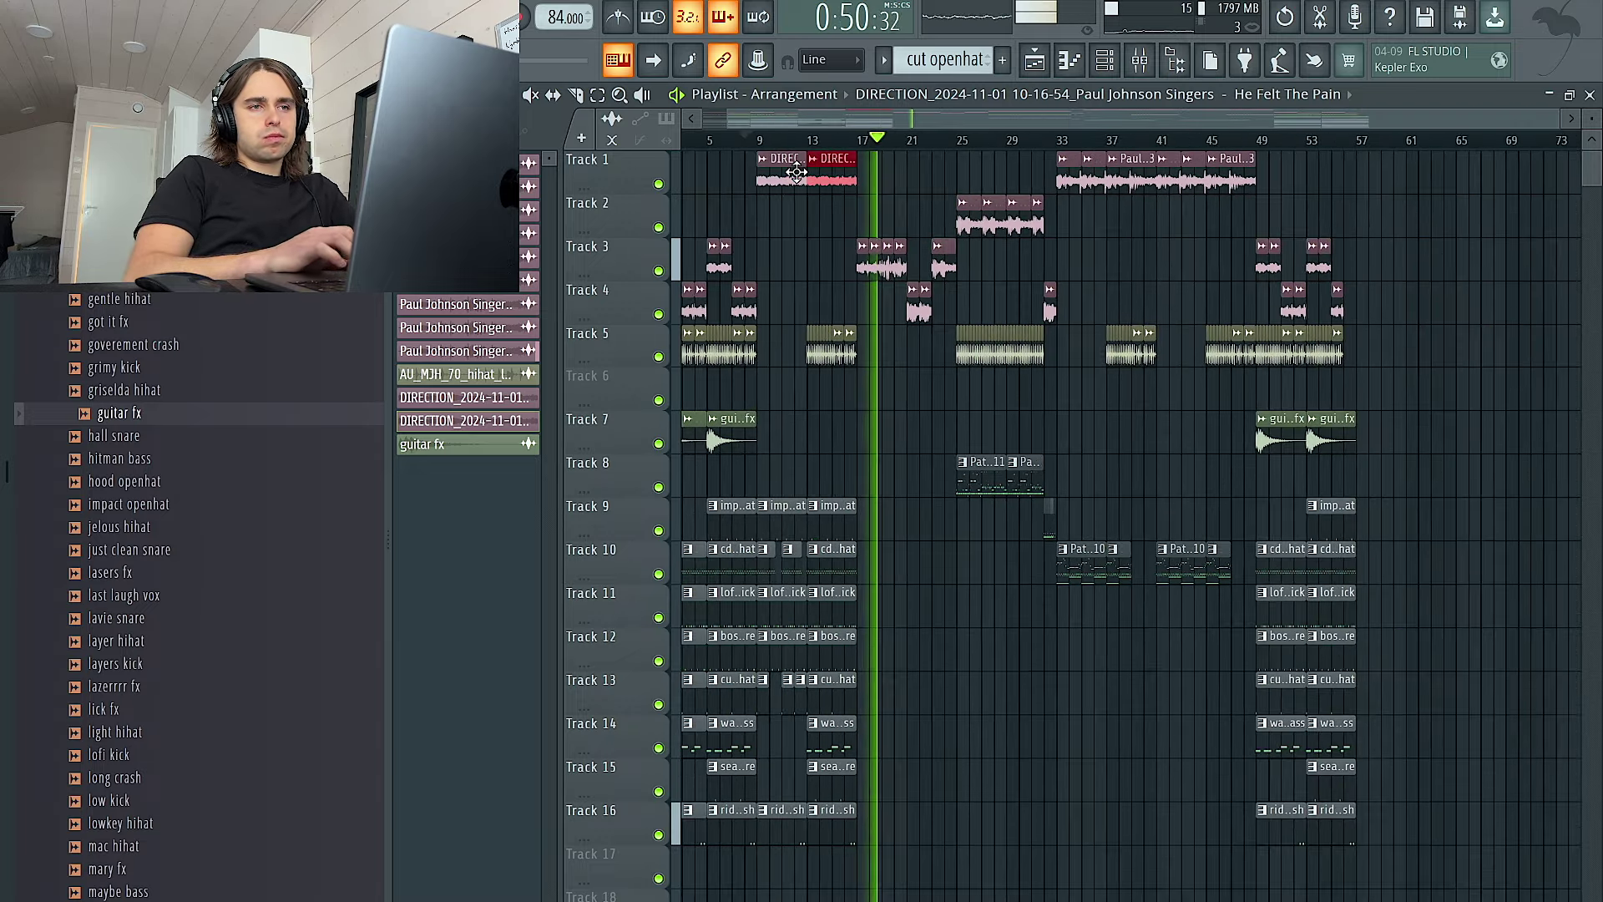
pyautogui.scroll(4, 797, 173)
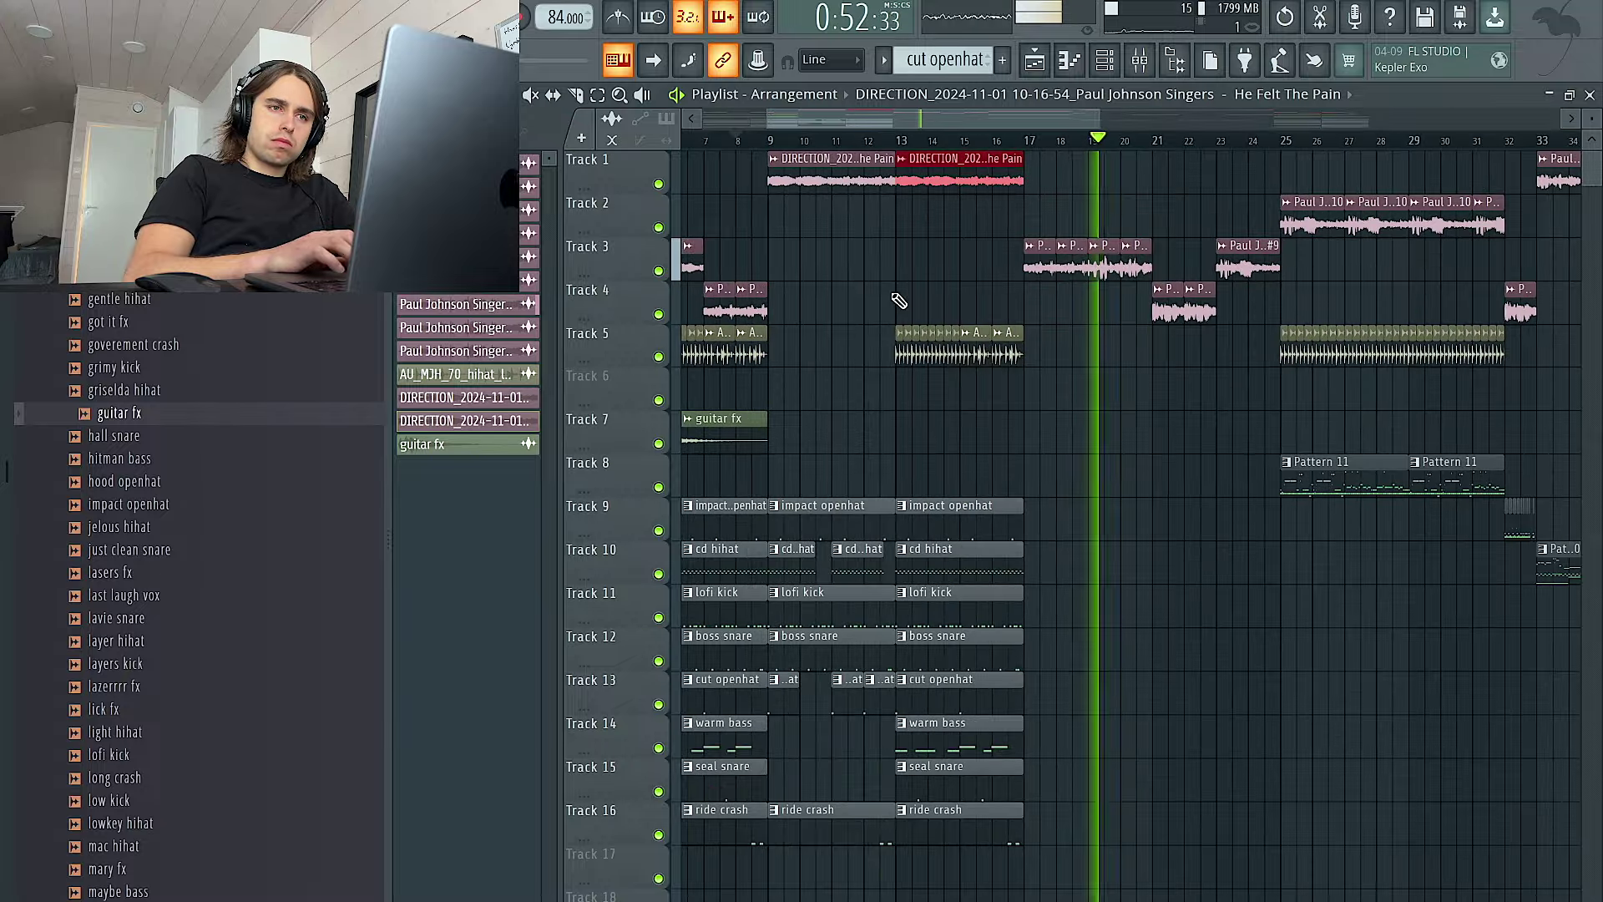
pyautogui.scroll(-3, 1068, 173)
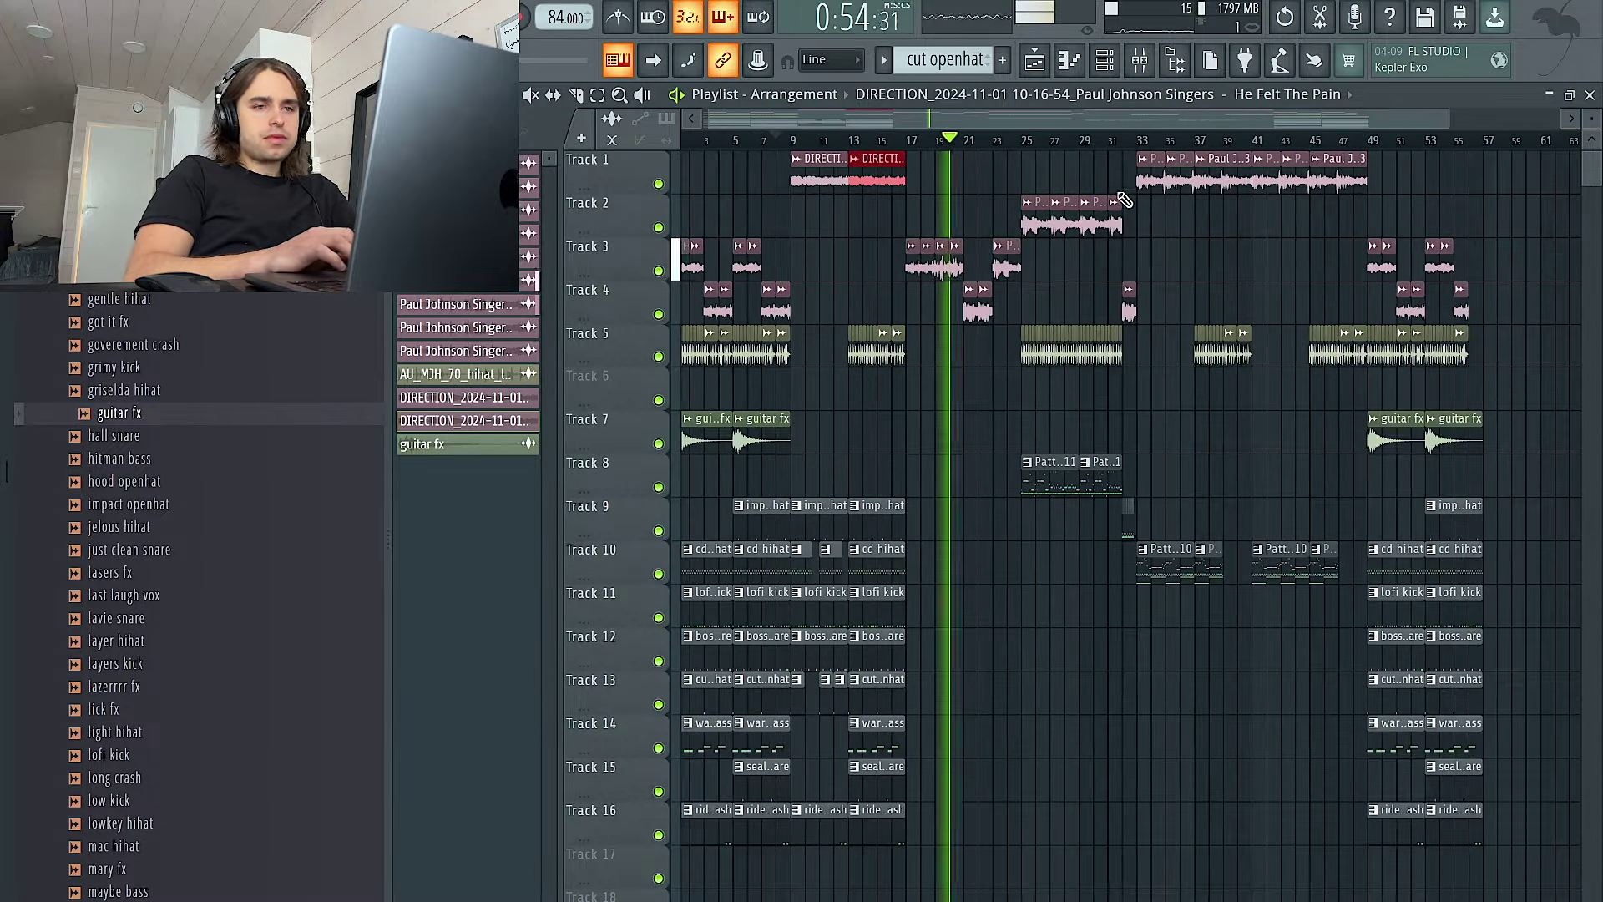
pyautogui.scroll(3, 949, 167)
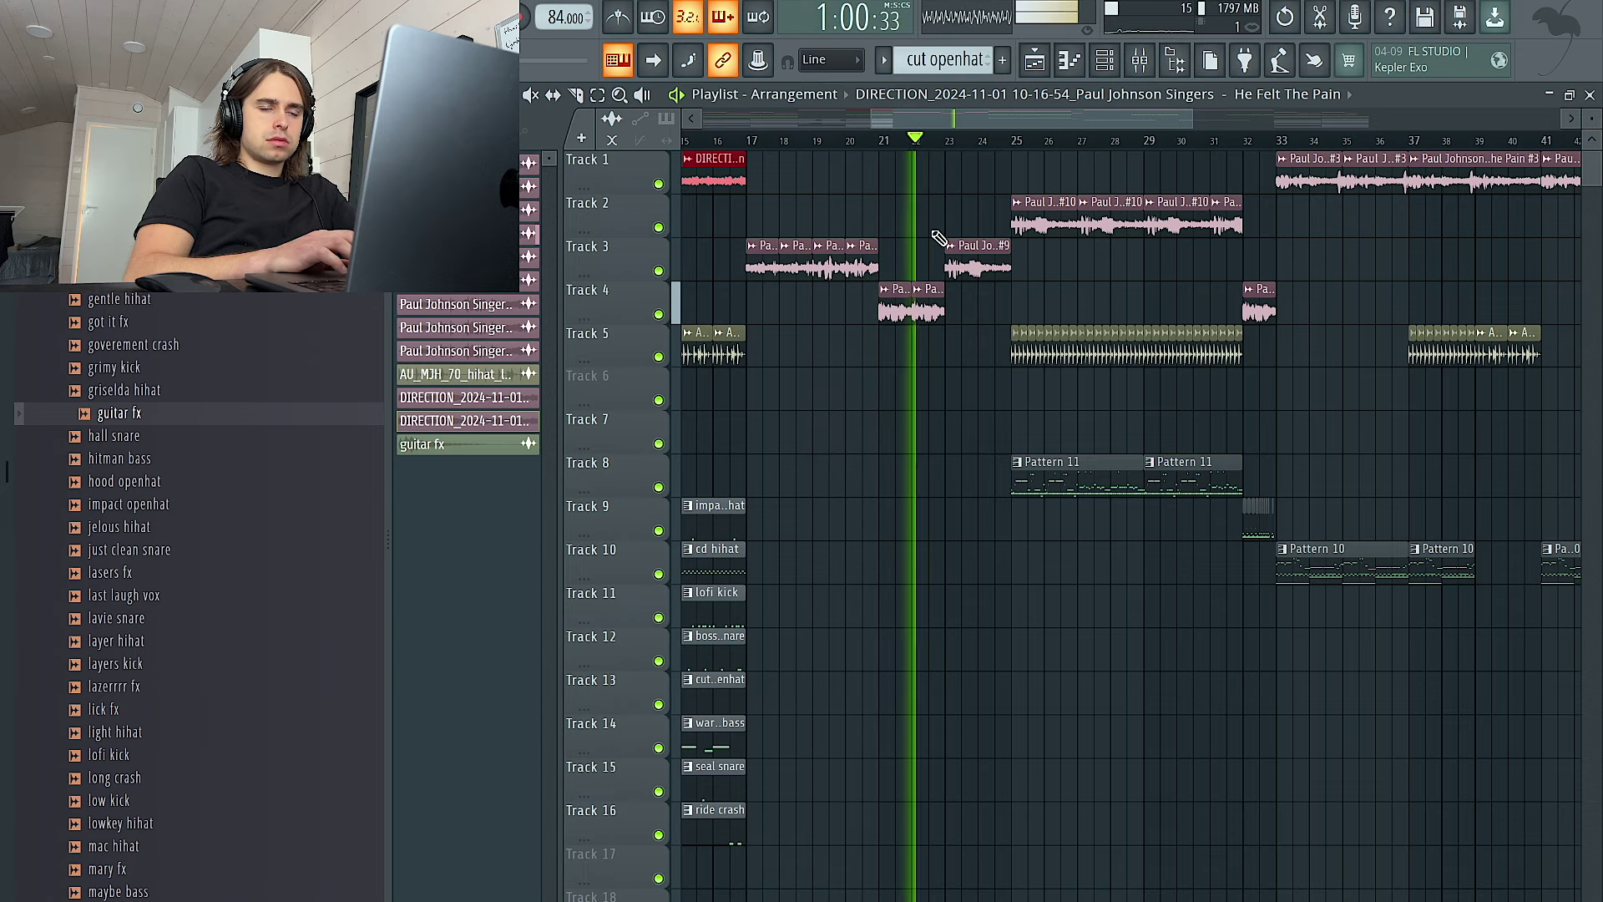
pyautogui.scroll(-4, 939, 238)
pyautogui.scroll(5, 940, 239)
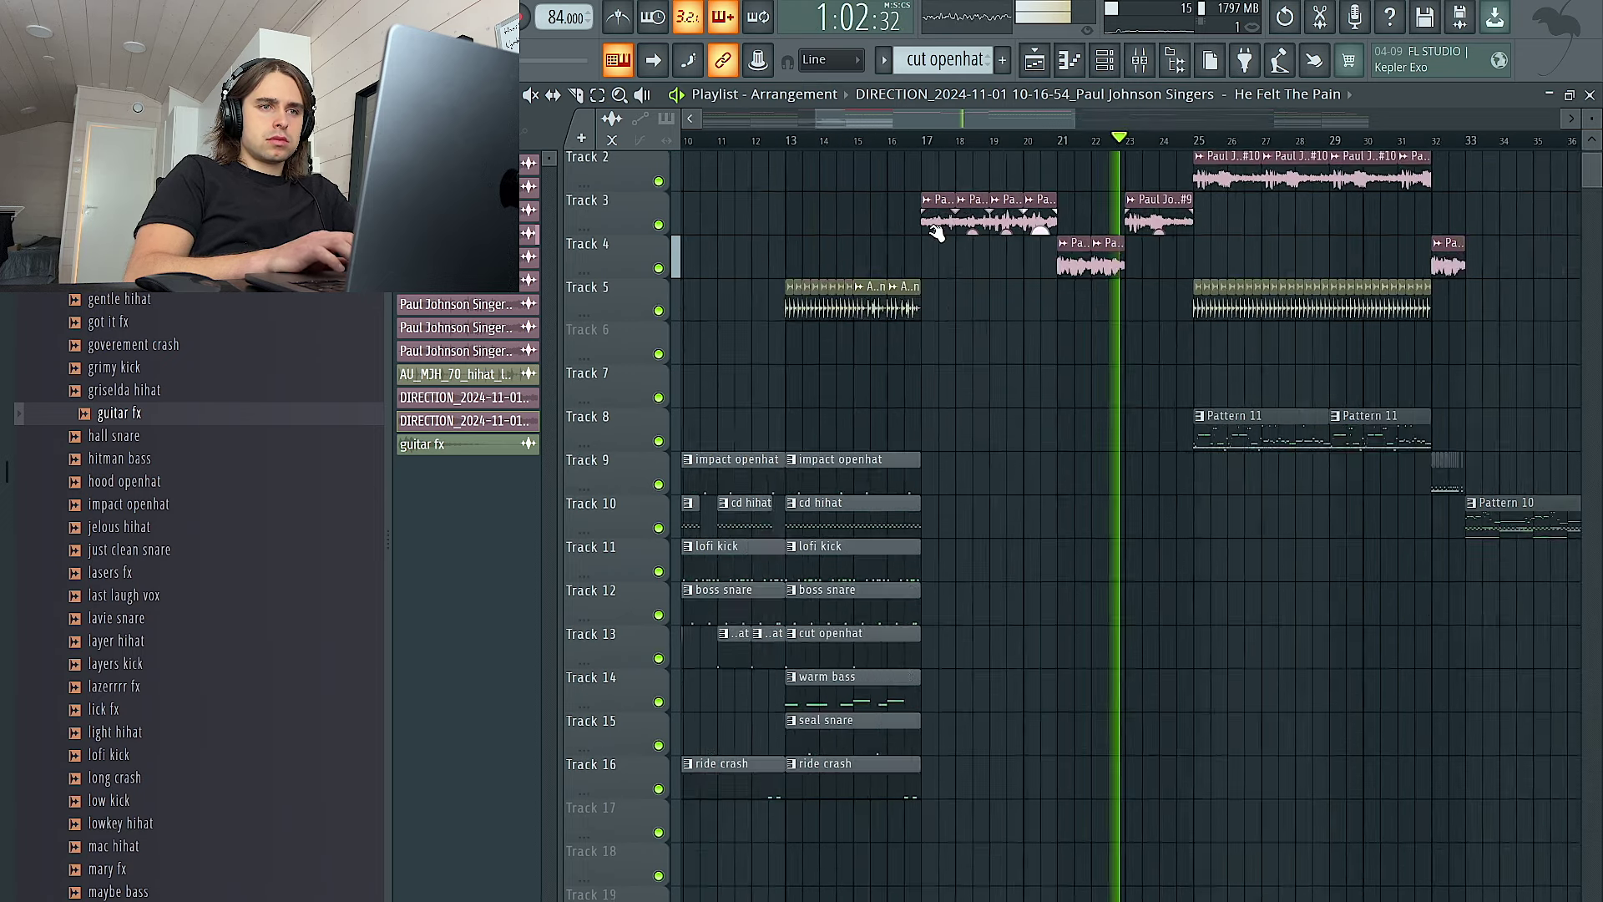
pyautogui.scroll(-5, 1174, 213)
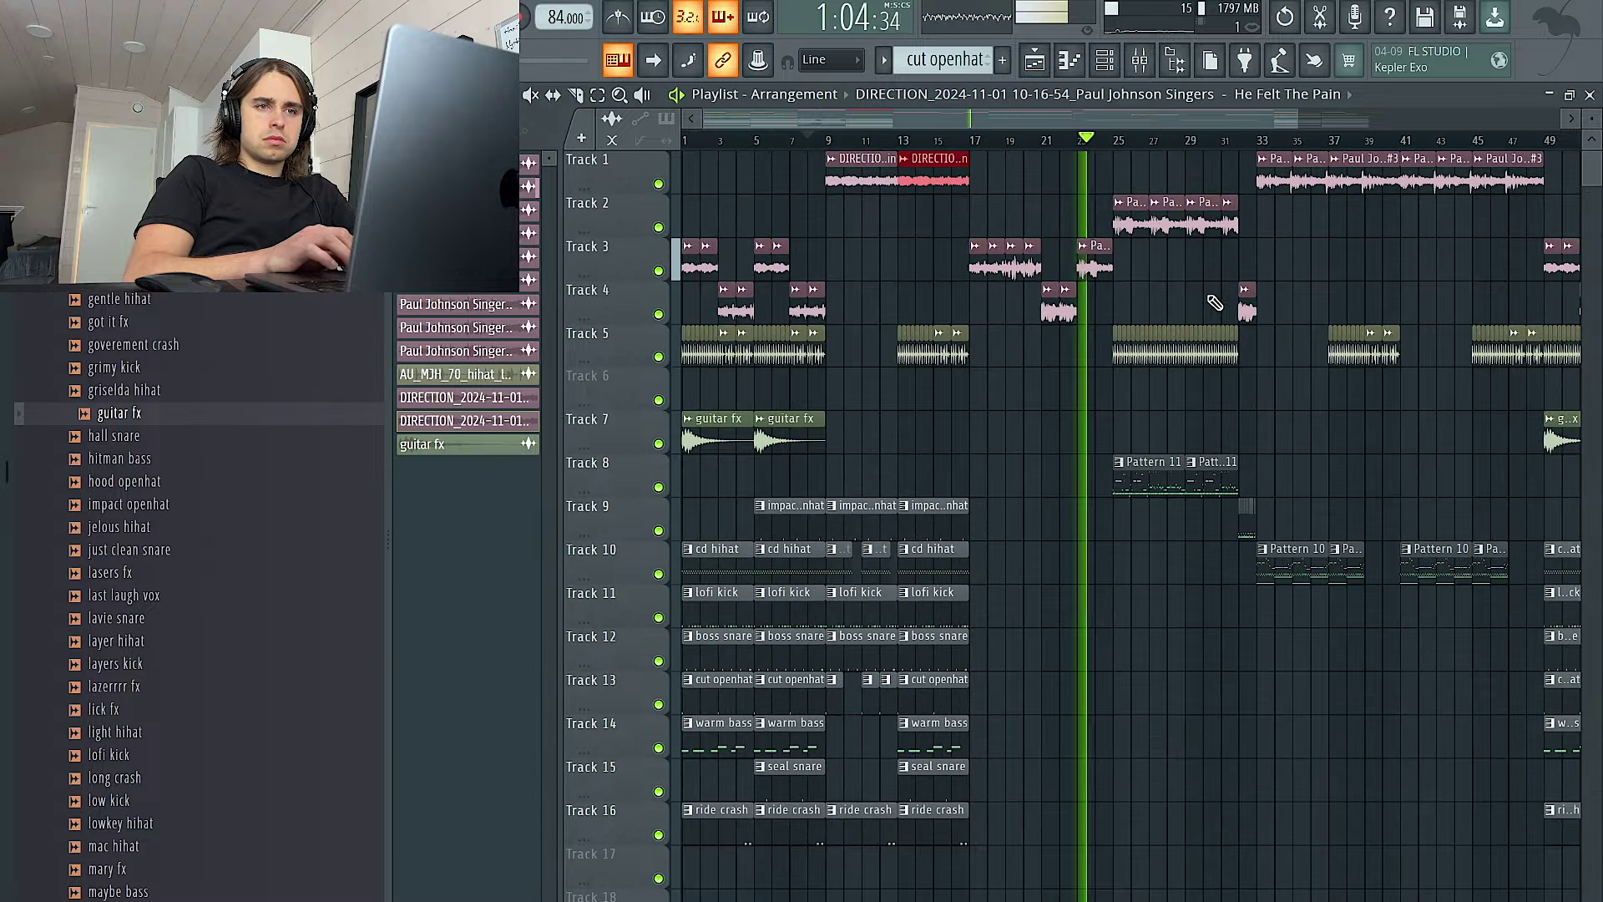
pyautogui.scroll(5, 1196, 309)
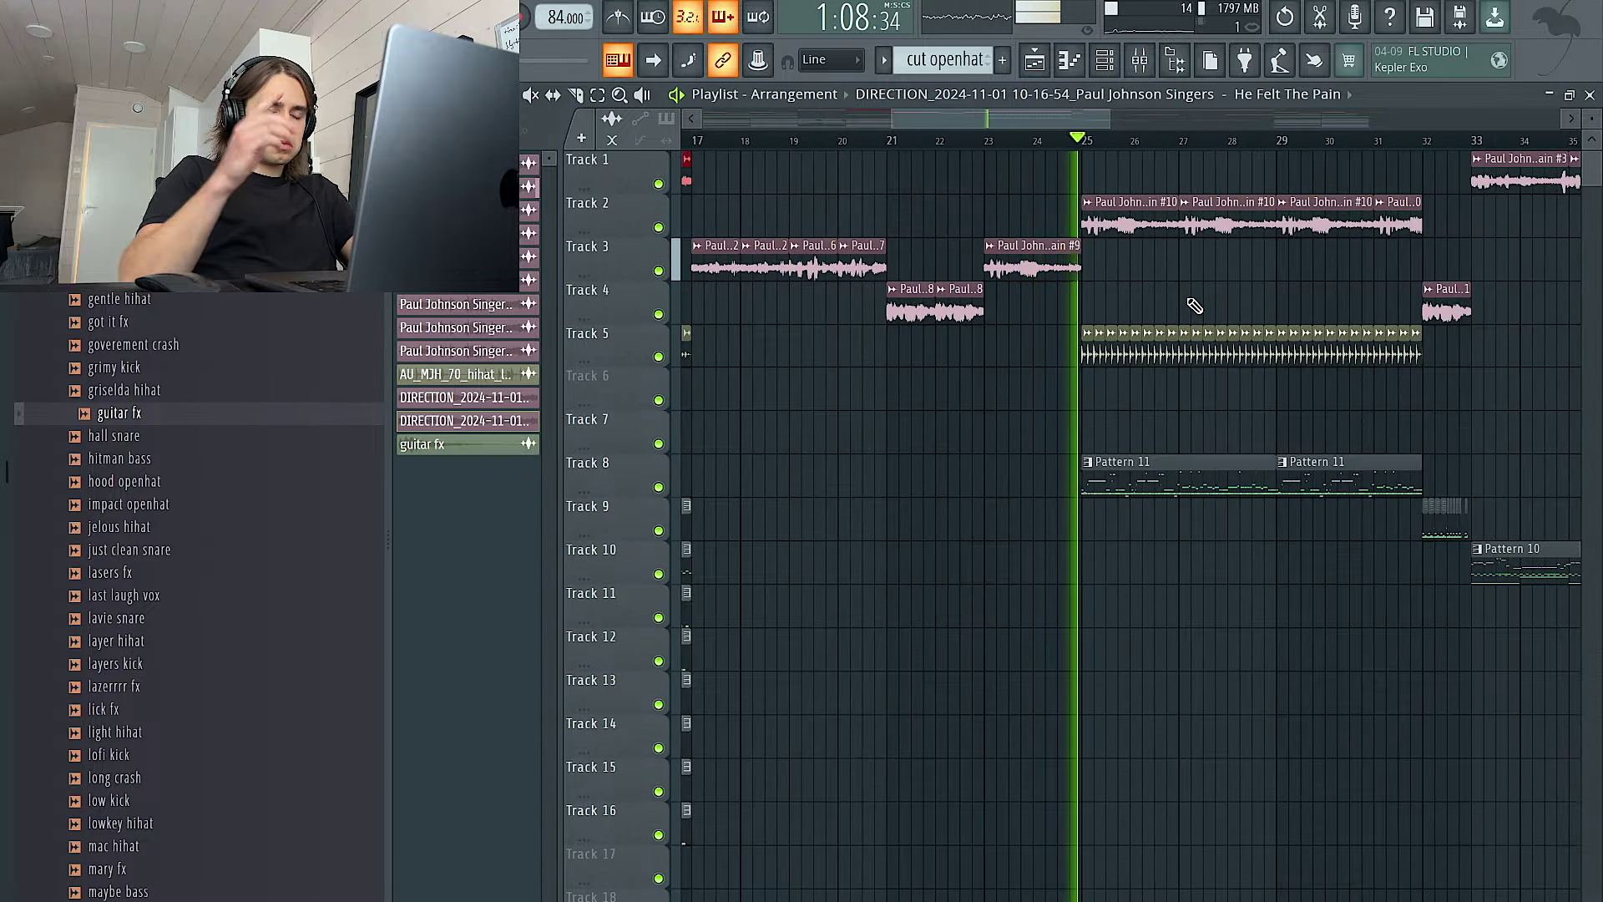
# Cut the seal snare notes out of Pattern 11
pyautogui.scroll(-5, 1197, 307)
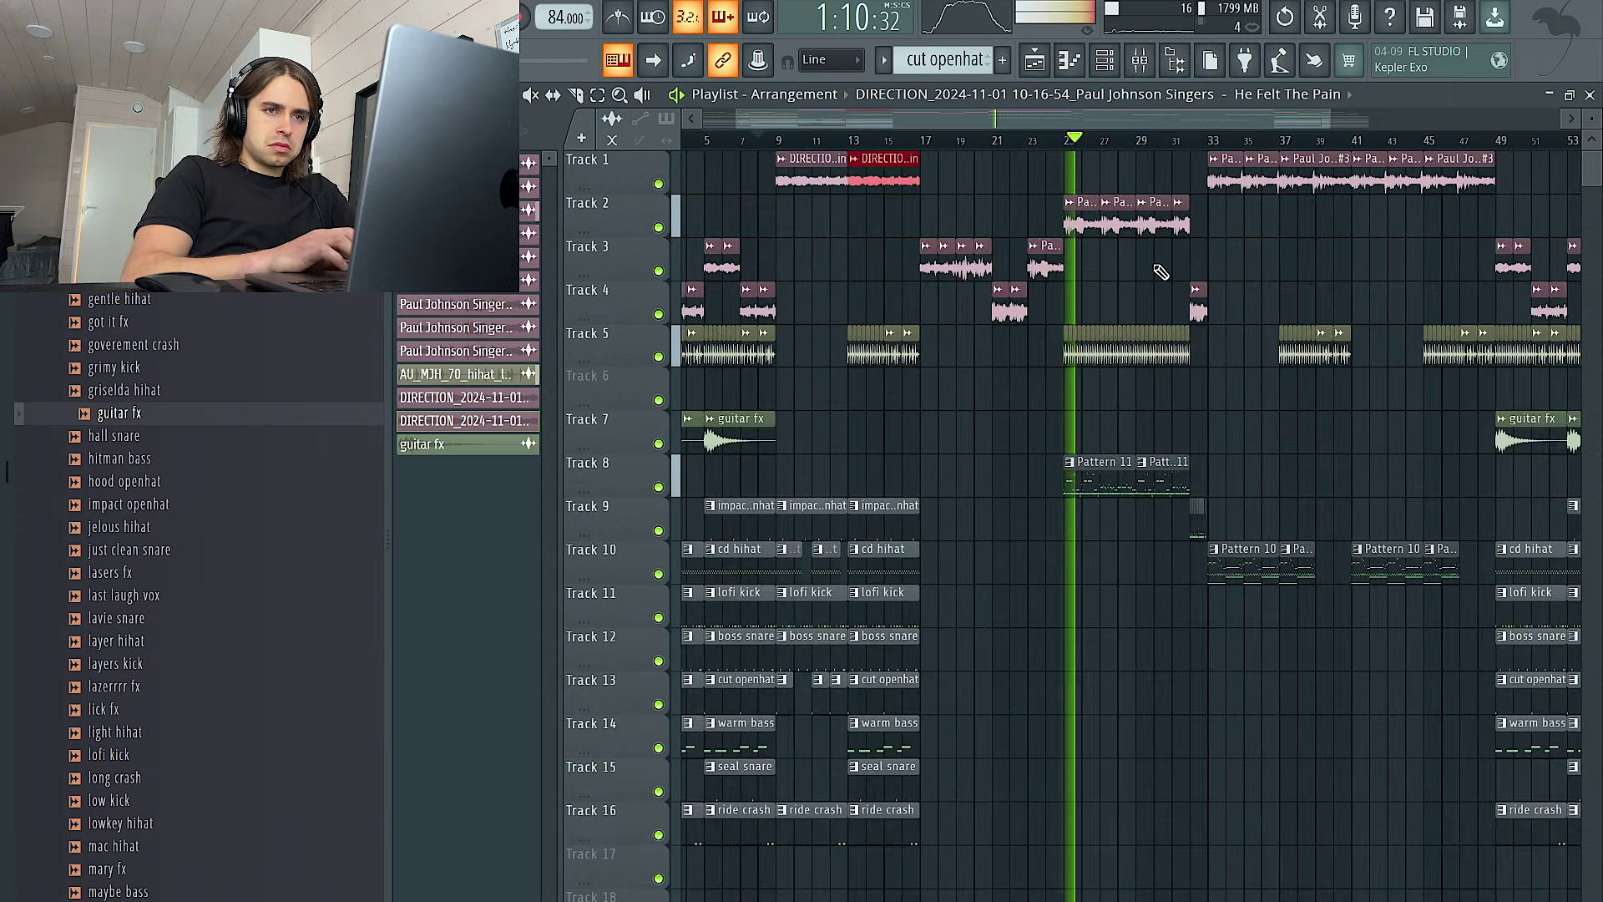
pyautogui.scroll(6, 1110, 454)
pyautogui.doubleClick(1045, 468)
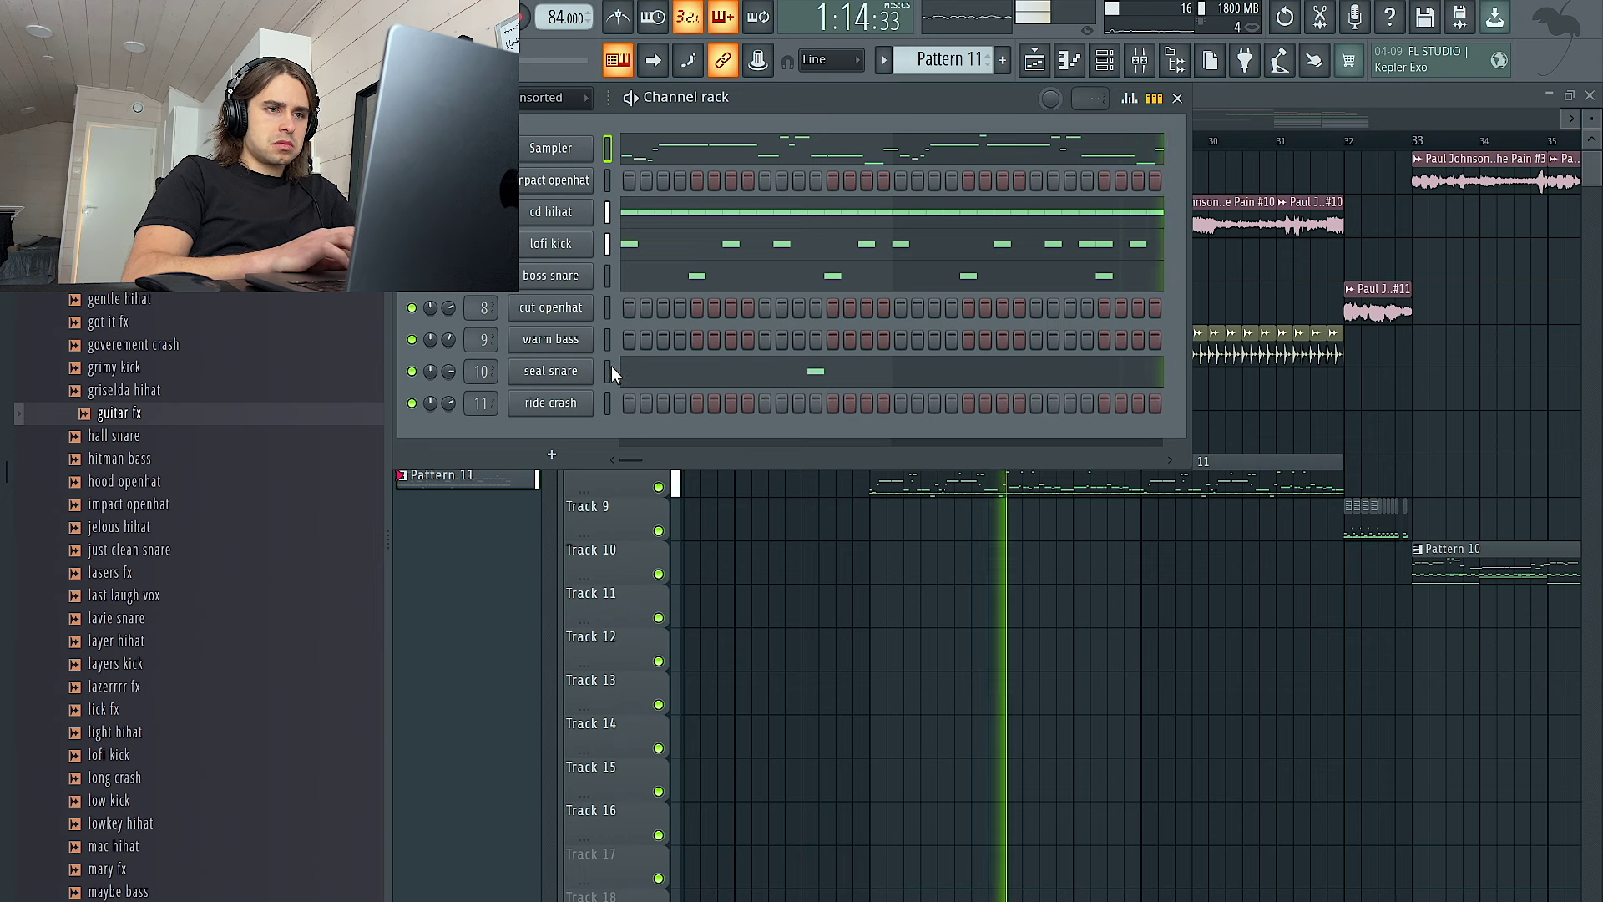
pyautogui.click(609, 370)
pyautogui.hotkey('ctrl', 'x')
pyautogui.click(962, 699)
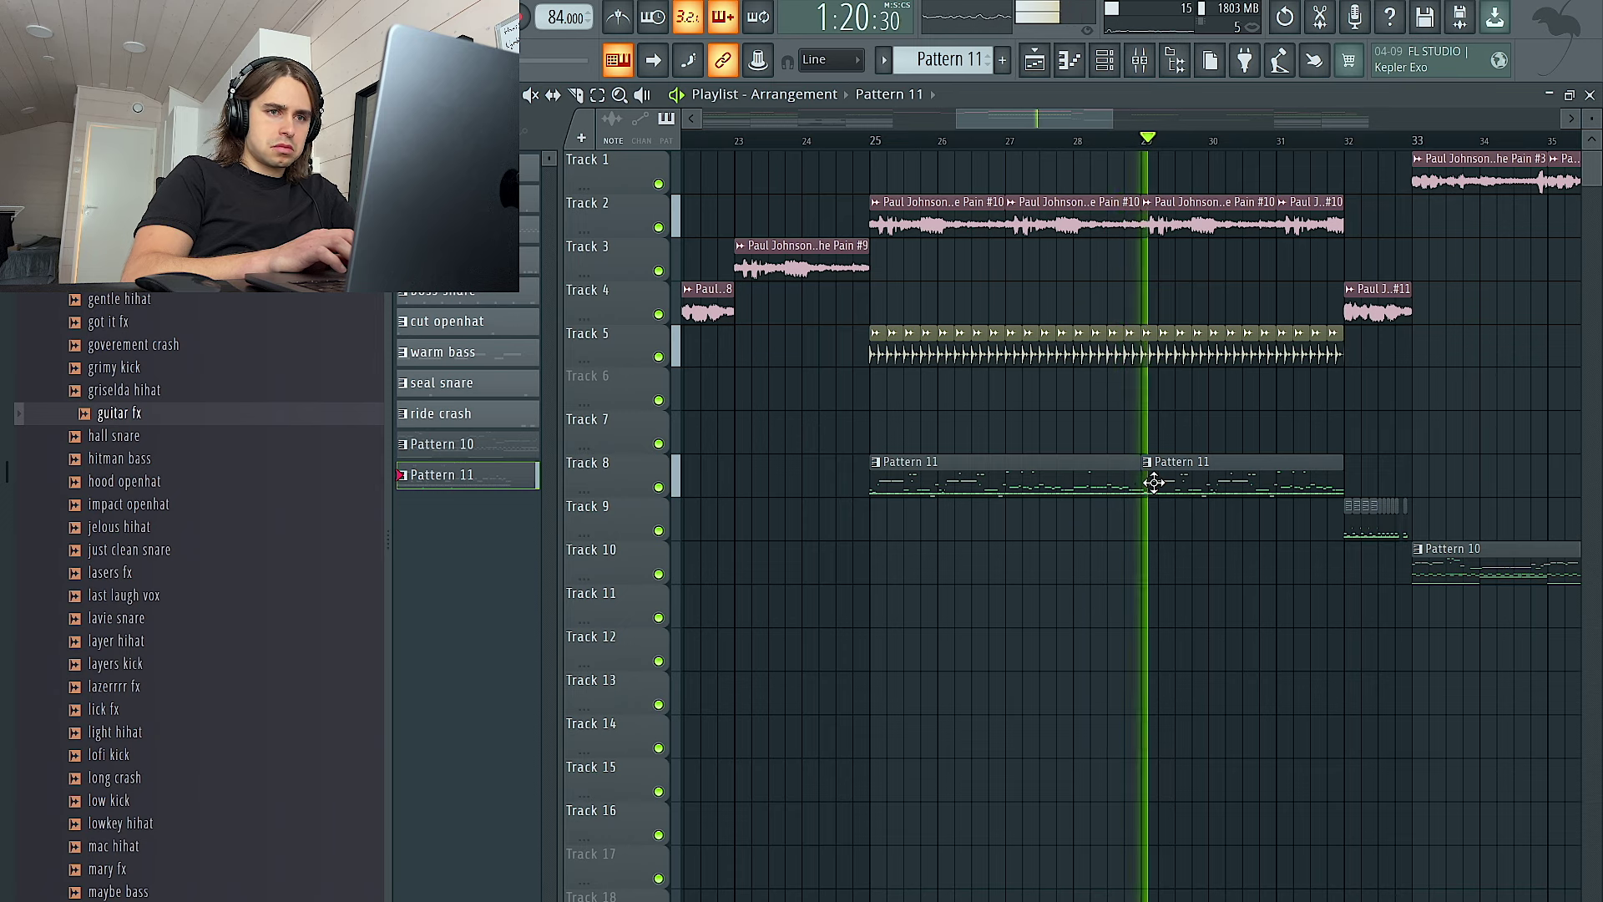
# Raise the two C4 warm bass notes in Pattern 10 to D4
pyautogui.scroll(-3, 1067, 357)
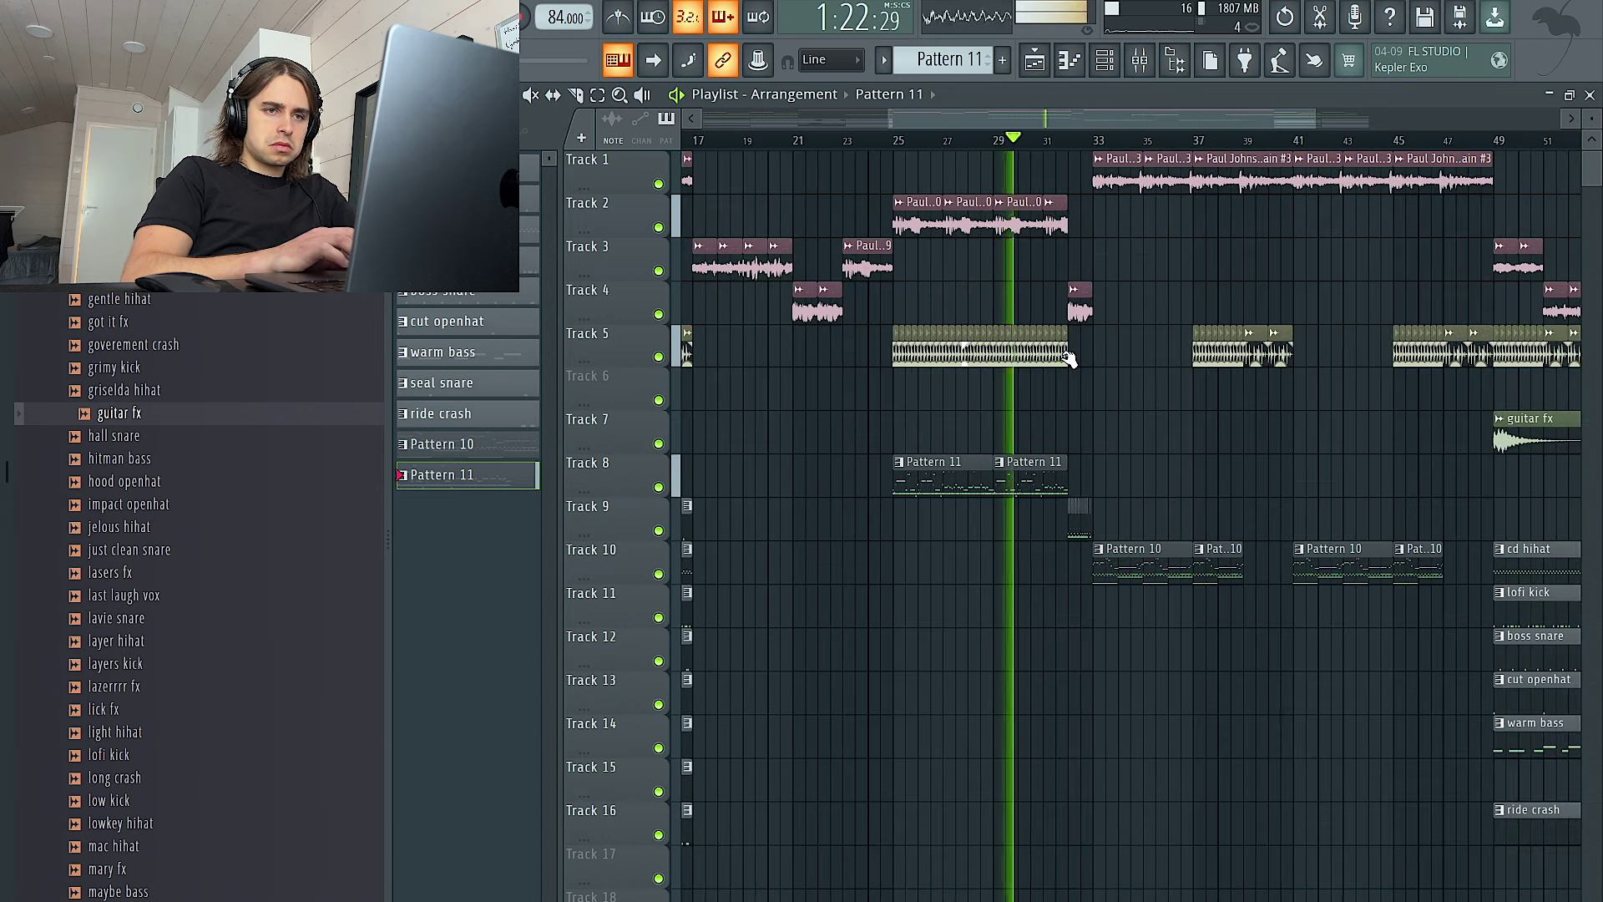
pyautogui.scroll(-3, 1048, 451)
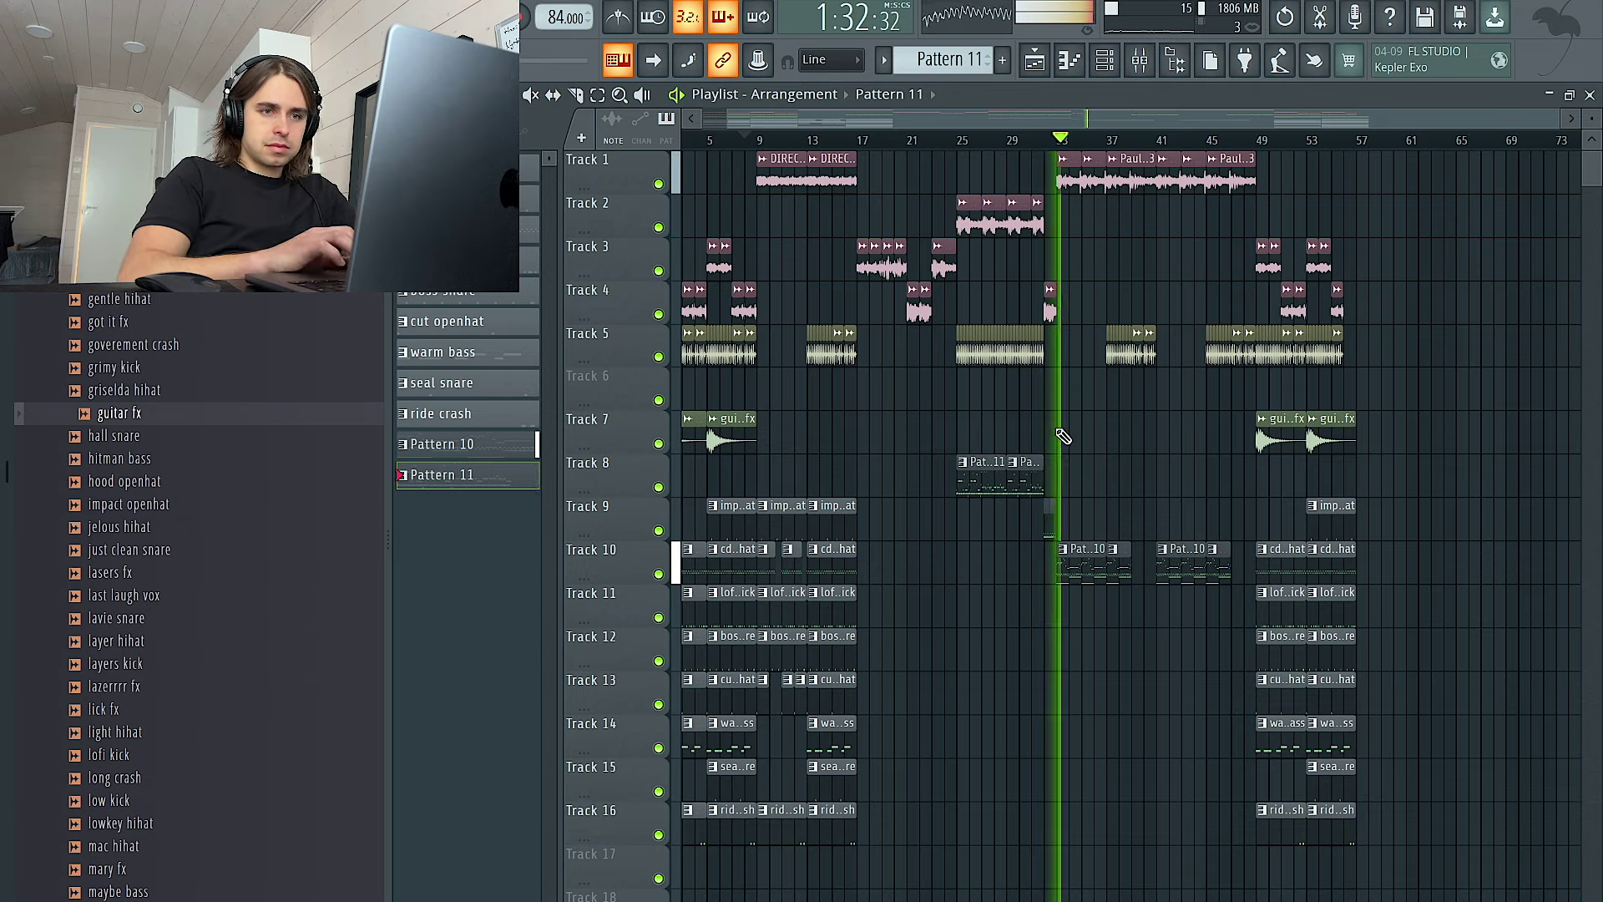
pyautogui.scroll(3, 1063, 436)
pyautogui.doubleClick(1035, 554)
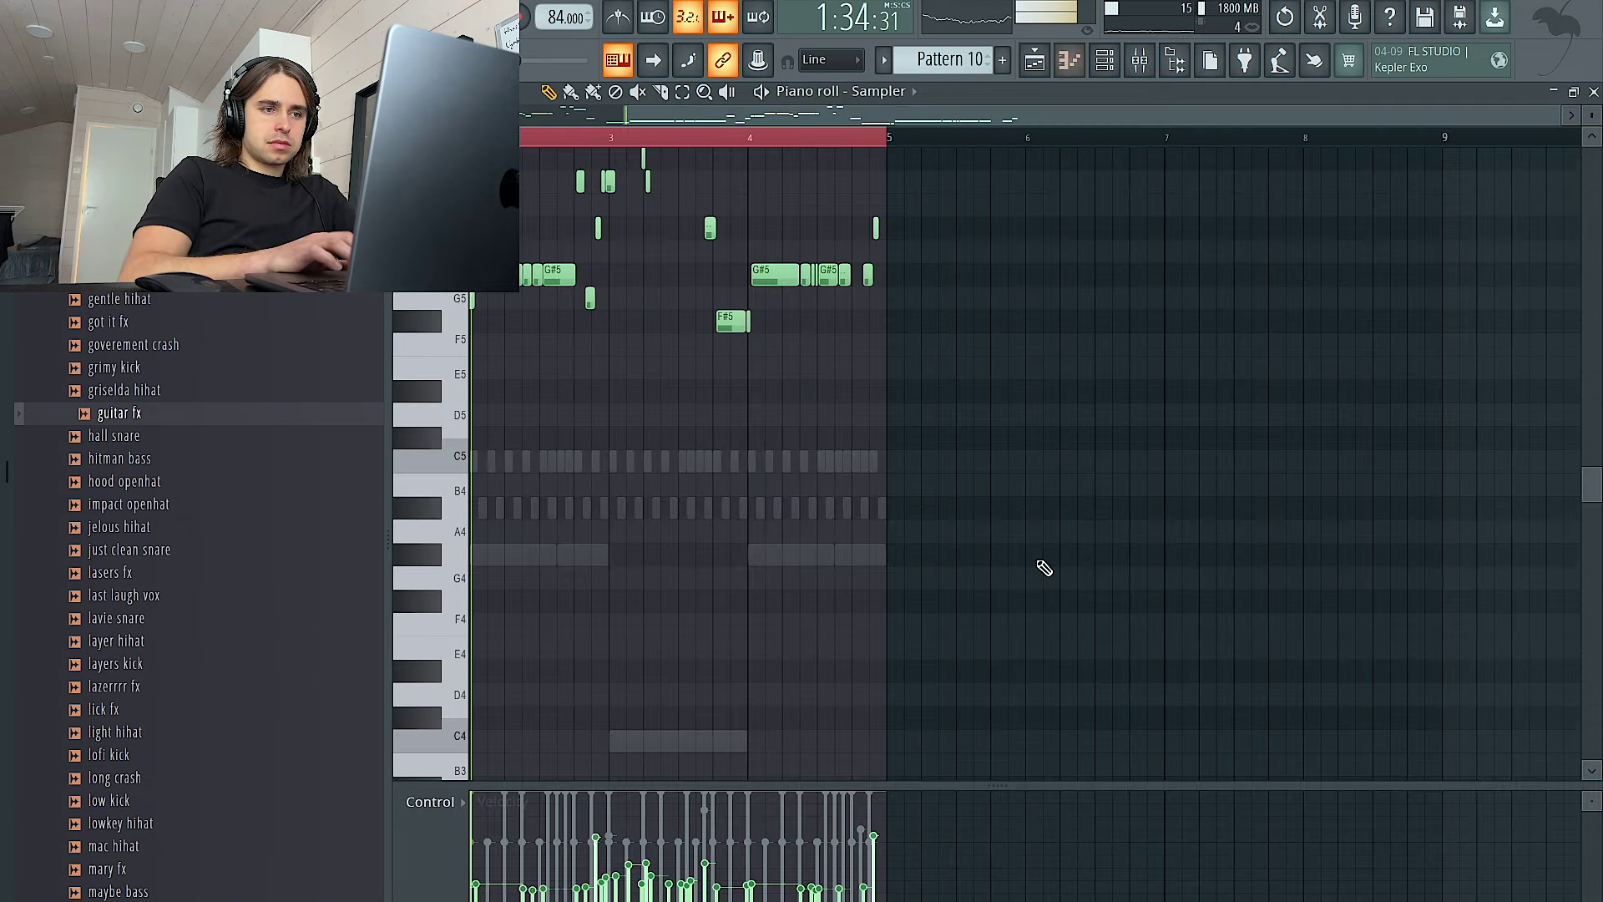
pyautogui.hscroll(-2, 1043, 568)
pyautogui.rightClick(703, 558)
pyautogui.rightClick(703, 558)
pyautogui.moveTo(918, 740); pyautogui.dragTo(497, 712)
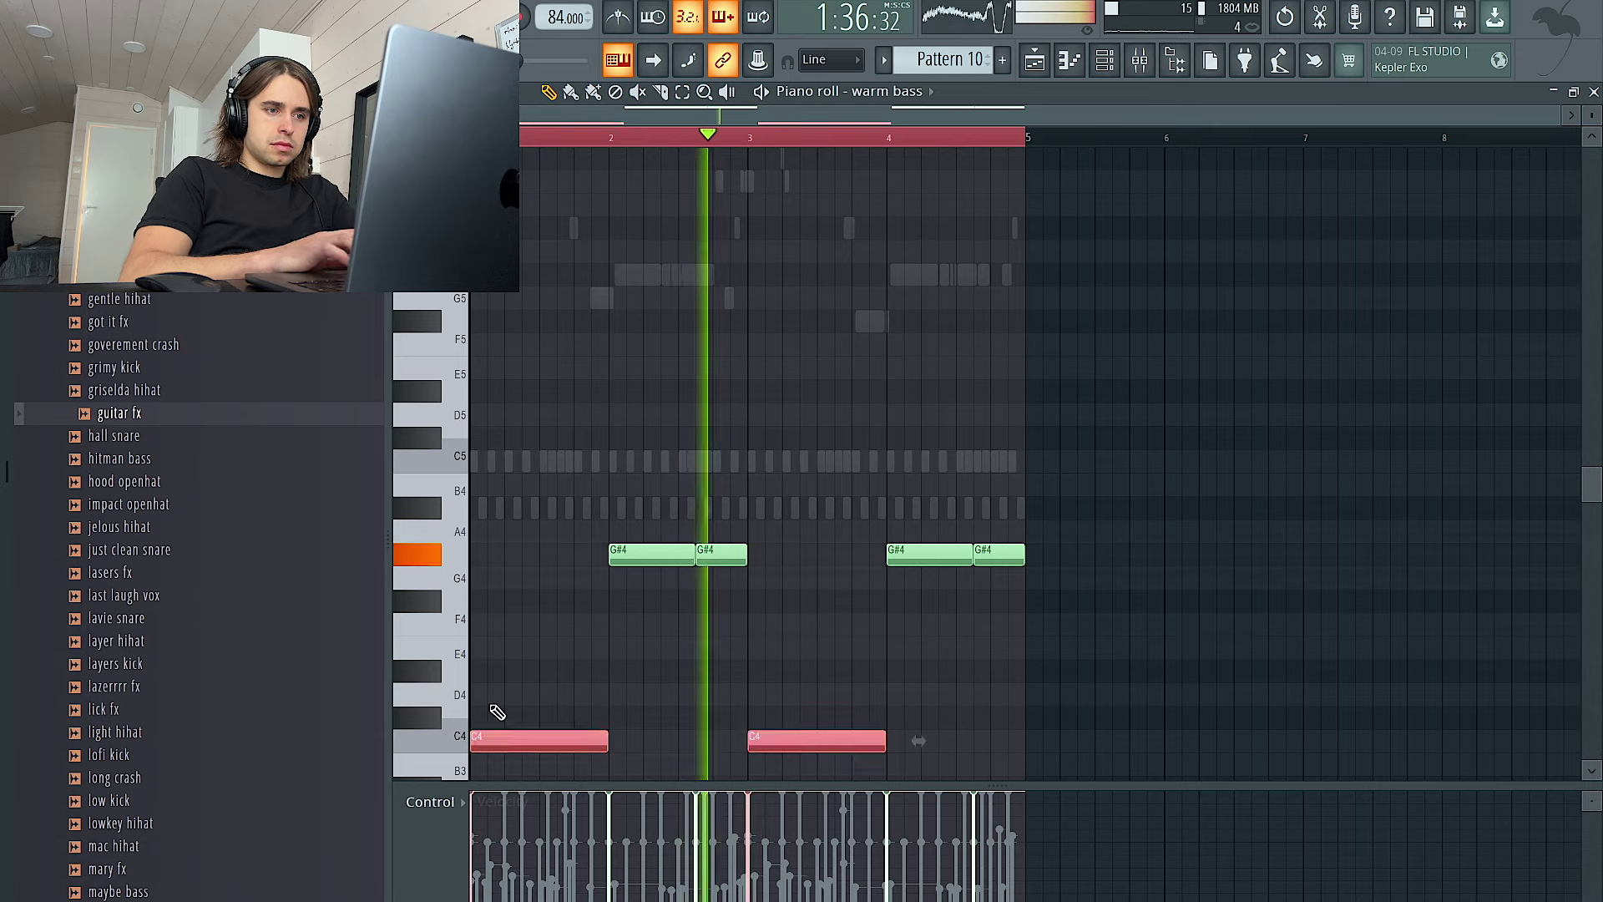
pyautogui.hotkey('shift', 'Up')
pyautogui.hotkey('shift', 'Up')
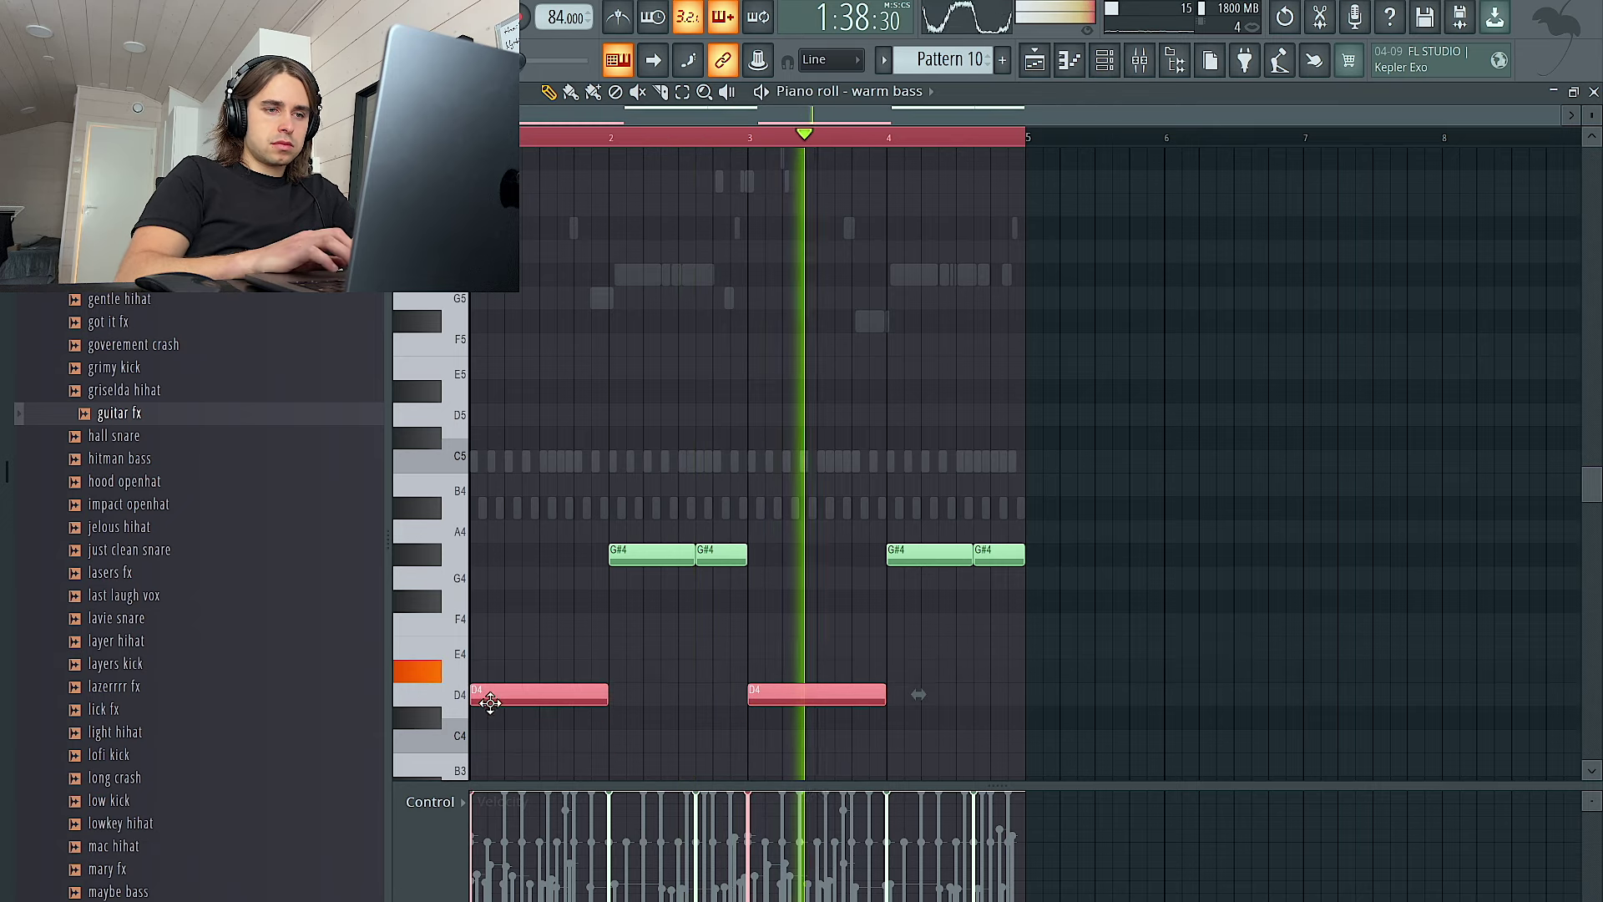
pyautogui.press('F5')
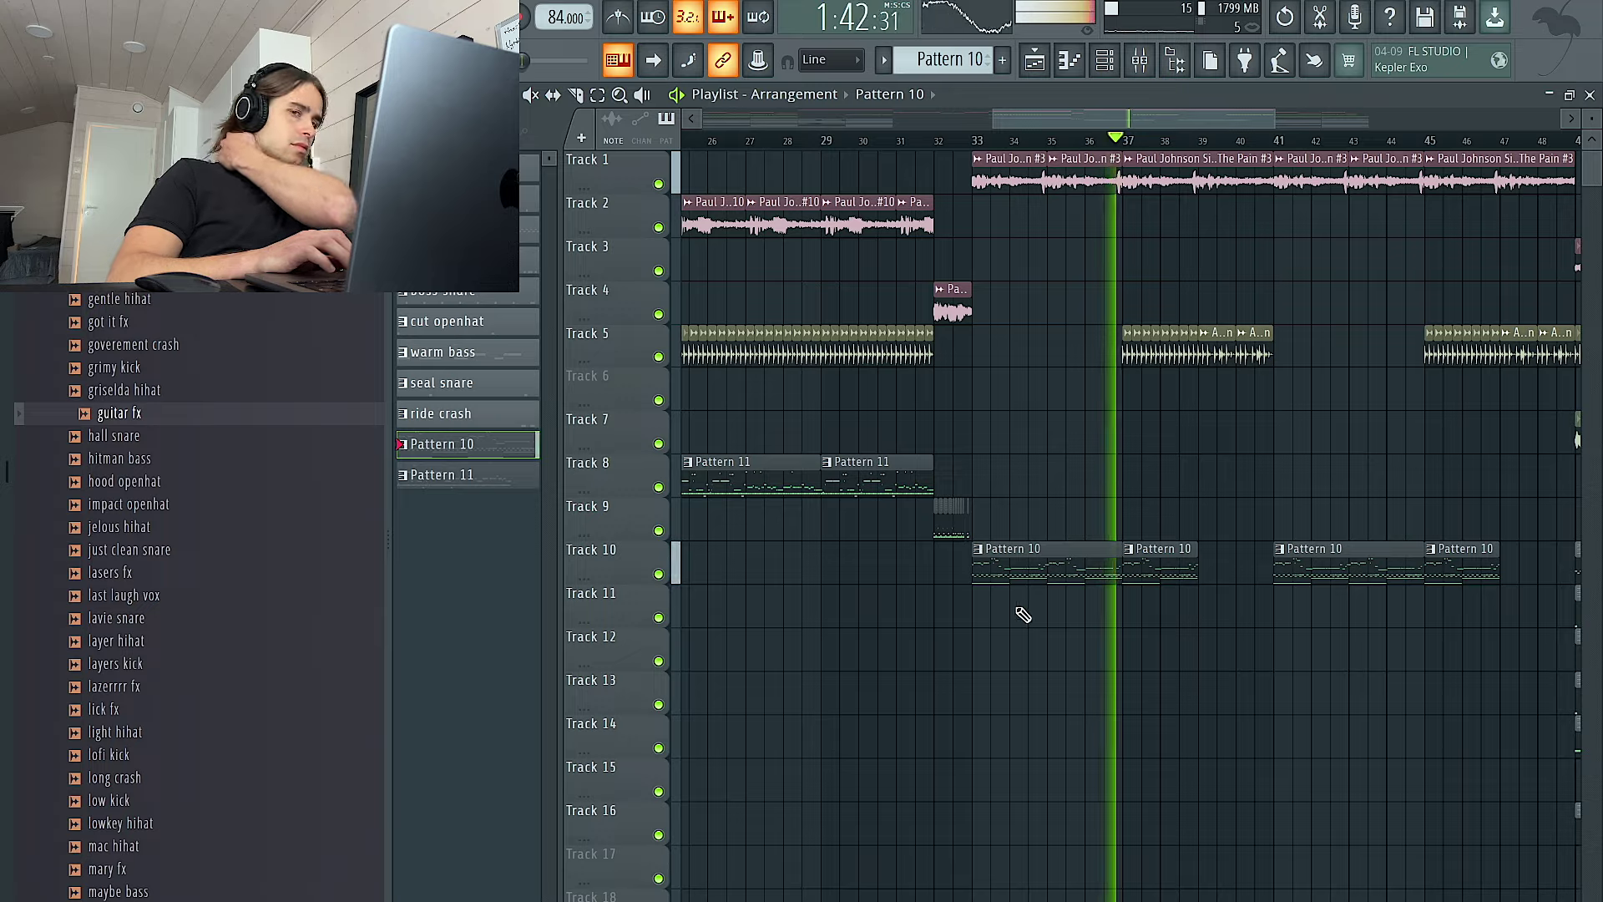
pyautogui.doubleClick(1063, 561)
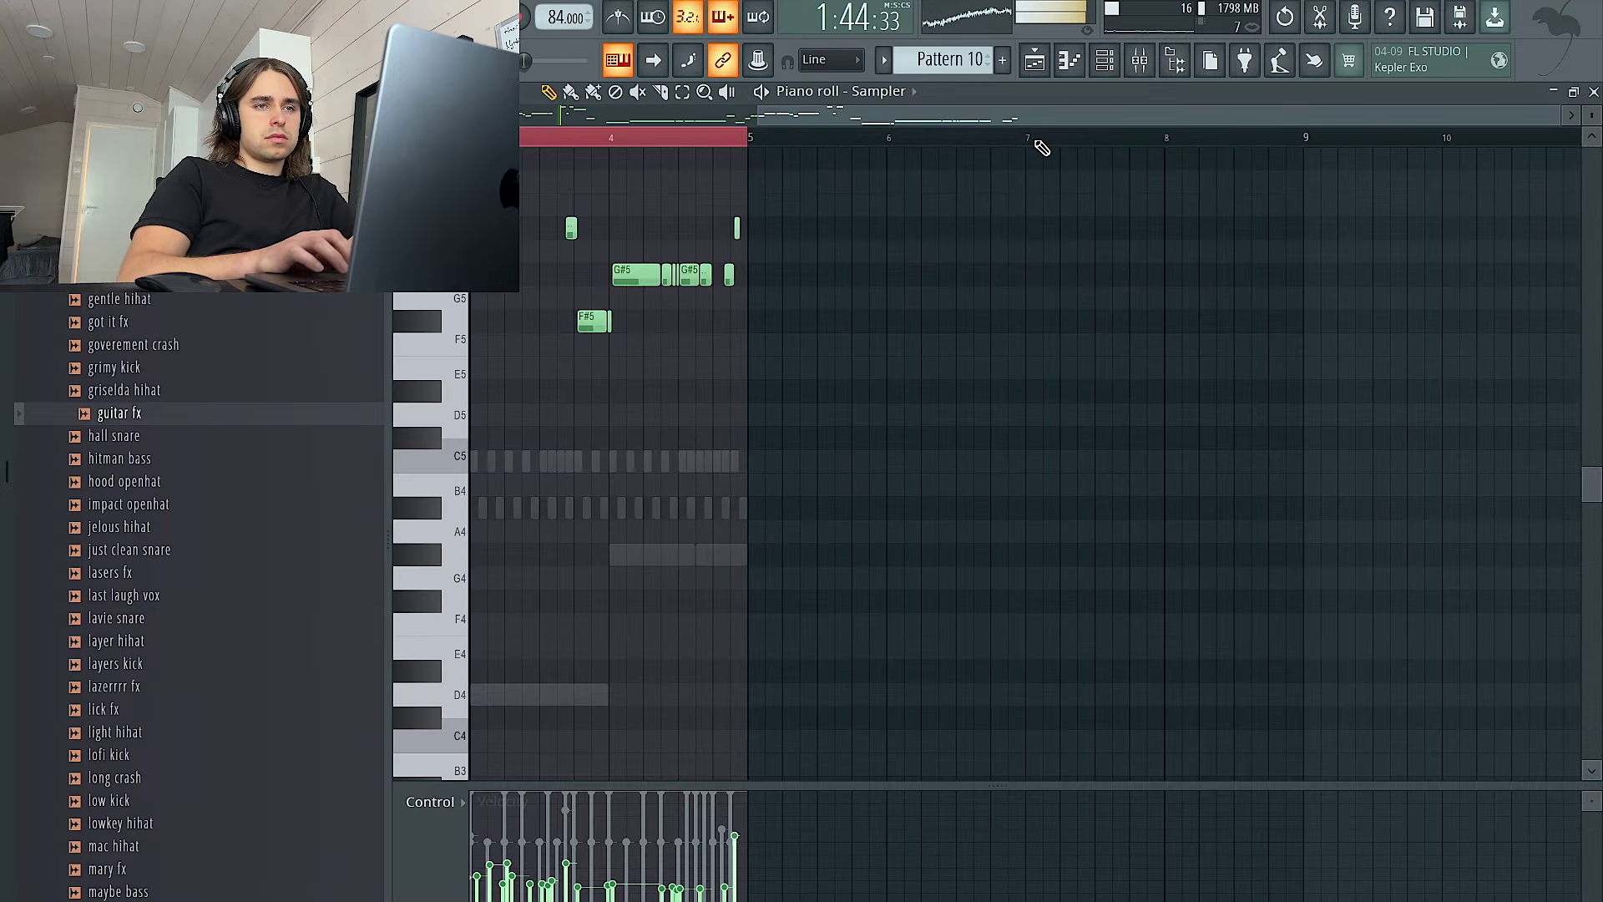
pyautogui.press('F5')
# Delete the hi-hat loop clips between bars 39 and 41 on Track 5
pyautogui.scroll(-4, 1056, 554)
pyautogui.scroll(-3, 1153, 579)
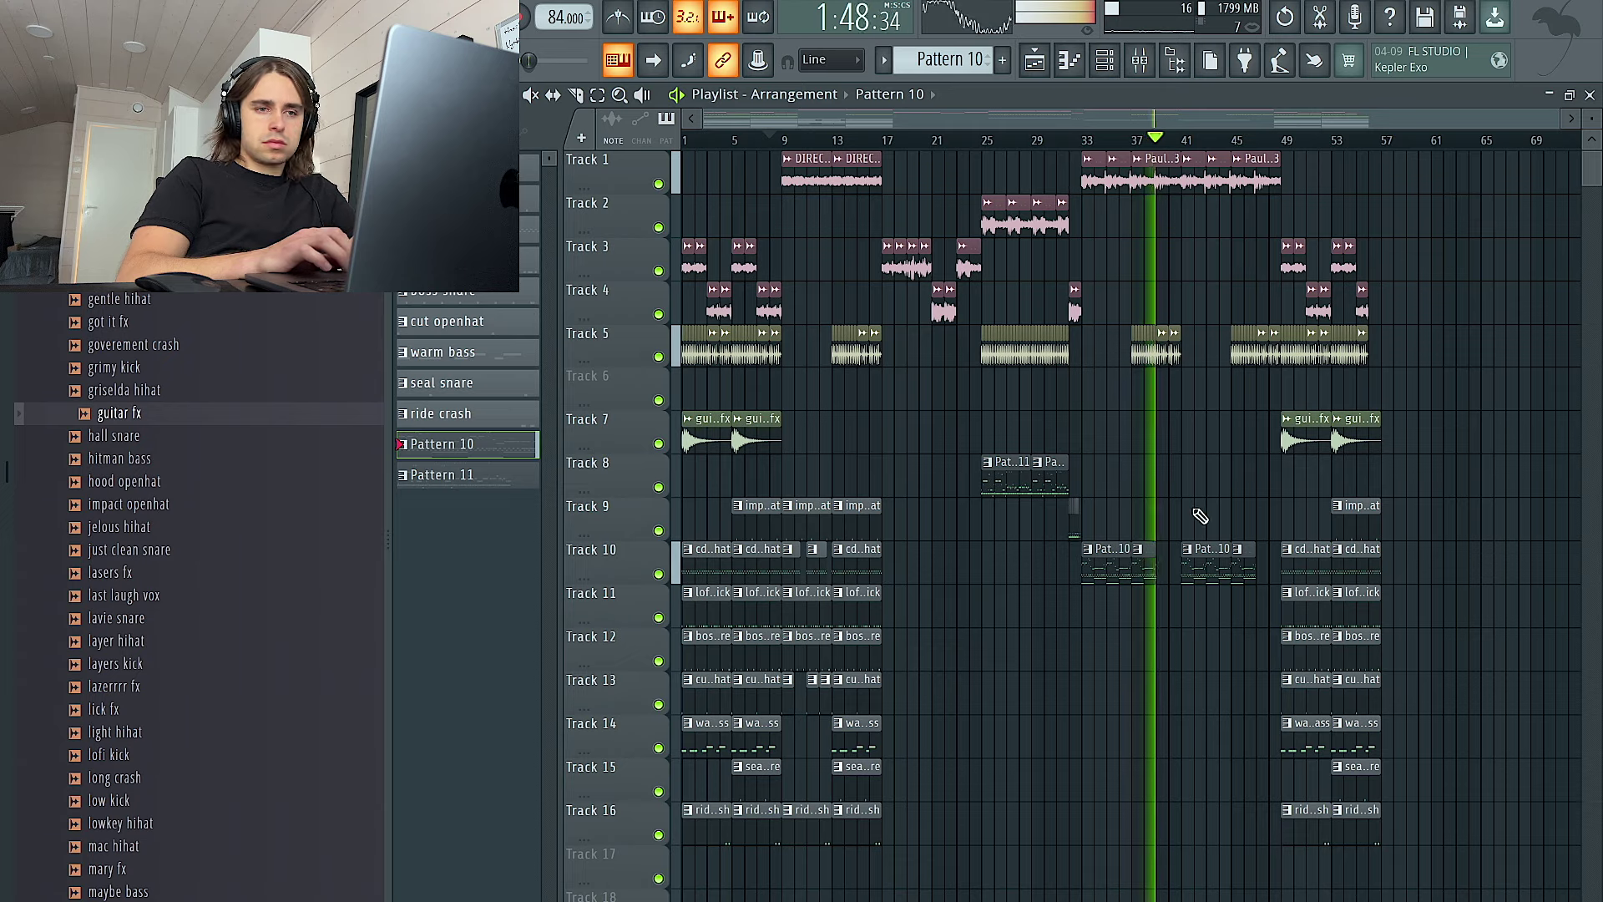
pyautogui.scroll(4, 1200, 516)
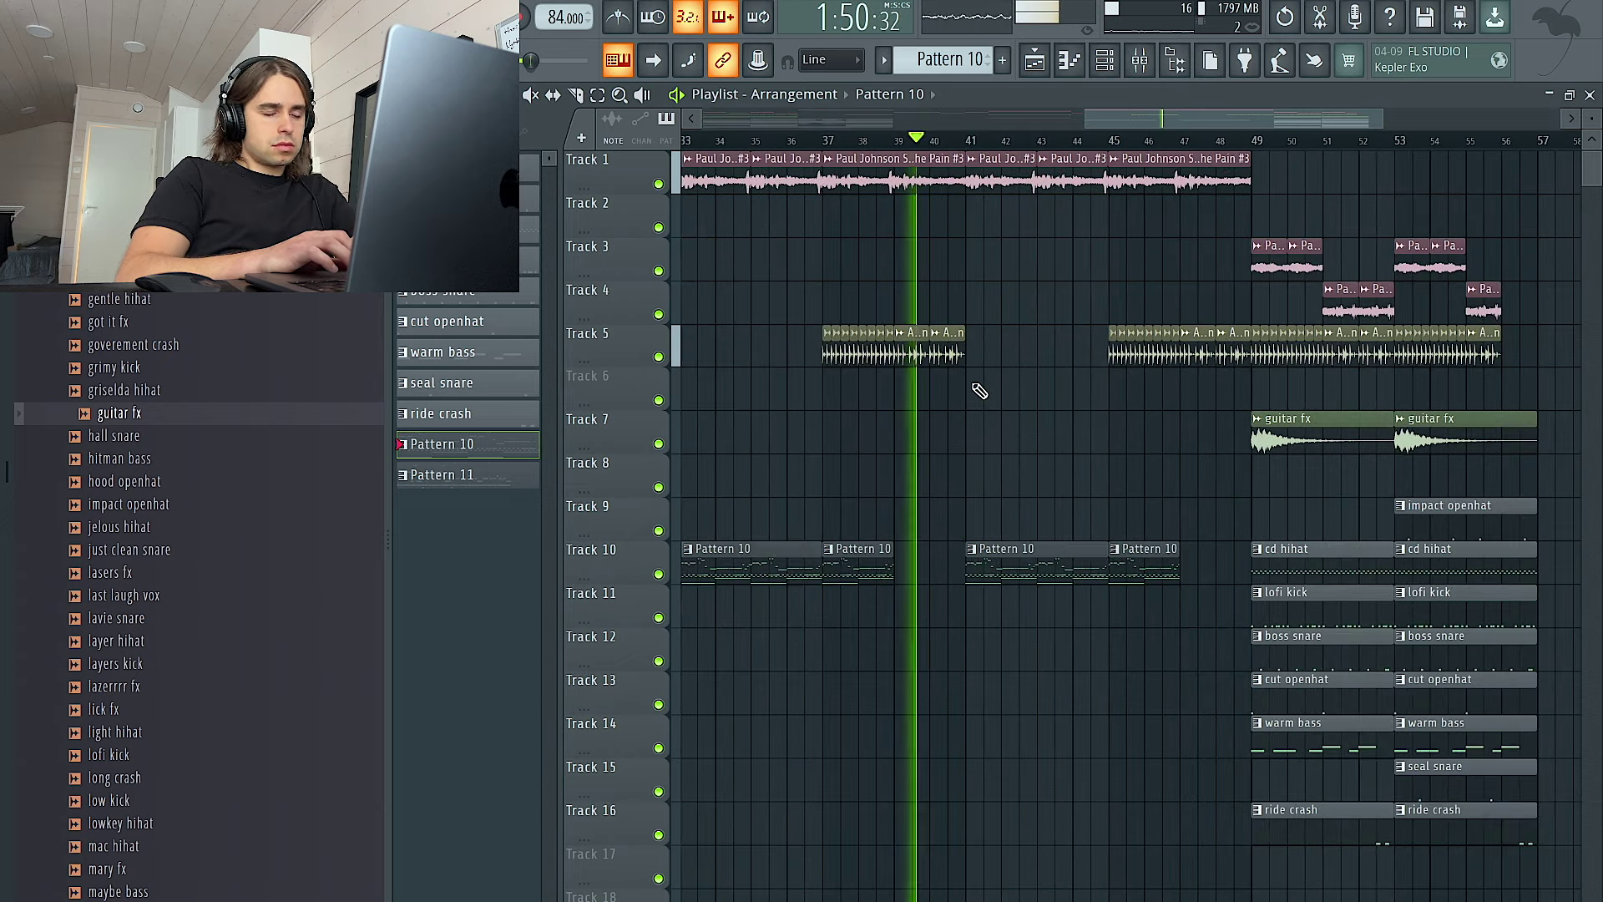
pyautogui.hotkey('ctrl', 'z')
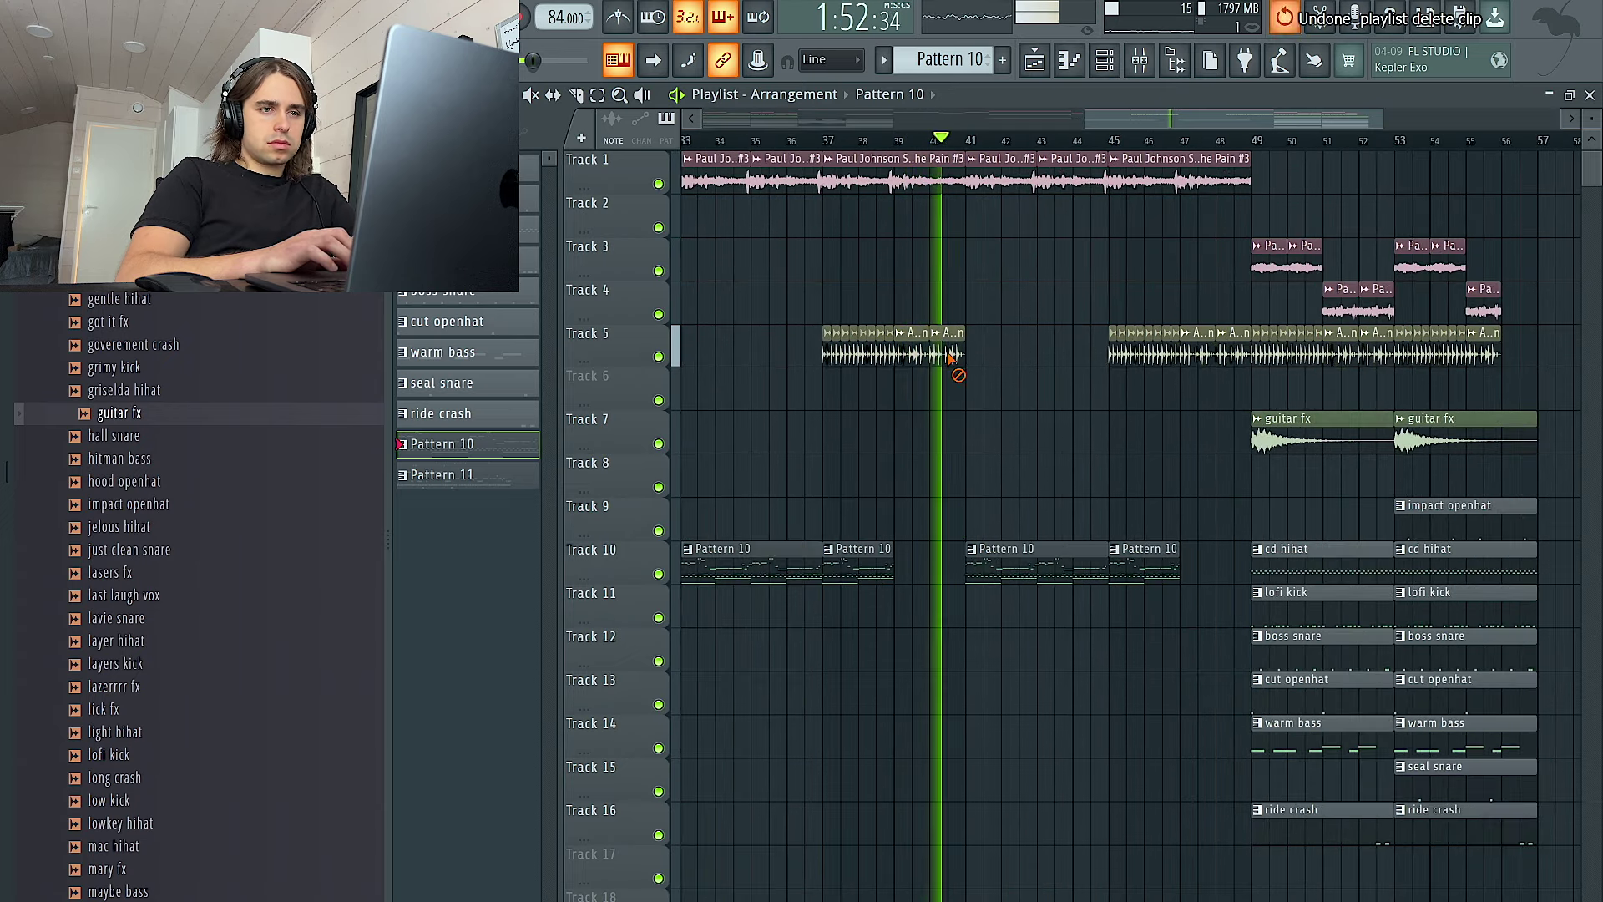
pyautogui.rightClick(950, 358)
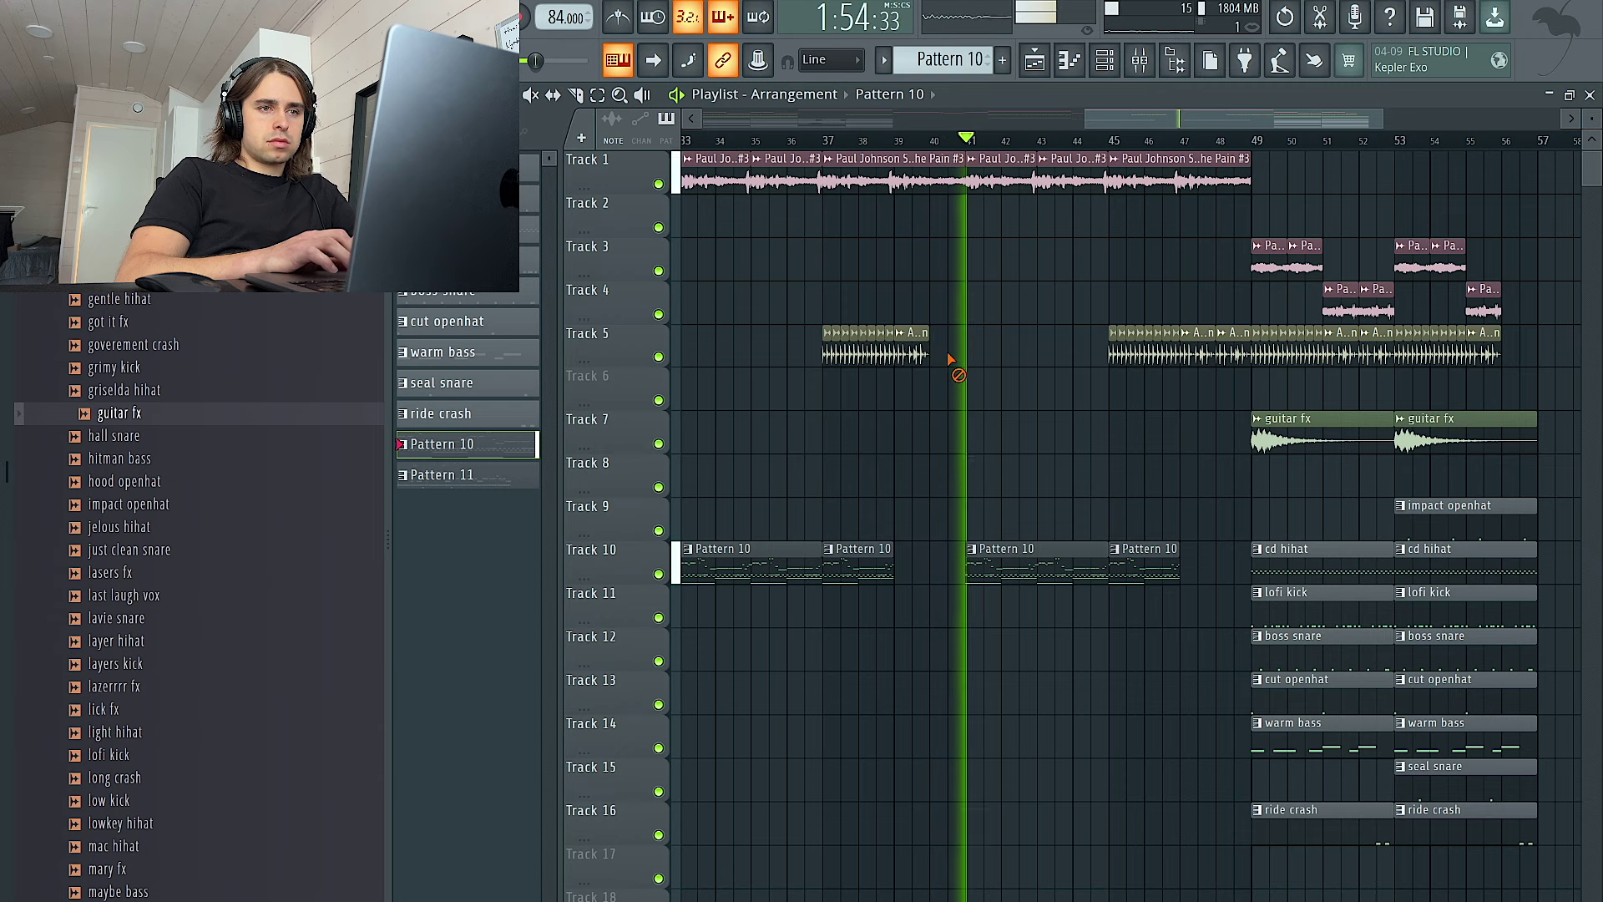
pyautogui.rightClick(924, 346)
pyautogui.click(908, 300)
pyautogui.rightClick(915, 342)
# Copy the hi-hat loop clips from bars 45 to 47 on Track 5 to bar 41 and duplicate them up to bar 45
pyautogui.moveTo(1057, 331); pyautogui.dragTo(1177, 371)
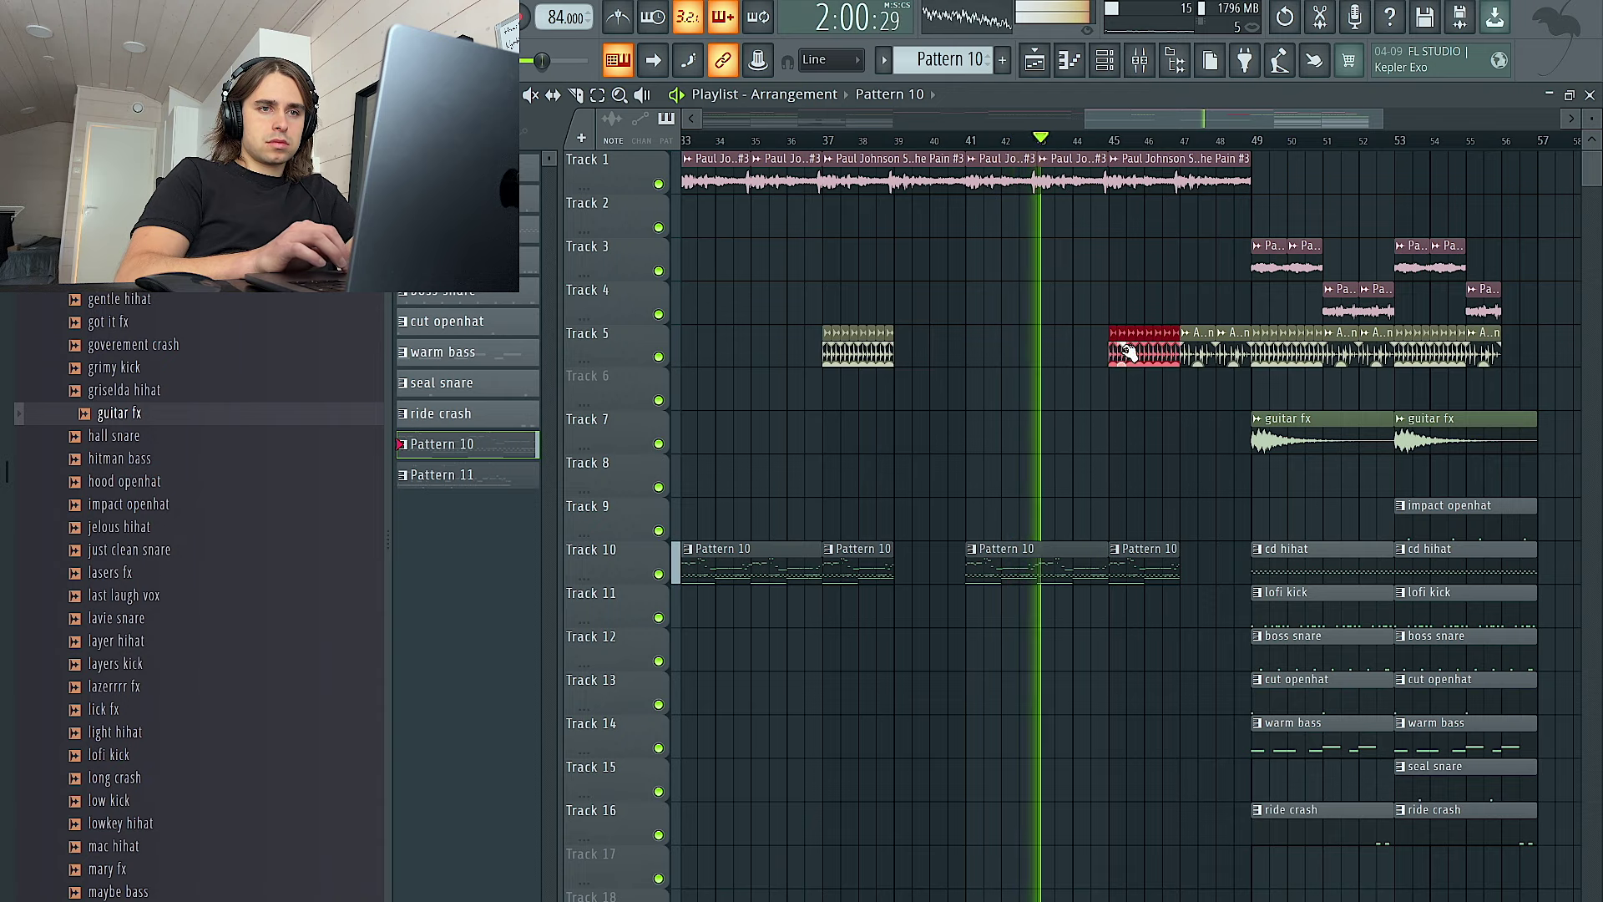
pyautogui.scroll(2, 1120, 365)
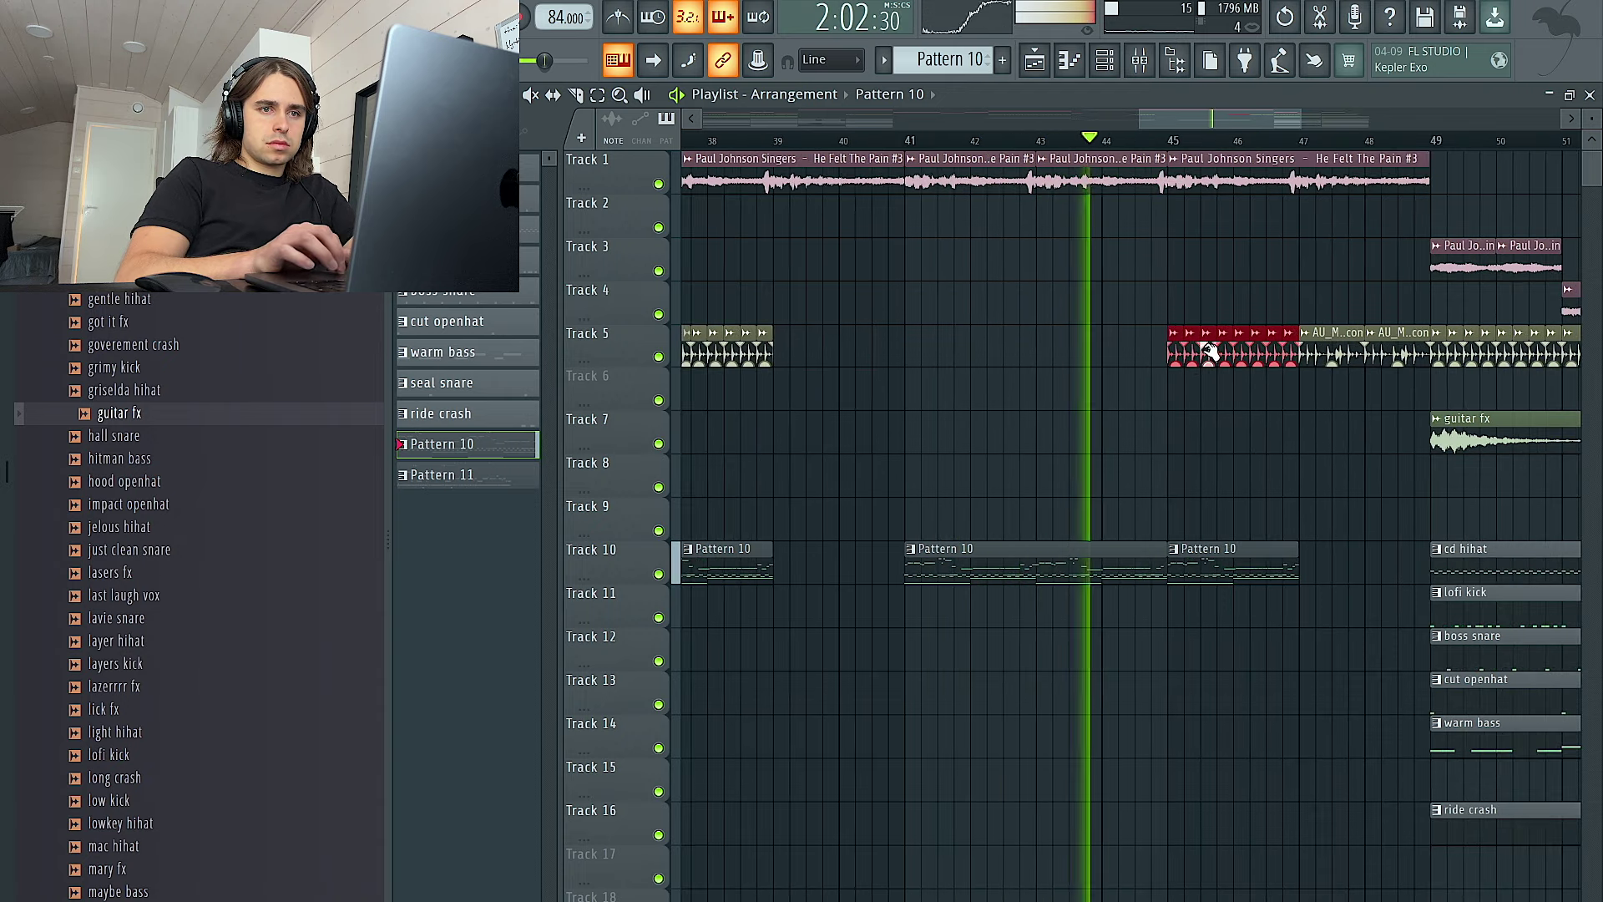
pyautogui.scroll(2, 1181, 349)
pyautogui.moveTo(1174, 350); pyautogui.dragTo(948, 351)
pyautogui.hotkey('ctrl', 'b')
pyautogui.scroll(-6, 1116, 376)
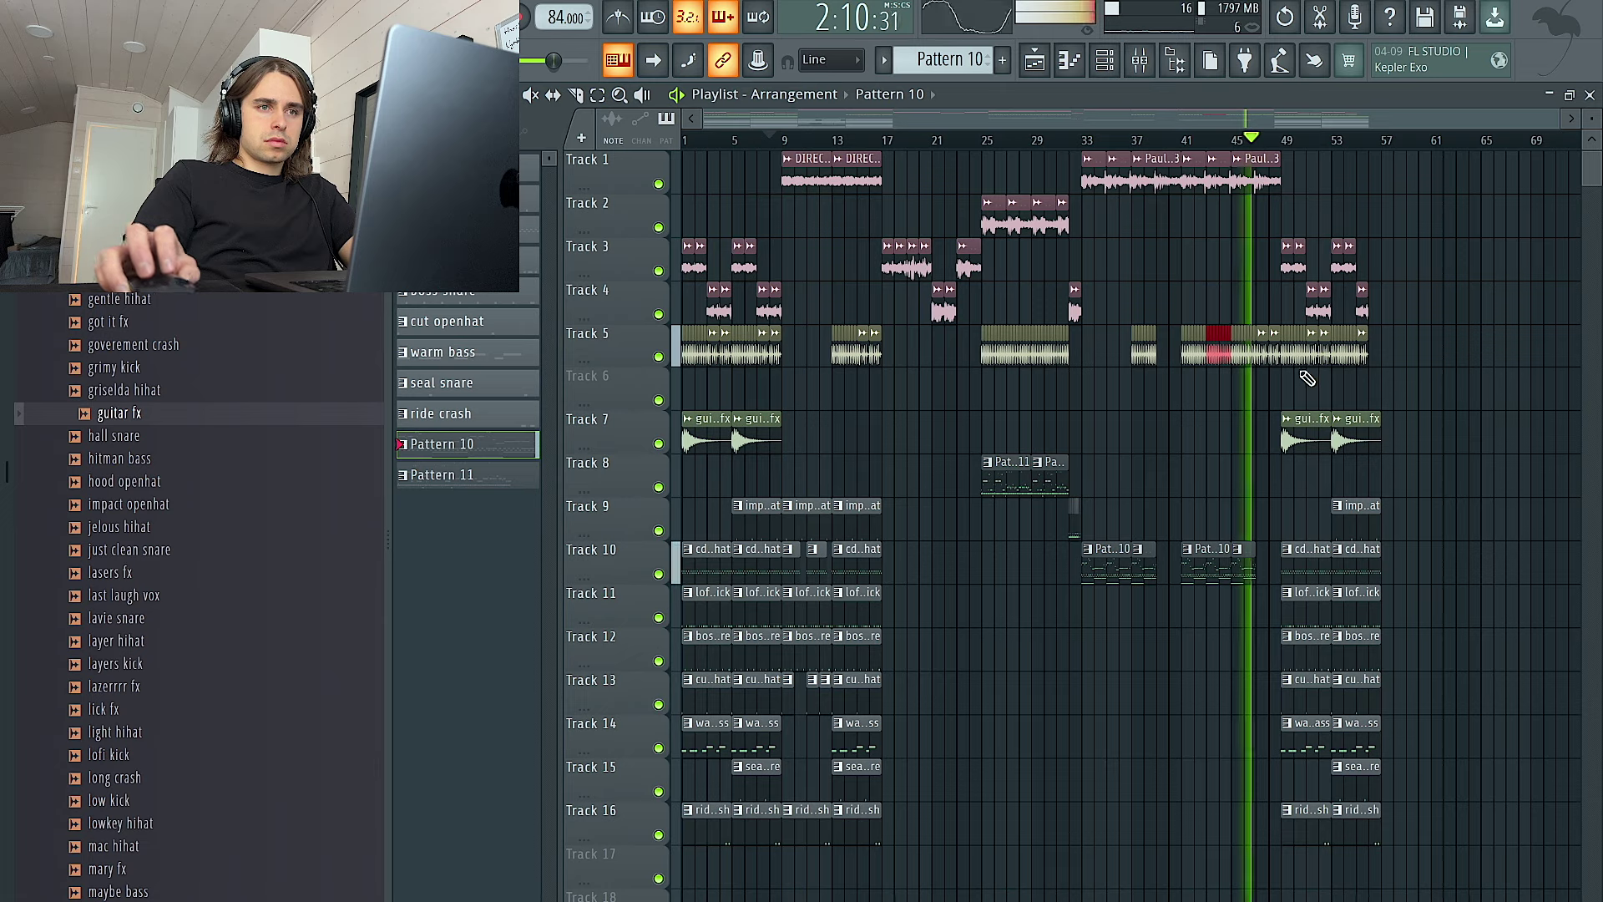
pyautogui.click(1106, 59)
pyautogui.press('F6')
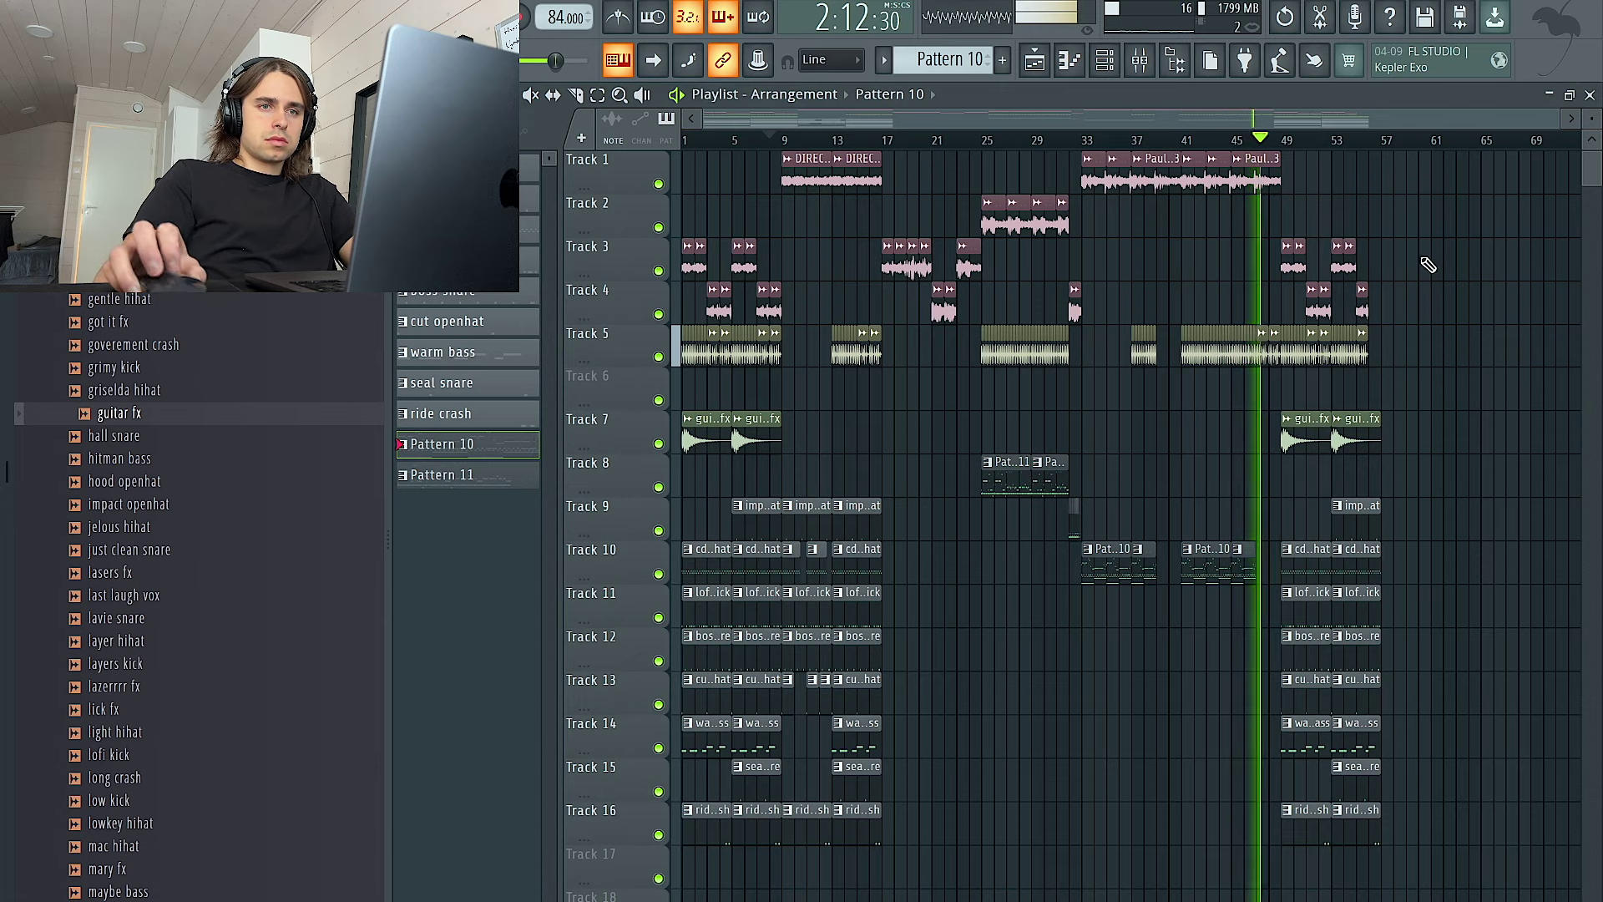
# Duplicate all clips of the closing section from bars 49 to 57, placing the copy at bar 57
pyautogui.scroll(4, 1424, 261)
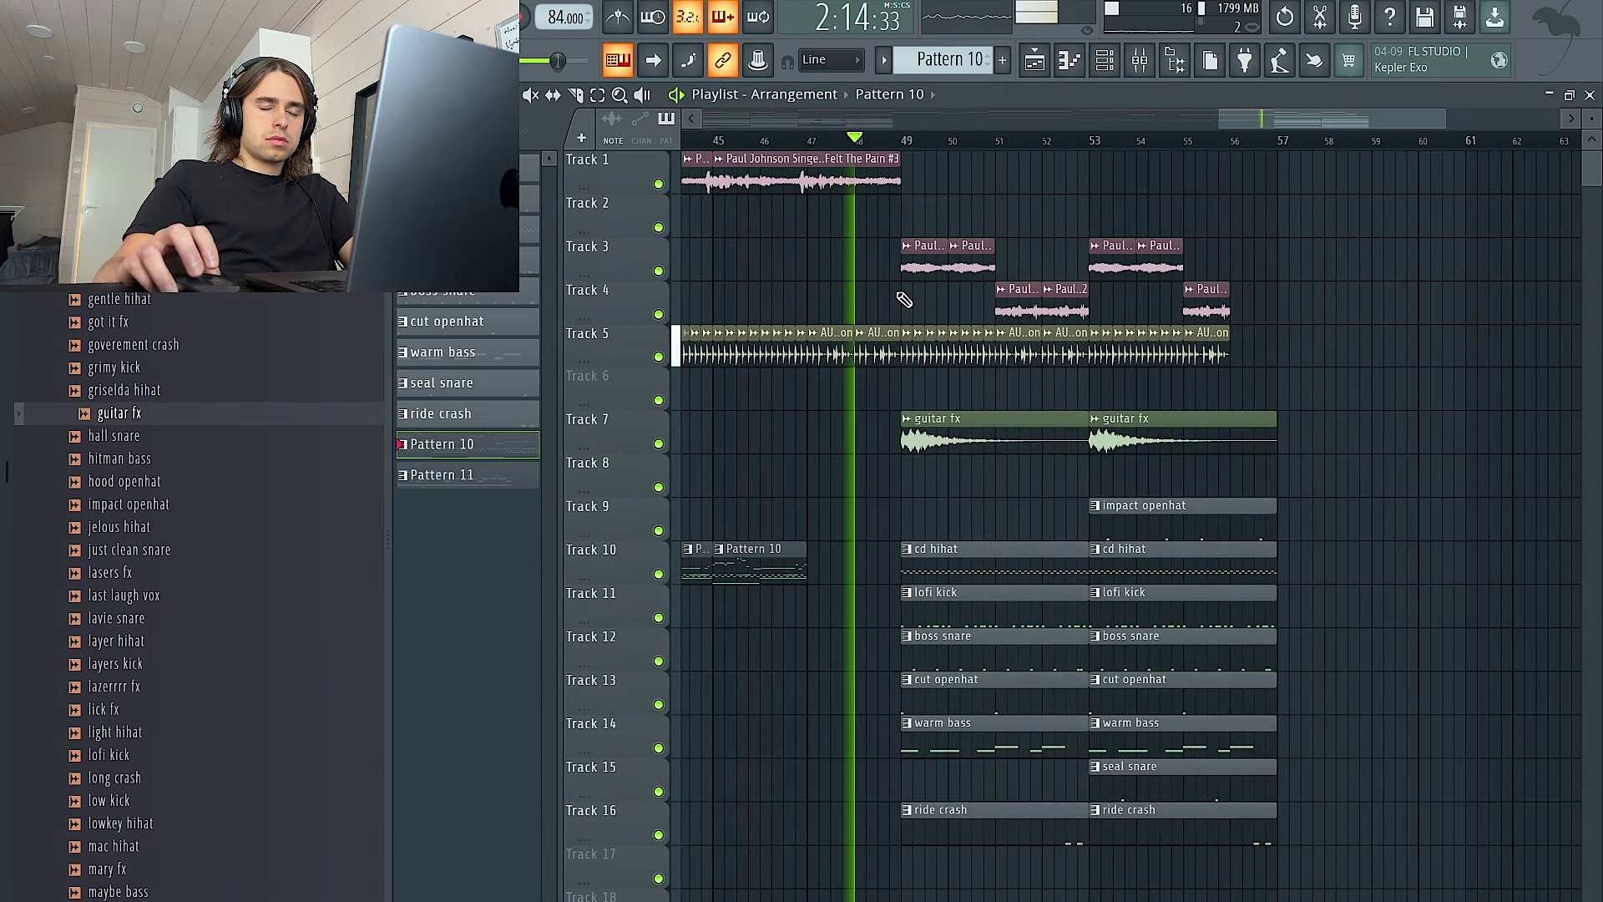
pyautogui.hscroll(2, 901, 297)
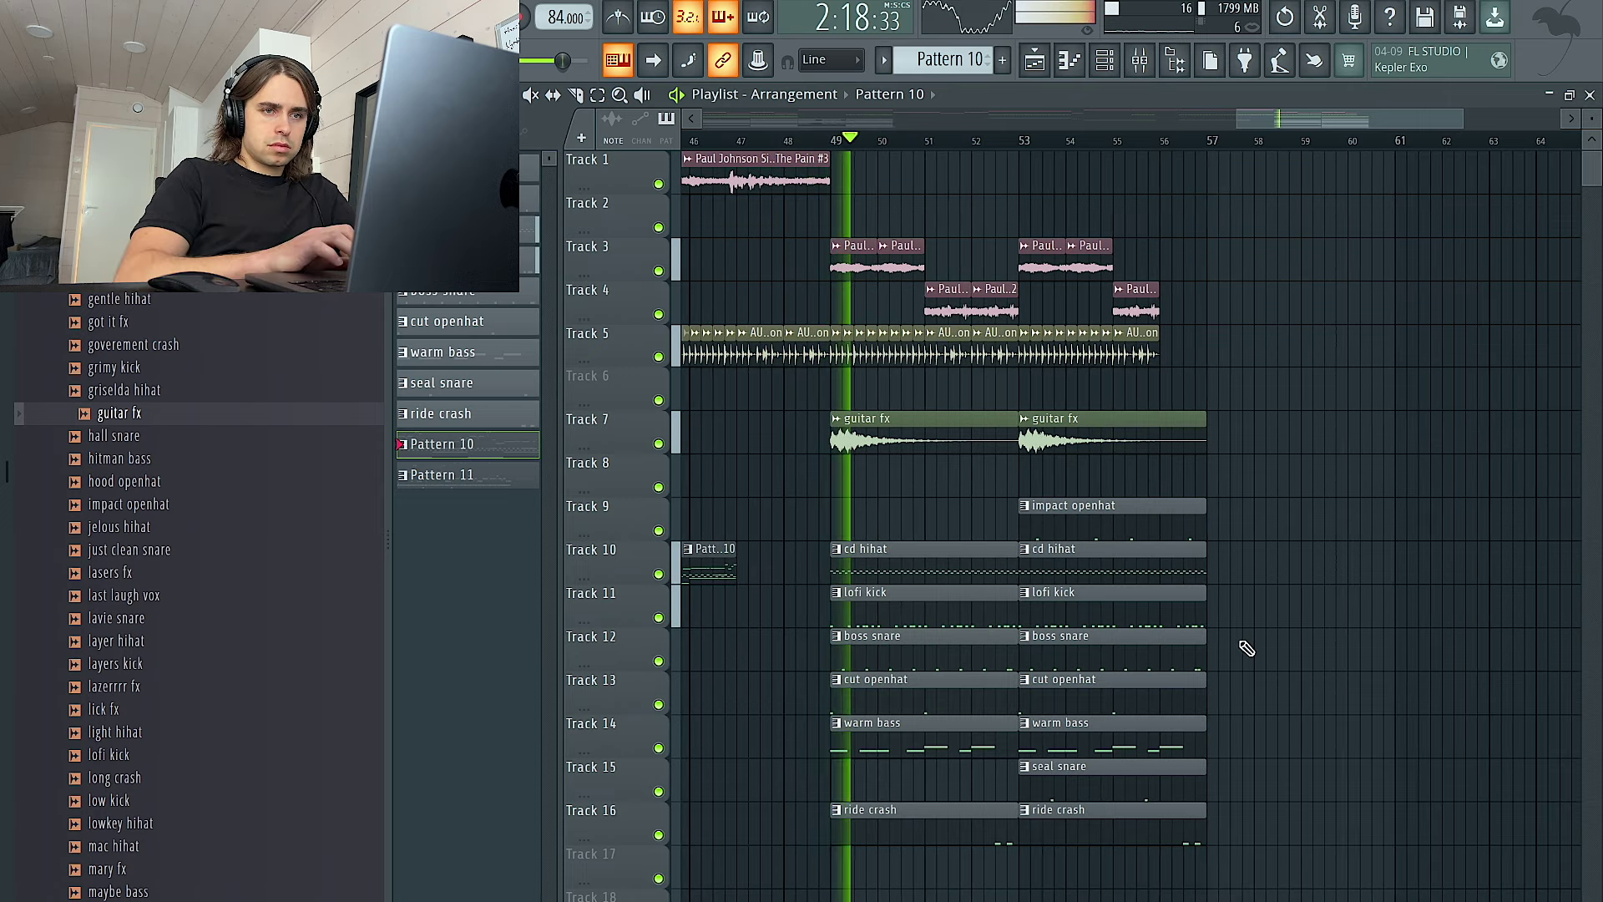
pyautogui.moveTo(1290, 843); pyautogui.dragTo(845, 256)
pyautogui.hotkey('ctrl', 'b')
pyautogui.hscroll(2, 1255, 281)
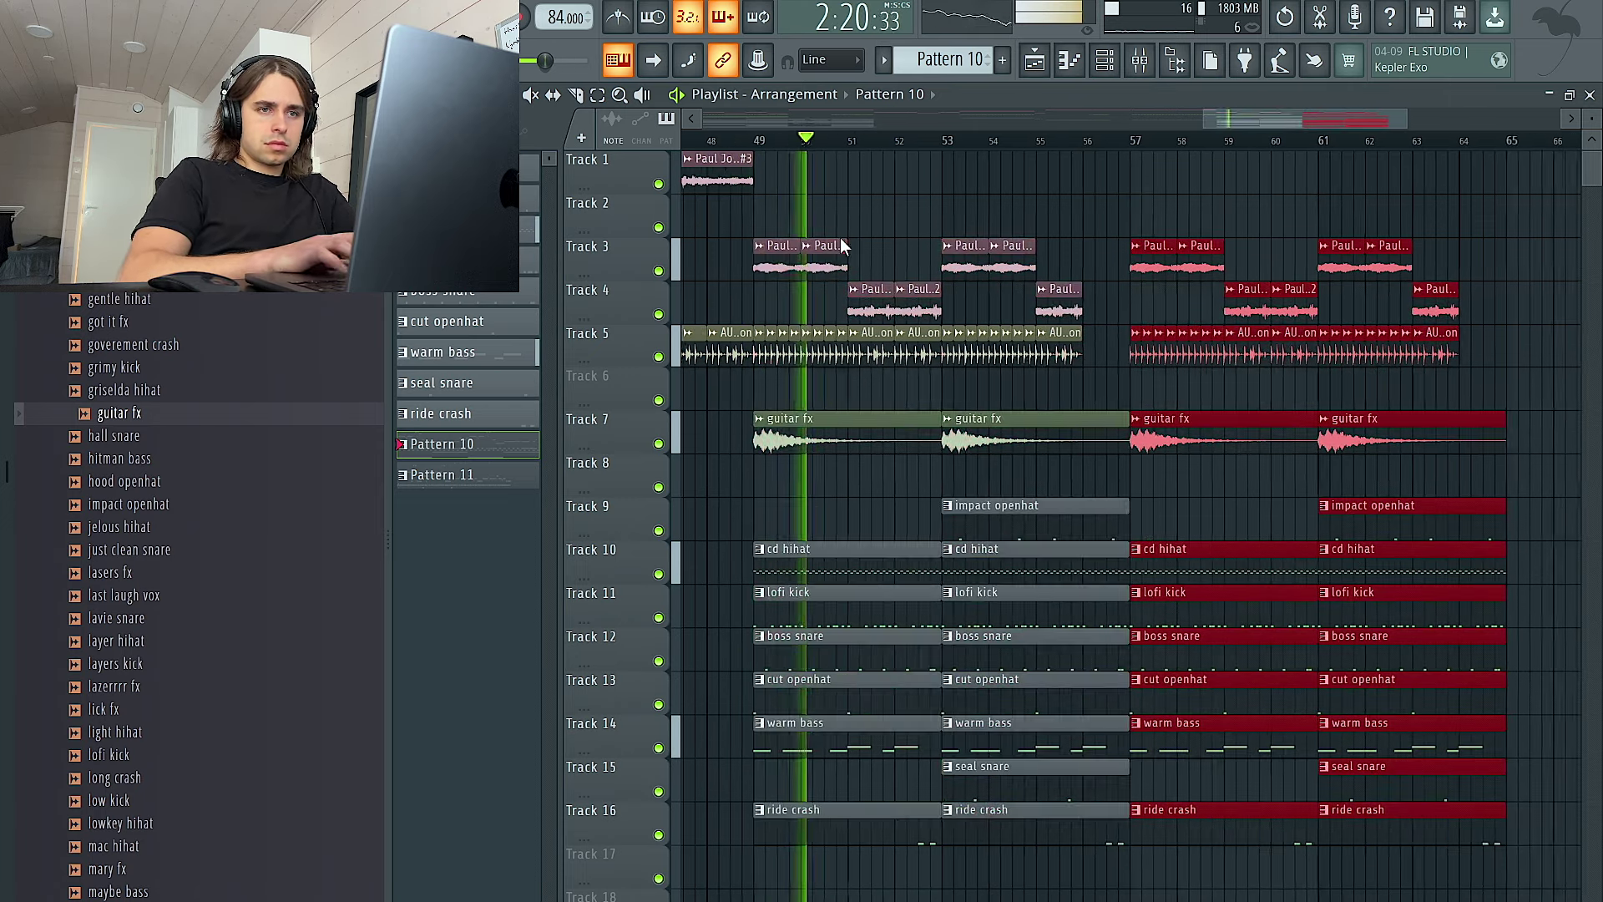
pyautogui.scroll(-2, 1255, 282)
pyautogui.scroll(-2, 1140, 289)
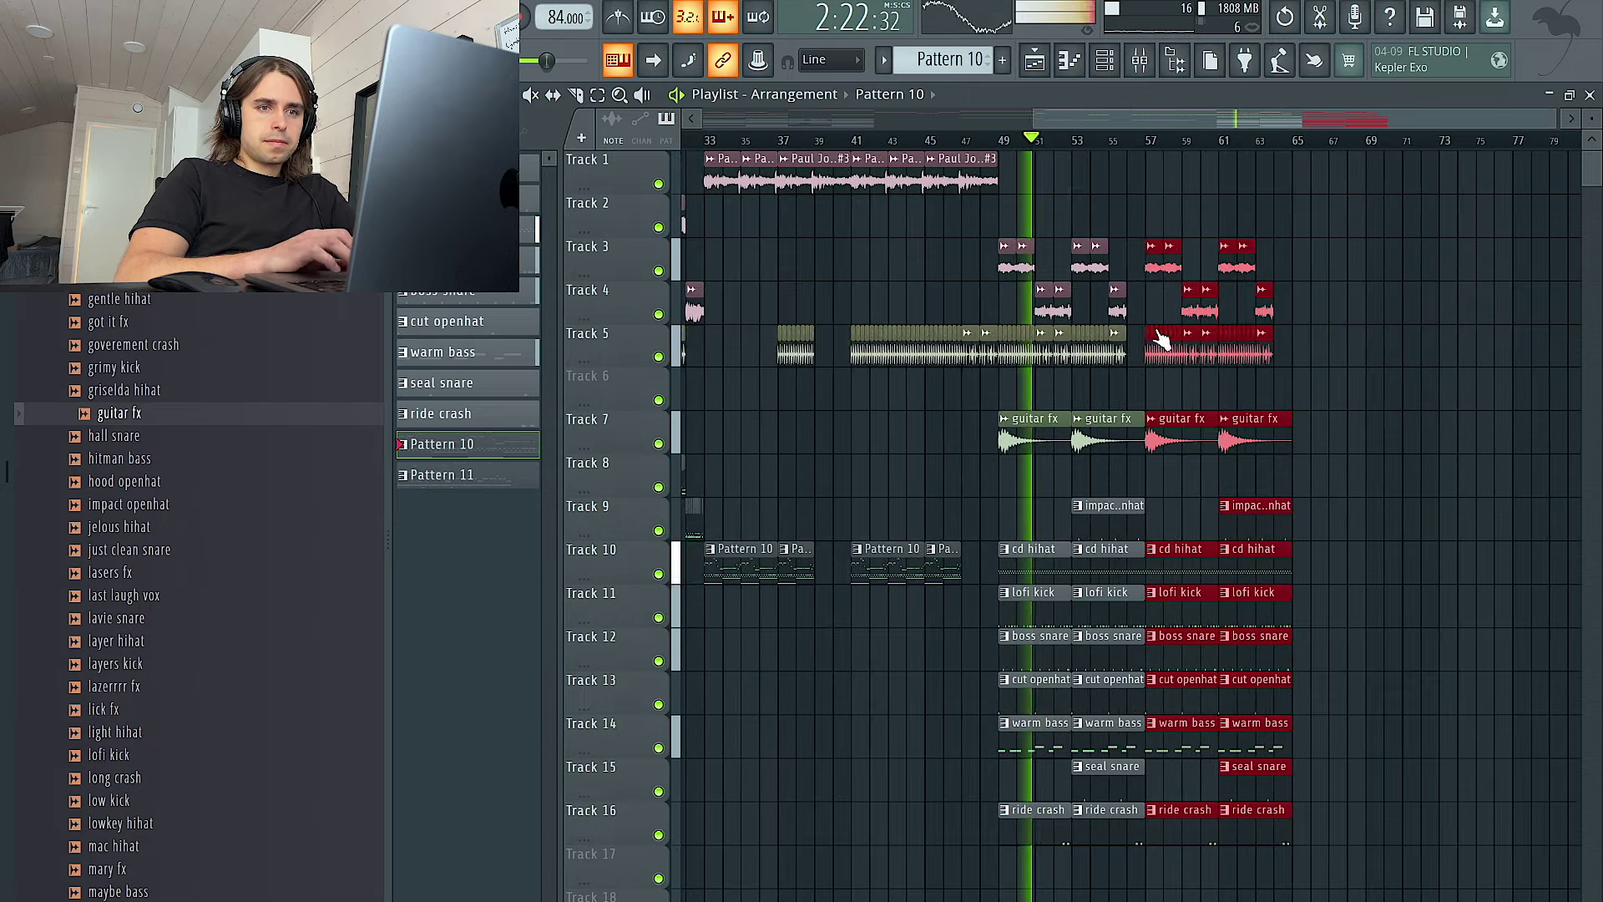
# Add a vocal chop clip on Track 4 and a hi-hat loop clip on Track 5 at bar 56, and duplicate both endings at bar 64
pyautogui.scroll(2, 1150, 304)
pyautogui.click(1146, 292)
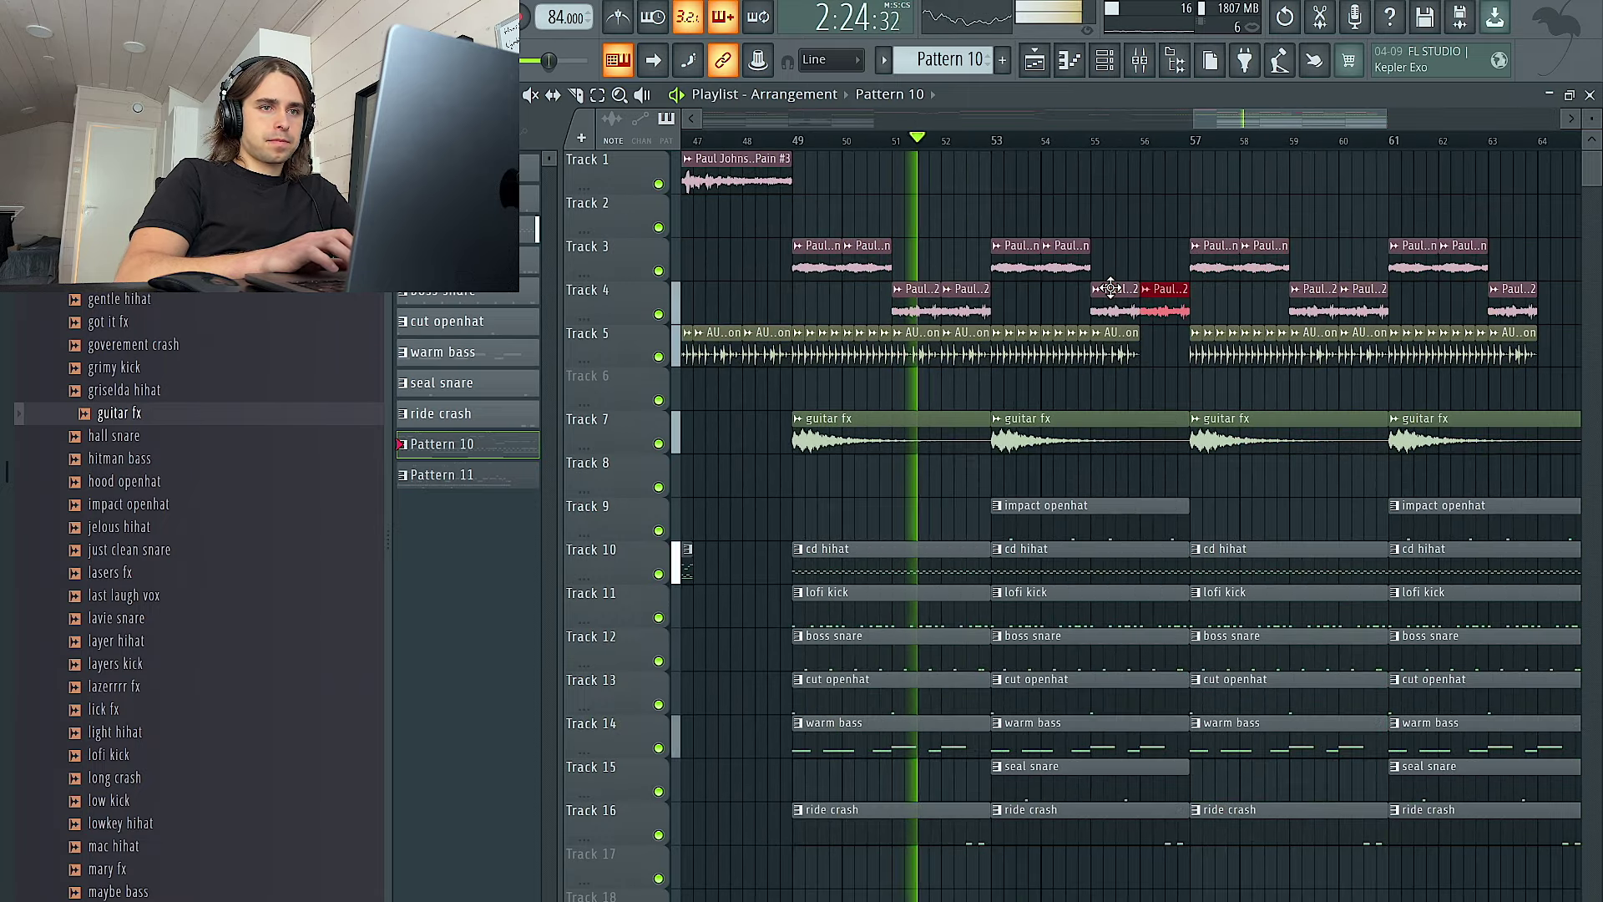
pyautogui.click(1121, 334)
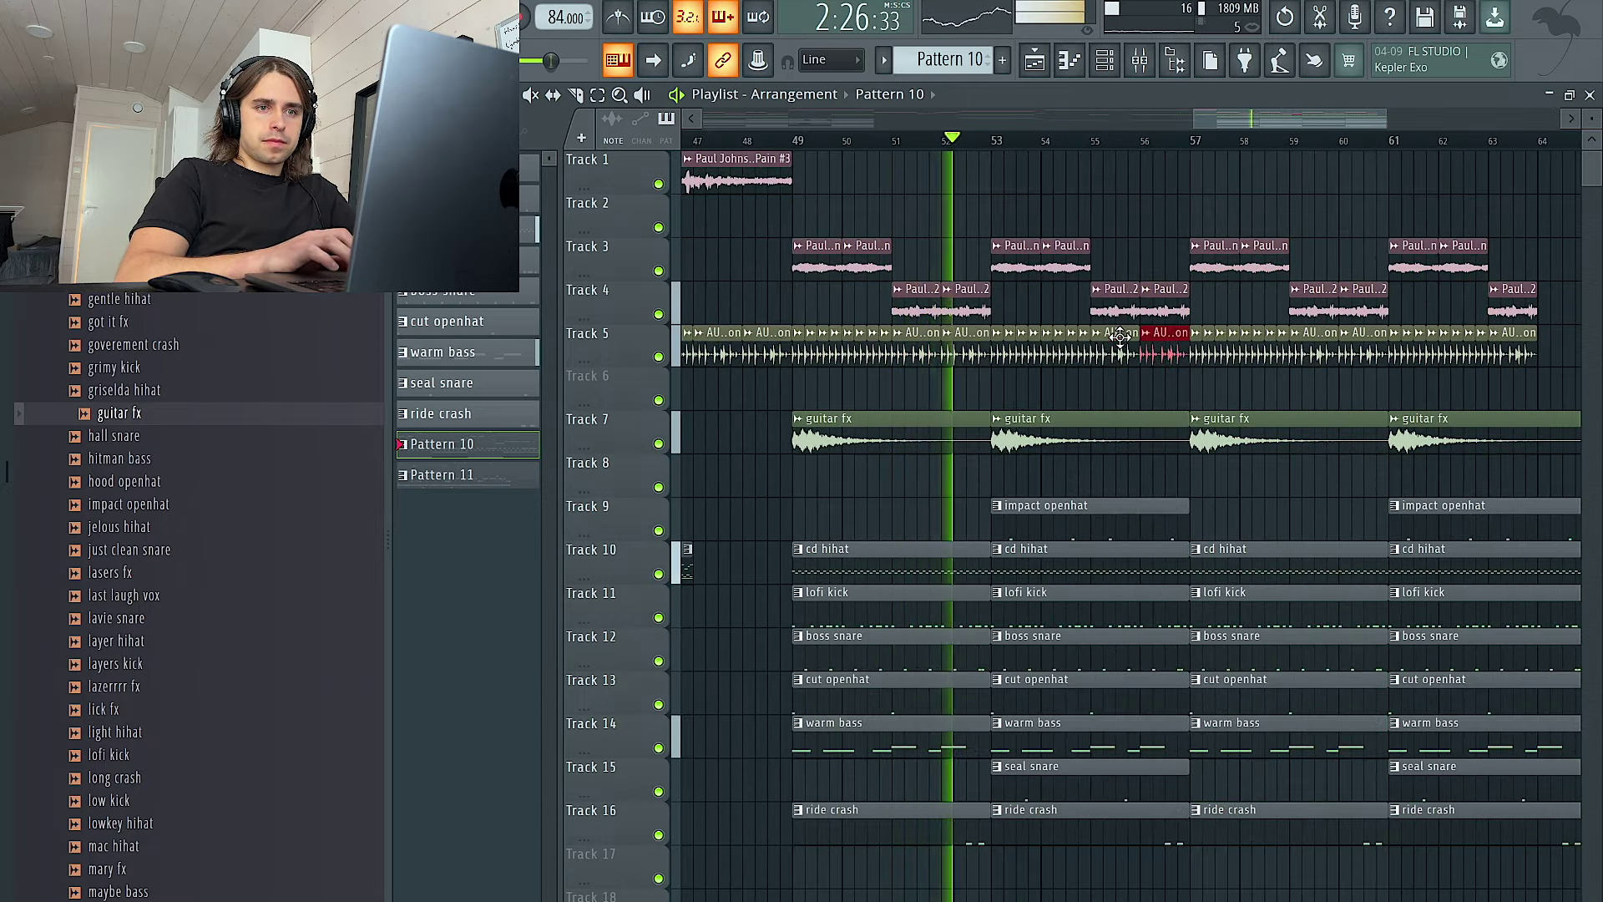
pyautogui.scroll(-1, 1336, 419)
pyautogui.moveTo(1417, 355); pyautogui.dragTo(1356, 295)
pyautogui.hotkey('ctrl', 'b')
pyautogui.scroll(-3, 1390, 212)
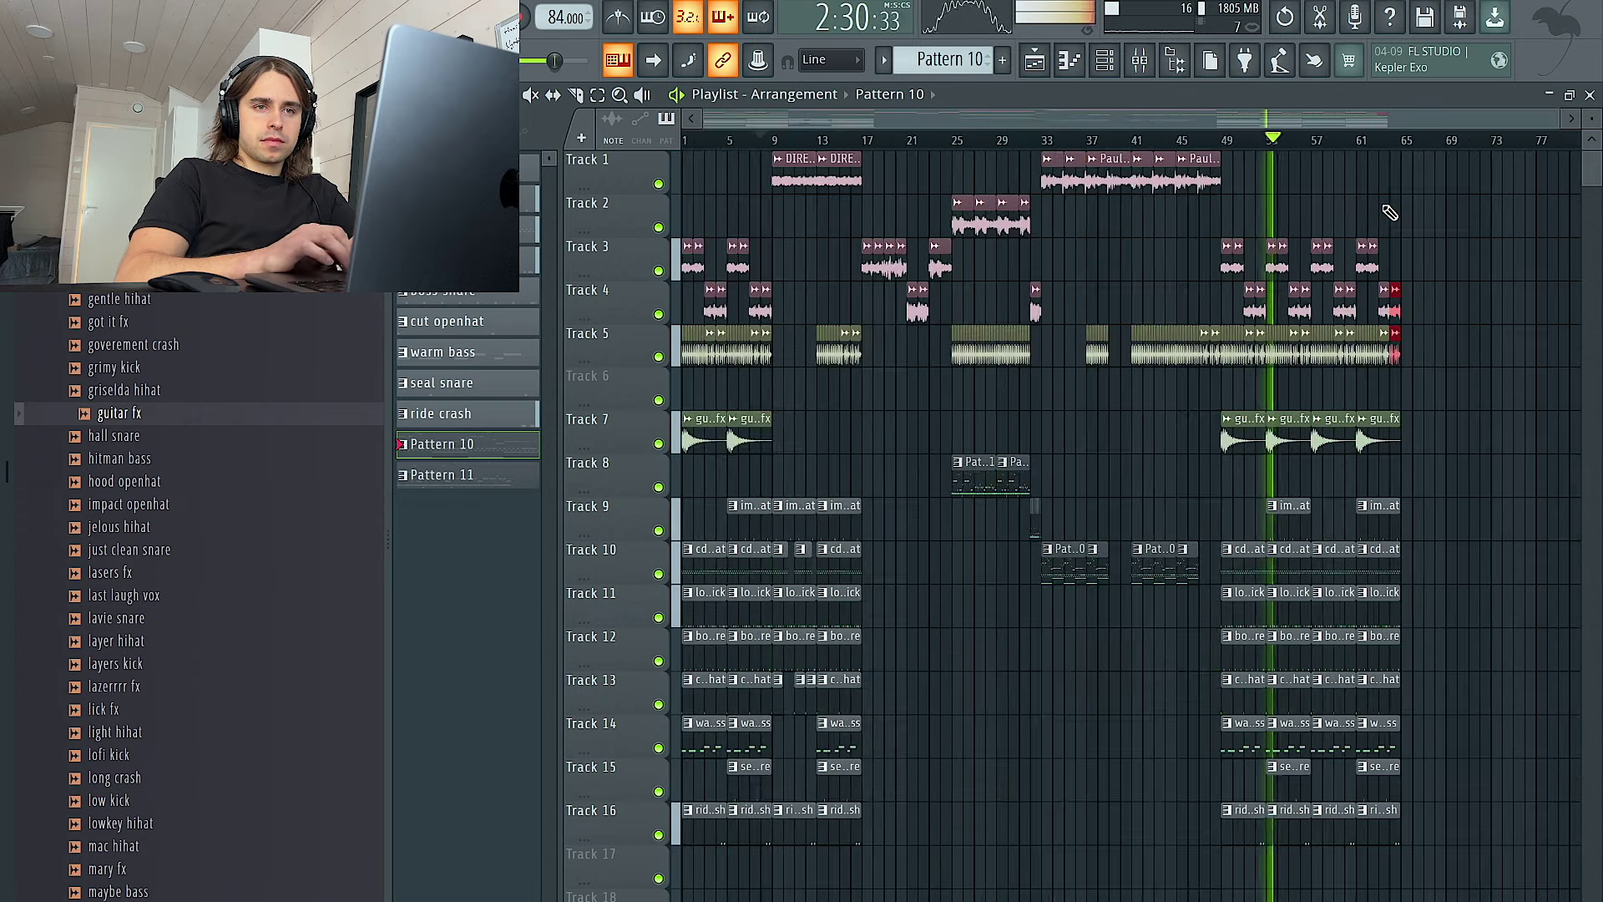
# Extend the last guitar fx clip on Track 7 to about bar 66
pyautogui.scroll(2, 1389, 212)
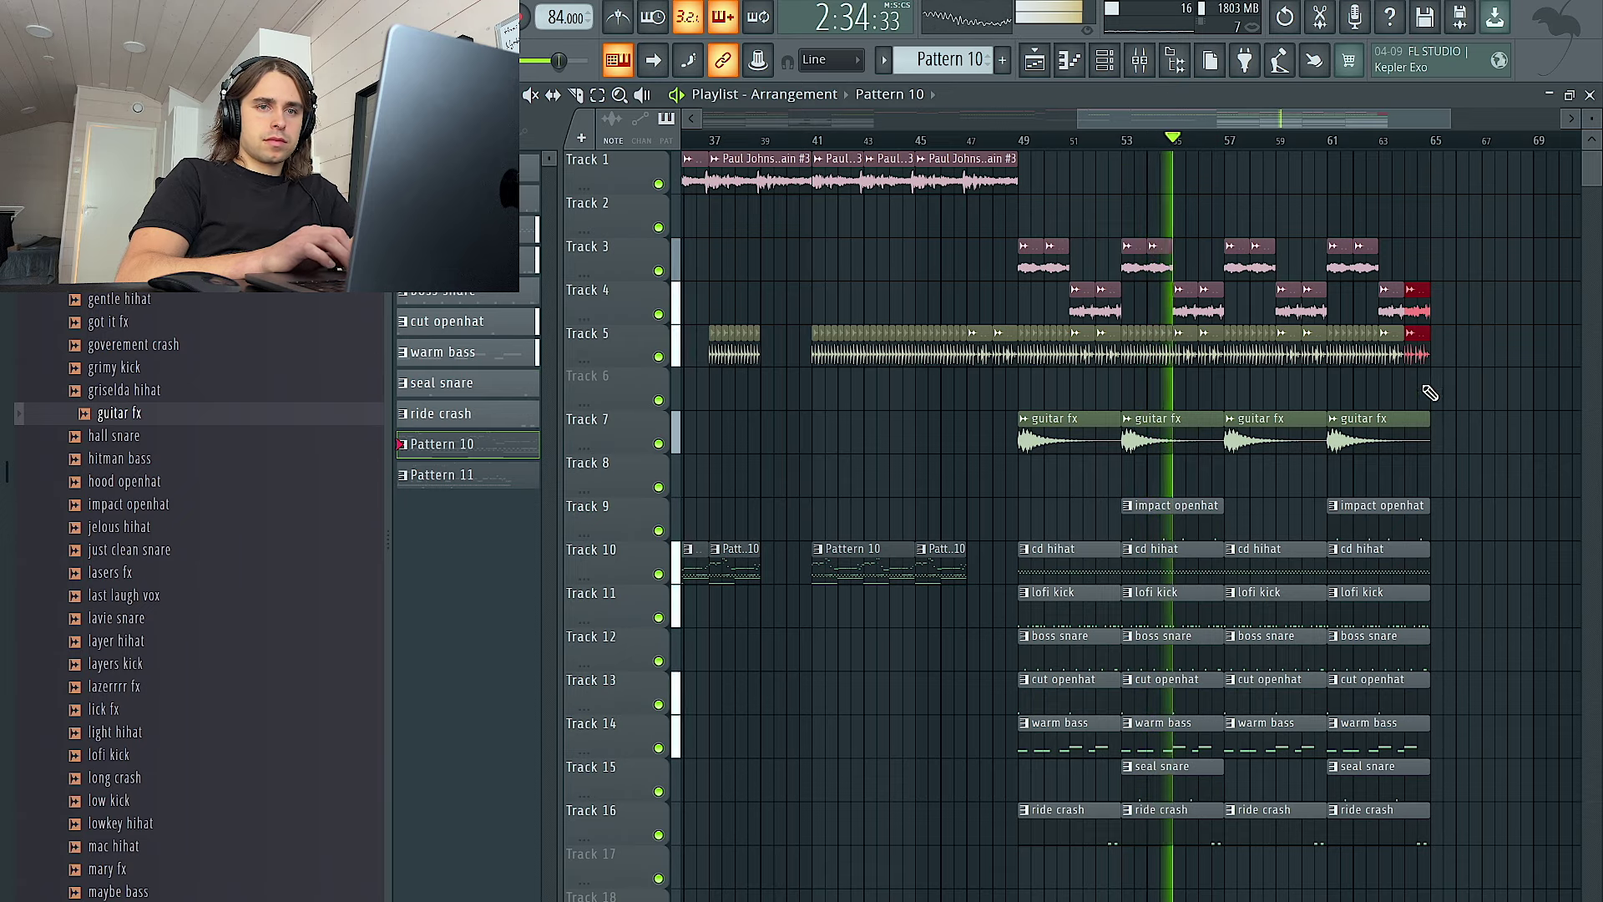
pyautogui.moveTo(1430, 415); pyautogui.dragTo(1457, 412)
pyautogui.scroll(-2, 1457, 412)
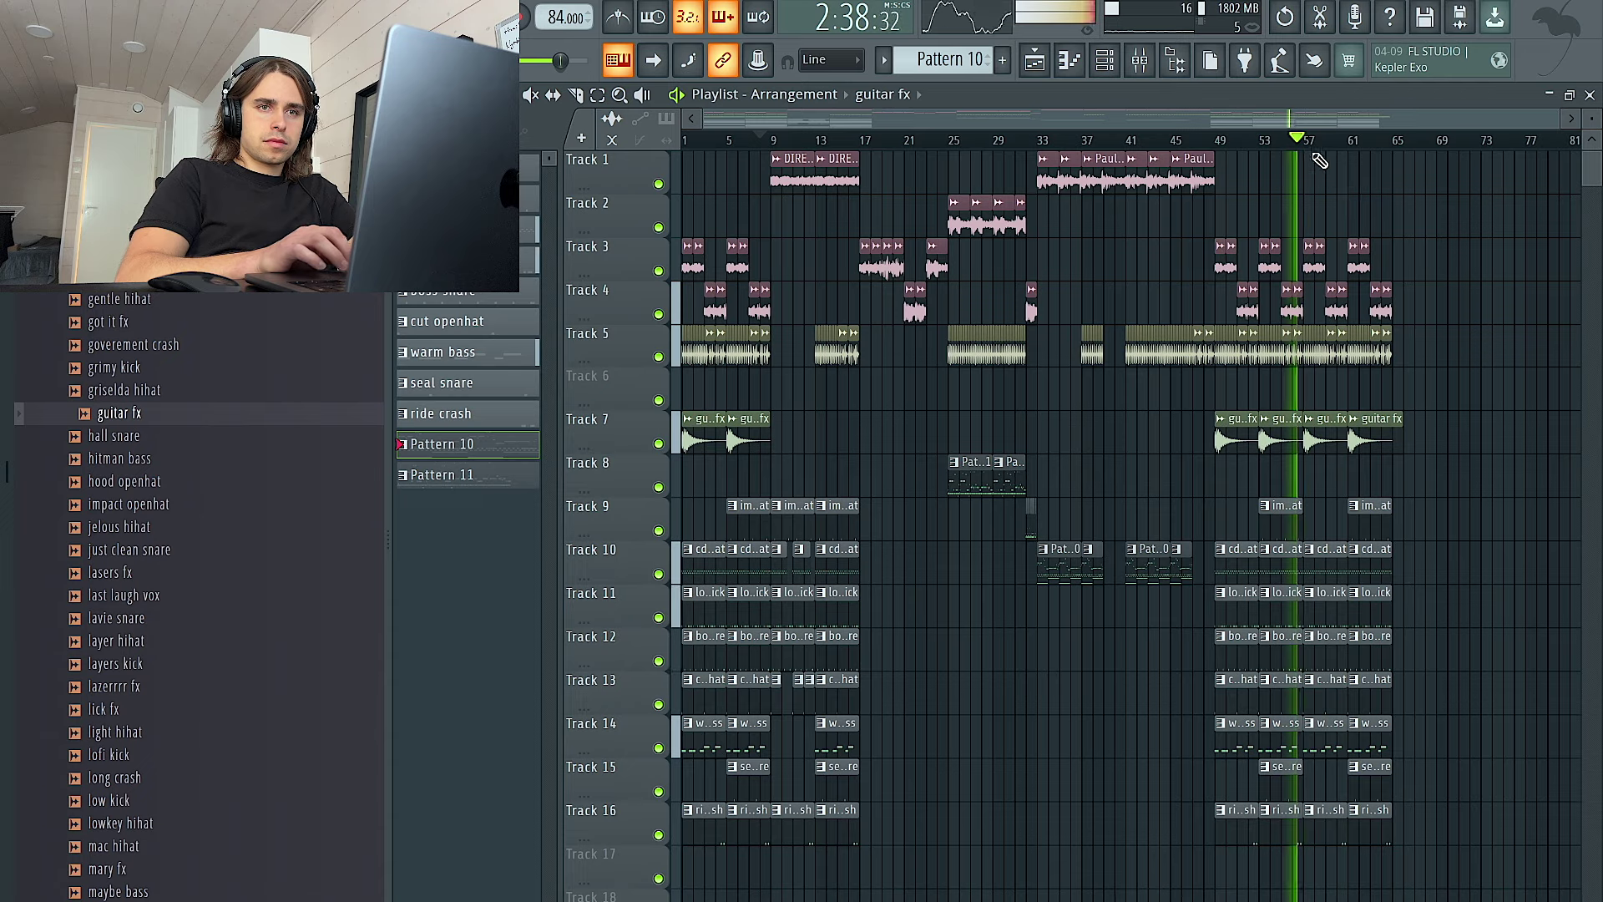
# Examine the whole arrangement and Pattern 10's channels while the closing section plays up to bar 65
pyautogui.moveTo(1307, 140); pyautogui.dragTo(1043, 140)
pyautogui.press('F6')
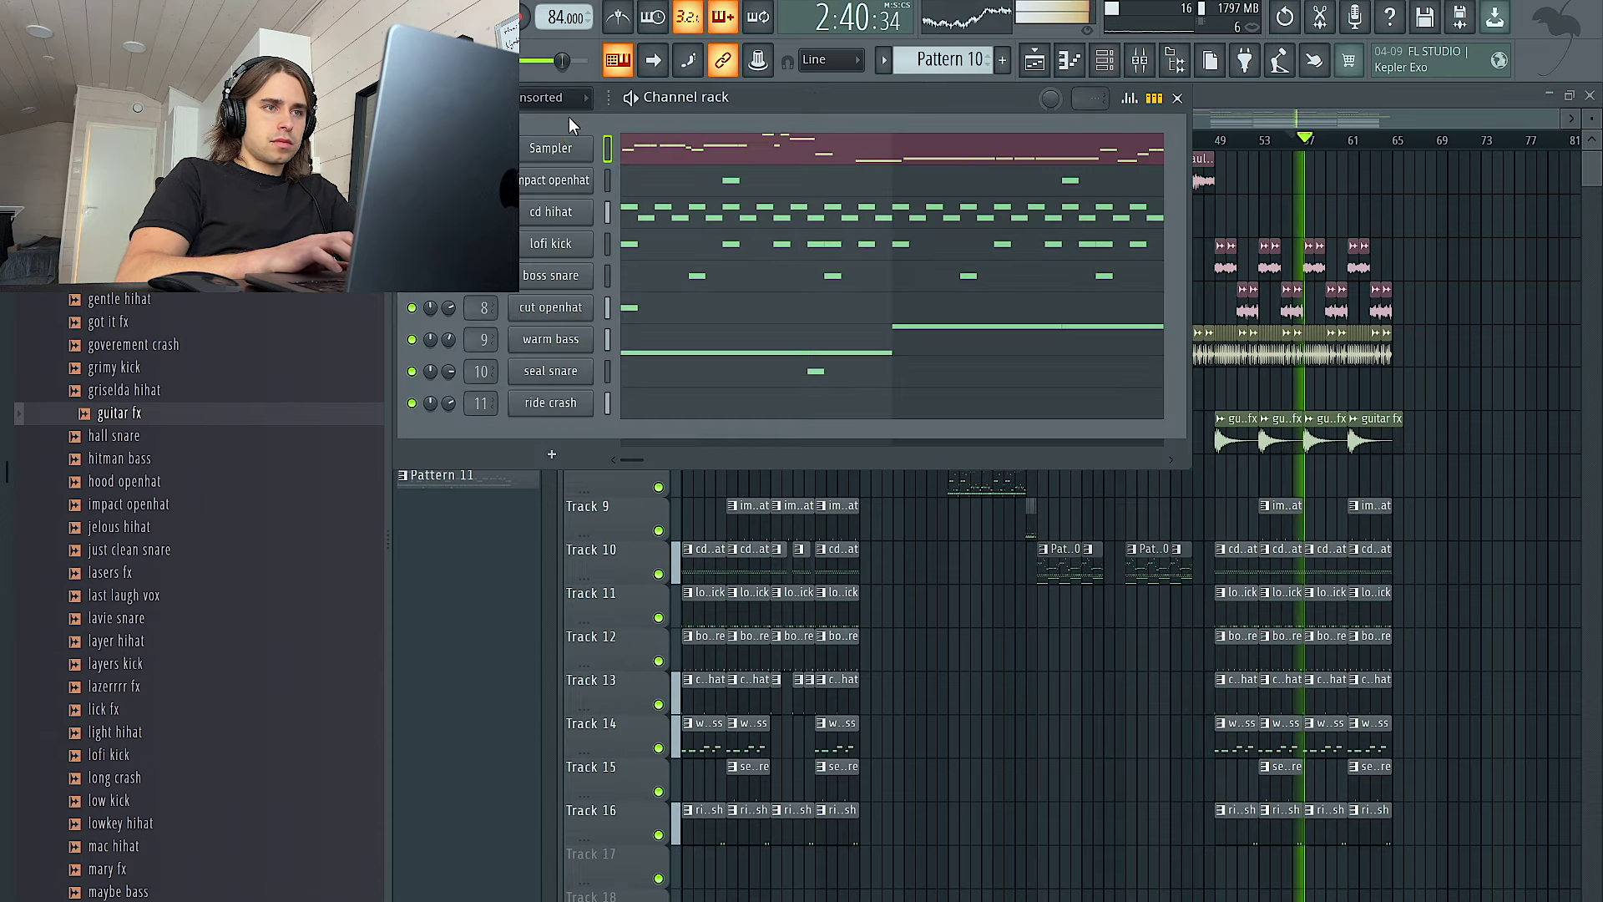
pyautogui.press('F6')
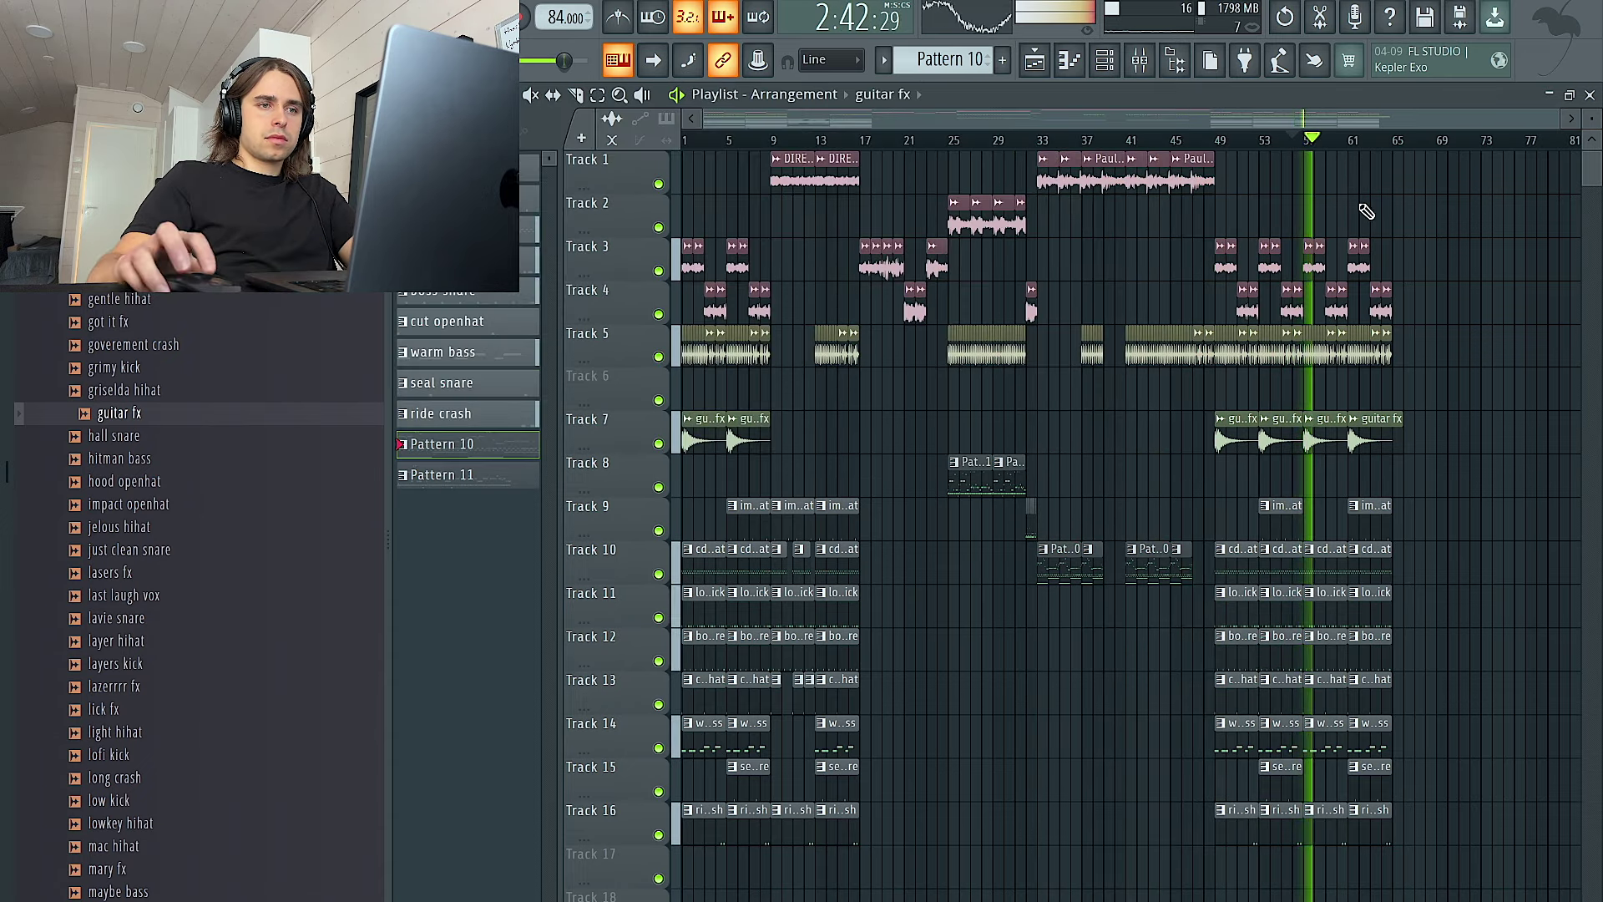
pyautogui.click(1105, 71)
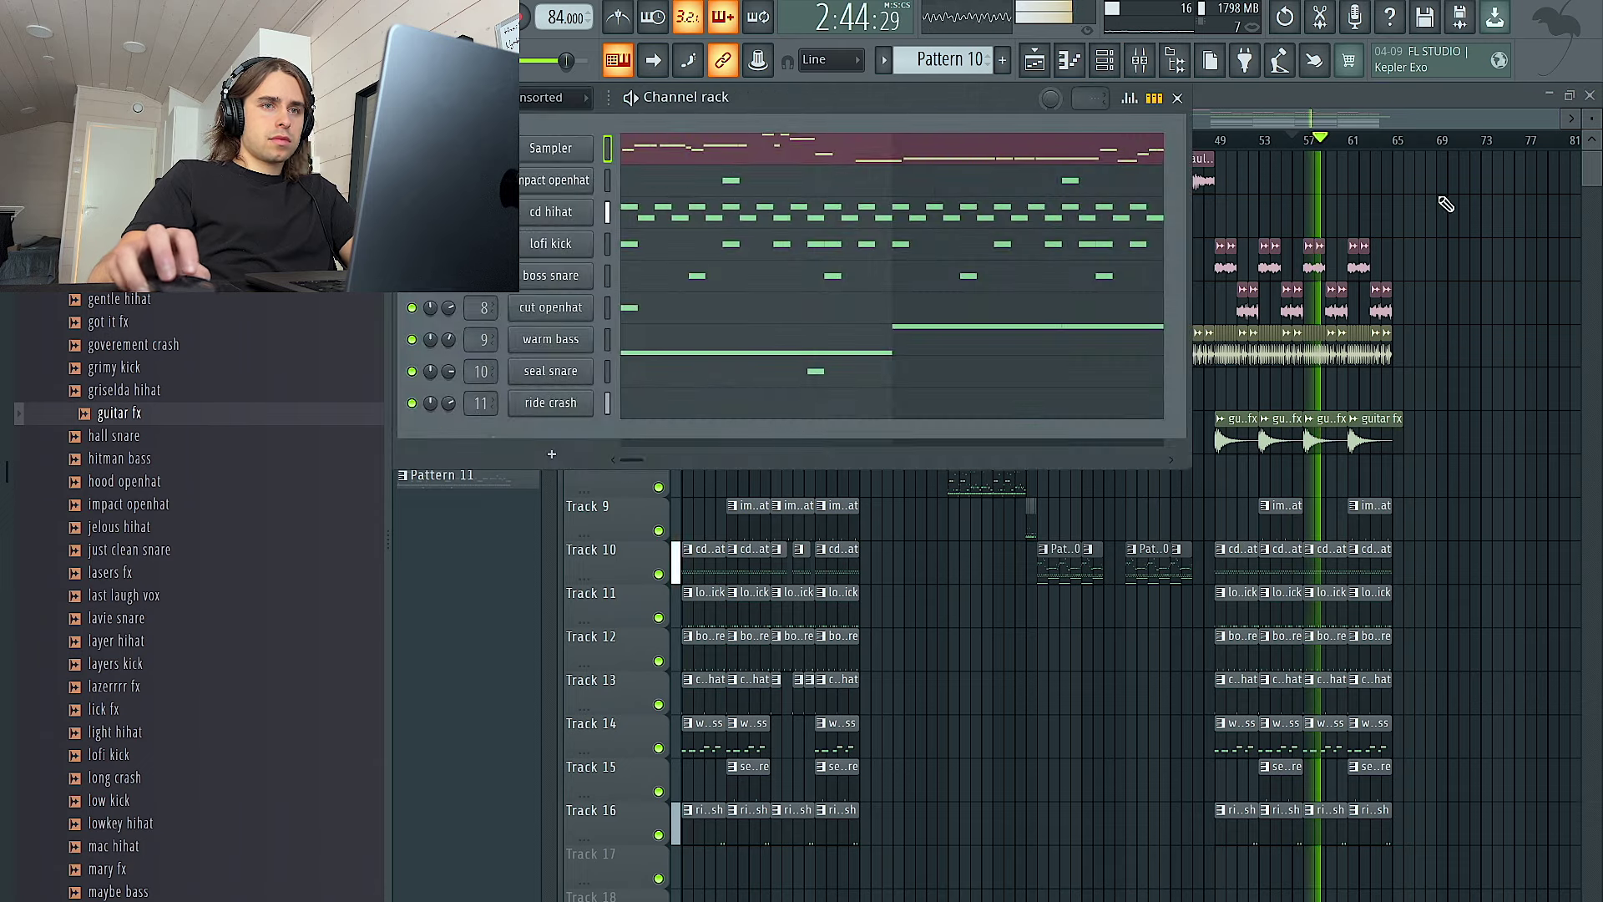
pyautogui.press('F6')
pyautogui.scroll(4, 1449, 197)
pyautogui.scroll(-4, 1444, 197)
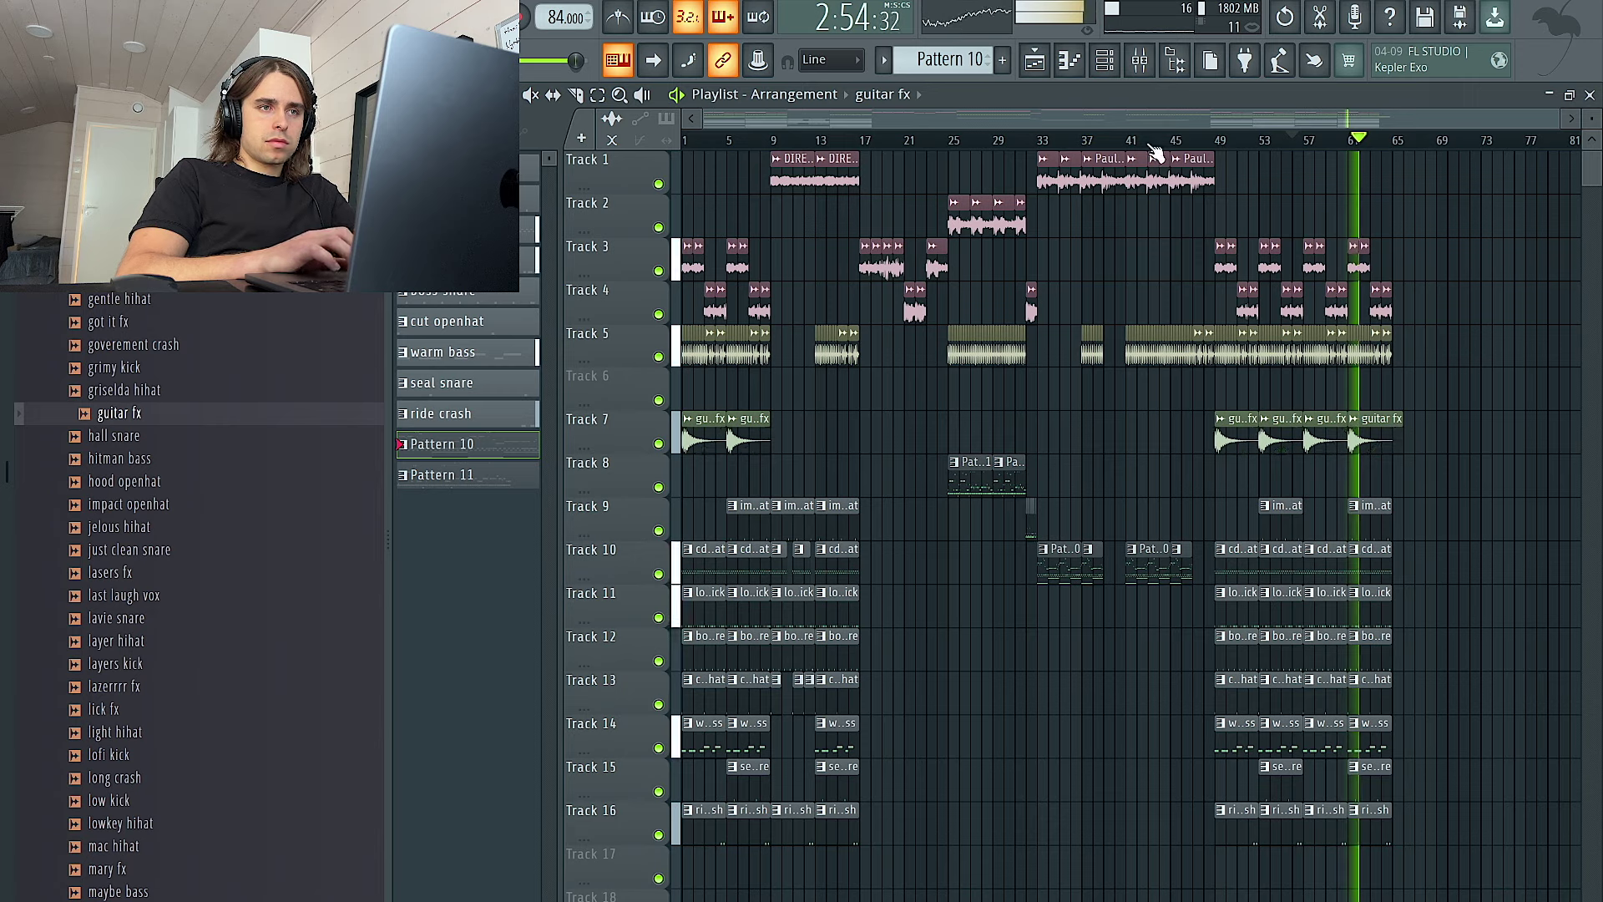
pyautogui.click(1113, 63)
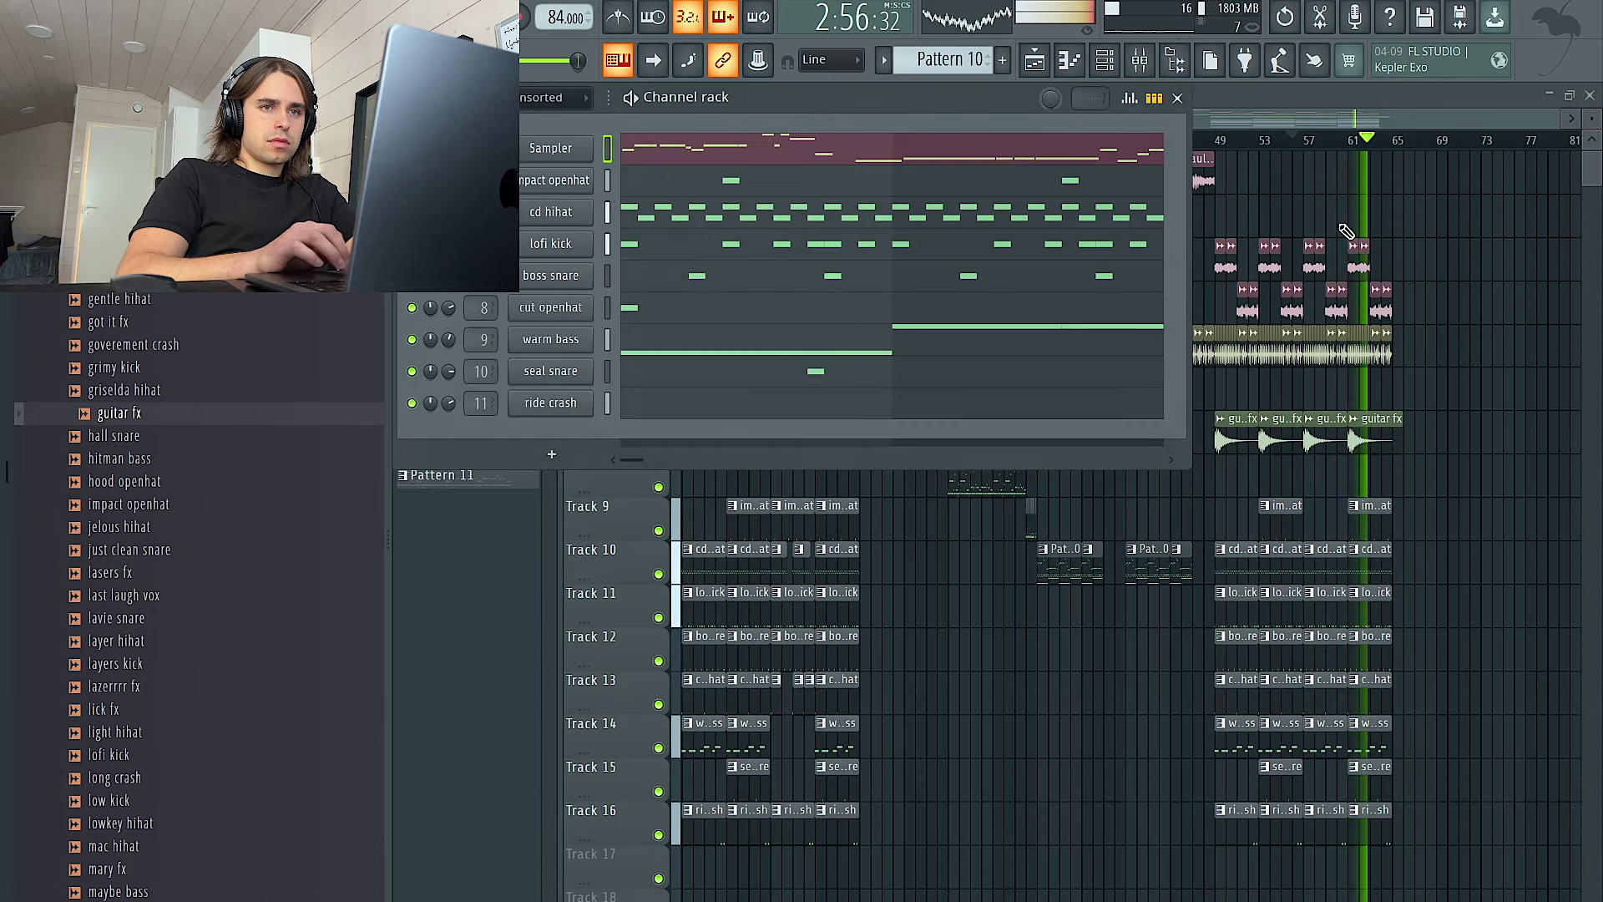
pyautogui.press('F6')
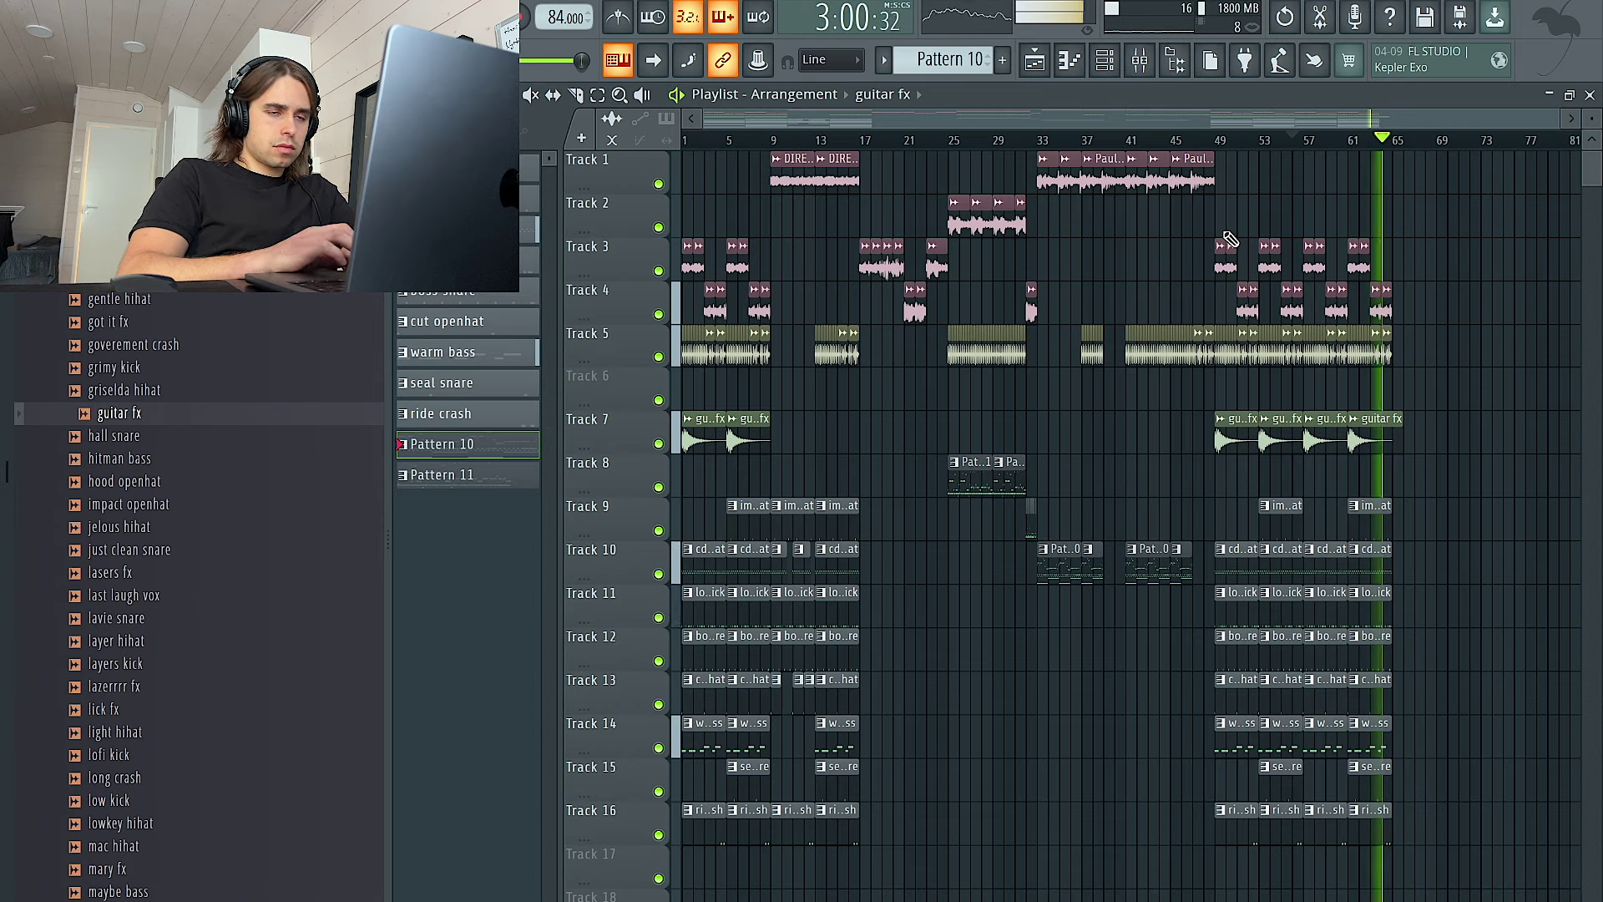
pyautogui.hscroll(1, 925, 192)
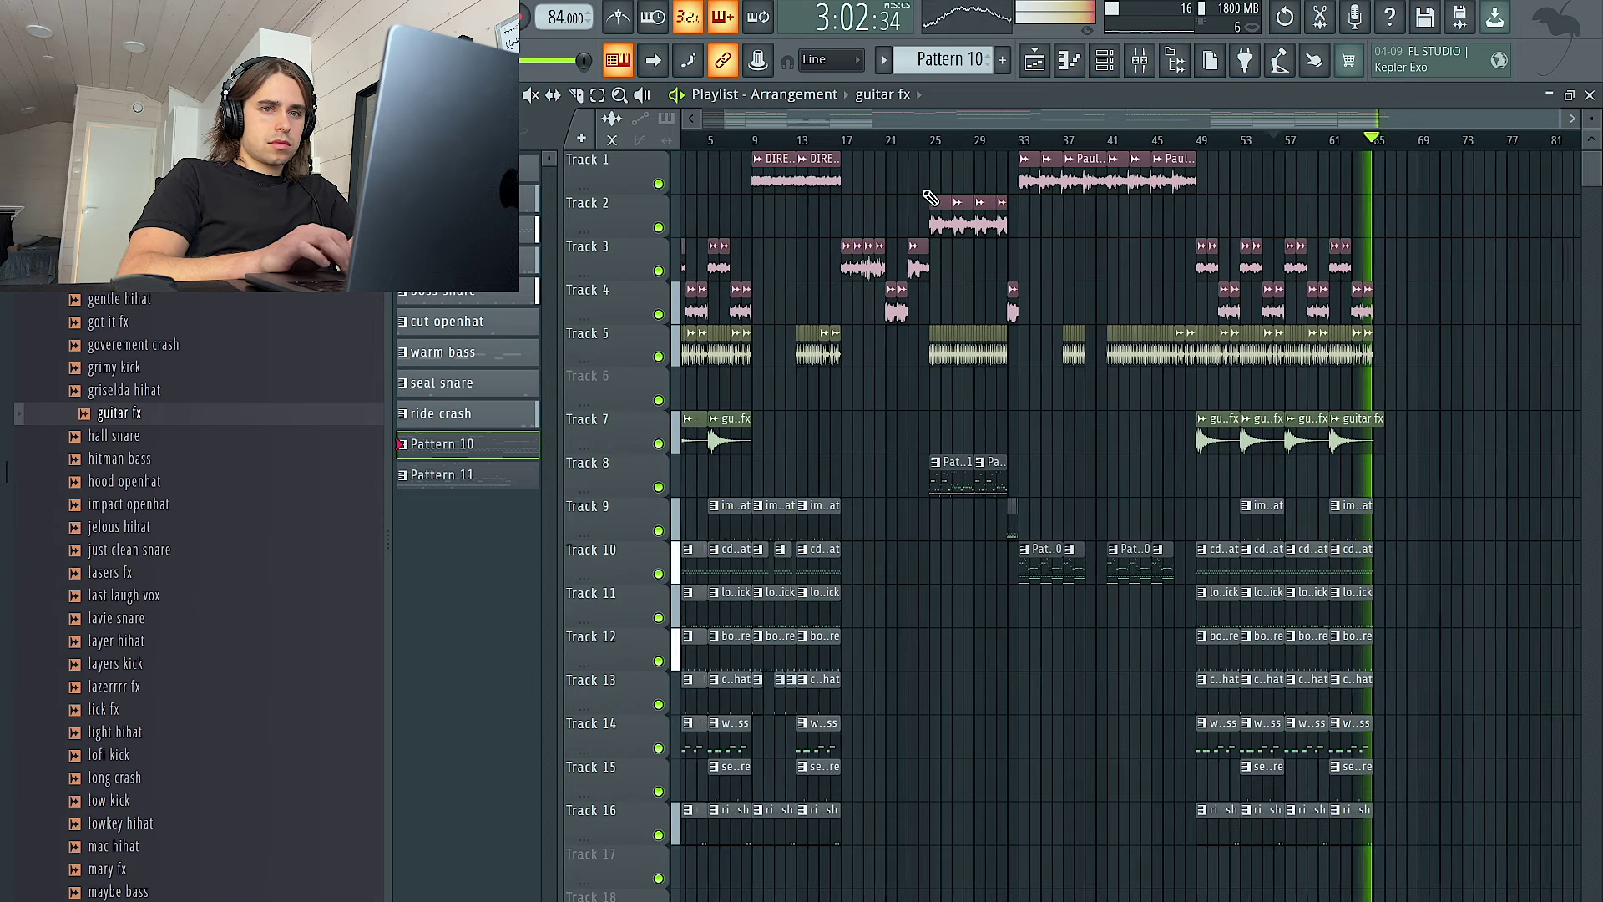